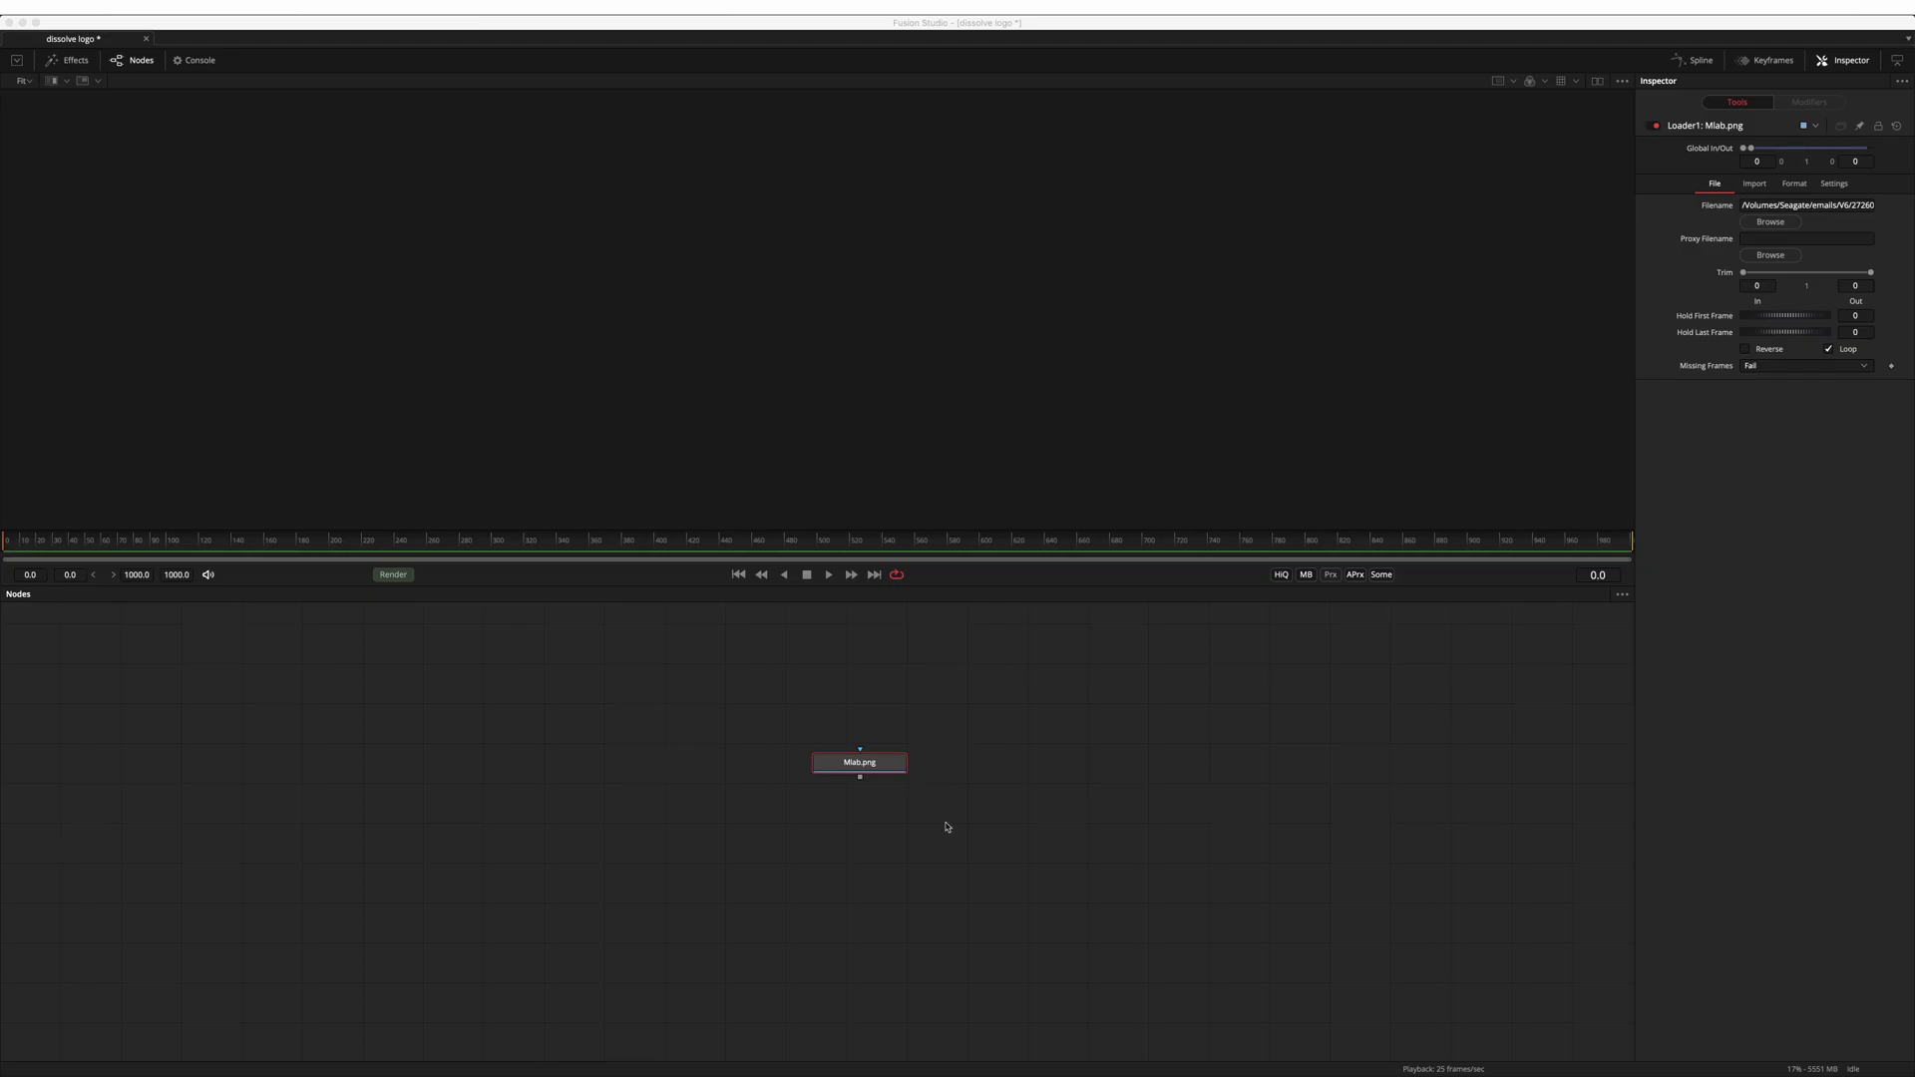
Show the Mlab.png loader in the viewer and move its node aside in the flow.
left_click_drag(882, 760, 726, 767)
left_click_drag(1077, 323, 1077, 324)
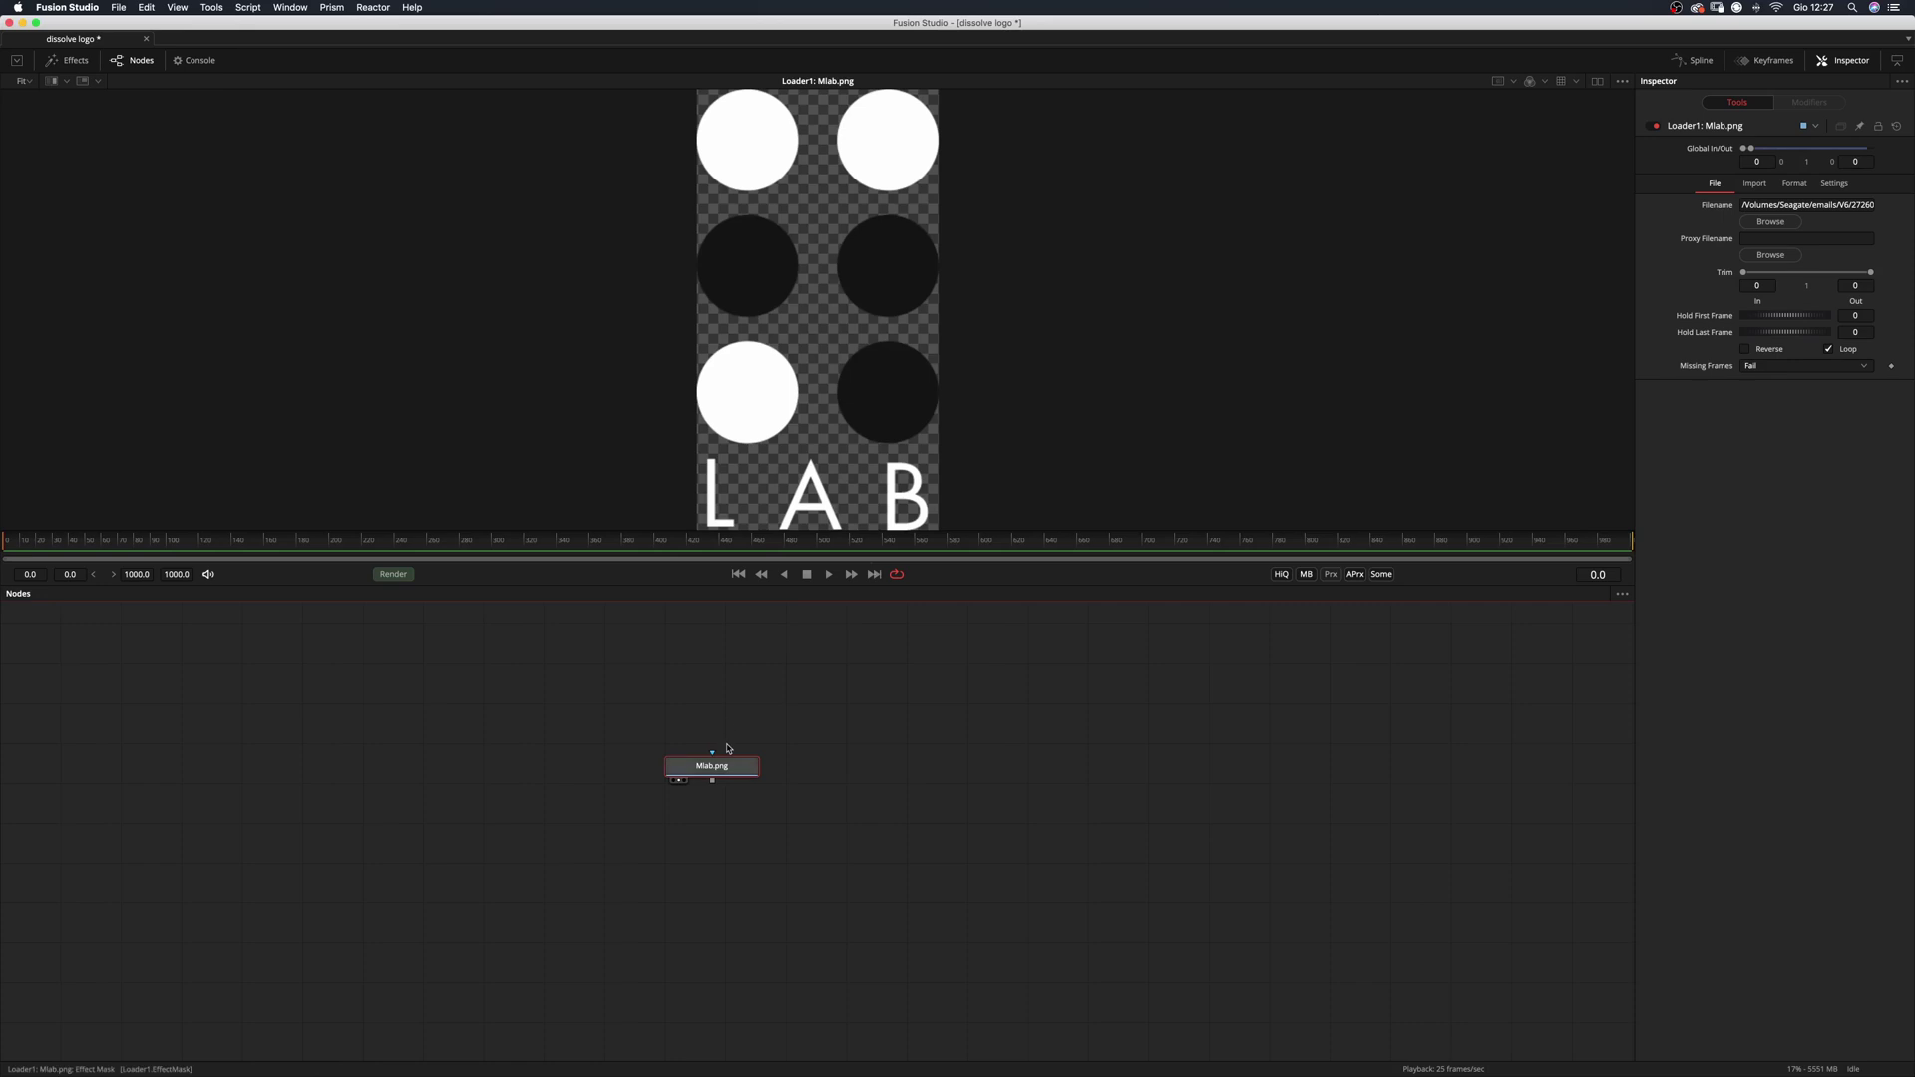
left_click_drag(728, 766, 704, 764)
Add an Image Plane 3D node fed by Mlab.png and place it below the loader.
key("shift+space")
type("bc")
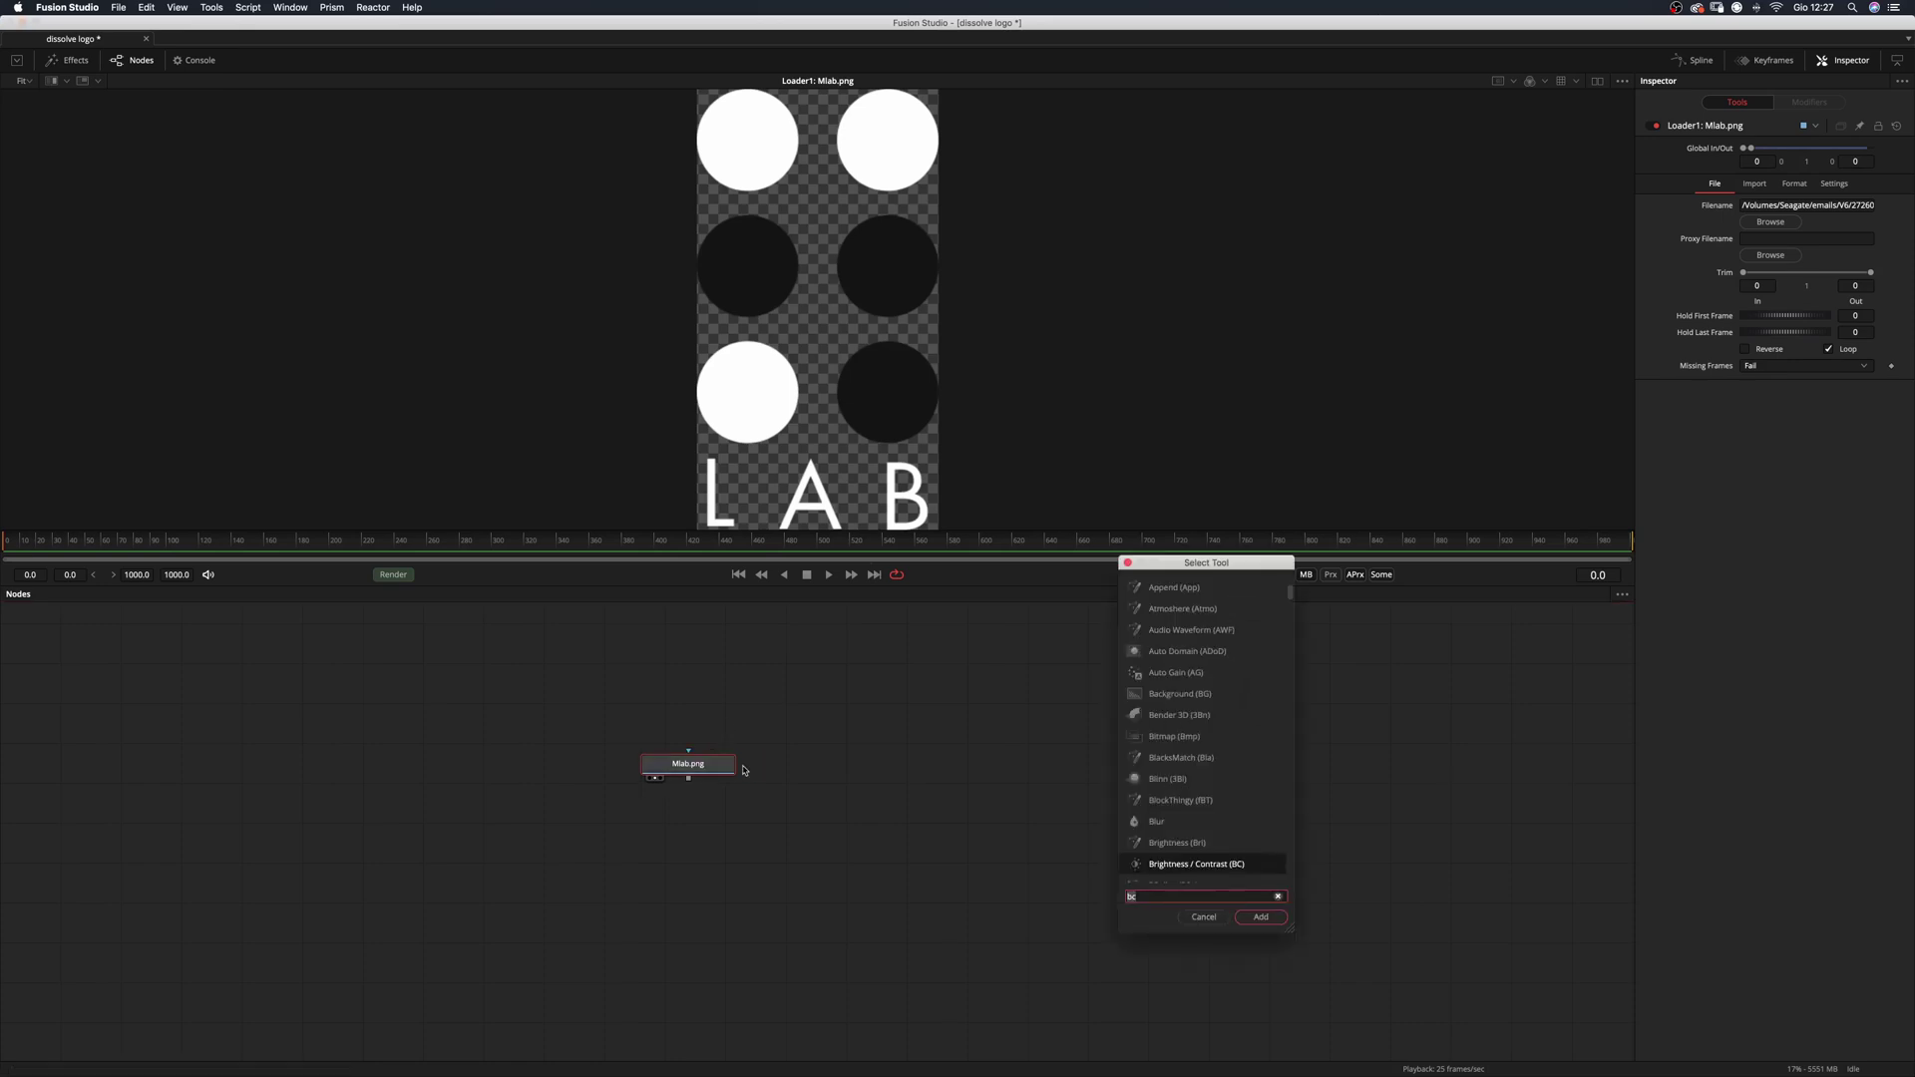
type("ima")
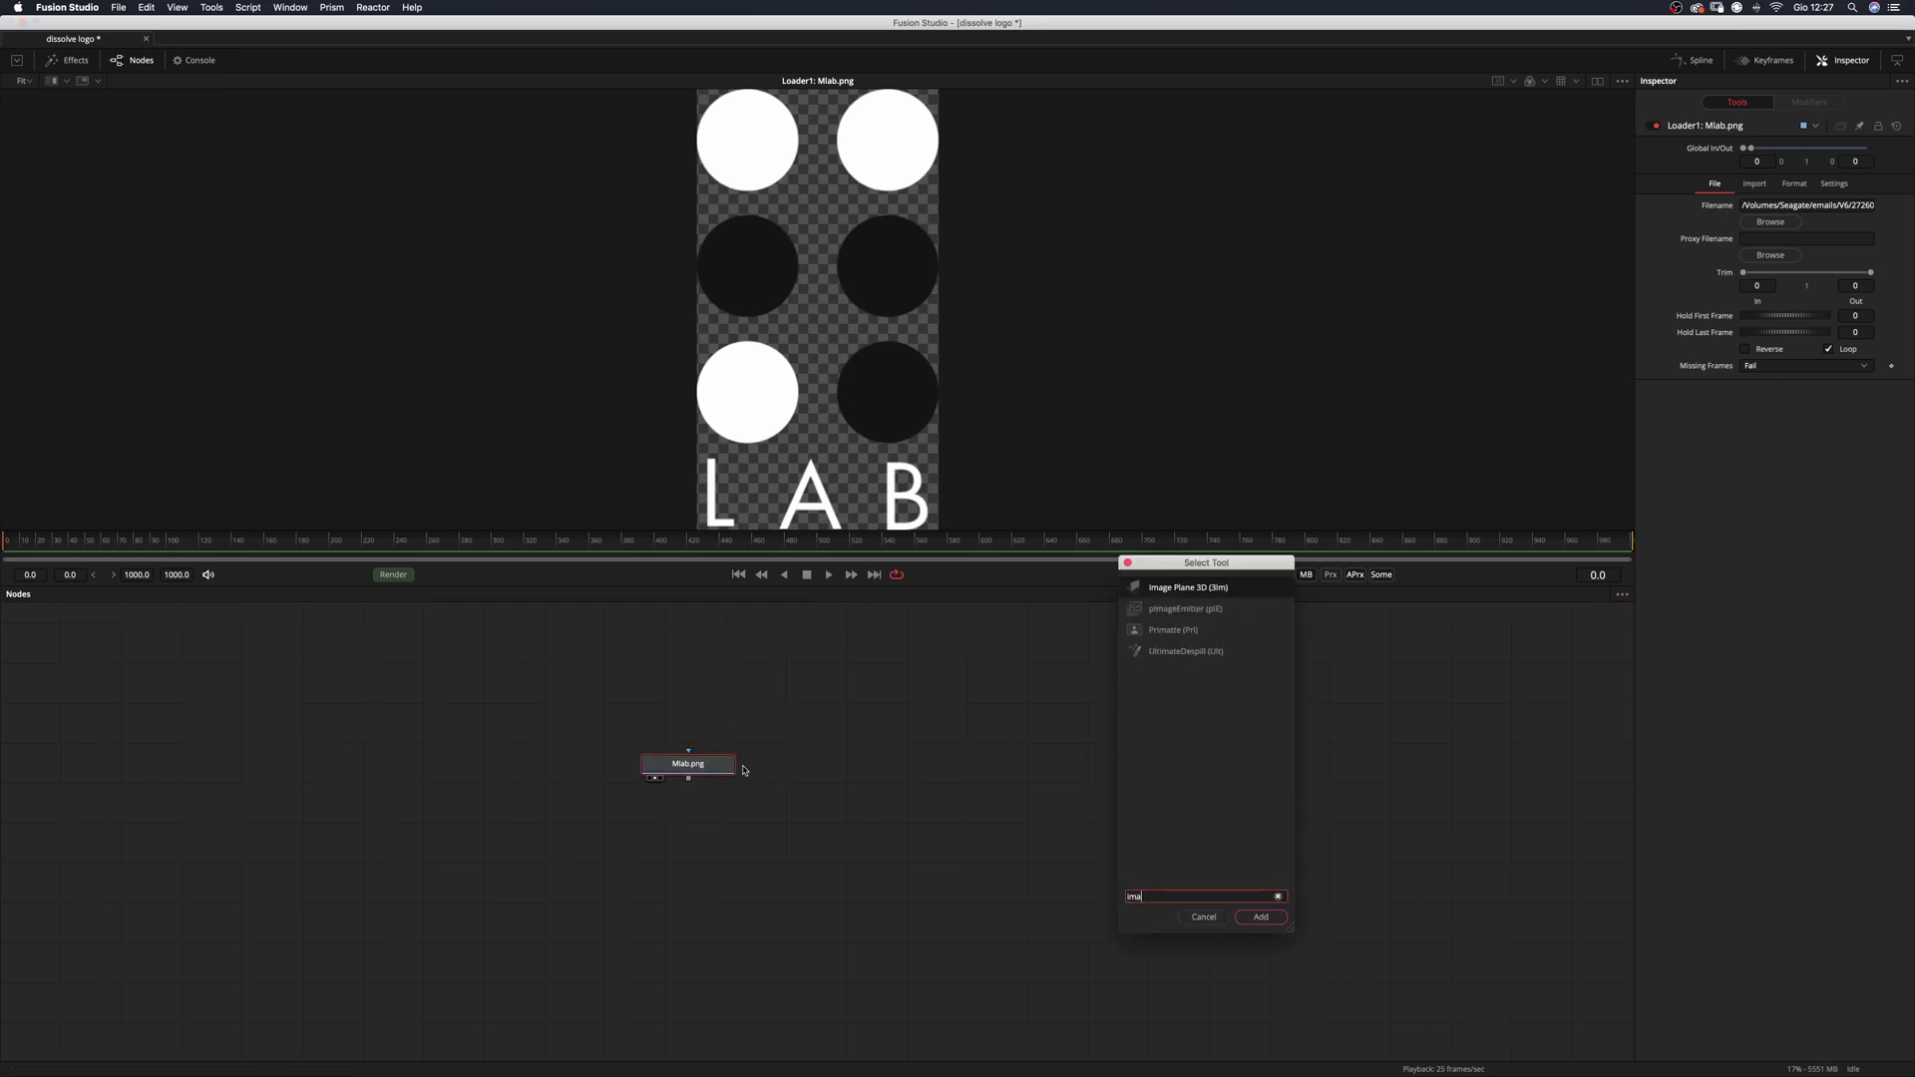
key("Return")
left_click_drag(684, 806, 674, 920)
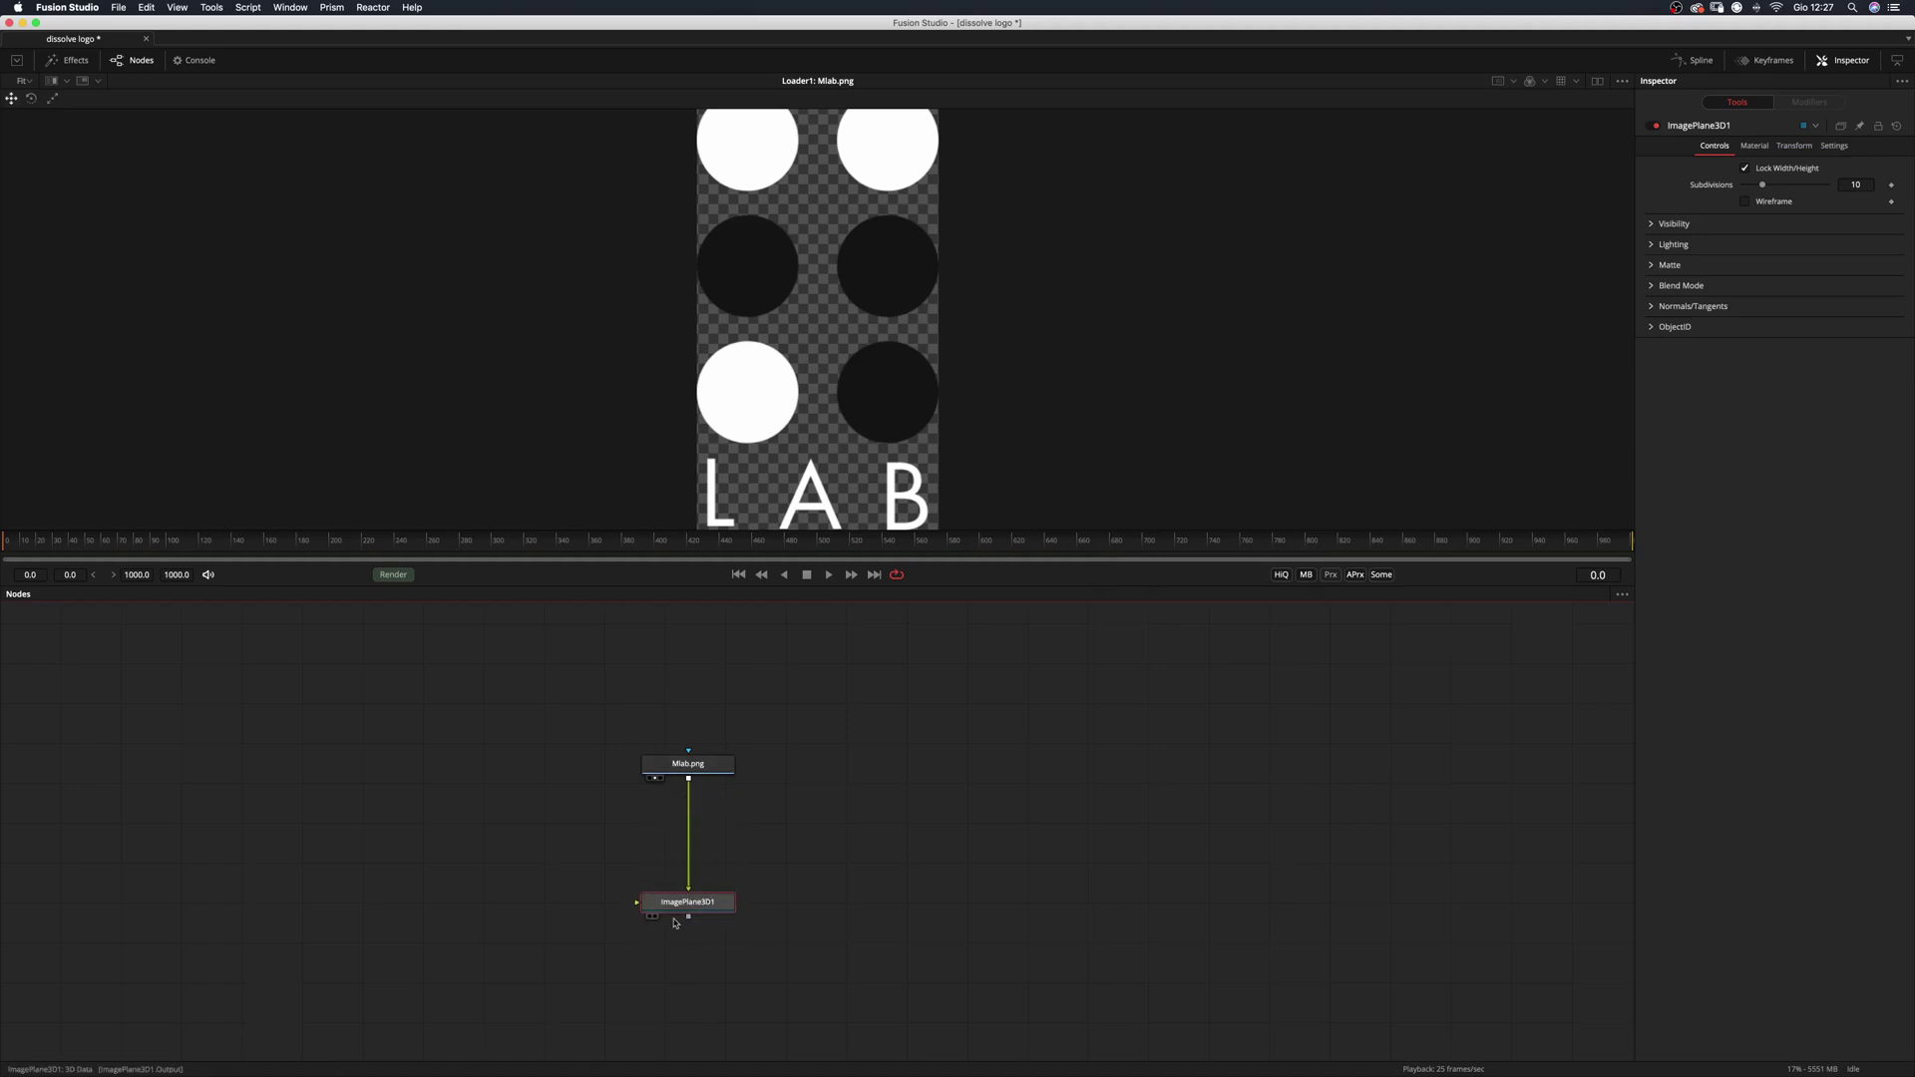
Add a separate pImageEmitter node and connect the Mlab.png output to its input.
left_click_drag(823, 866, 655, 795)
left_click(706, 770)
key("shift+space")
type("pimage")
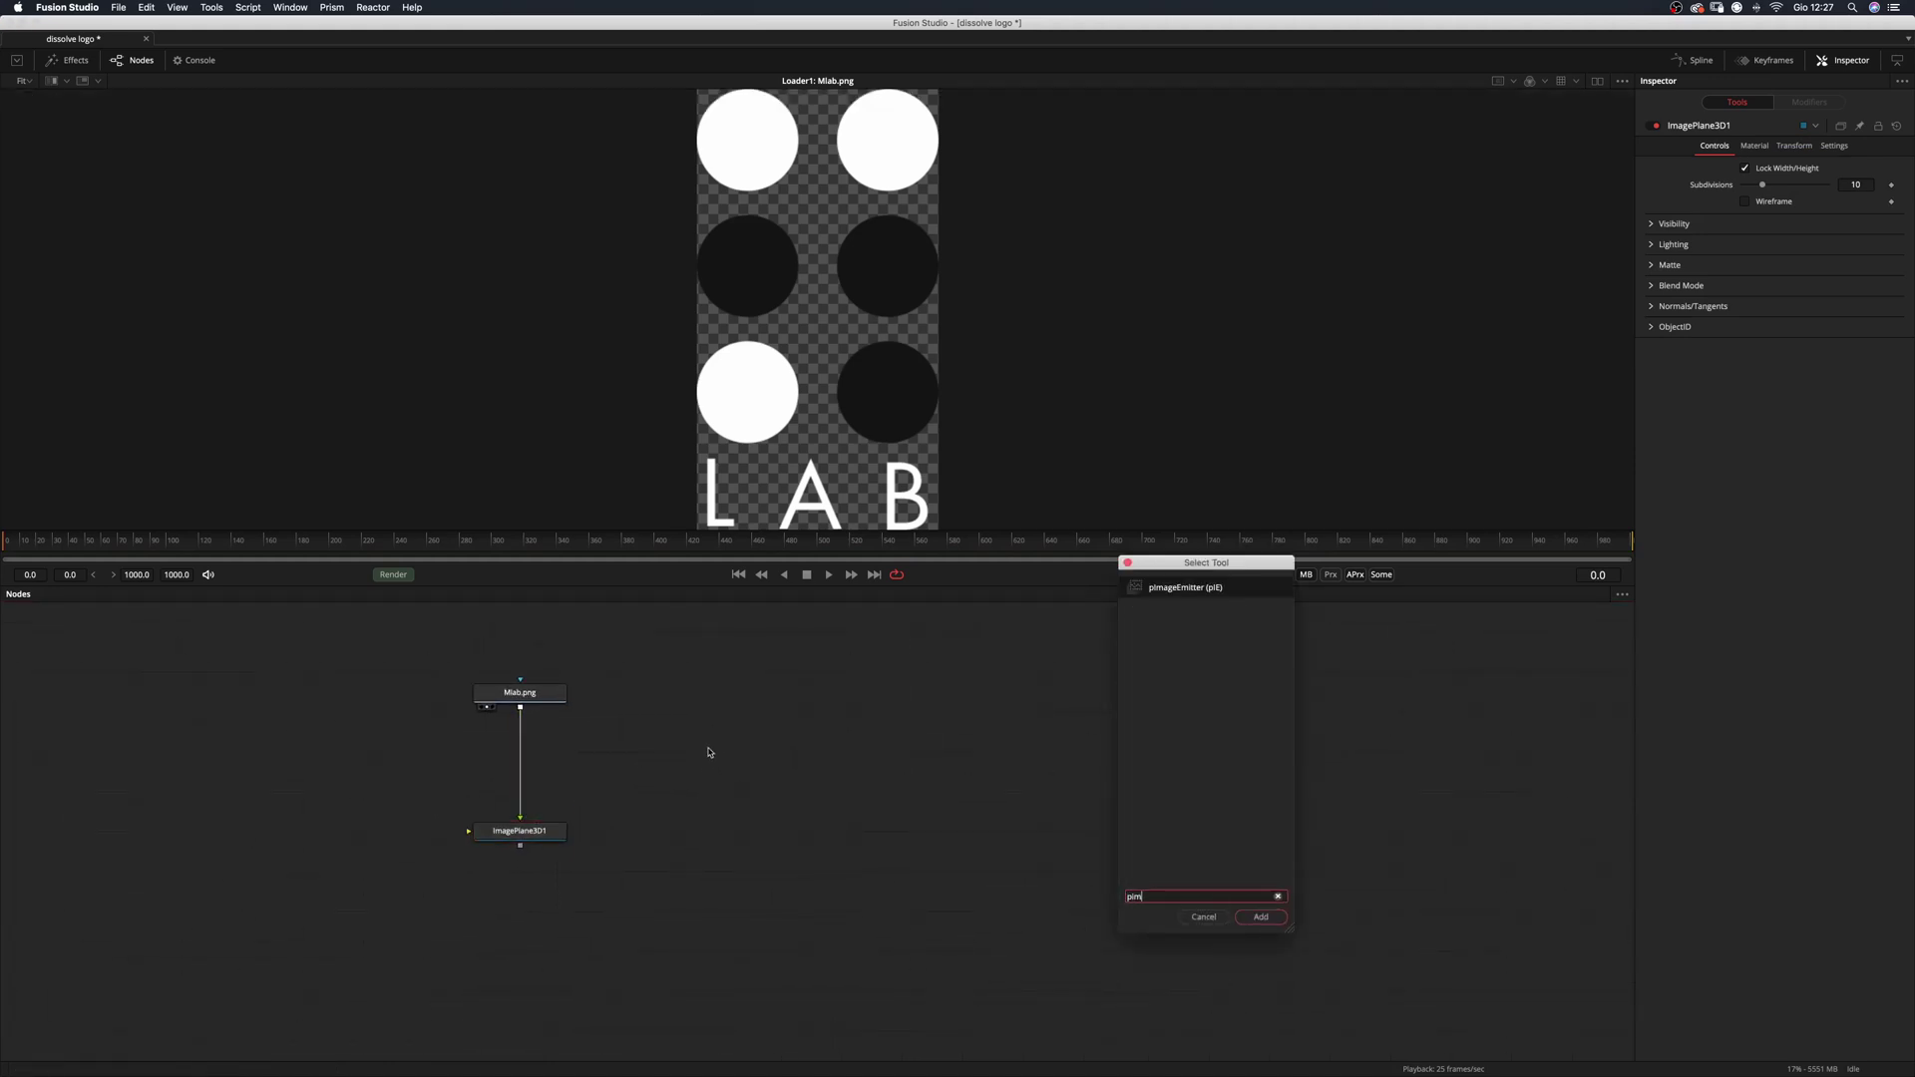
key("Return")
left_click_drag(520, 707, 750, 807)
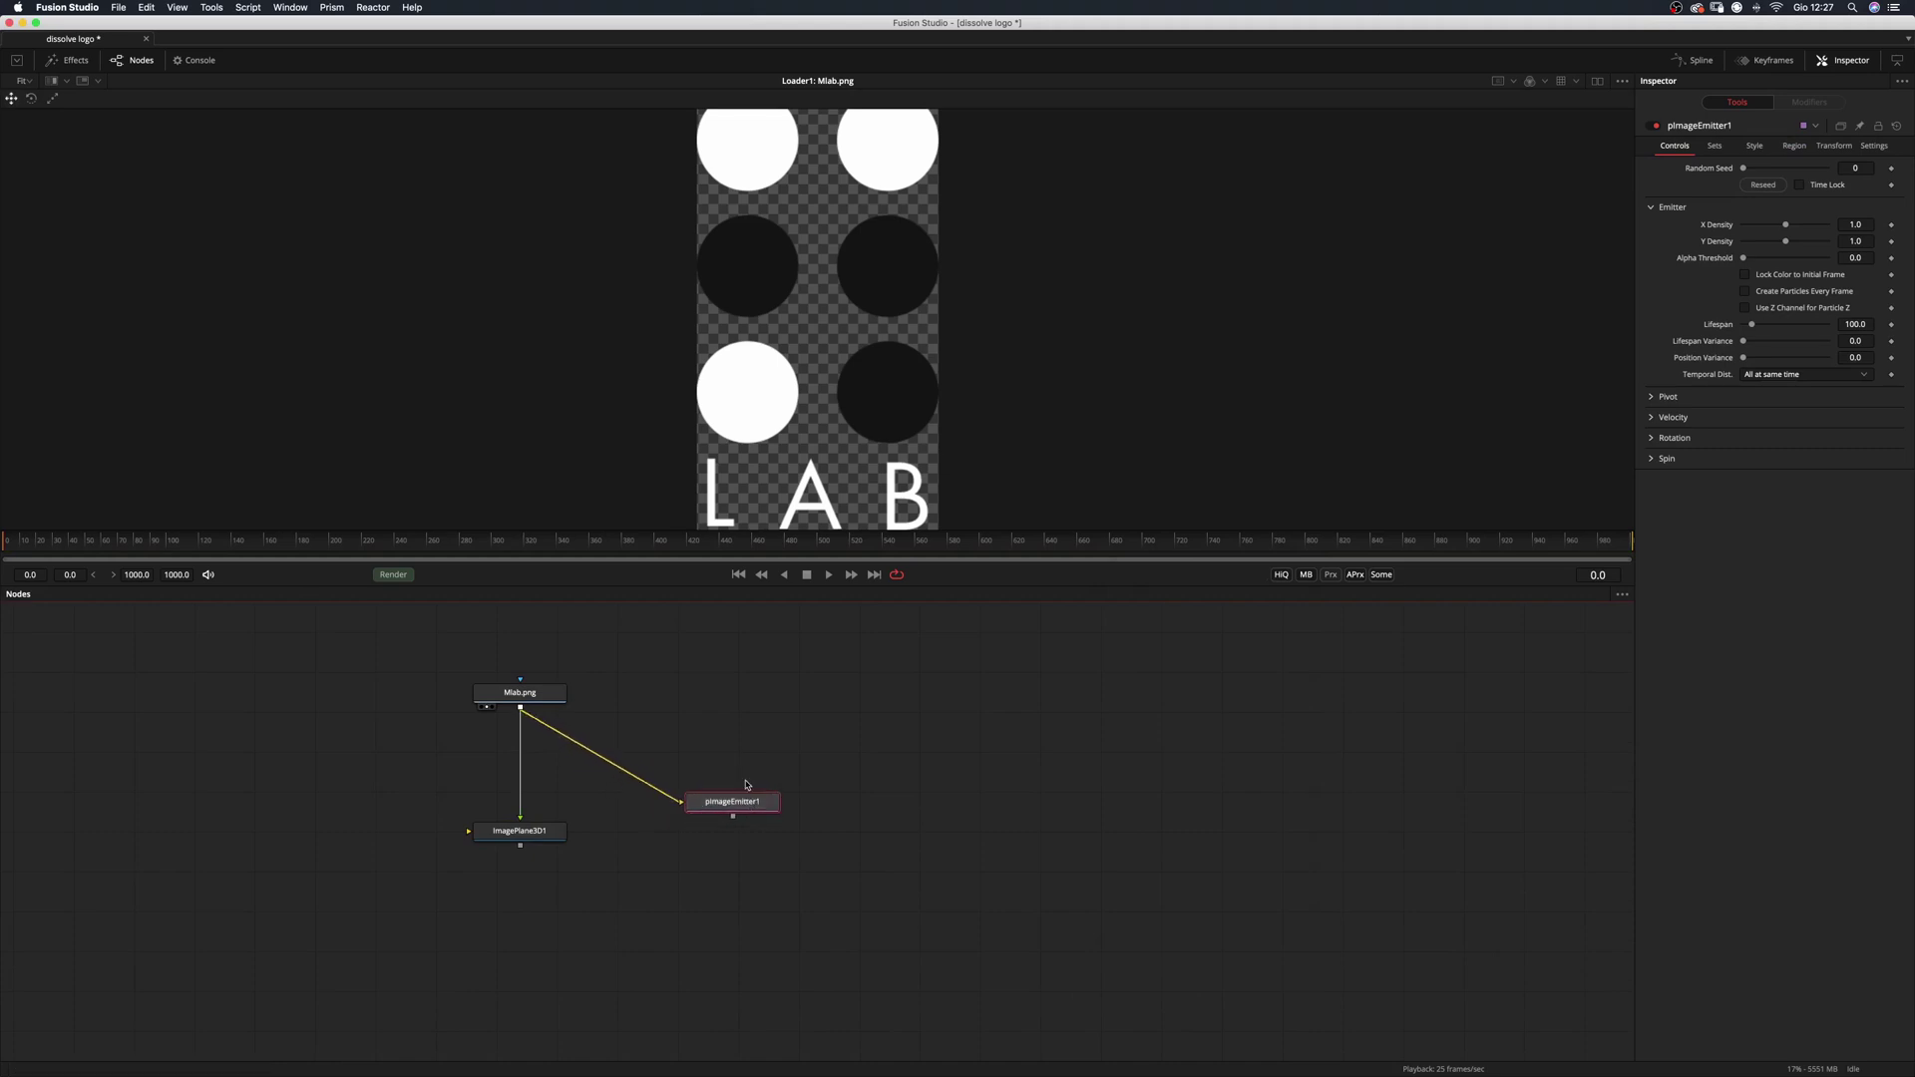
Add a pRender node connected after pImageEmitter1.
key("shift+space")
type("pim")
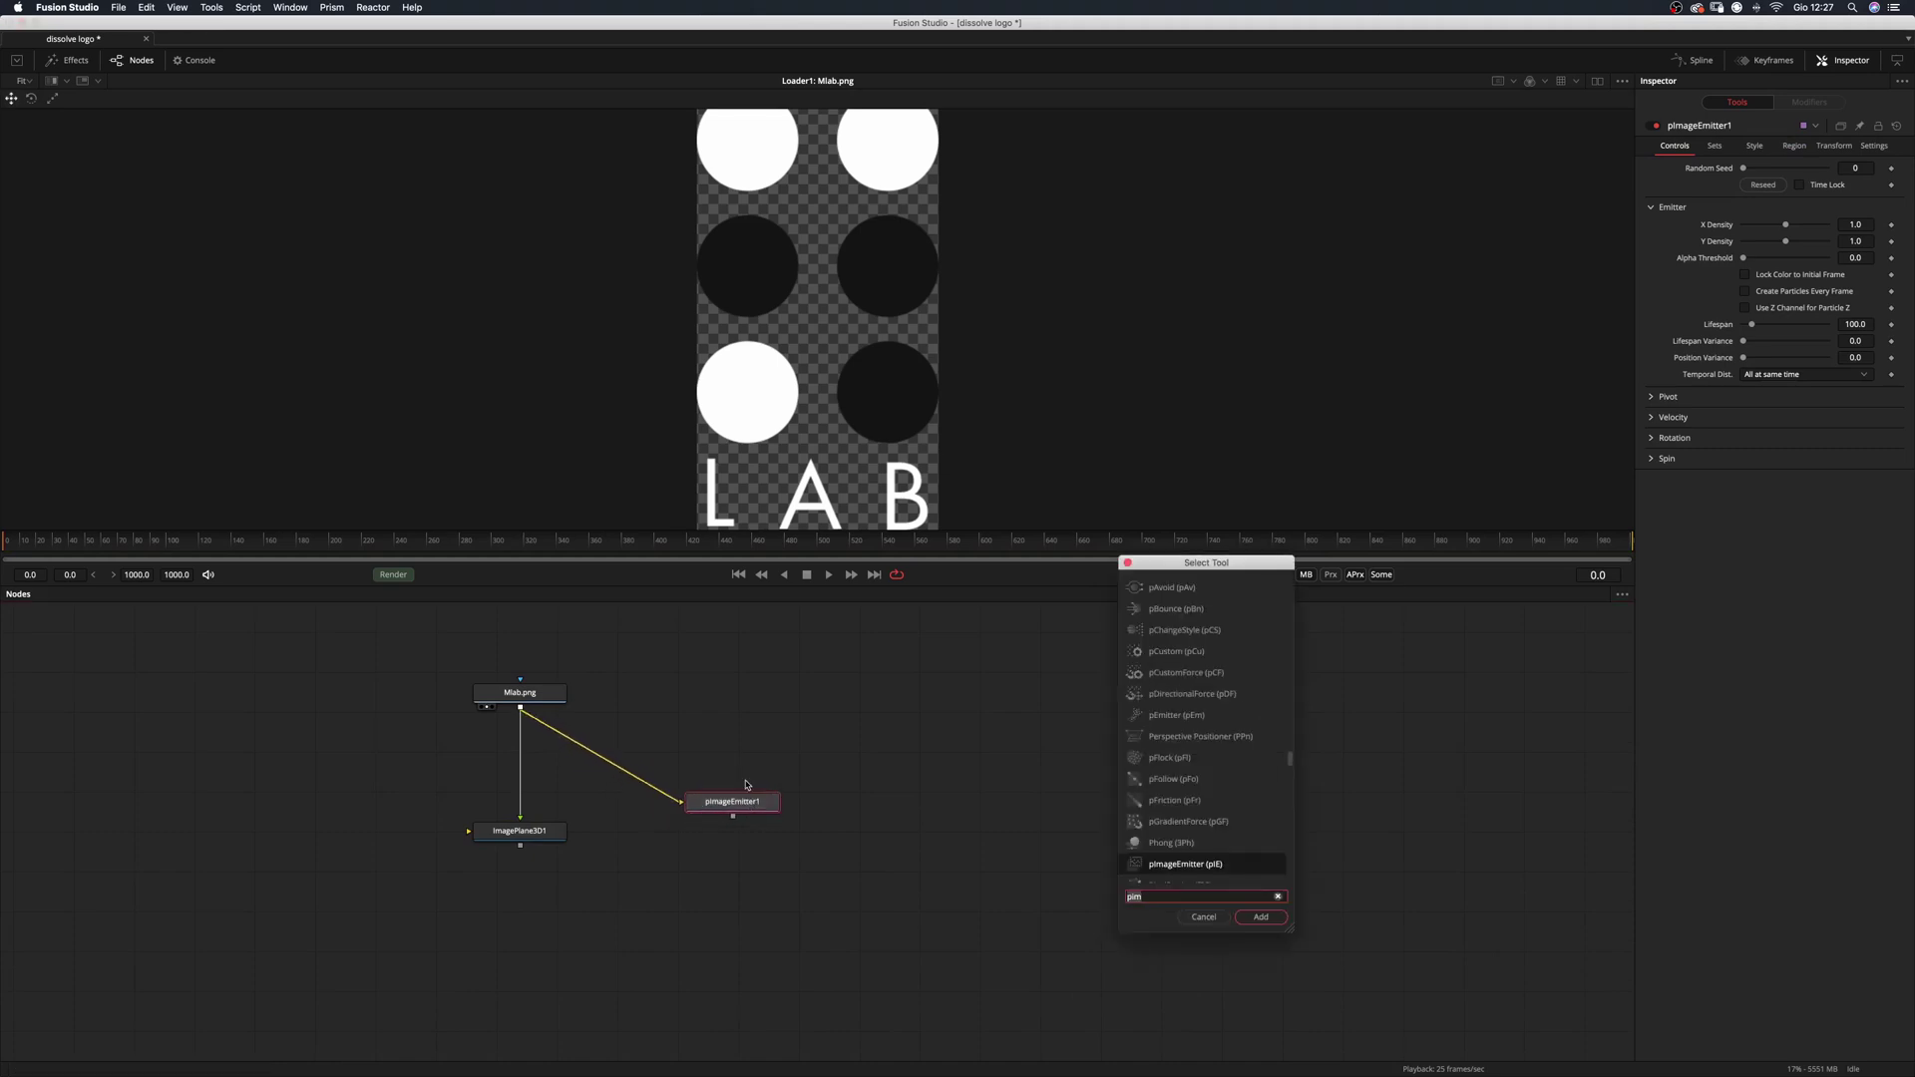
key("BackSpace")
key("BackSpace")
type("re")
key("Return")
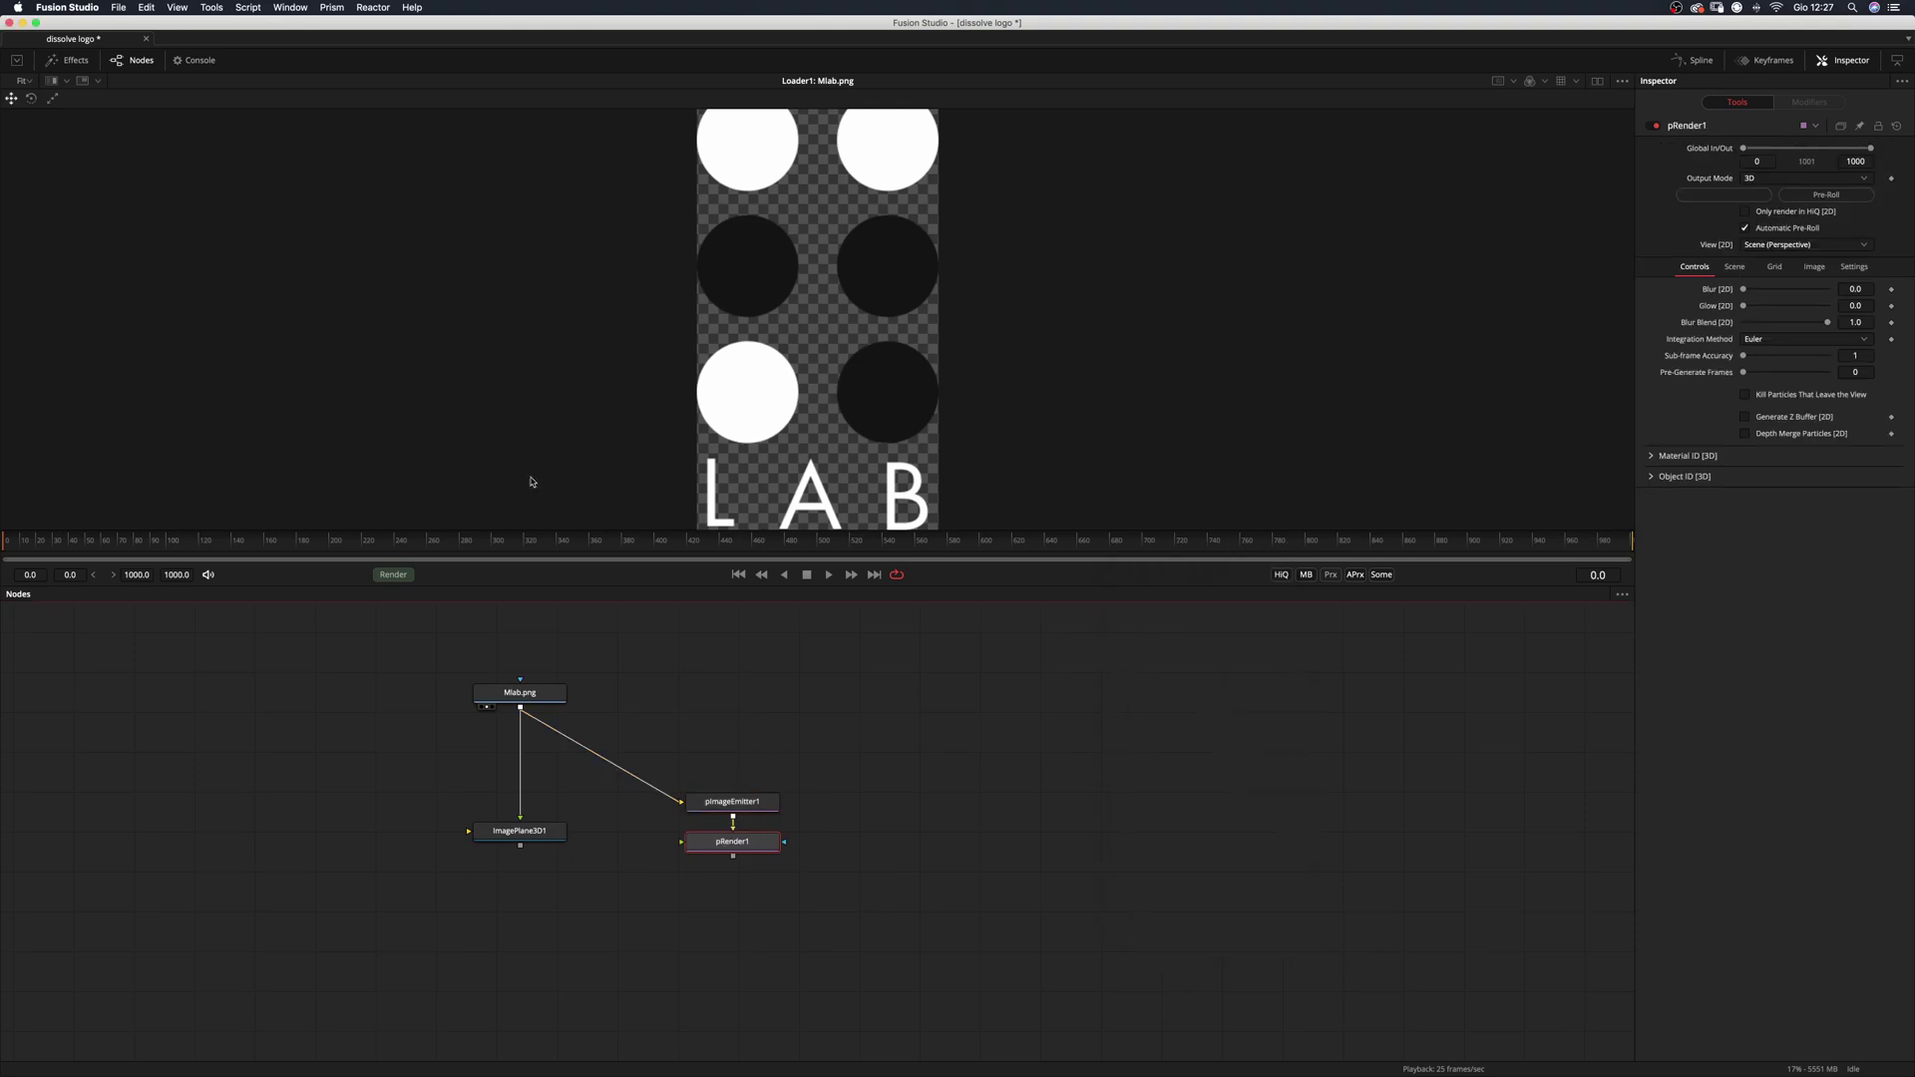
Move pRender1 well below the emitter and show its output in the viewer.
left_click_drag(731, 842, 733, 992)
scroll(688, 727, "down", 4)
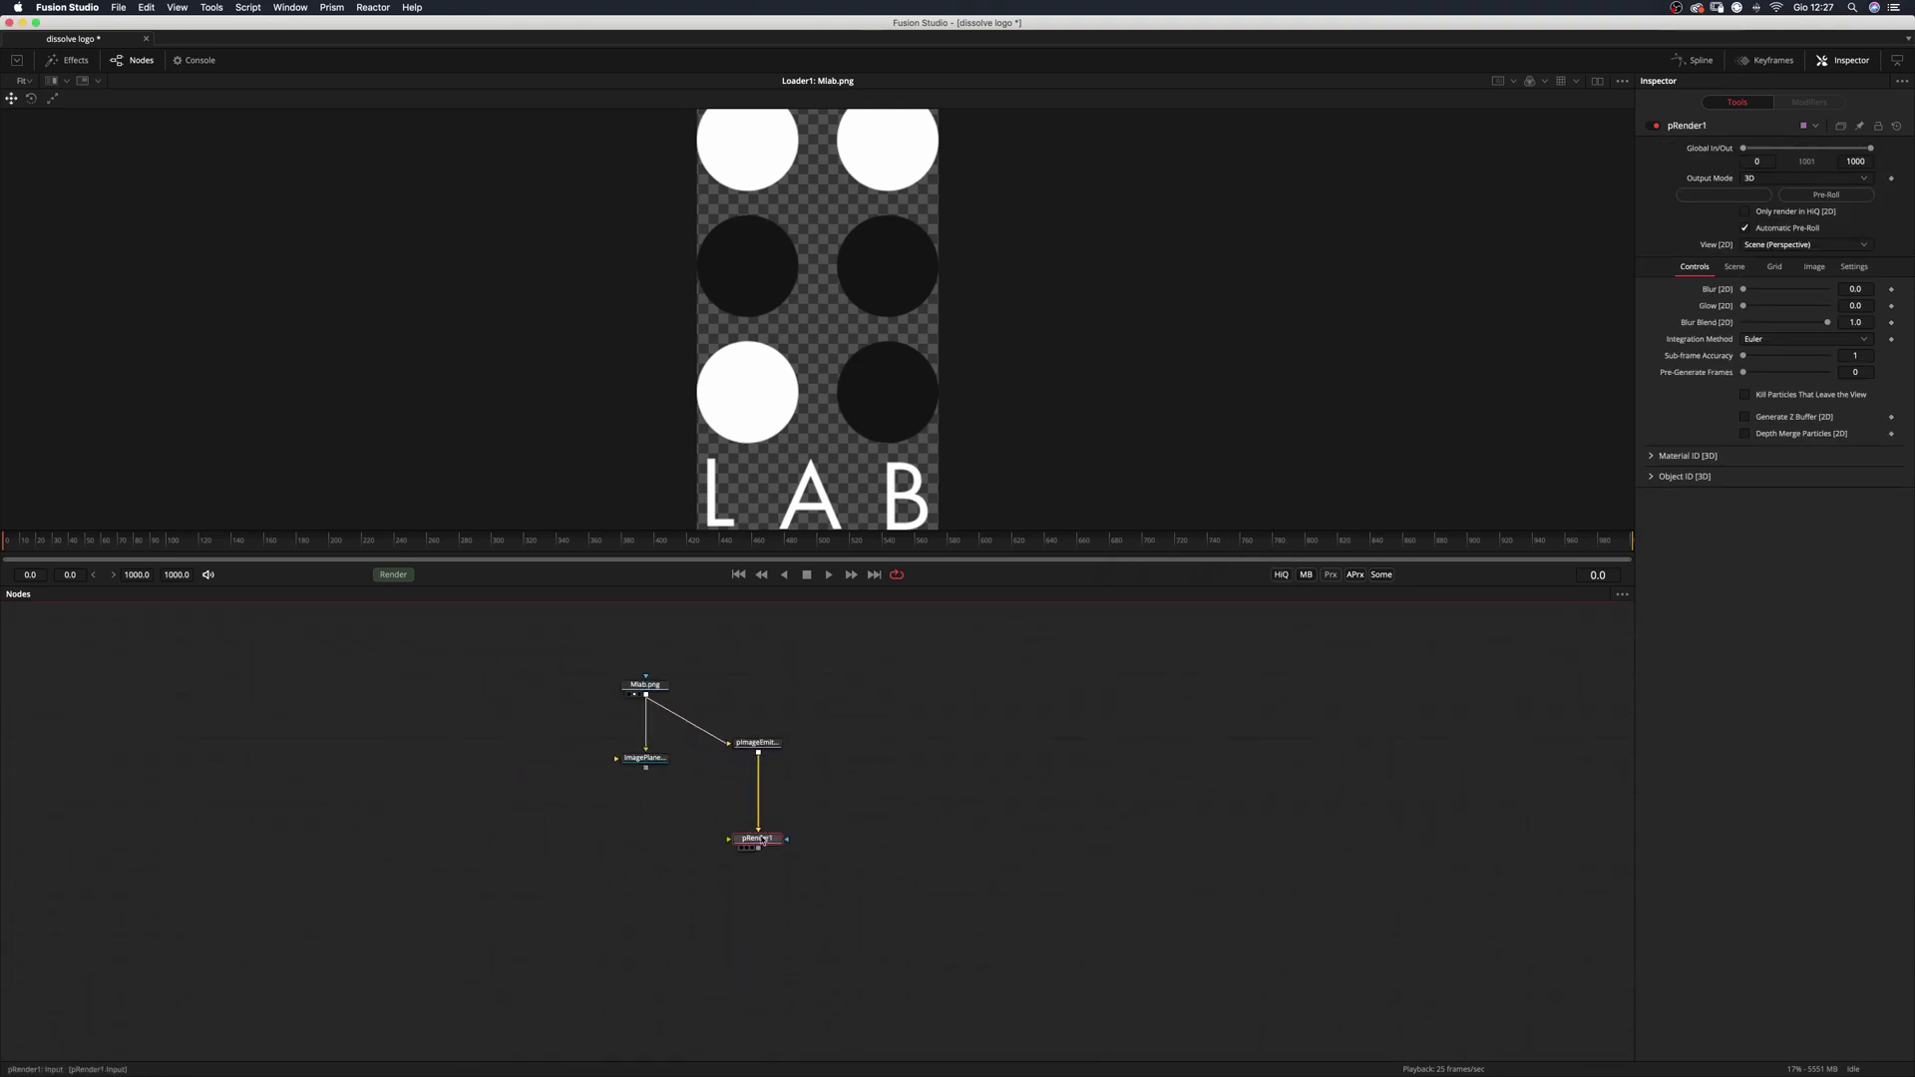
left_click_drag(757, 840, 952, 374)
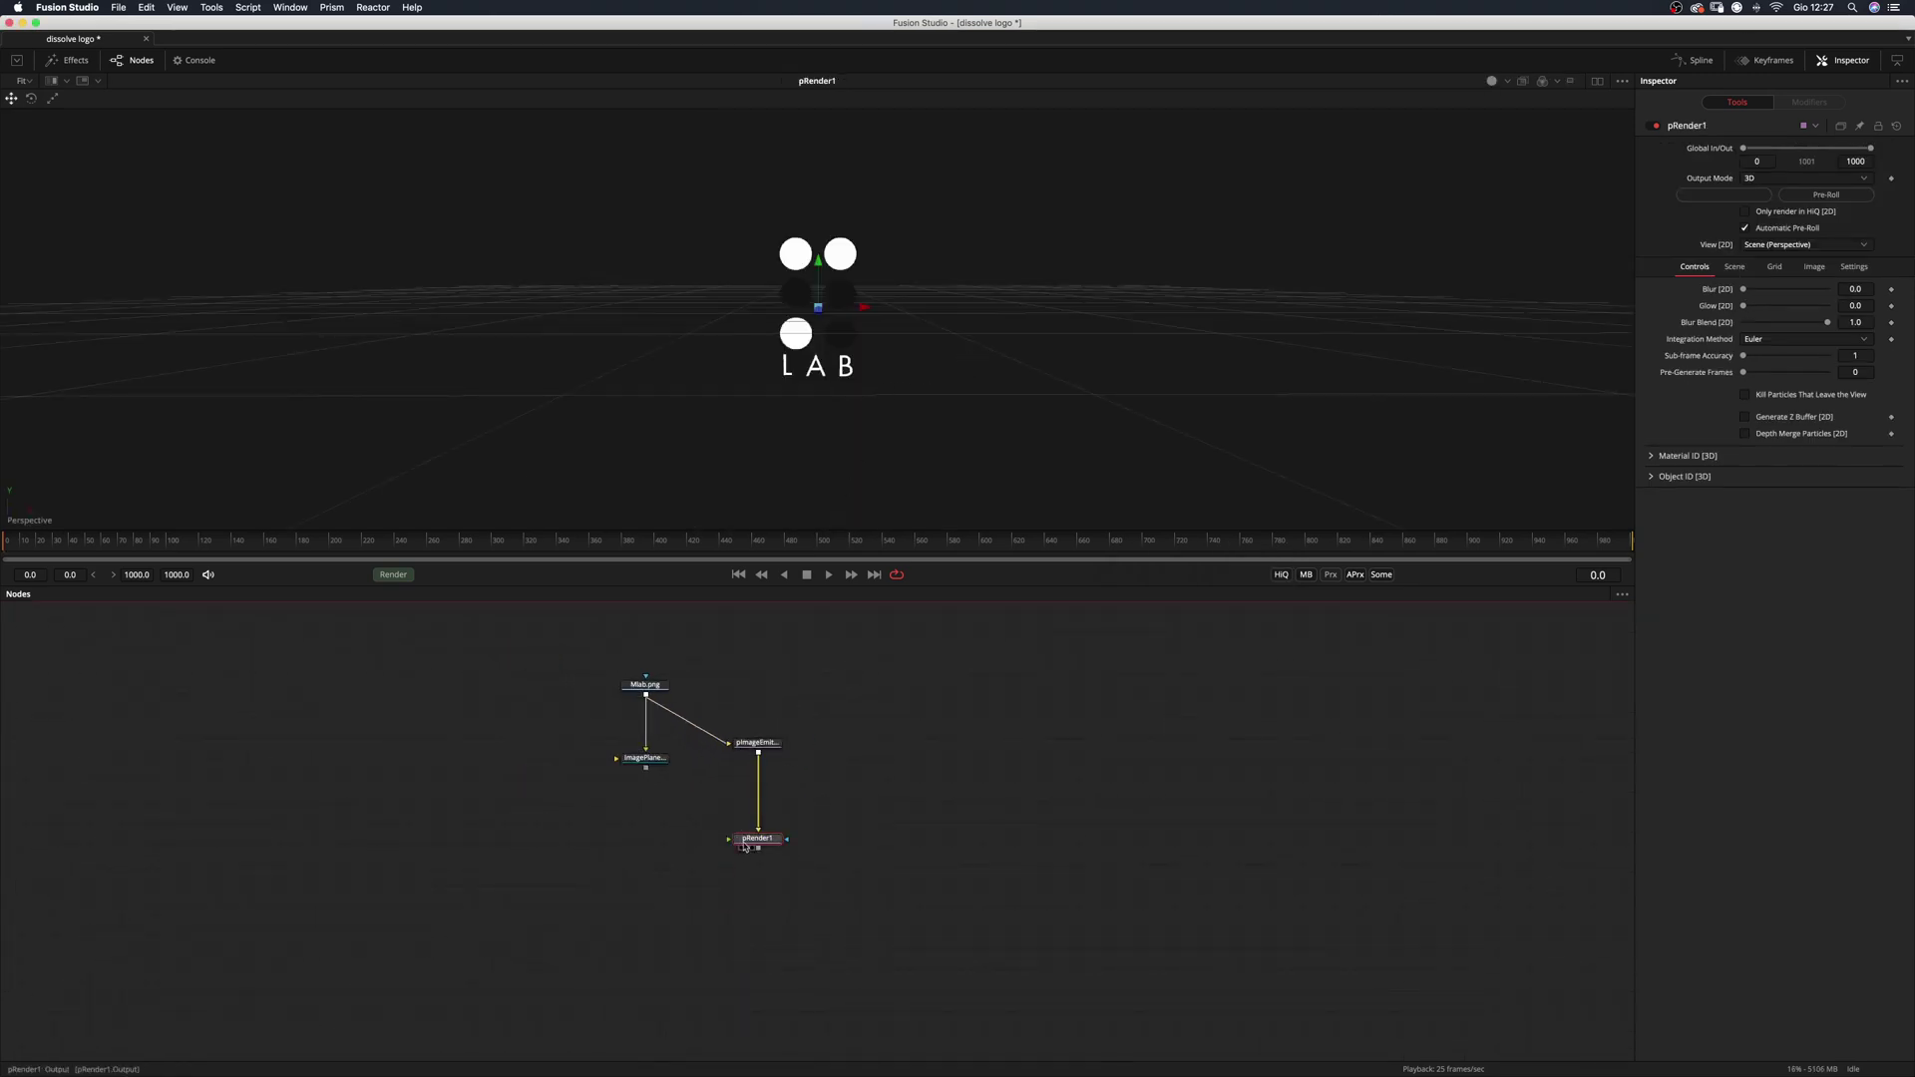
left_click_drag(758, 839, 763, 894)
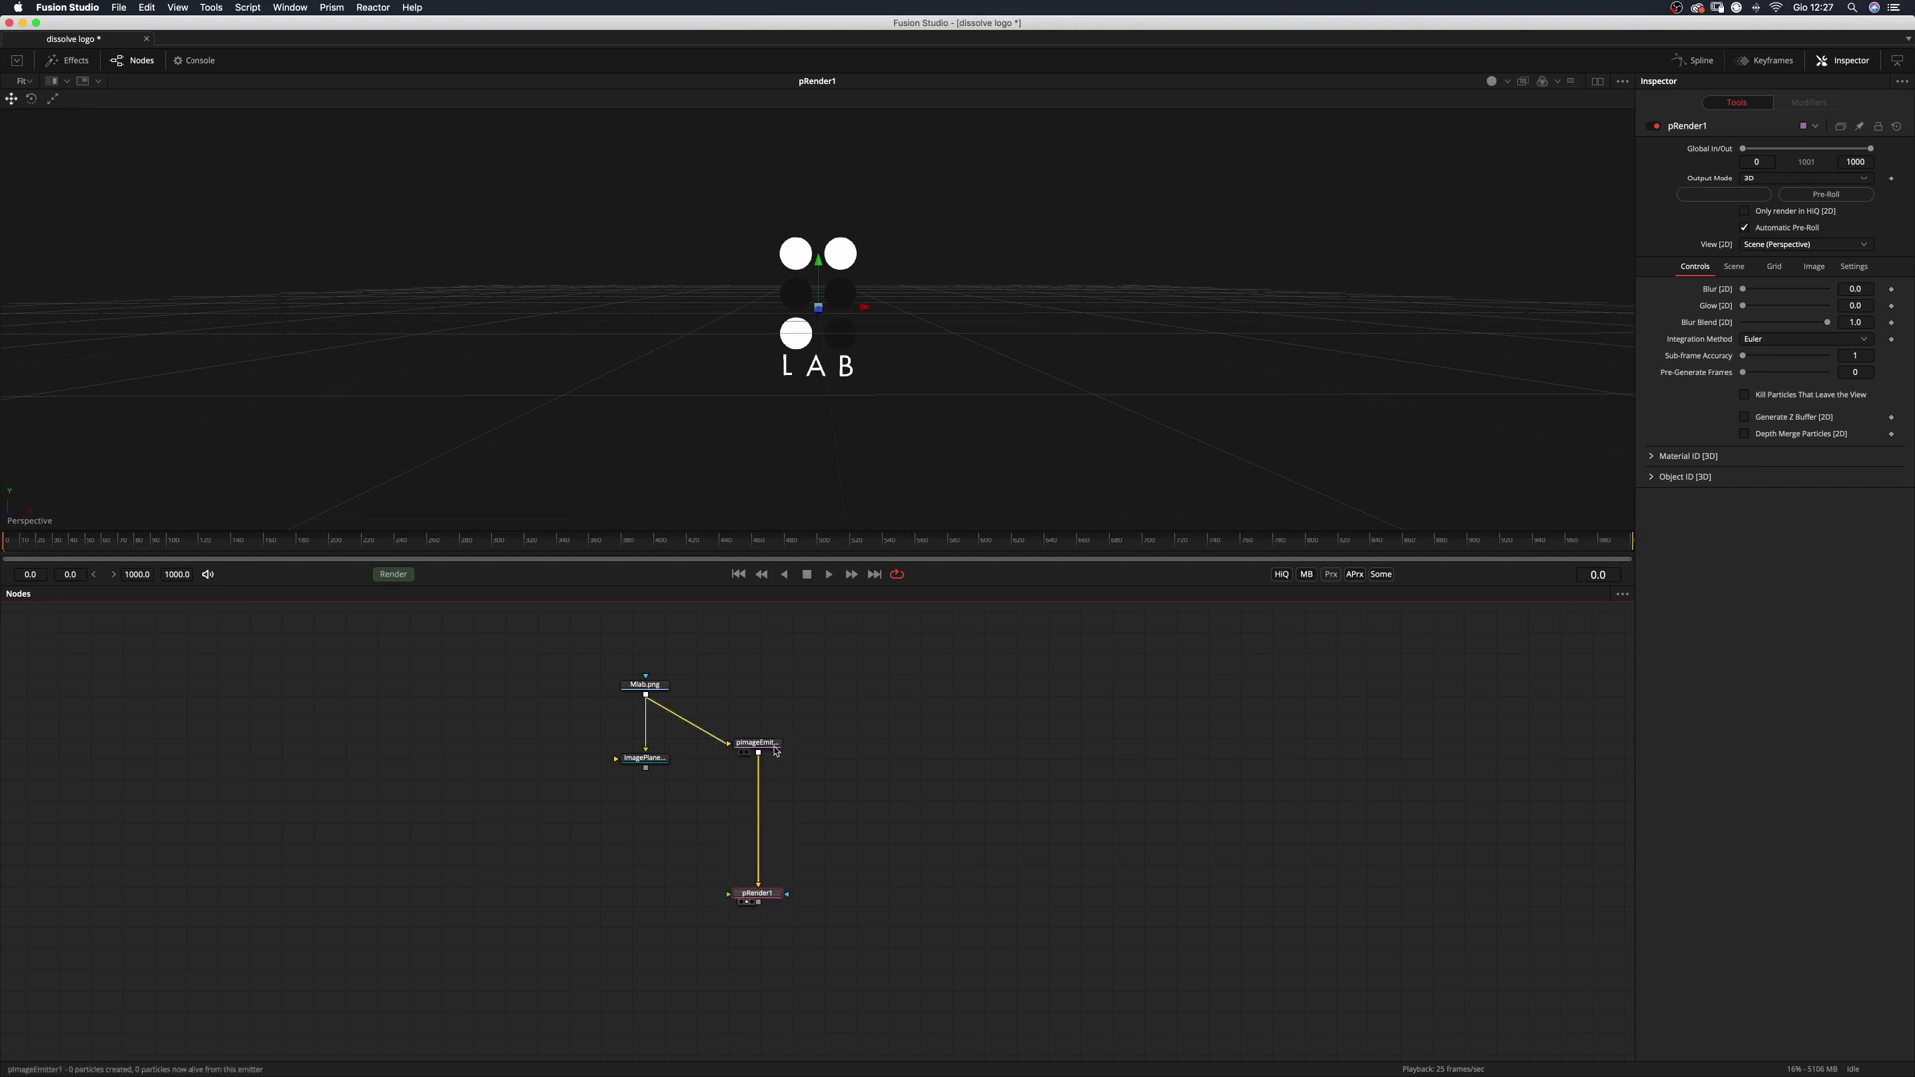
Insert a pTurbulence node between pImageEmitter1 and pRender1.
left_click(776, 744)
key("shift+space")
type("pre")
key("BackSpace")
key("BackSpace")
type("tu")
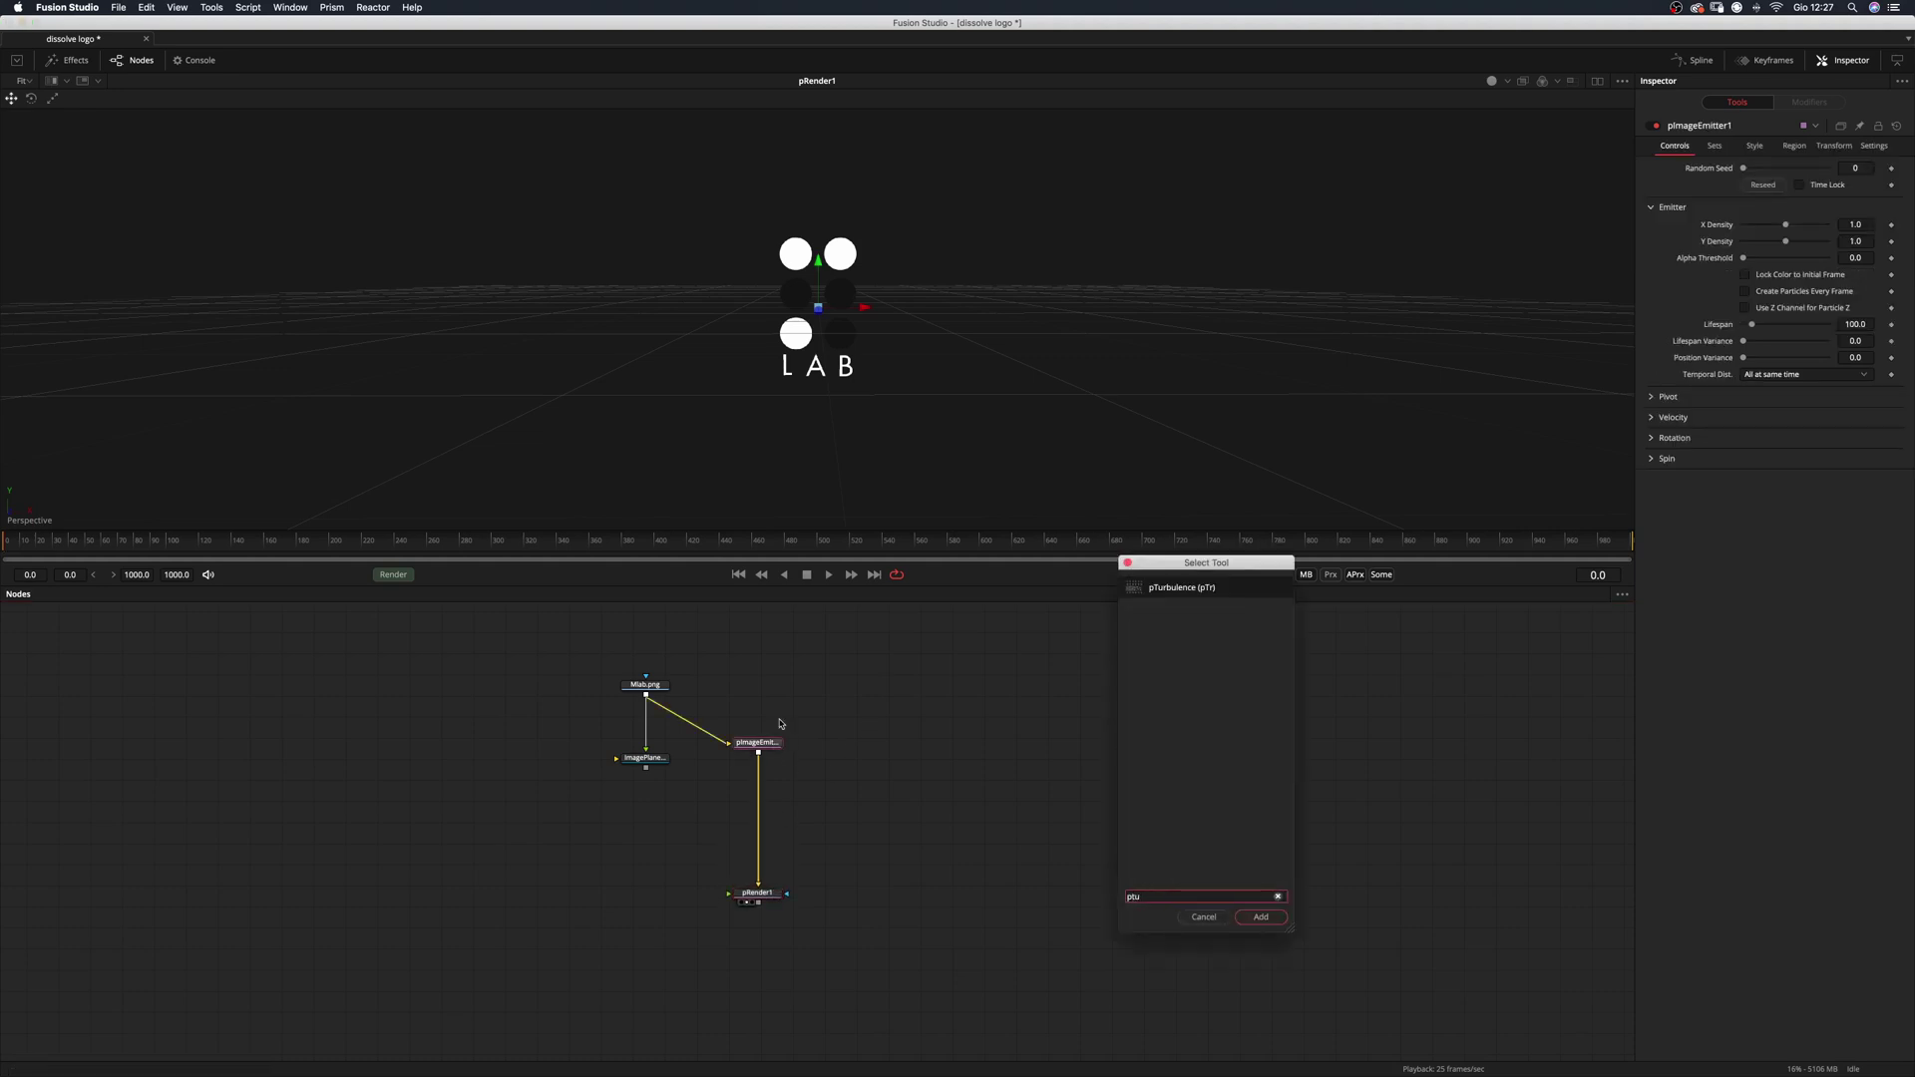
key("Return")
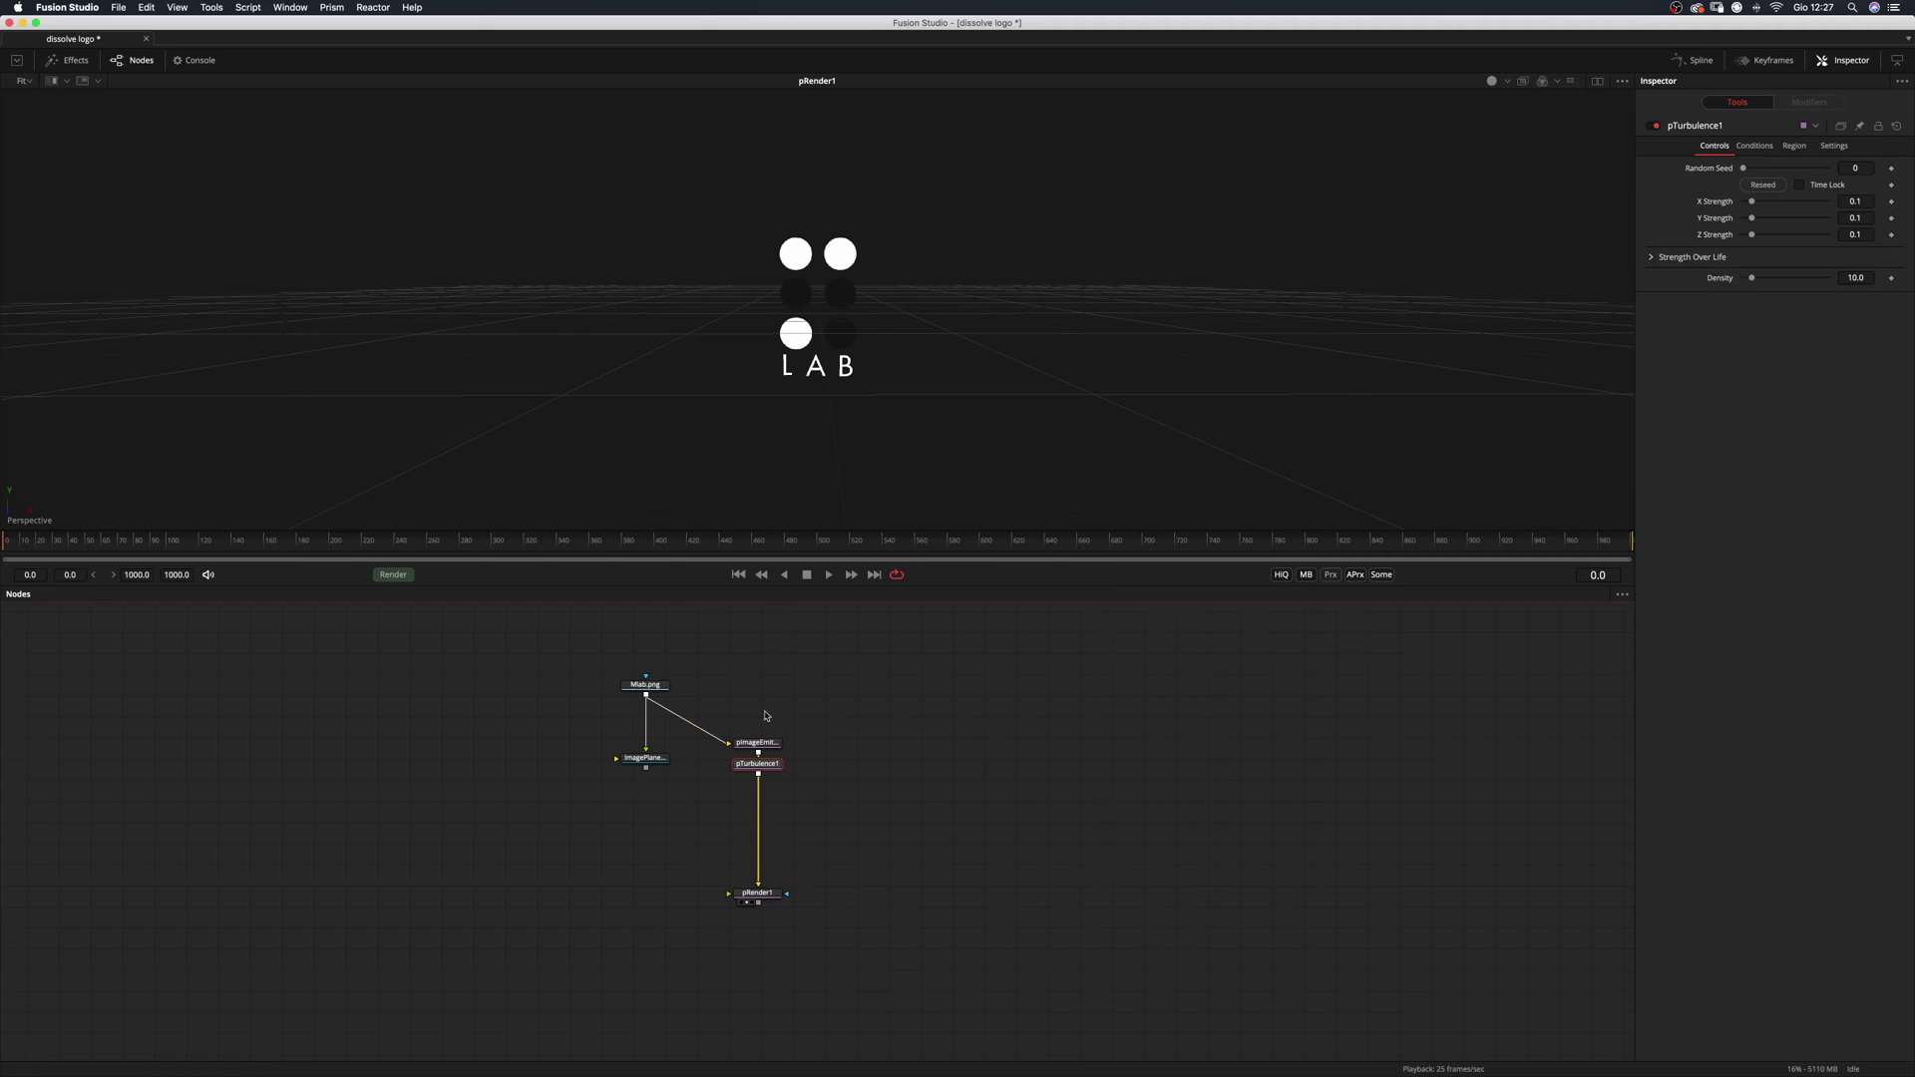
Set pTurbulence1's X, Y and Z strength to 0.18 and its density to 4.
left_click(1860, 200)
type("8")
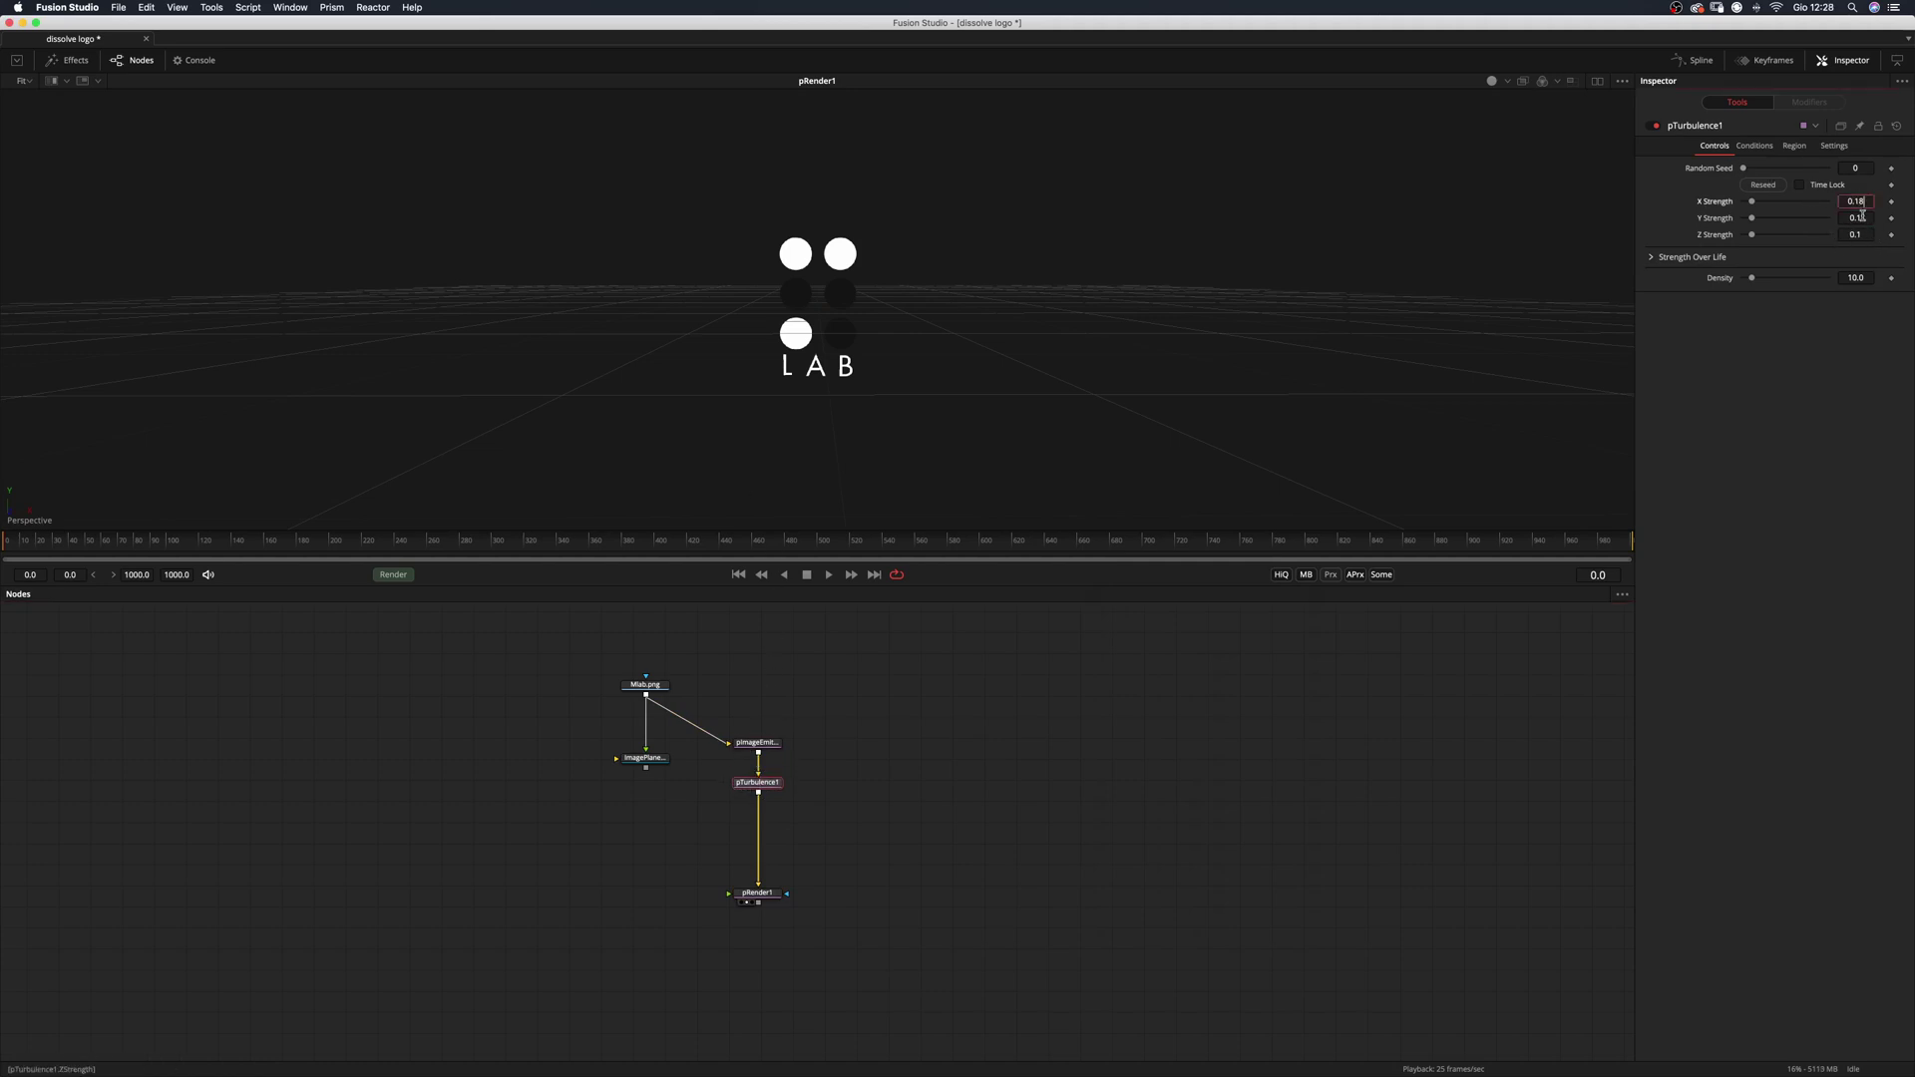
left_click(1862, 216)
type("8")
left_click(1867, 235)
left_click(1865, 278)
key("Tab")
left_click(762, 789)
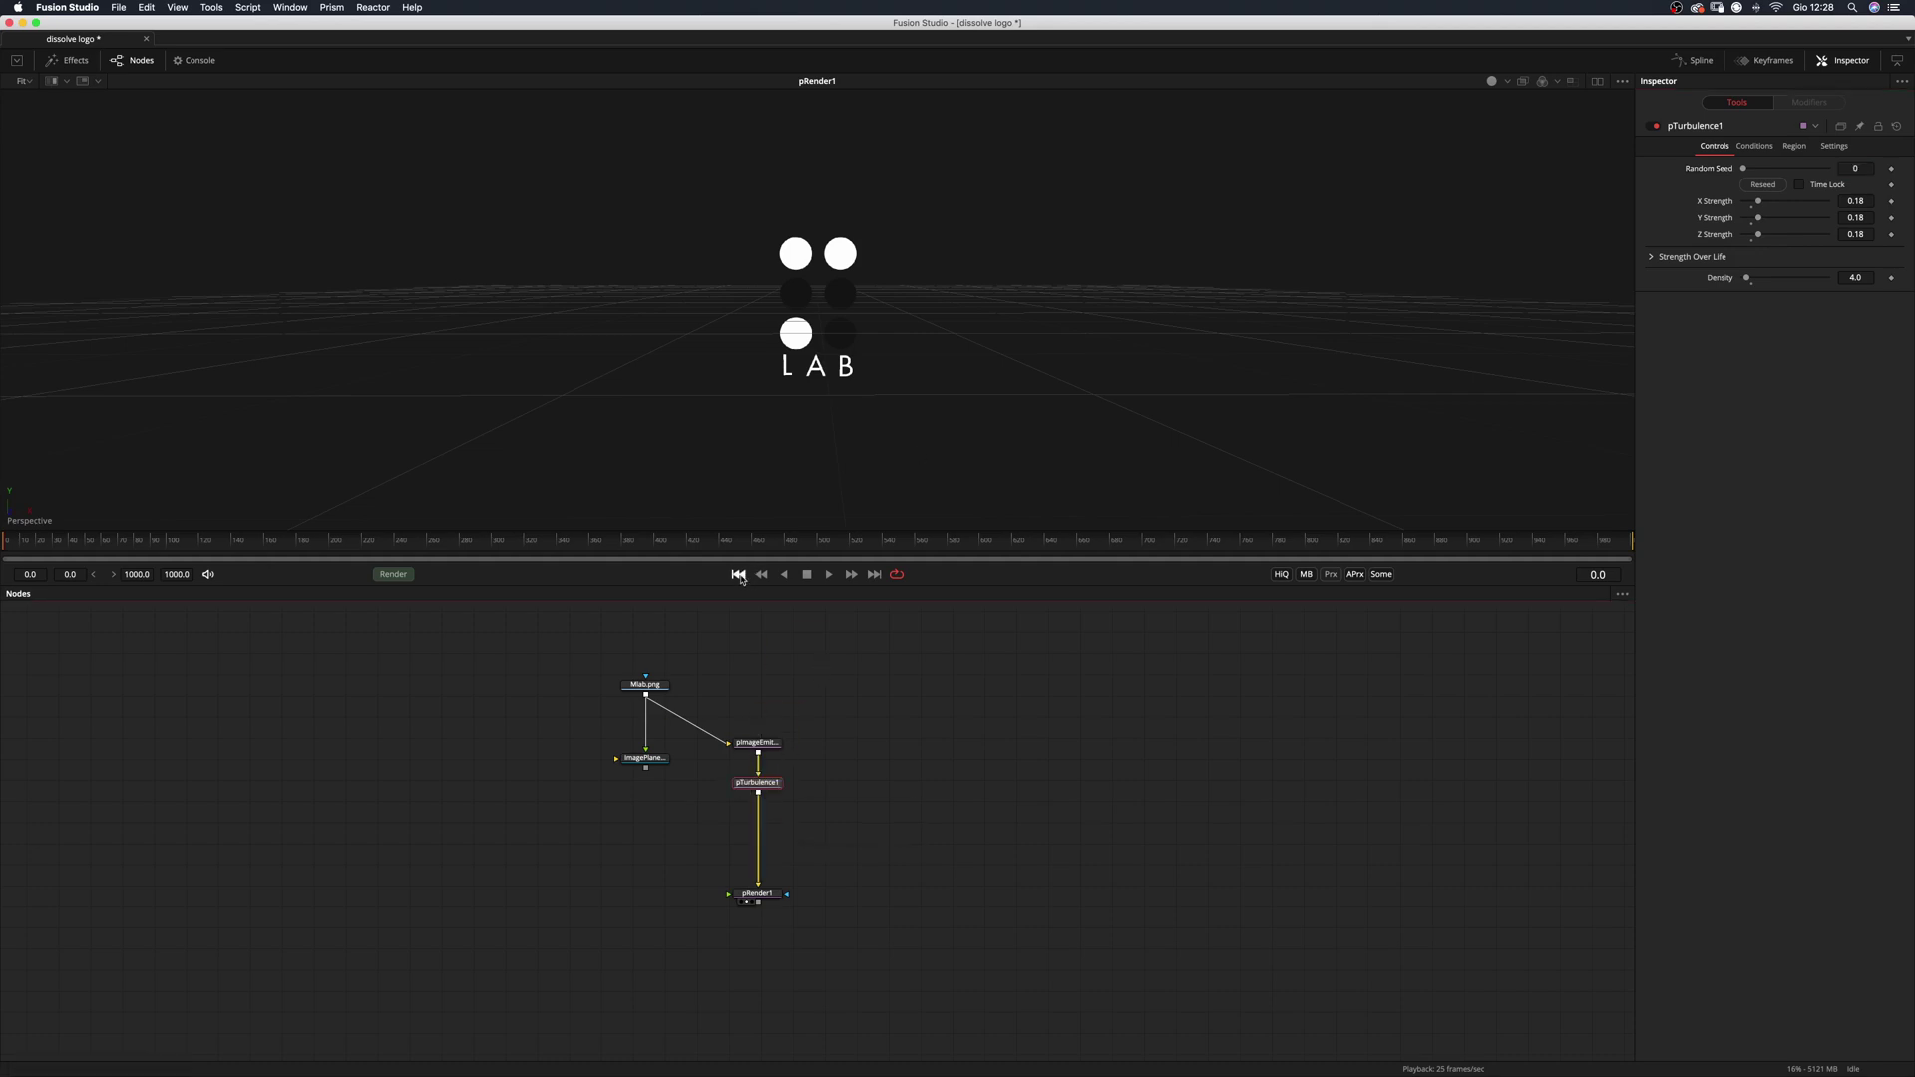
Play the particle simulation to check the turbulence, and return to the first frame.
left_click(903, 780)
key("space")
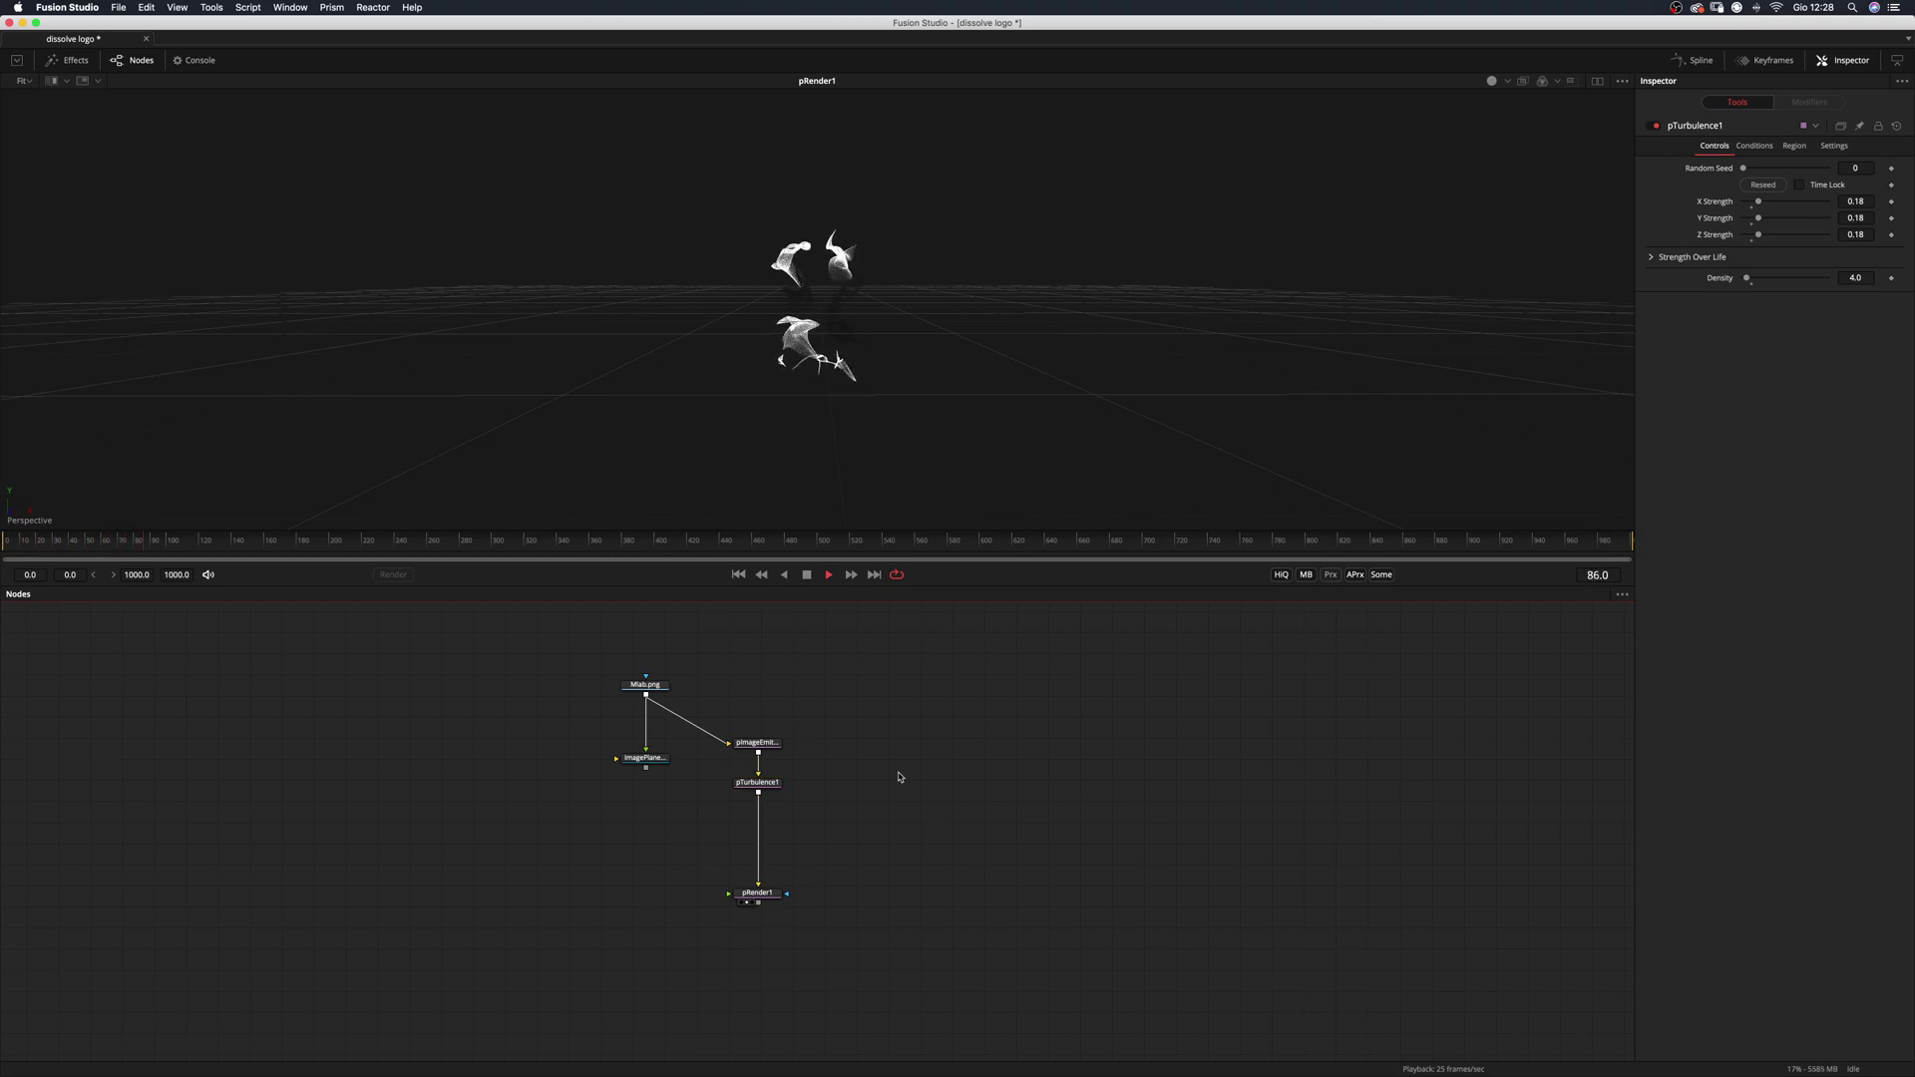
left_click(739, 576)
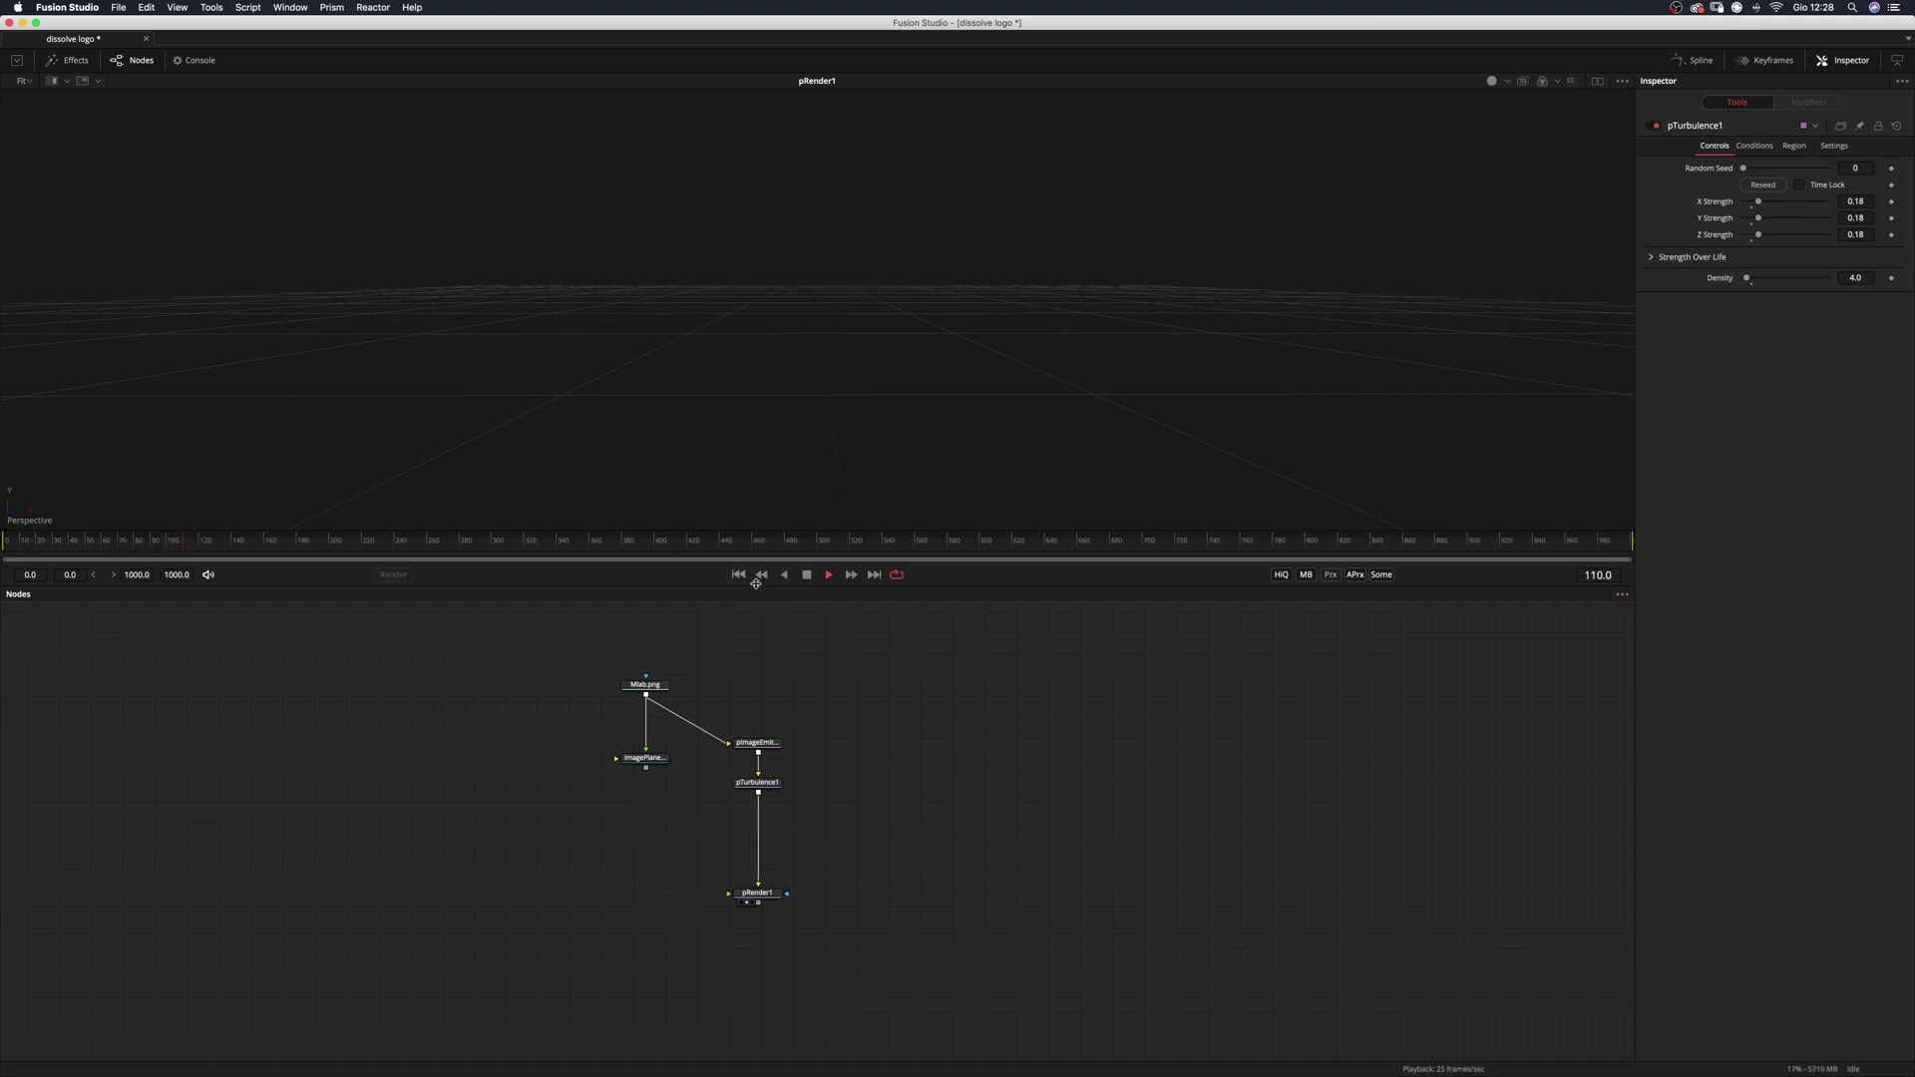
Set pImageEmitter1's lifespan to 200 and its lifespan variance to 30.
left_click(756, 743)
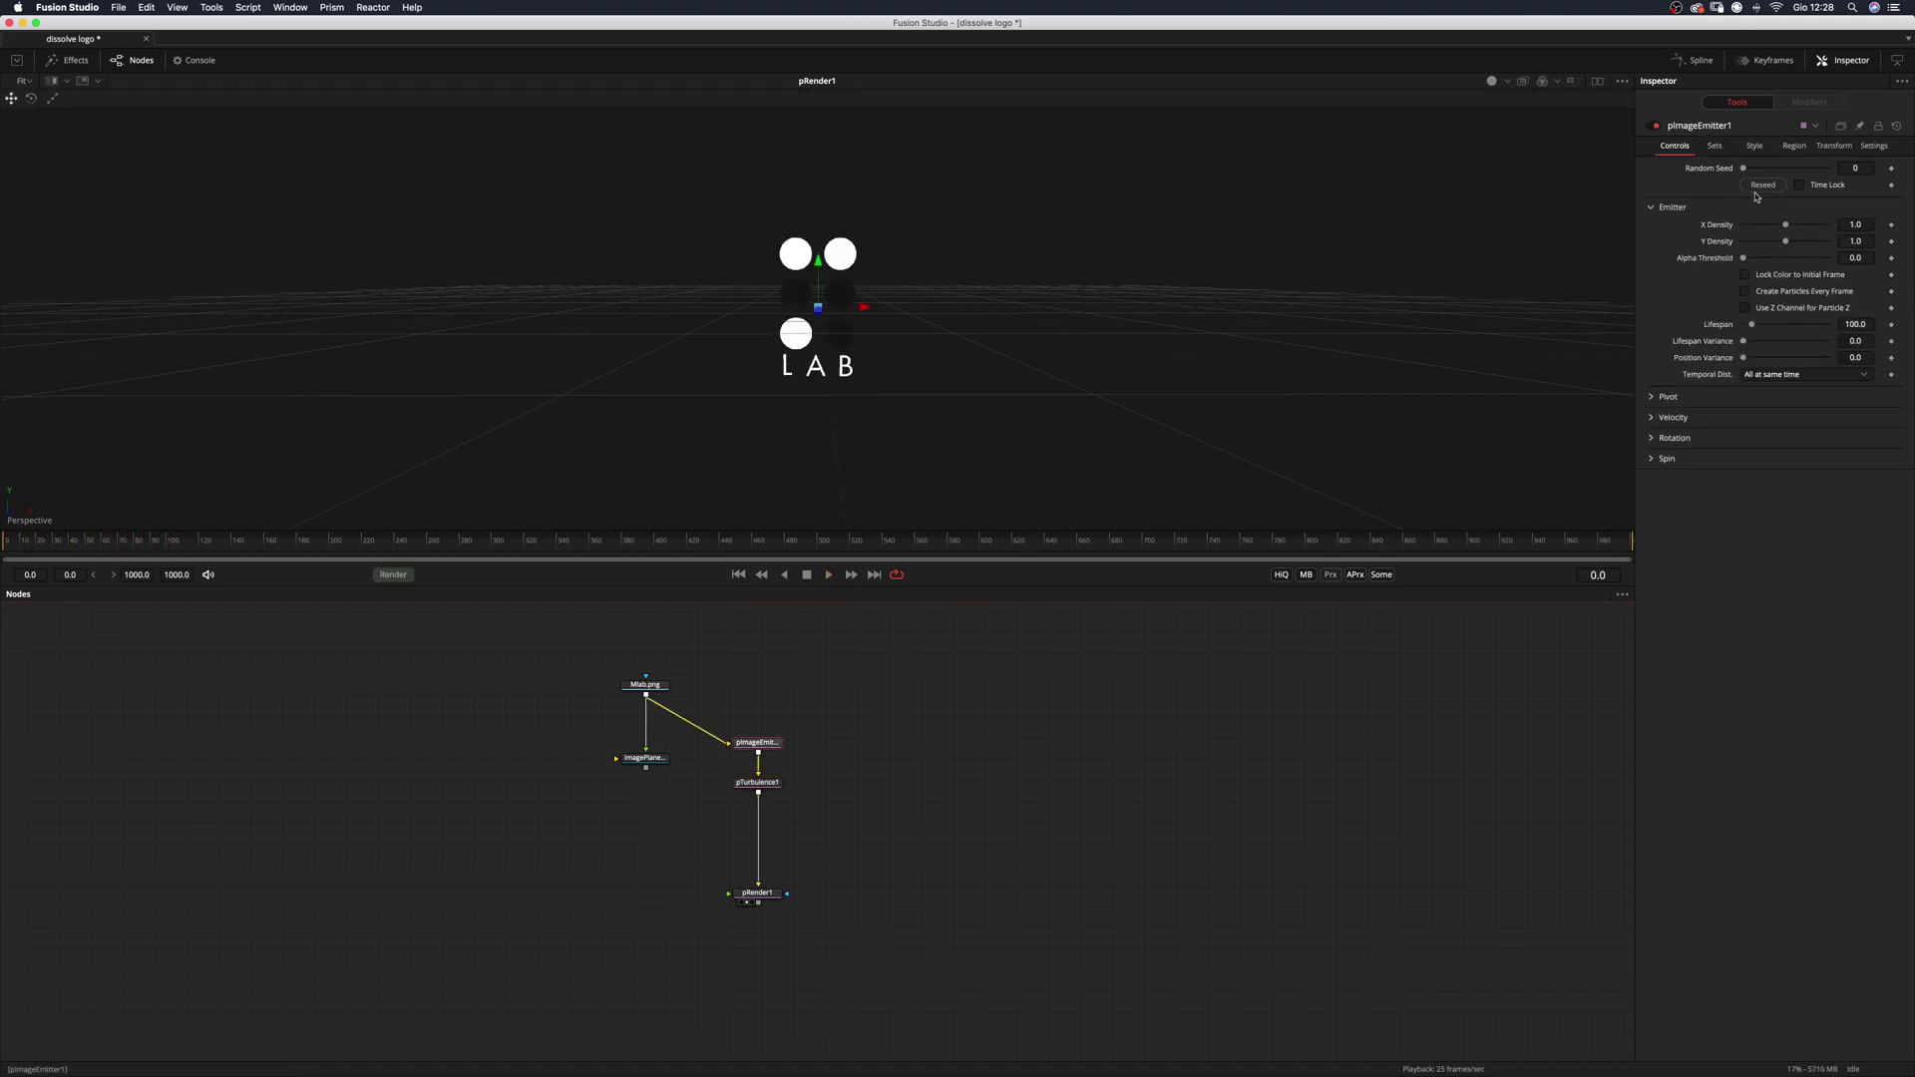
left_click(1872, 324)
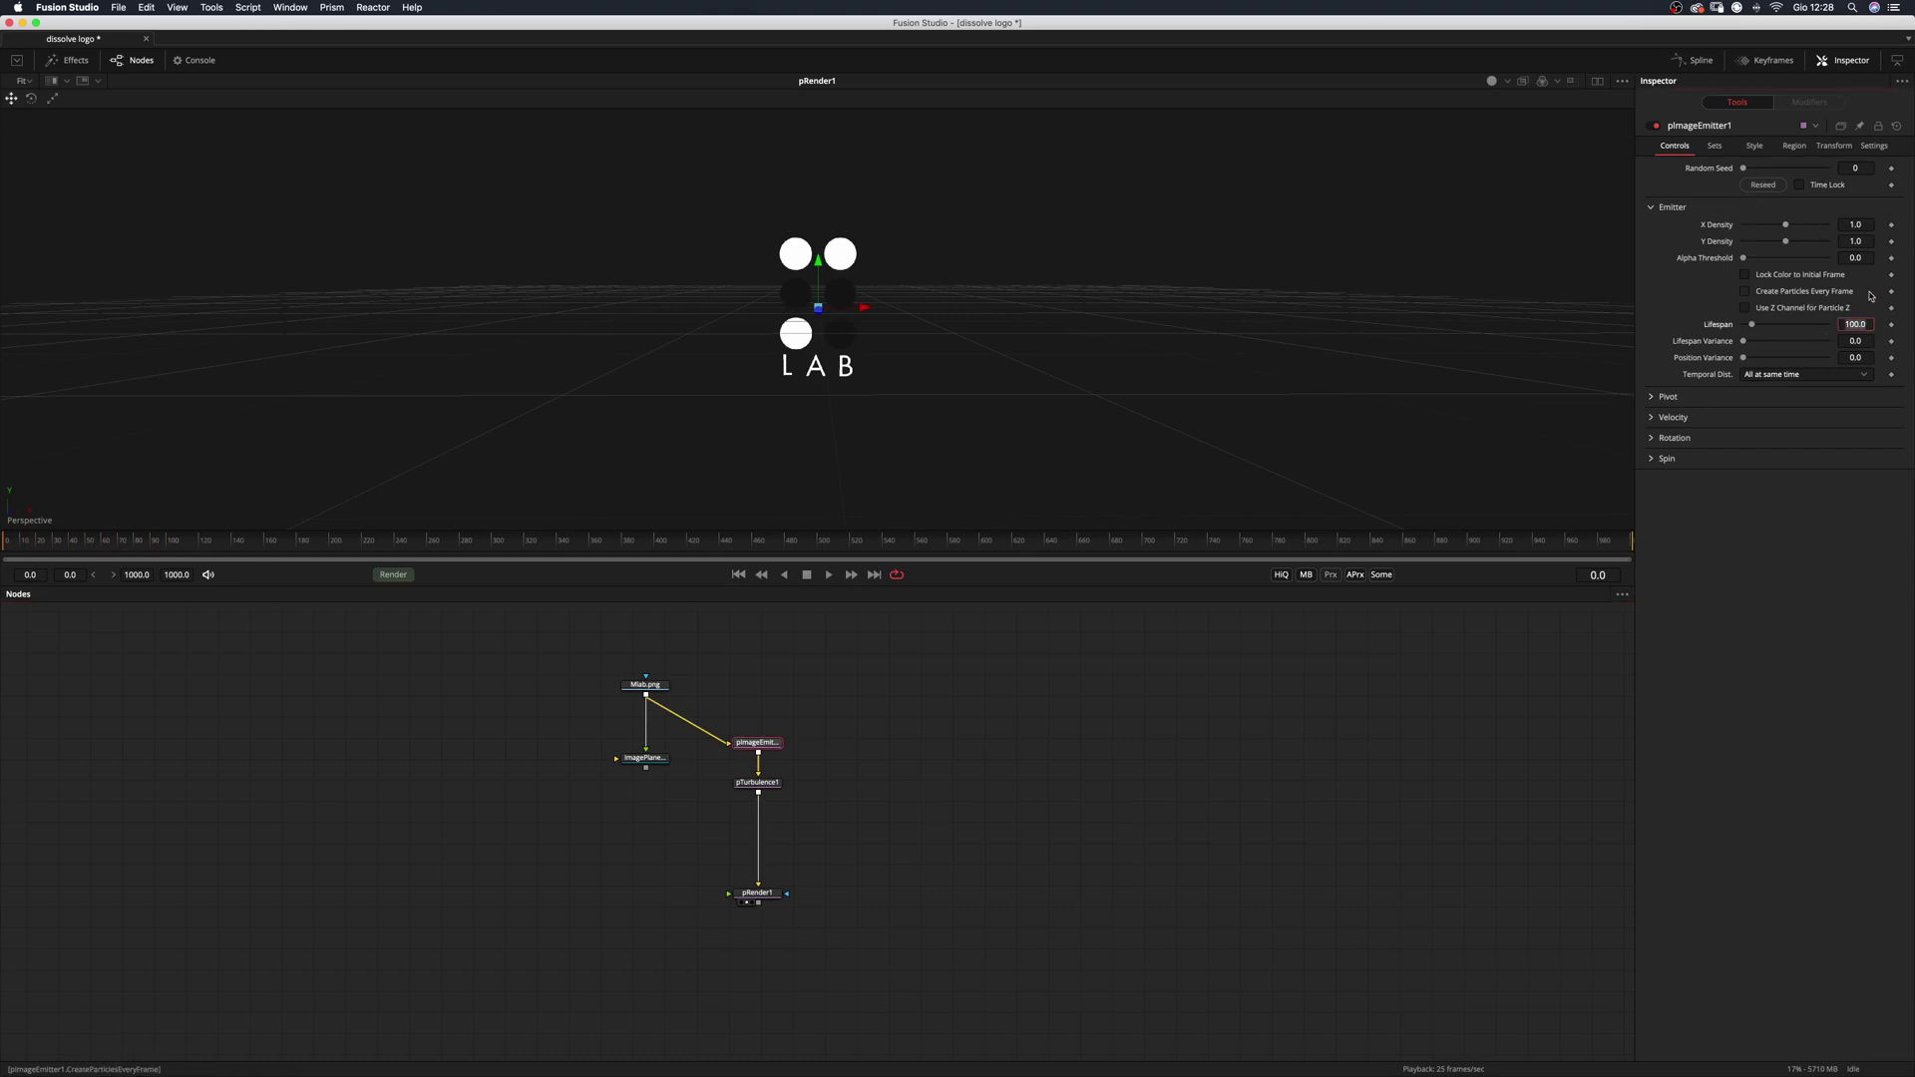
key("Tab")
type("30")
key("Tab")
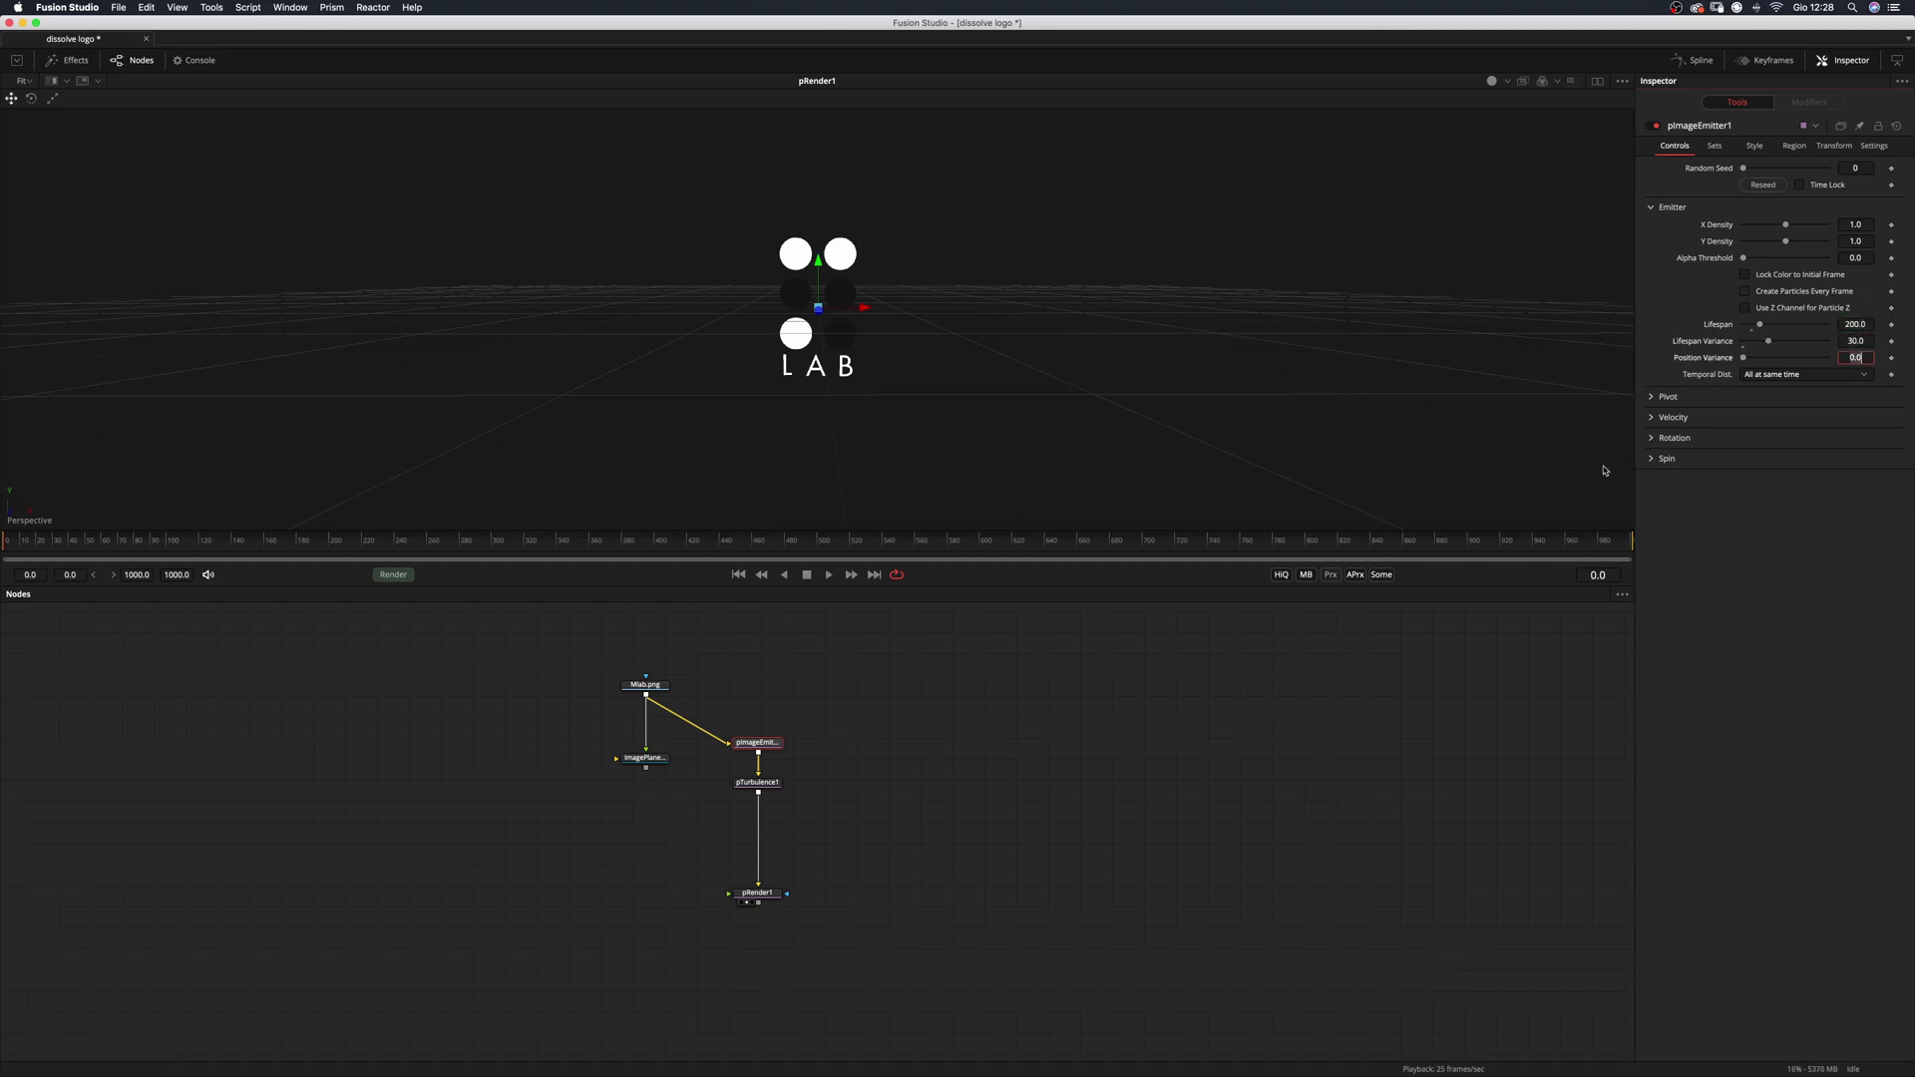
Set the Out value of pImageEmitter1's style fade controls to about 0.233.
left_click(1752, 147)
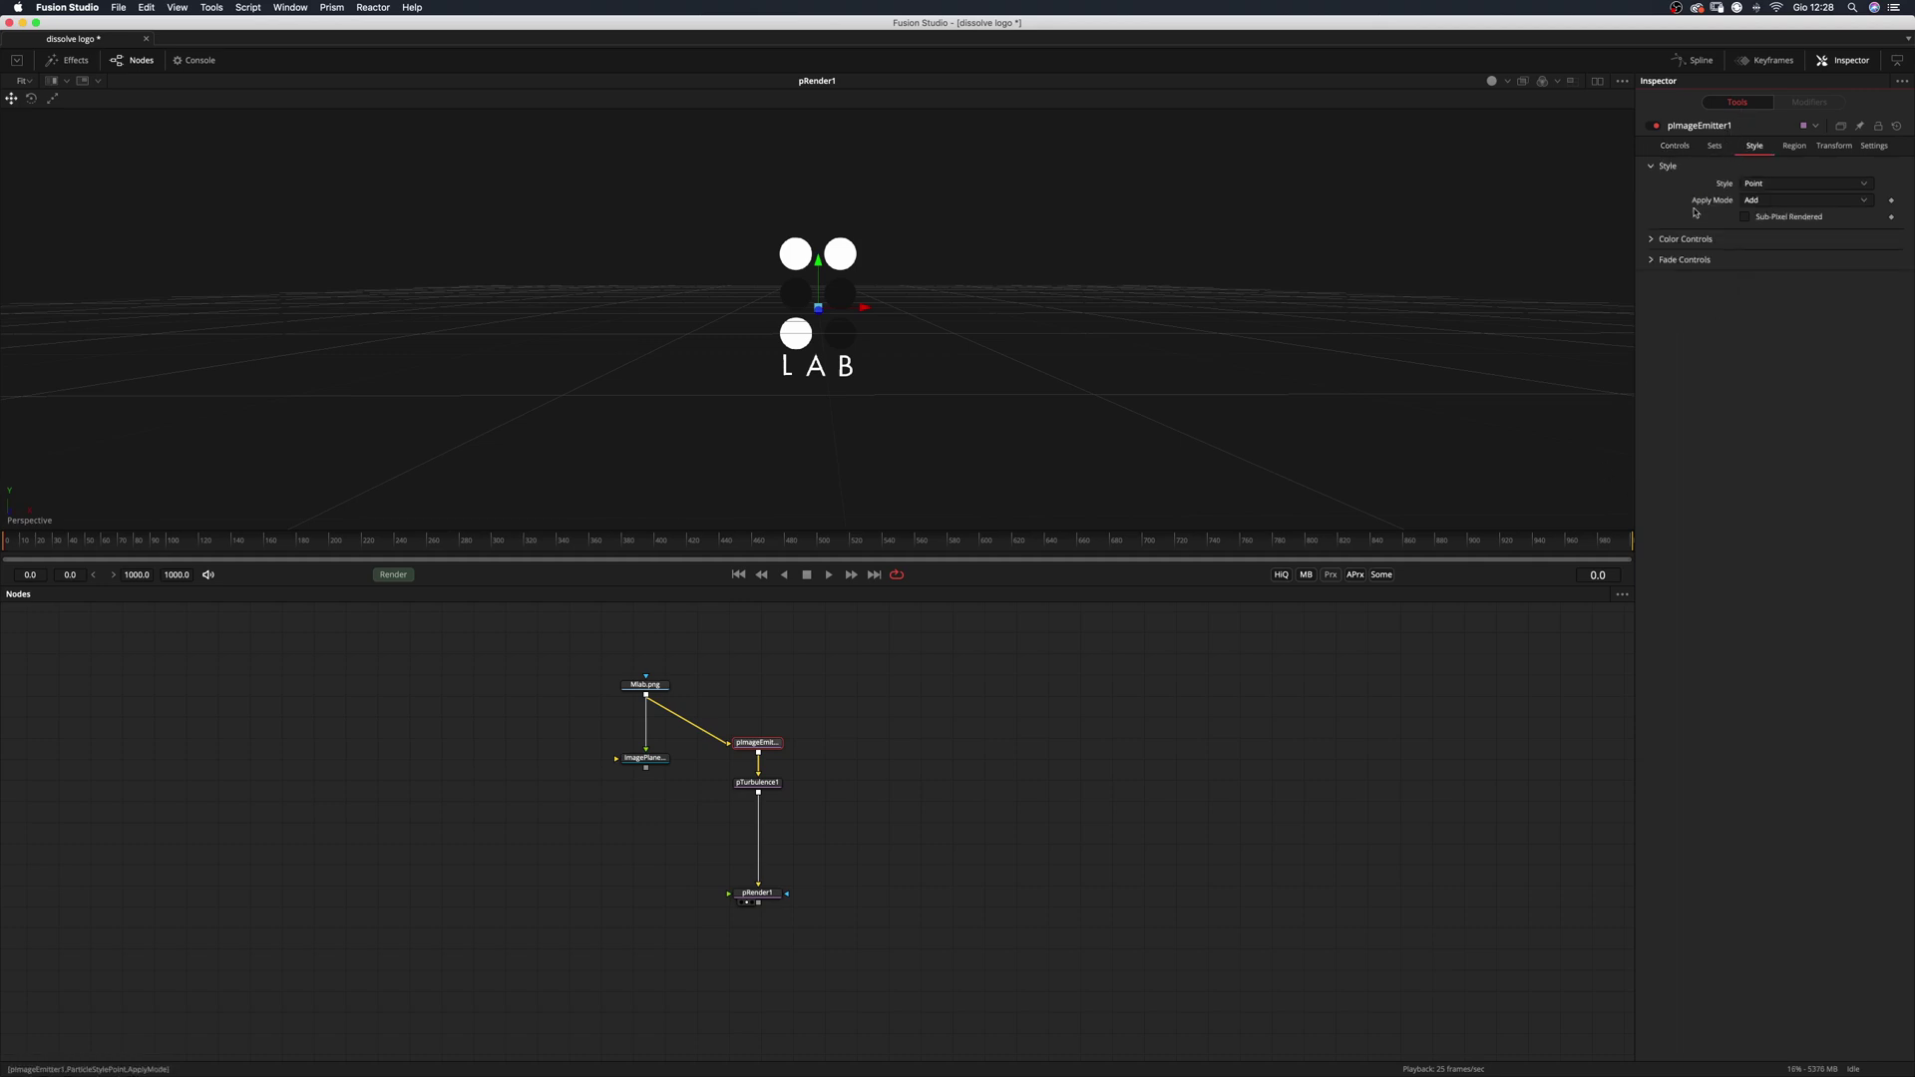
left_click(1657, 259)
left_click_drag(1870, 279, 1778, 278)
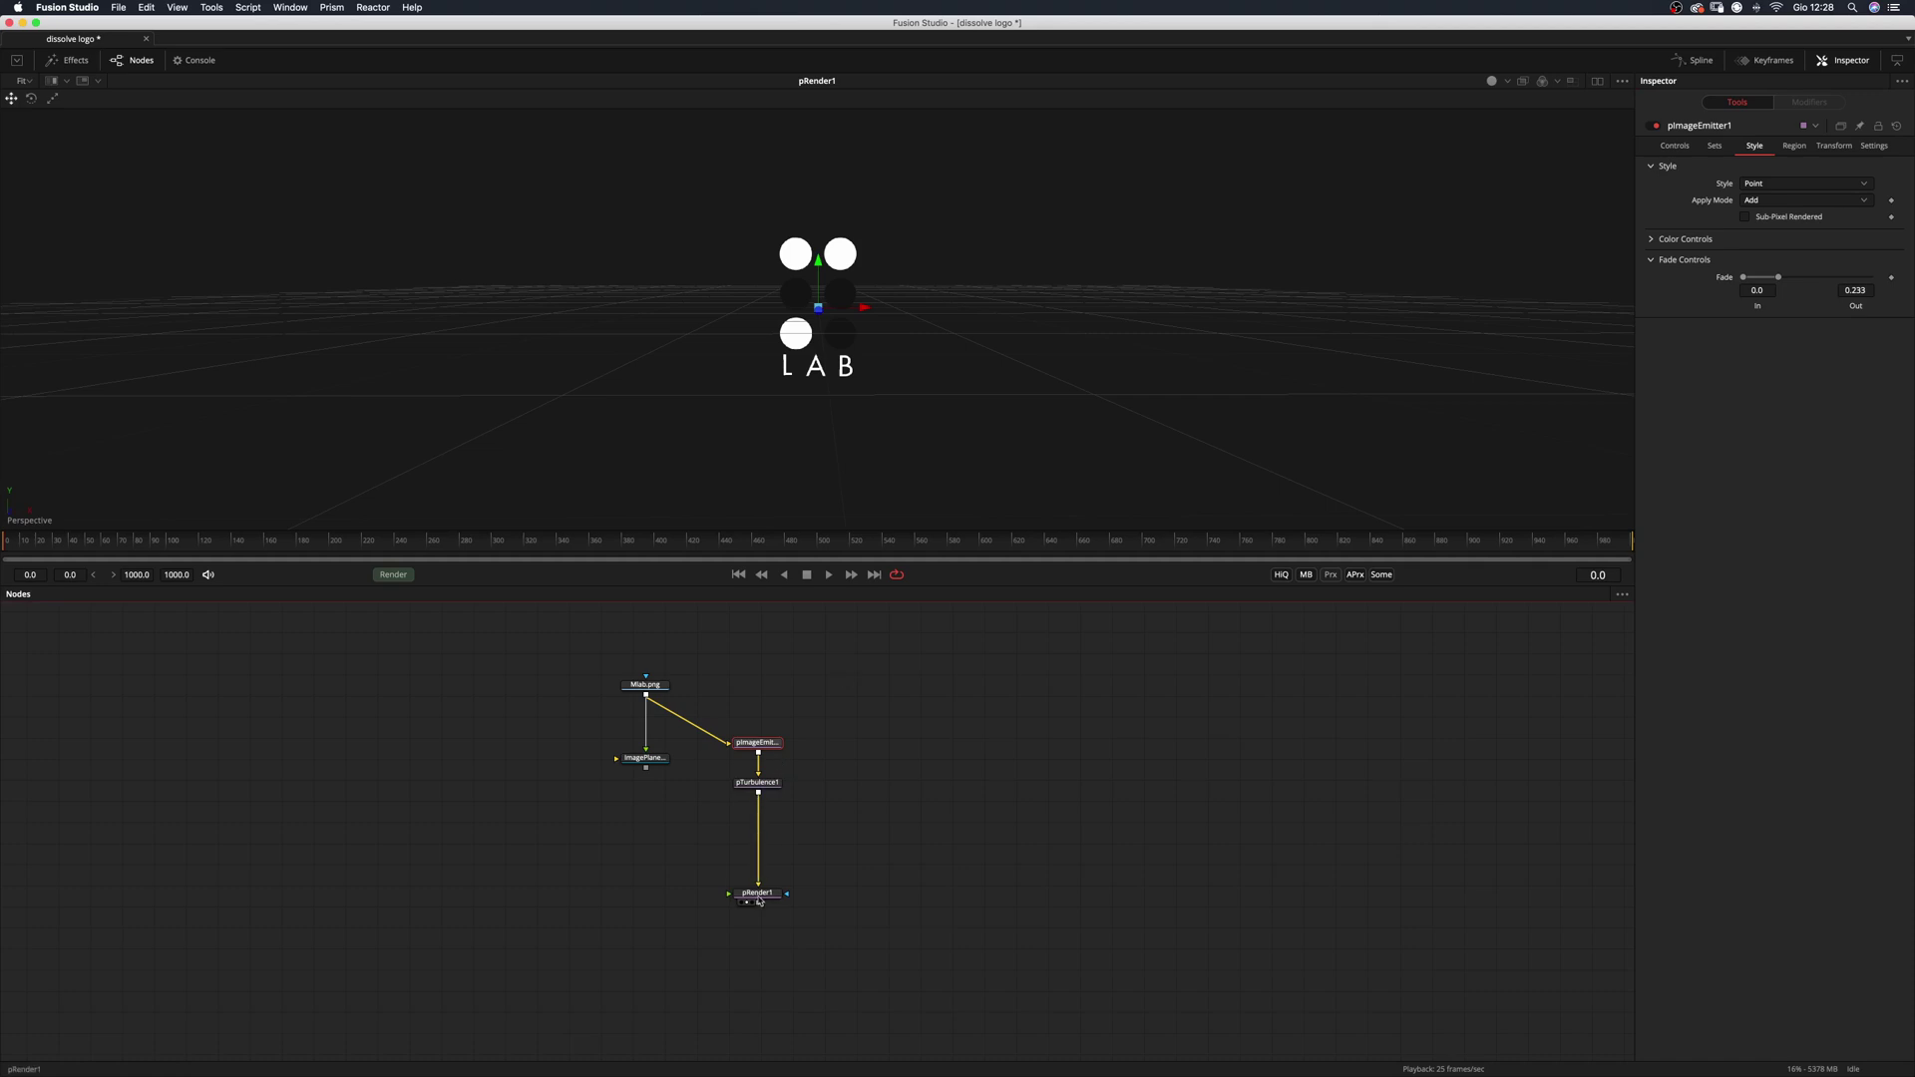
Play the simulation to about frame 40 and reseed pTurbulence1 several times for a different distortion.
key("space")
key("space")
left_click(766, 782)
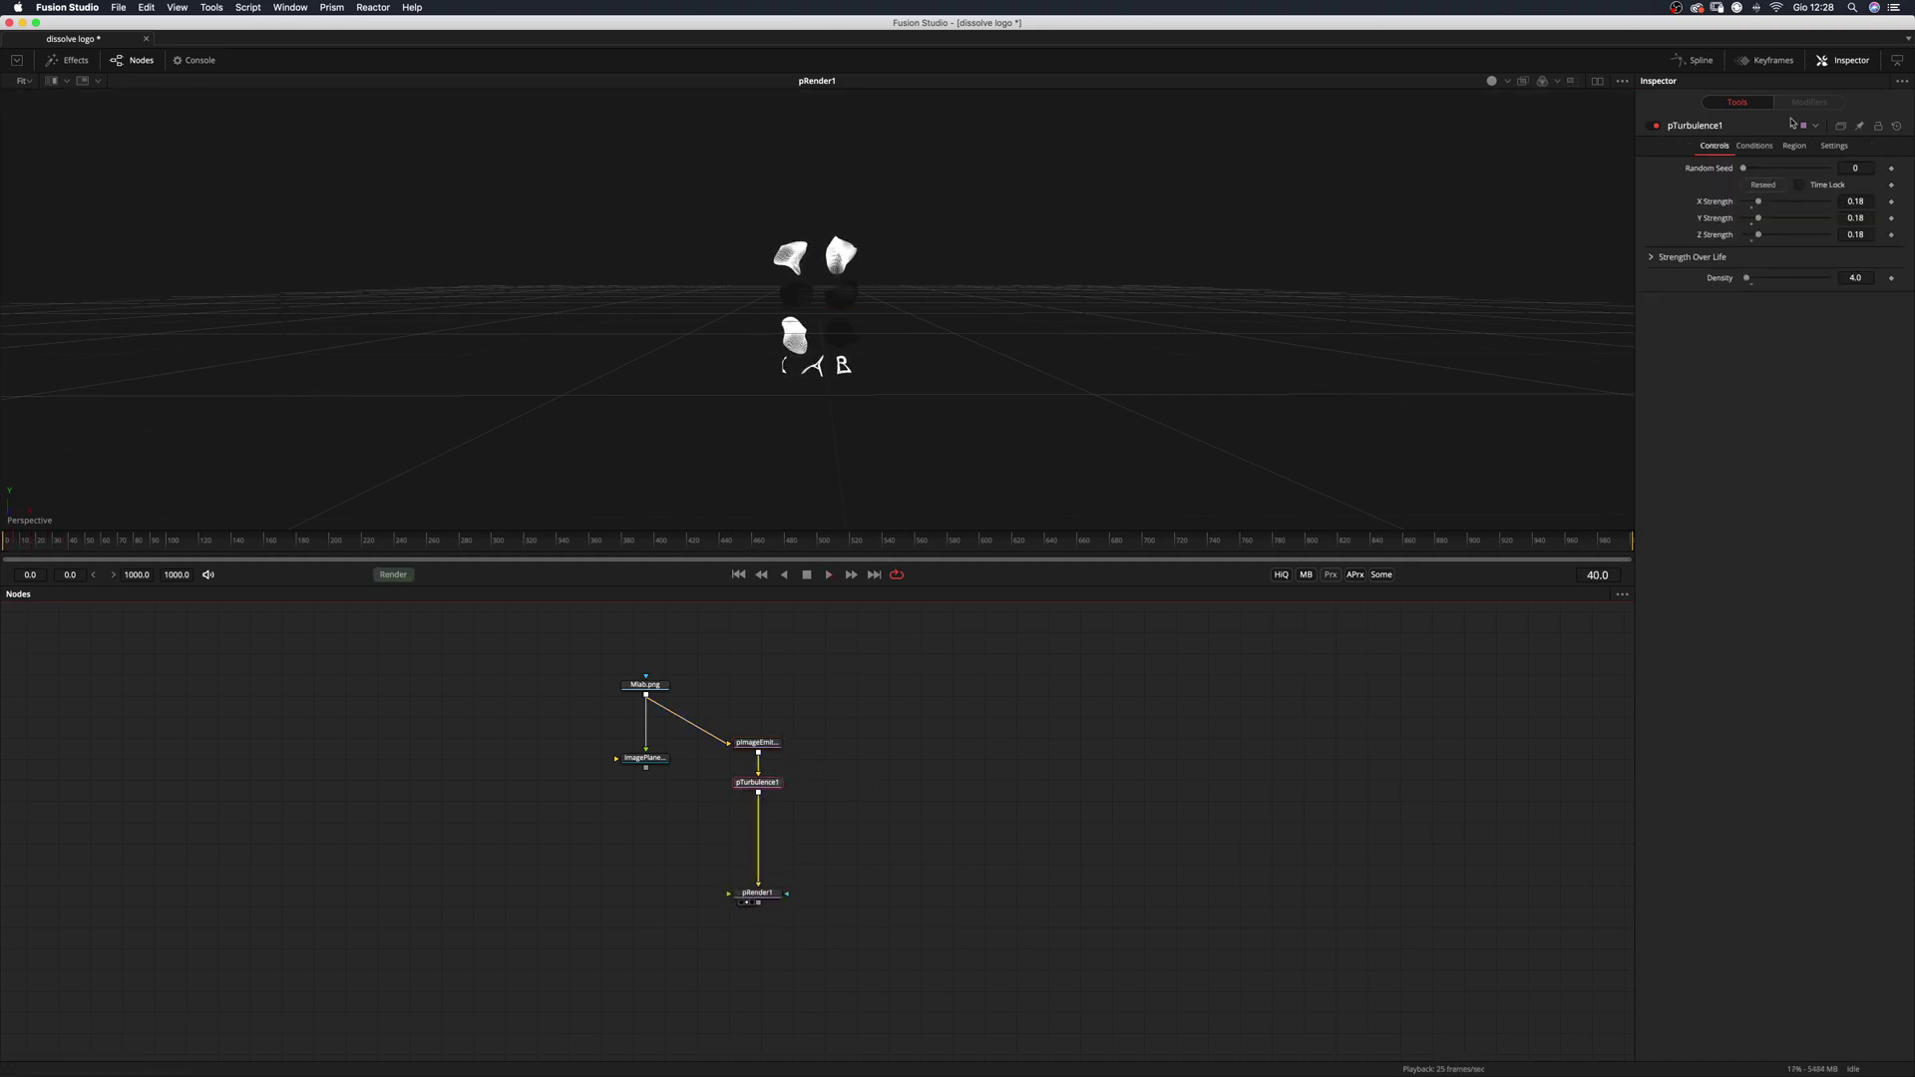
left_click(1763, 185)
left_click(1765, 186)
left_click(1765, 186)
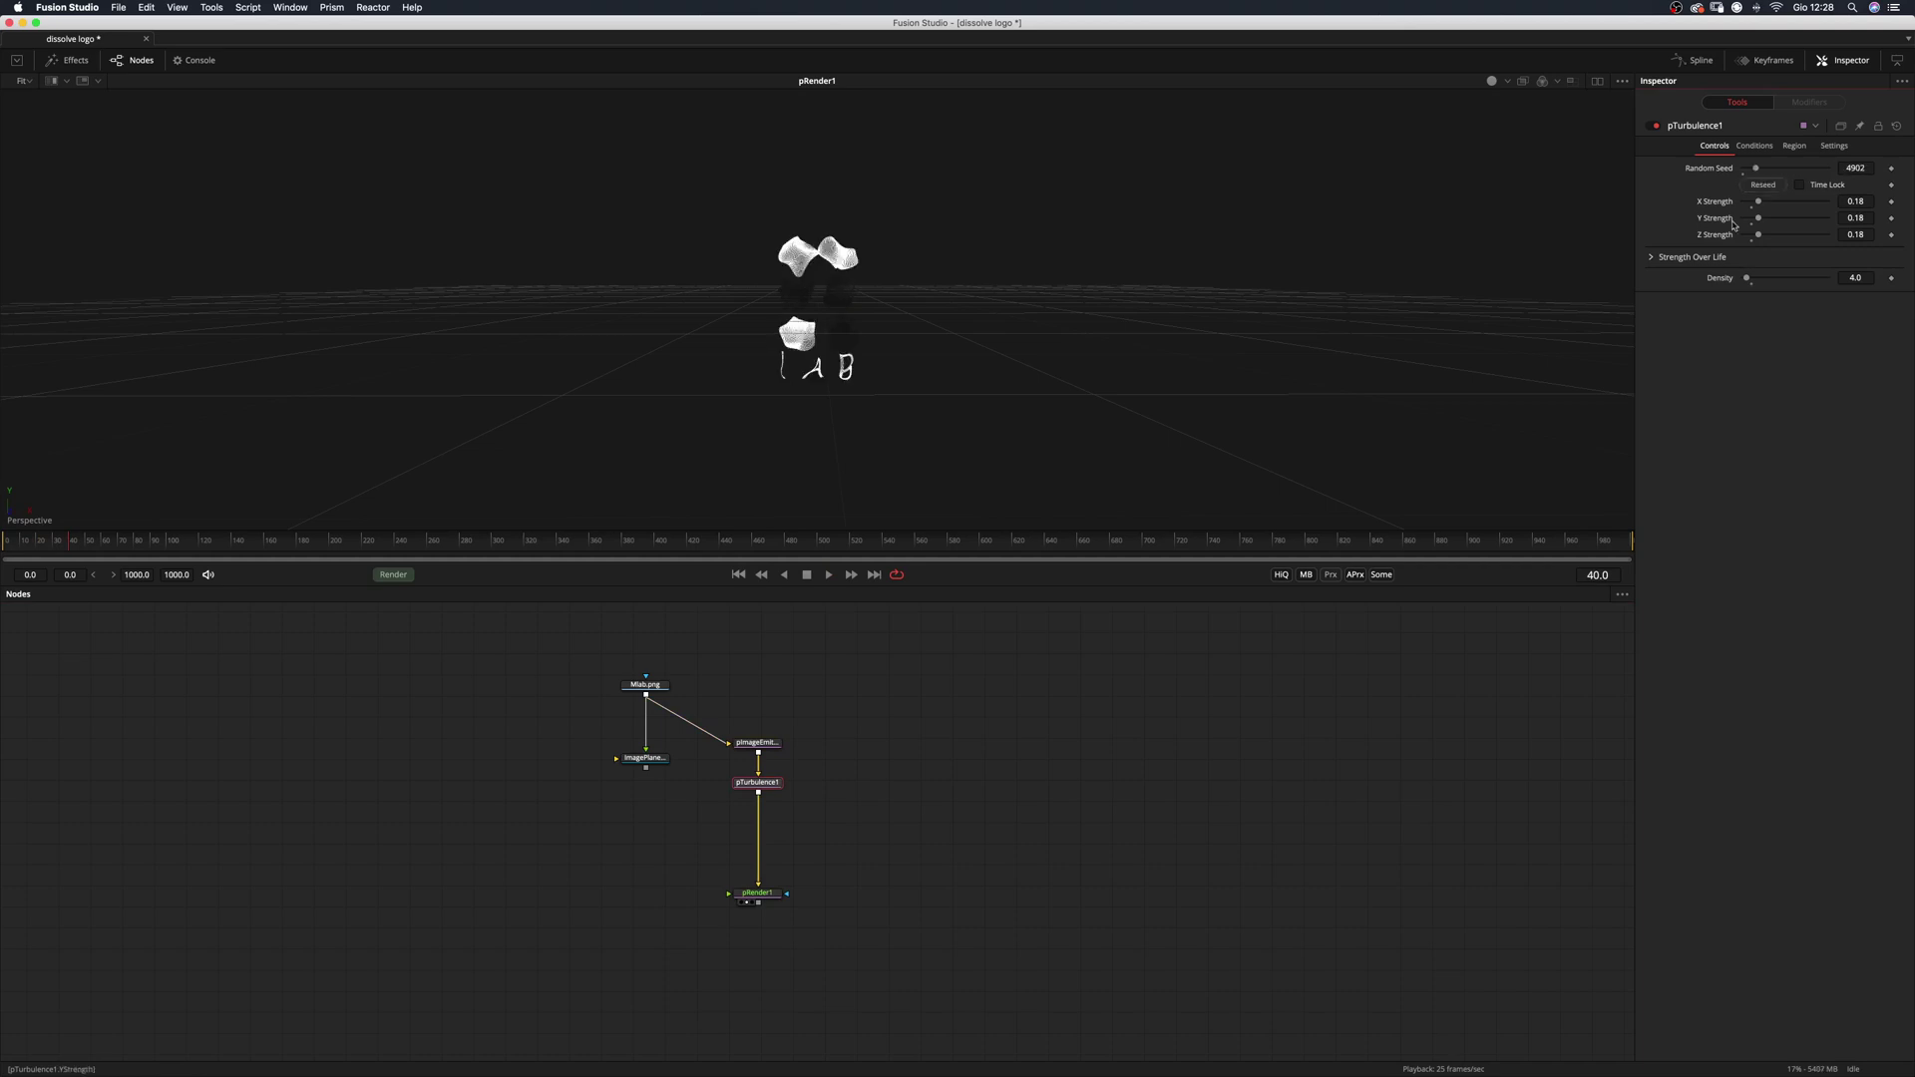
left_click(1765, 185)
left_click(1768, 187)
Replay the dissolve from the first frame while trying further random seeds for pTurbulence1.
left_click(738, 575)
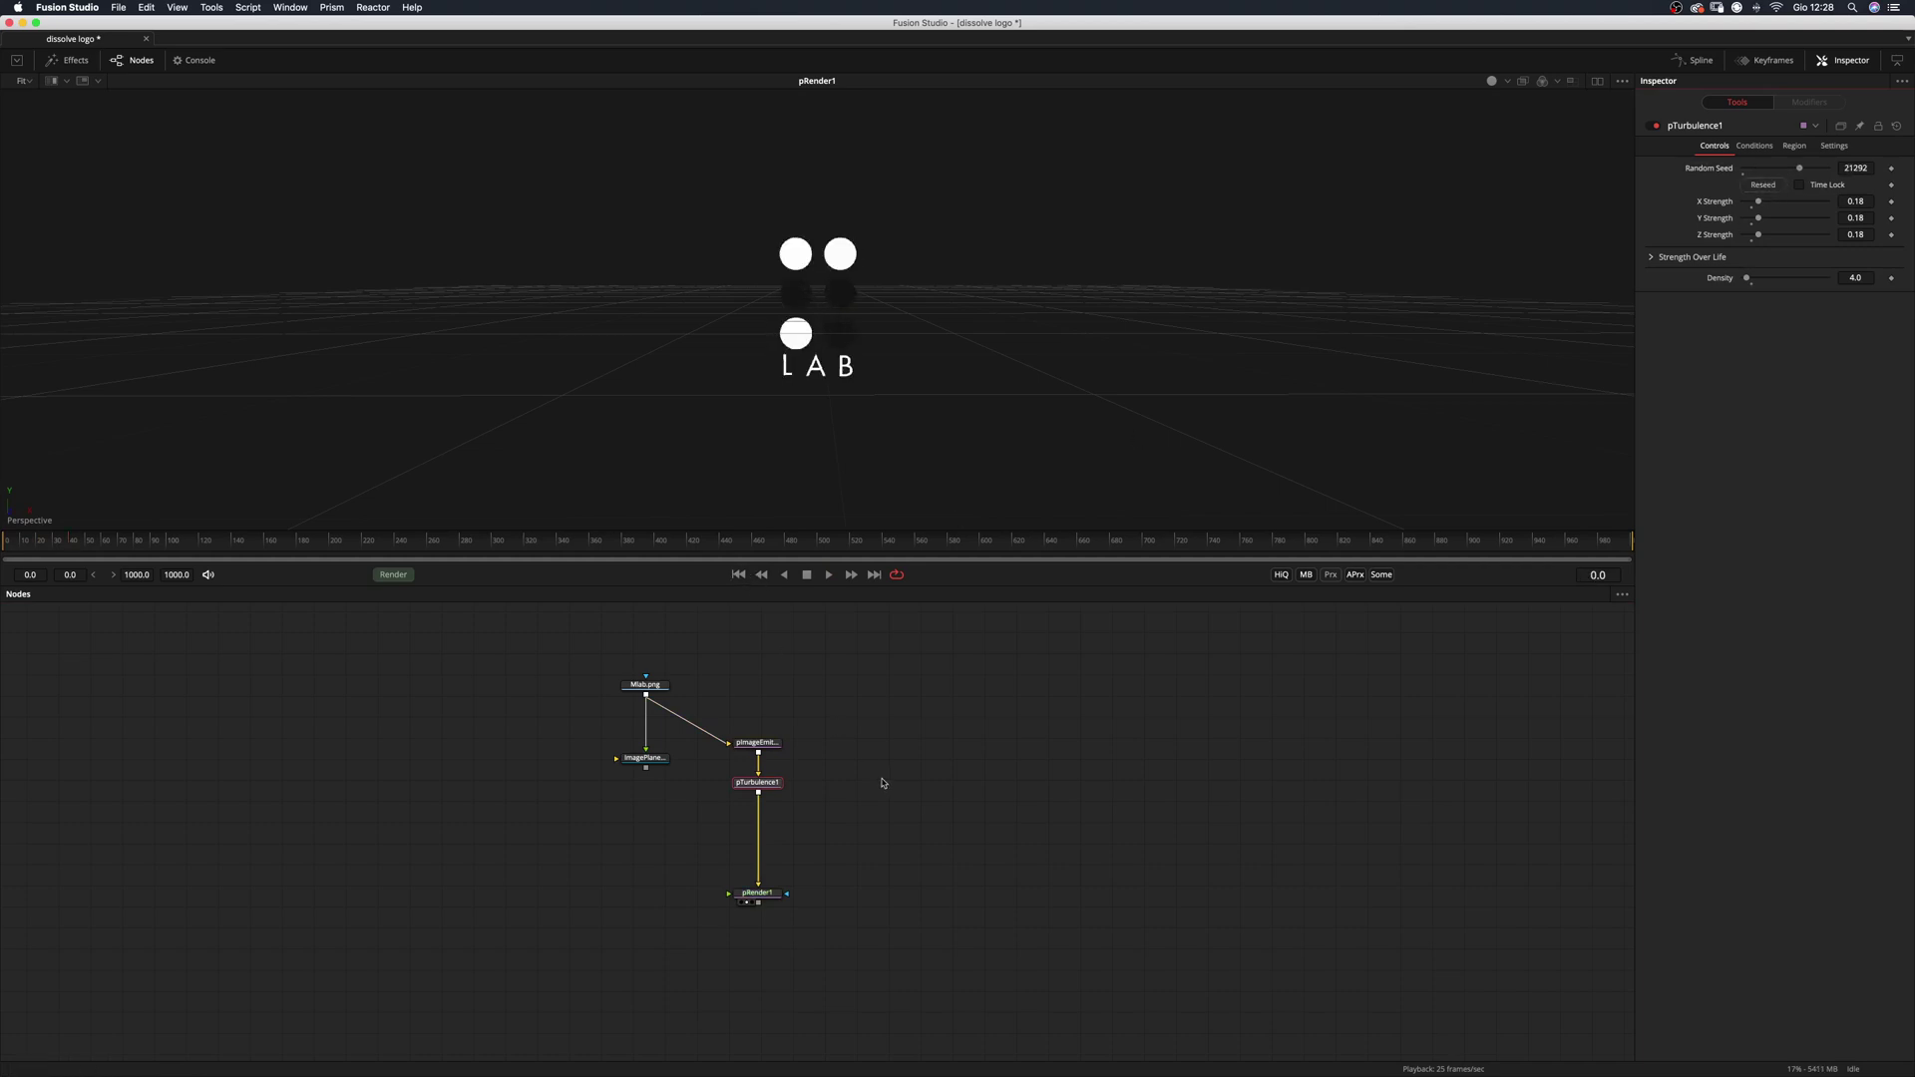
key("space")
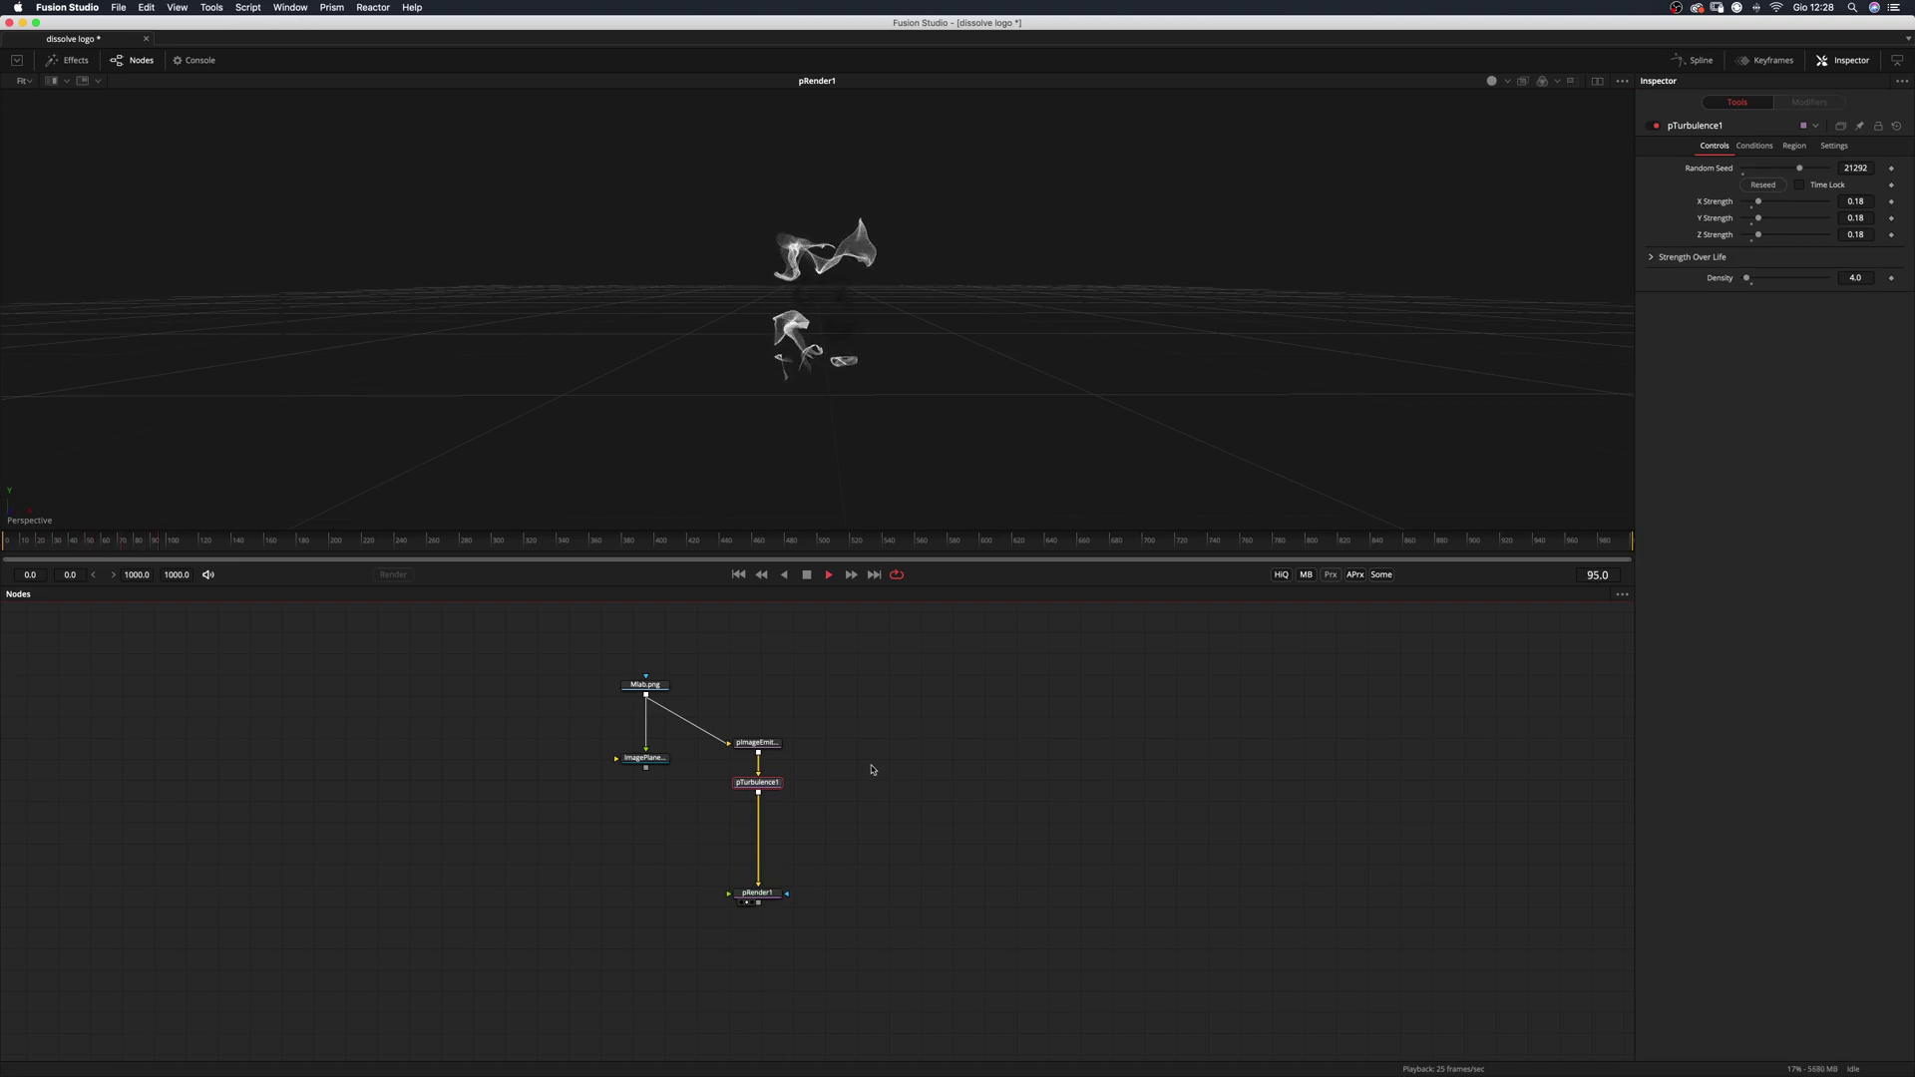
key("space")
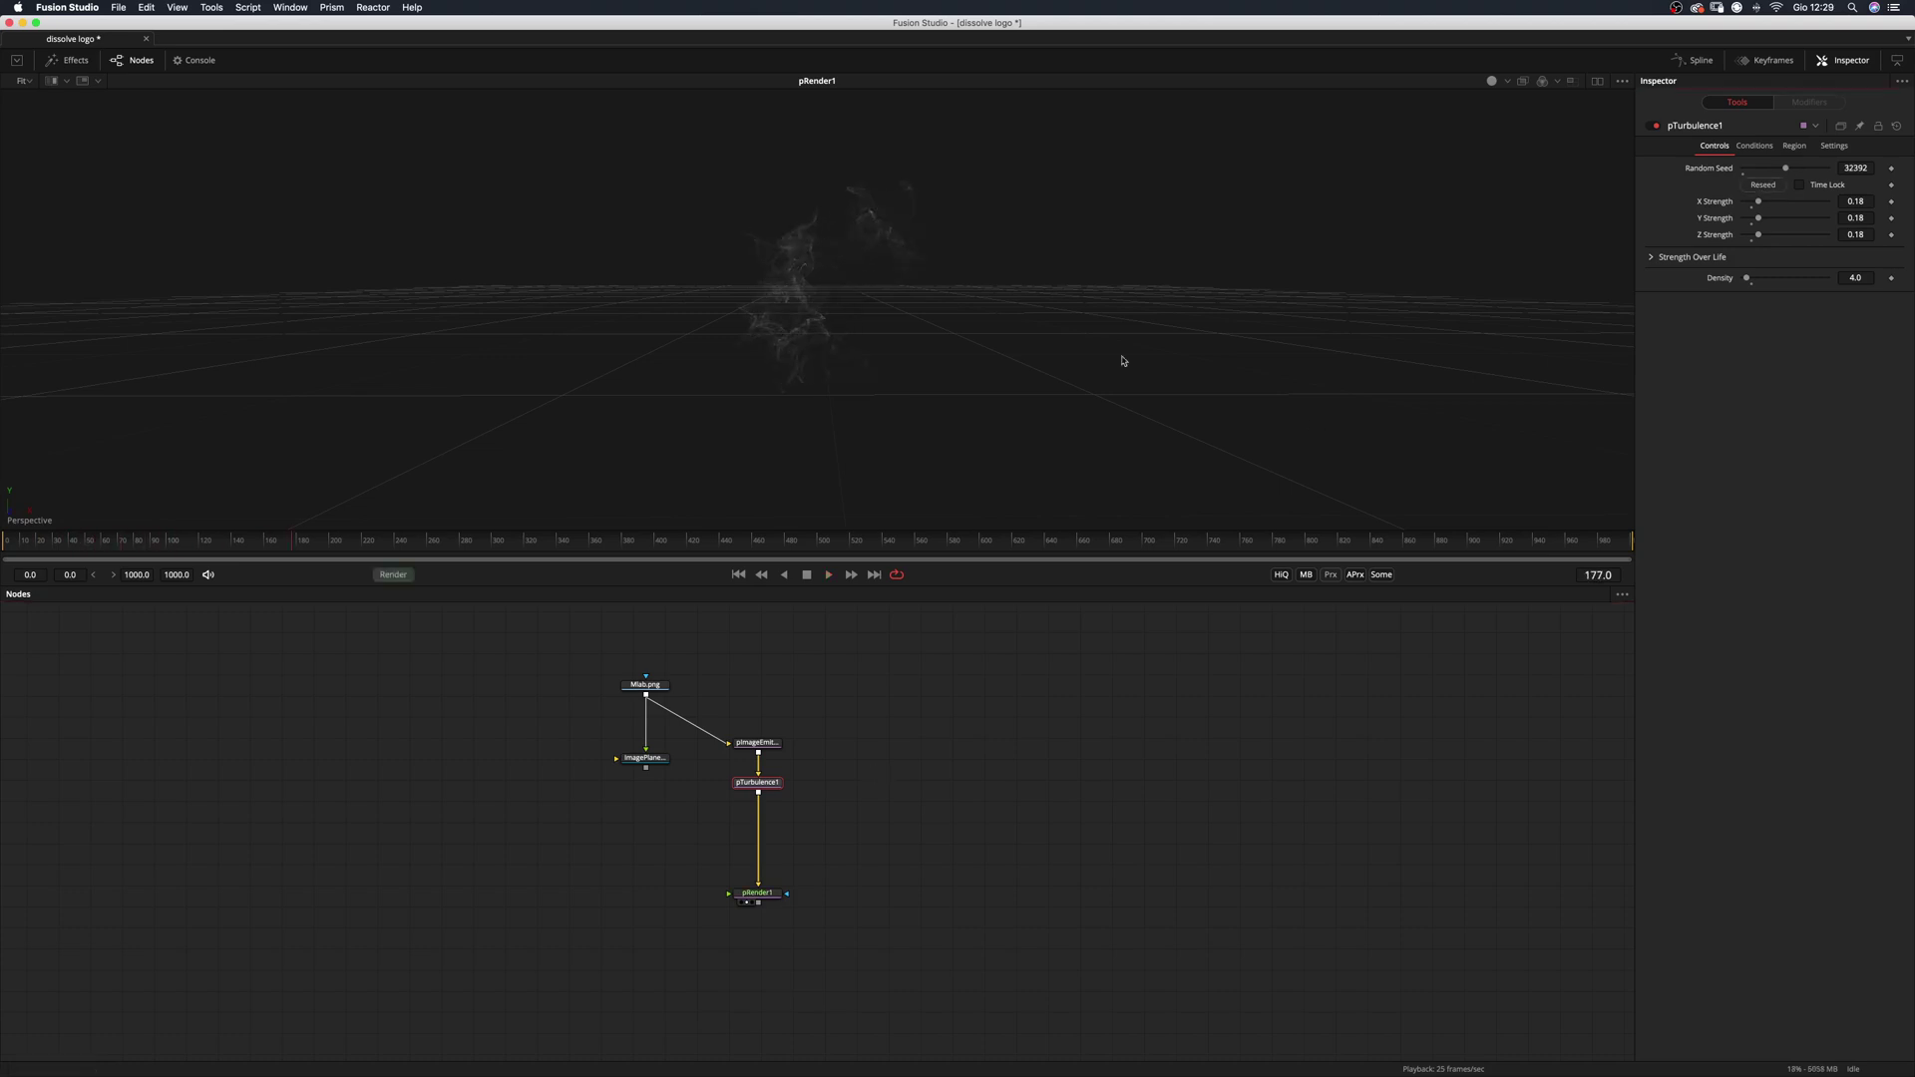
left_click(738, 575)
left_click(881, 744)
key("space")
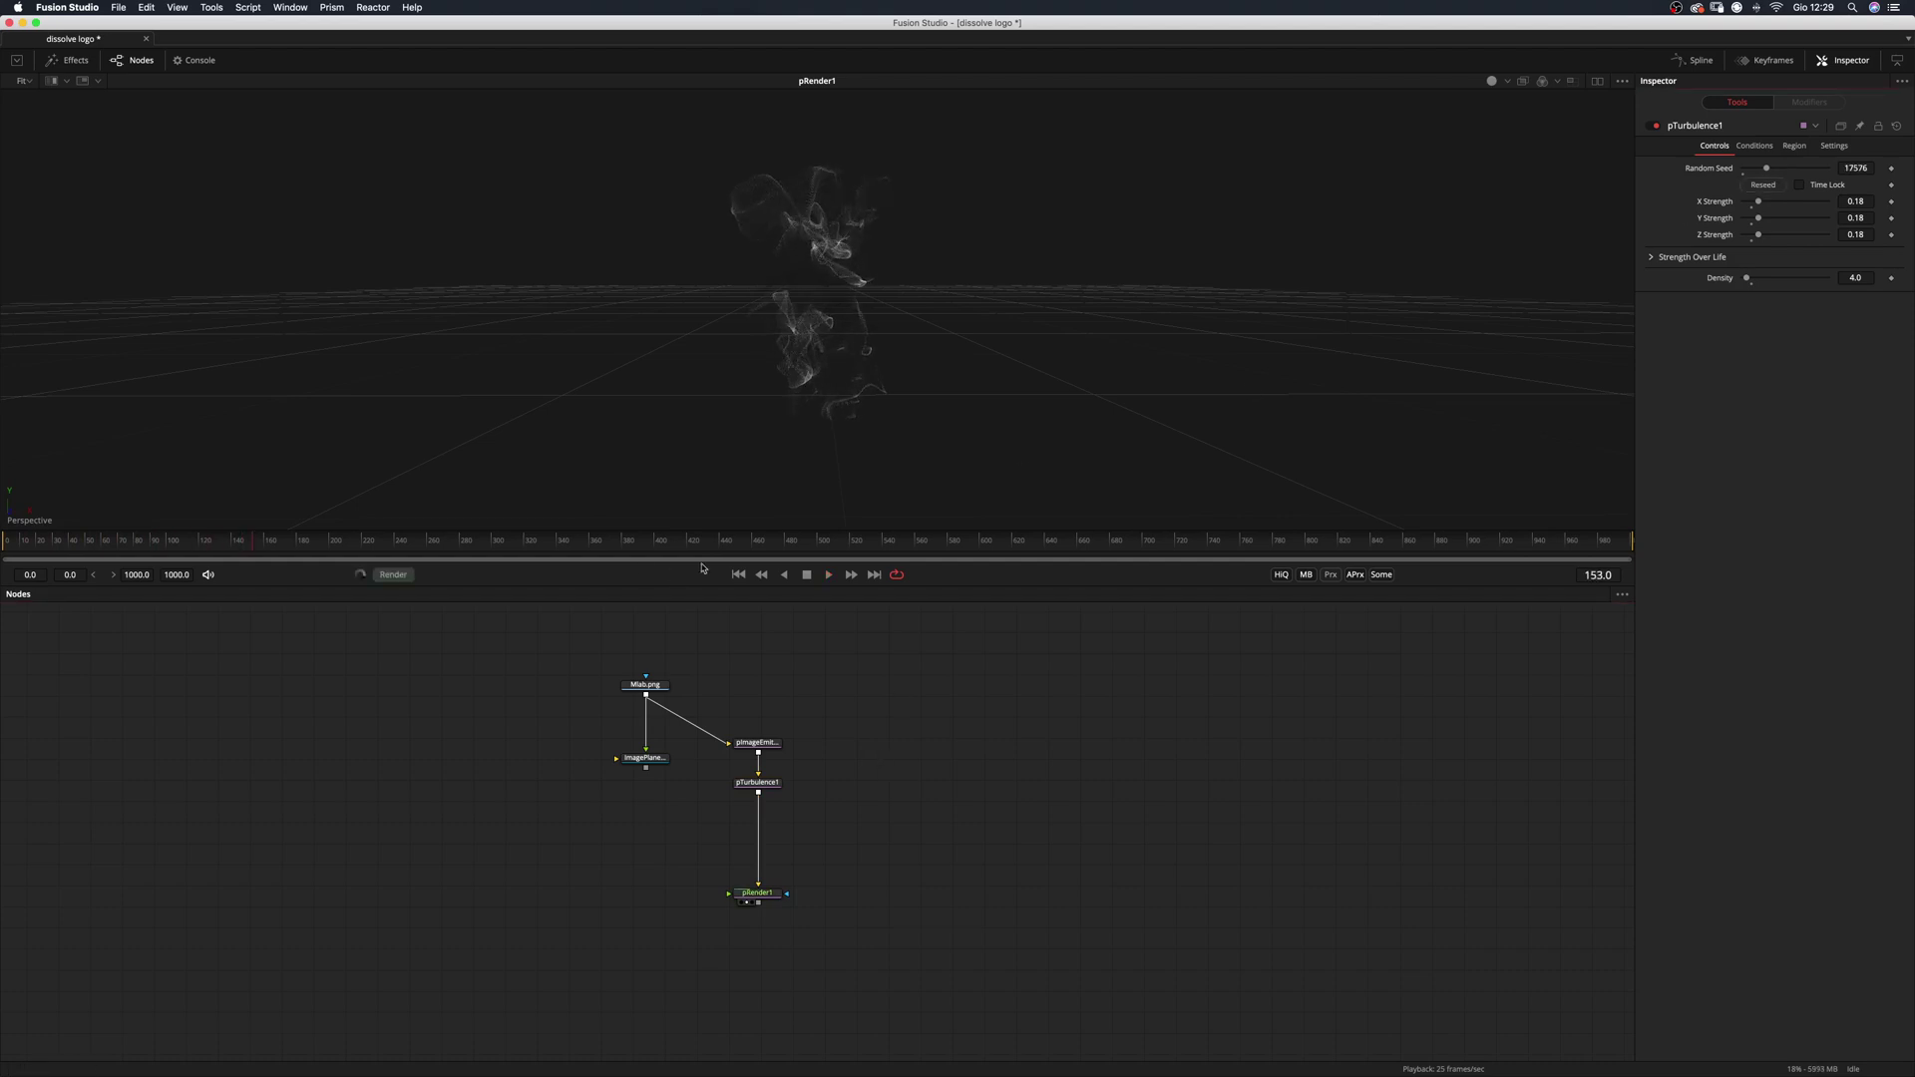
left_click(738, 574)
key("space")
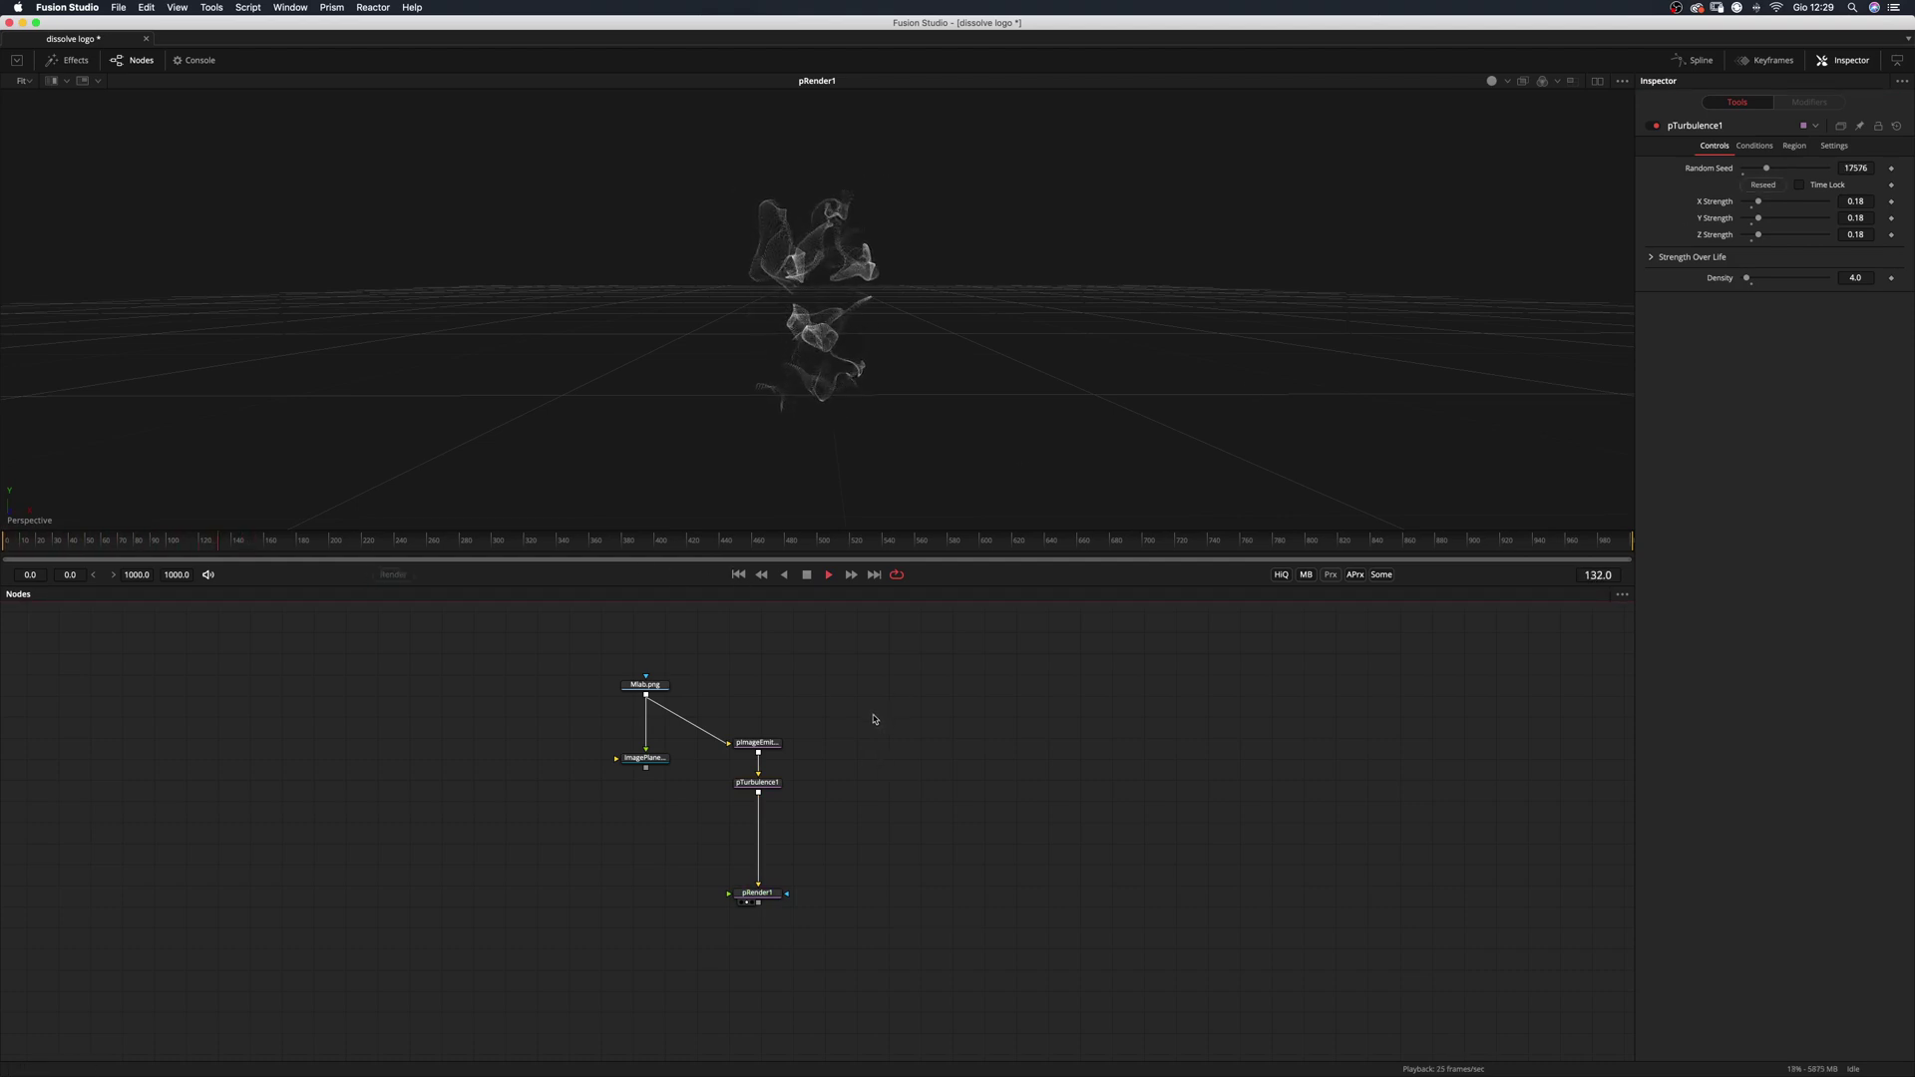
Insert a pDirectionalForce node between pTurbulence1 and pRender1.
left_click(768, 785)
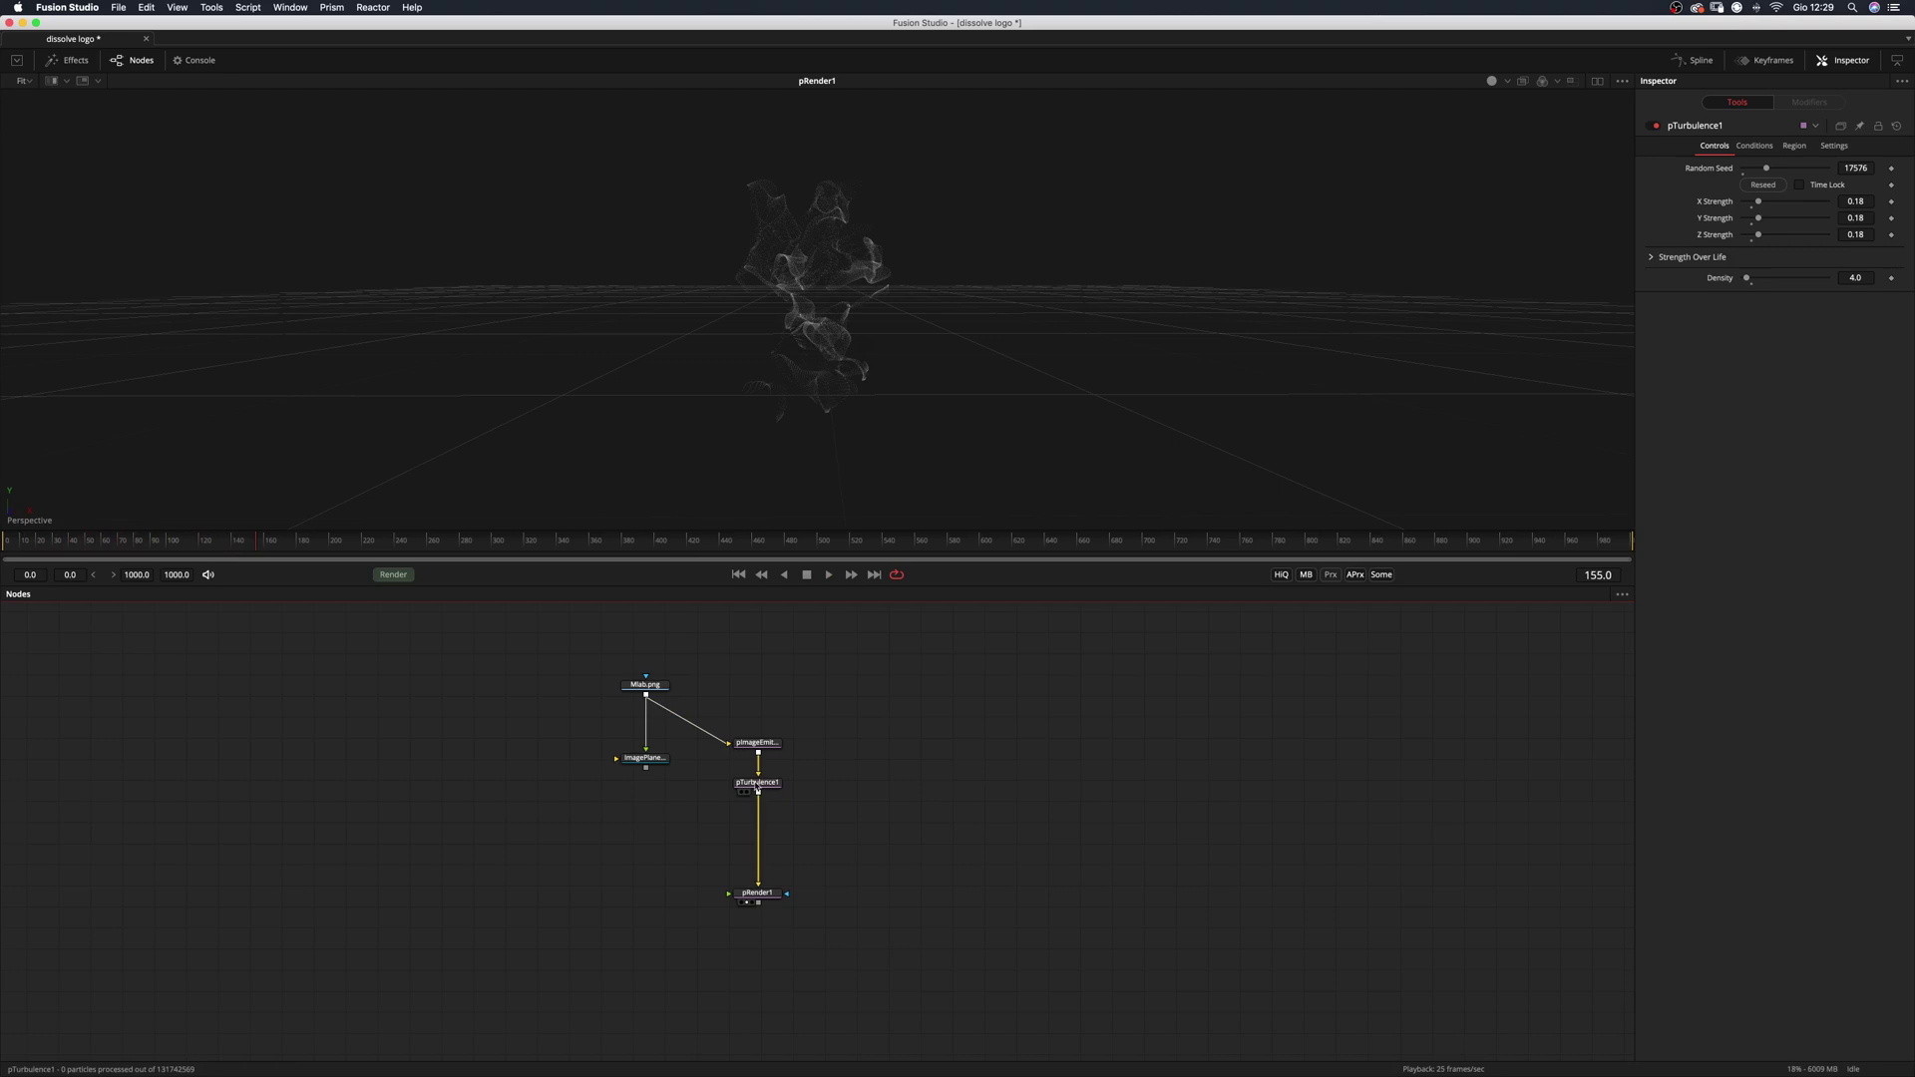
key("shift+space")
type("p")
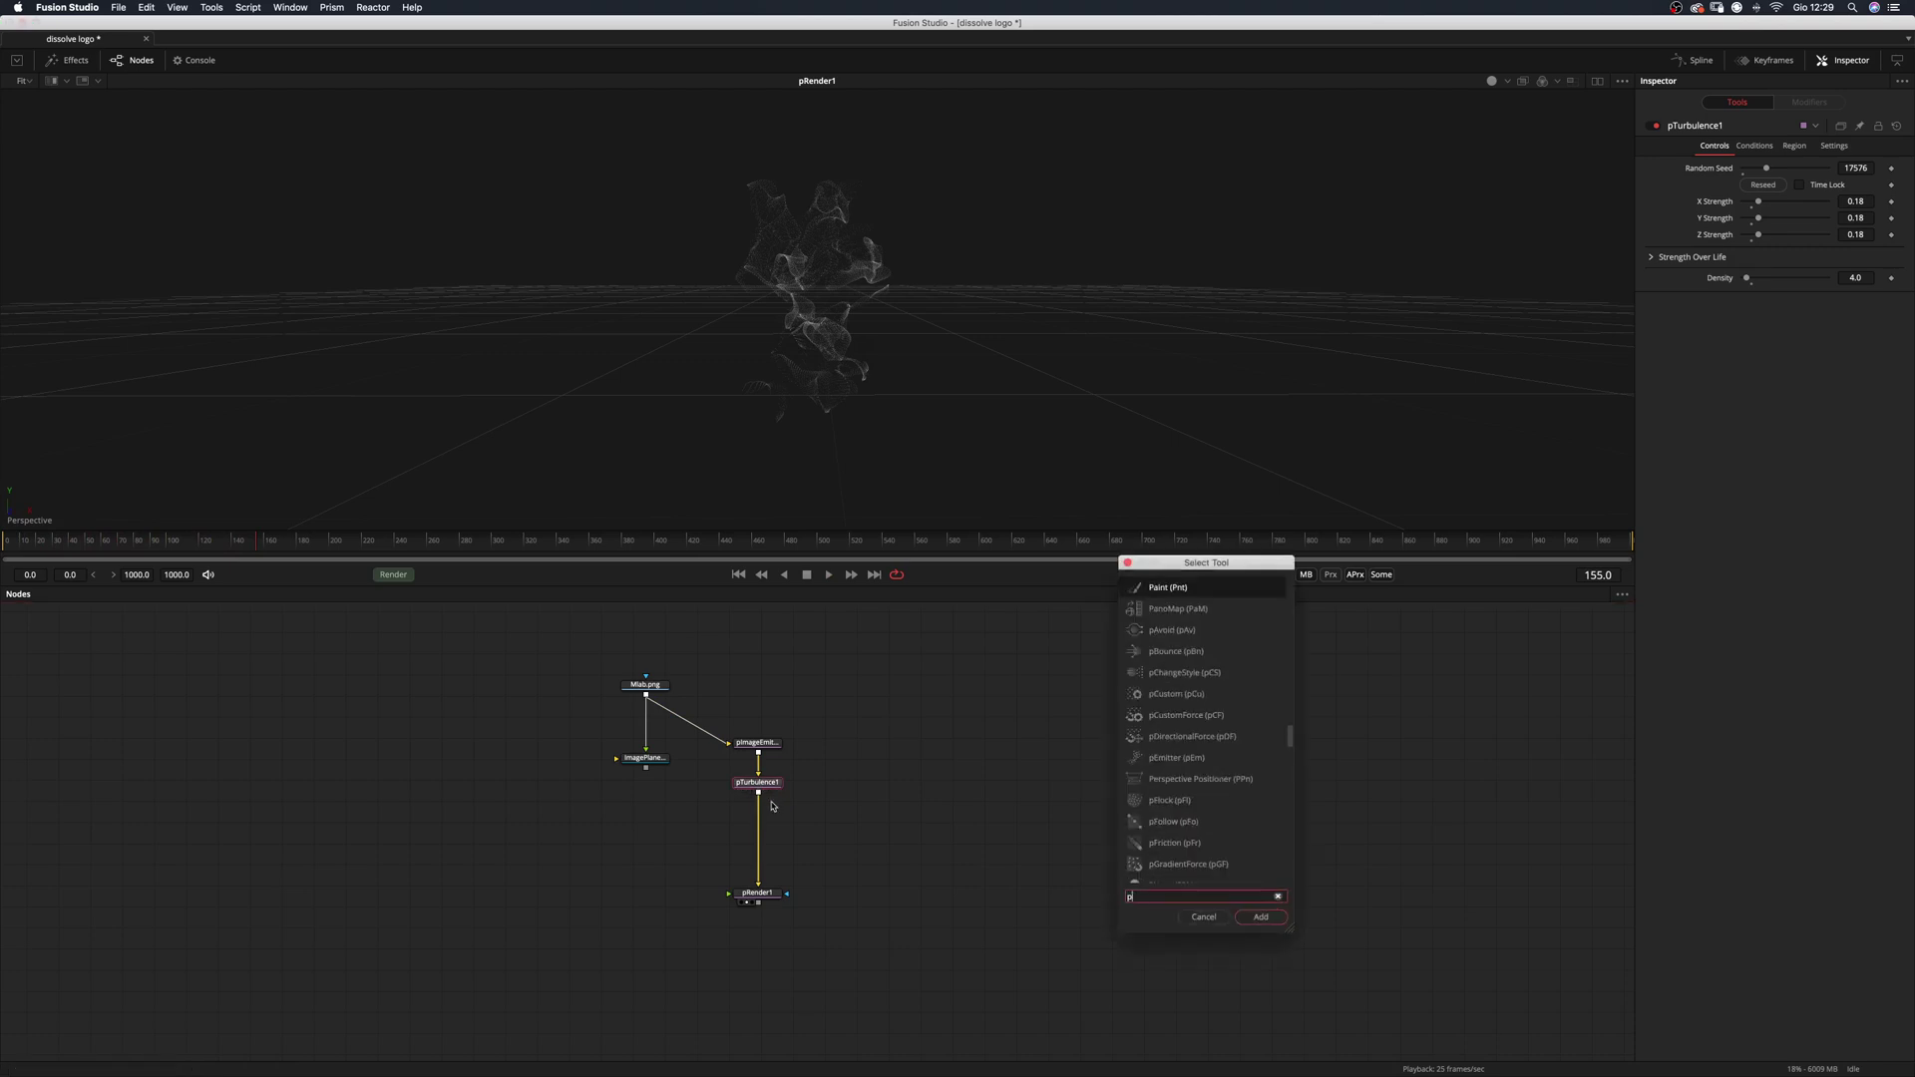
type("dim")
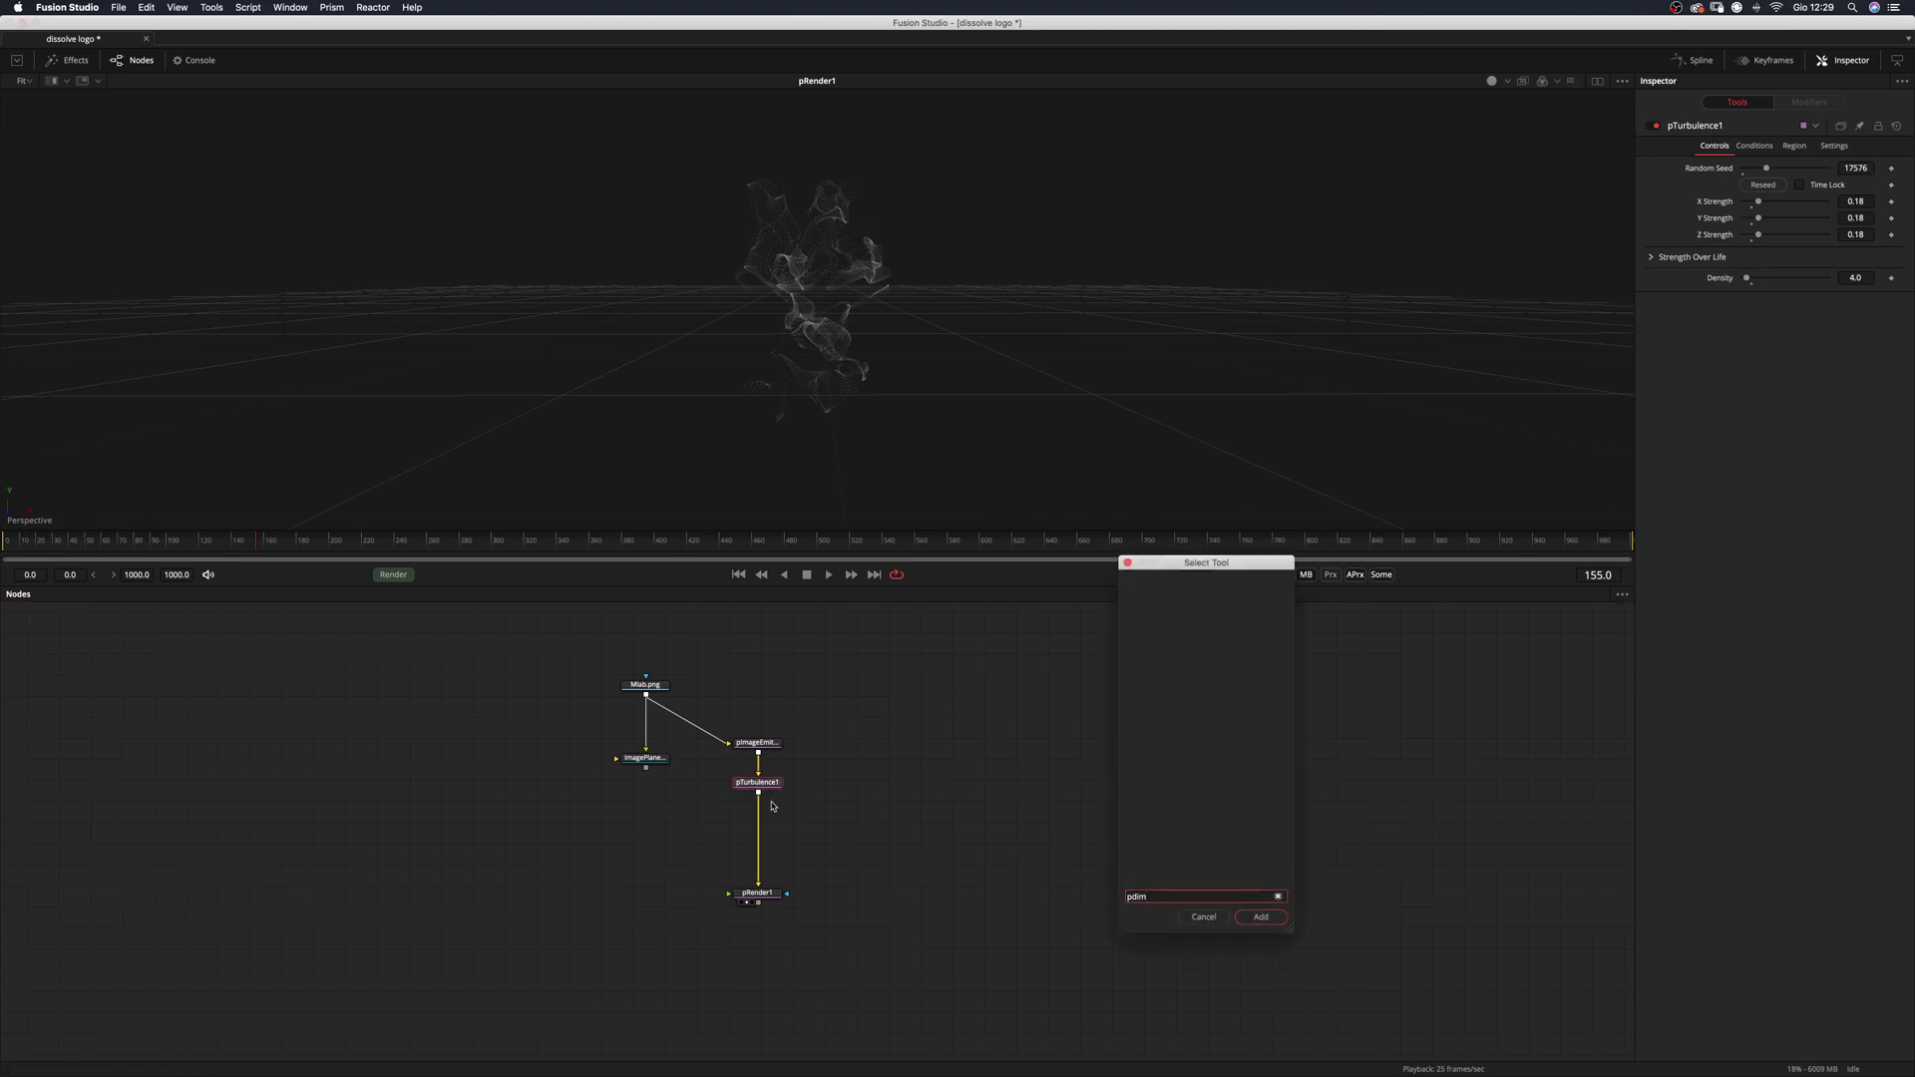
key("BackSpace")
type("r")
key("Return")
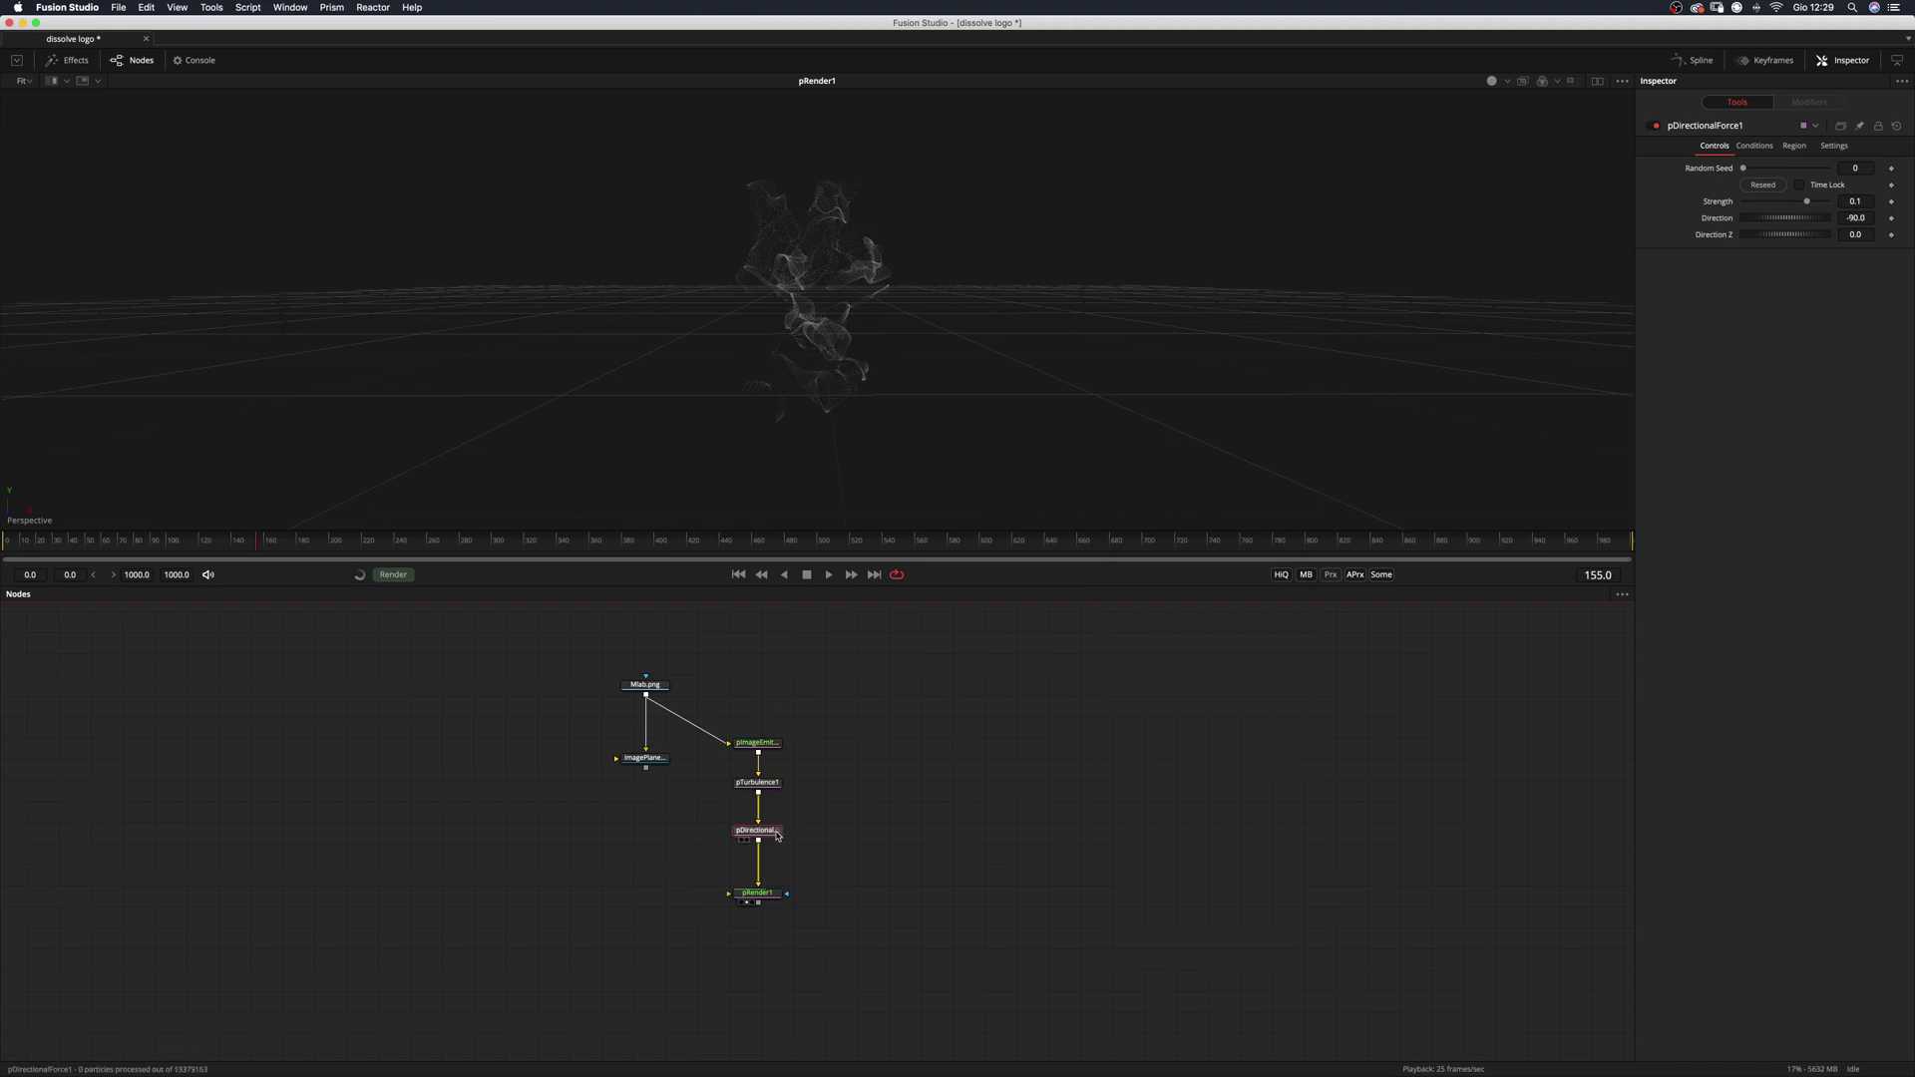
Return to the first frame and set pDirectionalForce1's direction to 90.
left_click(739, 576)
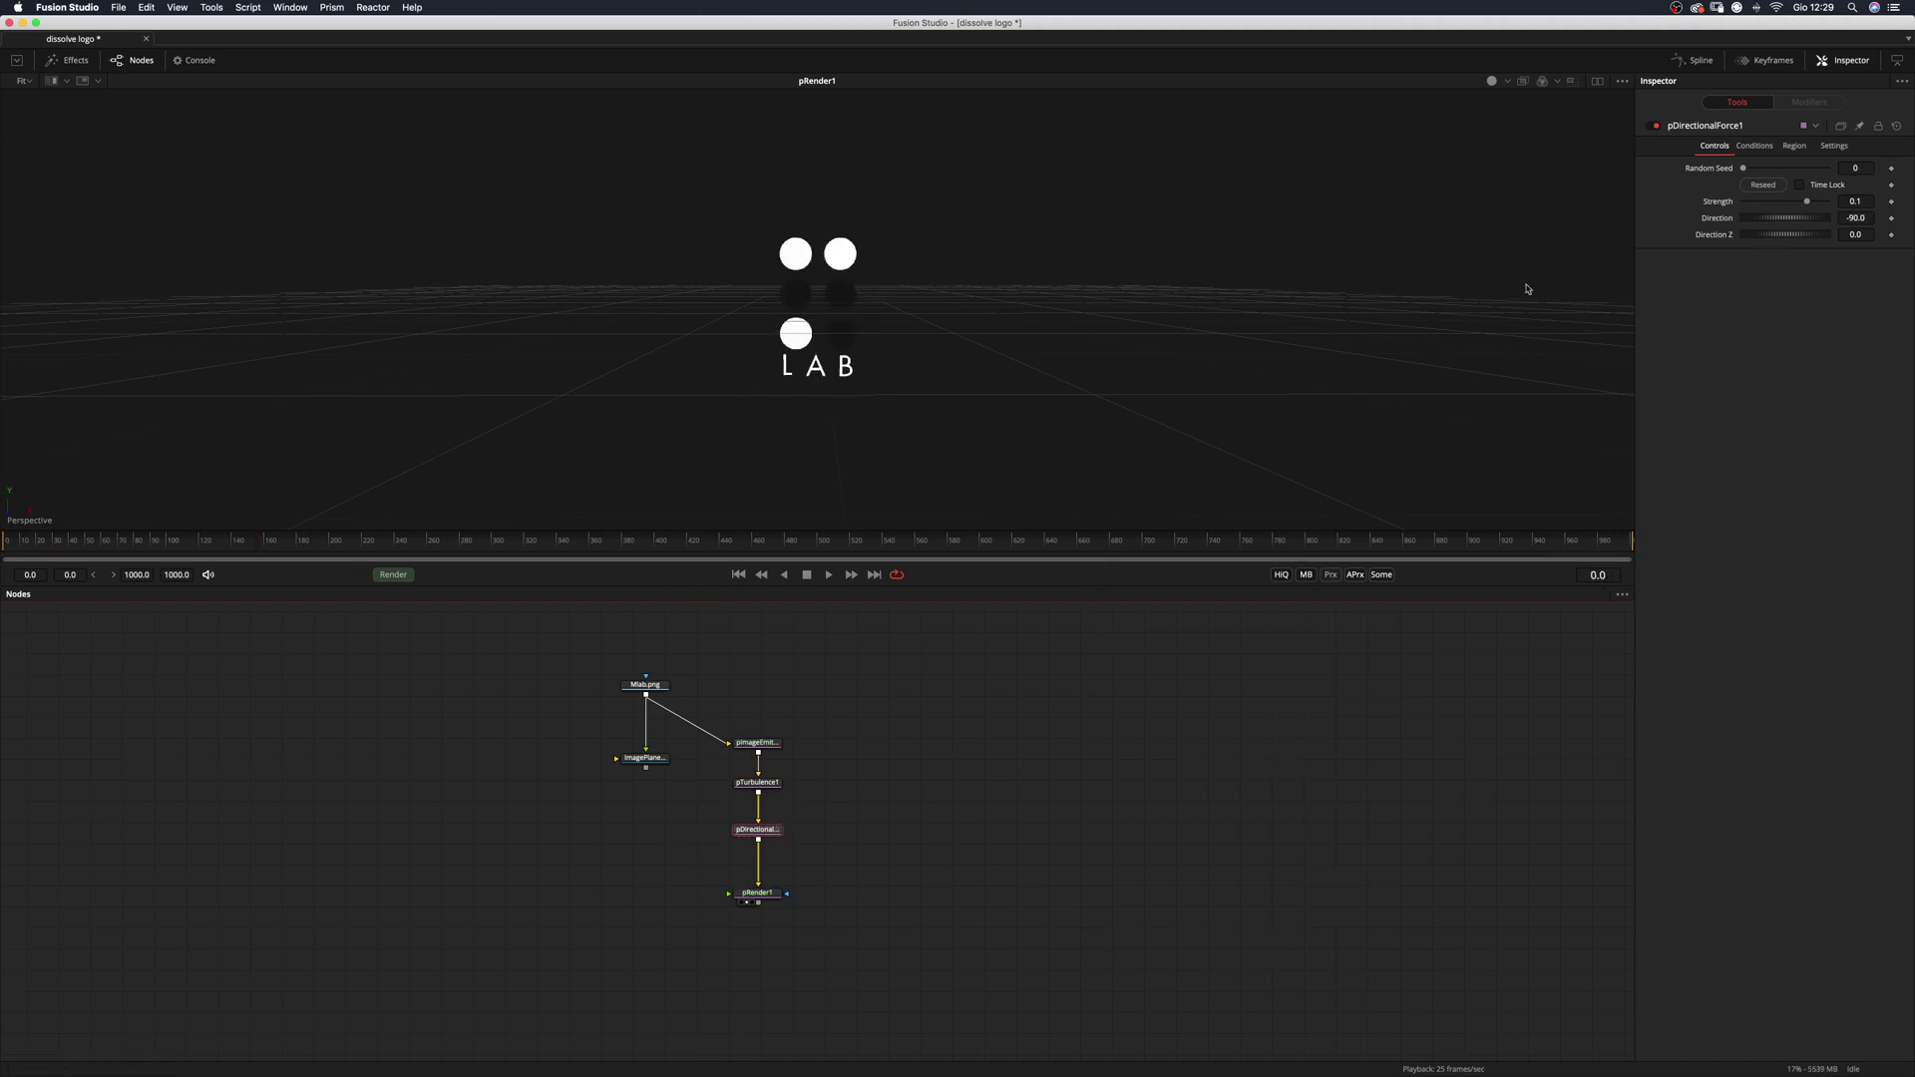
left_click(1843, 219)
key("shift+Tab")
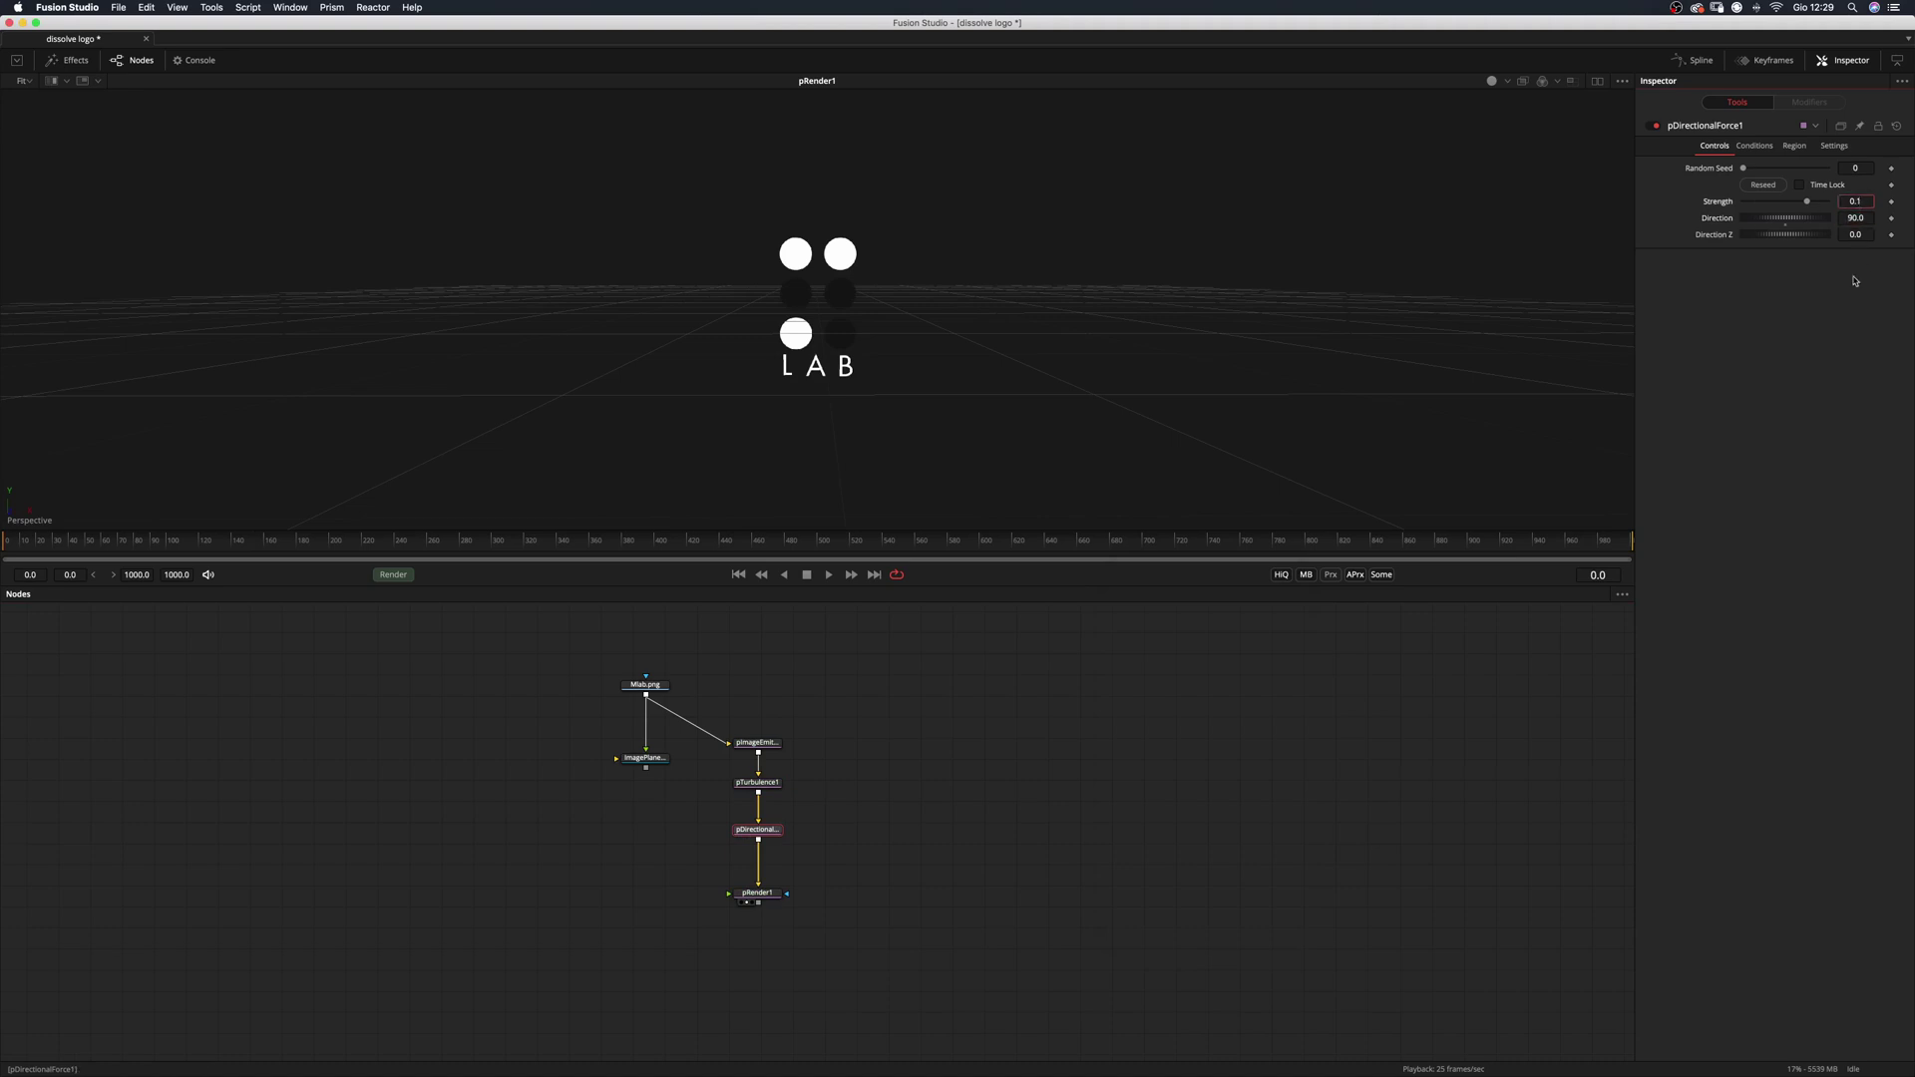
Set pDirectionalForce1's strength to 0.01, play the dissolve, and return to the first frame.
type("0.01")
key("Return")
key("space")
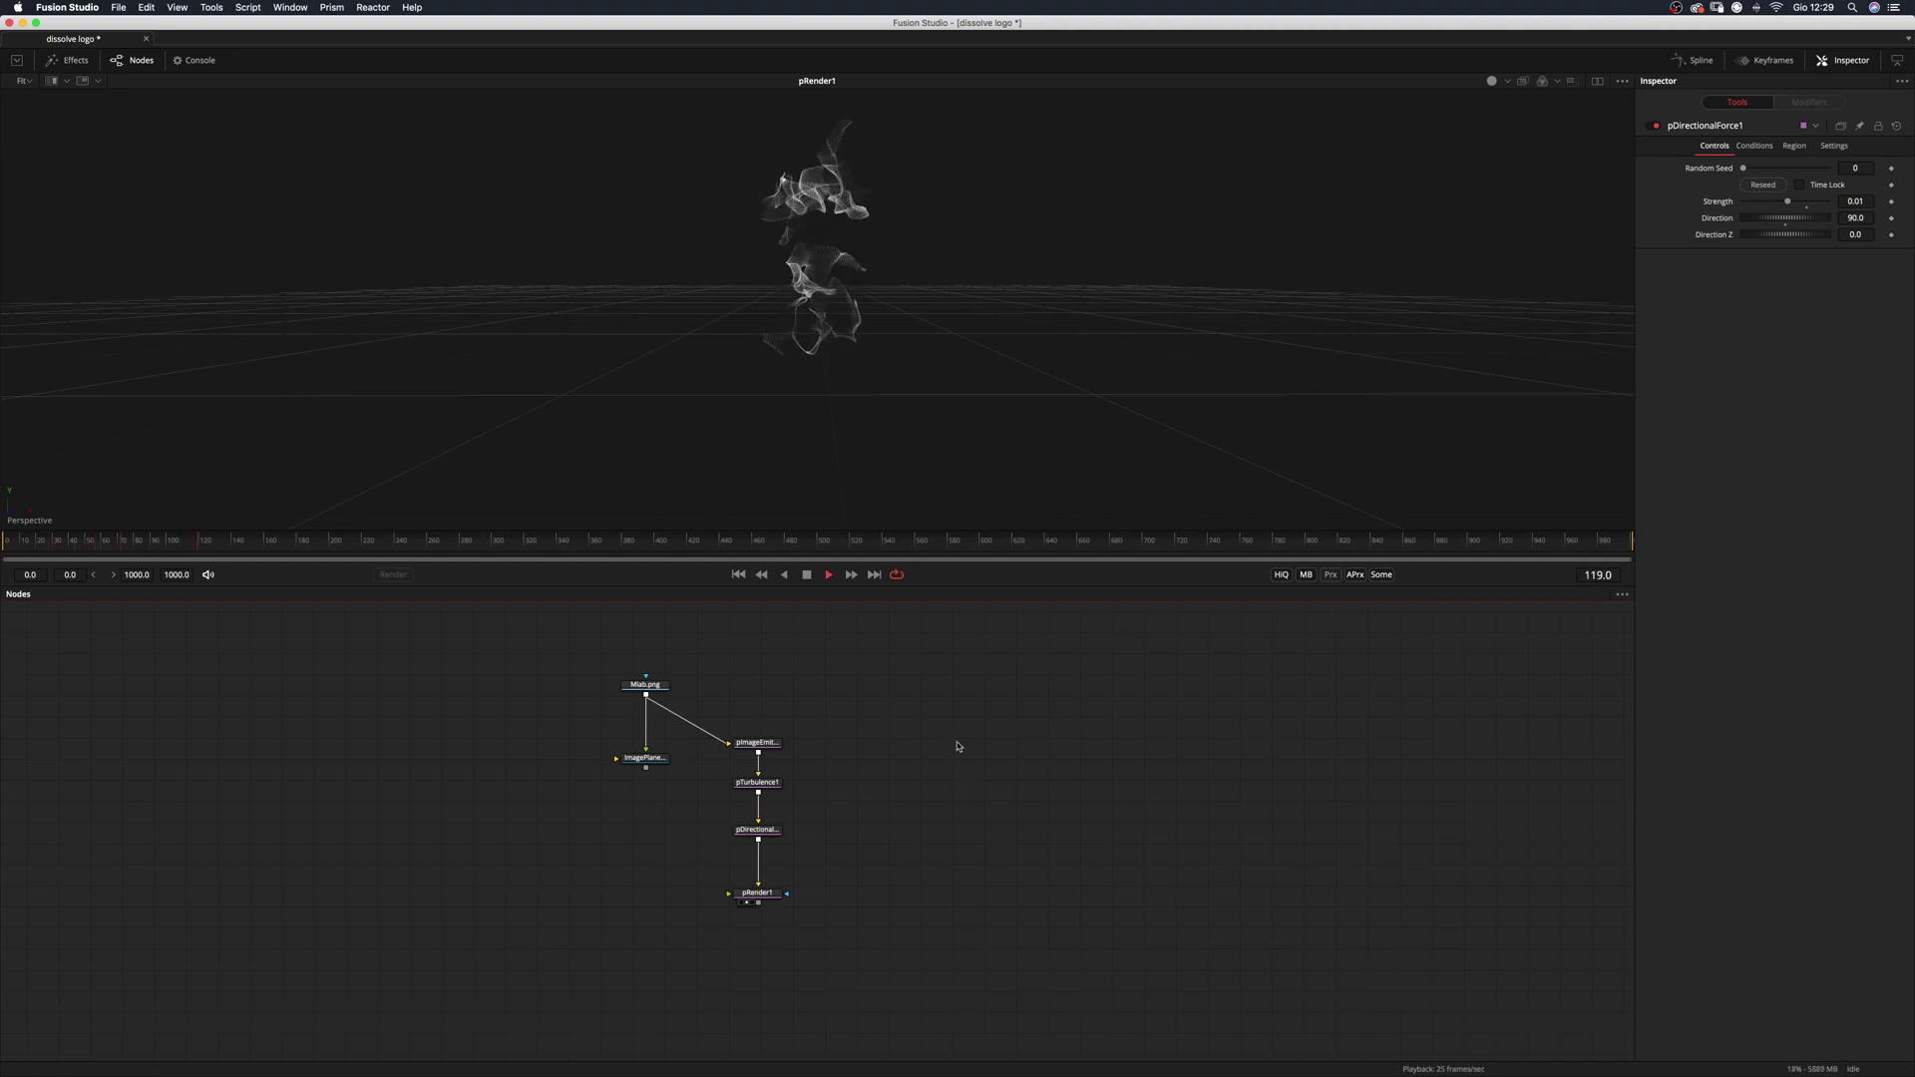
left_click(738, 576)
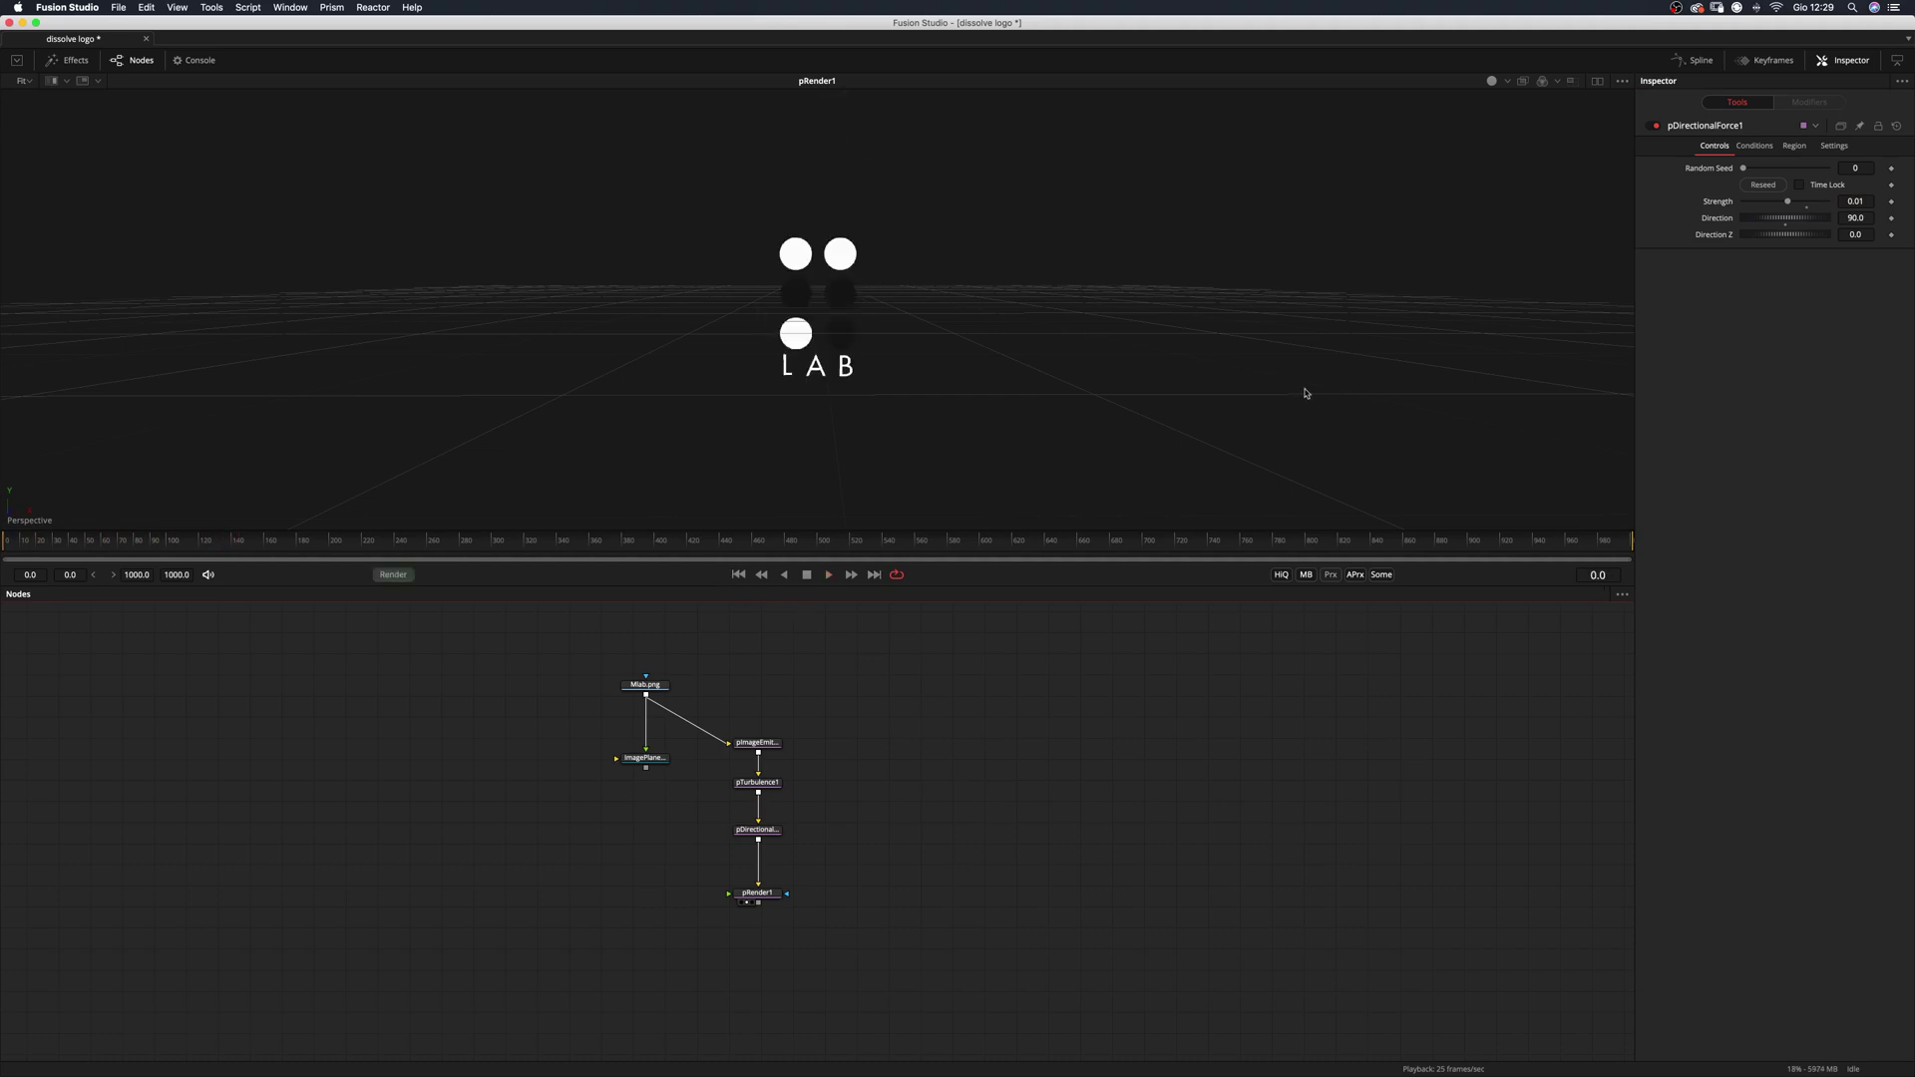
left_click(1861, 202)
Lower pDirectionalForce1's probability, trying 0.819 and settling on 0.89, and play the dissolve to check it.
left_click(1755, 145)
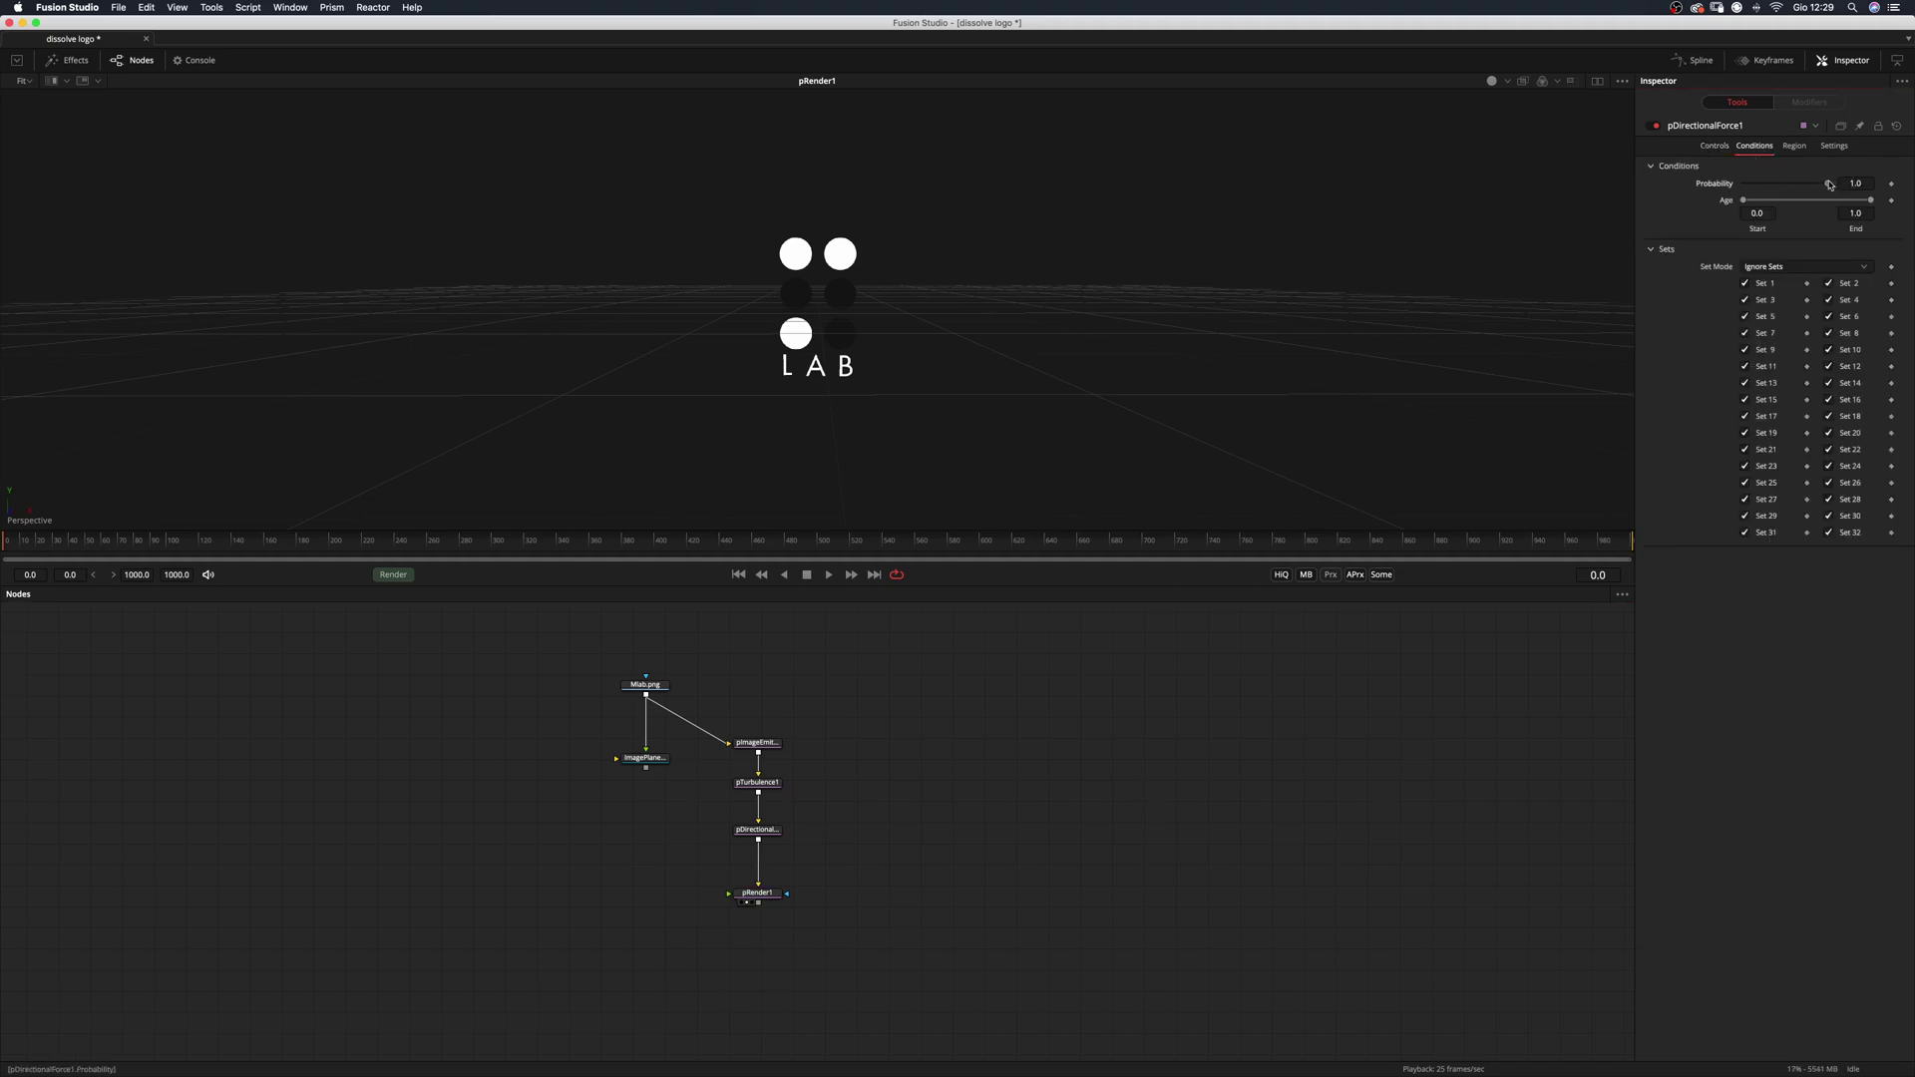
left_click_drag(1830, 184, 1813, 198)
key("space")
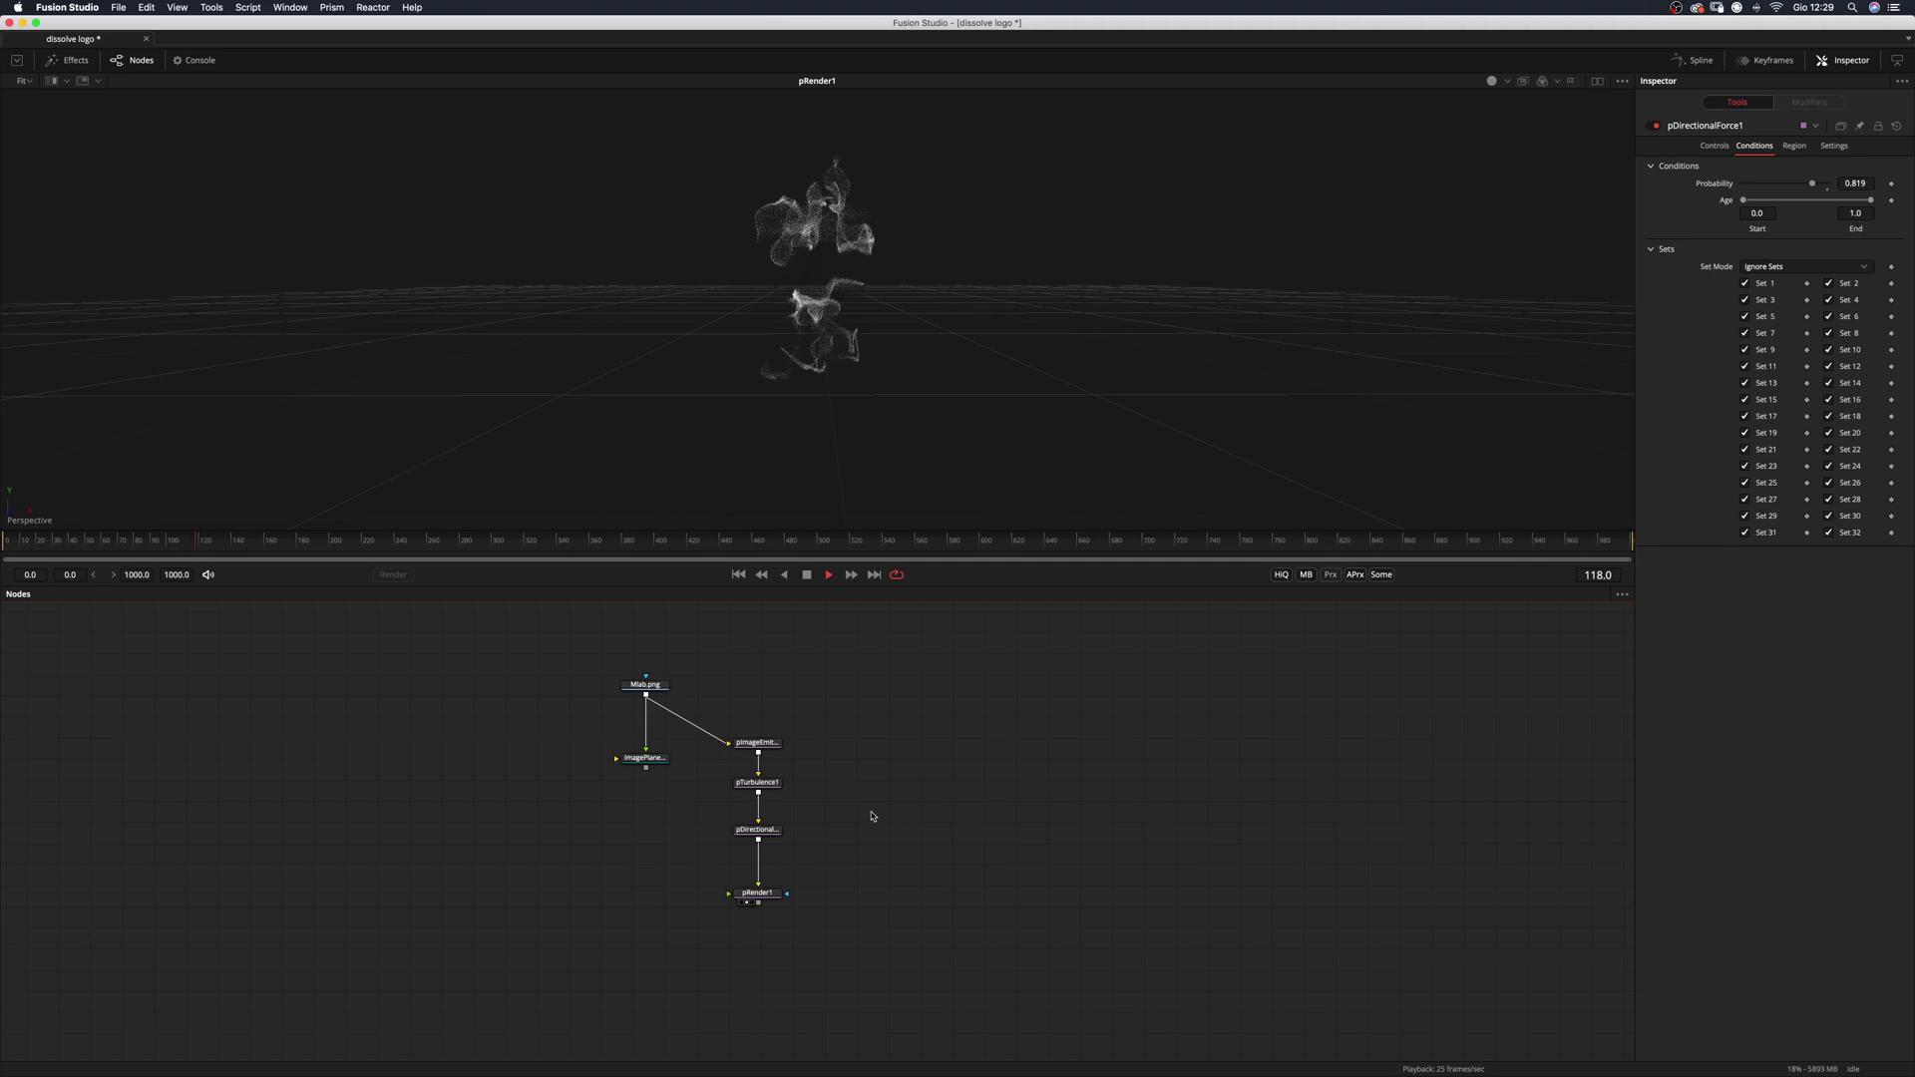
key("space")
left_click_drag(1817, 188, 1820, 192)
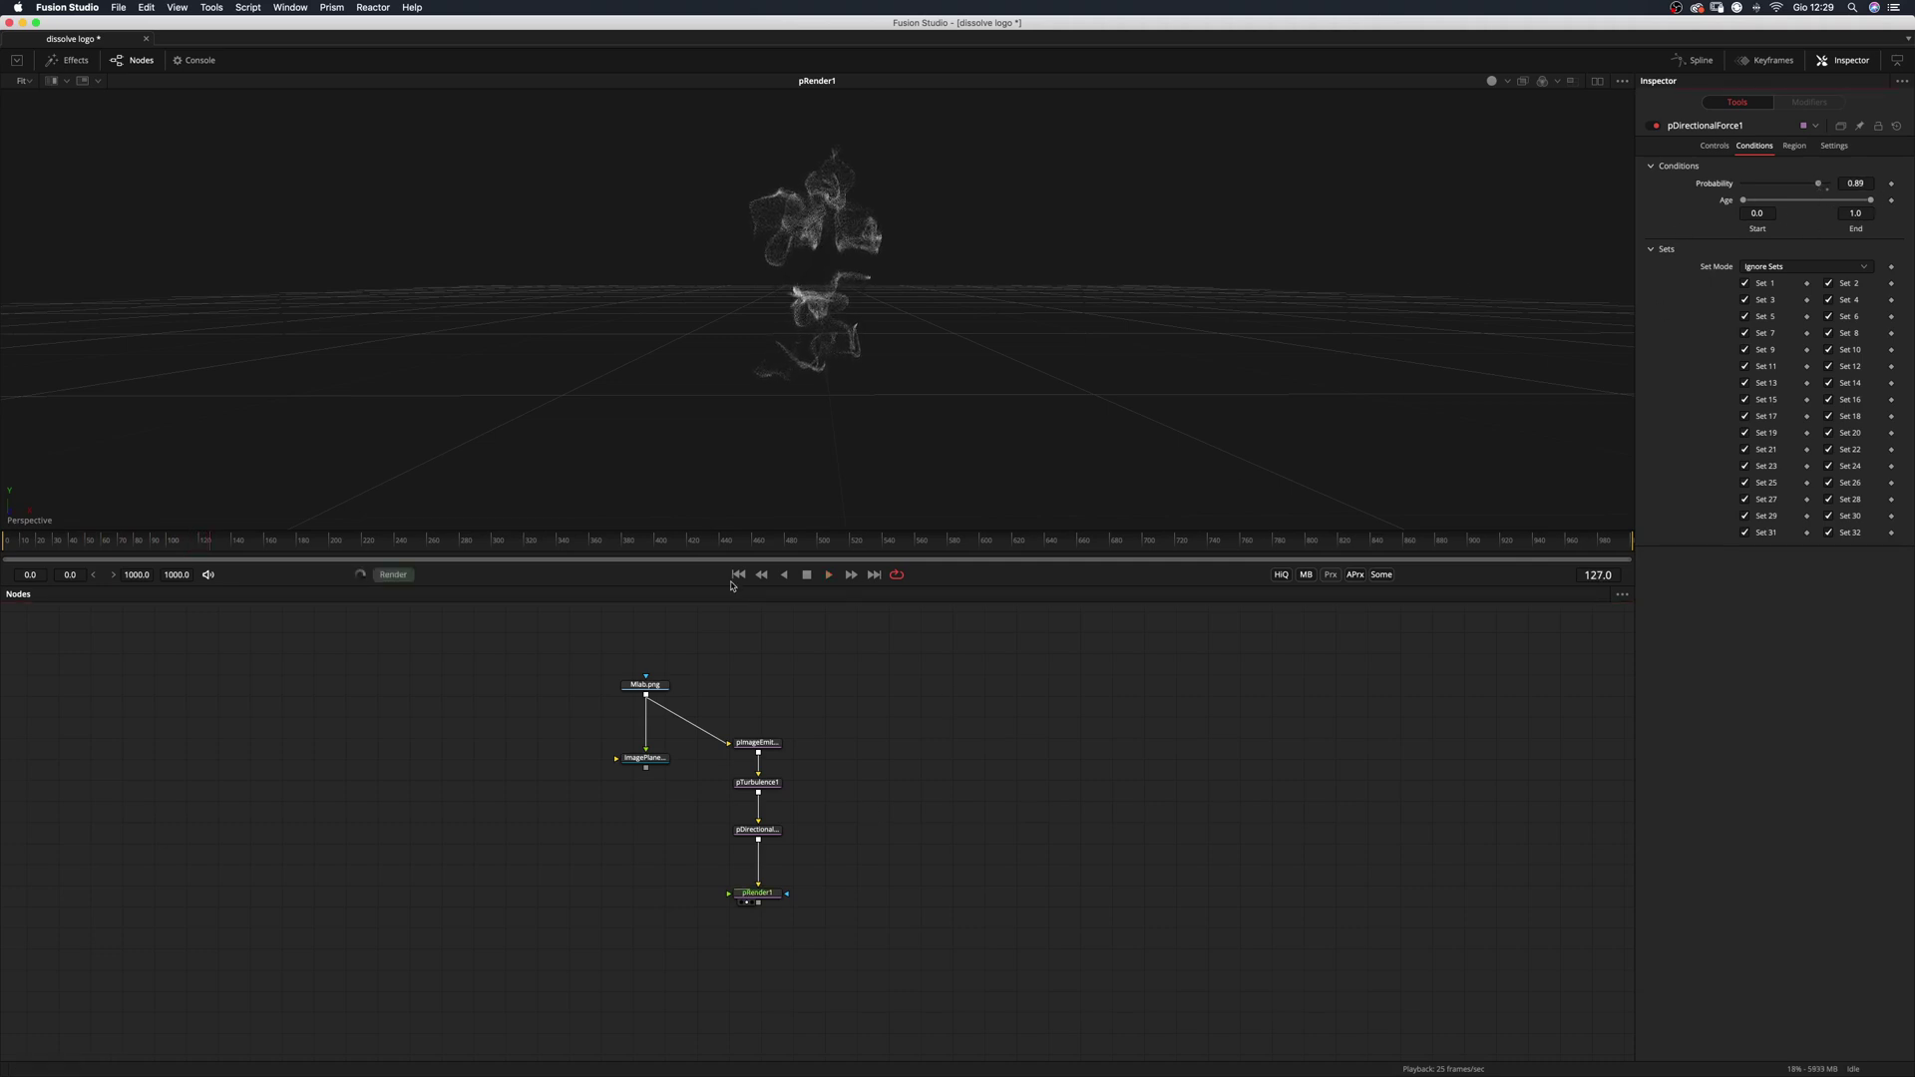
left_click(739, 575)
key("space")
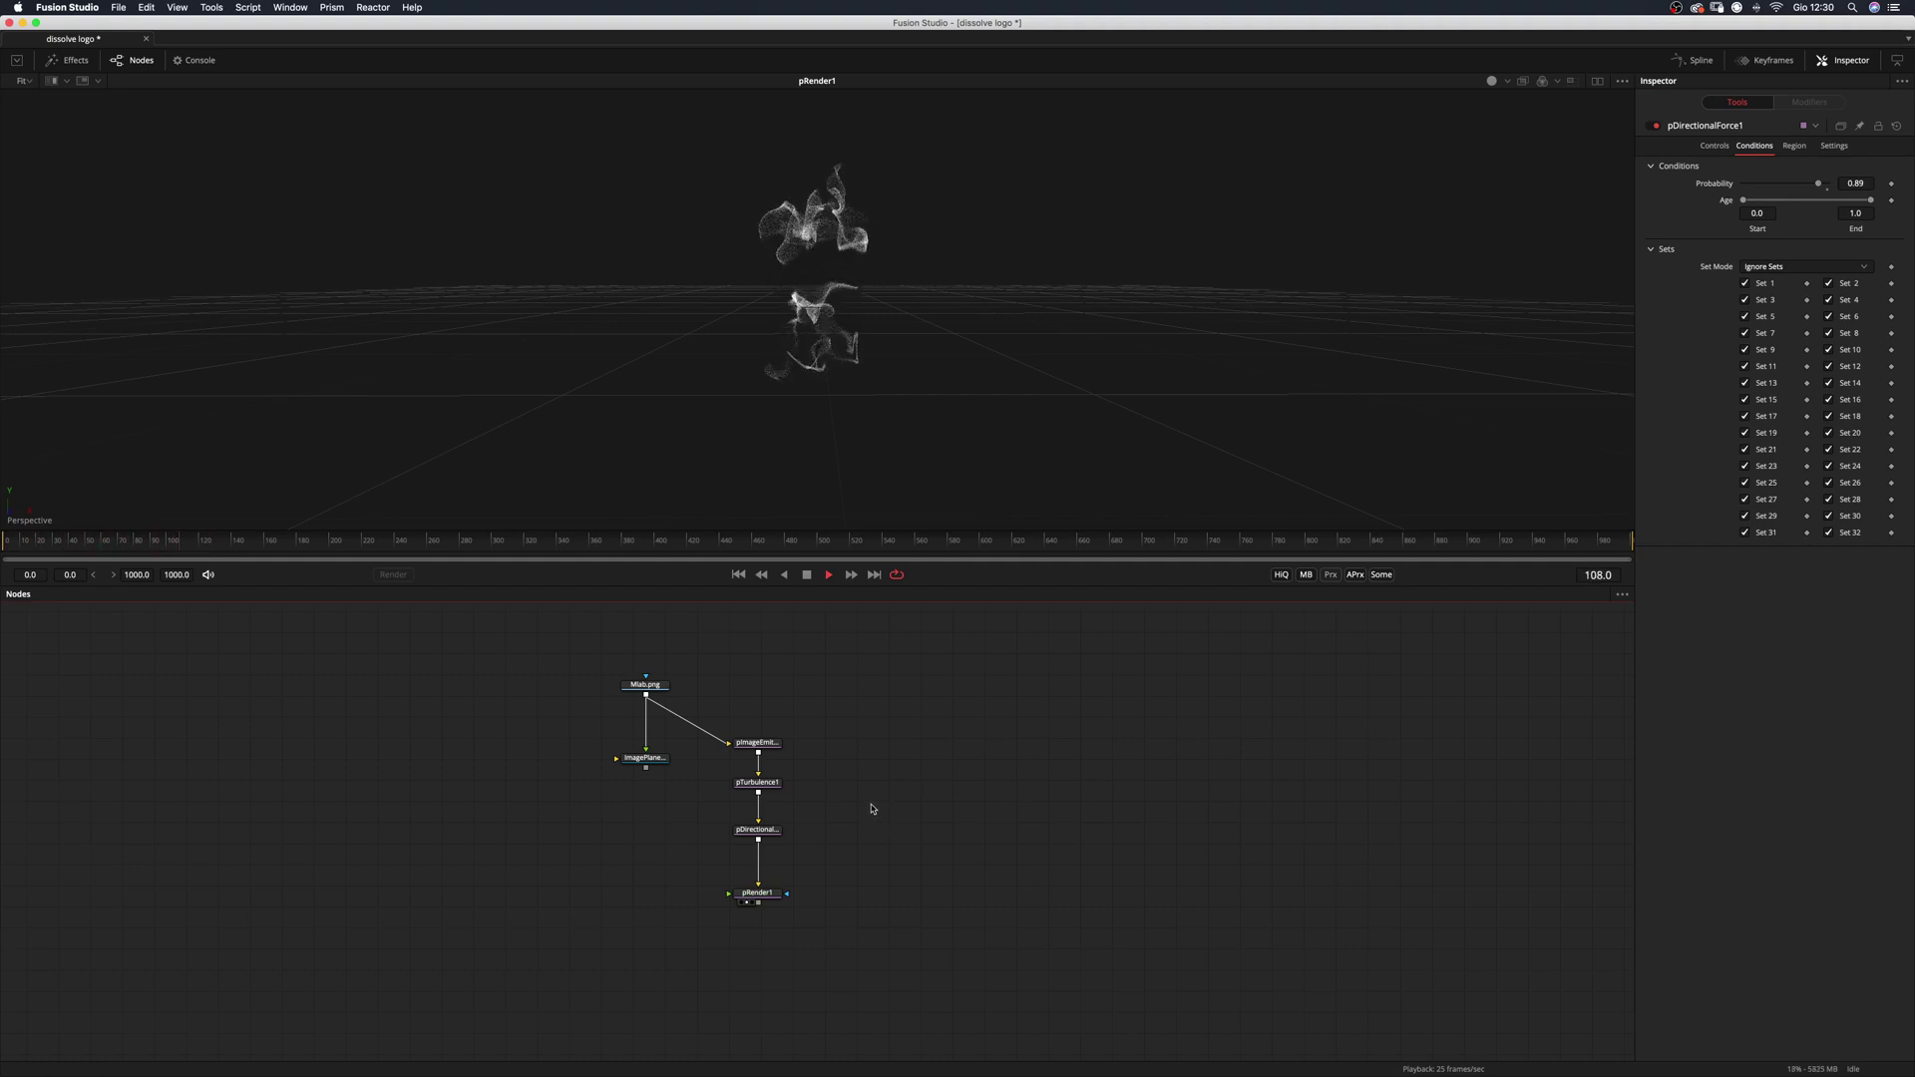
key("space")
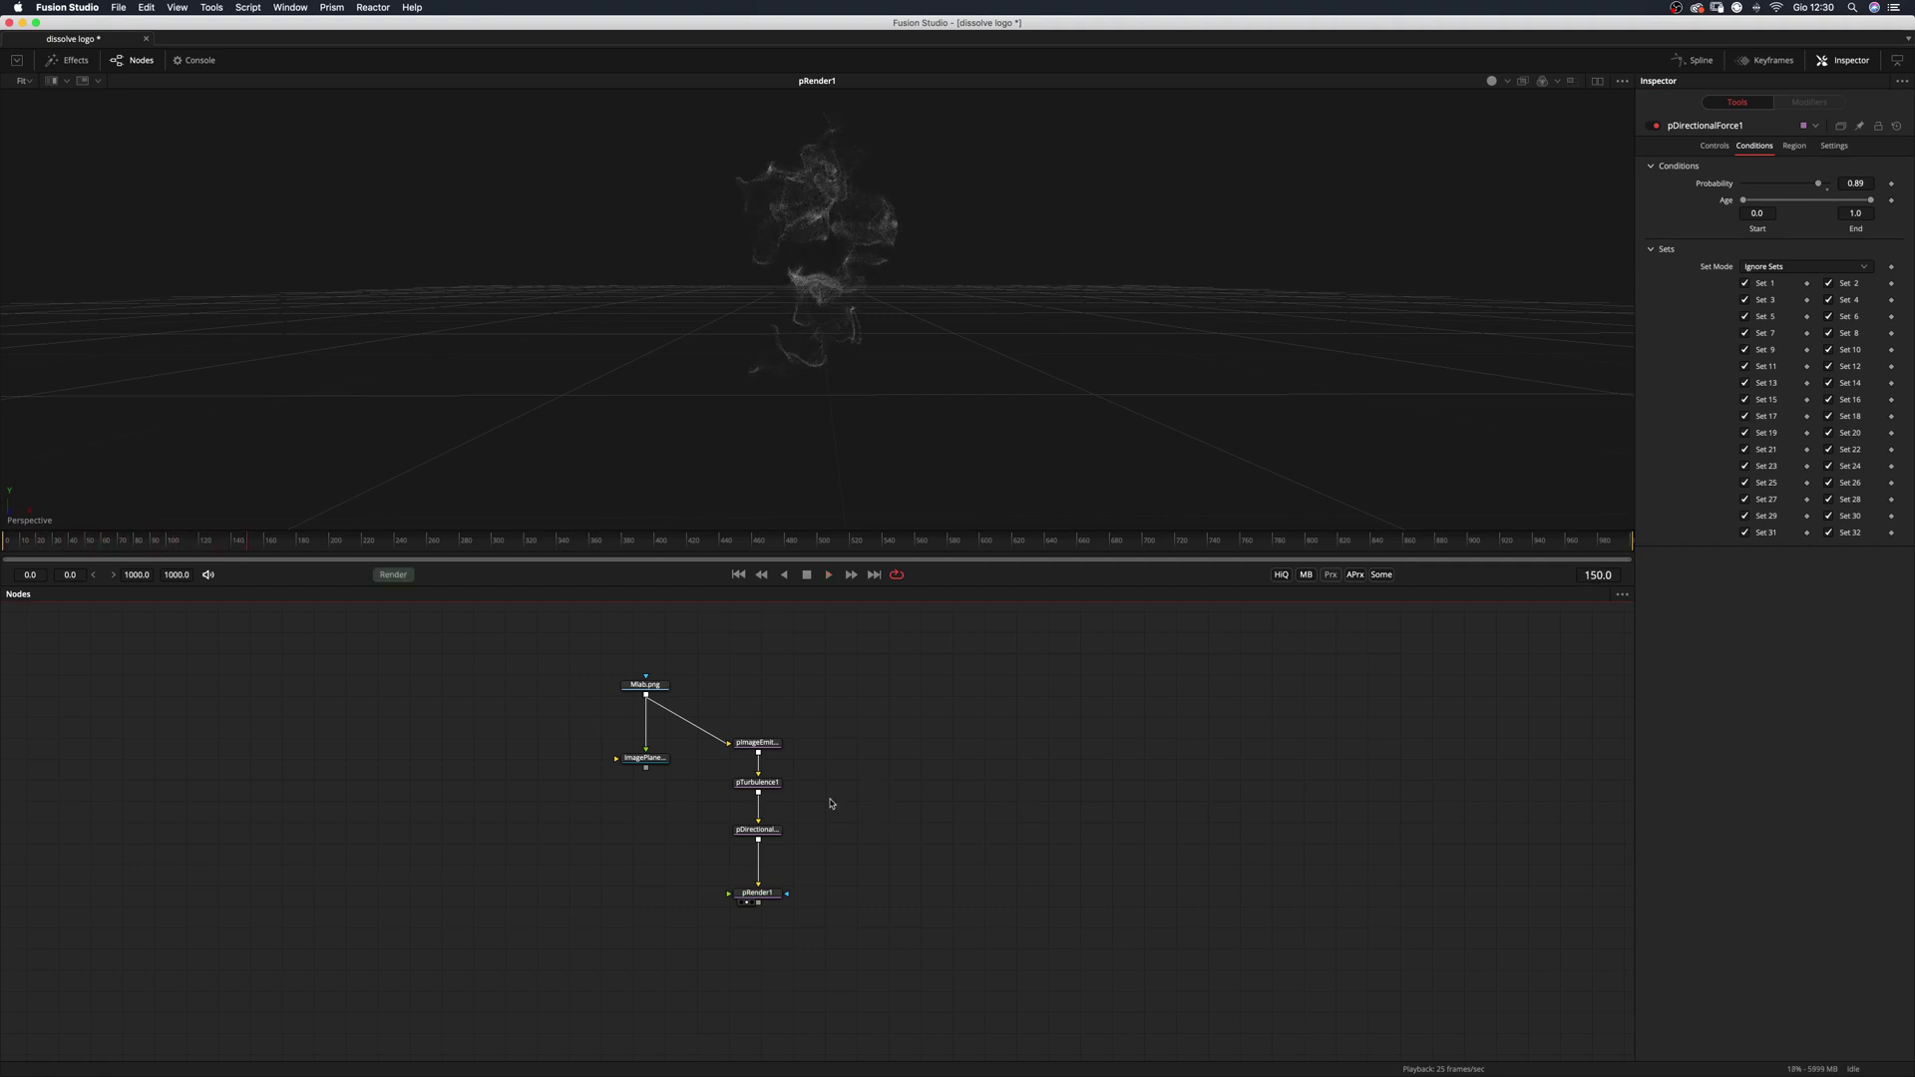
Reseed pTurbulence1 at the first frame, play the dissolve with the new seed, and return to the start.
left_click(757, 782)
left_click(739, 576)
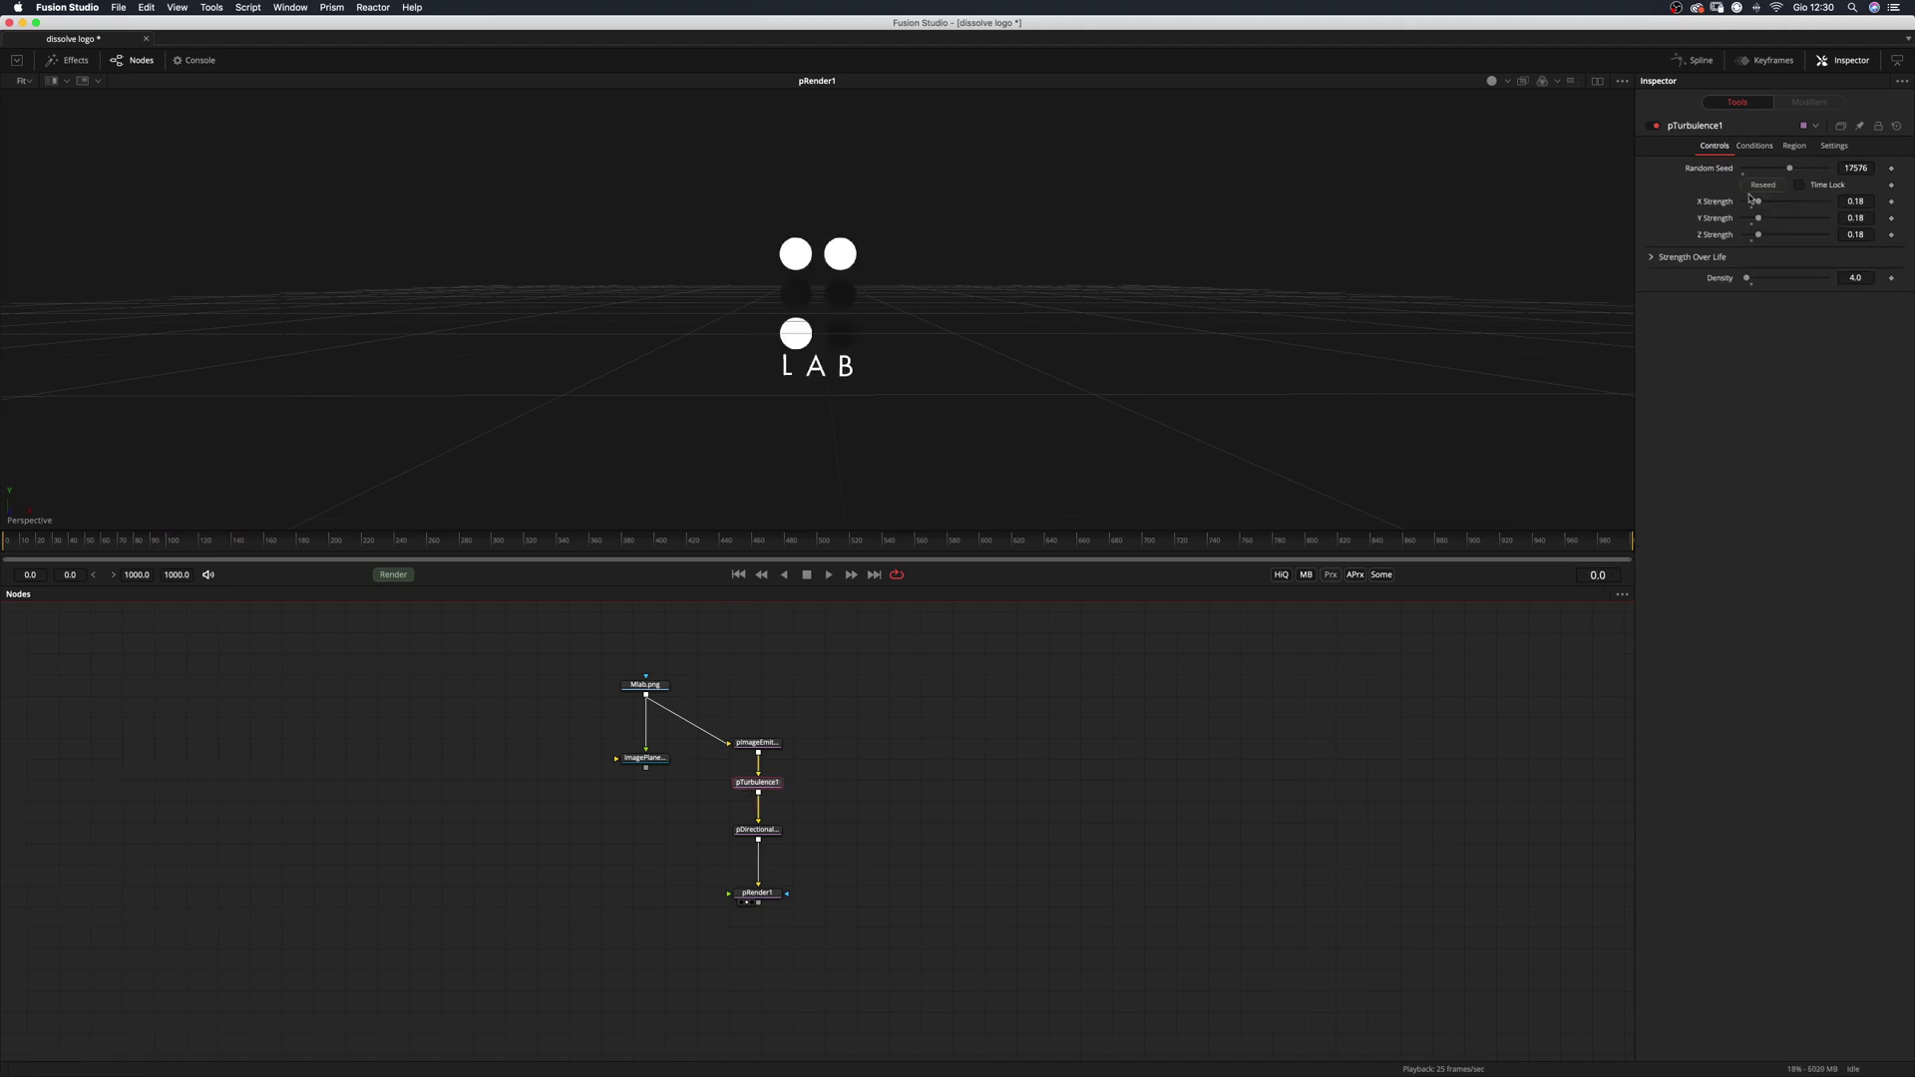
left_click(1763, 184)
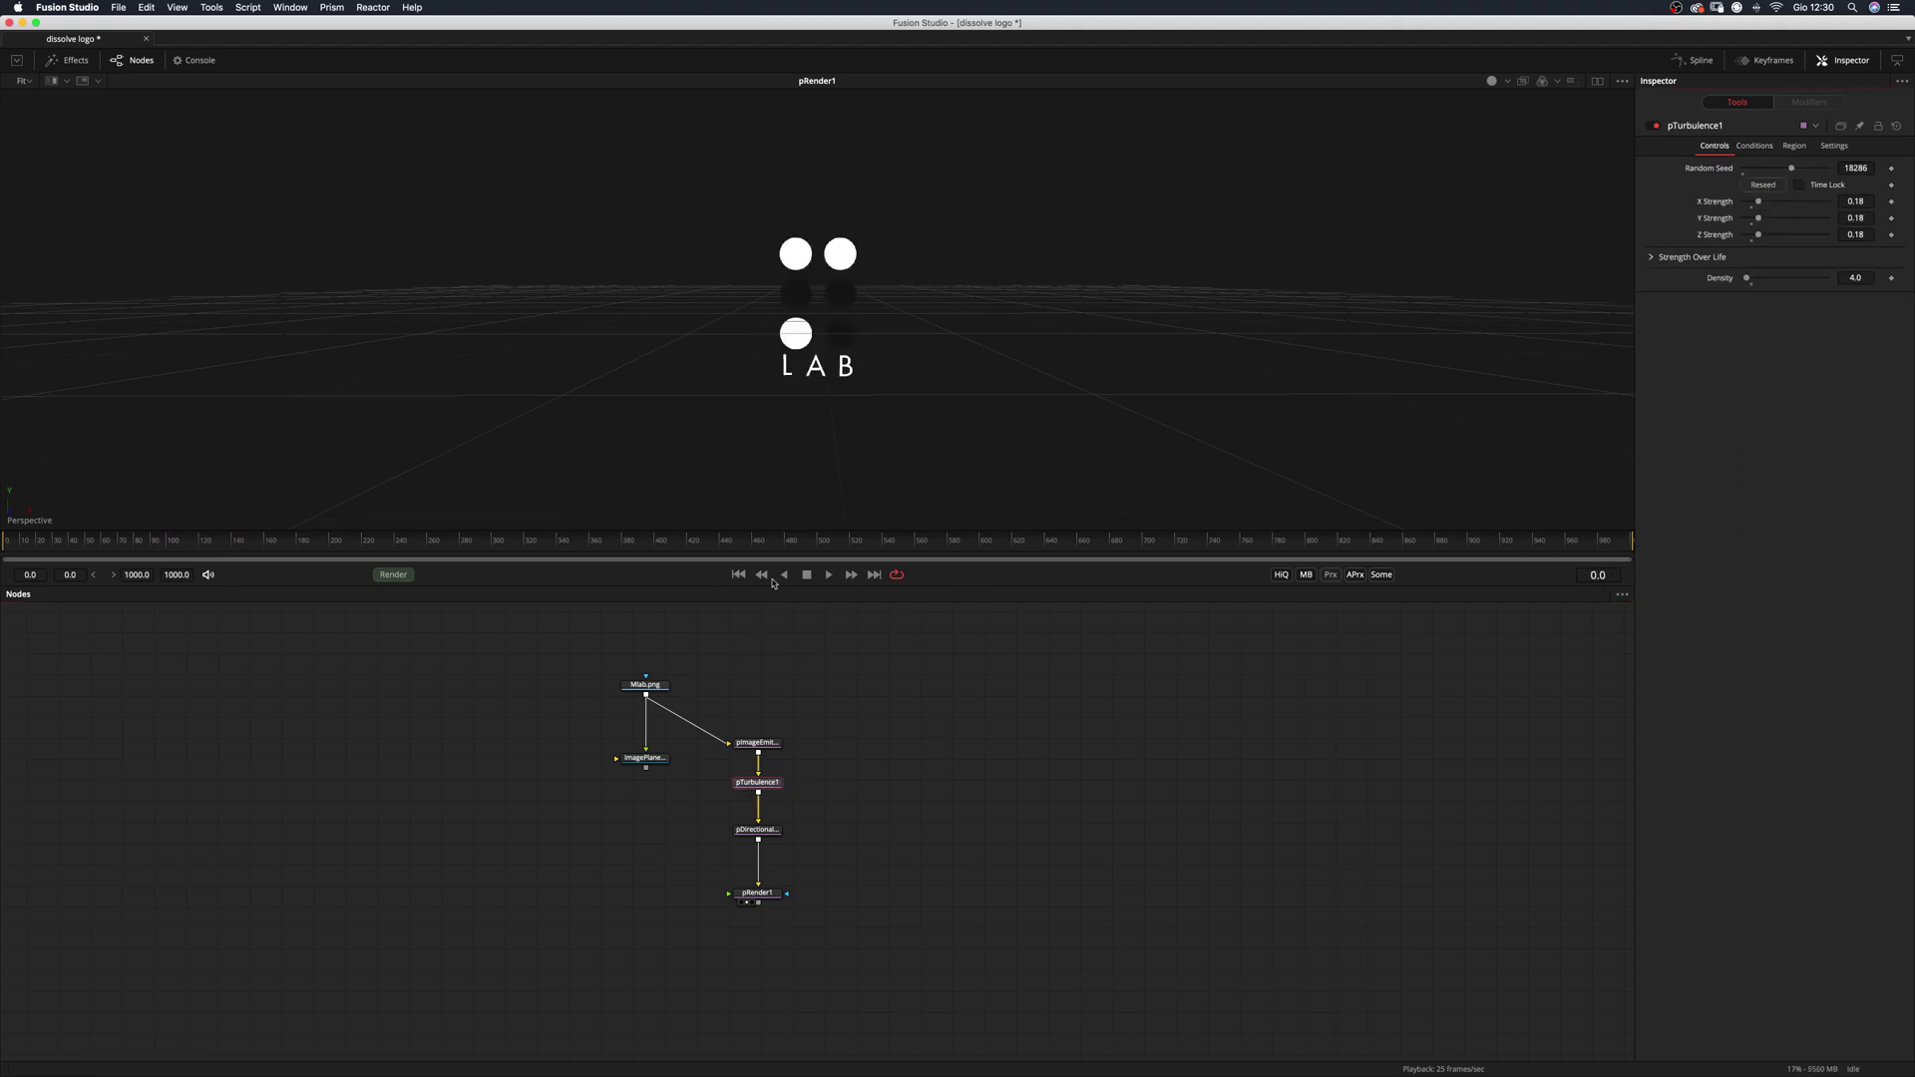
key("space")
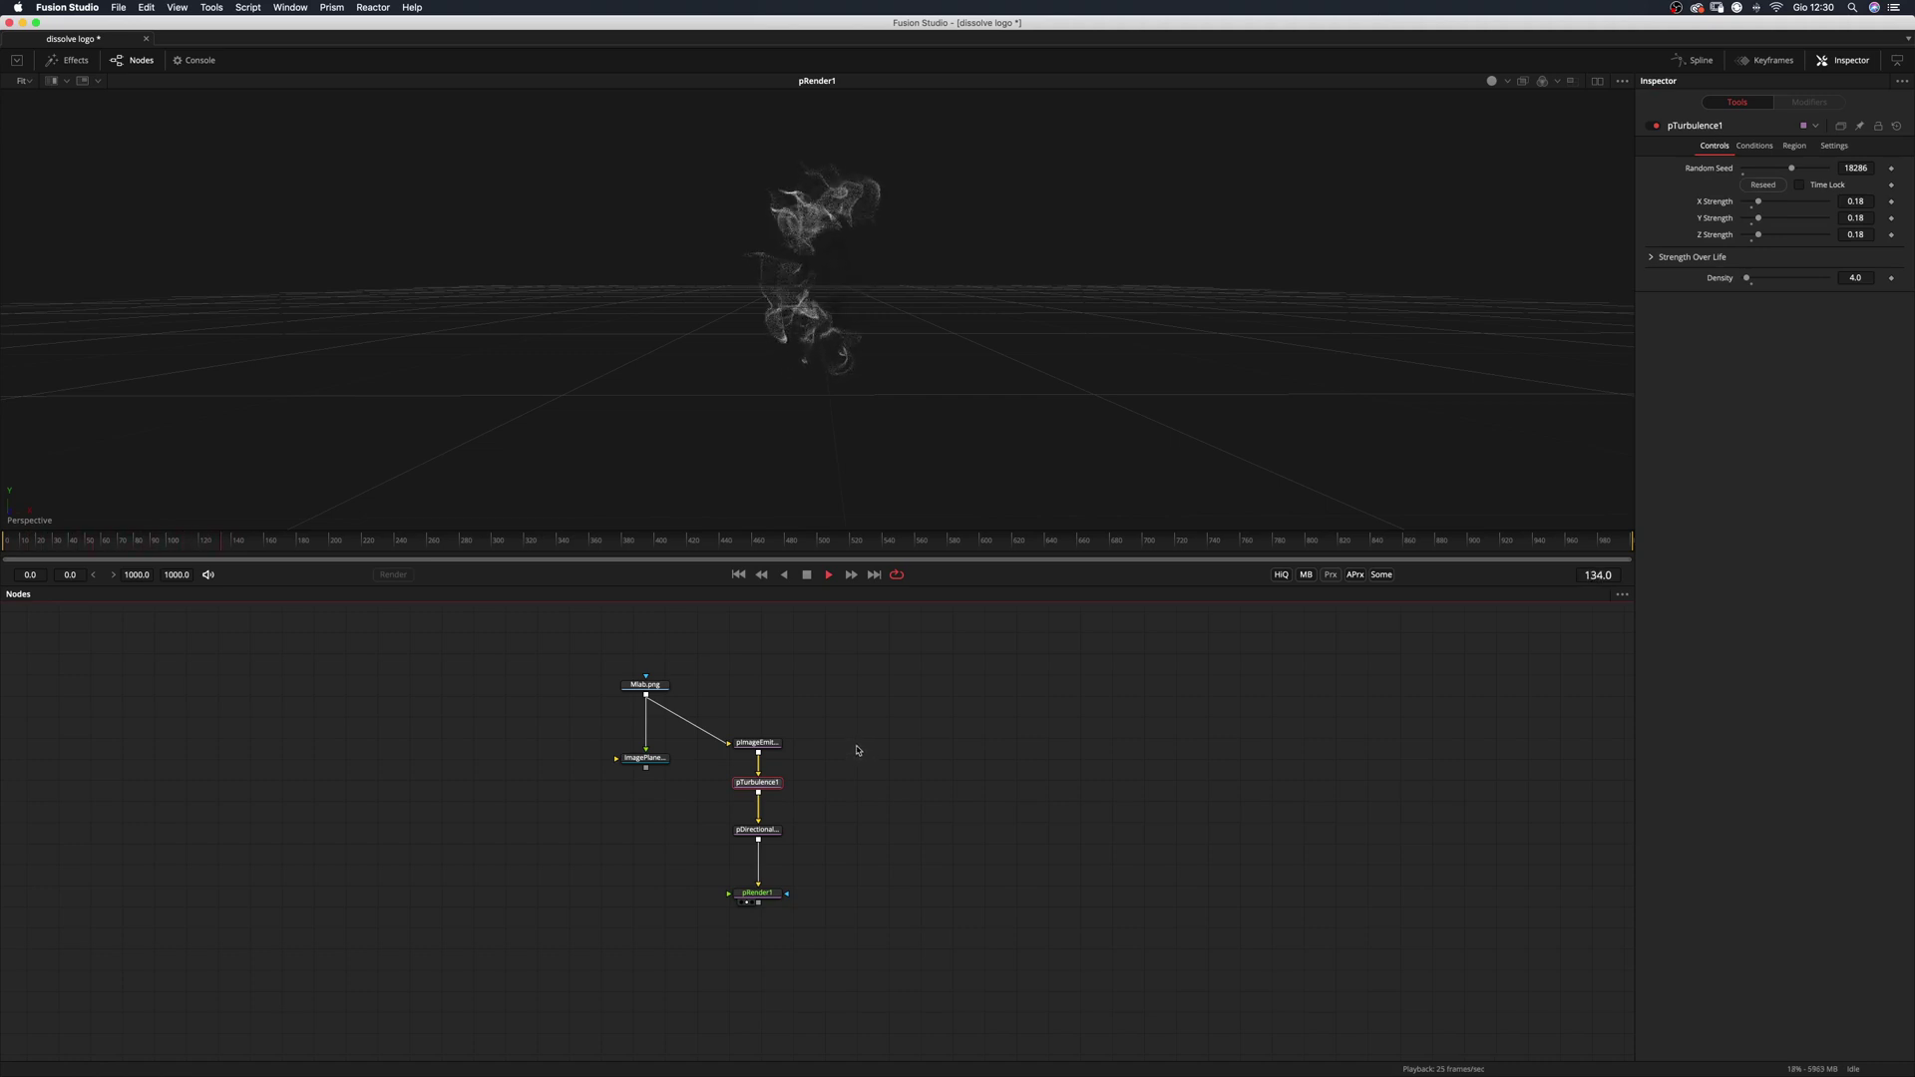
key("space")
left_click(738, 576)
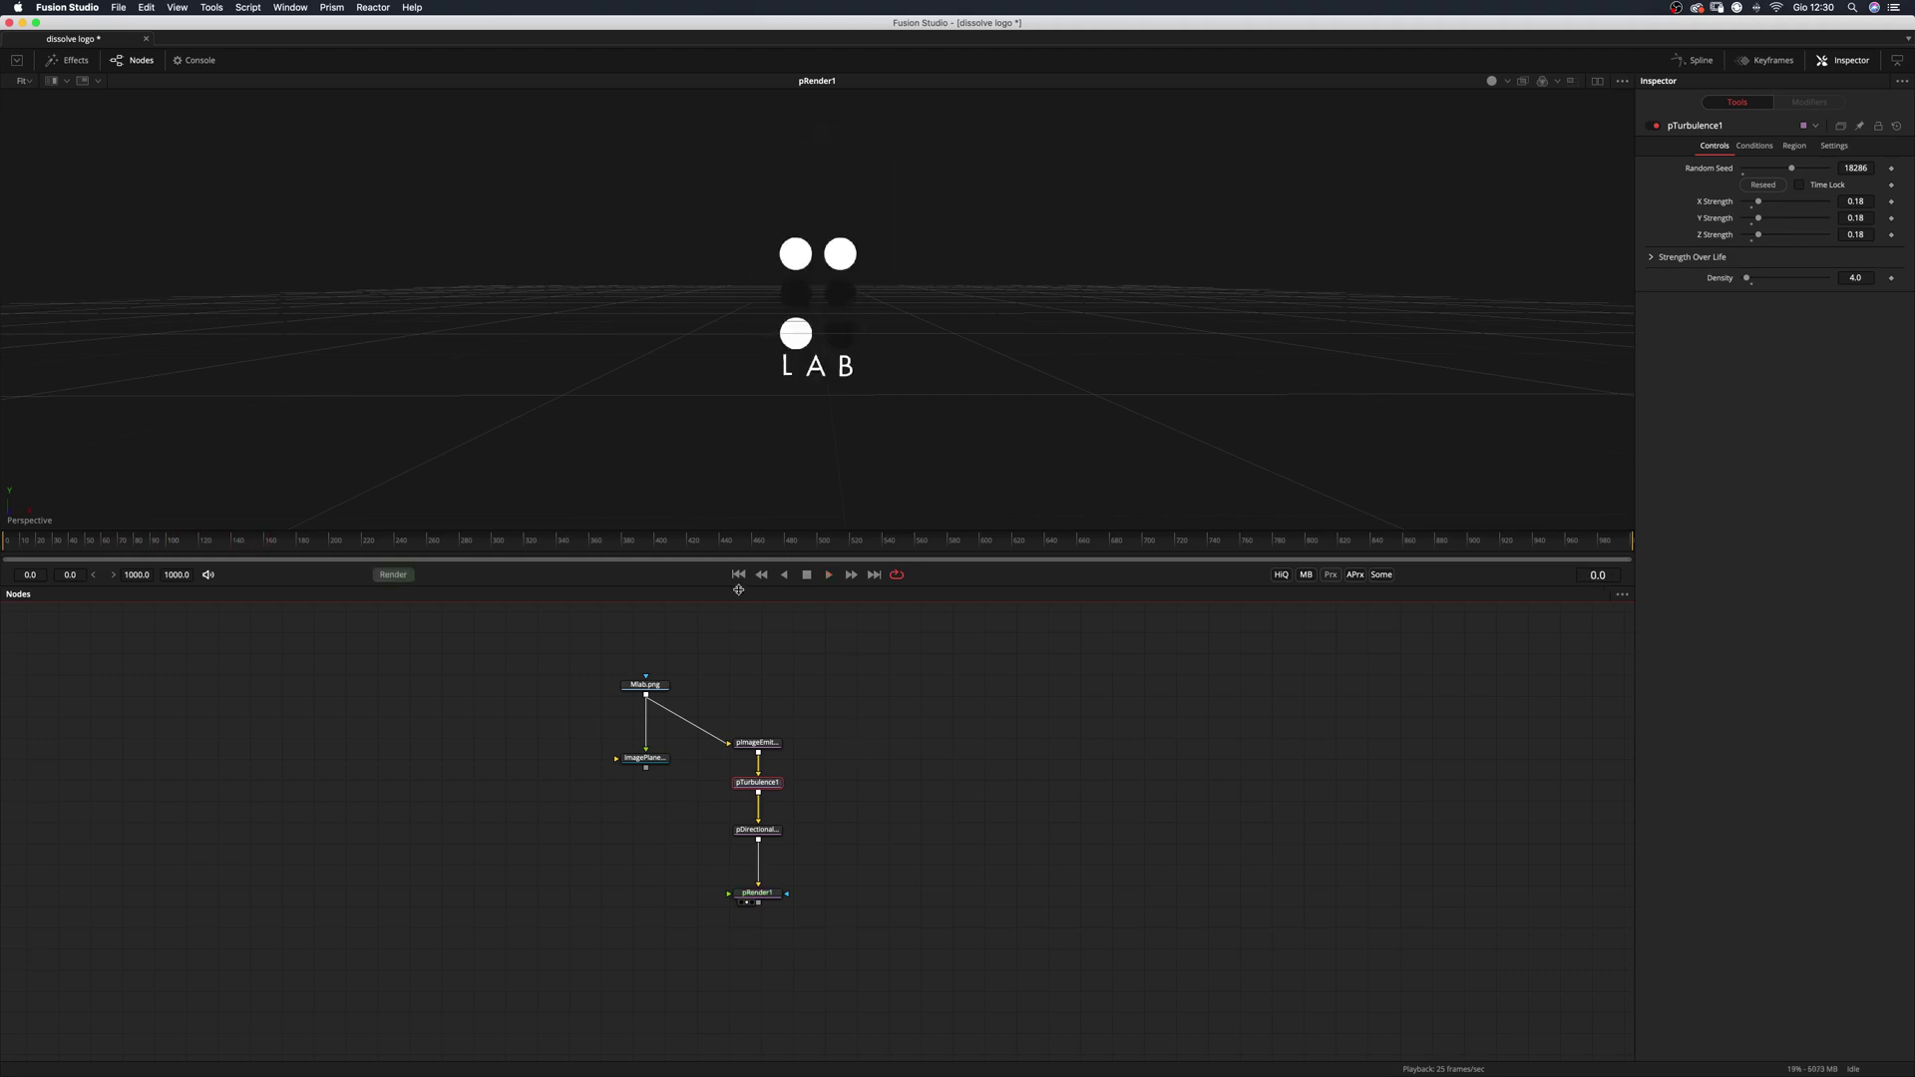
Add a Retimer3D node after pRender1 and place it below in the node flow.
left_click_drag(778, 885, 760, 881)
key("shift+space")
type("pdi")
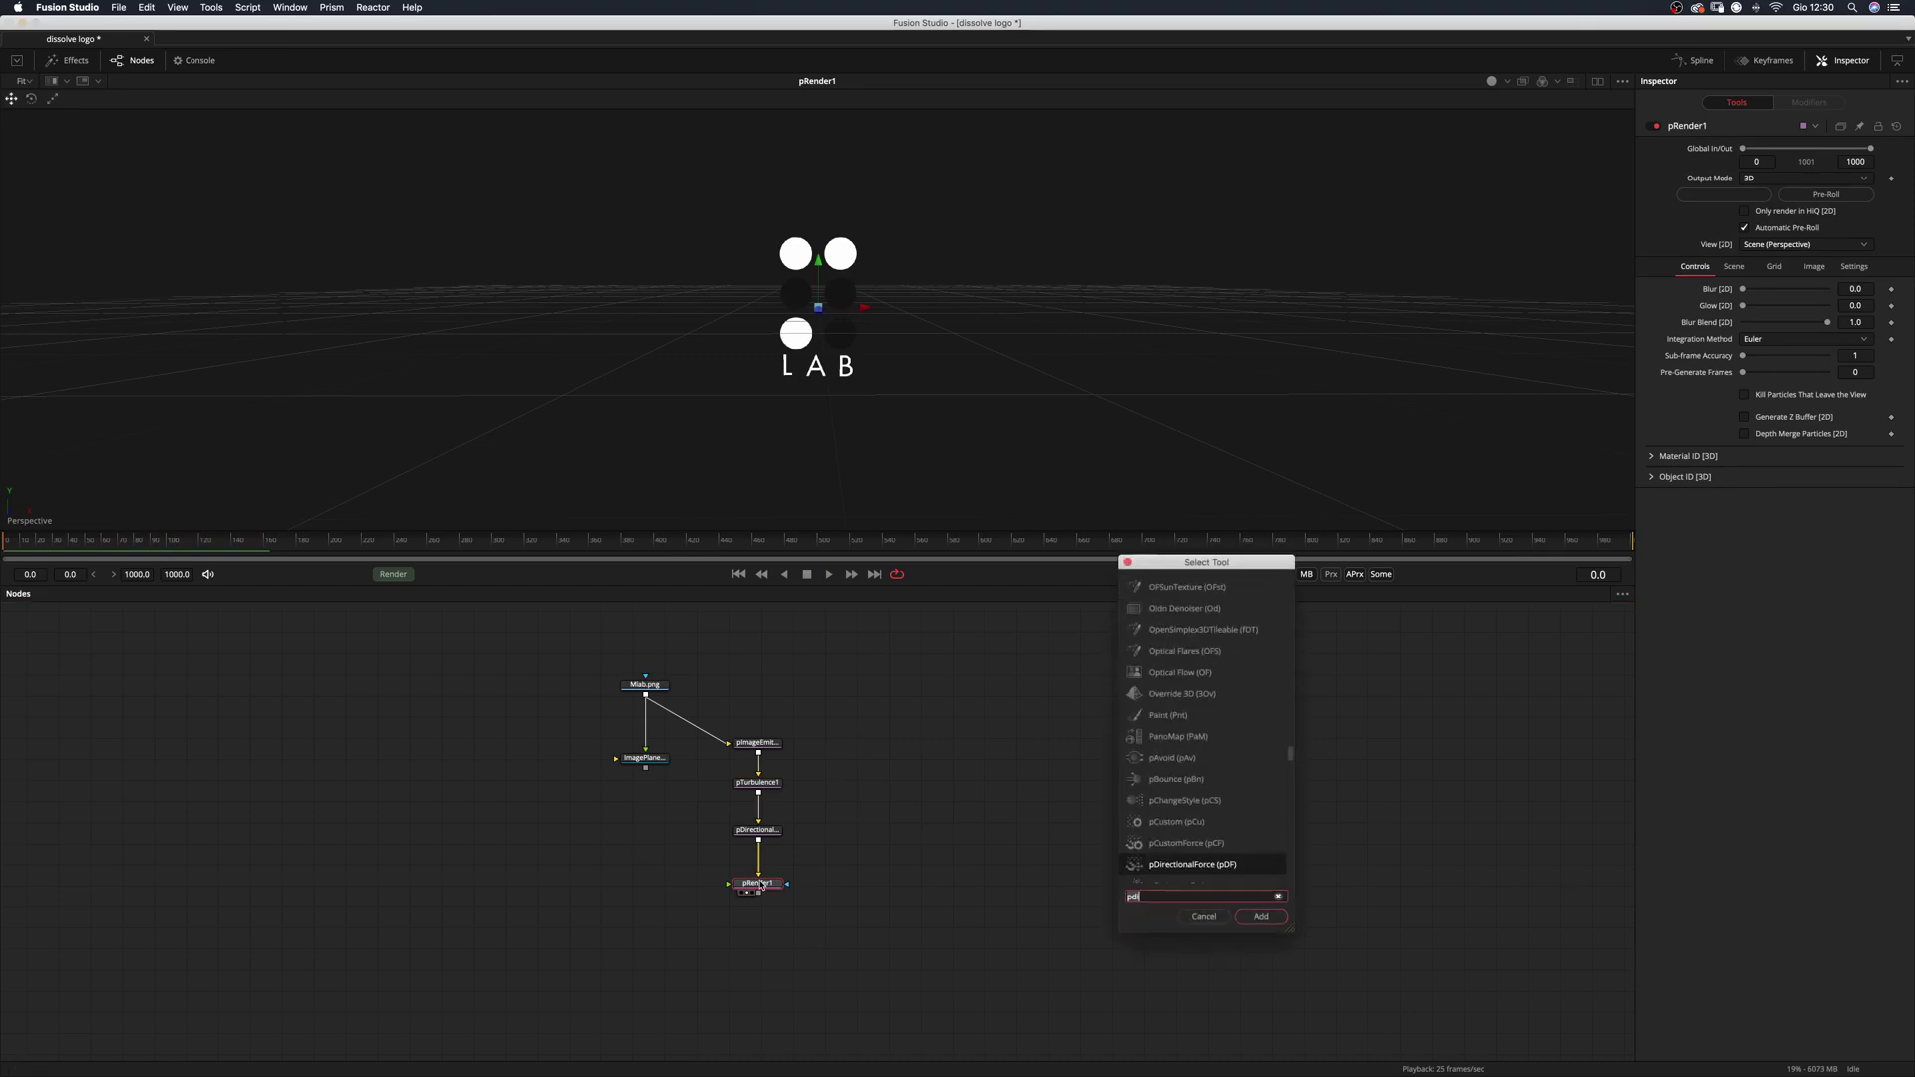
key("BackSpace")
key("BackSpace")
key("BackSpace")
type("ret")
key("Down")
key("Return")
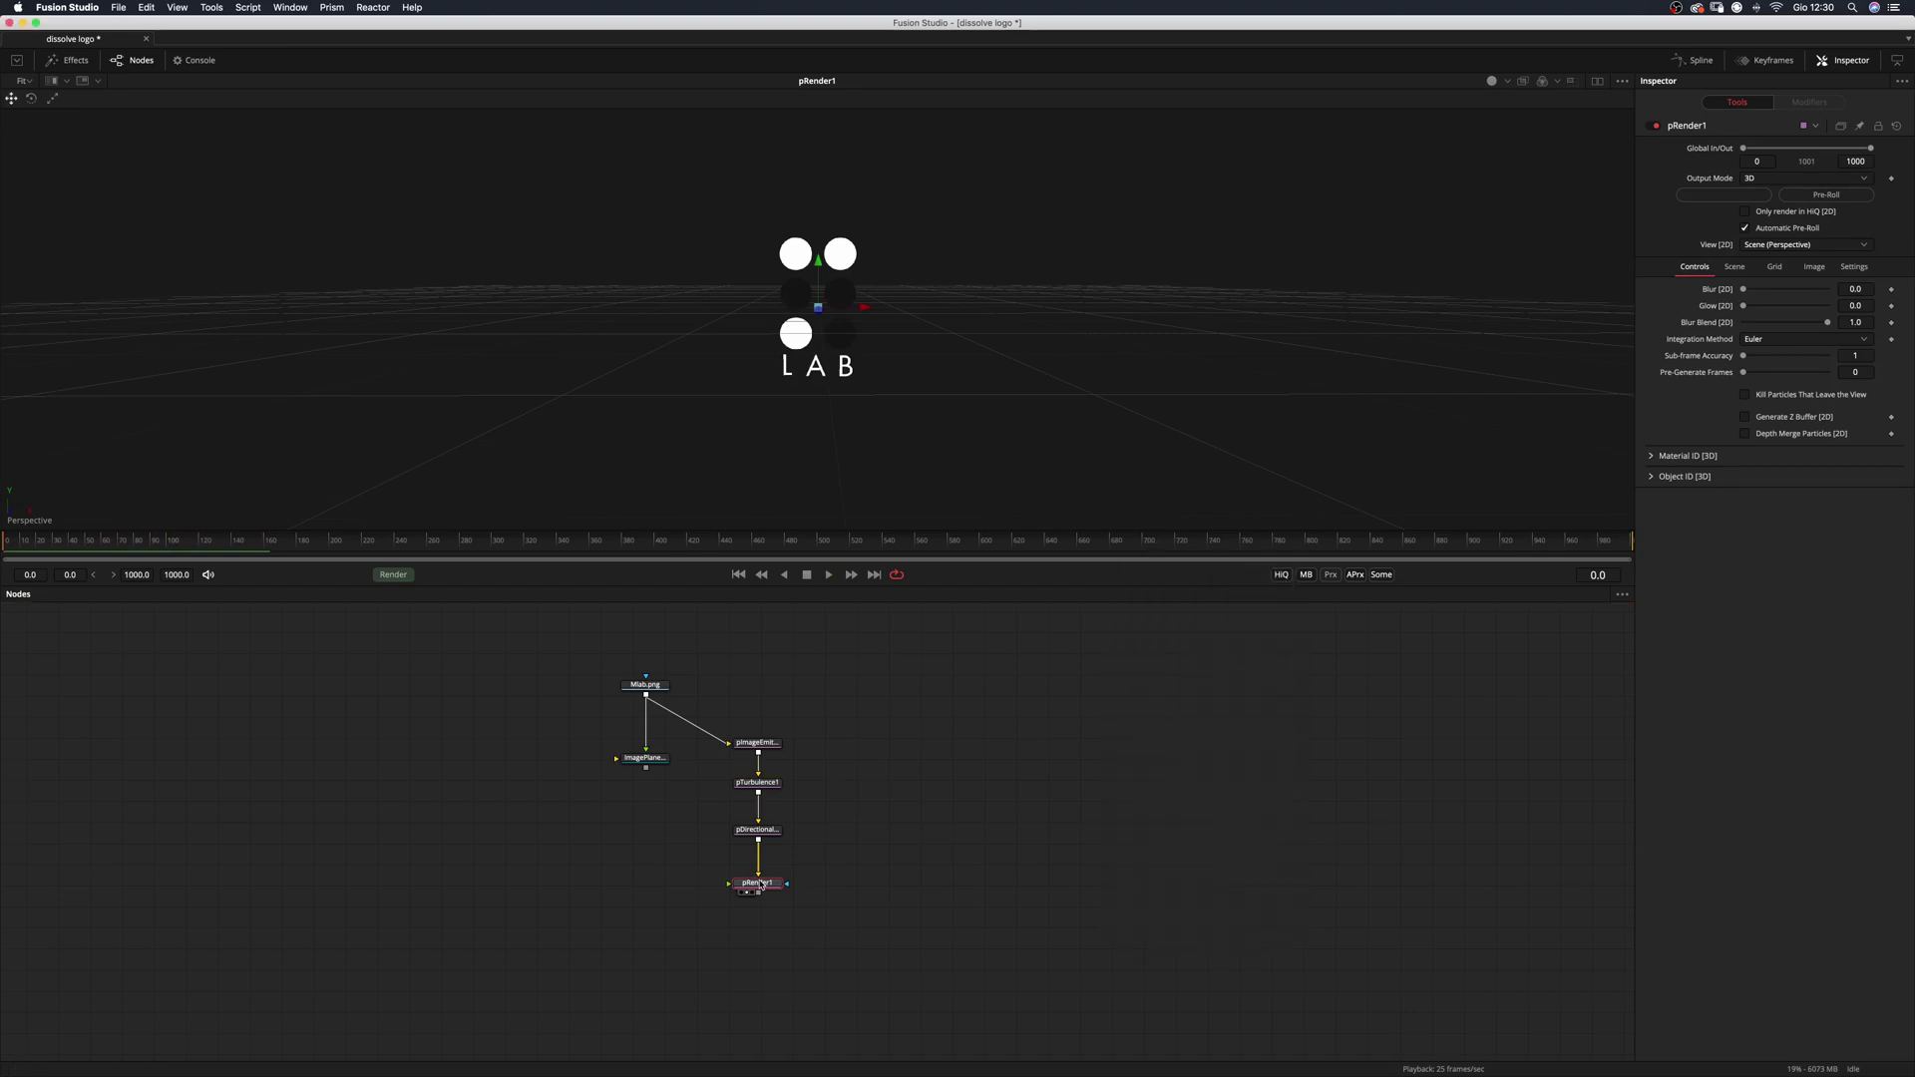
left_click_drag(761, 885, 812, 876)
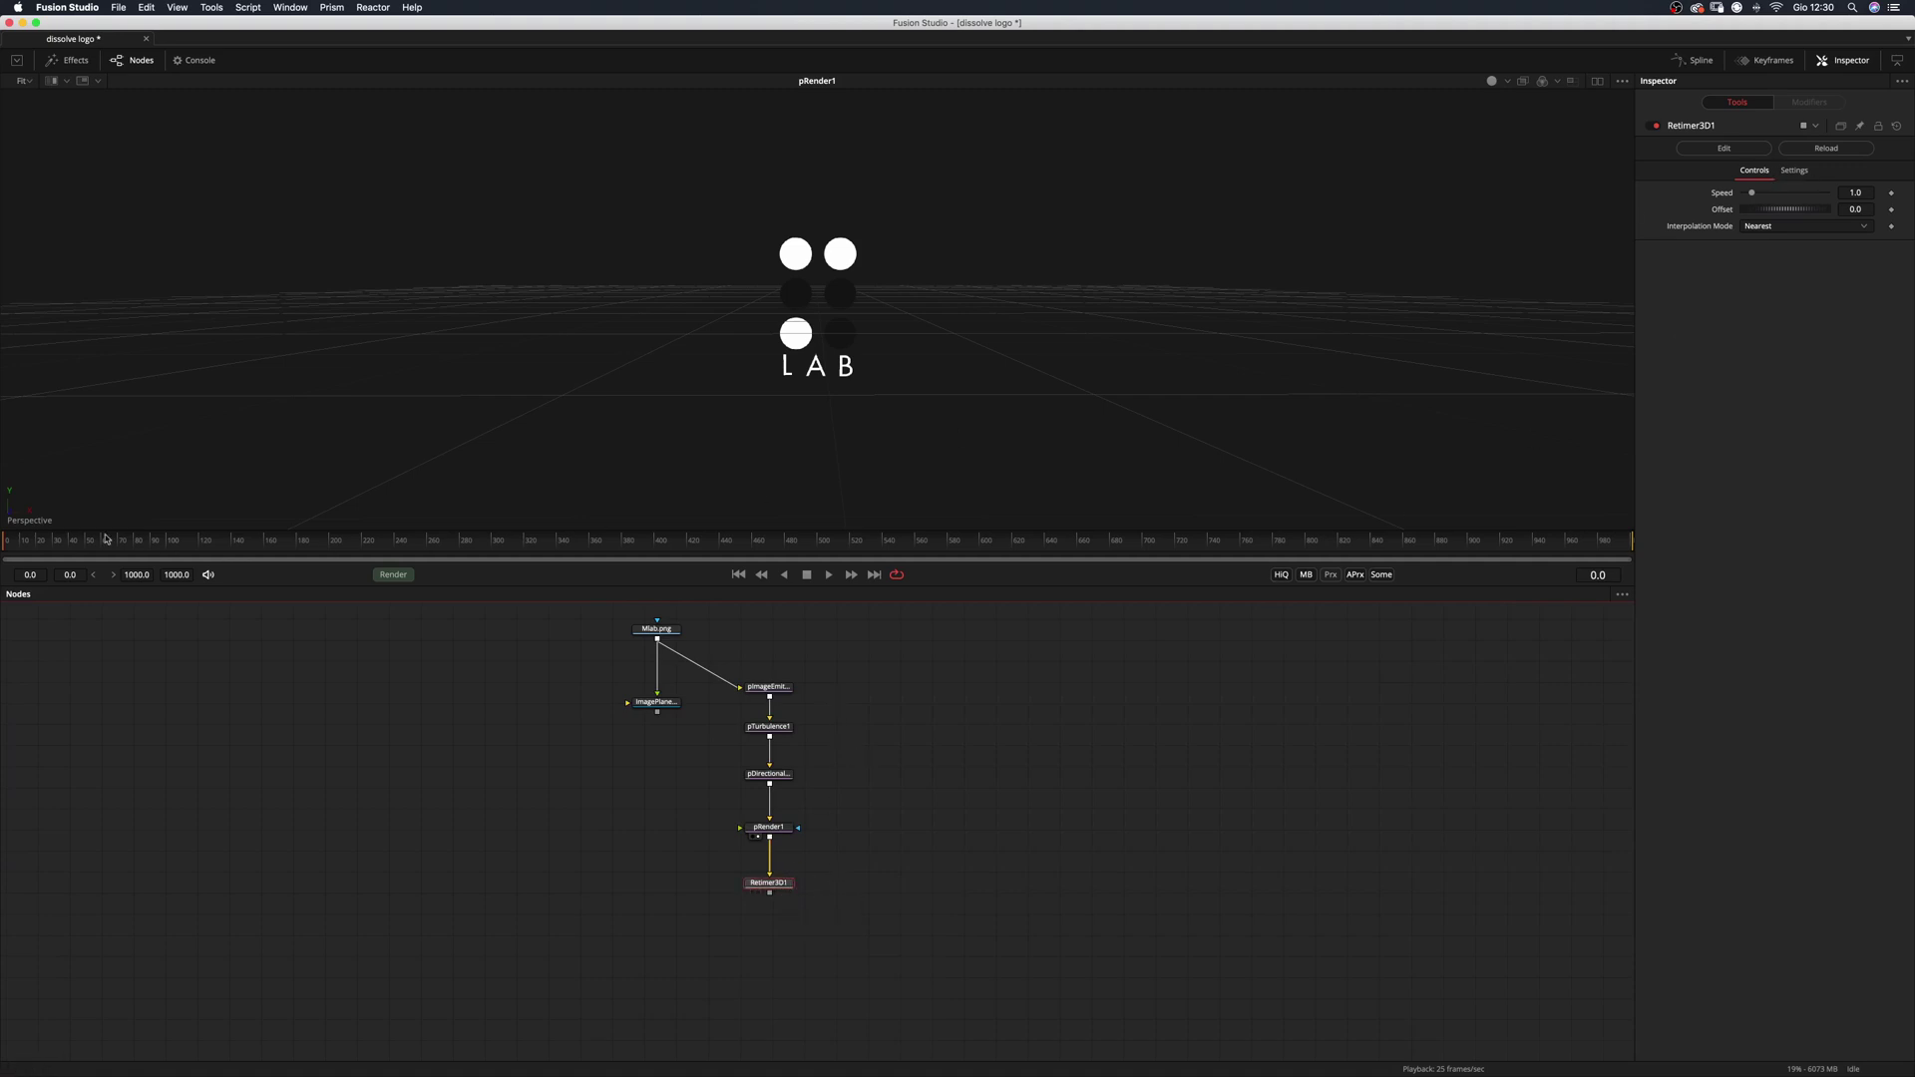
Set Retimer3D1's speed to 15, keyframe it at frame 0, and play the retimed result in the viewer.
left_click(1861, 193)
type("0.96")
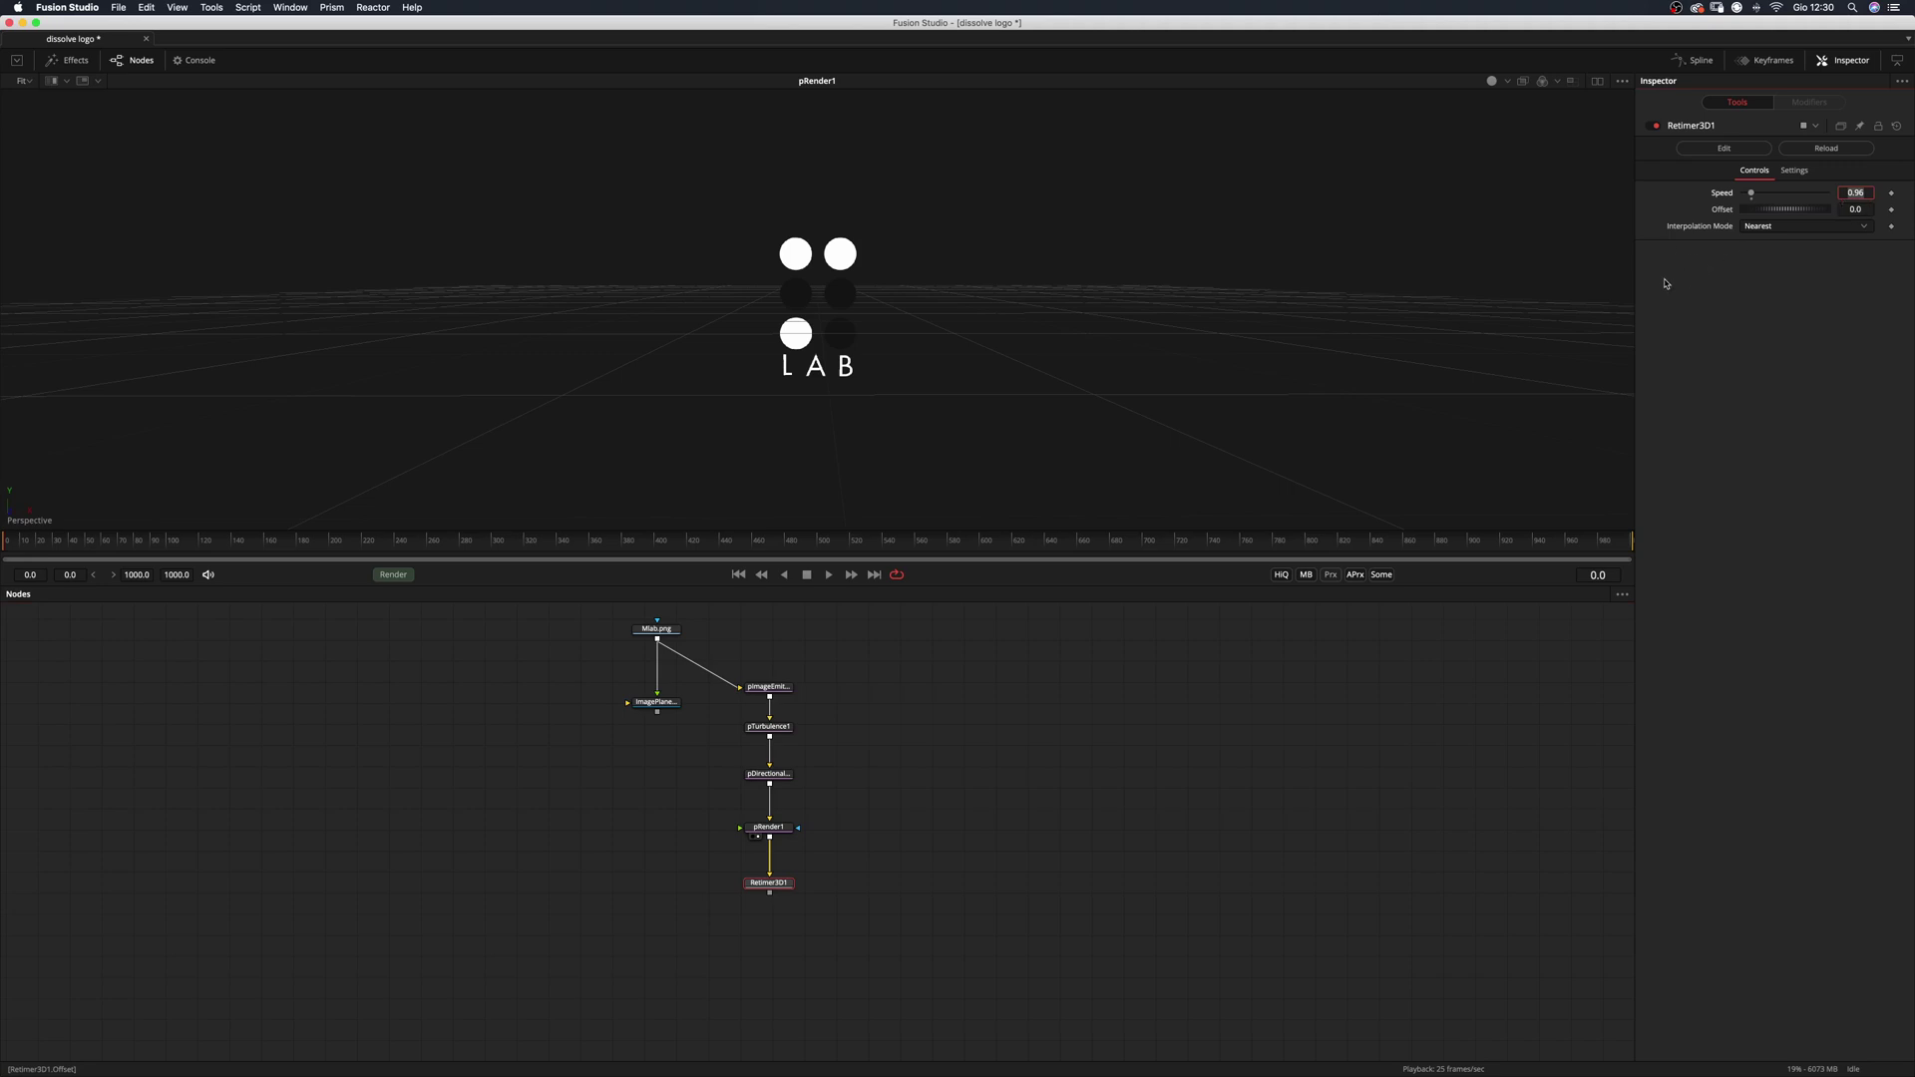
type("15")
key("Return")
left_click(1891, 195)
key("1")
key("space")
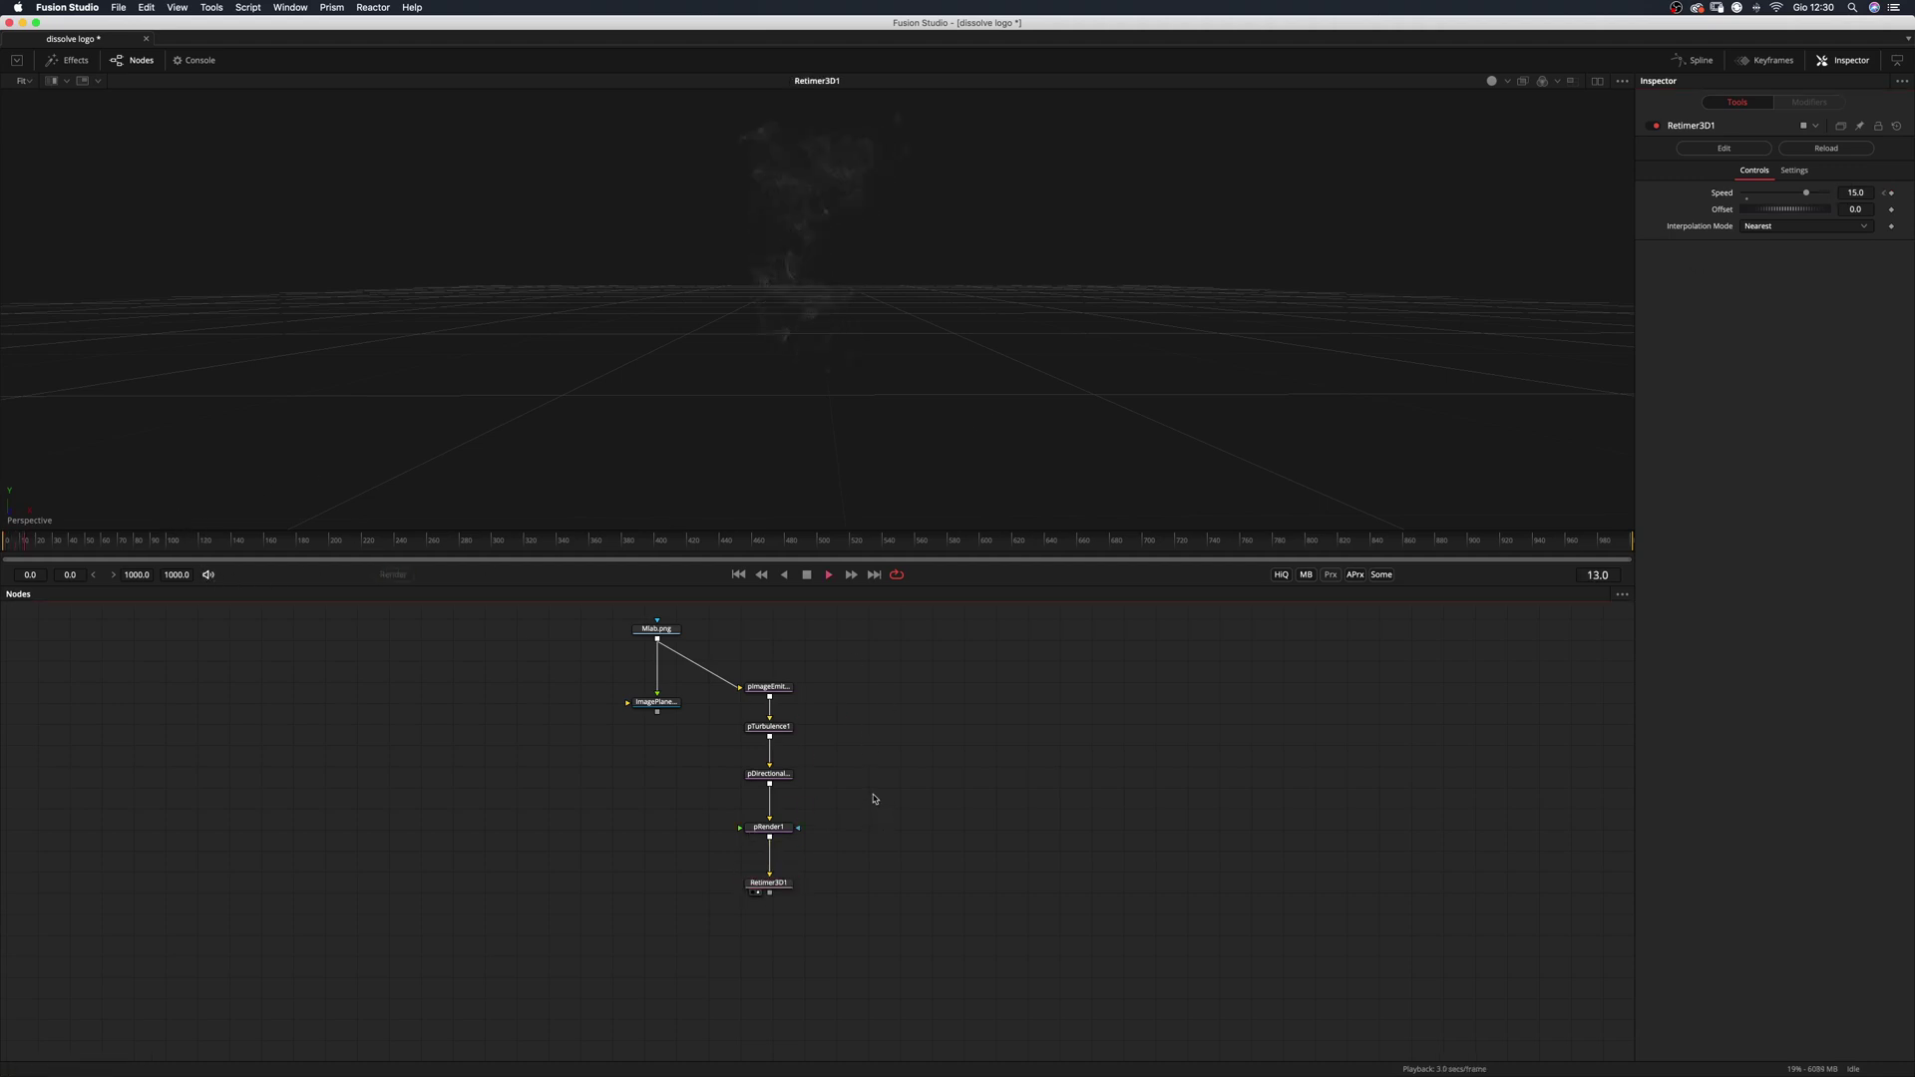
key("space")
Set a second Retimer3D1 speed keyframe of 1.0 at frame 8.
left_click(5, 541)
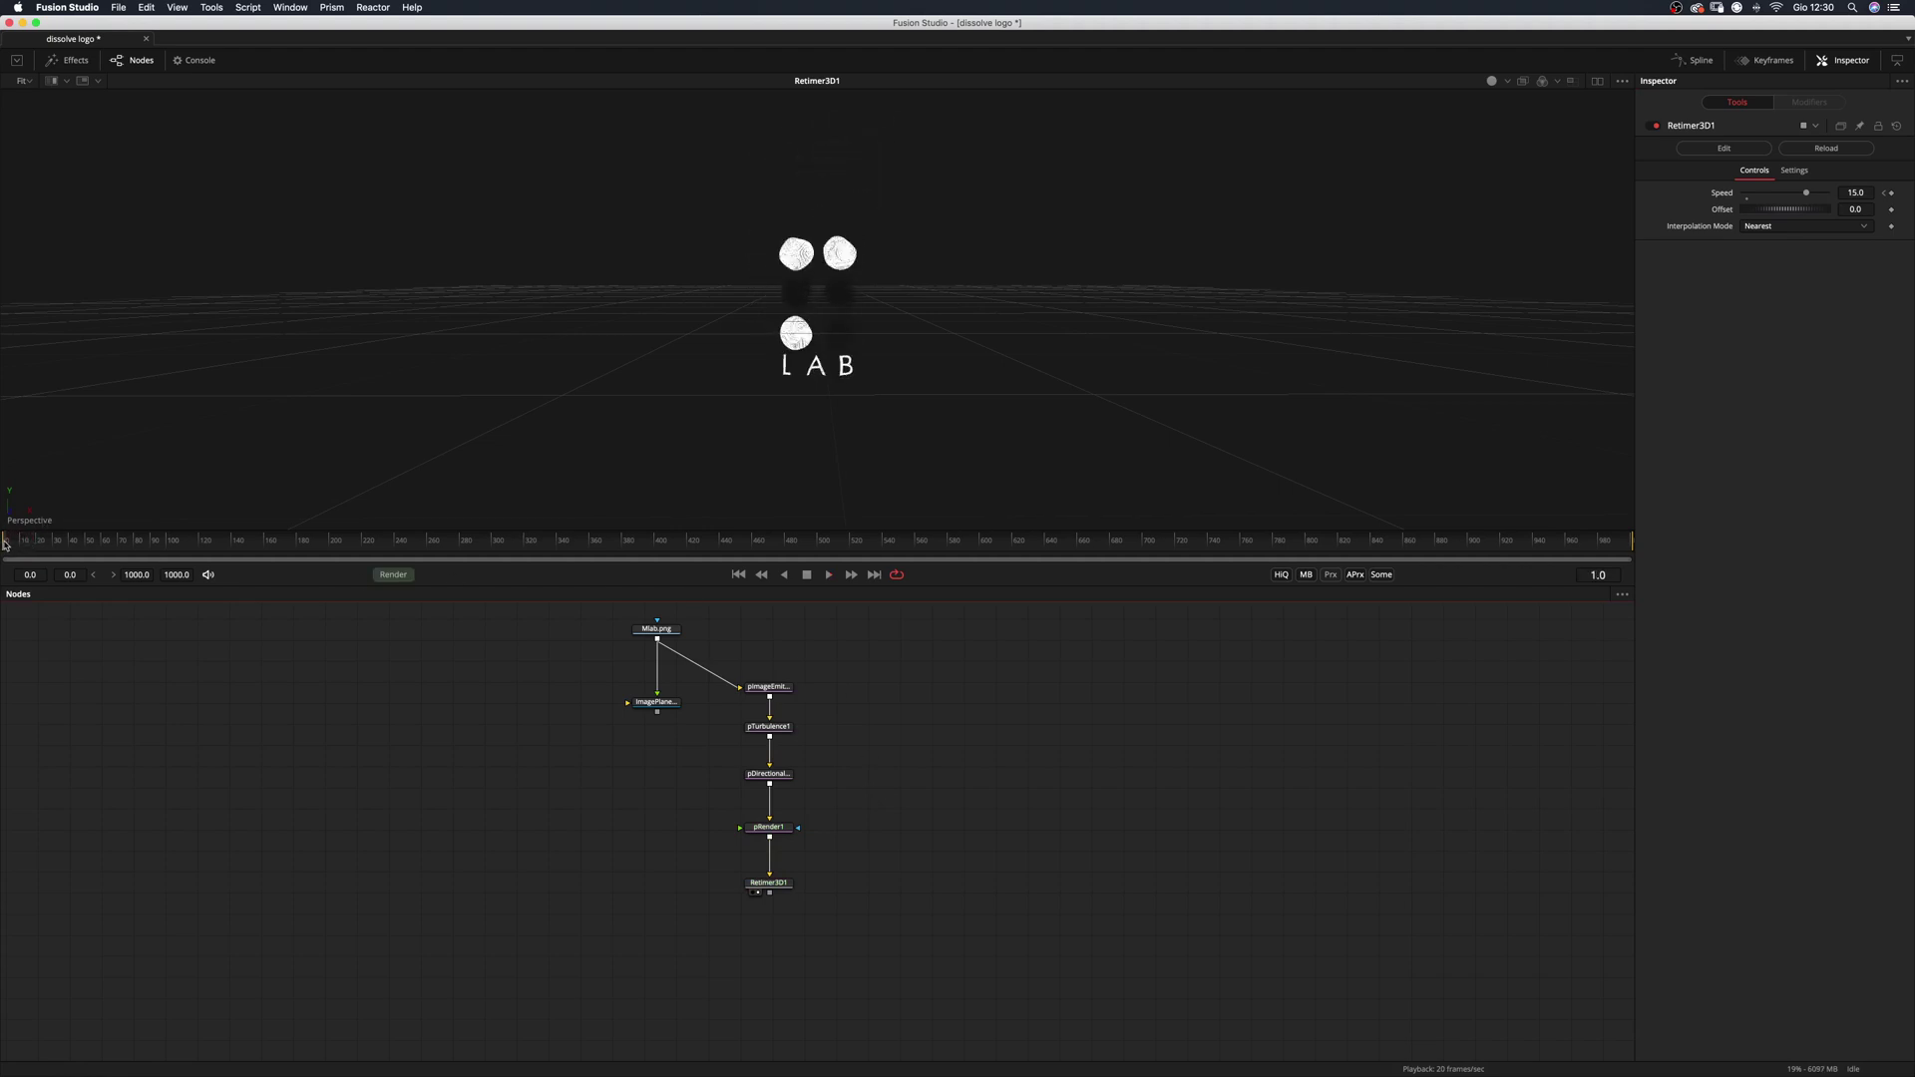
left_click_drag(5, 542, 18, 545)
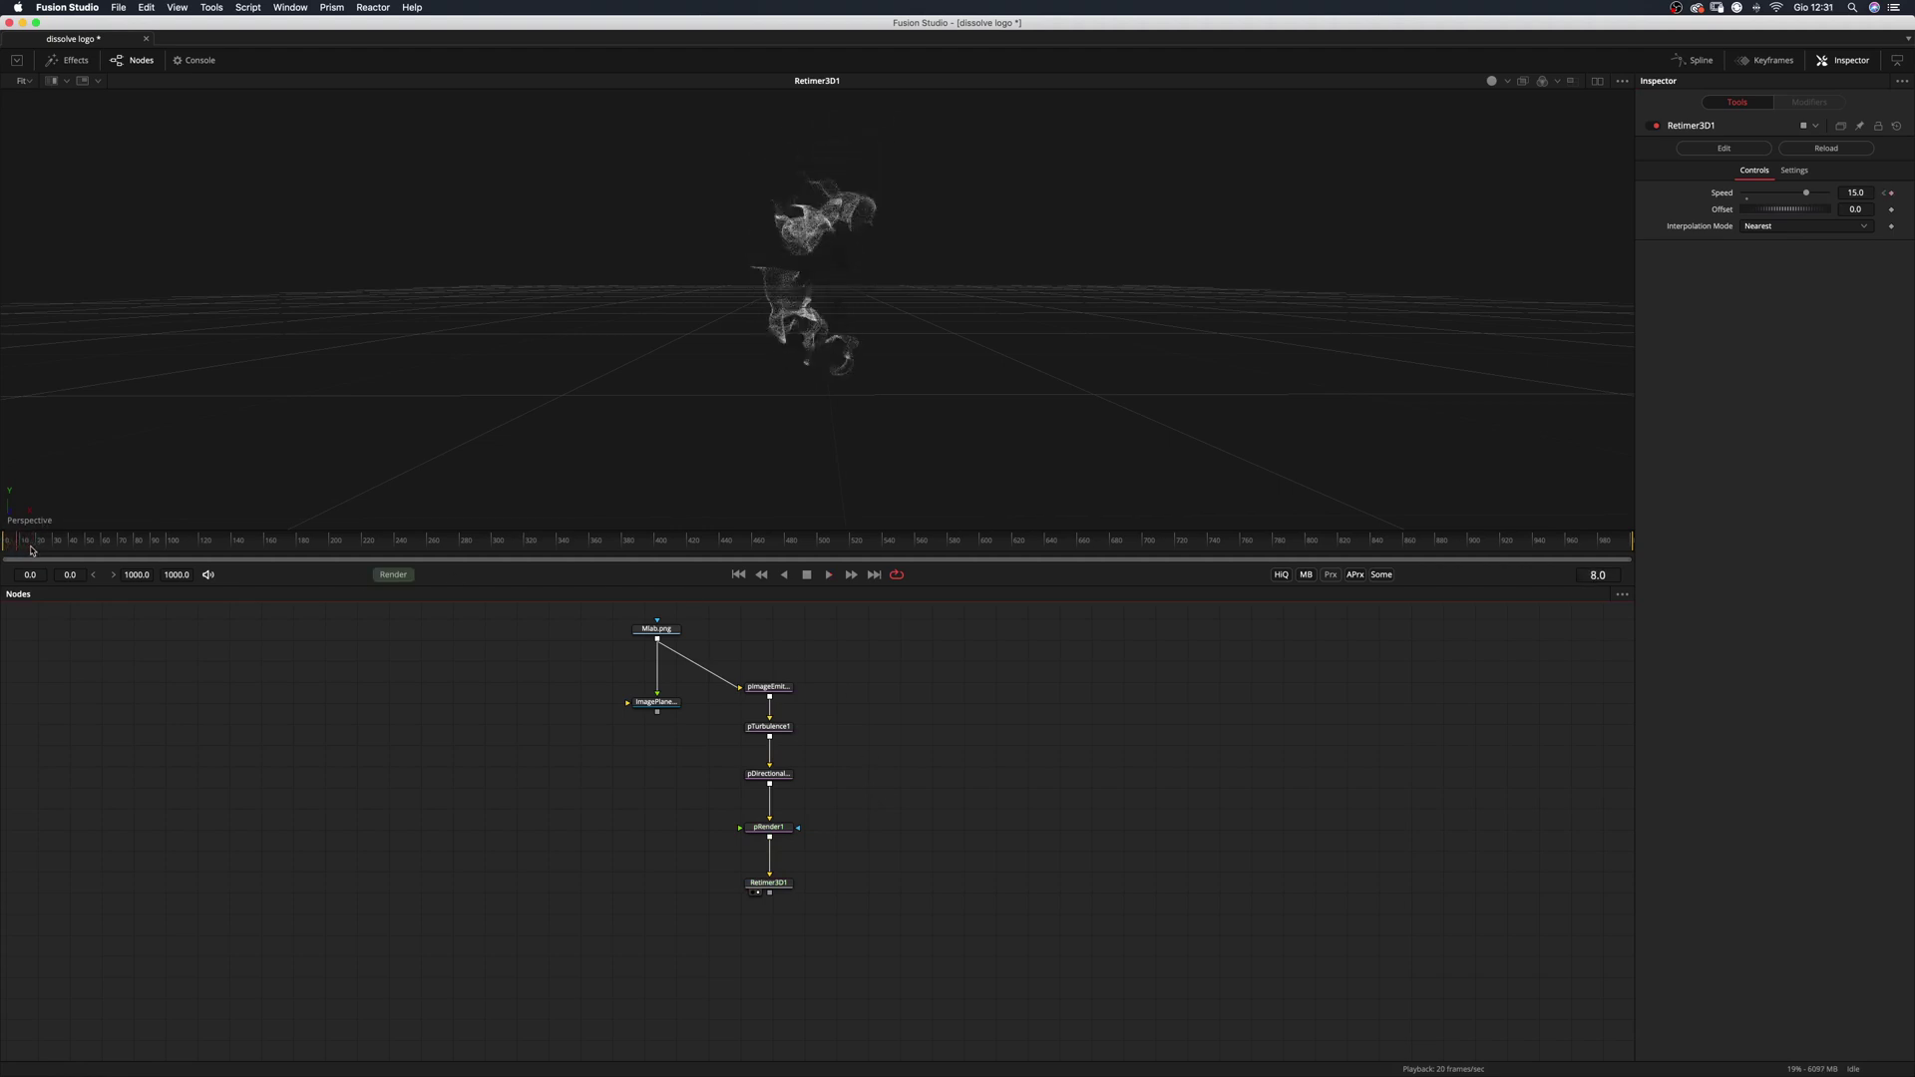
left_click(1749, 198)
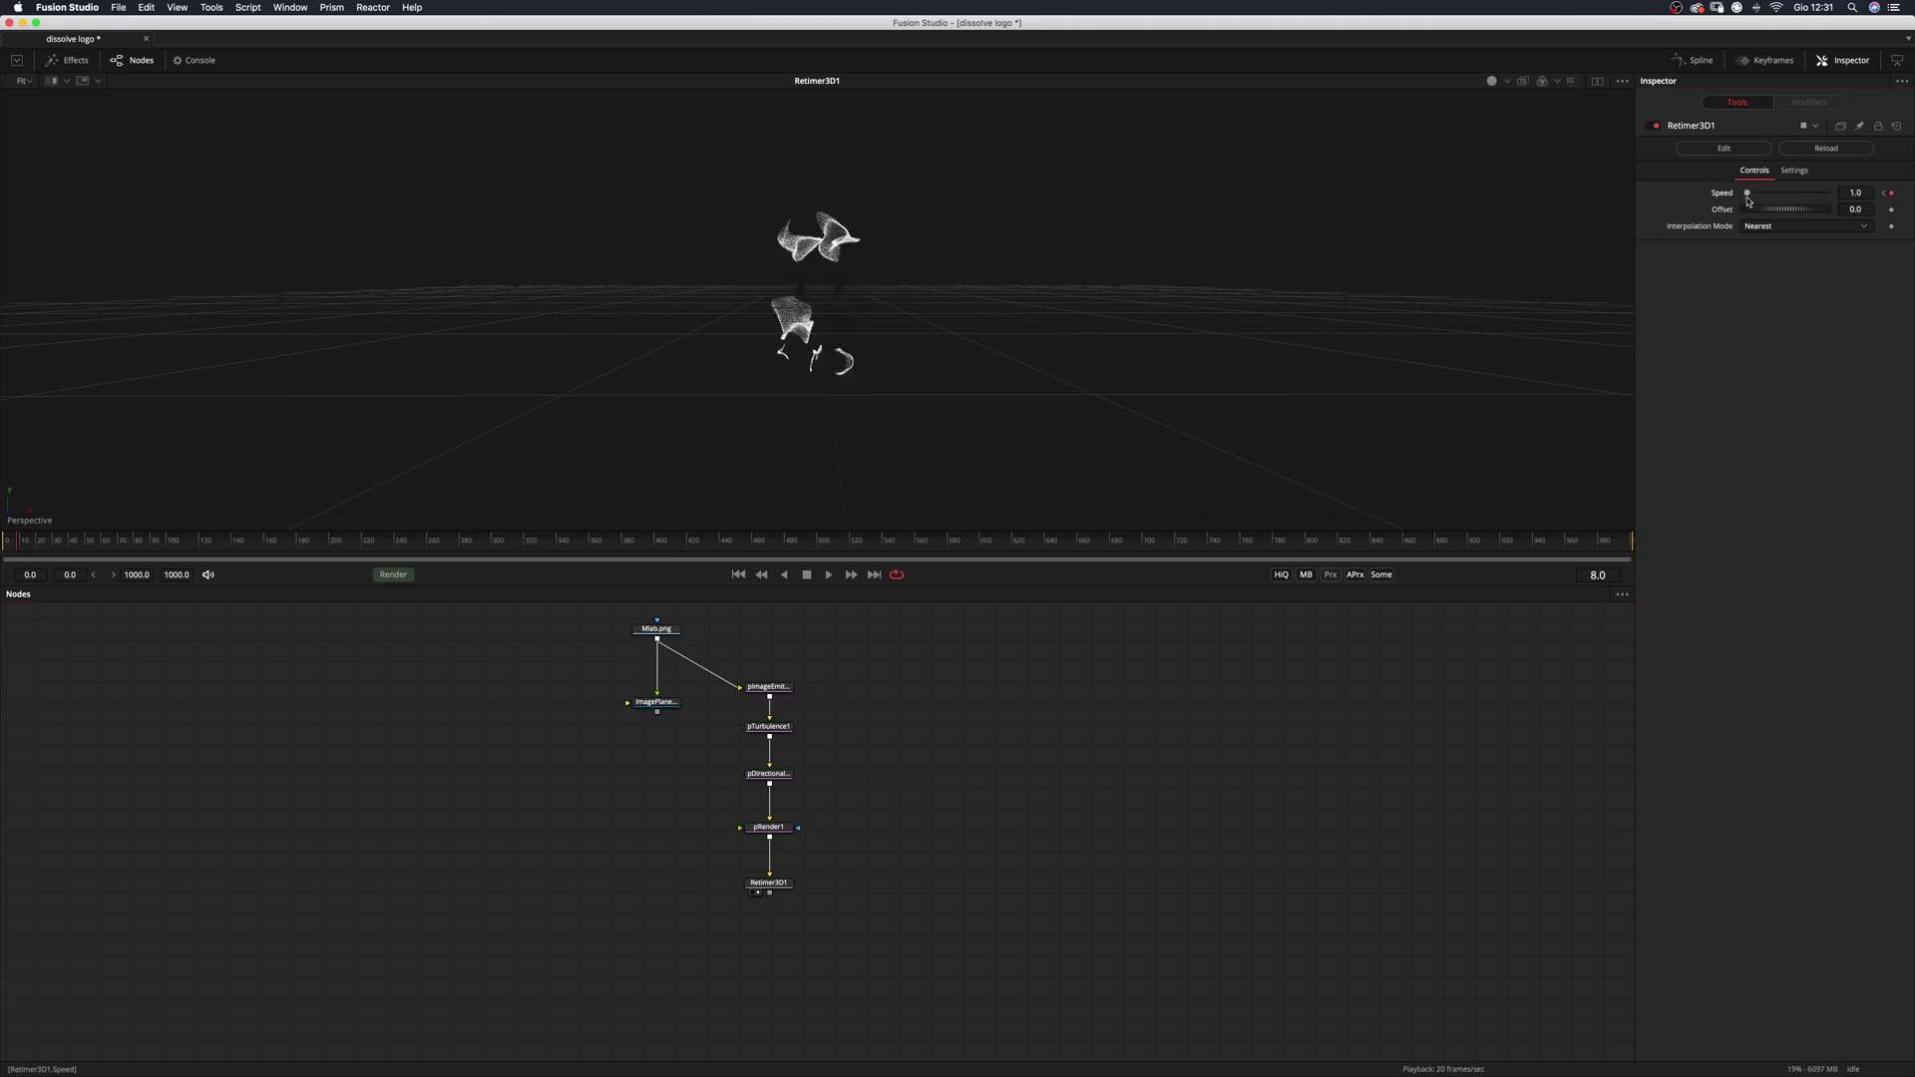
Open the spline editor, limit it to the selected tool, and display Retimer3D1's Speed curve.
left_click(1700, 61)
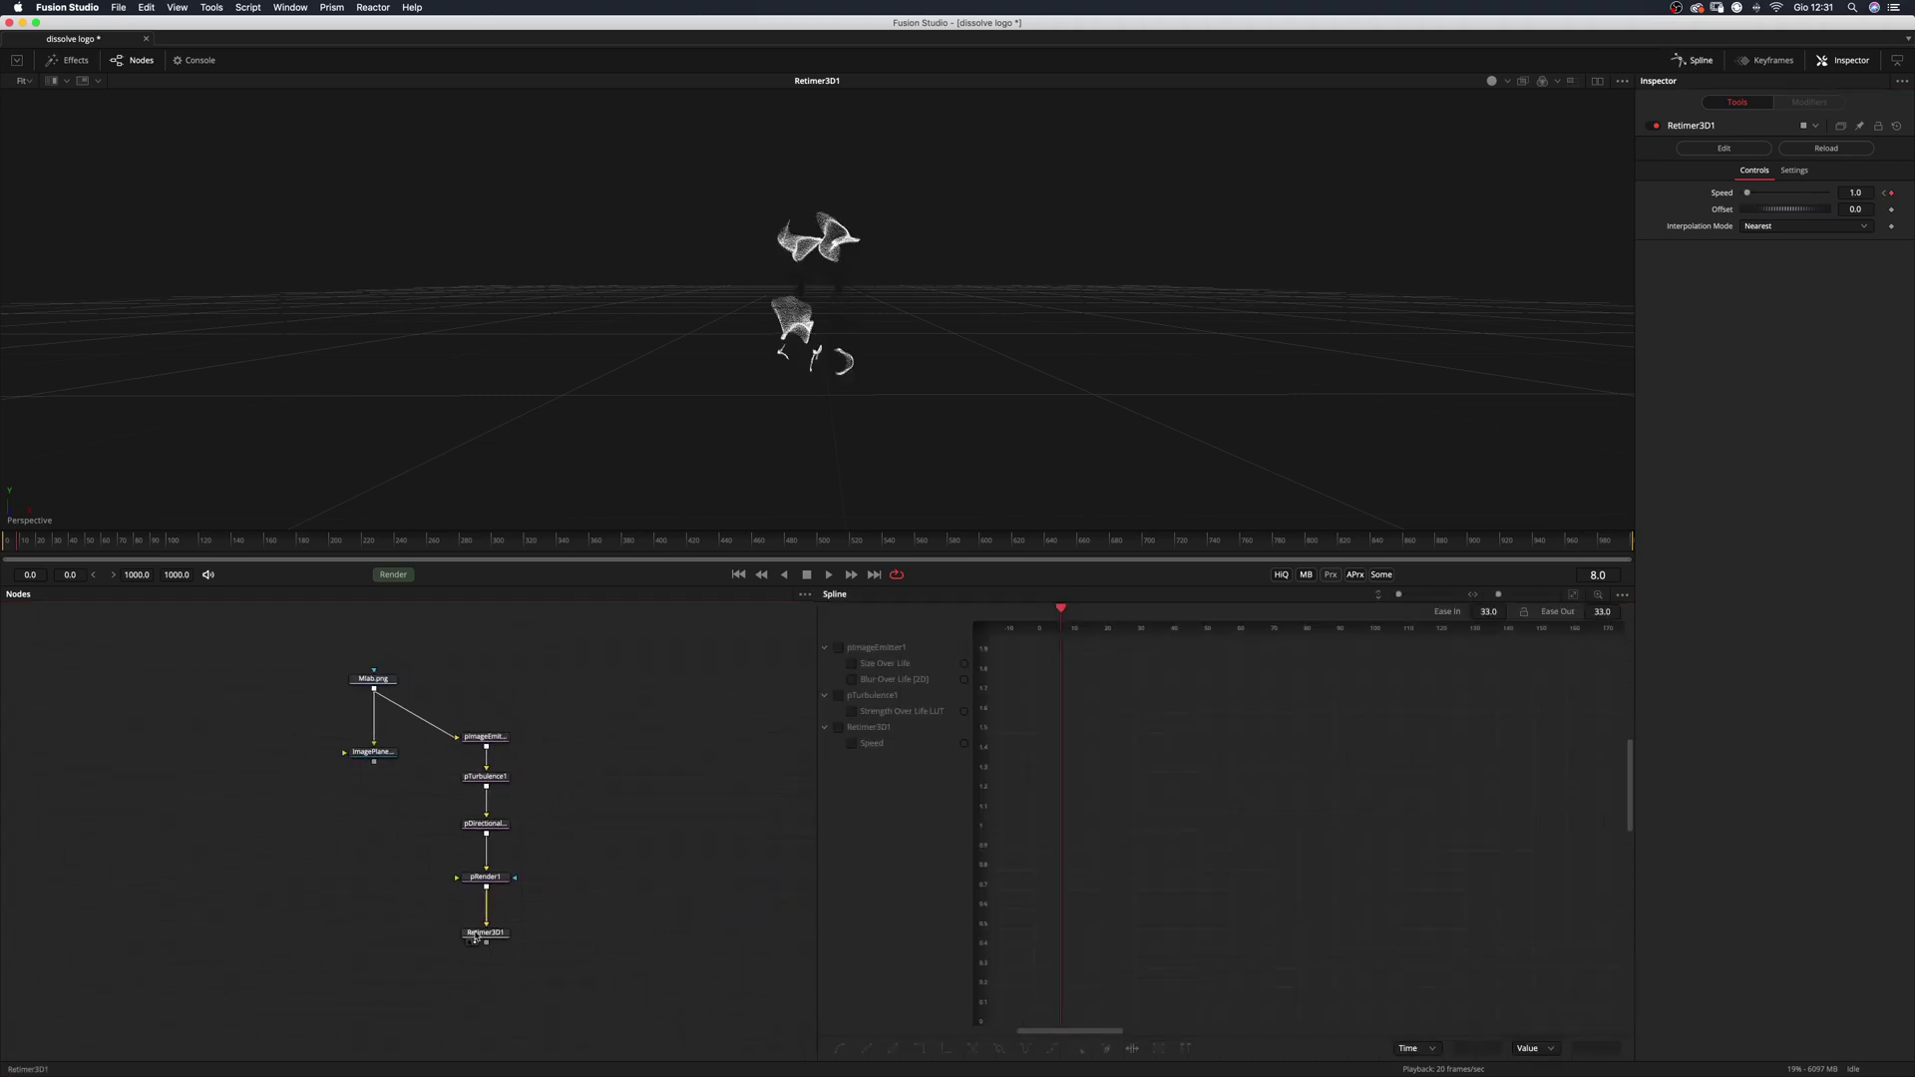
left_click(484, 932)
left_click(1623, 596)
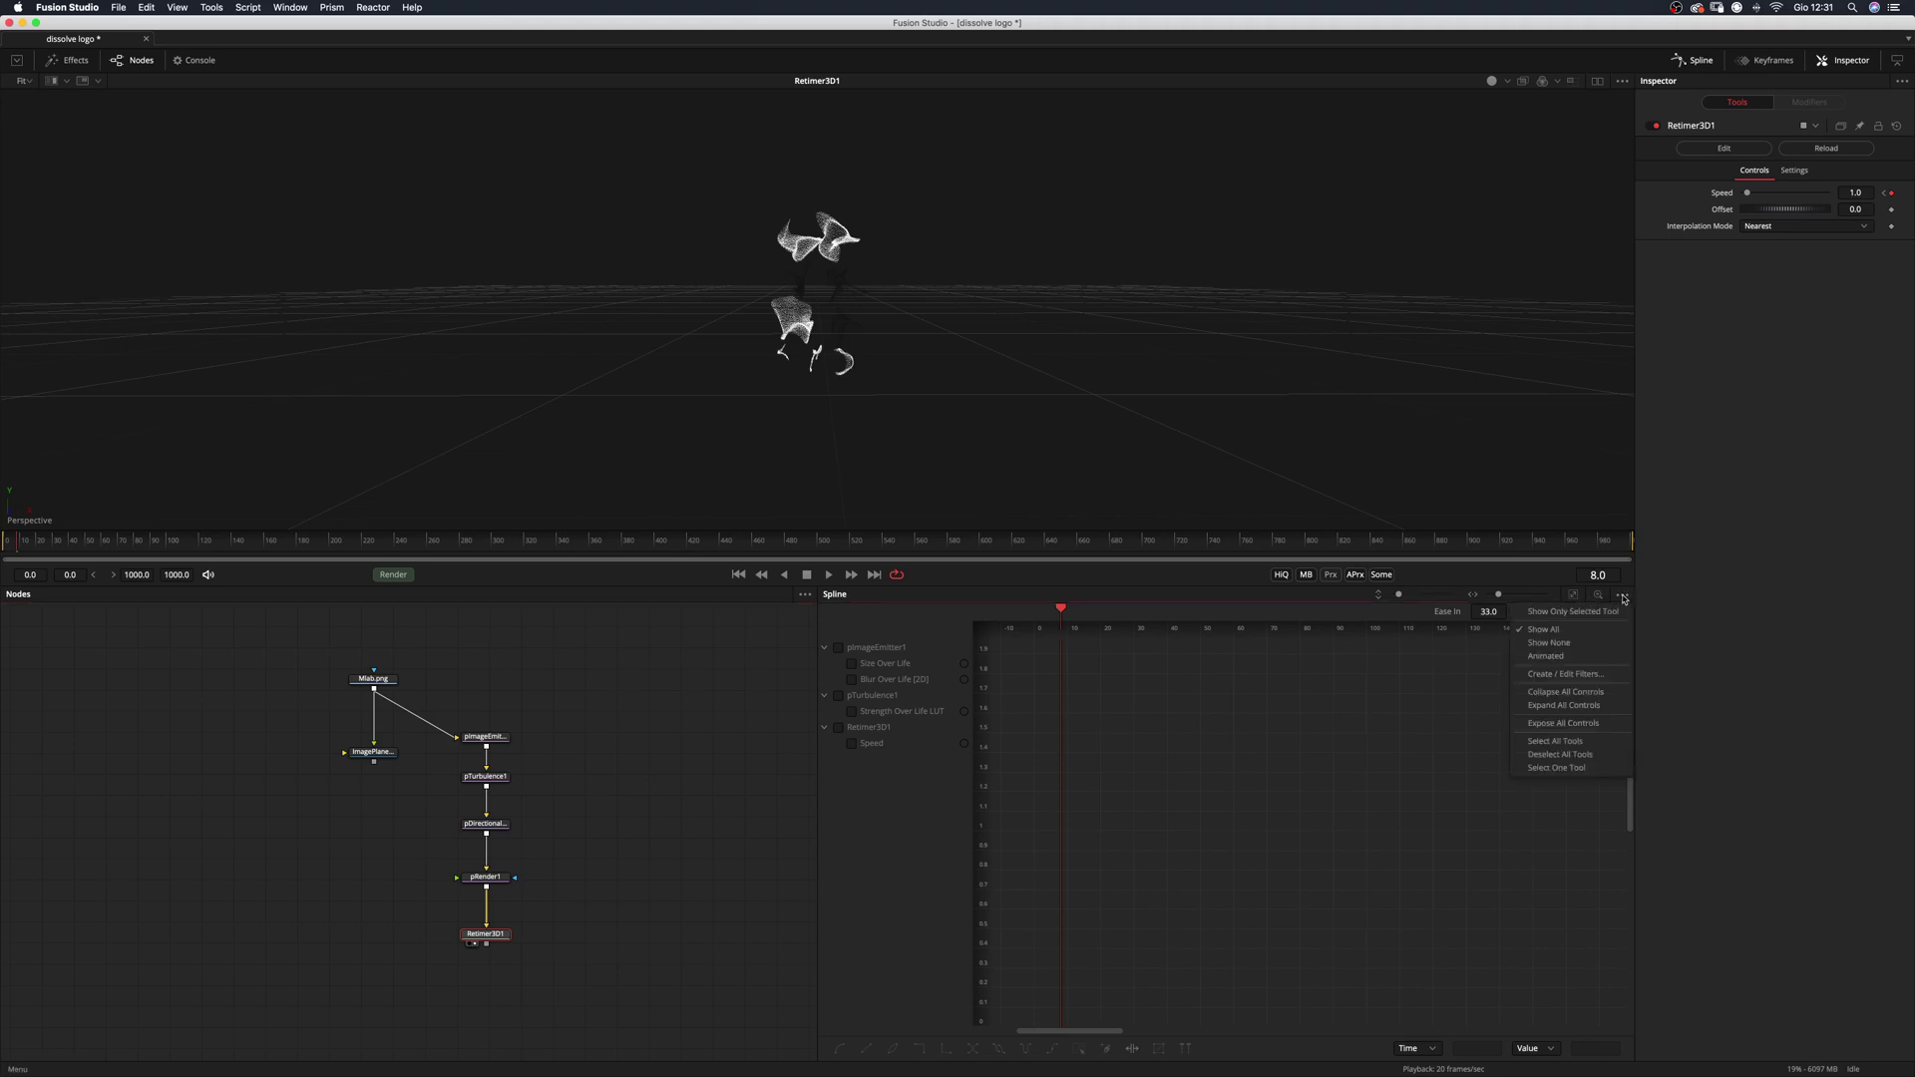
left_click(1568, 612)
left_click(494, 933)
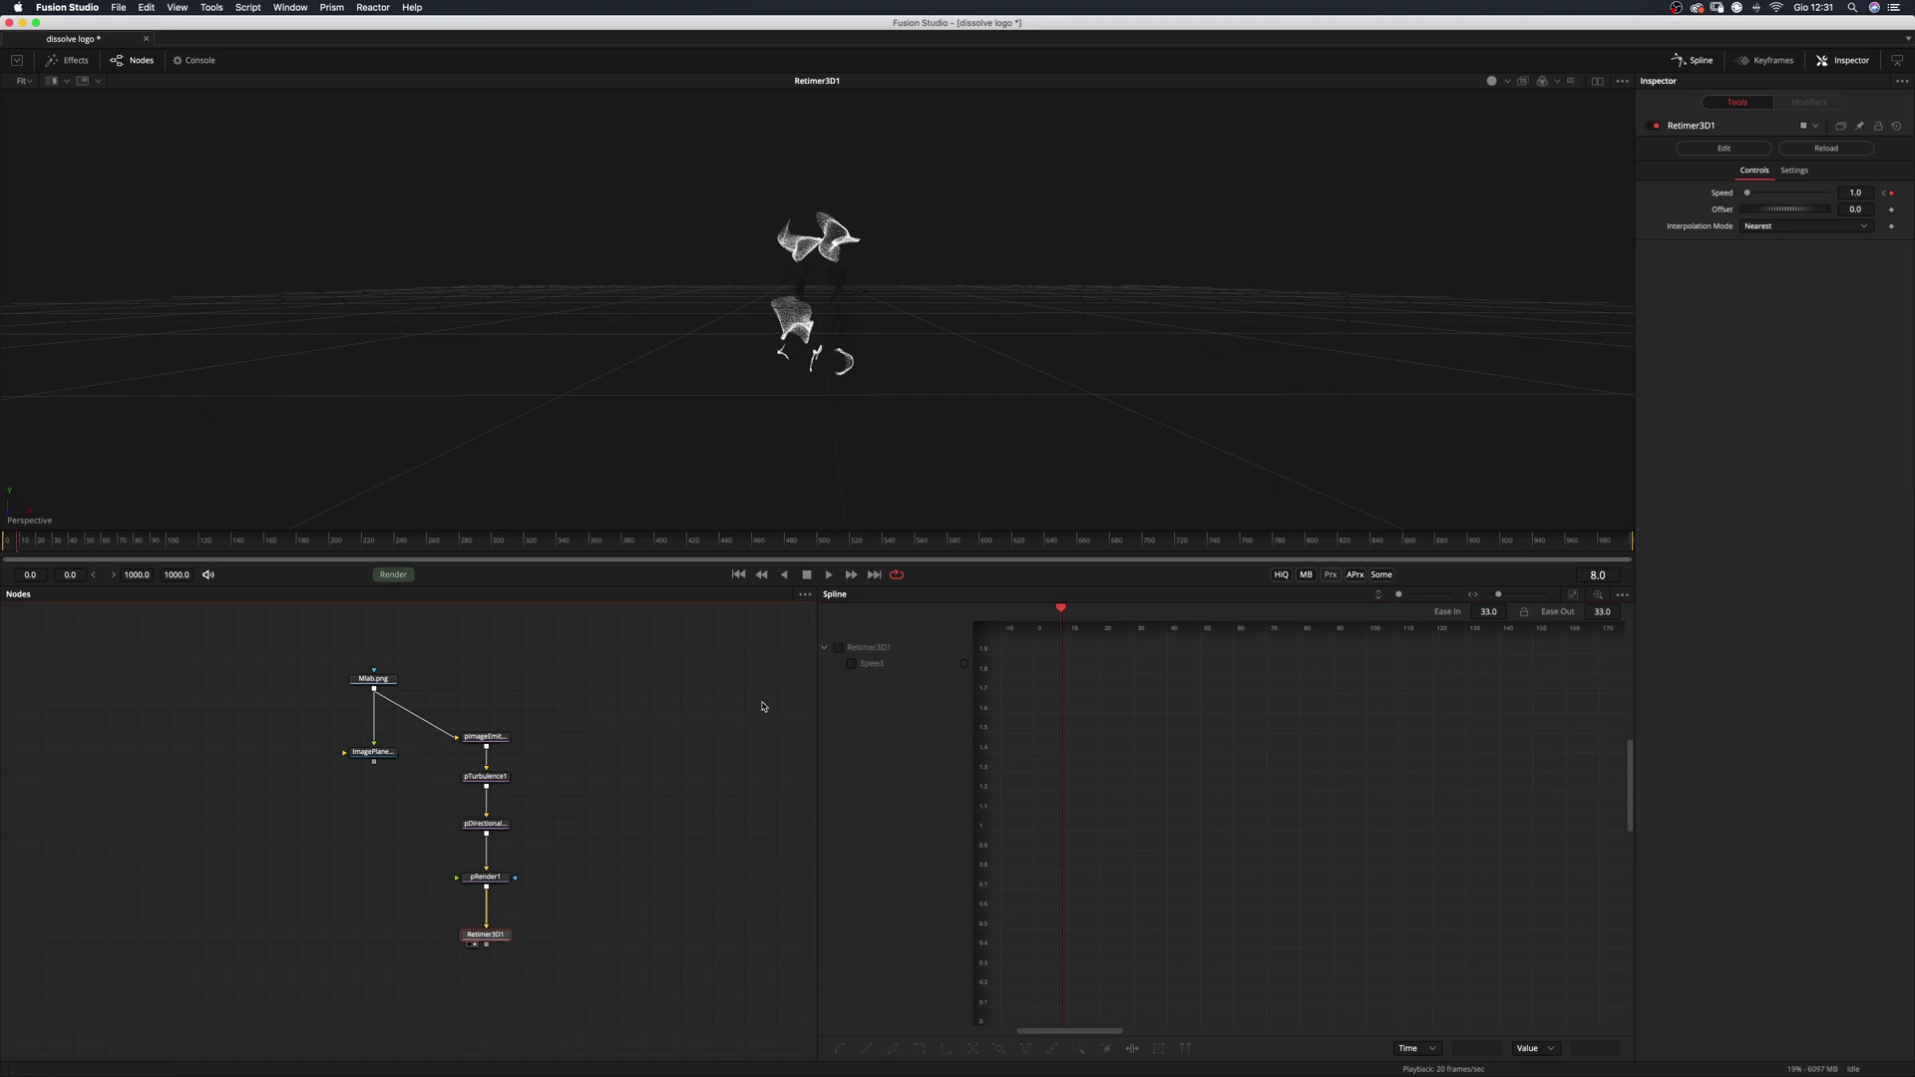
left_click(873, 650)
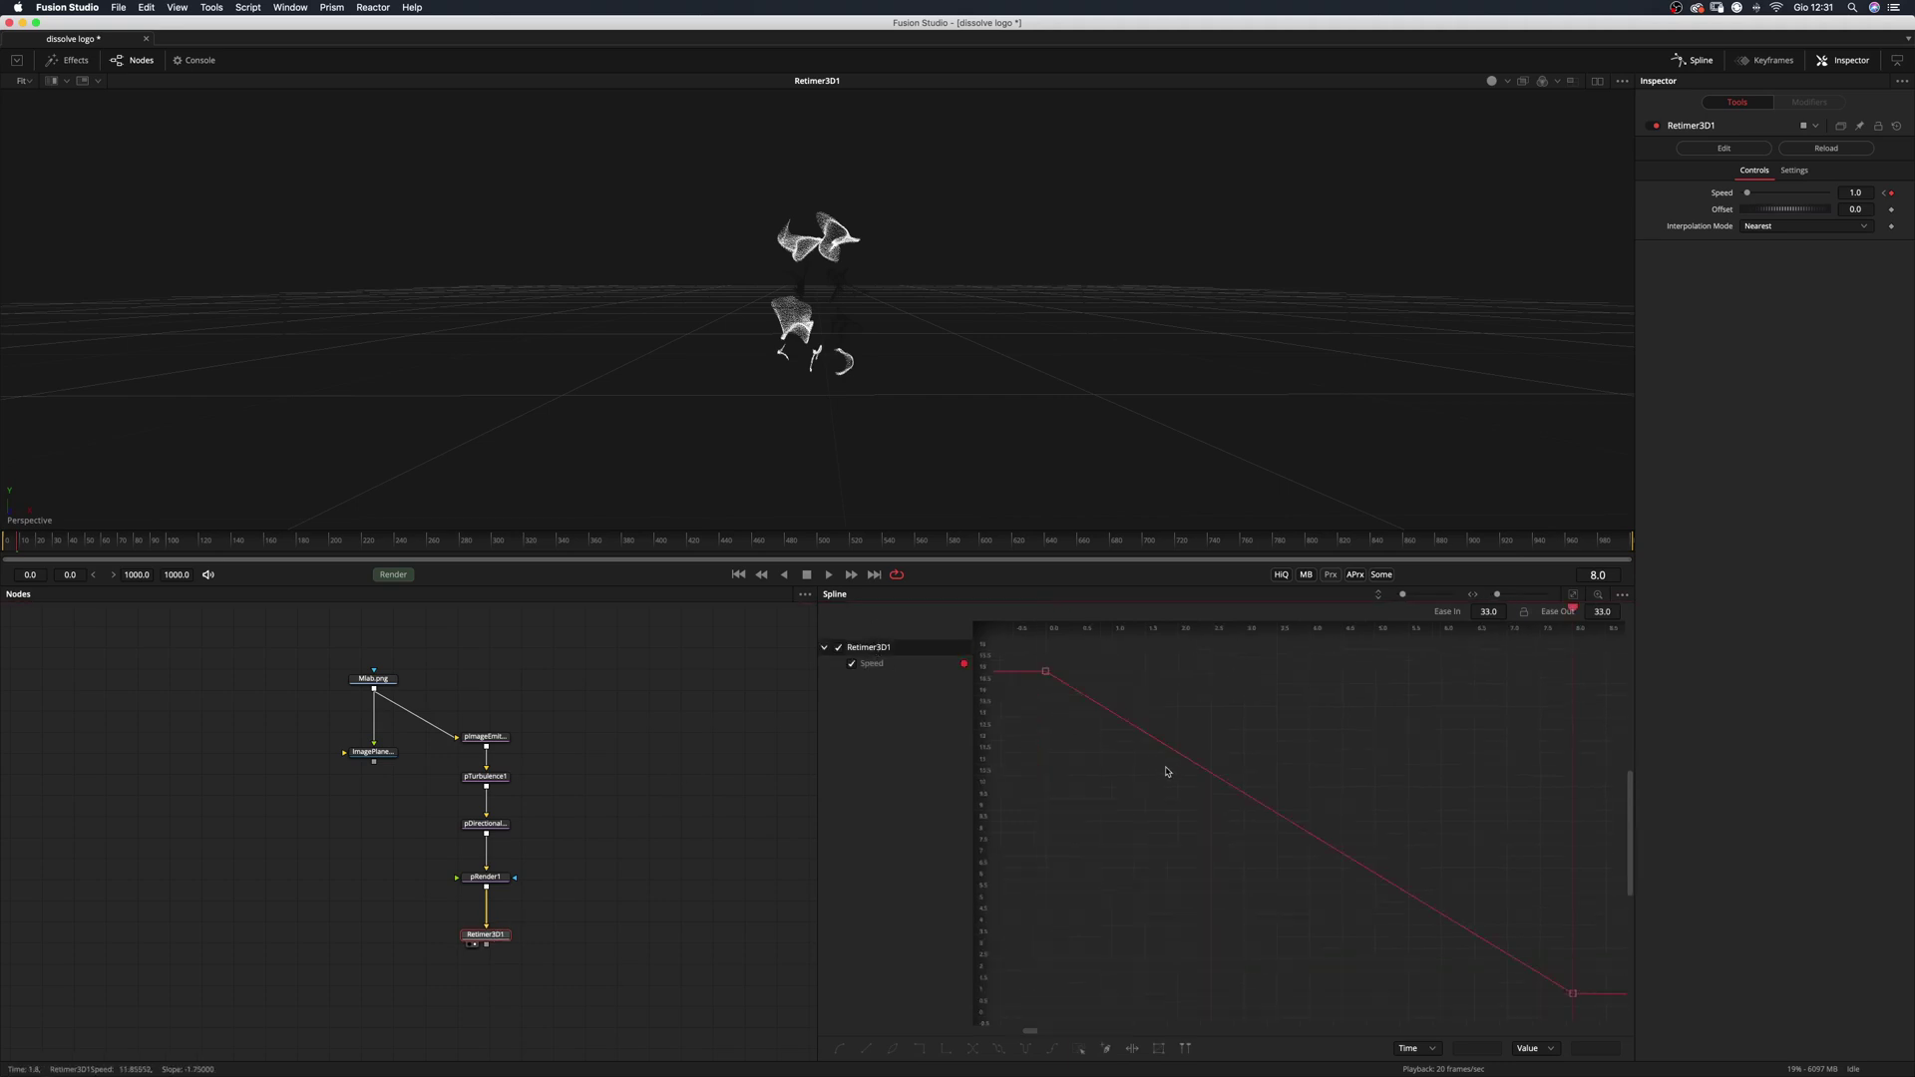
Set the time of the last keyframe on Retimer3D1's Speed curve to frame 20.
mouse_move(1386, 769)
left_mouse_down()
mouse_move(1176, 795)
mouse_move(1231, 817)
mouse_move(1358, 747)
left_mouse_up()
left_click_drag(1046, 706, 1483, 972)
left_click_drag(1521, 860, 1436, 972)
left_click(1479, 1048)
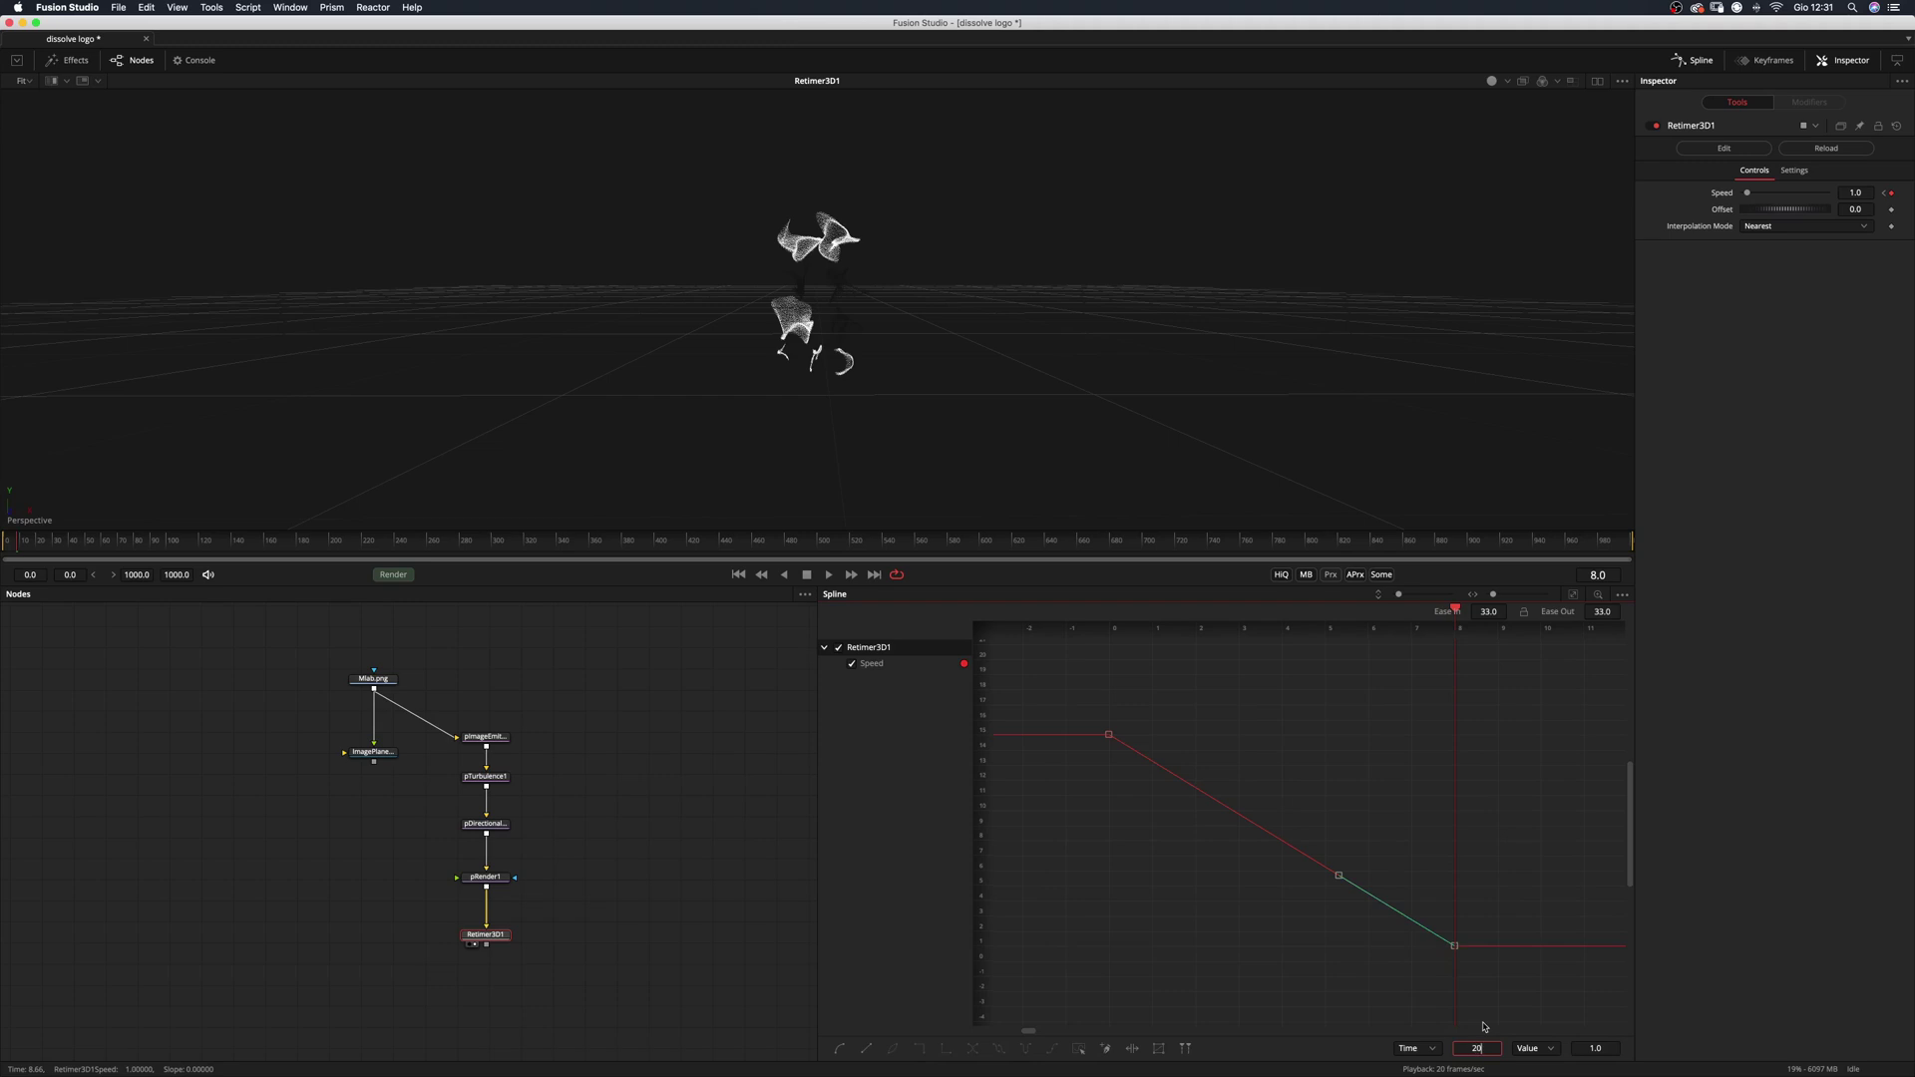
type("20")
key("Return")
scroll(1146, 872, "down", 2)
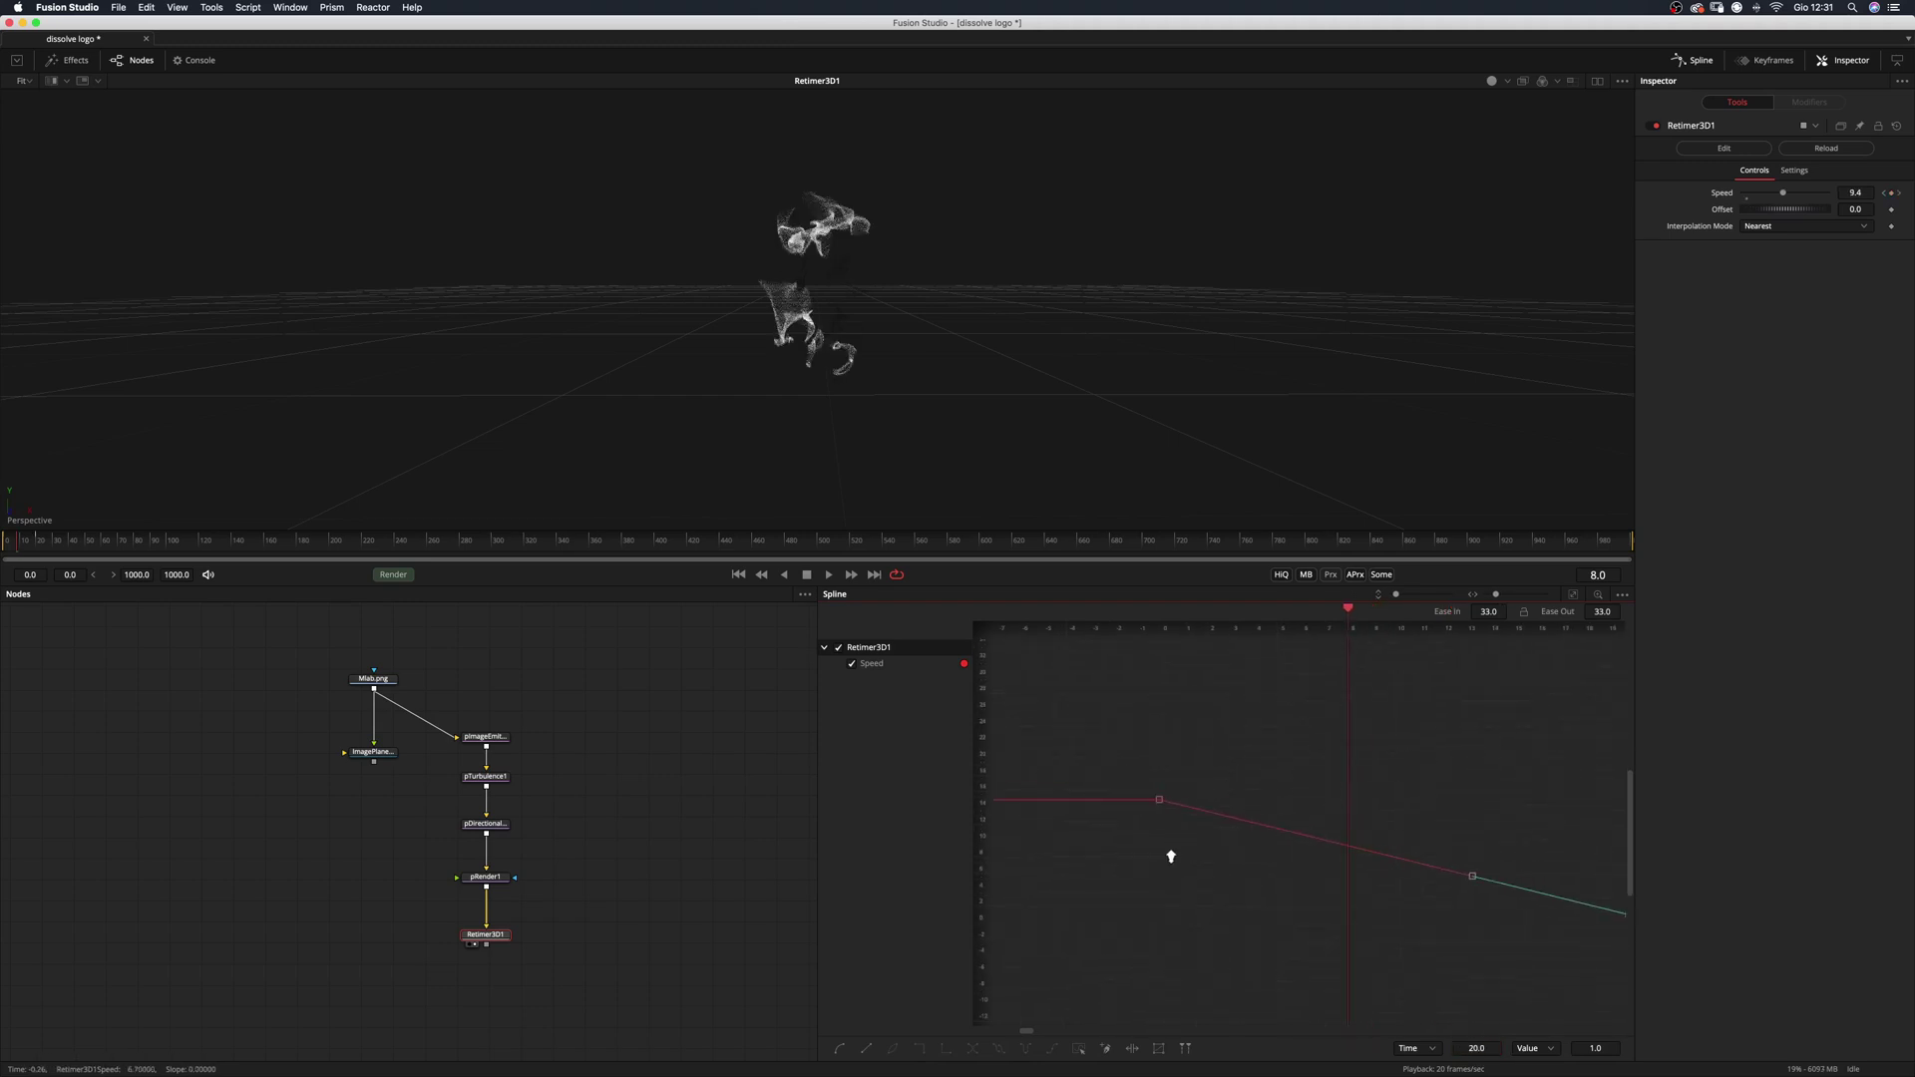
Smooth both Speed keyframes and set their ease in to 53.3 and ease out to 32.9.
left_click_drag(1235, 745, 1095, 826)
scroll(1272, 782, "down", 3)
left_click_drag(1124, 735, 1526, 951)
key("shift+s")
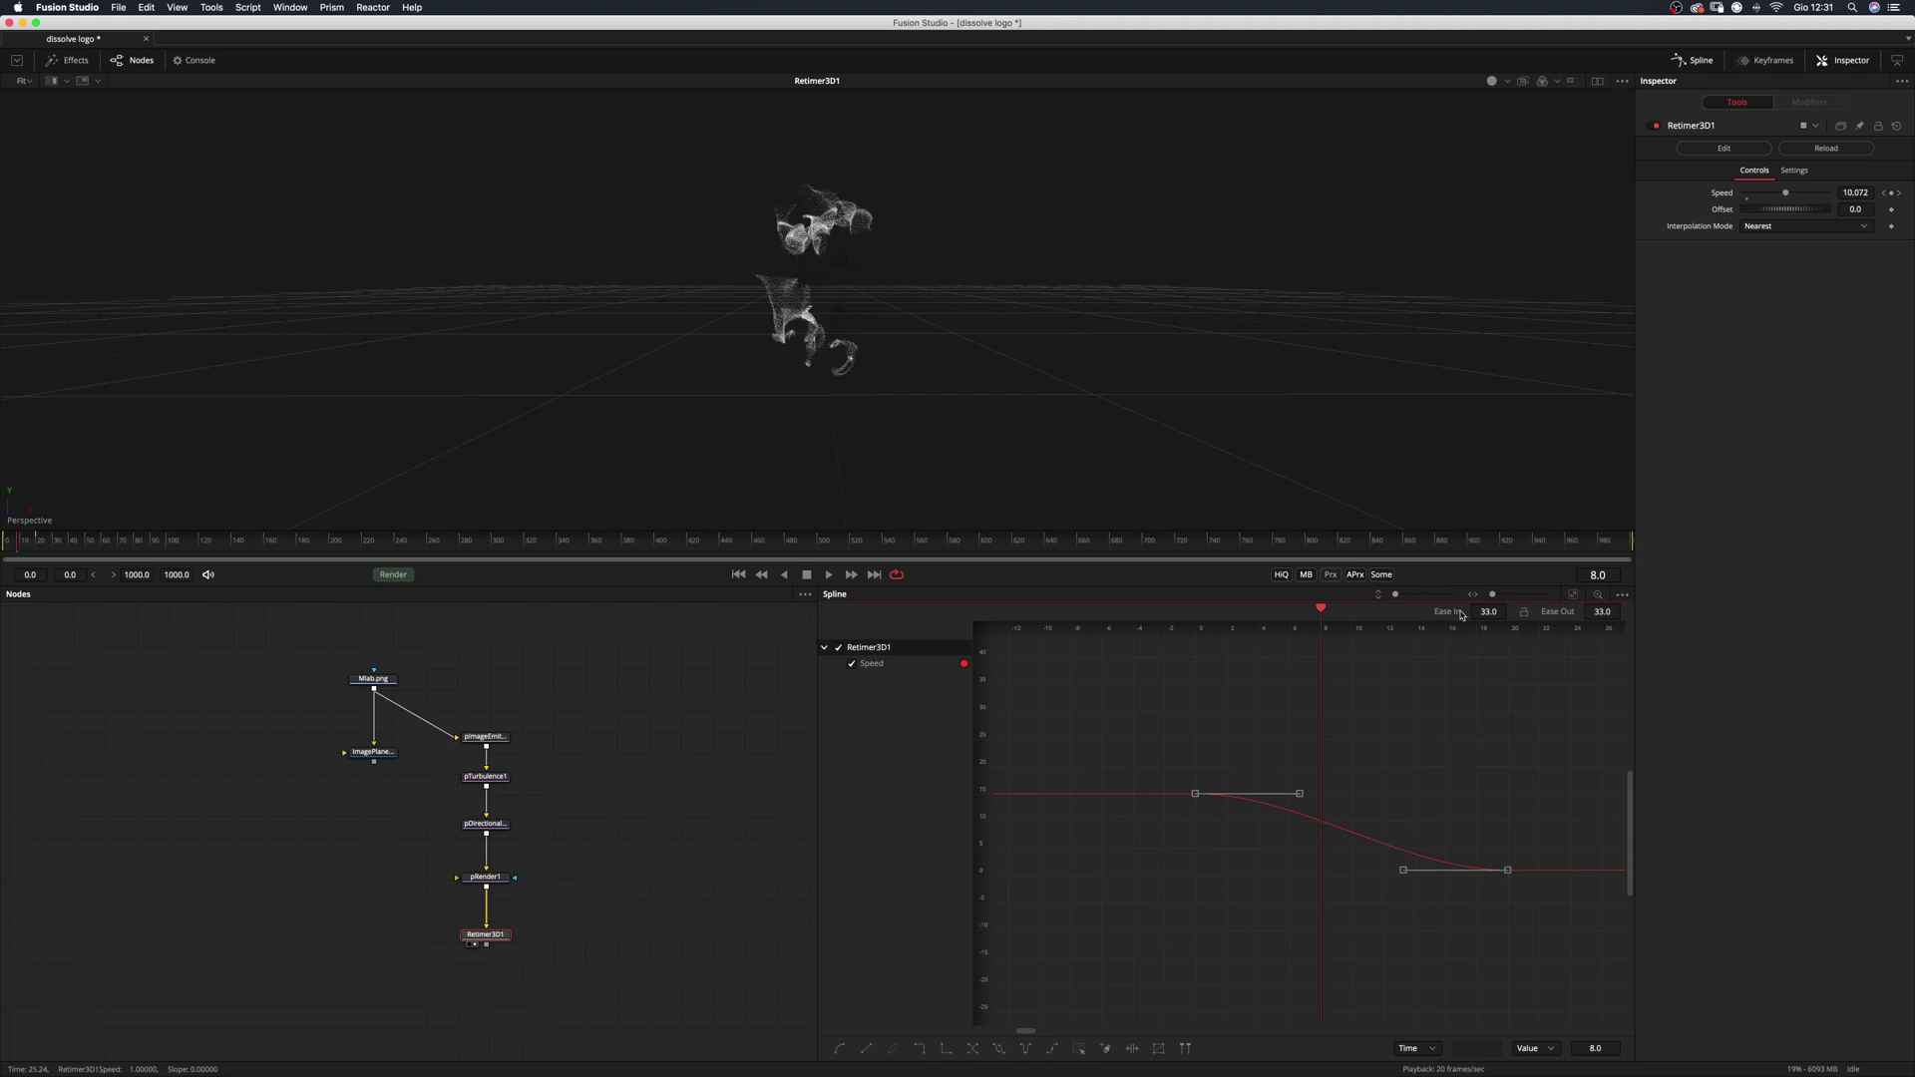
left_click_drag(1493, 612, 1601, 611)
Replay the retimed dissolve from the first frame to check the eased speed change.
left_click(738, 575)
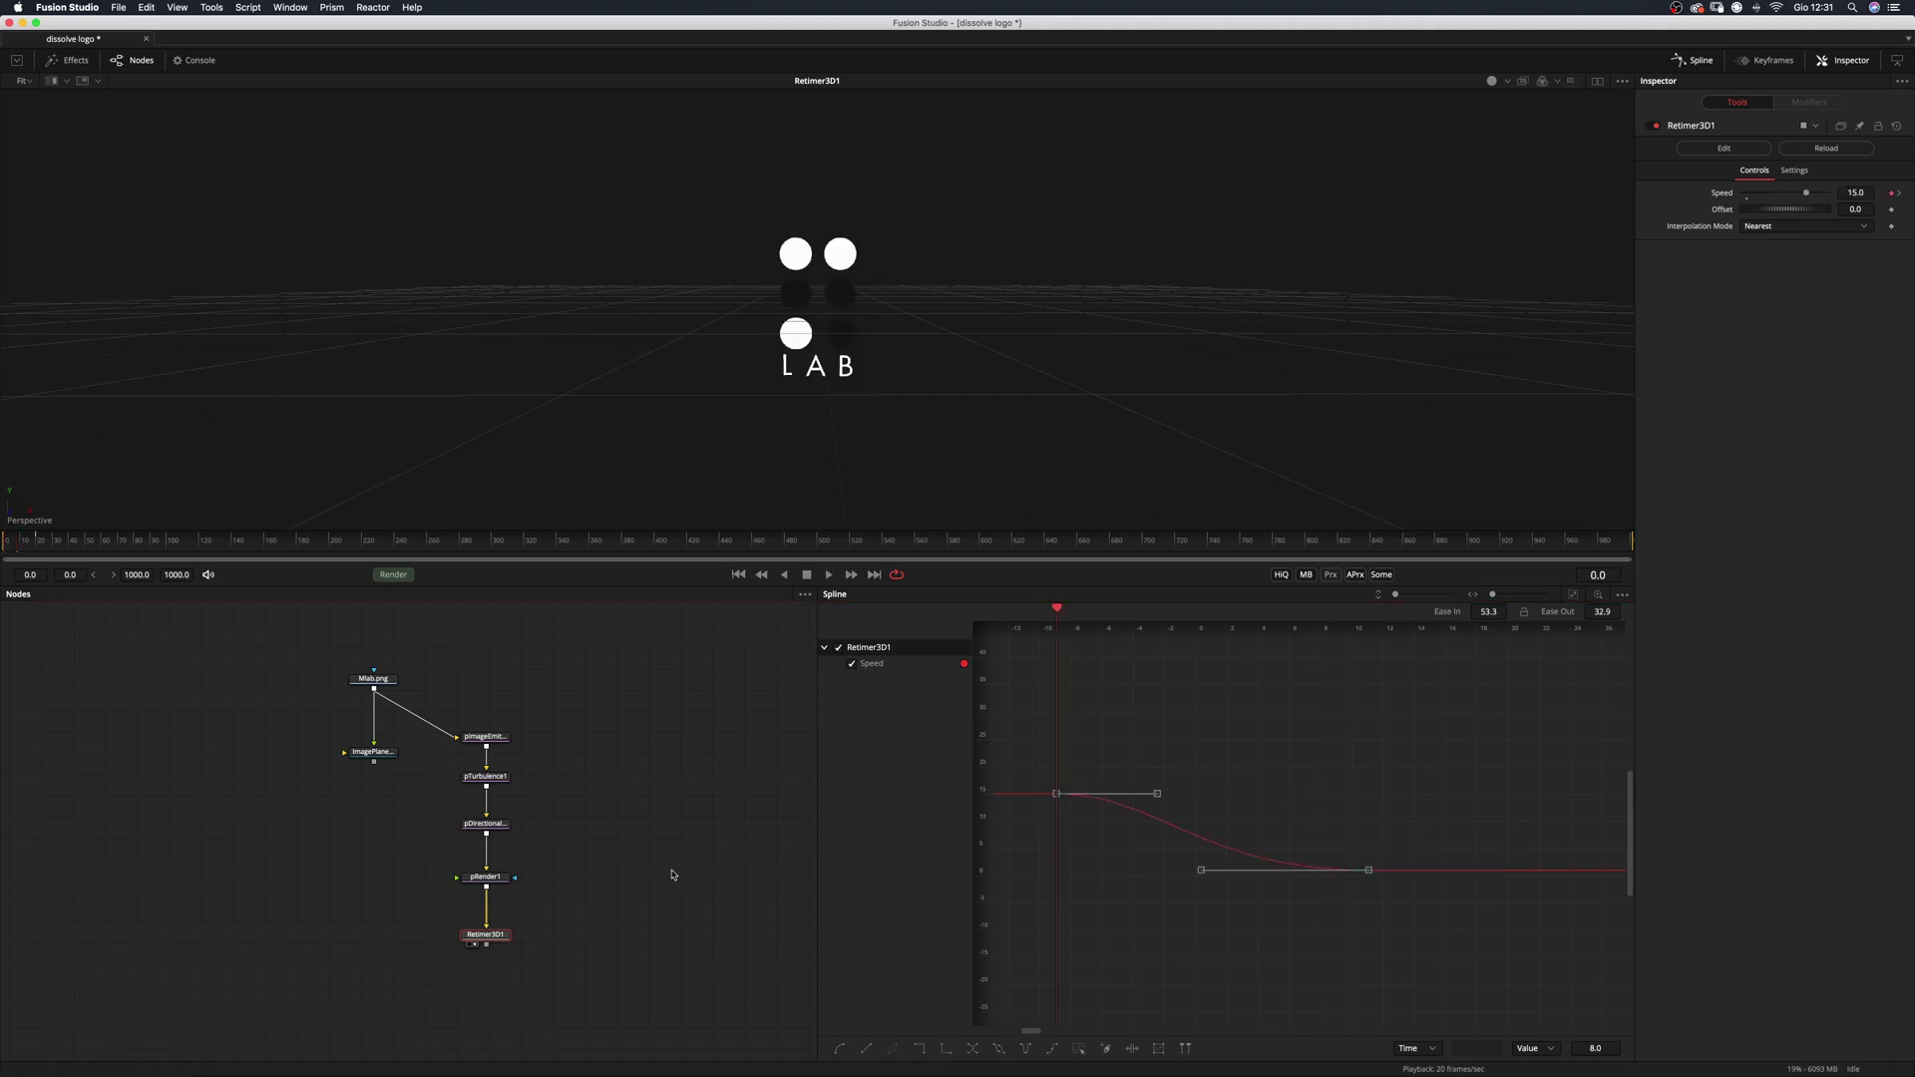
key("space")
left_click(738, 575)
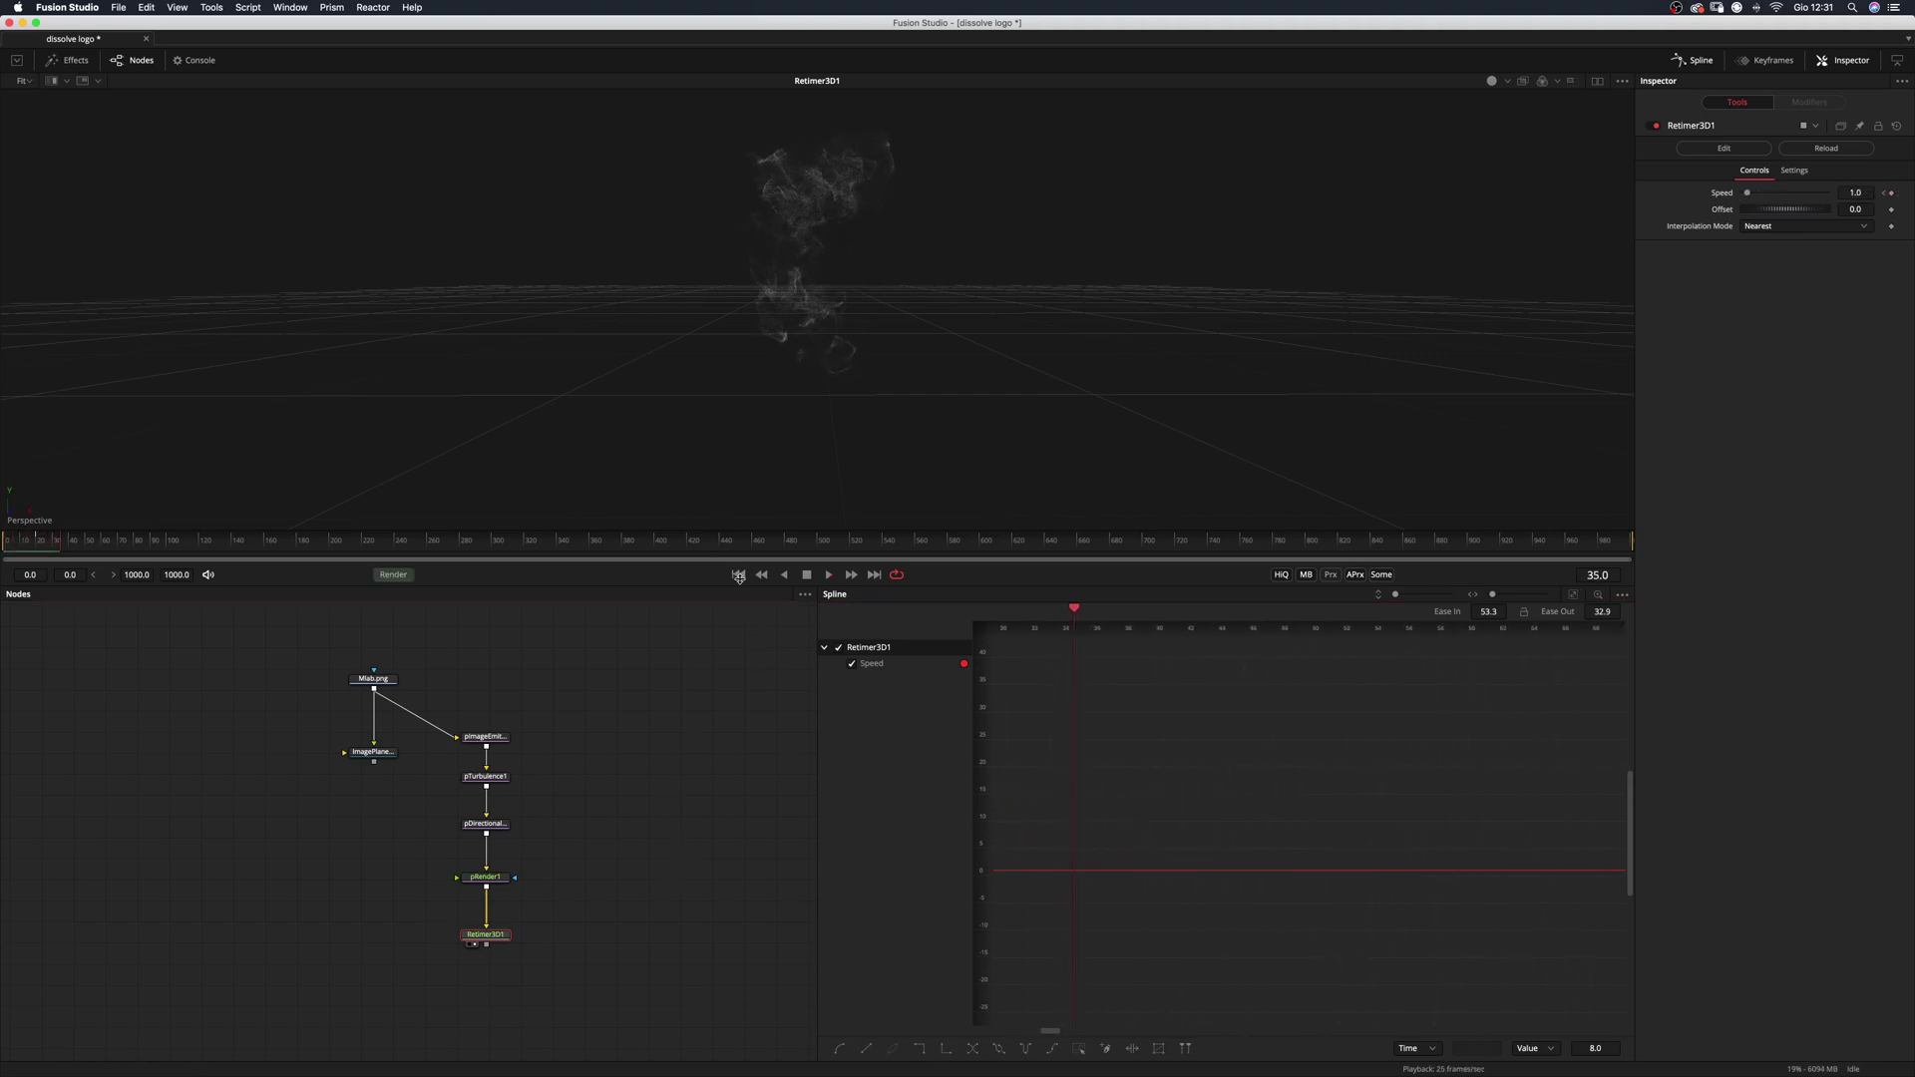
left_click(687, 797)
key("space")
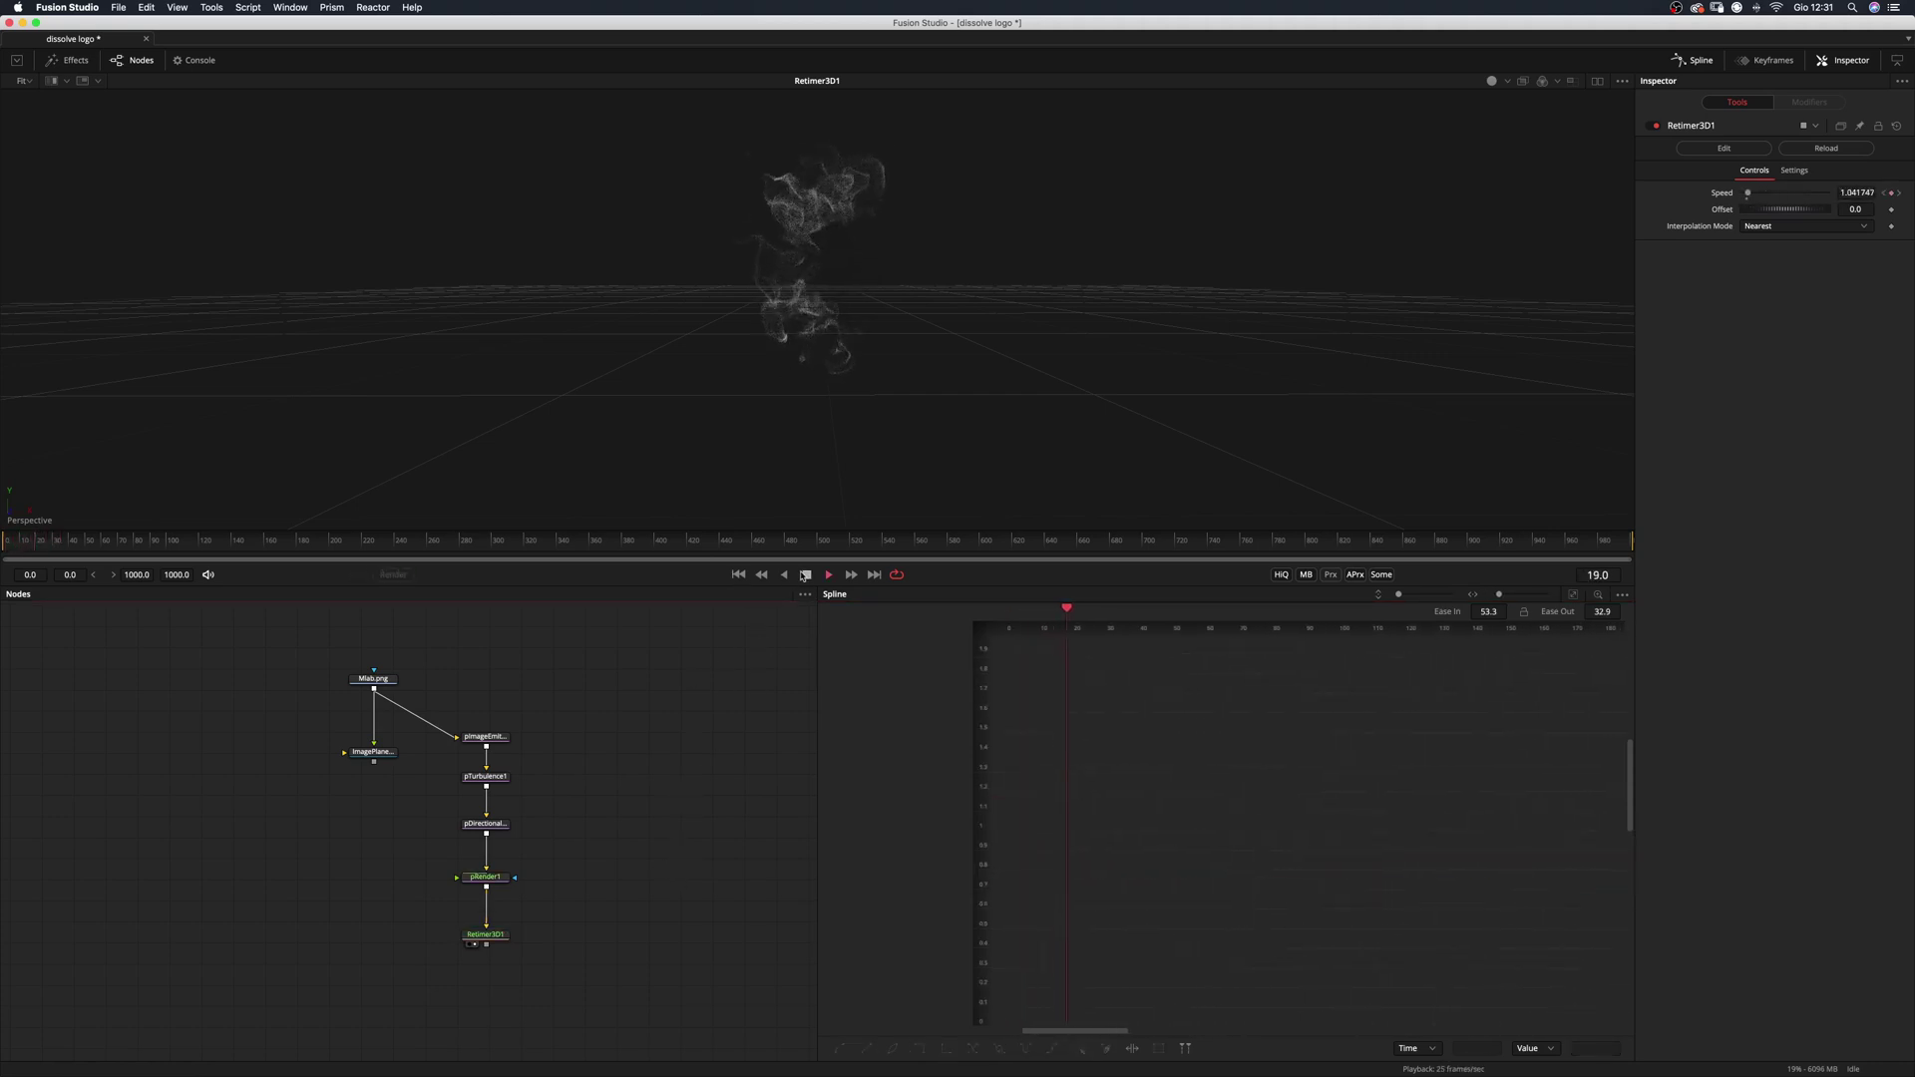
left_click(804, 575)
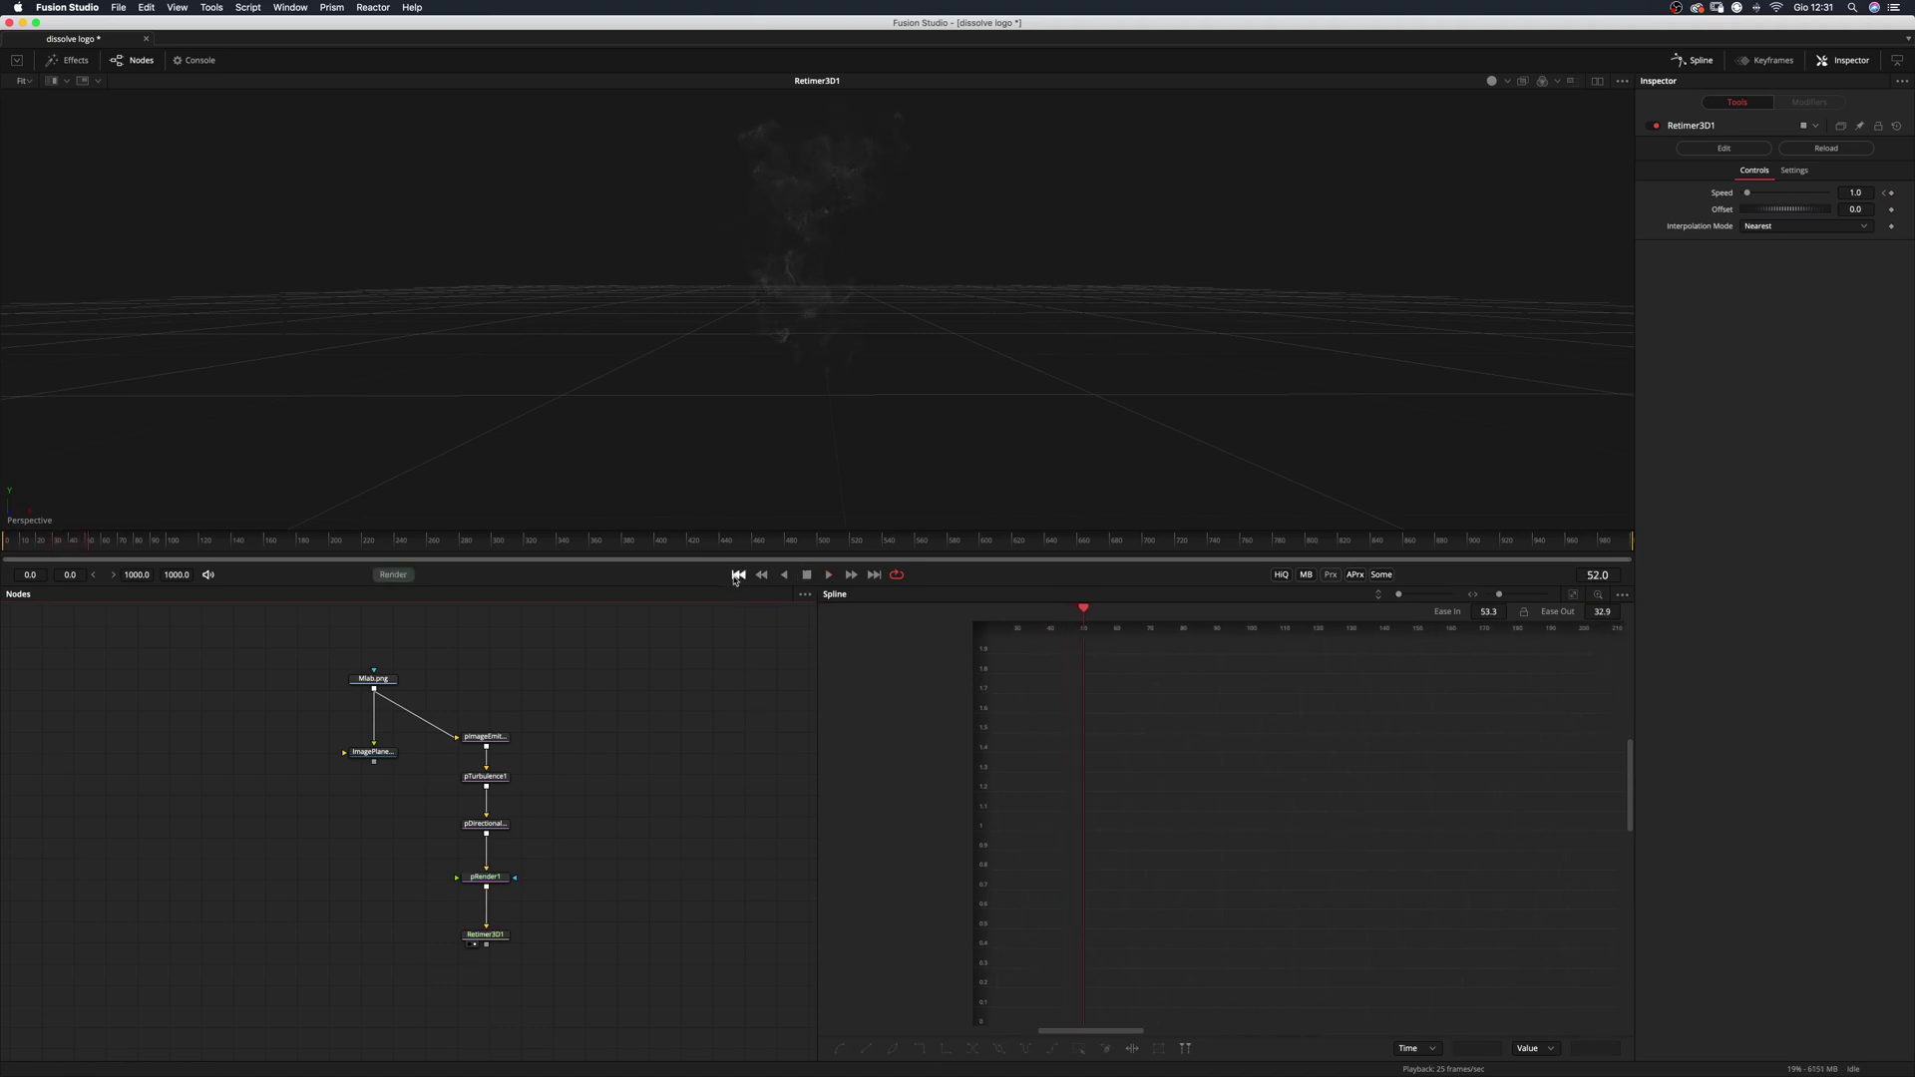
Add a Time Machine 3D node after Retimer3D1 and place it below in the node flow.
scroll(590, 812, "down", 2)
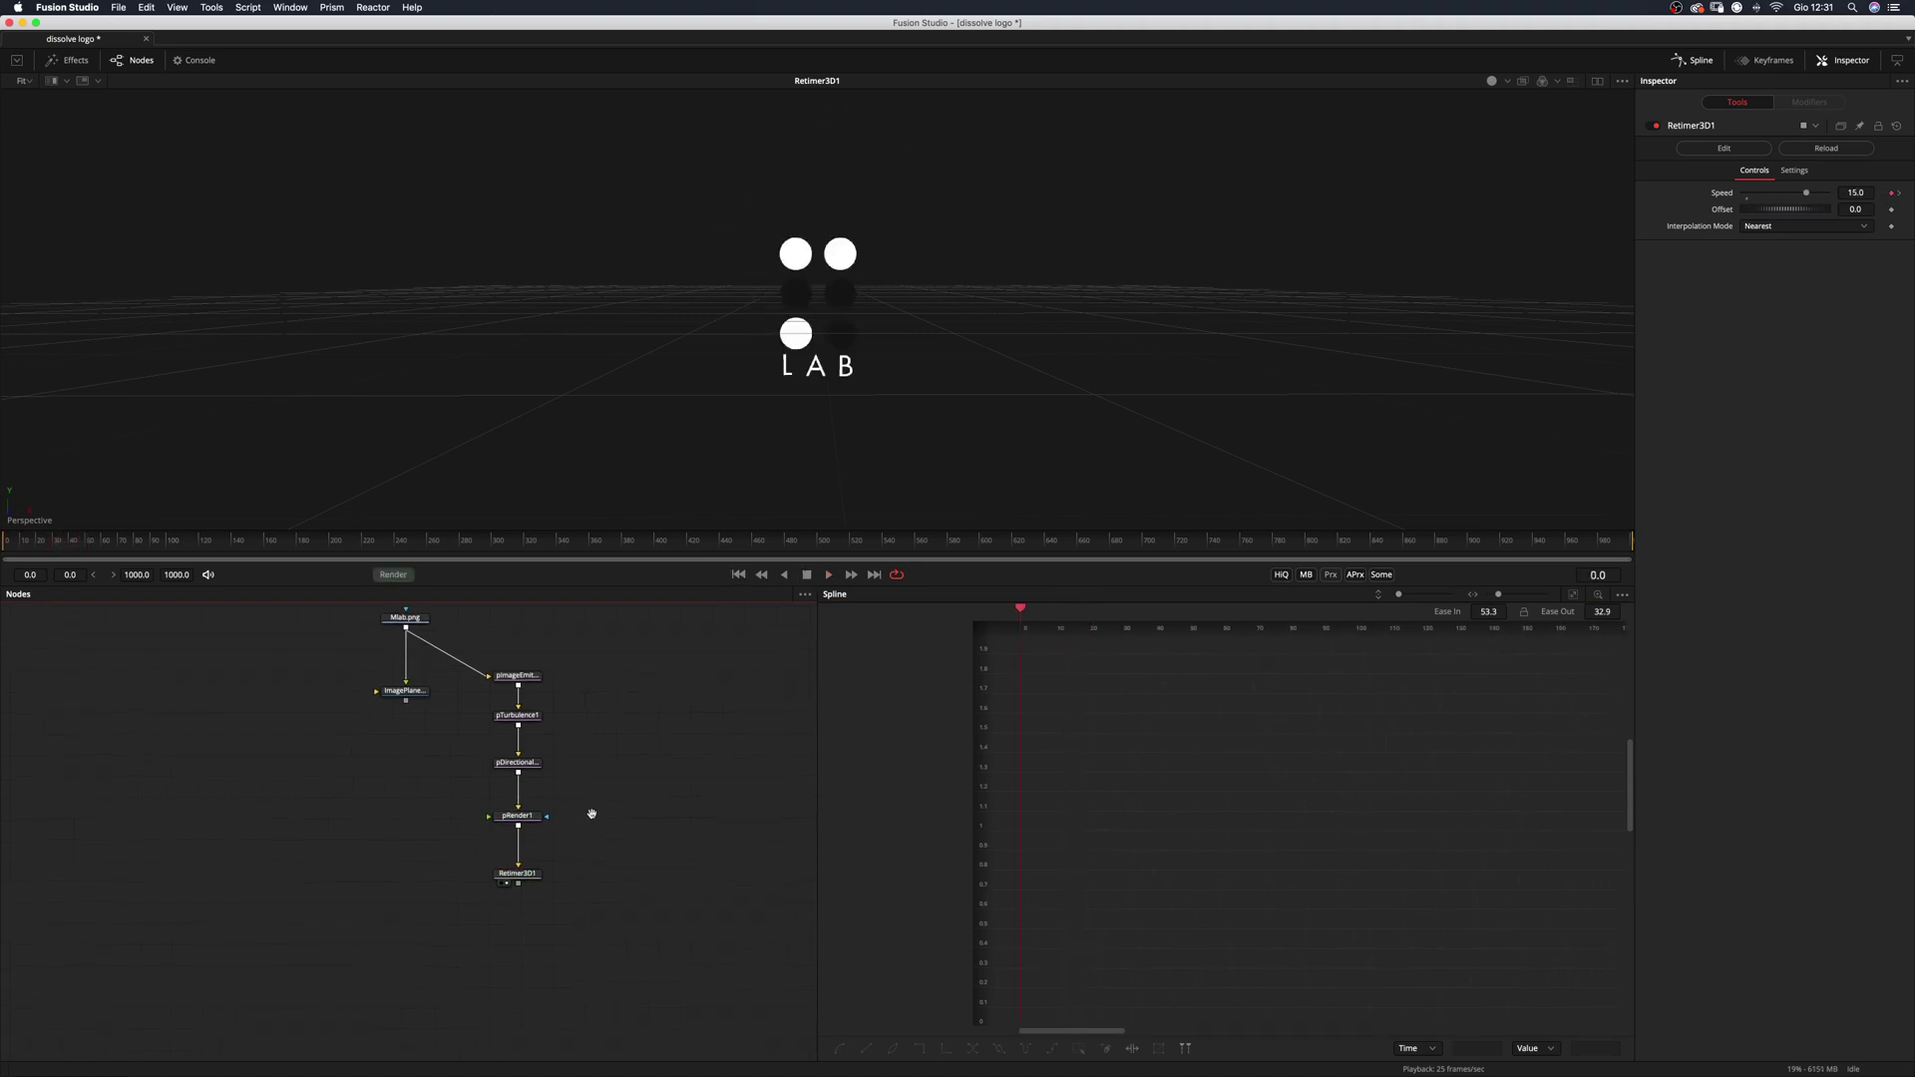
left_click(539, 874)
key("shift+space")
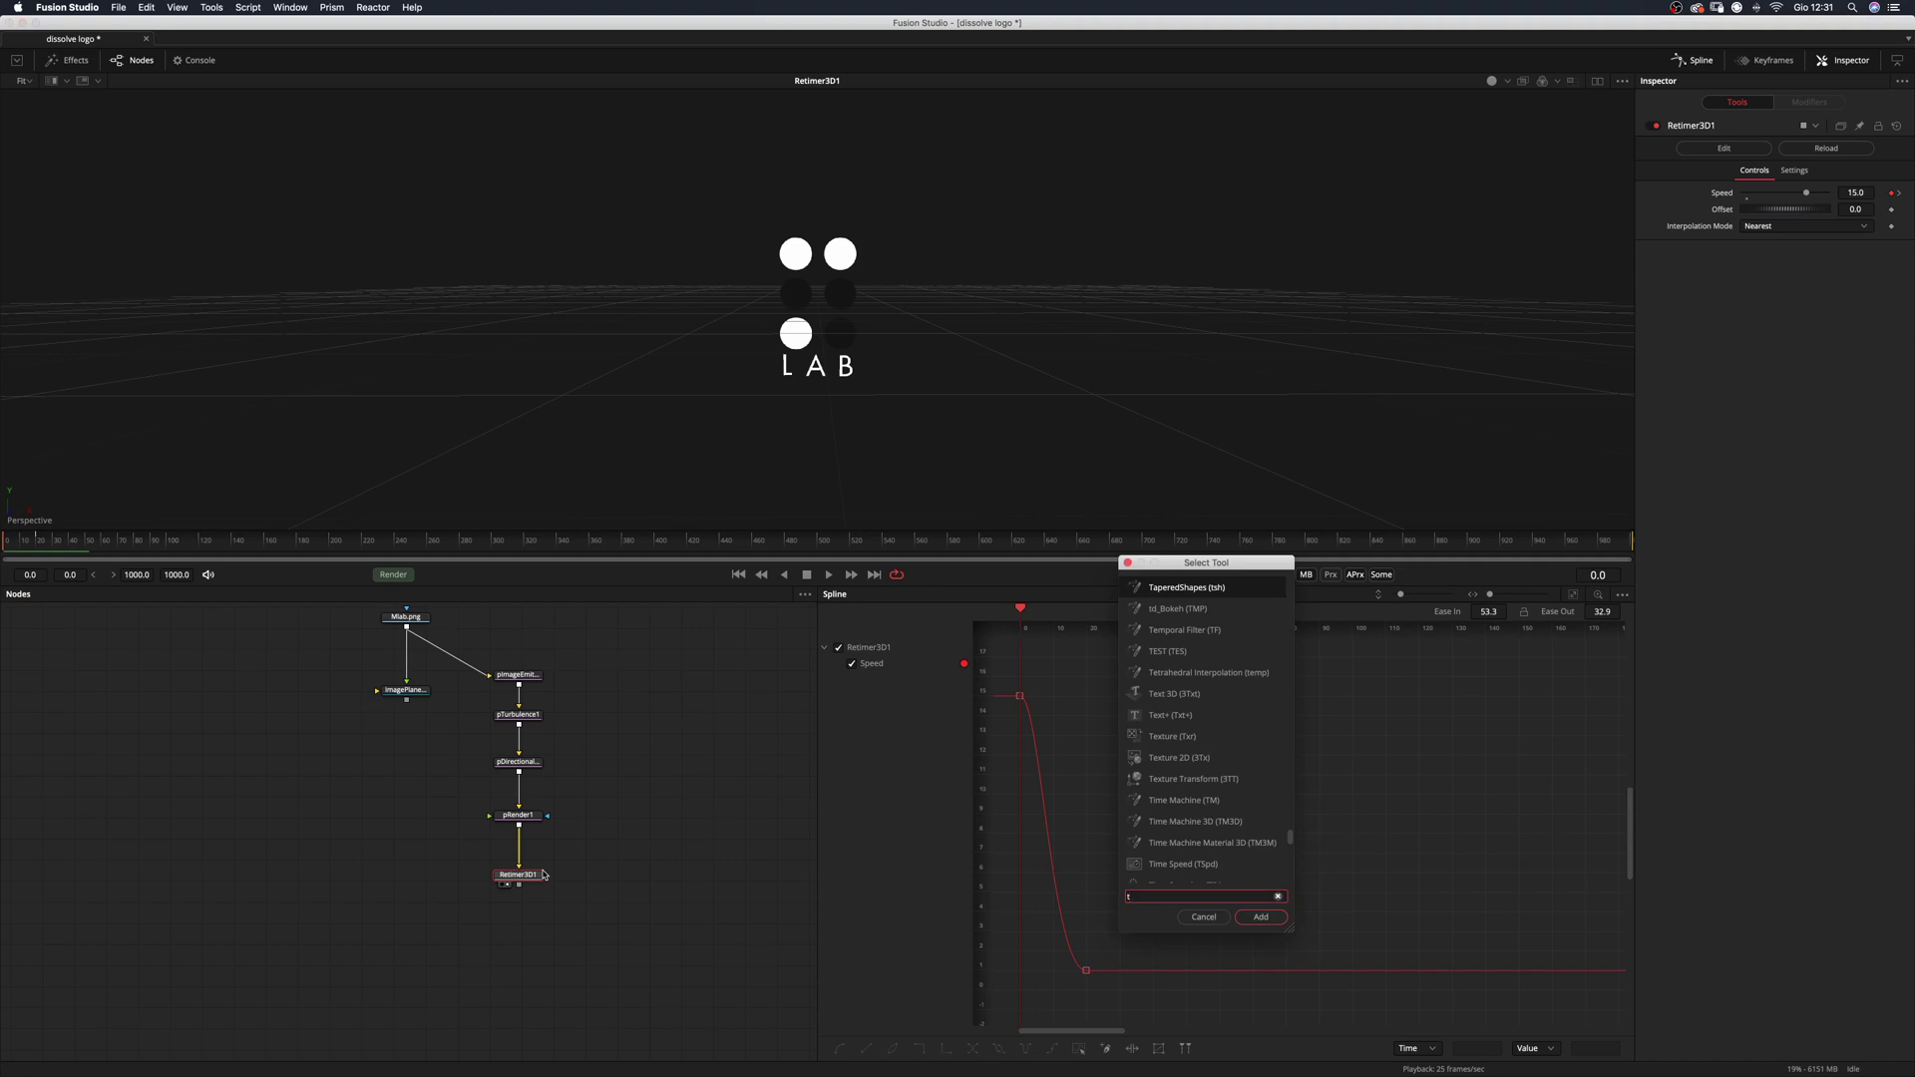
type("tim")
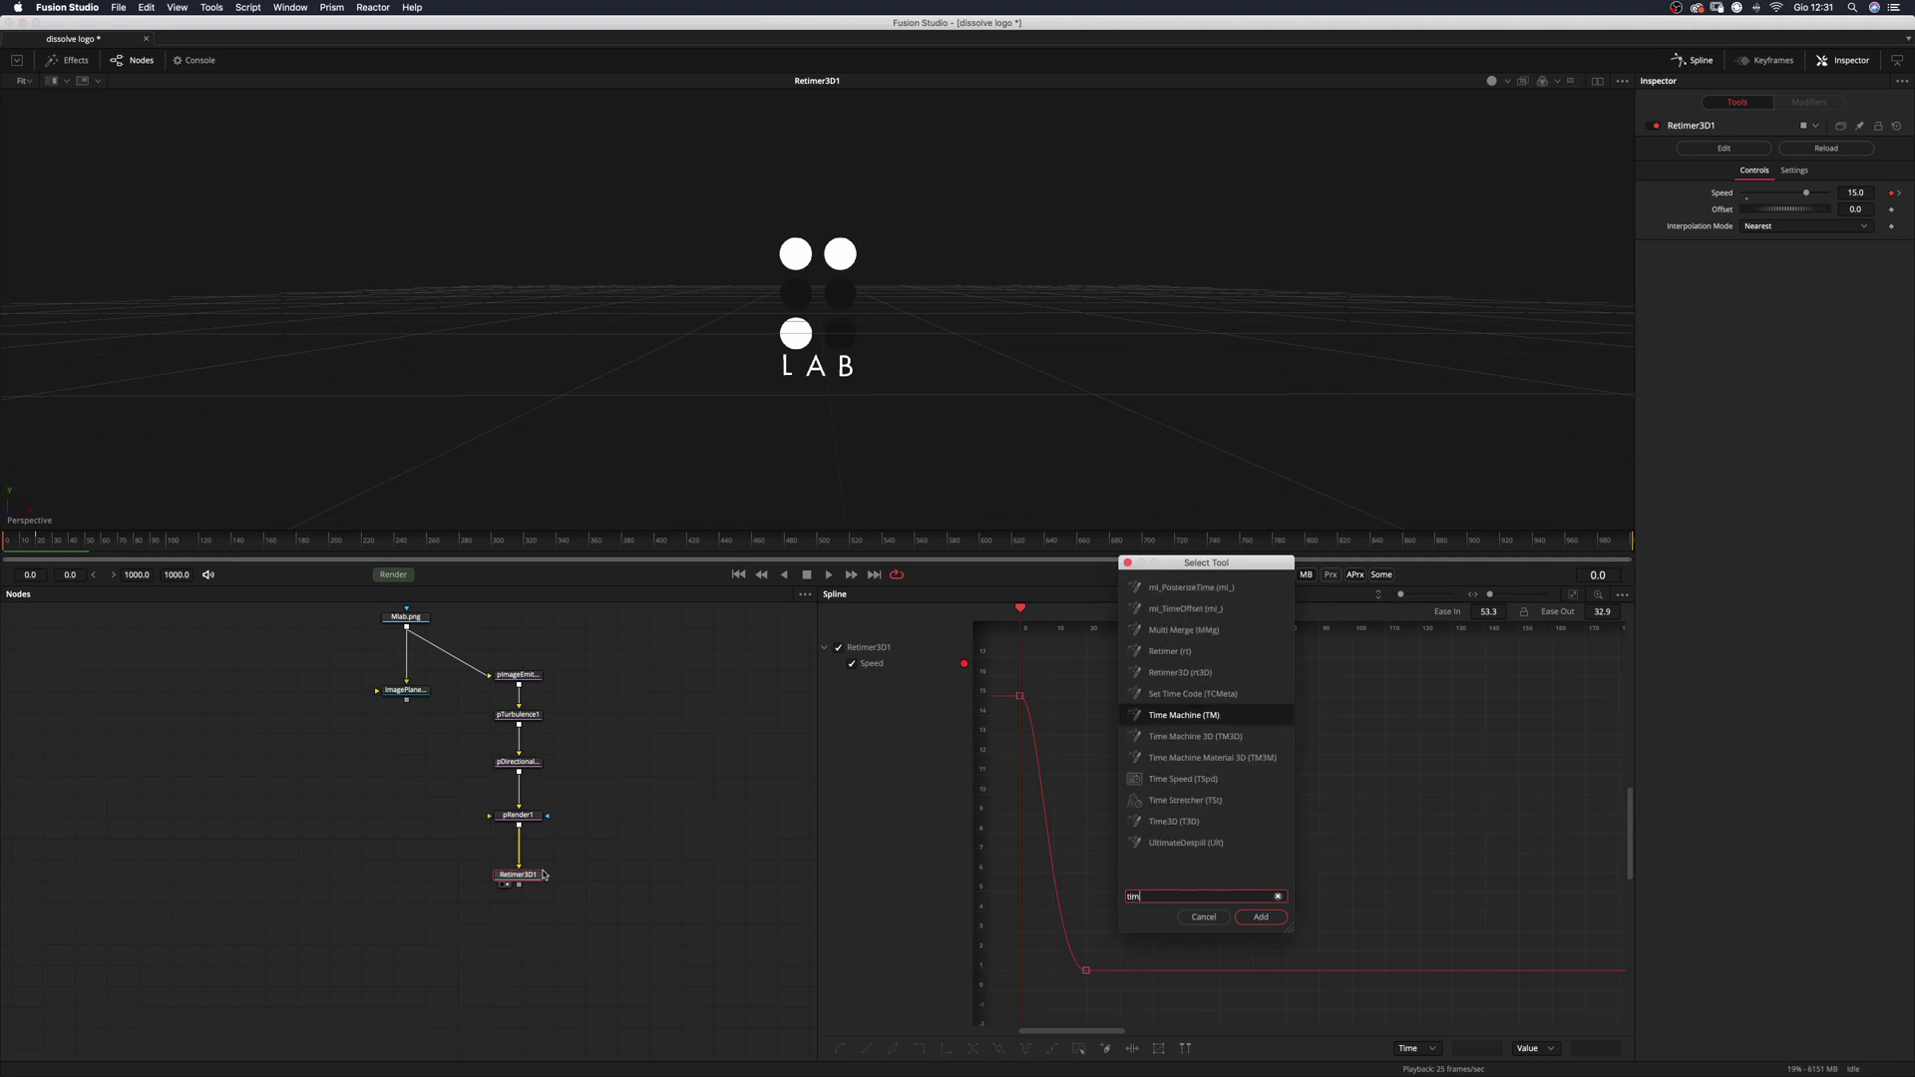
key("Down")
key("Return")
left_click_drag(528, 900, 529, 930)
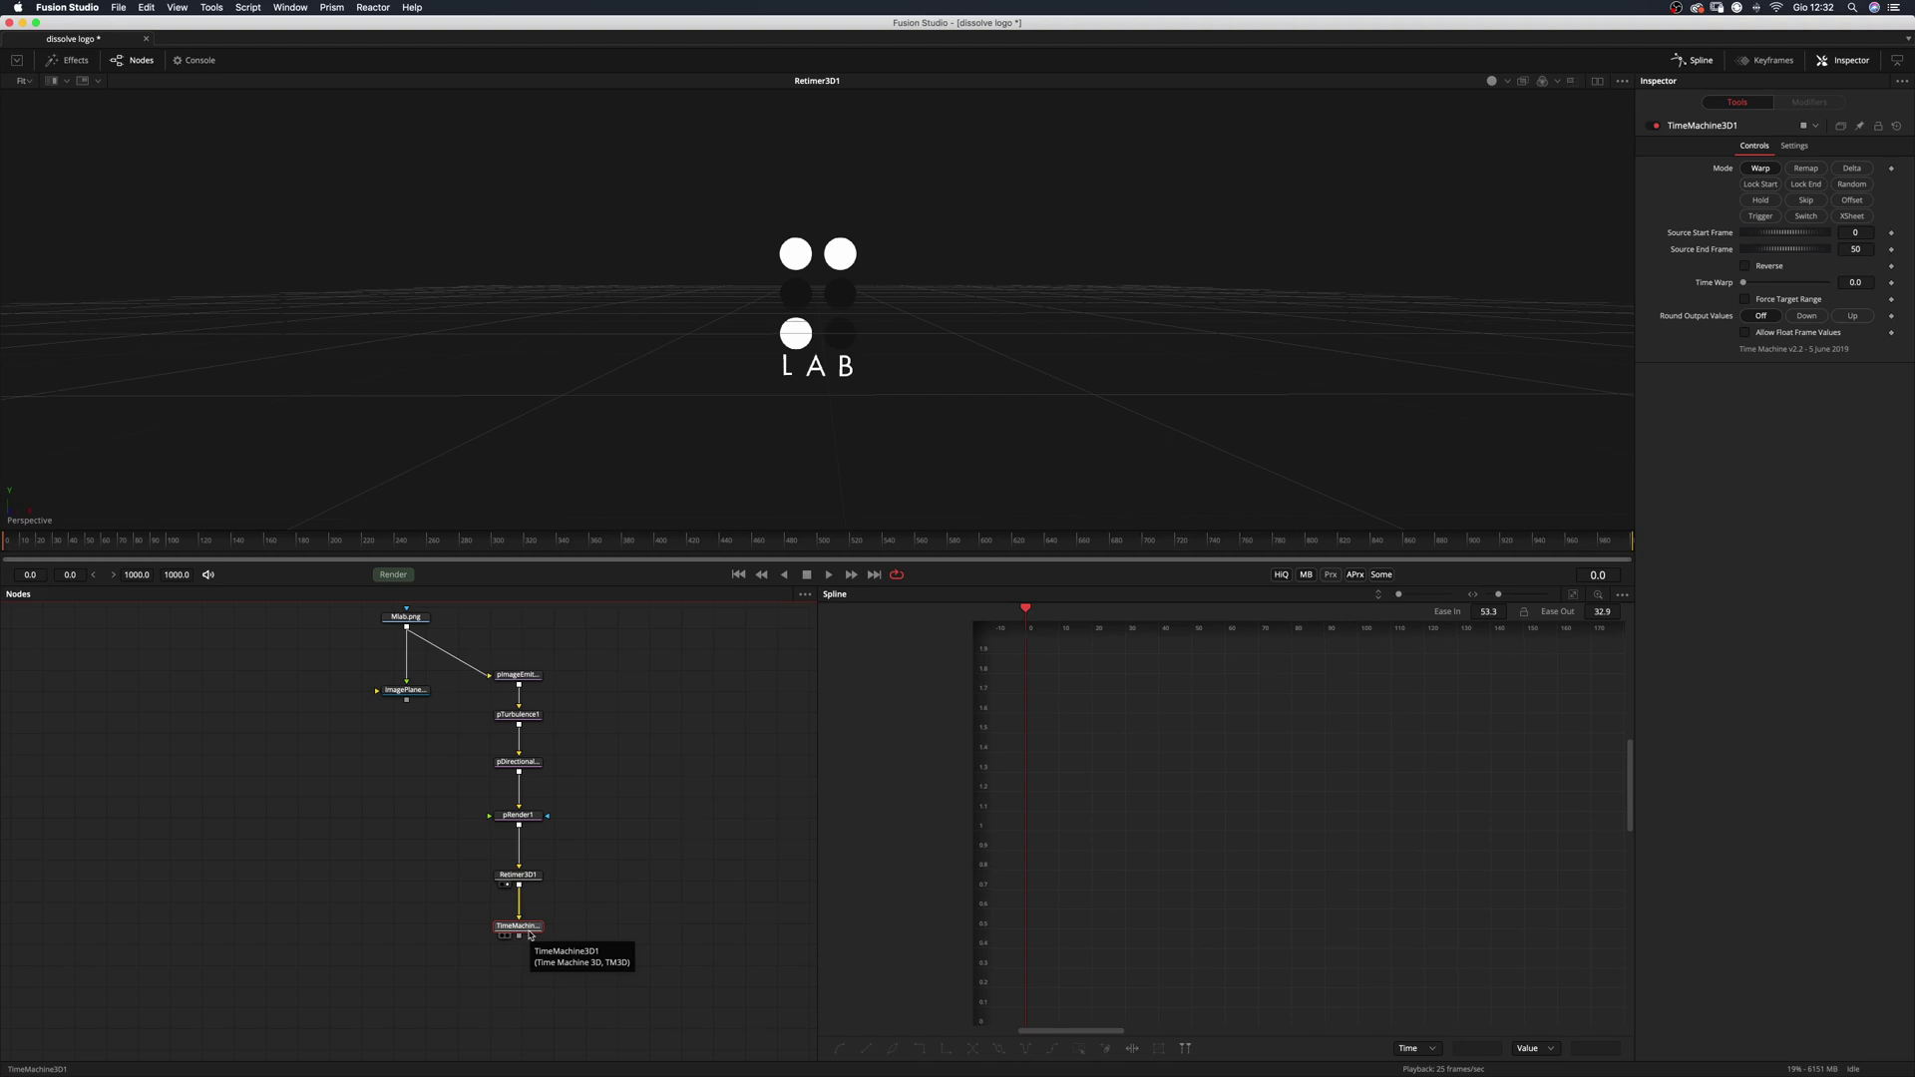
scroll(559, 919, "down", 2)
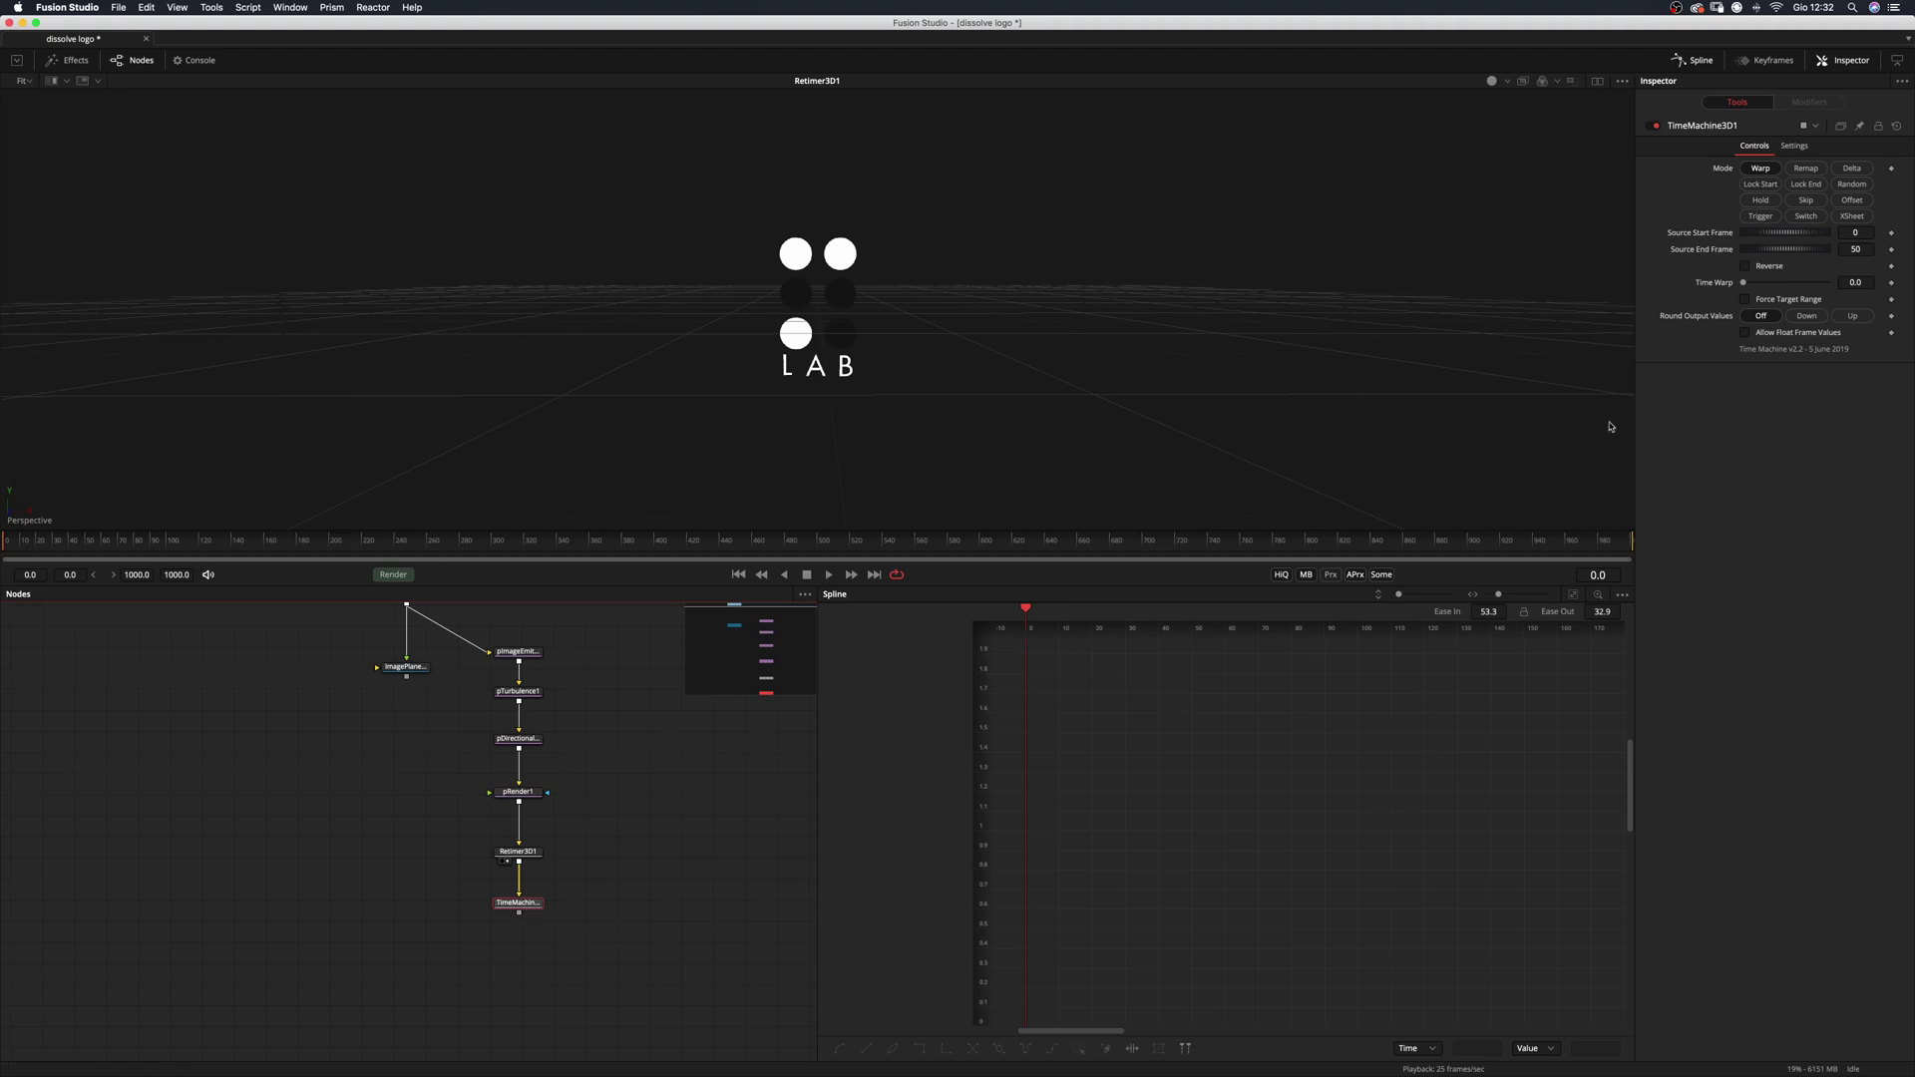
Set TimeMachine3D1 to Remap mode with source end frame 200 and target frames 30 to 230, and display it in the viewer.
left_click(1805, 168)
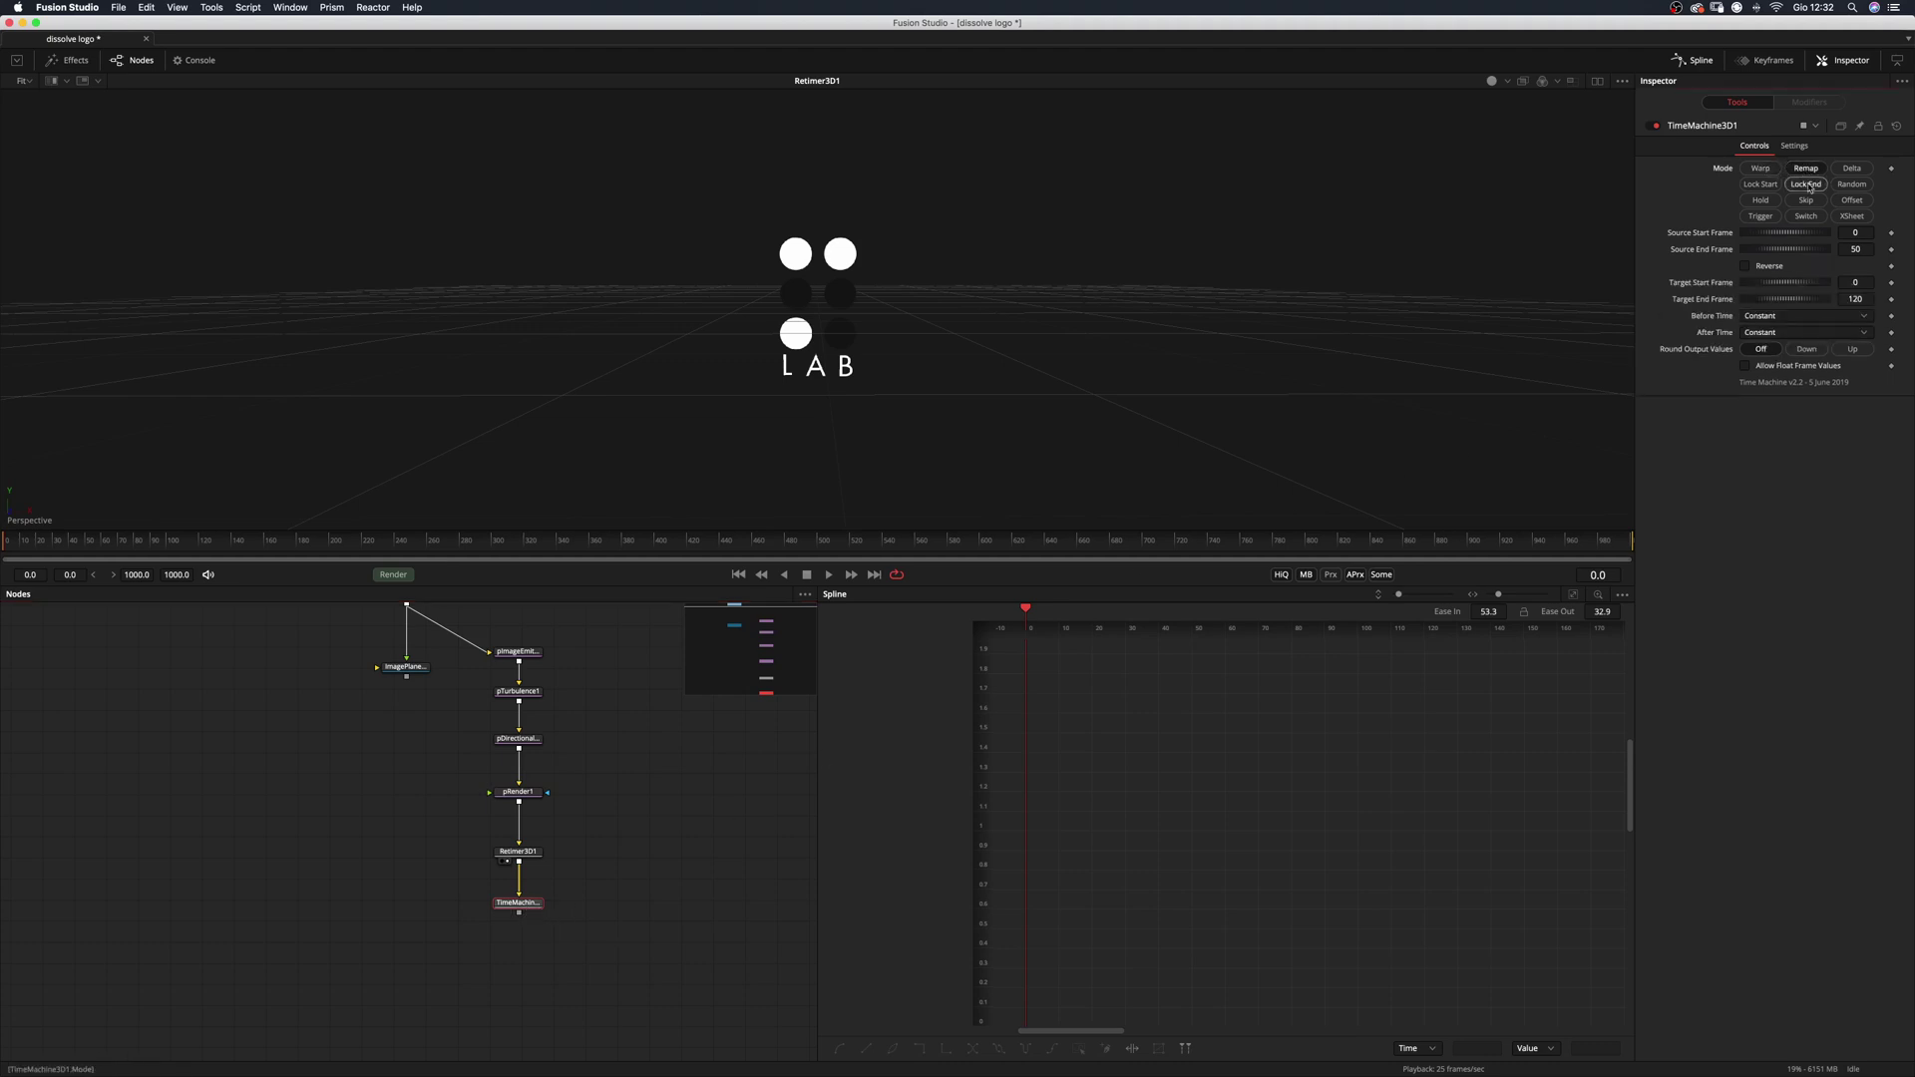
left_click(1858, 249)
key("Tab")
key("Tab")
key("Tab")
left_click(709, 957)
key("2")
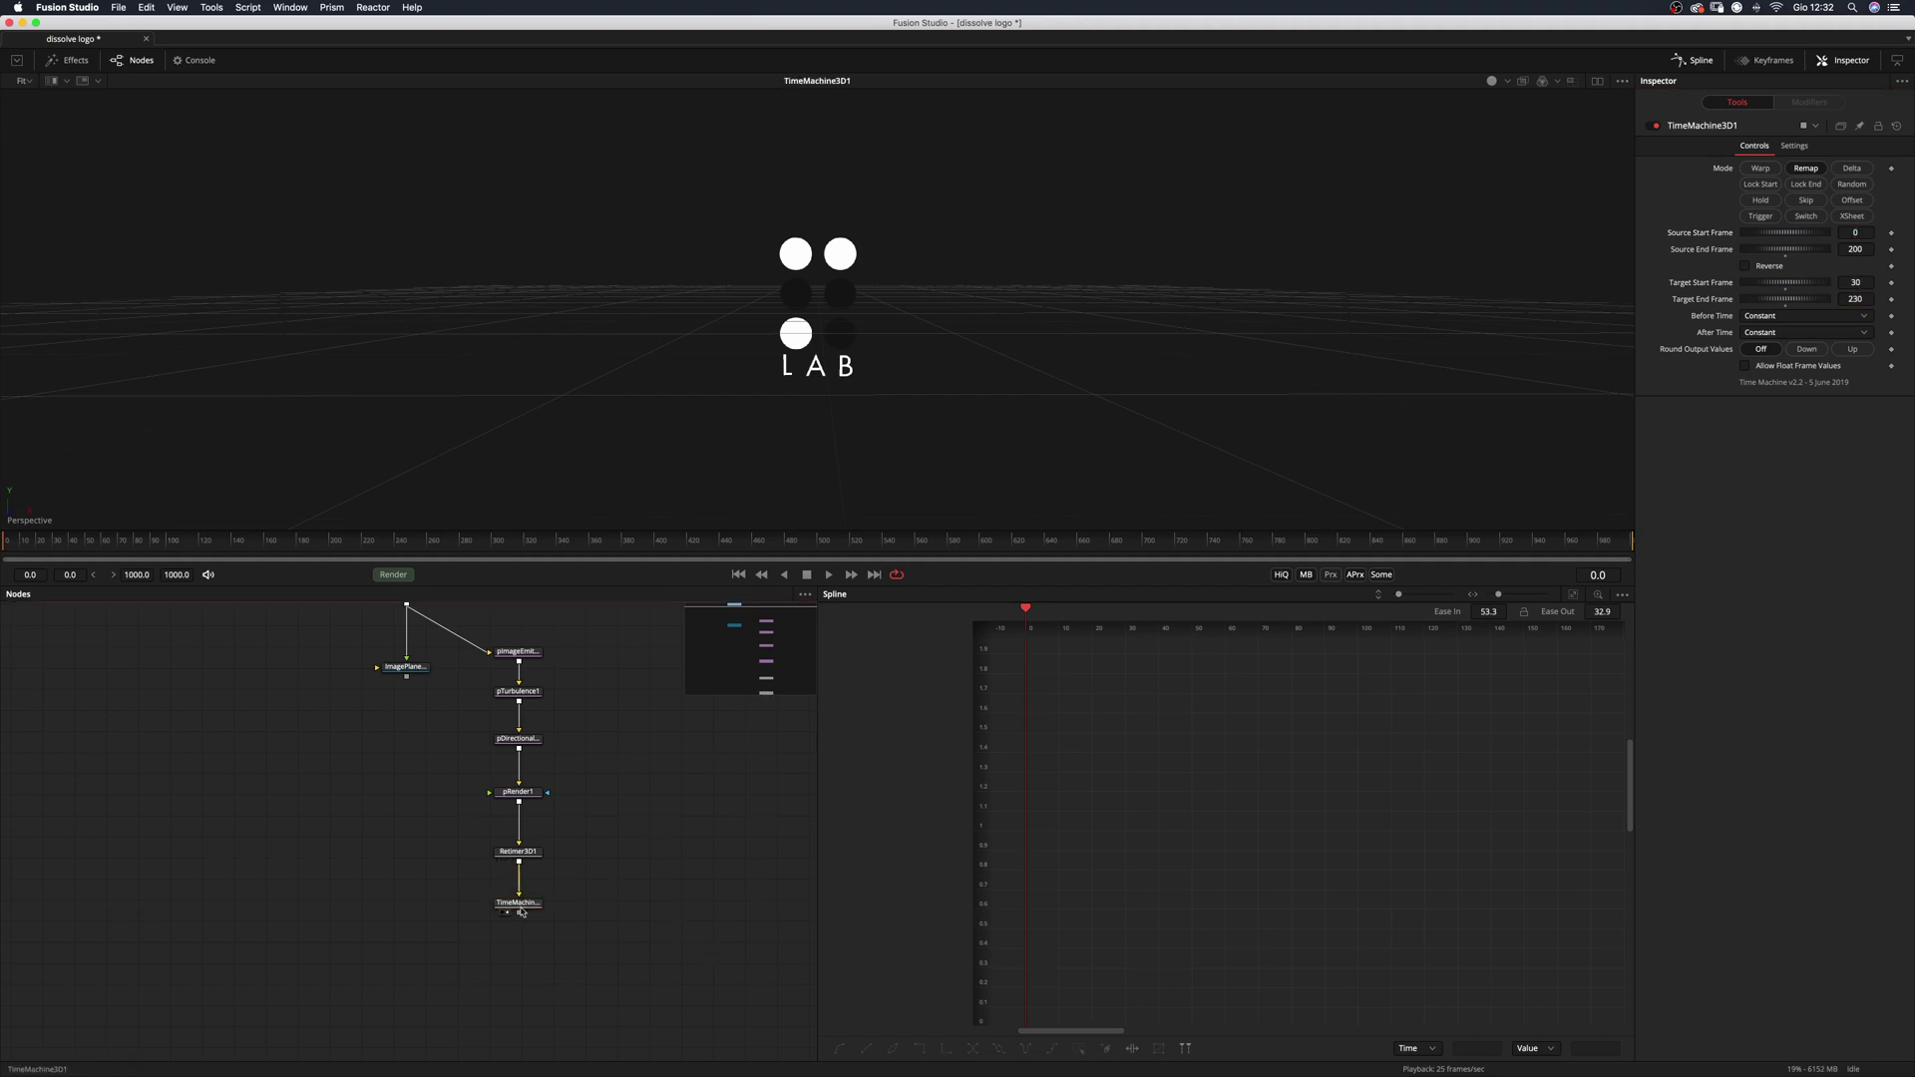
Limit the render range to end at frame 130 and play the remapped dissolve.
key("space")
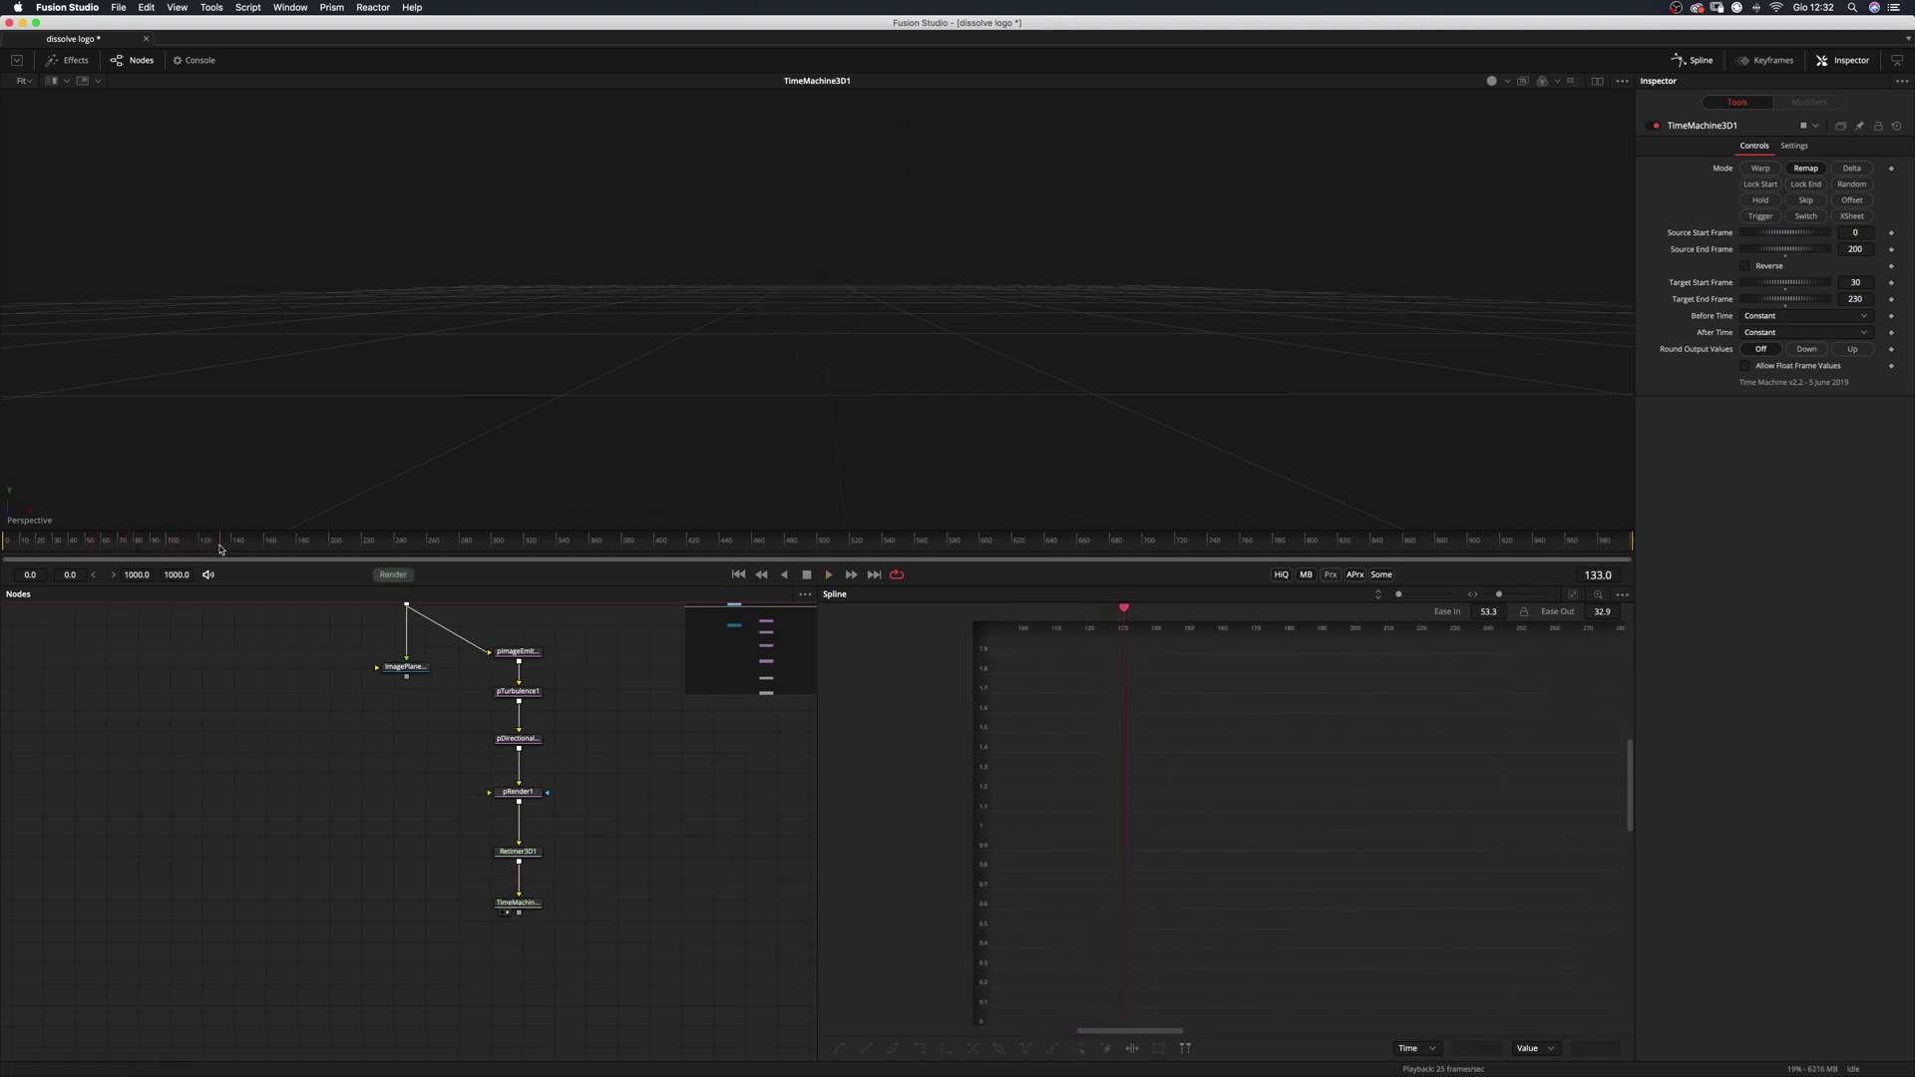
left_click_drag(220, 550, 216, 554)
left_click(112, 575)
key("space")
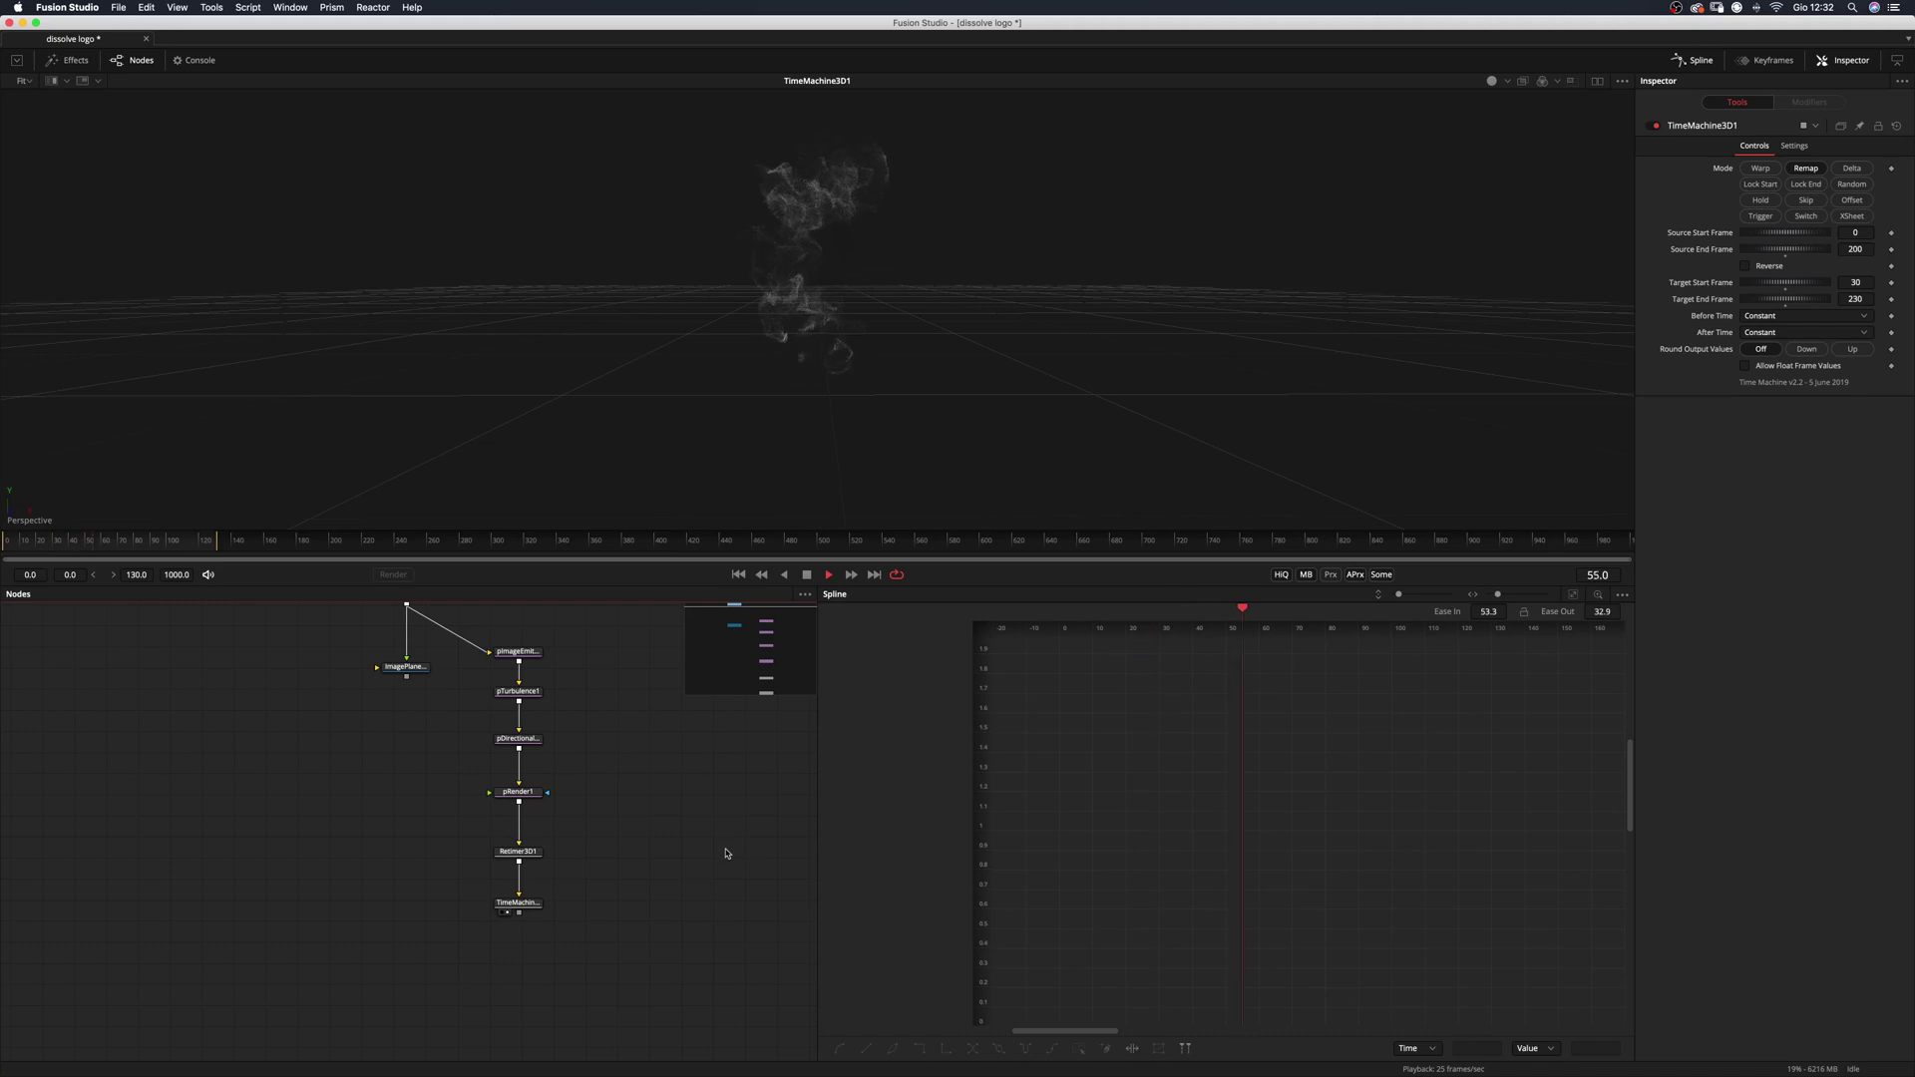
key("space")
Move ImagePlane3D1 beside the end of the particle branch, combine it with TimeMachine3D1 in a Merge 3D, and play the merged result.
scroll(418, 757, "down", 3)
left_click_drag(408, 701, 428, 829)
scroll(474, 819, "up", 4)
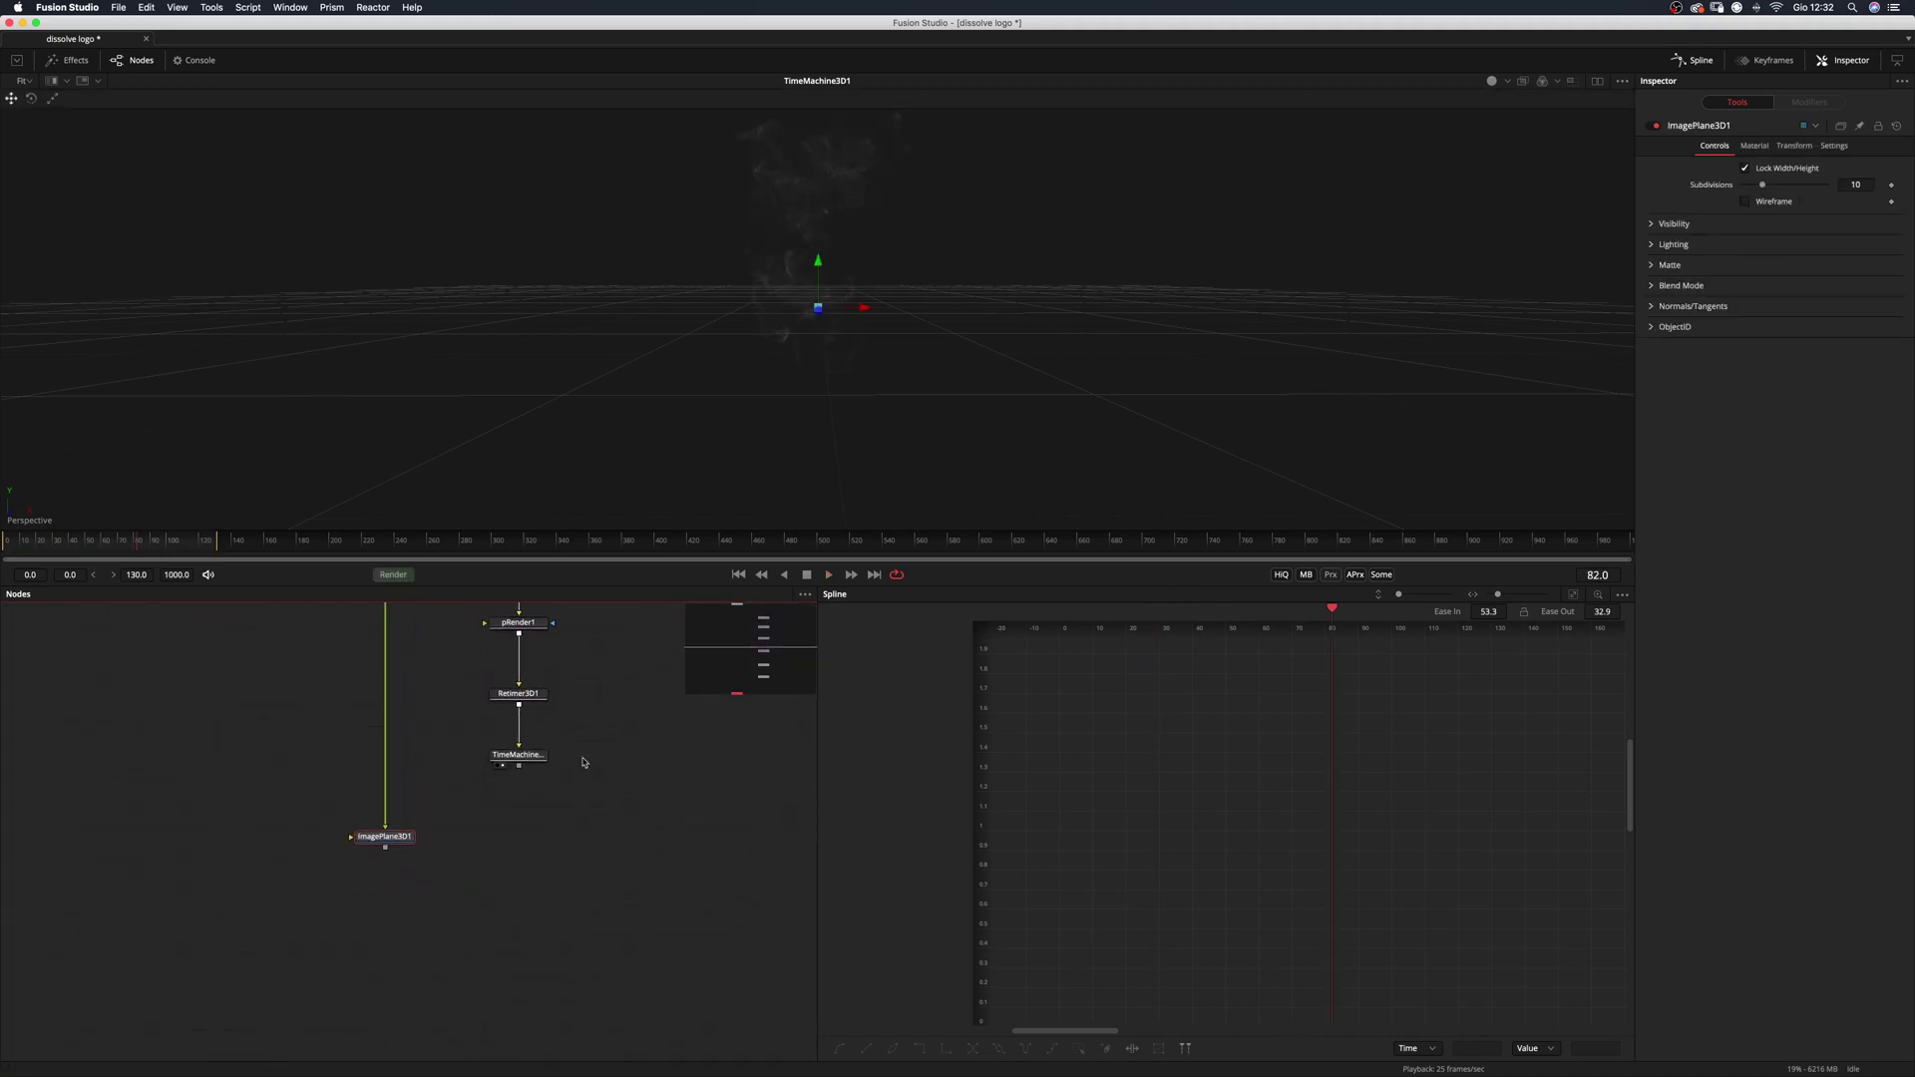
left_click_drag(519, 766, 387, 847)
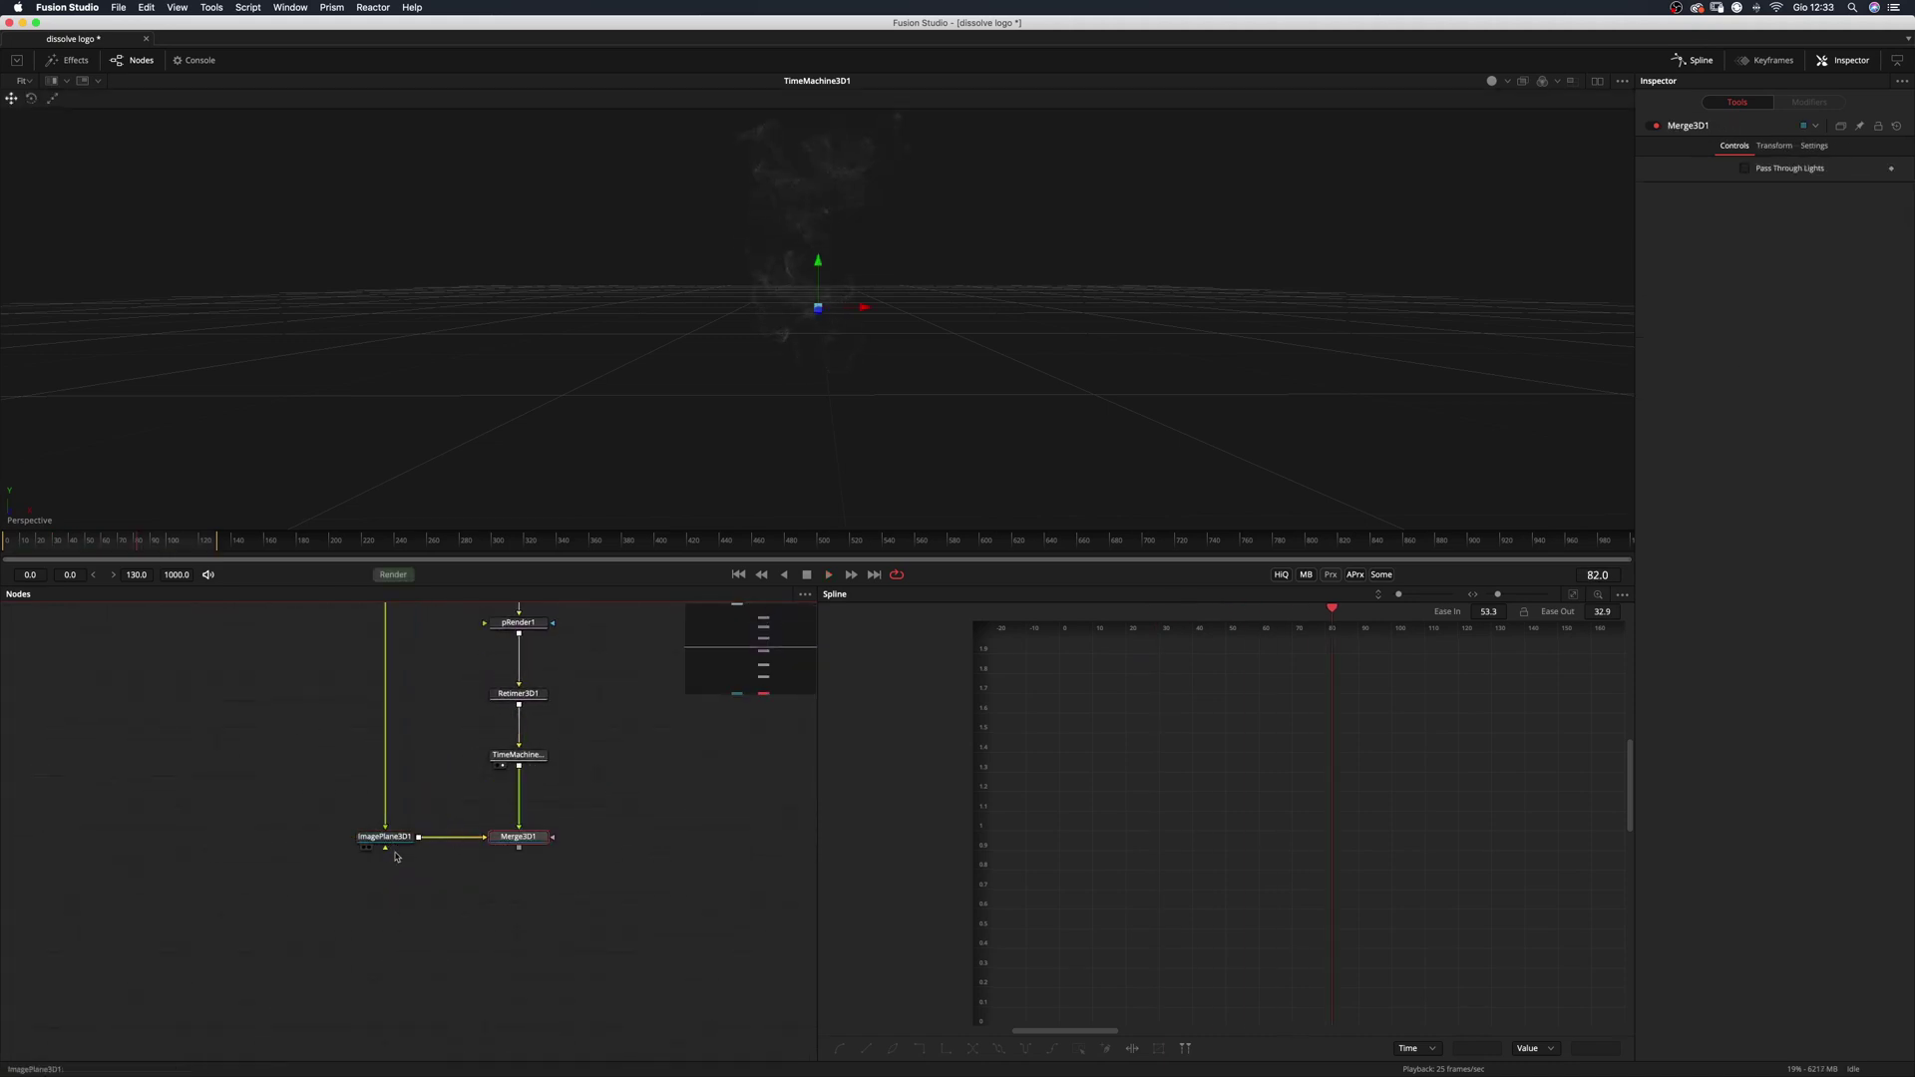
key("1")
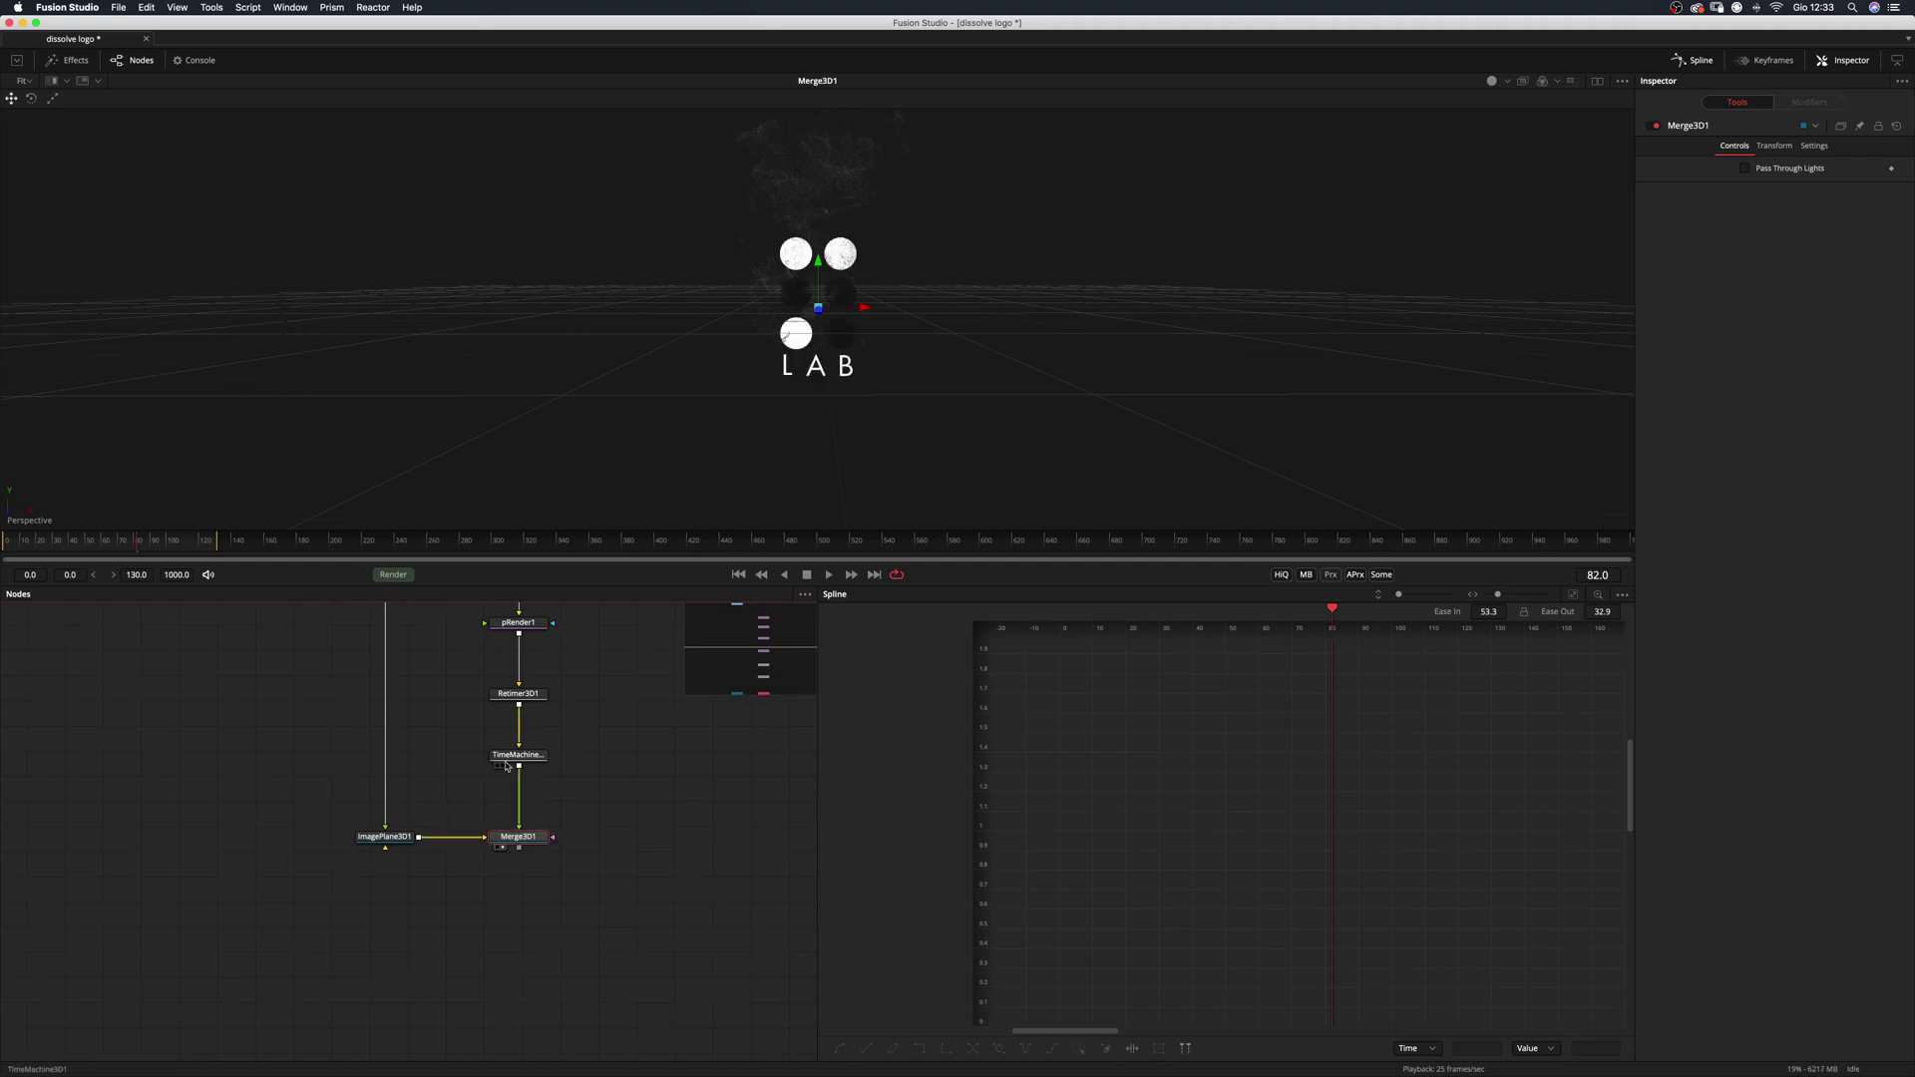
left_click(739, 574)
key("space")
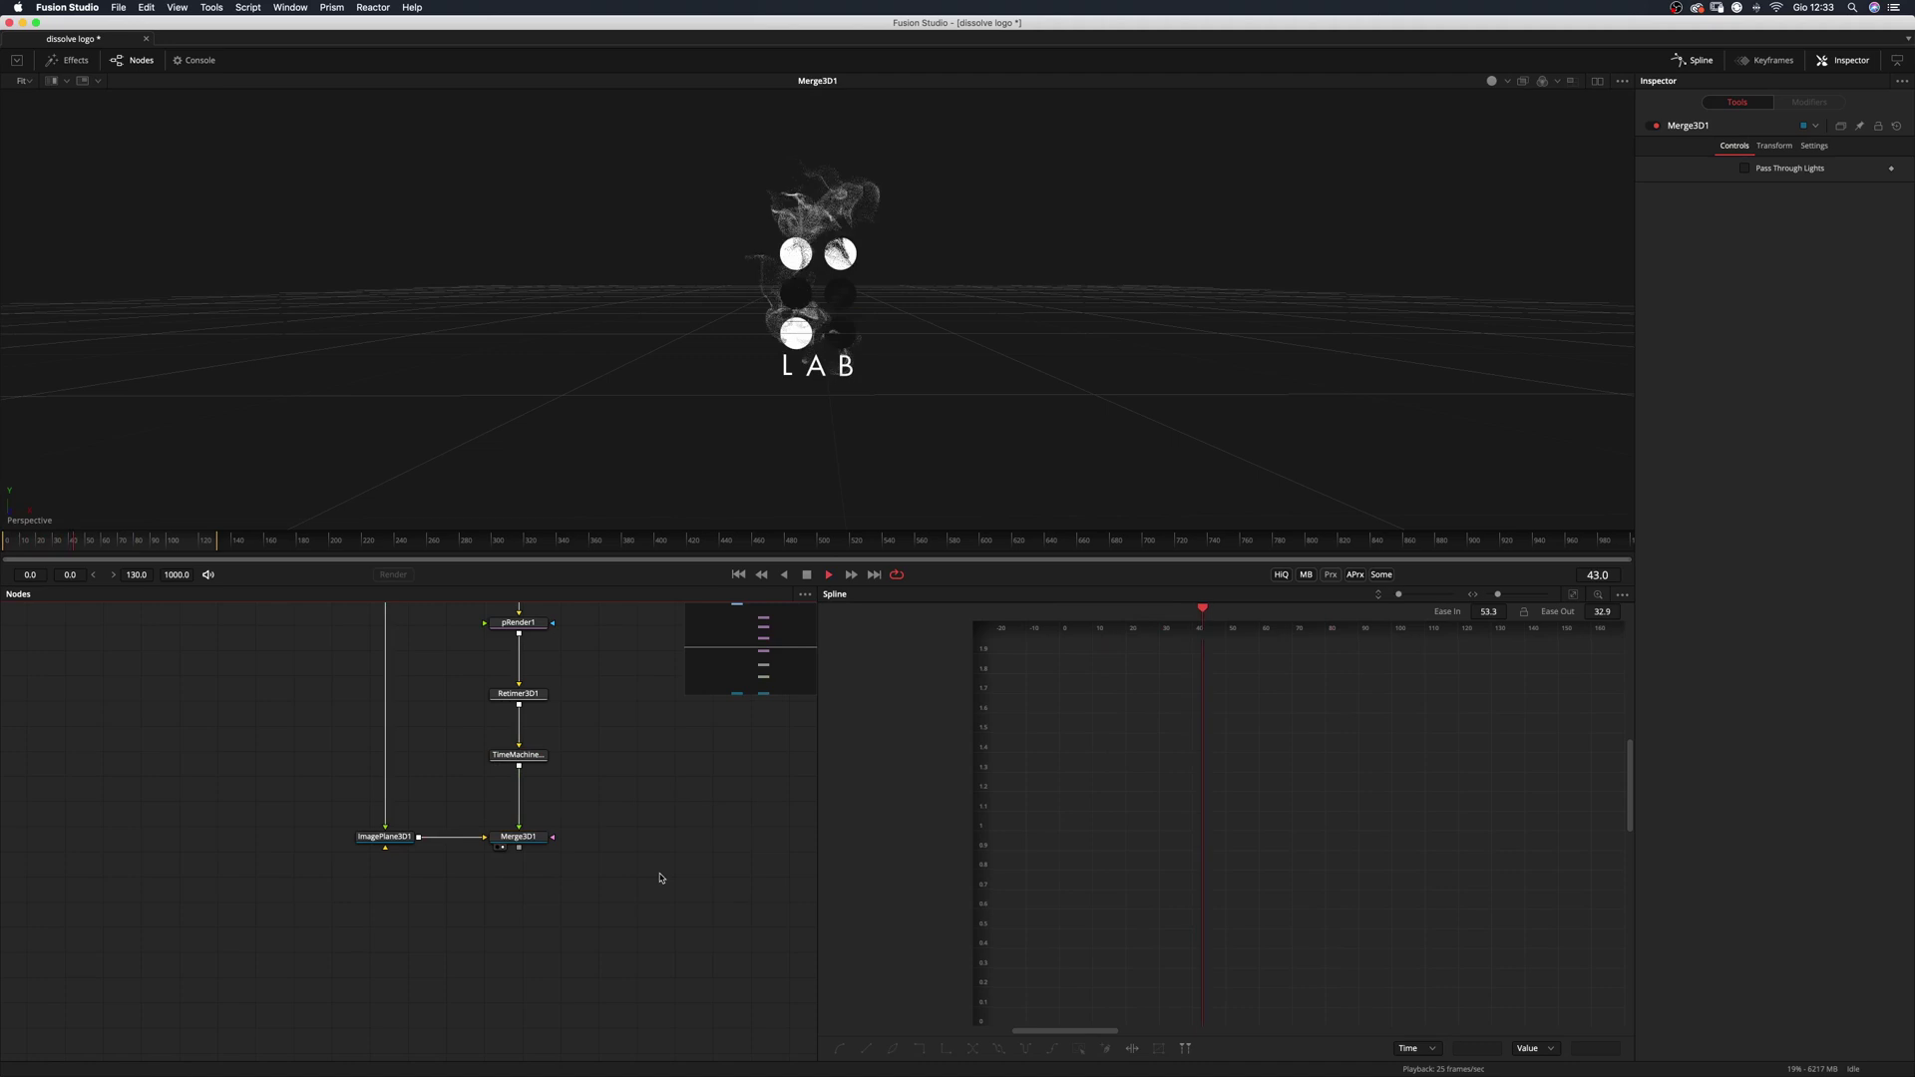
Keyframe ImagePlane3D1's opacity to 1.0 at frame 29 and 0.0 at frame 30, and replay from the first frame.
left_click_drag(95, 544, 54, 558)
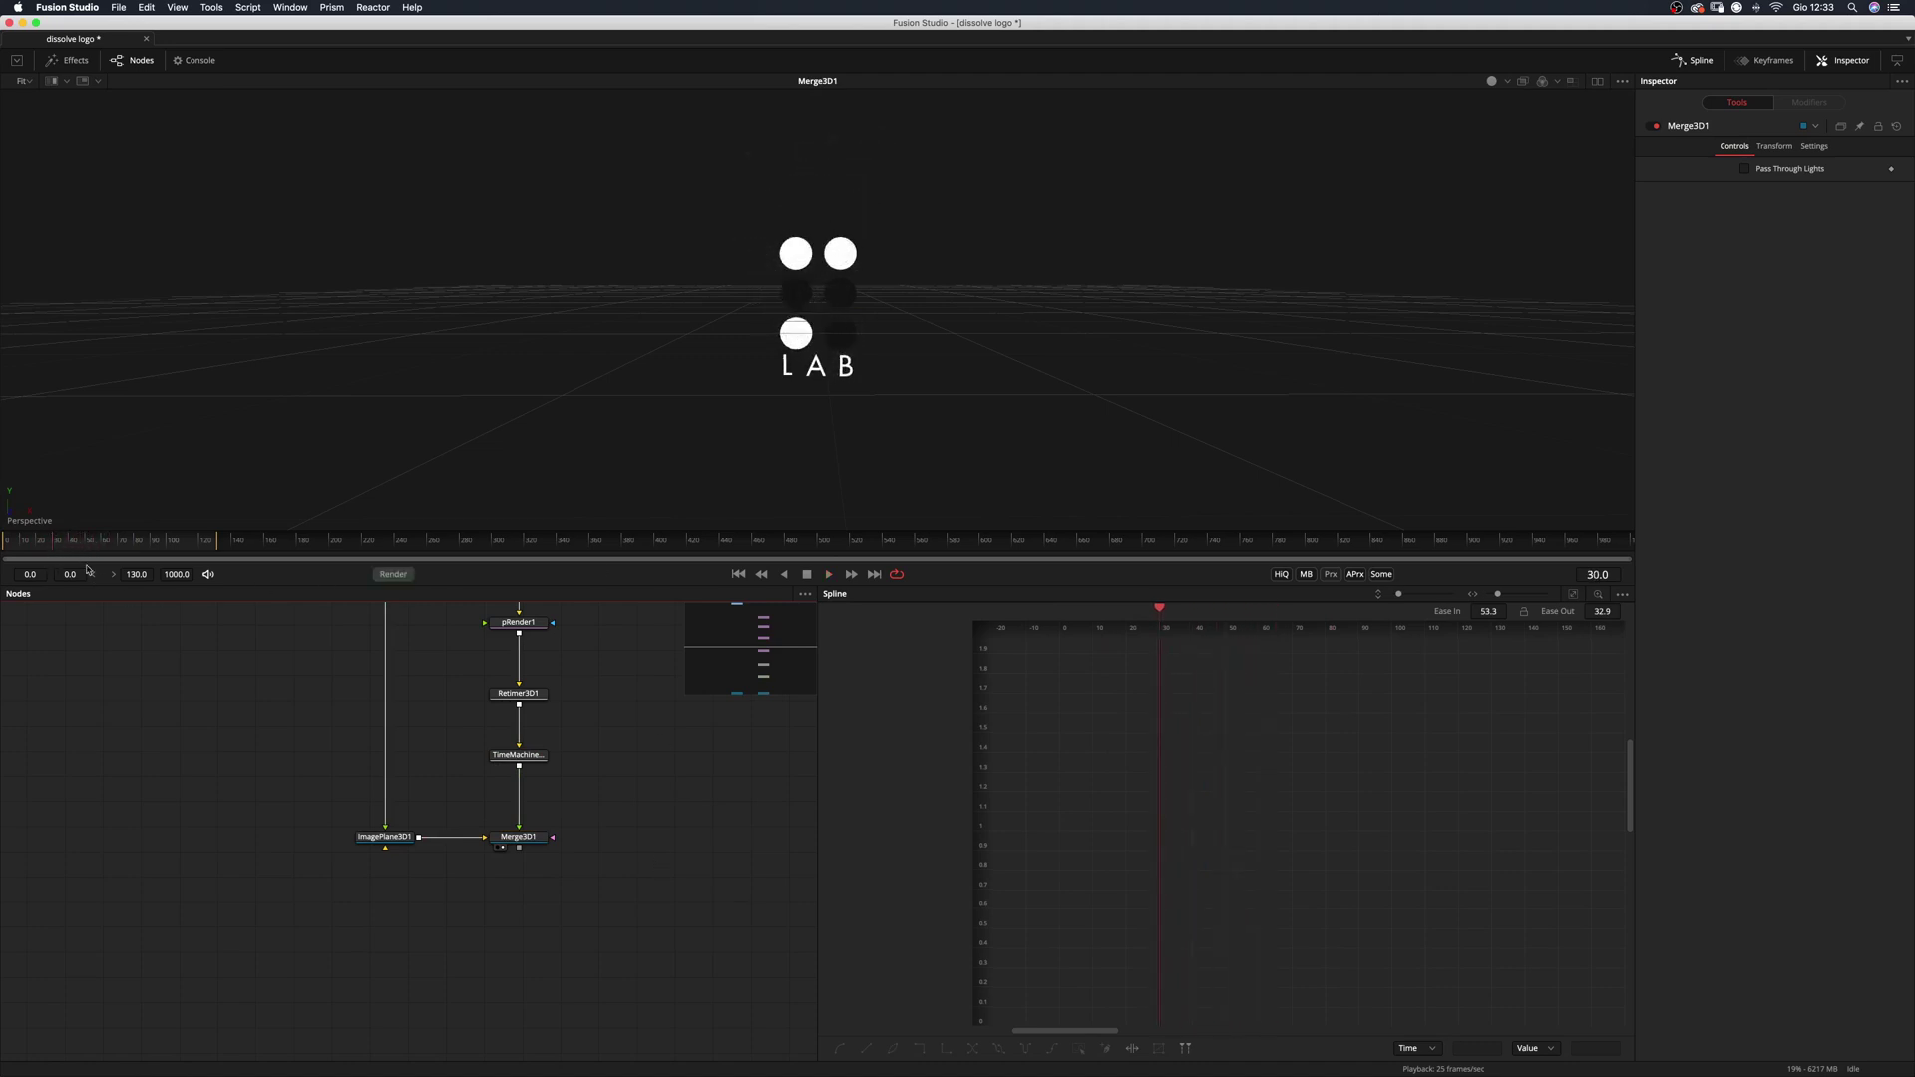
left_click(384, 837)
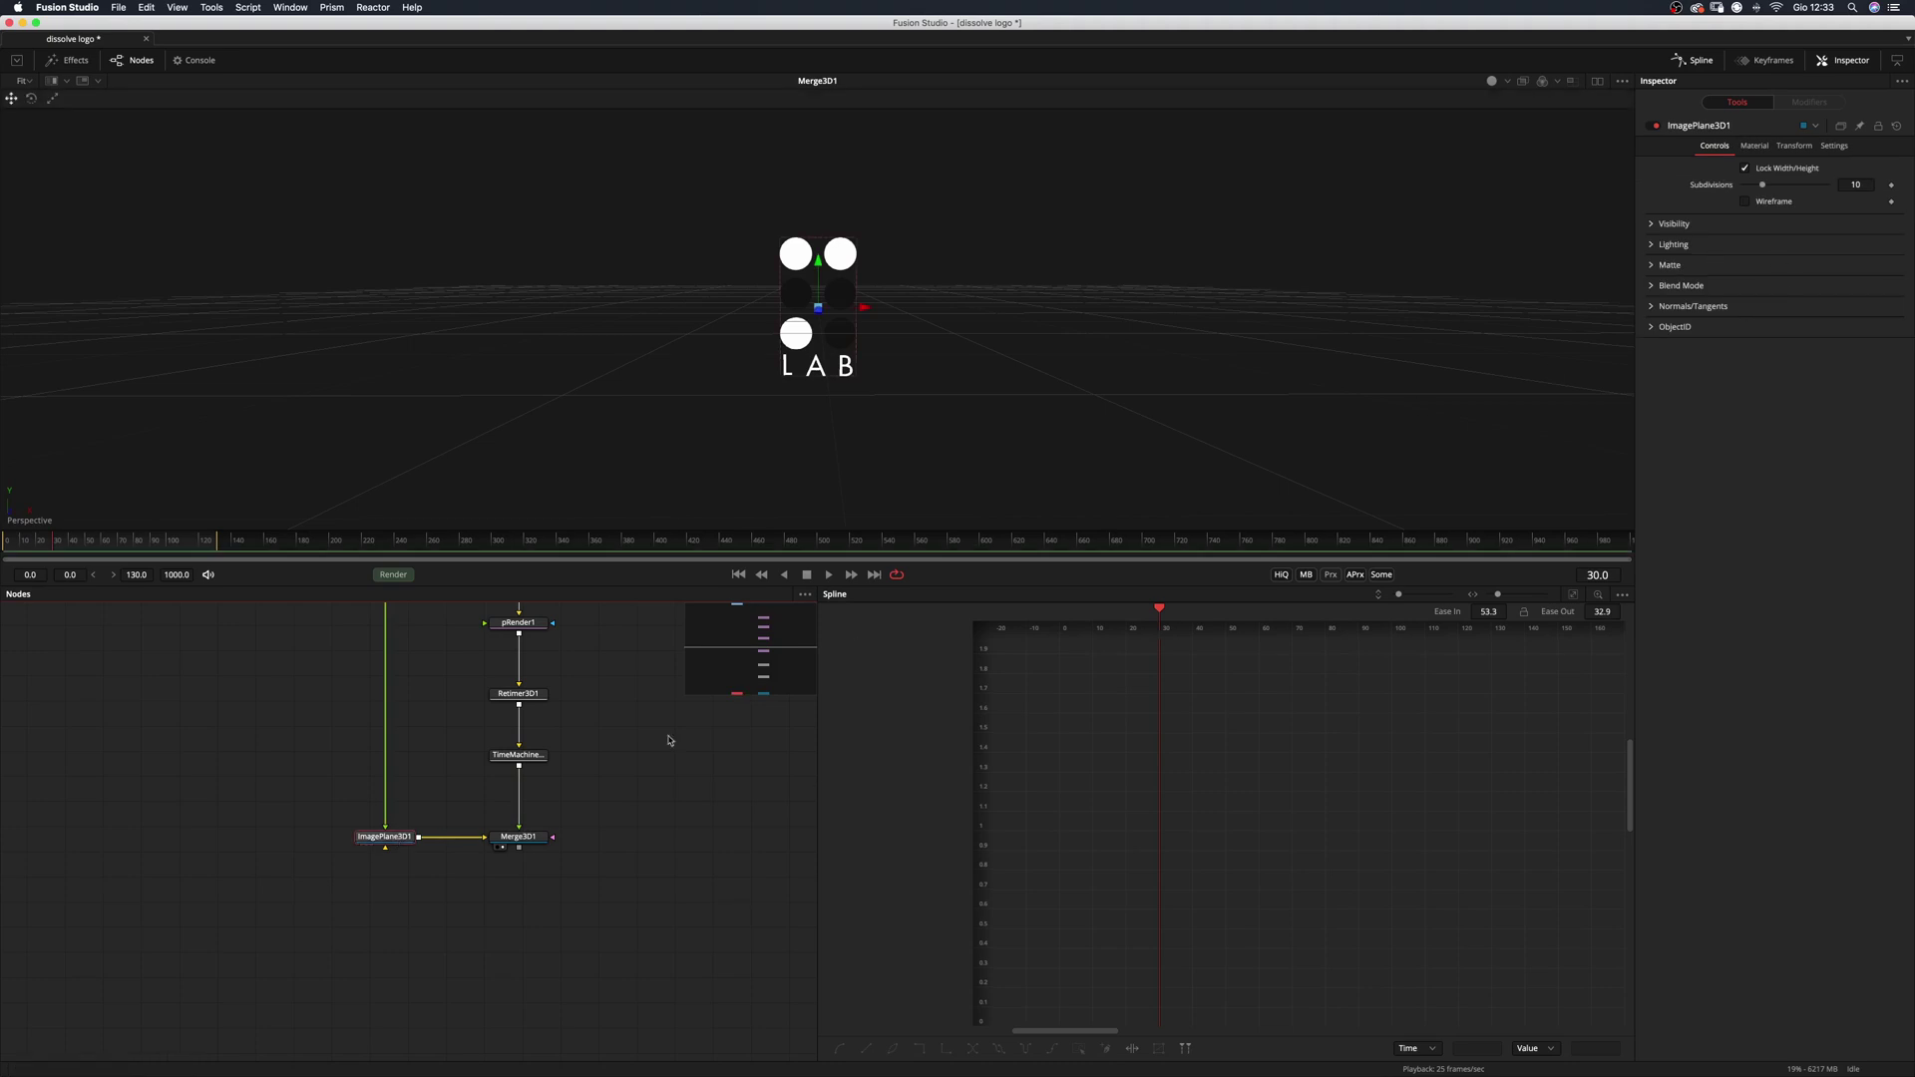
left_click(1754, 145)
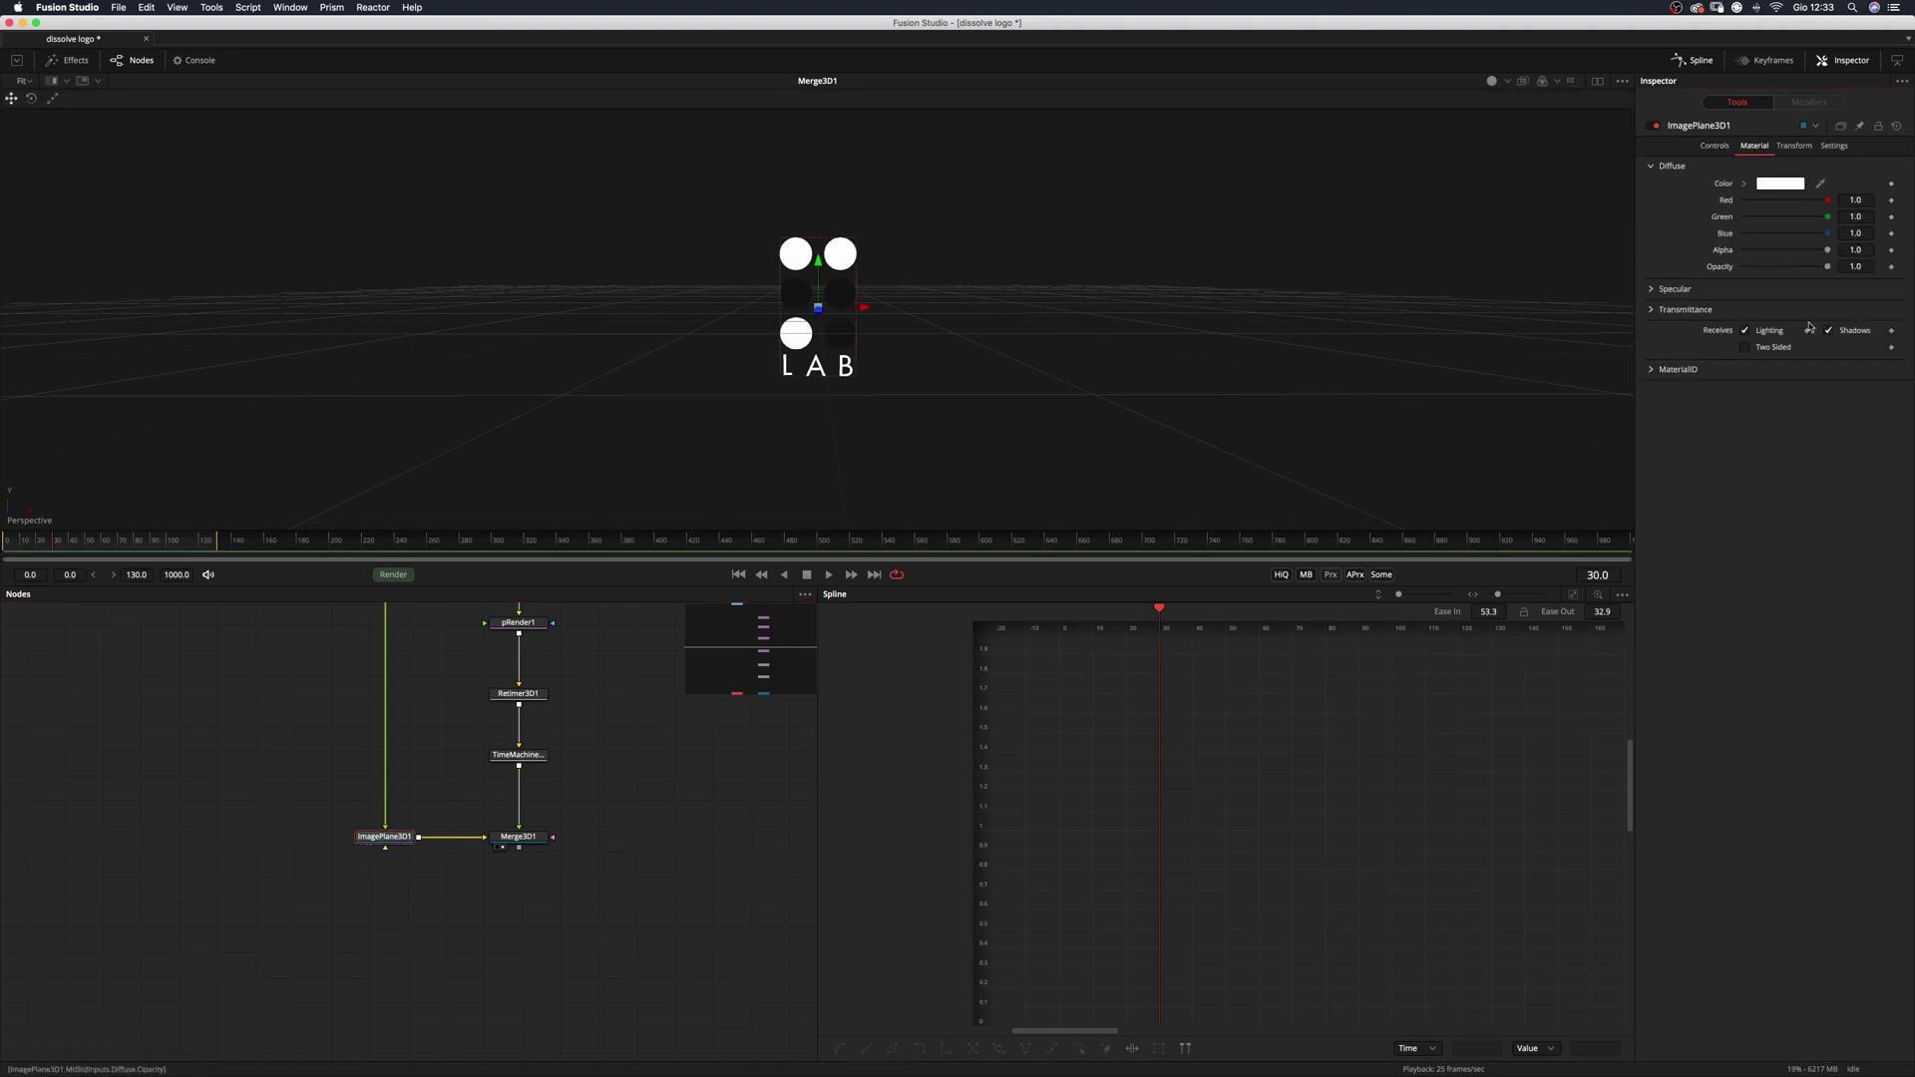
left_click(1891, 267)
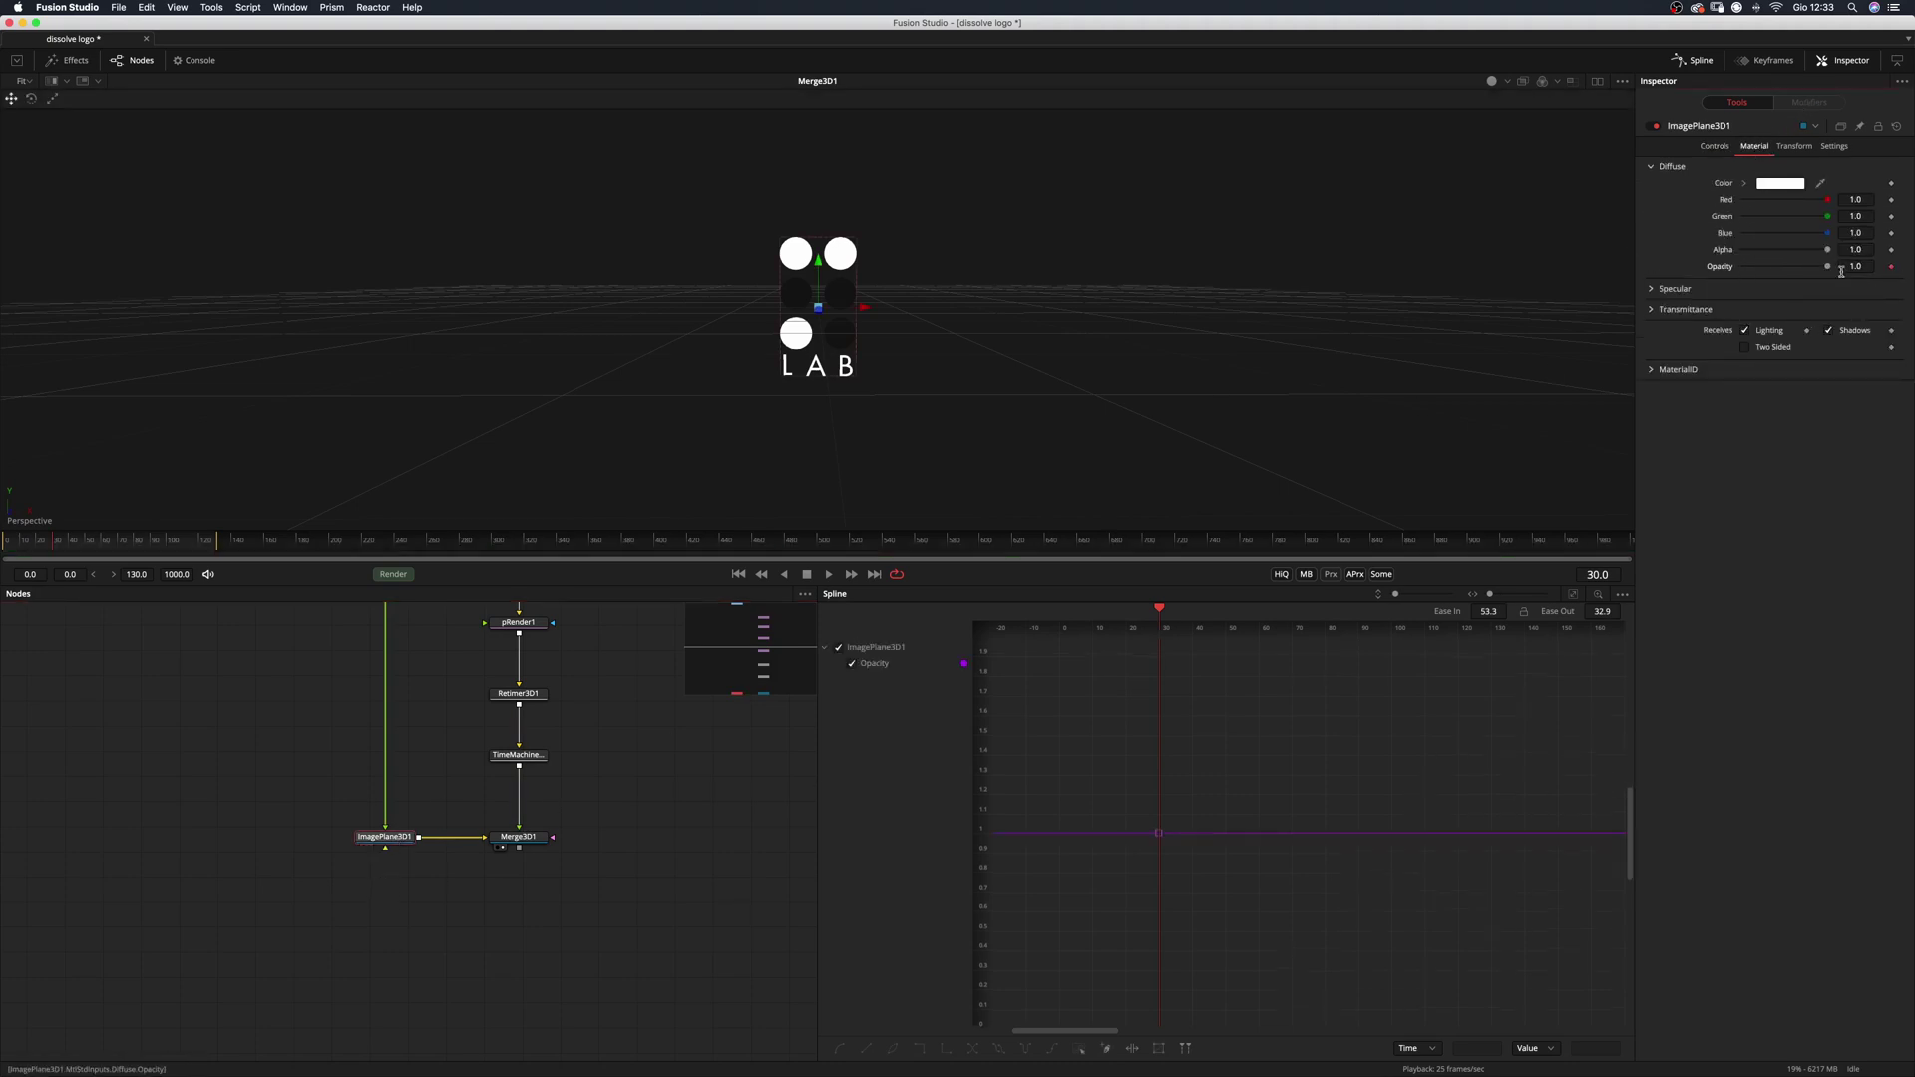
left_click_drag(1826, 268, 1685, 278)
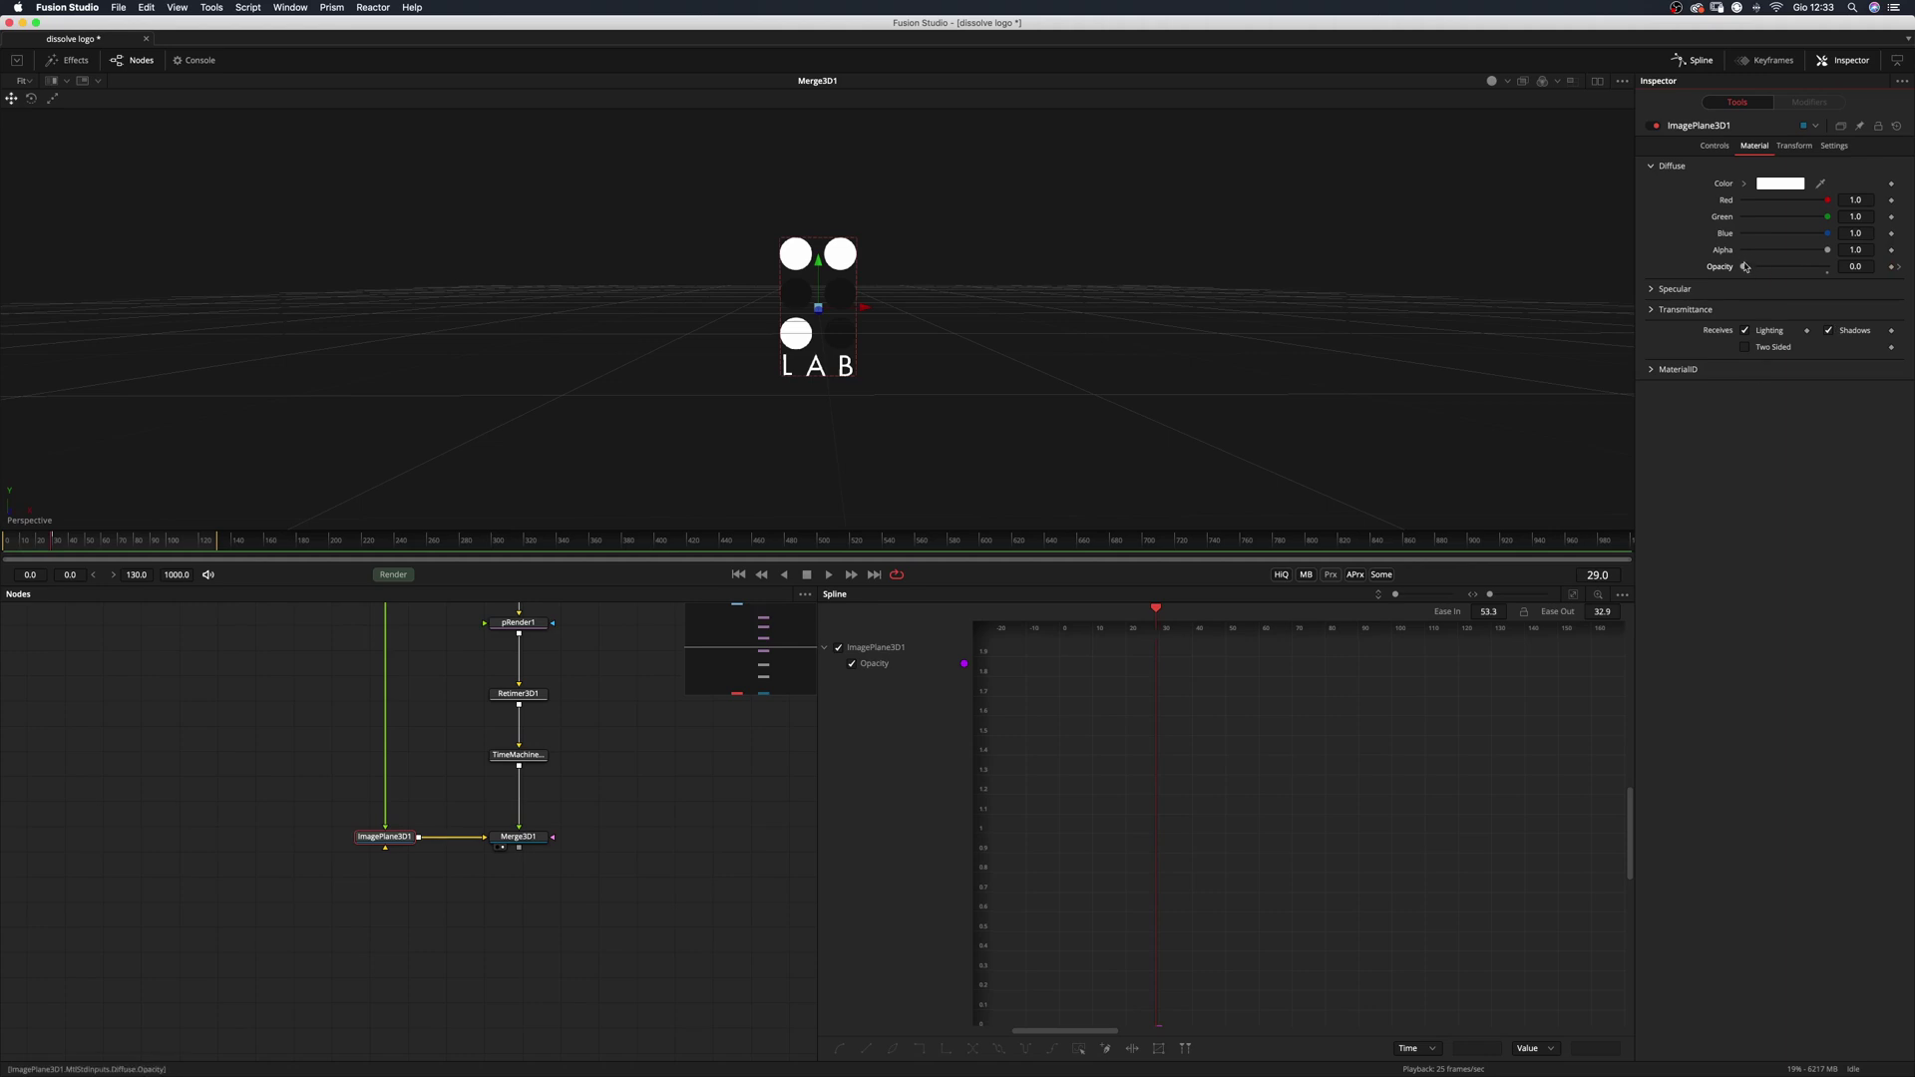
left_click_drag(1913, 257, 1914, 257)
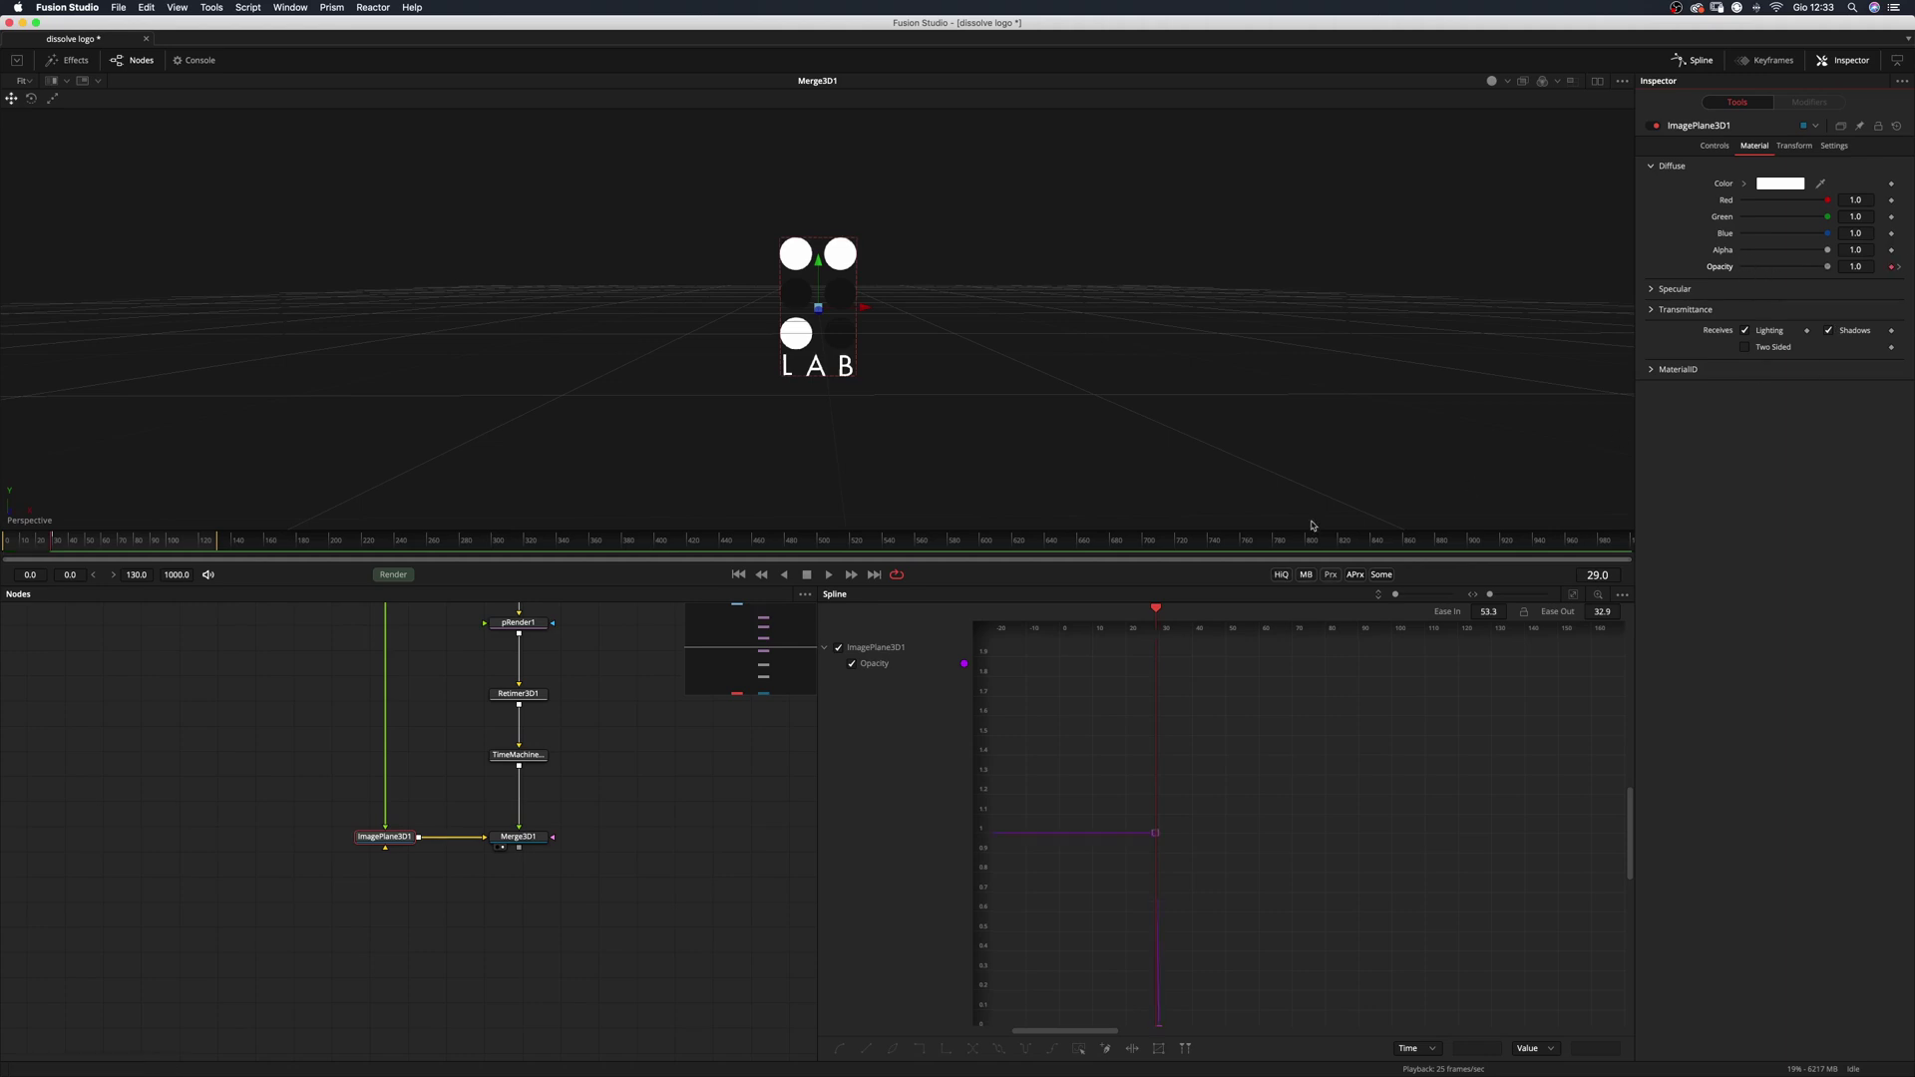
left_click(739, 576)
key("space")
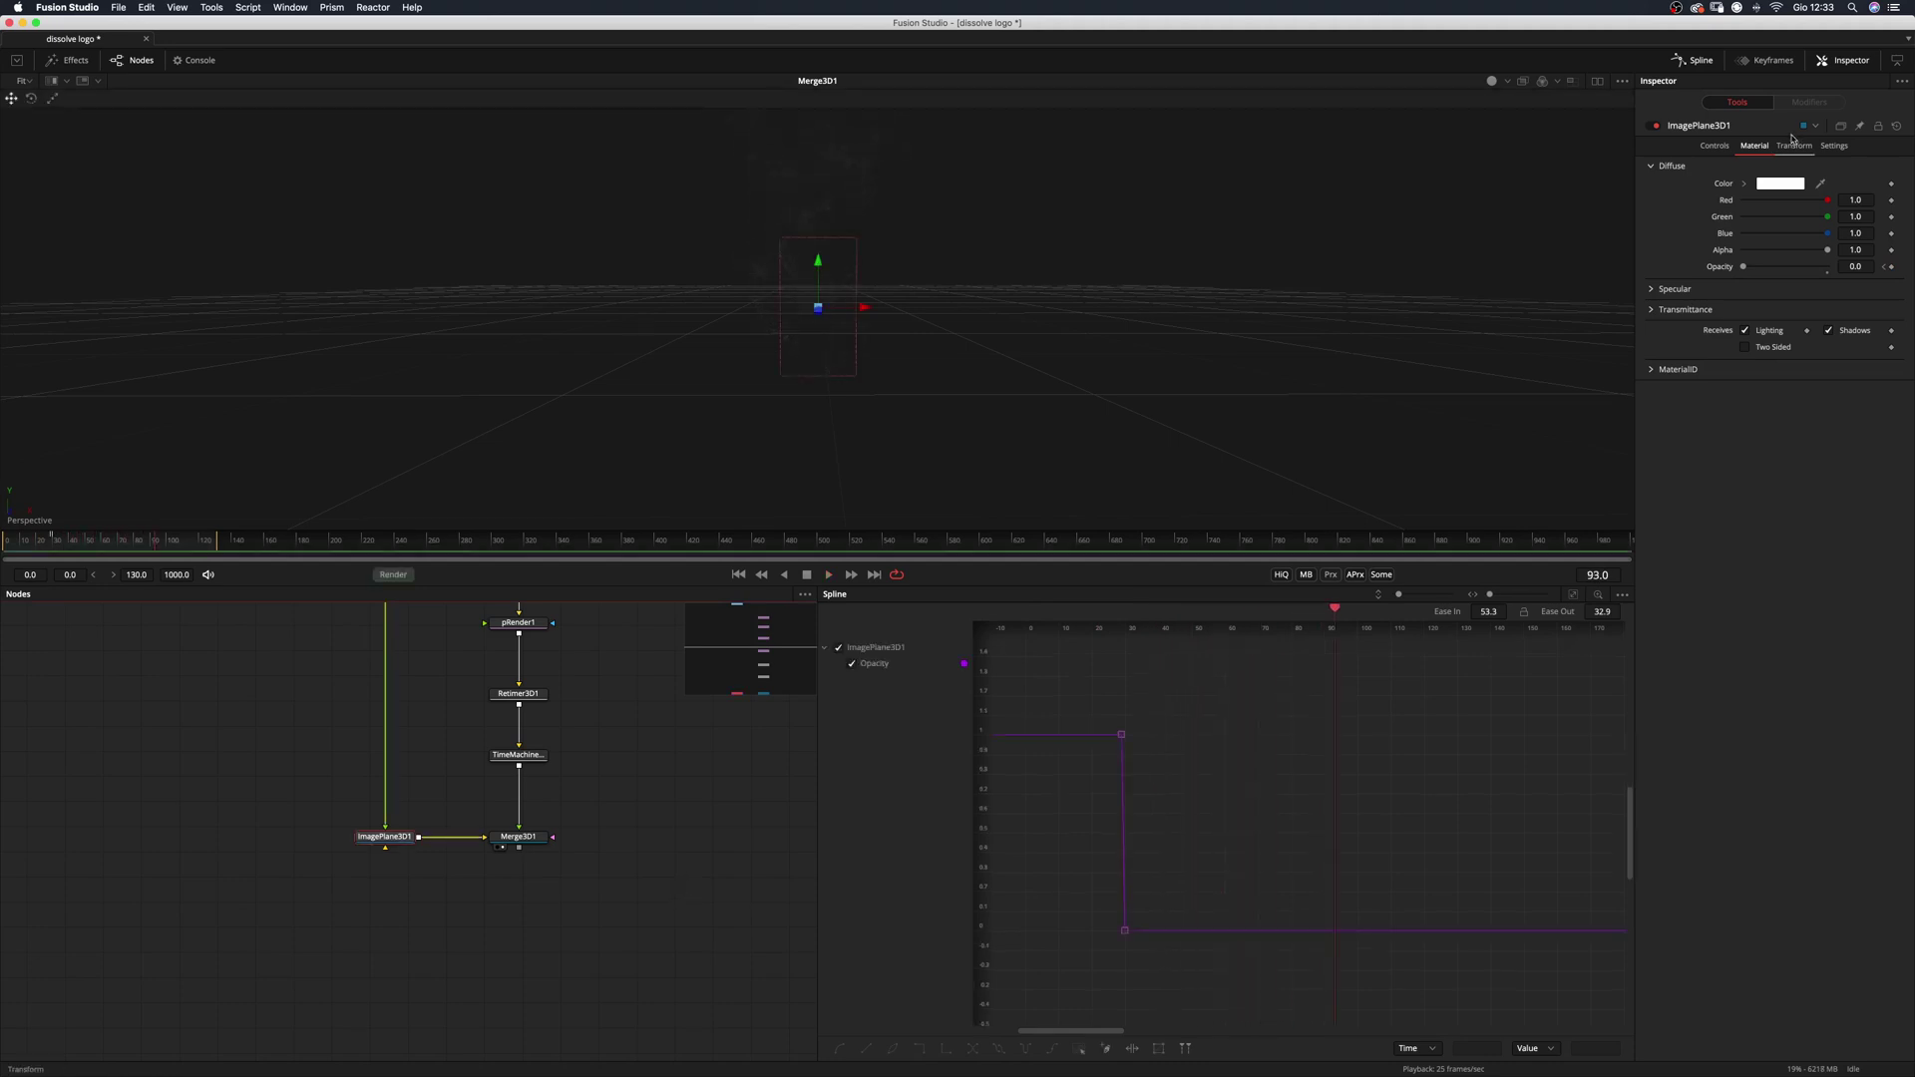
Save the composition and set ImagePlane3D1's Z translation to 0.001, using two viewers to inspect the logo from an angle.
left_click(1794, 145)
left_click(1597, 81)
key("super+s")
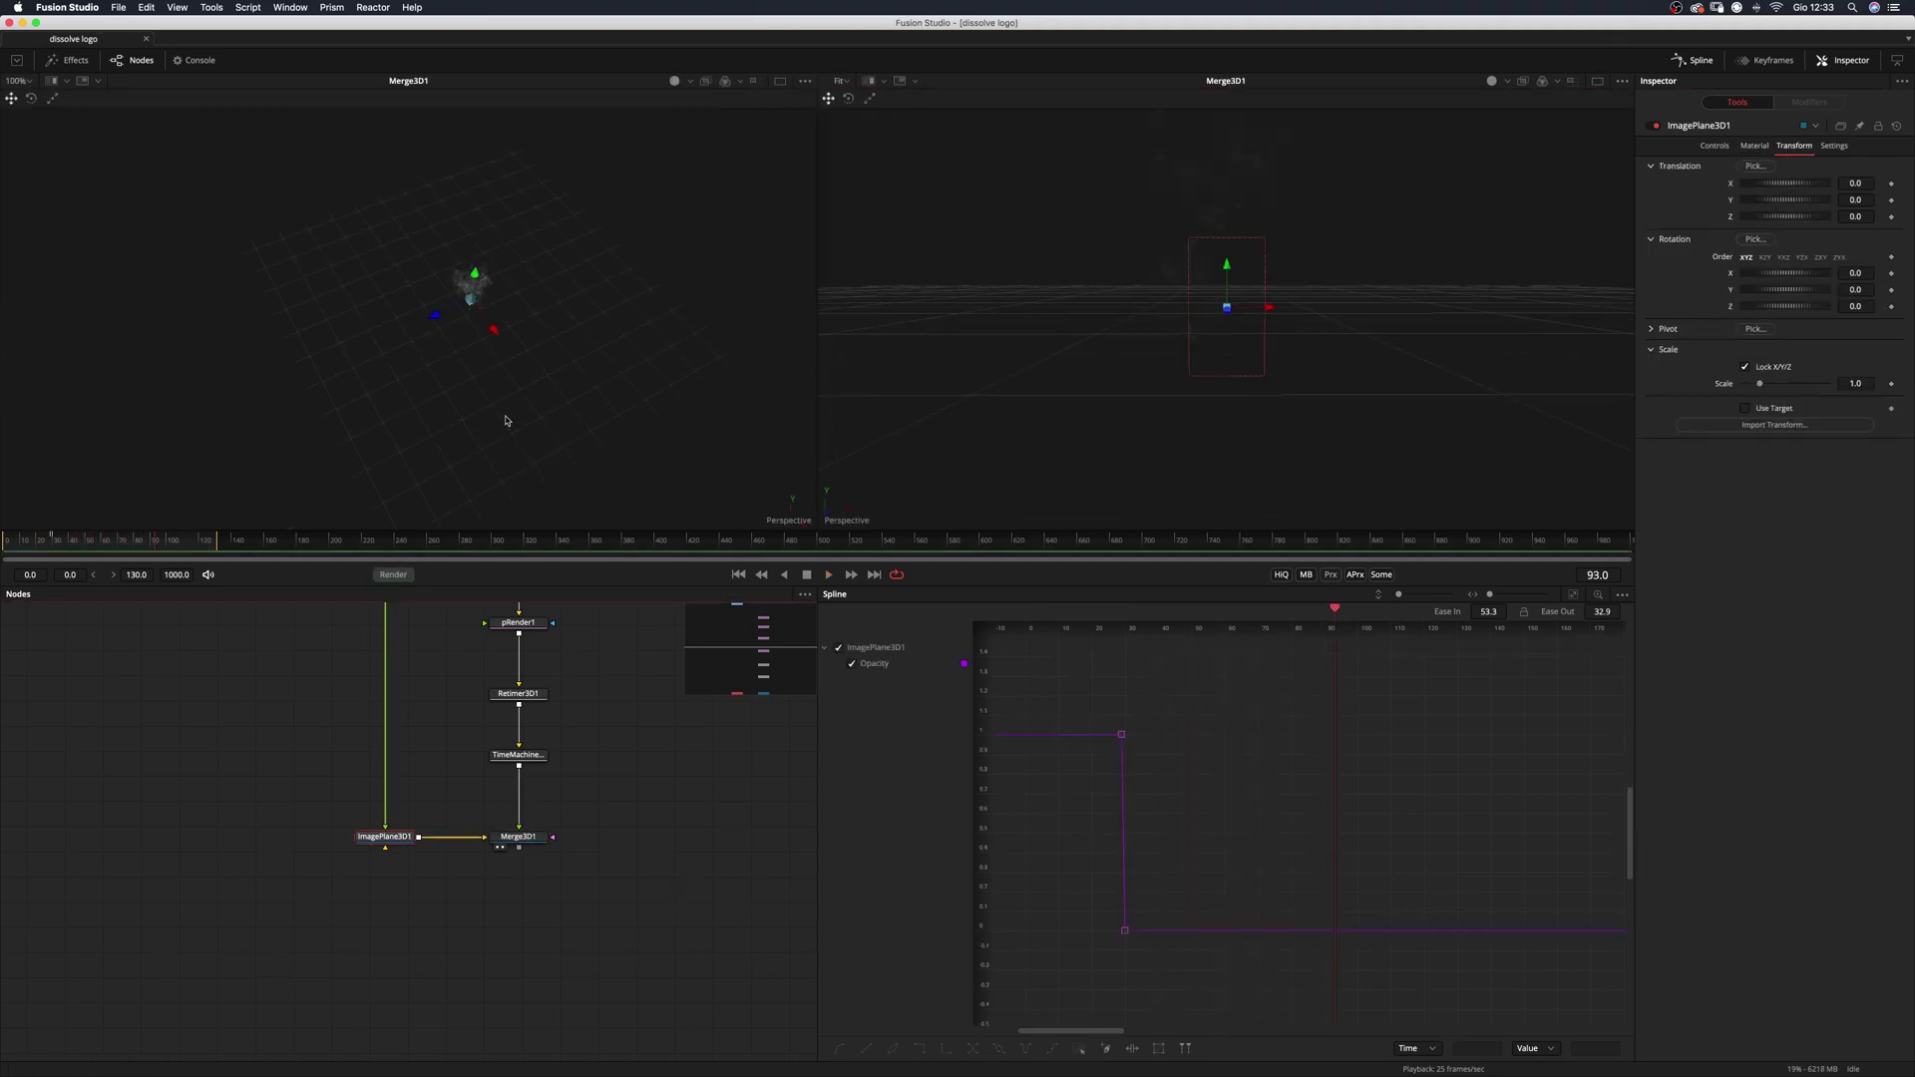
left_click_drag(578, 329, 308, 436)
left_click(4, 540)
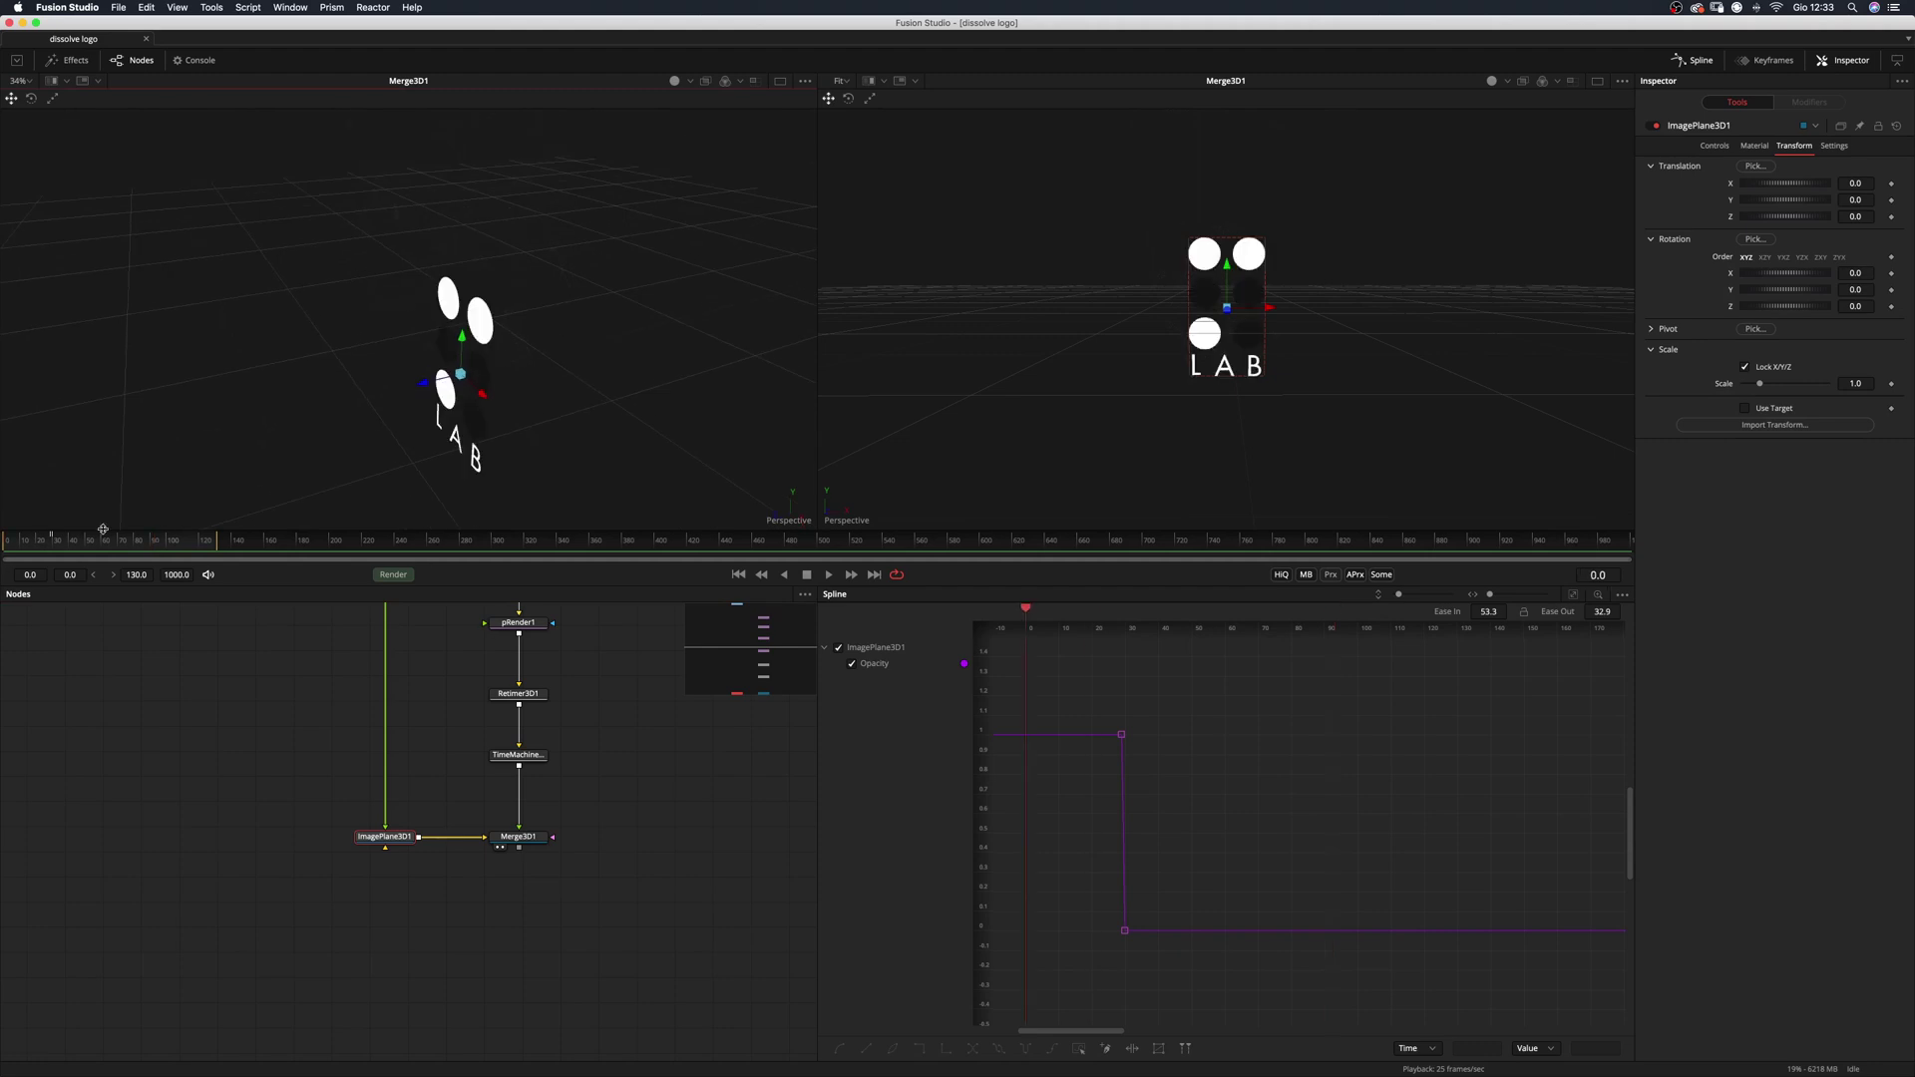
scroll(536, 295, "up", 5)
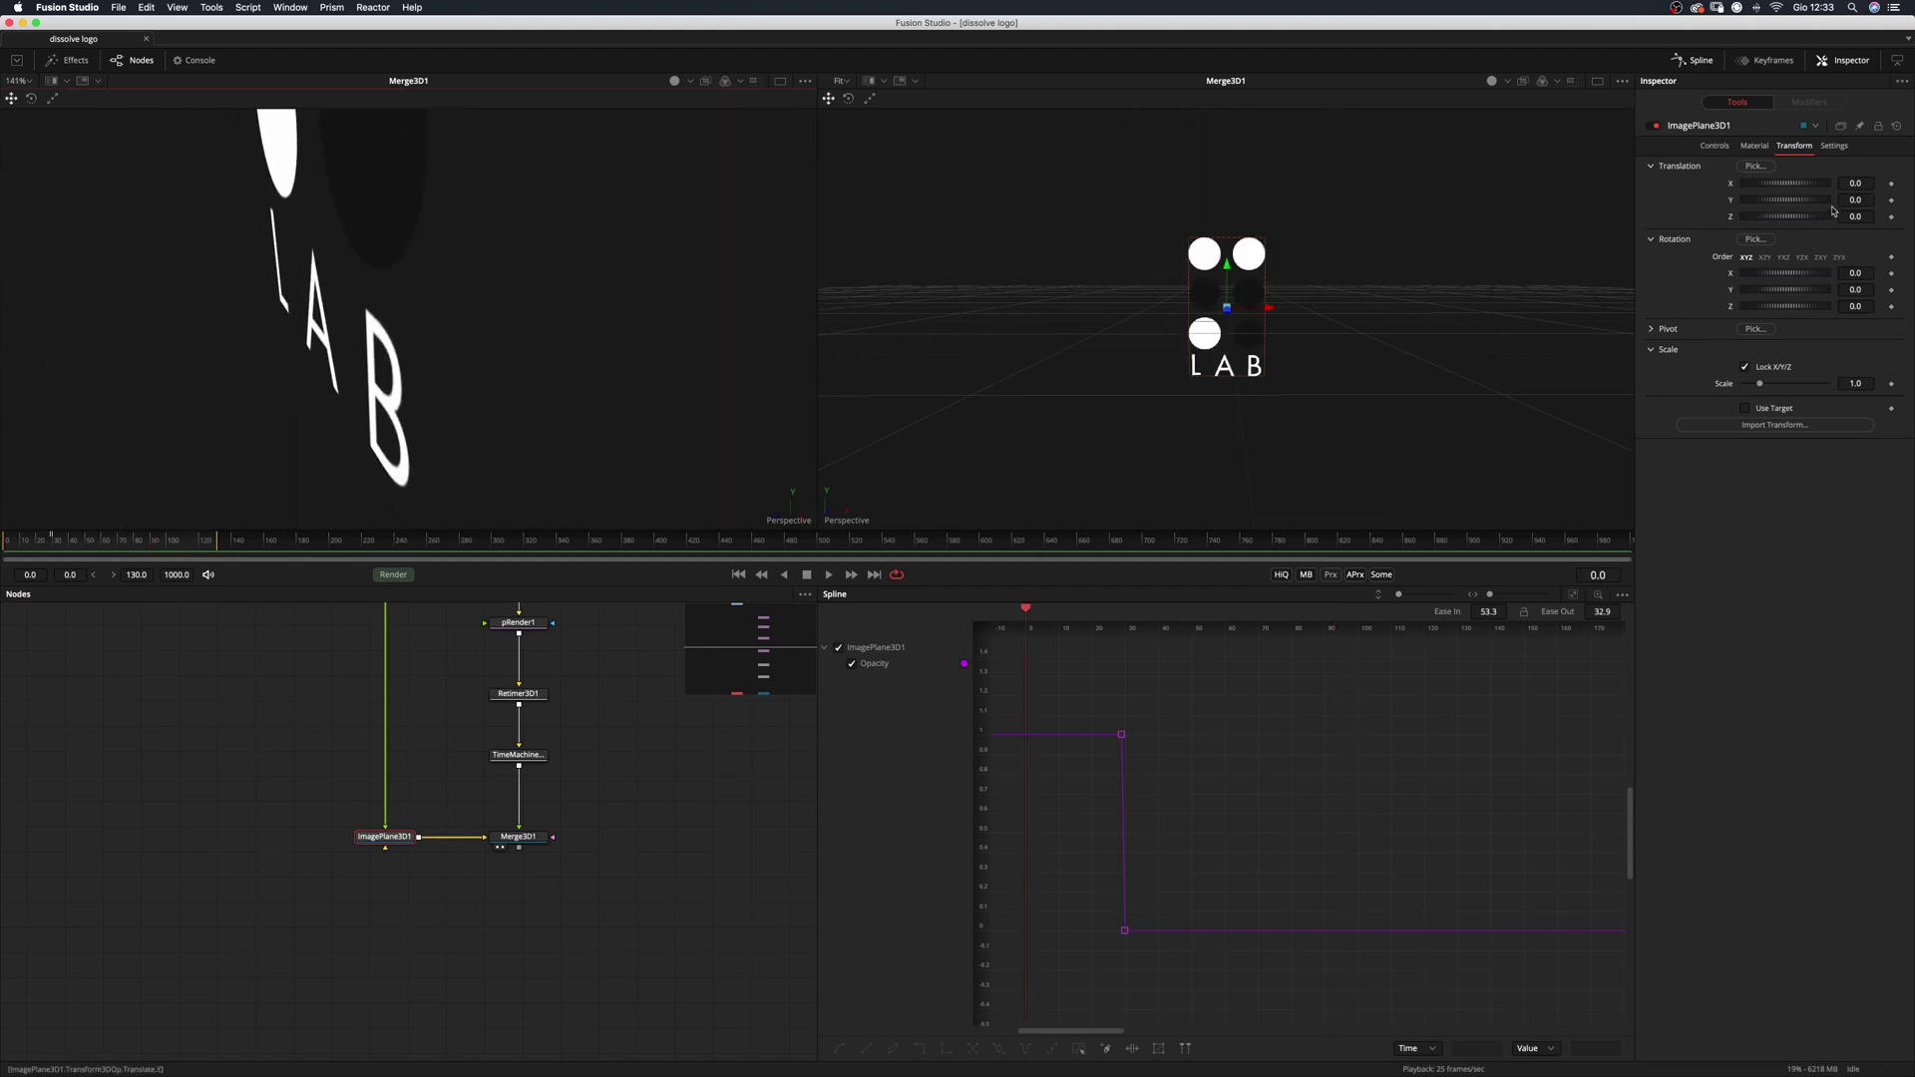
left_click_drag(1855, 215, 1855, 216)
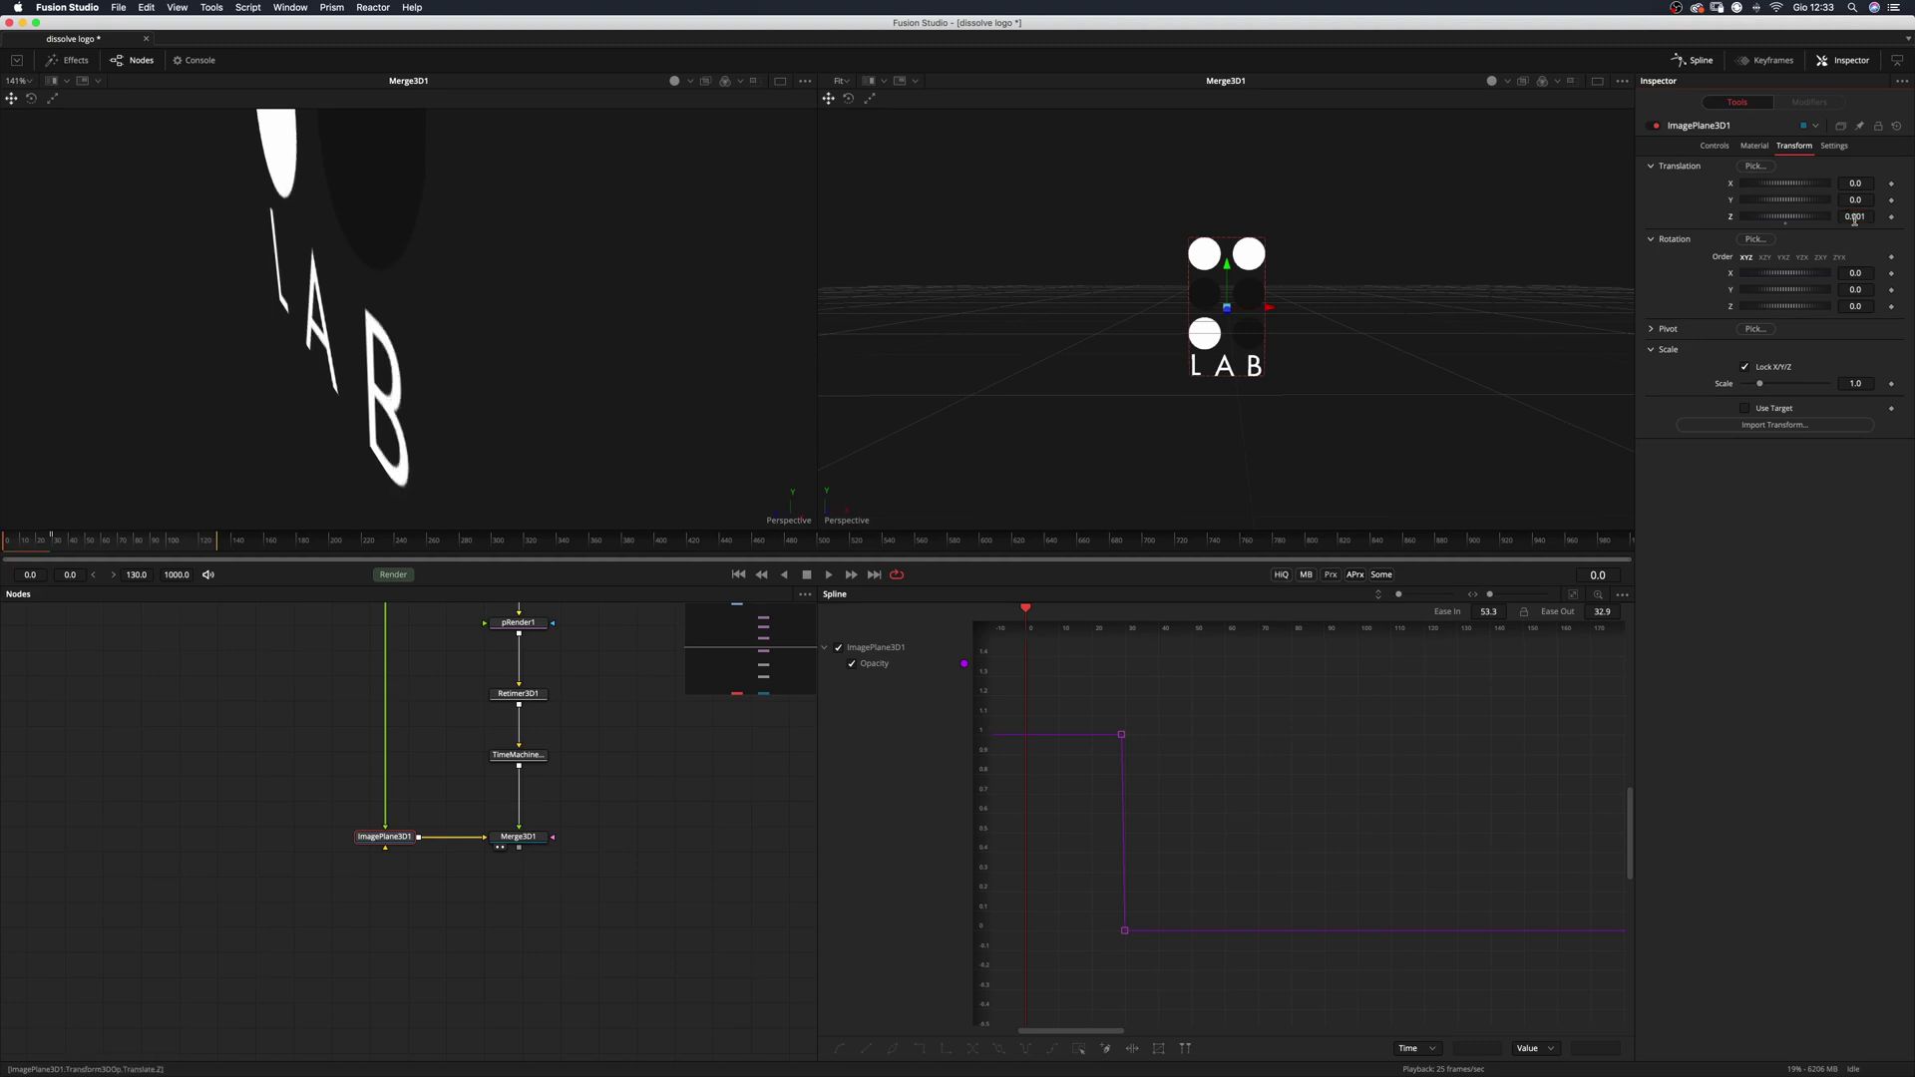
left_click_drag(458, 418, 559, 375)
scroll(513, 432, "down", 4)
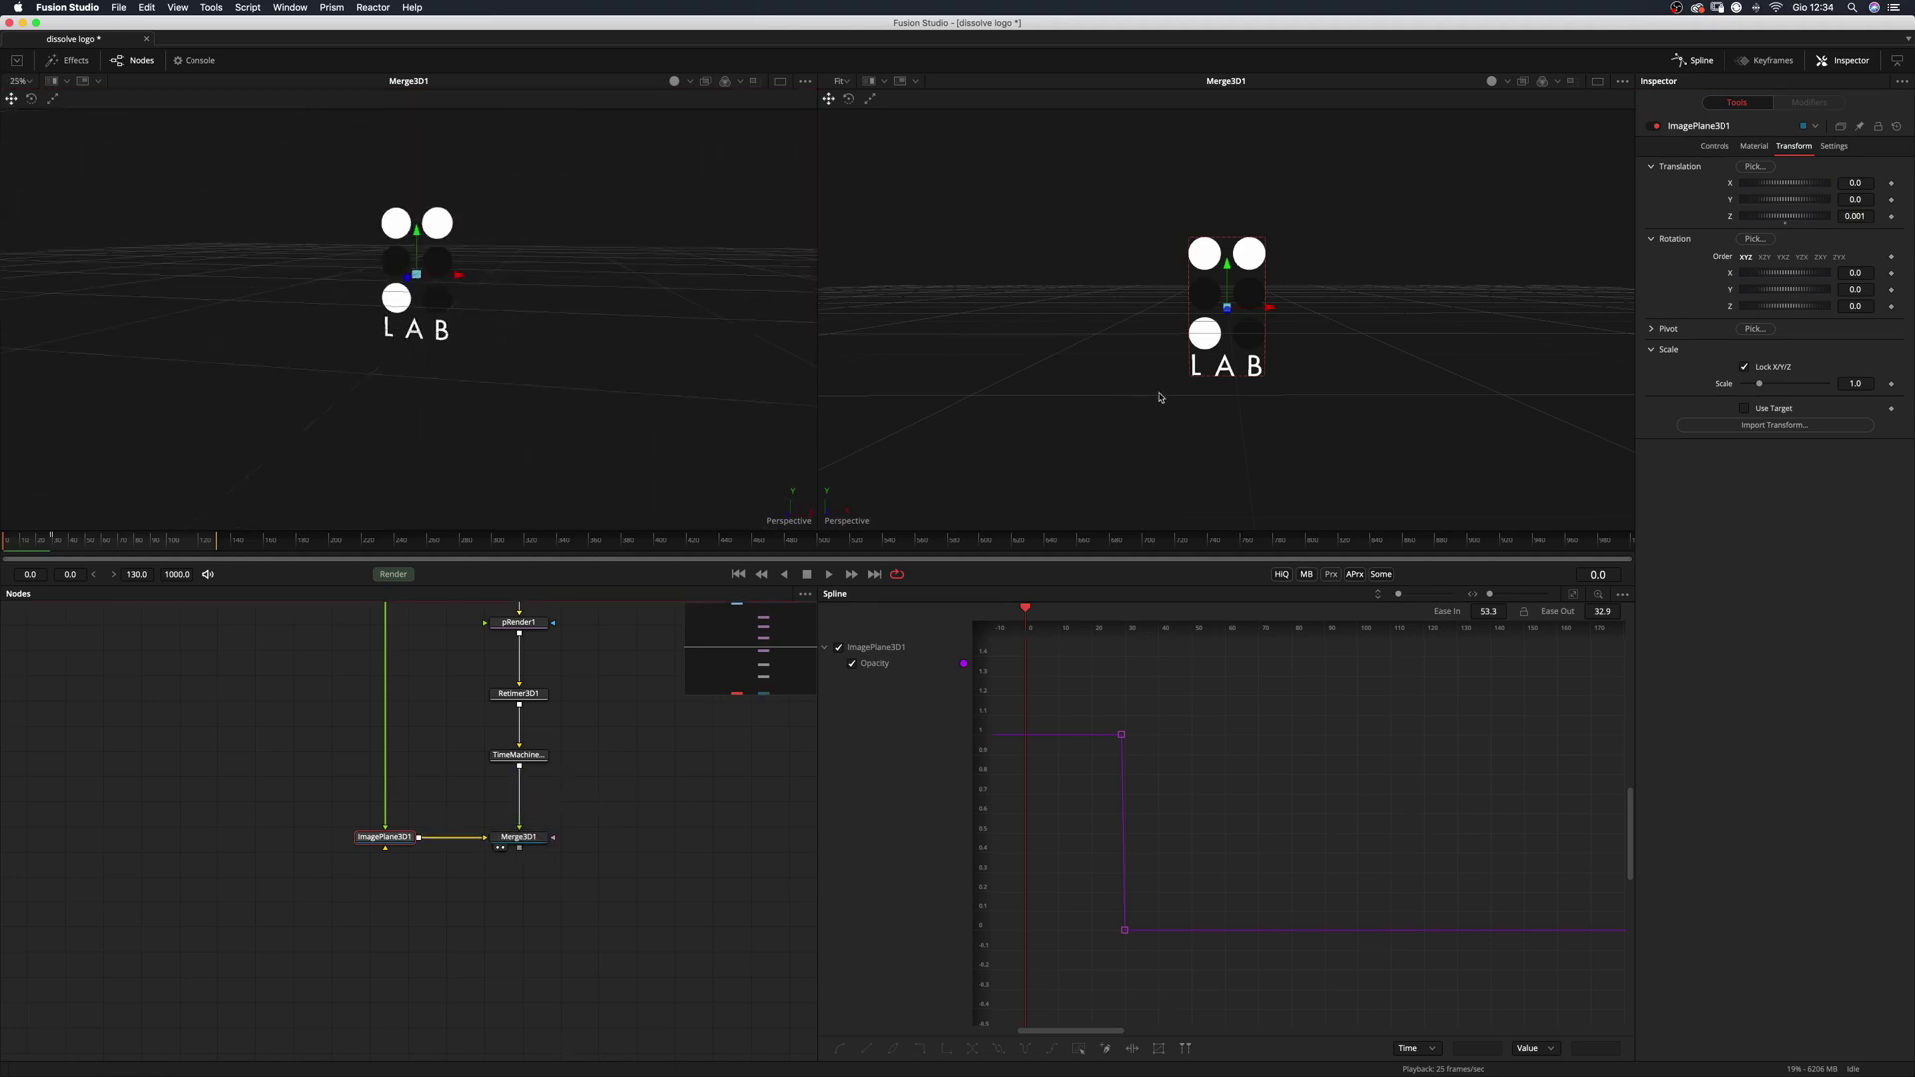
Play the merged dissolve in a single viewer to check the handover from logo plane to particles.
left_click(518, 836)
key("1")
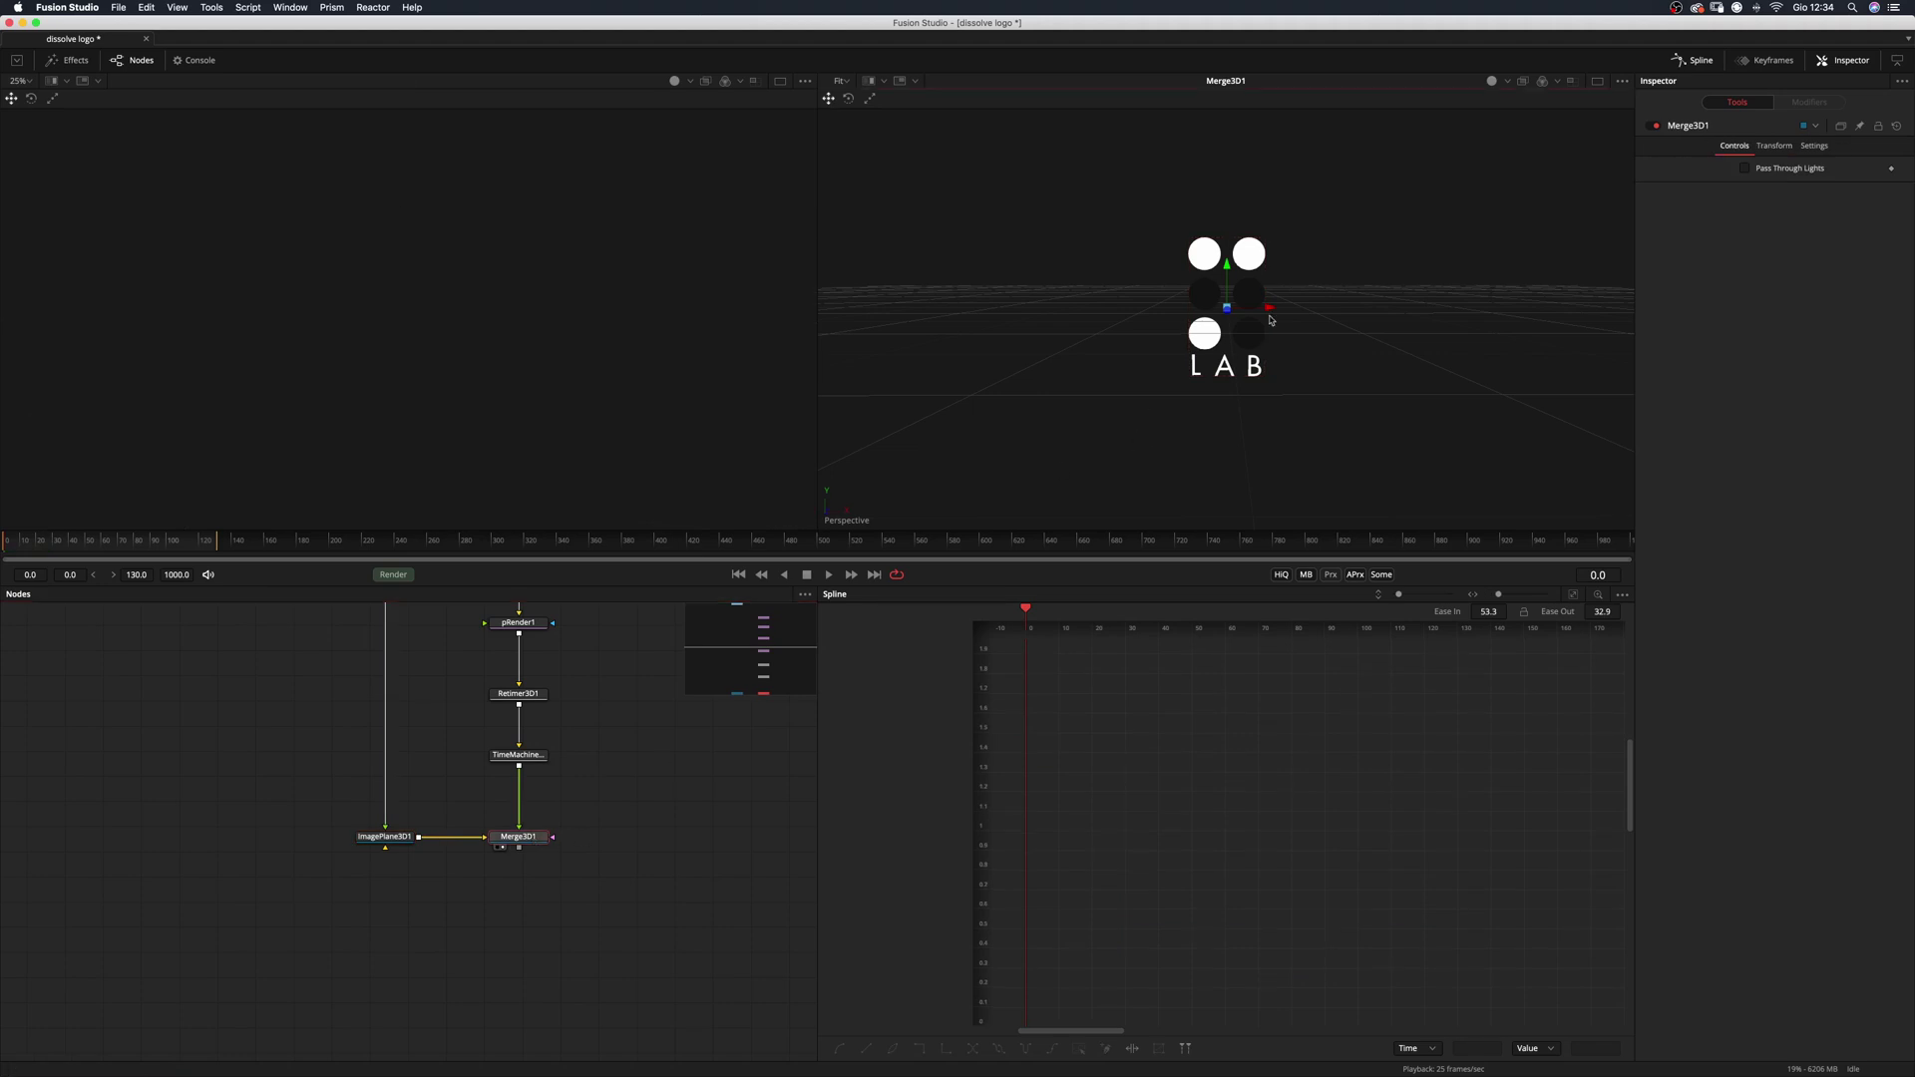
left_click(1598, 82)
key("space")
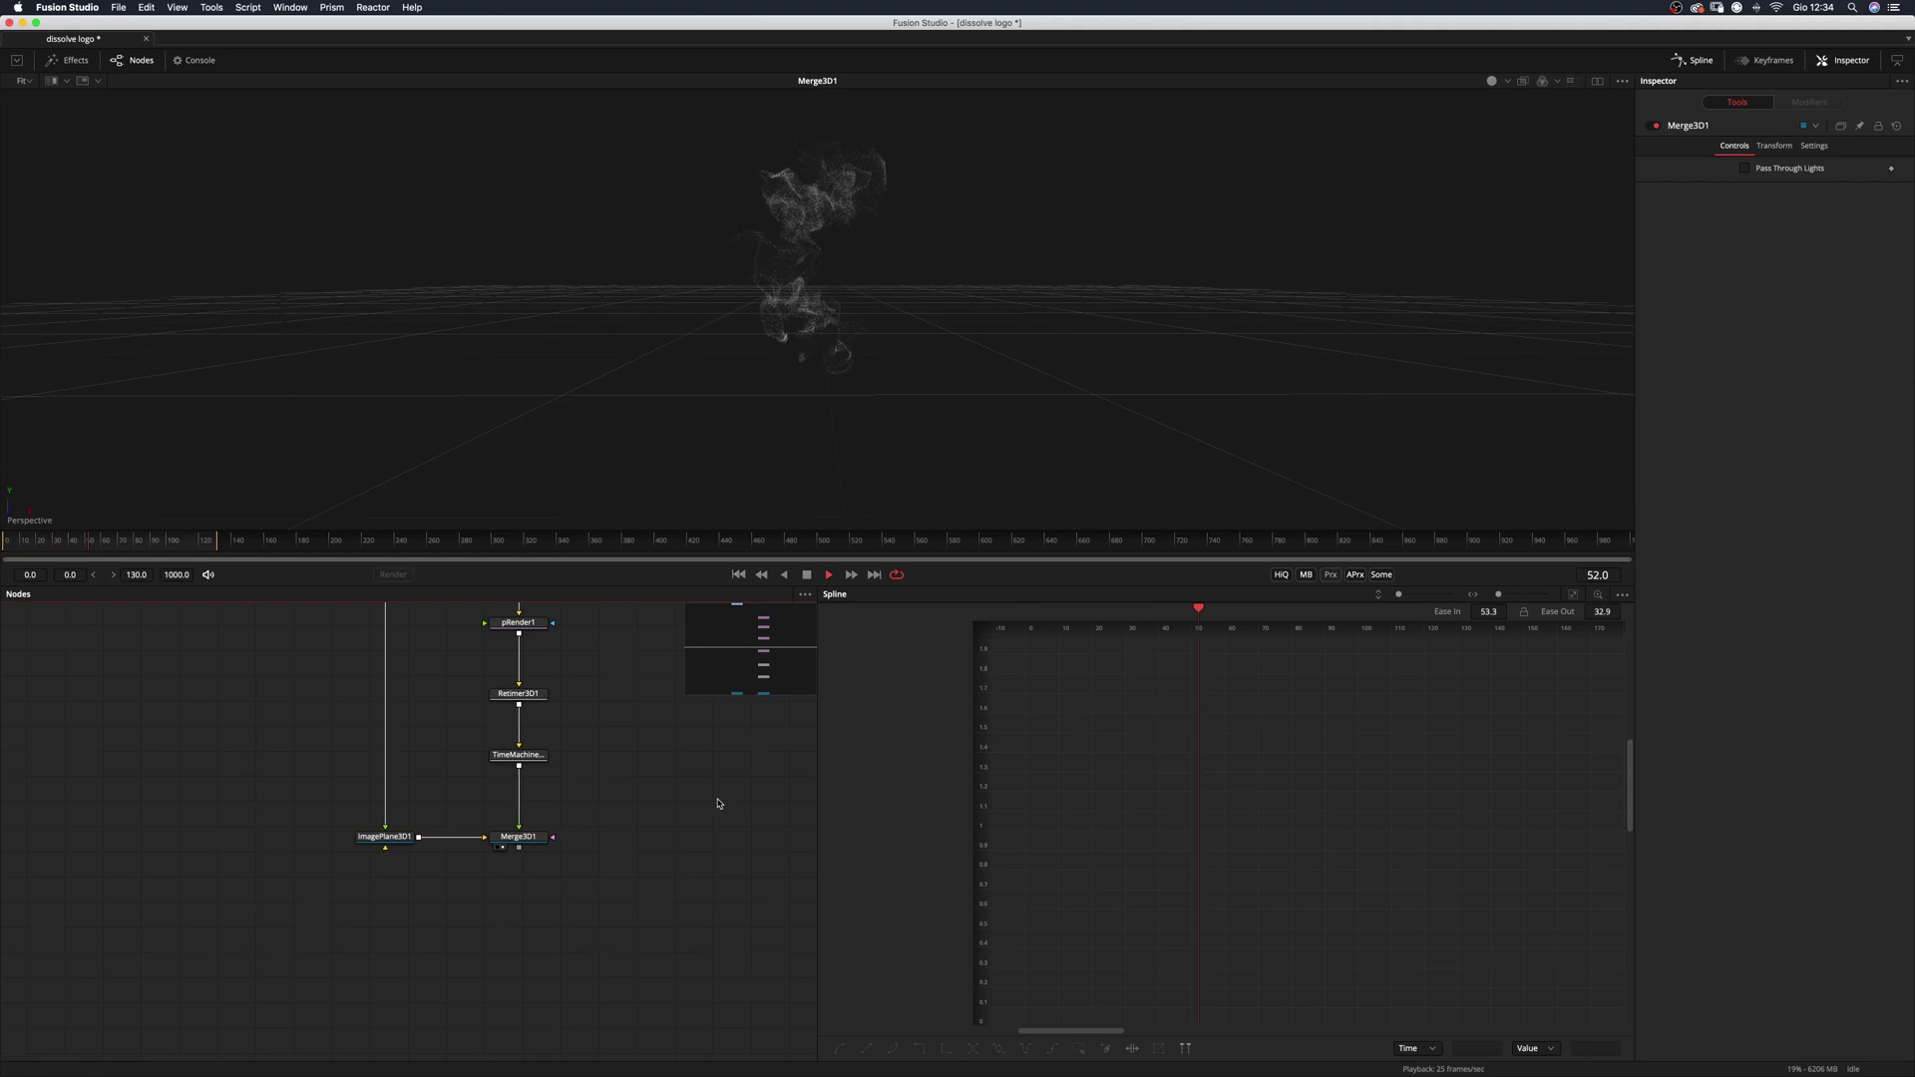
Connect a Camera 3D to Merge3D1 and show the merge in two viewers, one in perspective and one through Camera3D1.
left_click(1598, 80)
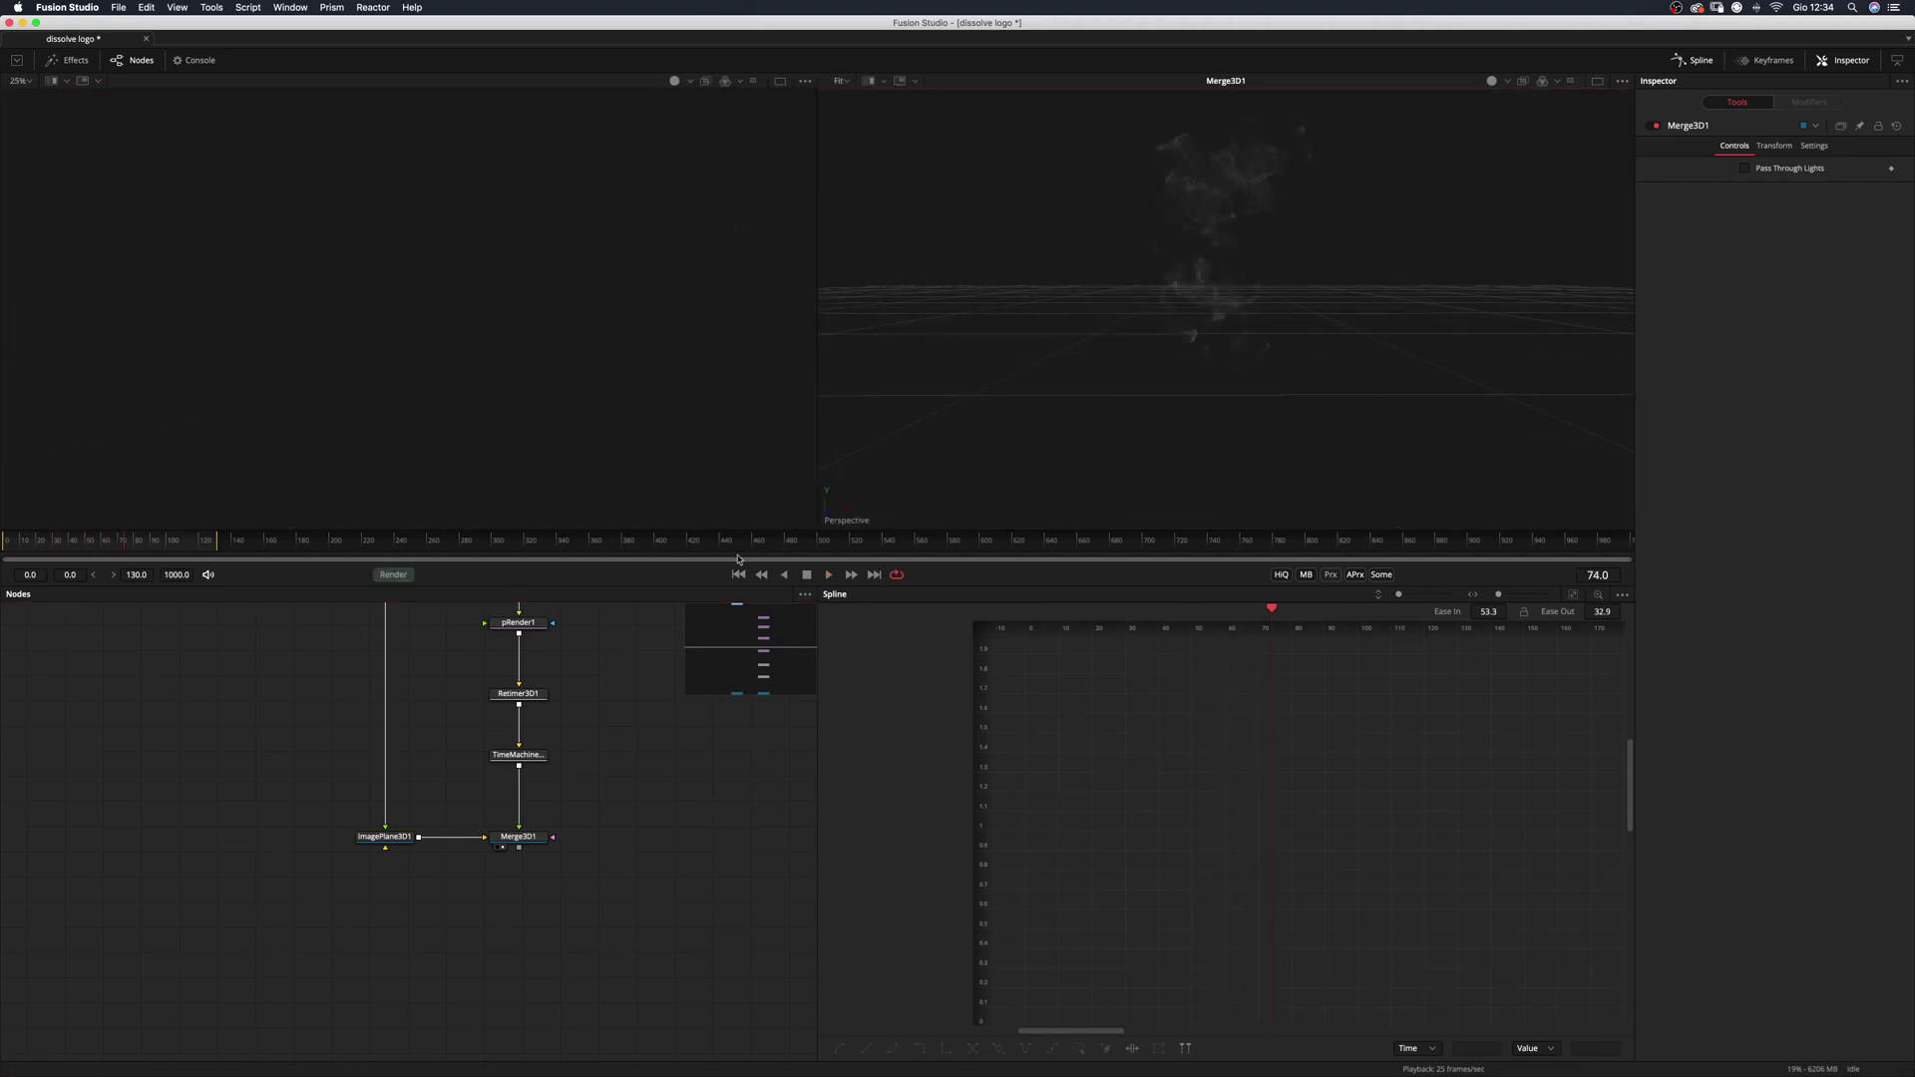
left_click(549, 834)
key("shift+space")
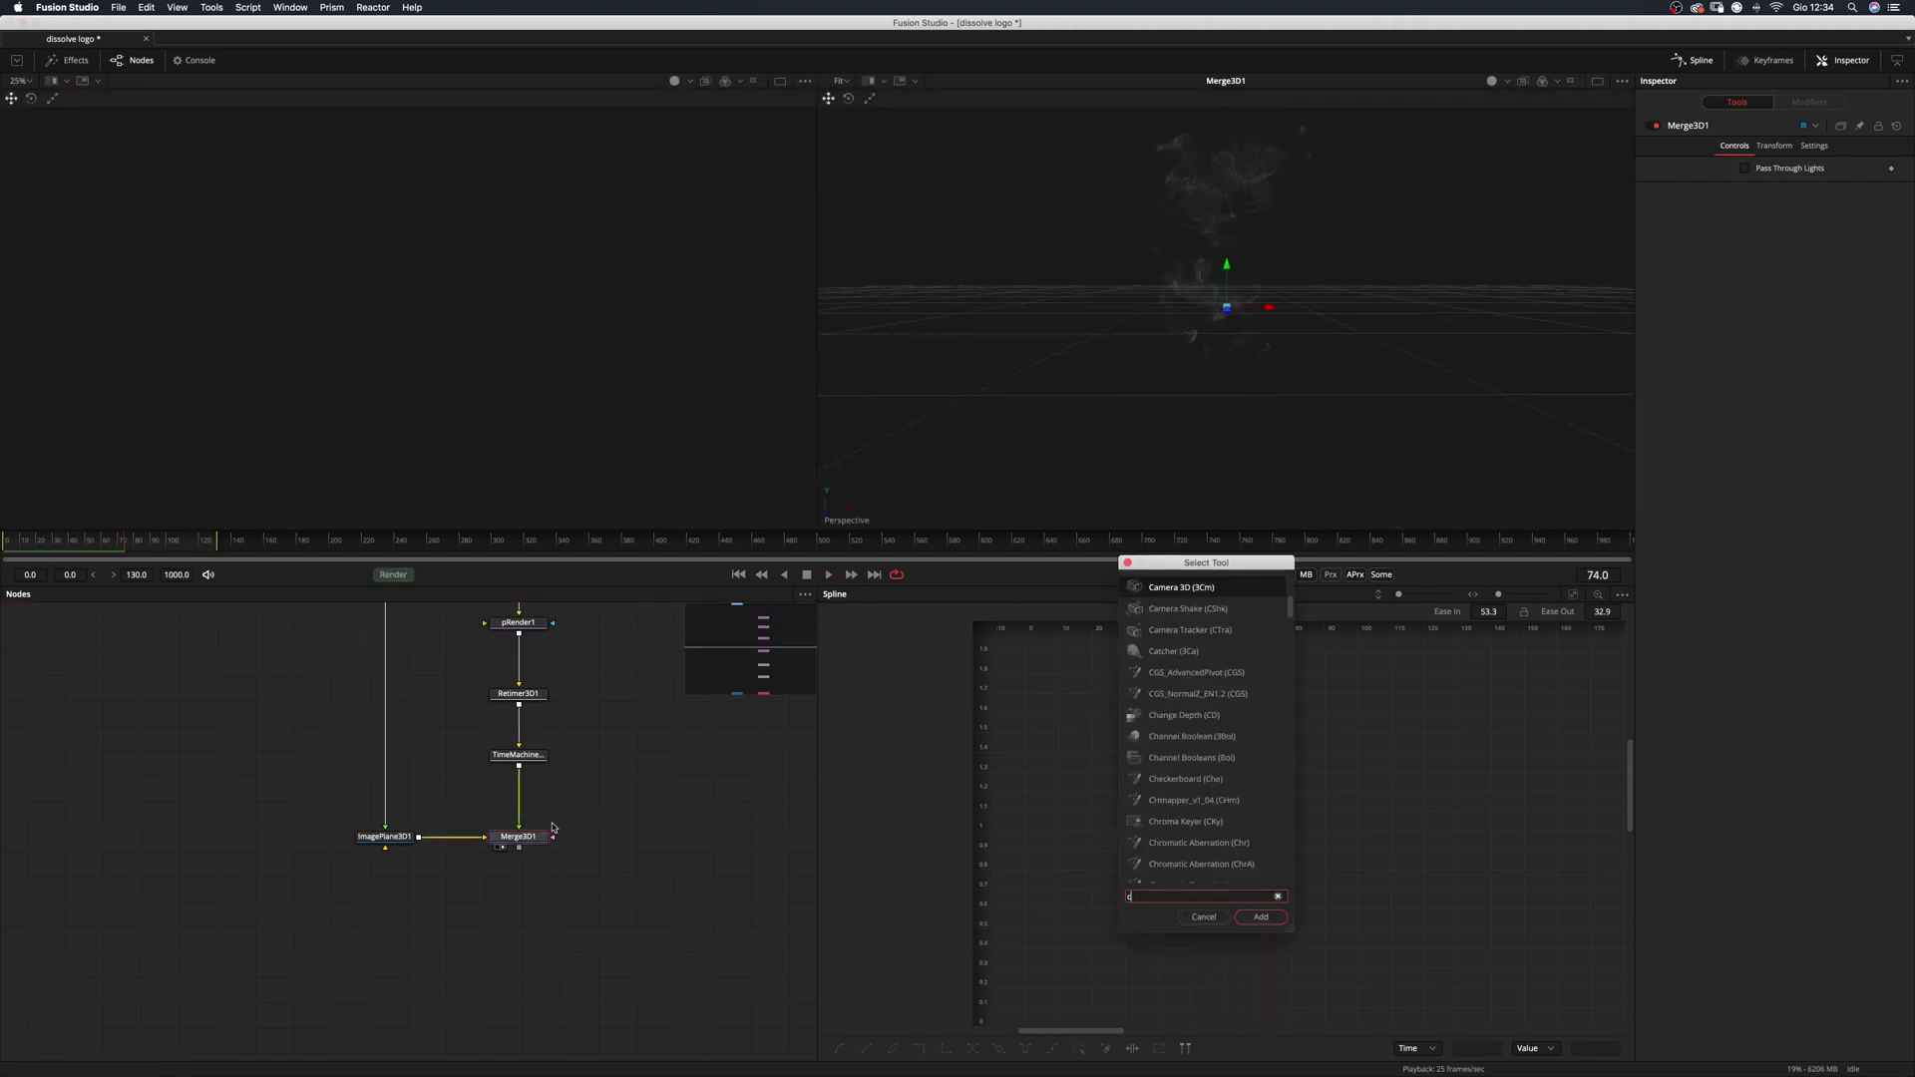
type("cam")
key("Return")
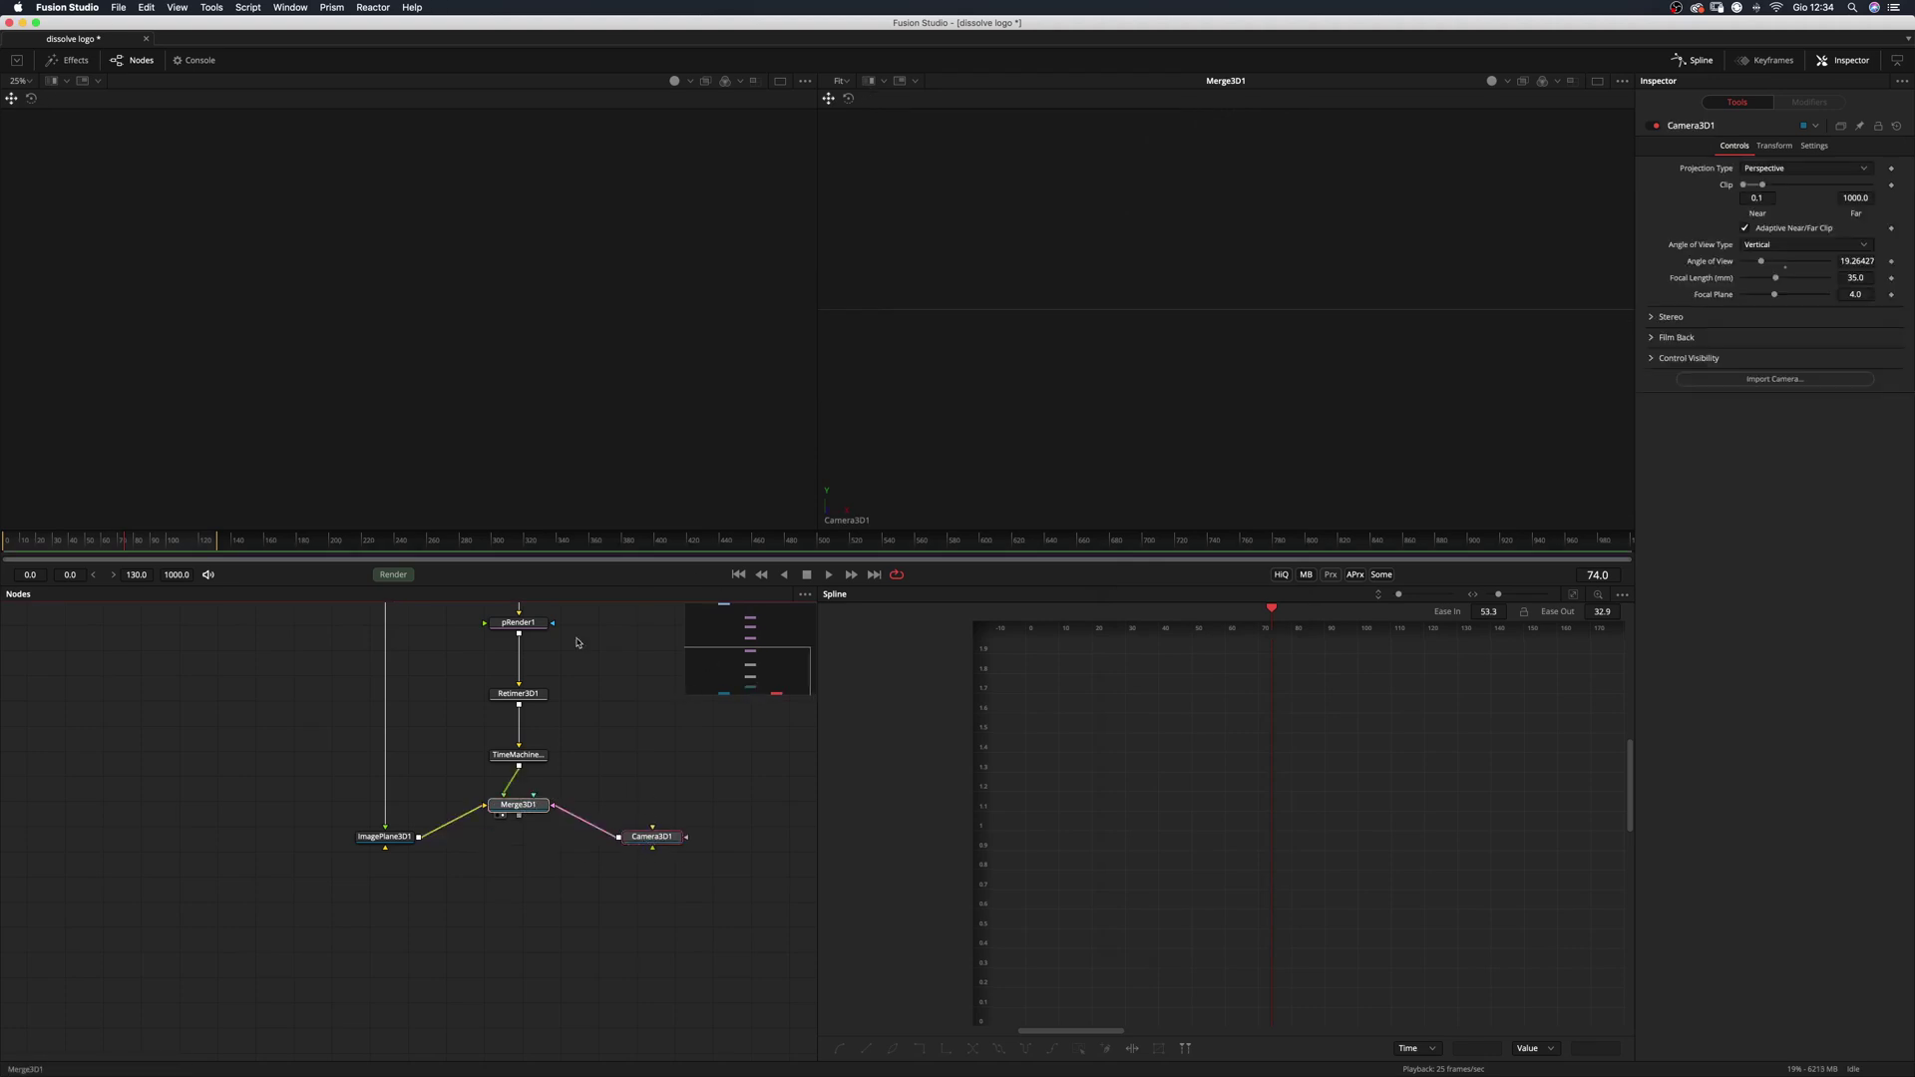
left_click(497, 847)
right_click(786, 522)
left_click(685, 730)
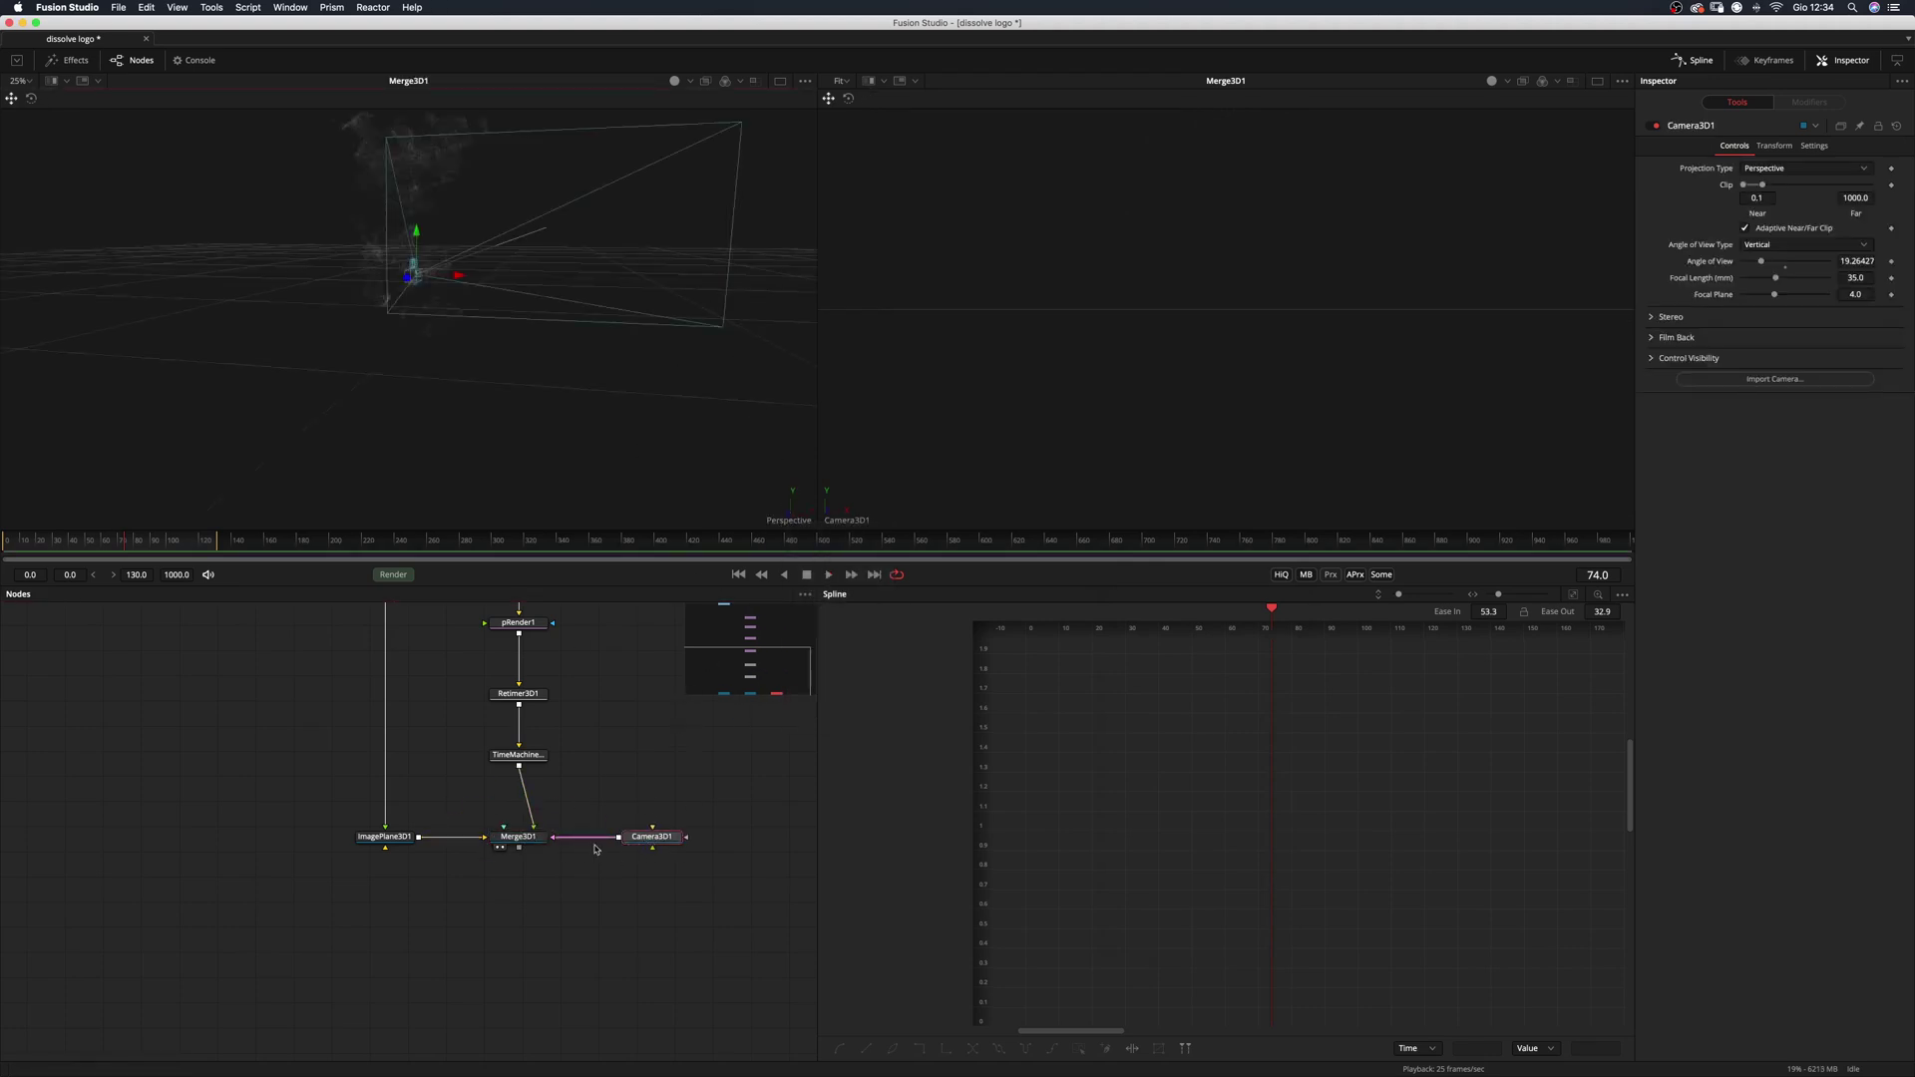
Move Camera3D1 back from the logo along its Z axis to about 20.7.
left_click_drag(598, 444, 393, 423)
scroll(440, 406, "down", 2)
left_click_drag(359, 357, 218, 488)
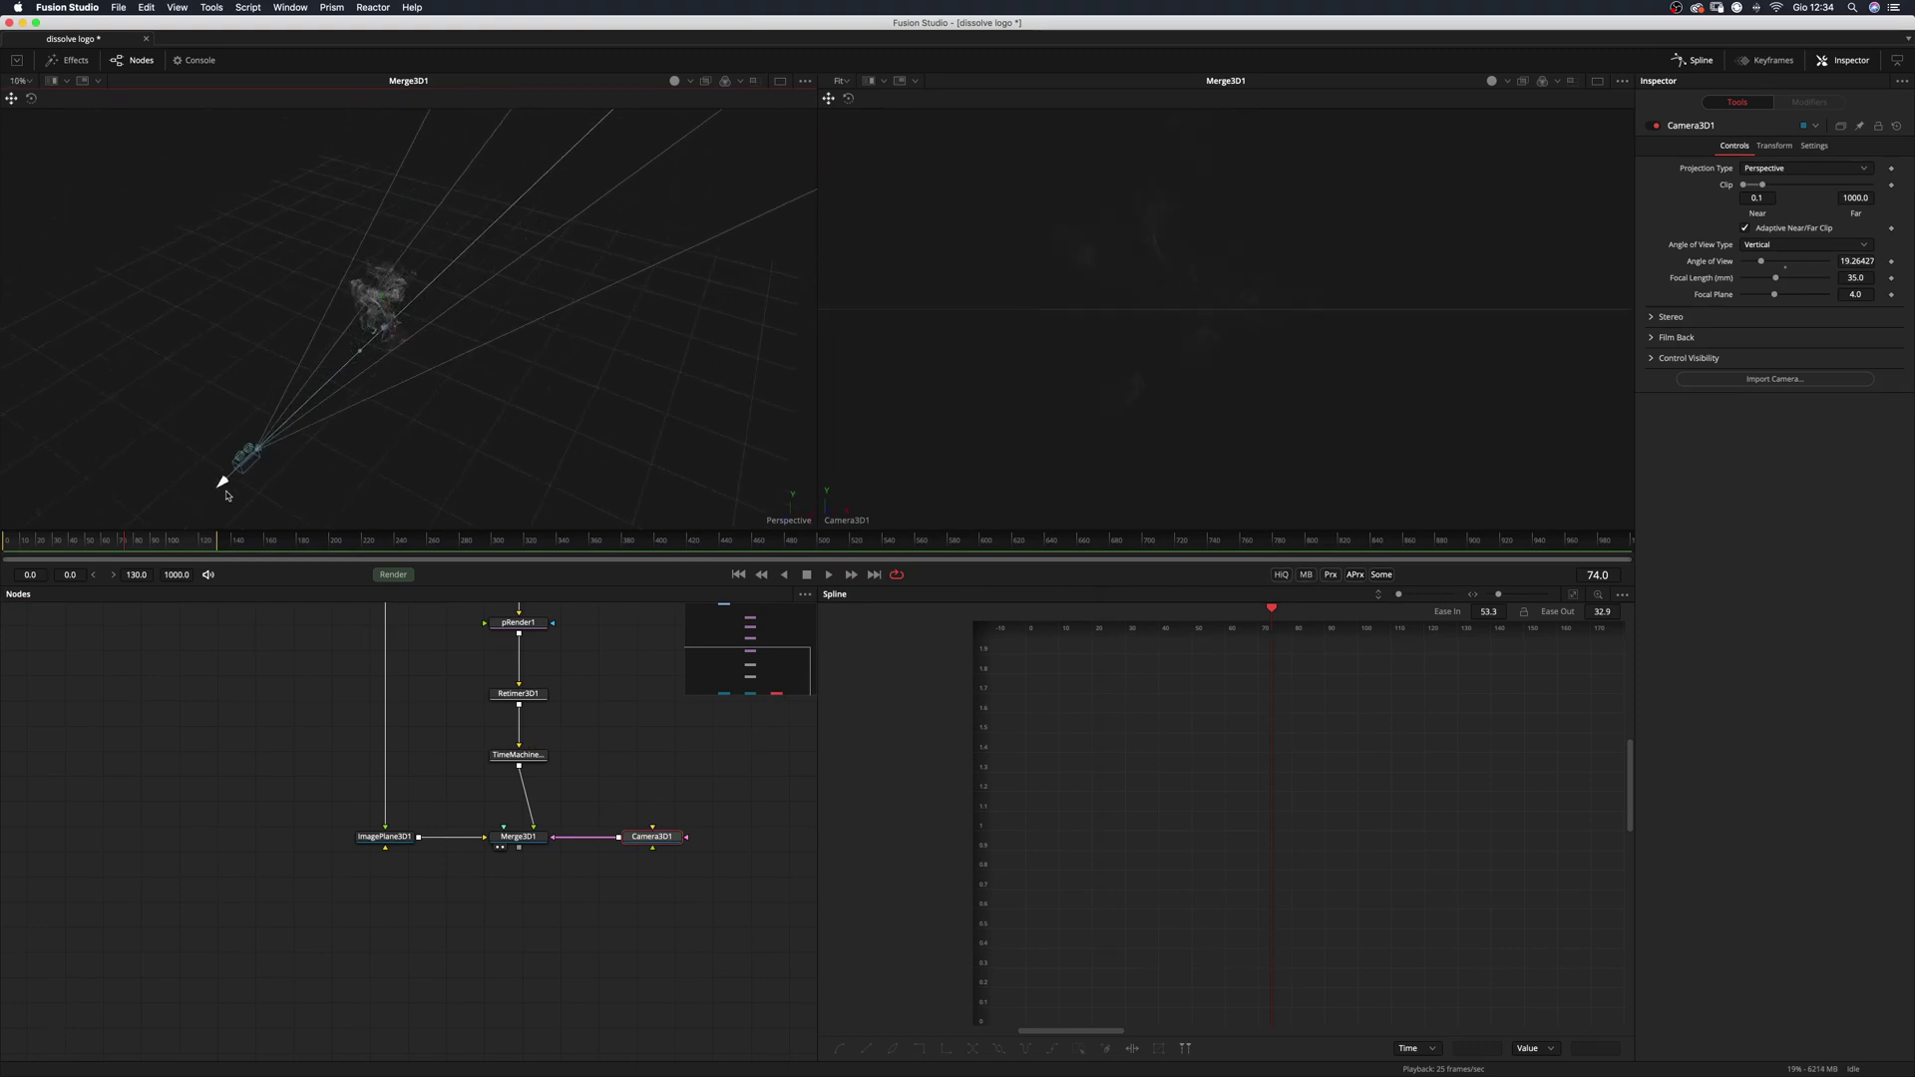
scroll(479, 397, "down", 2)
left_click_drag(37, 559, 3, 558)
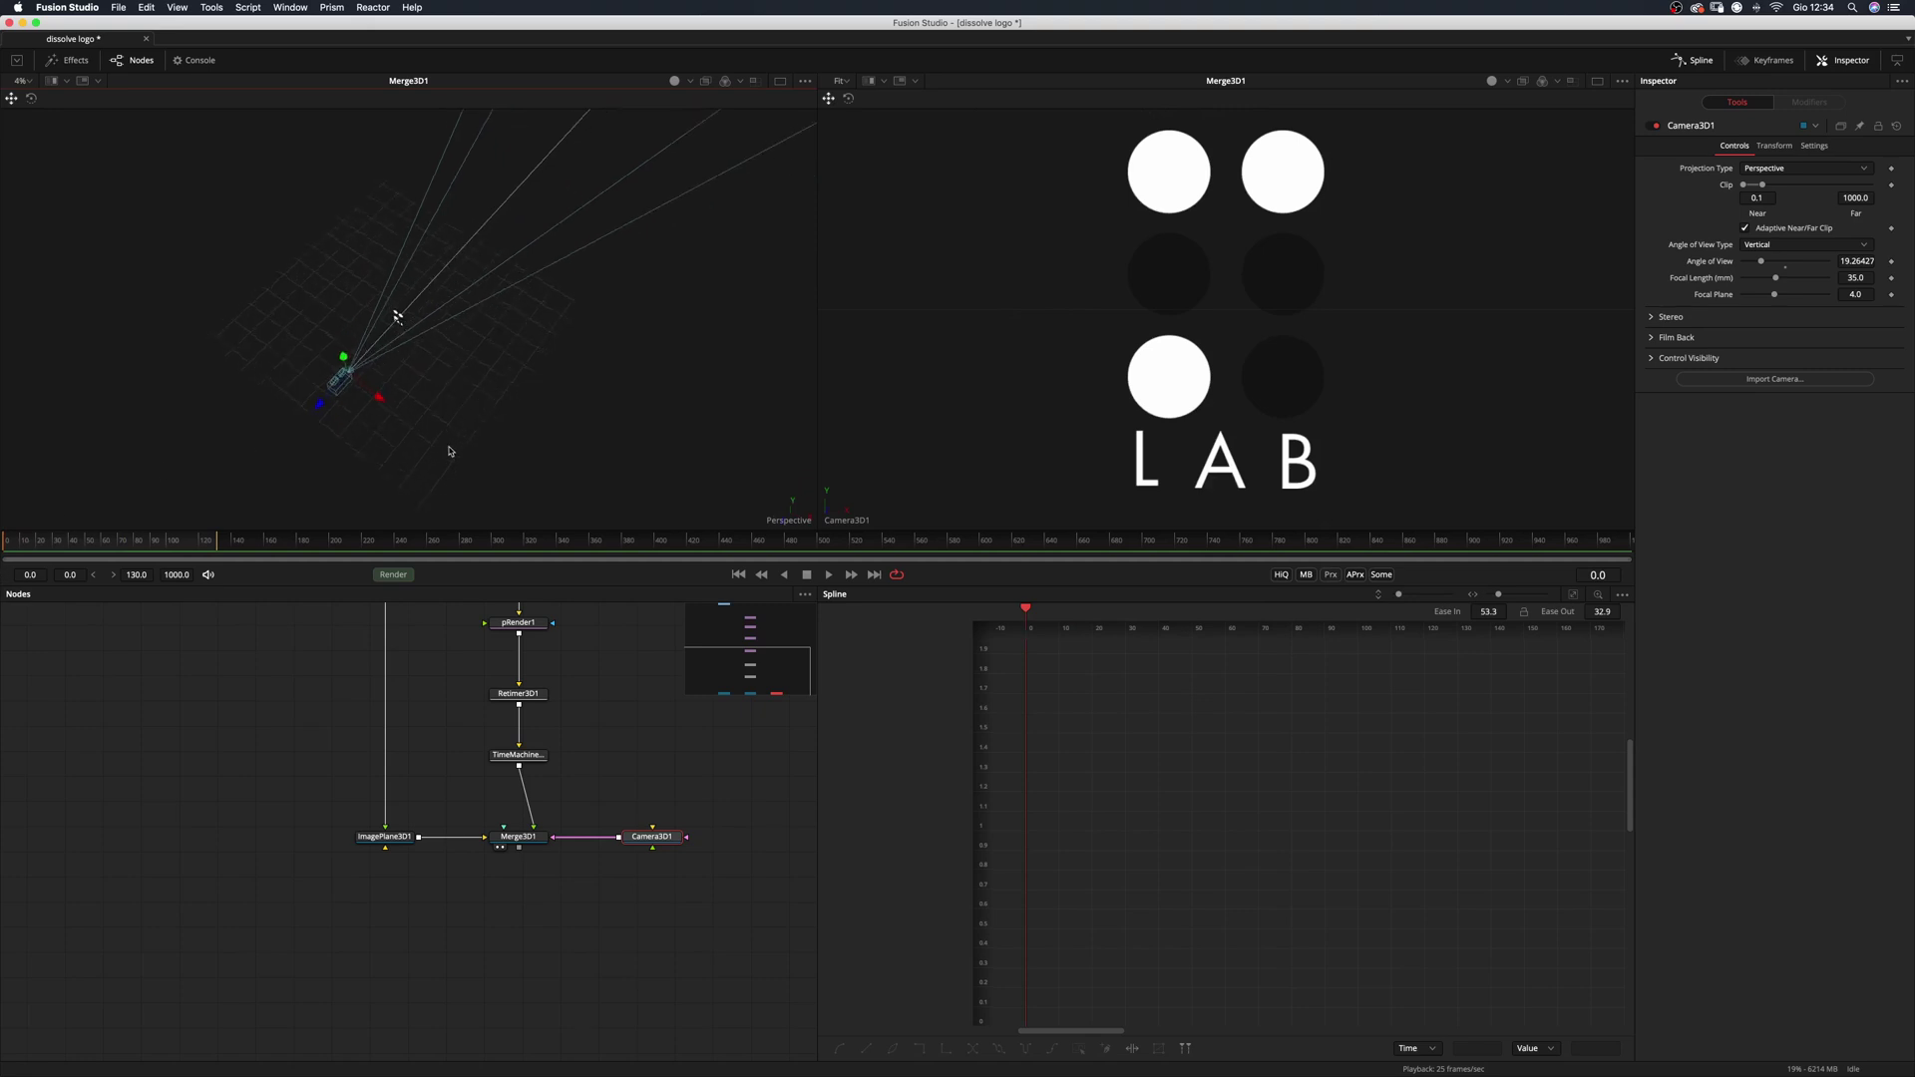
left_click_drag(320, 404, 155, 512)
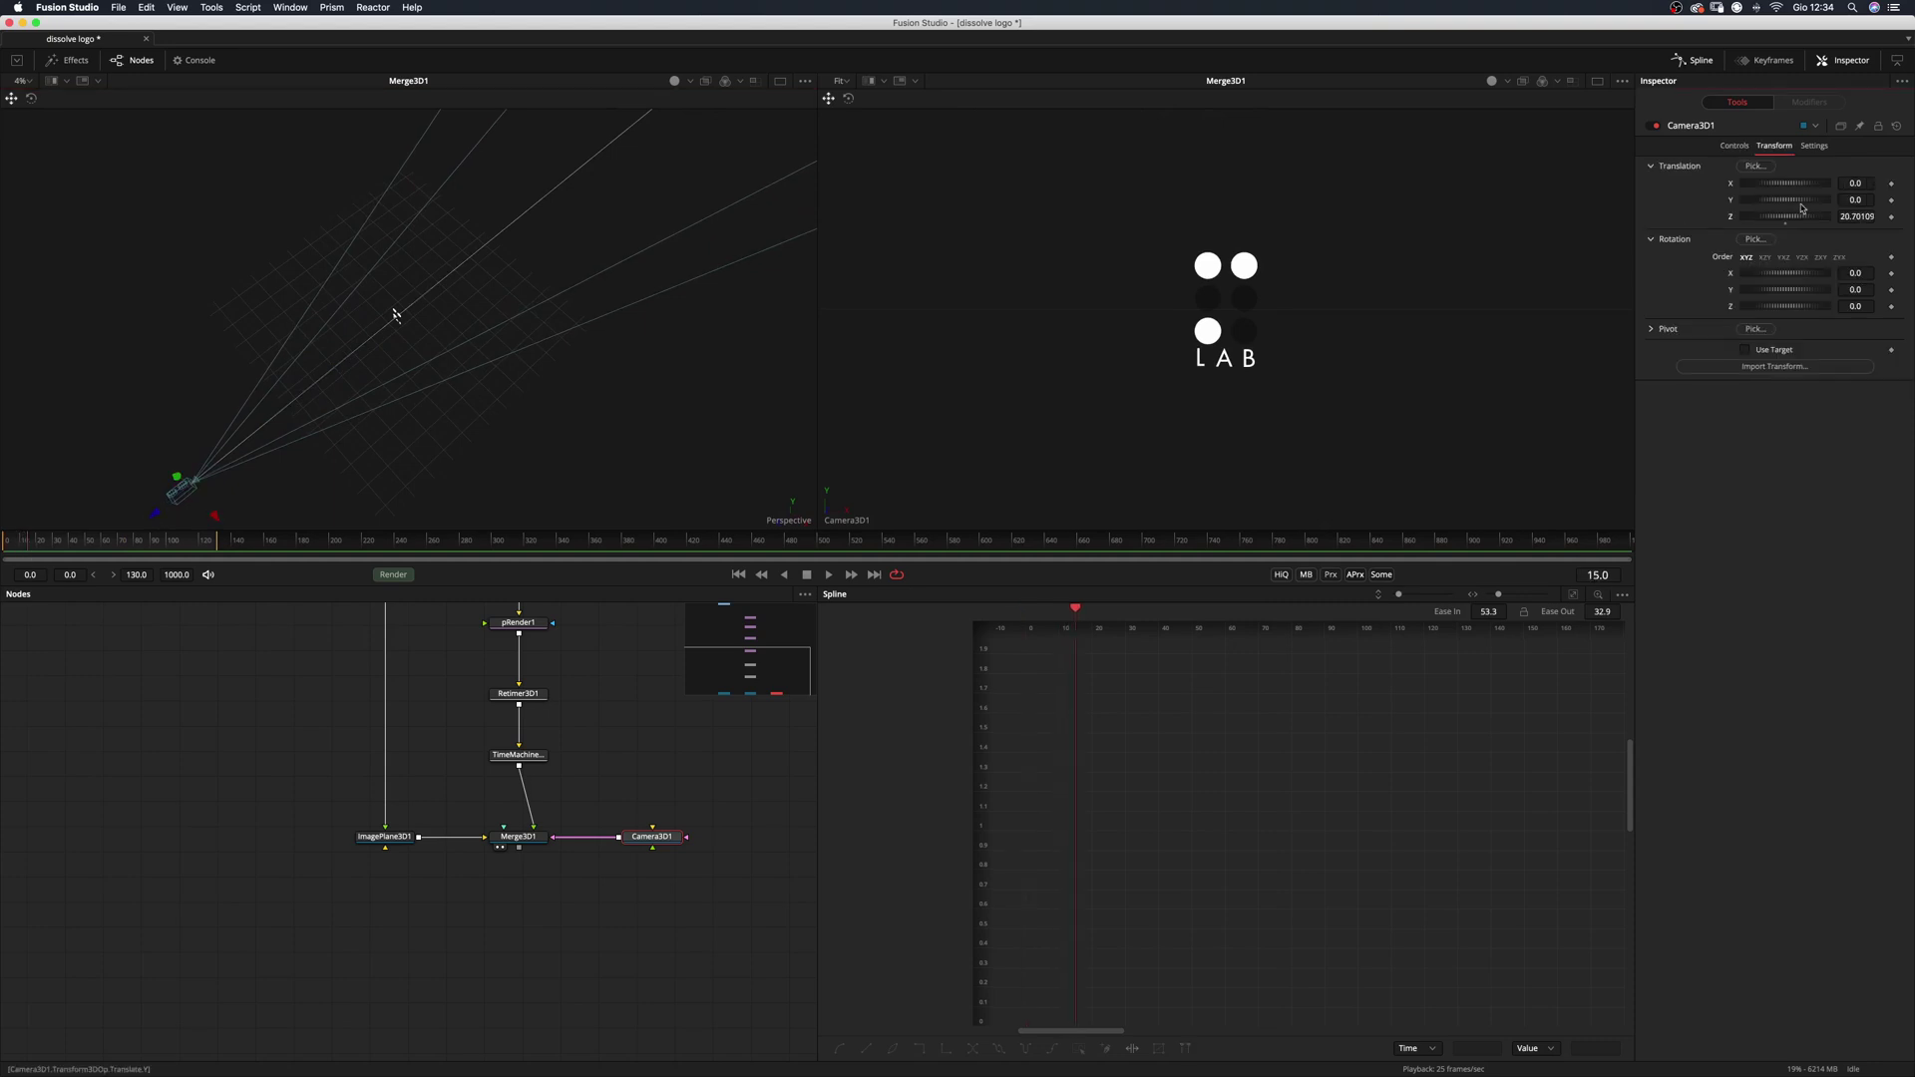
Keyframe Camera3D1's Z translation at frame 15 and move the camera in to about 10 at frame 35.
left_click(1890, 217)
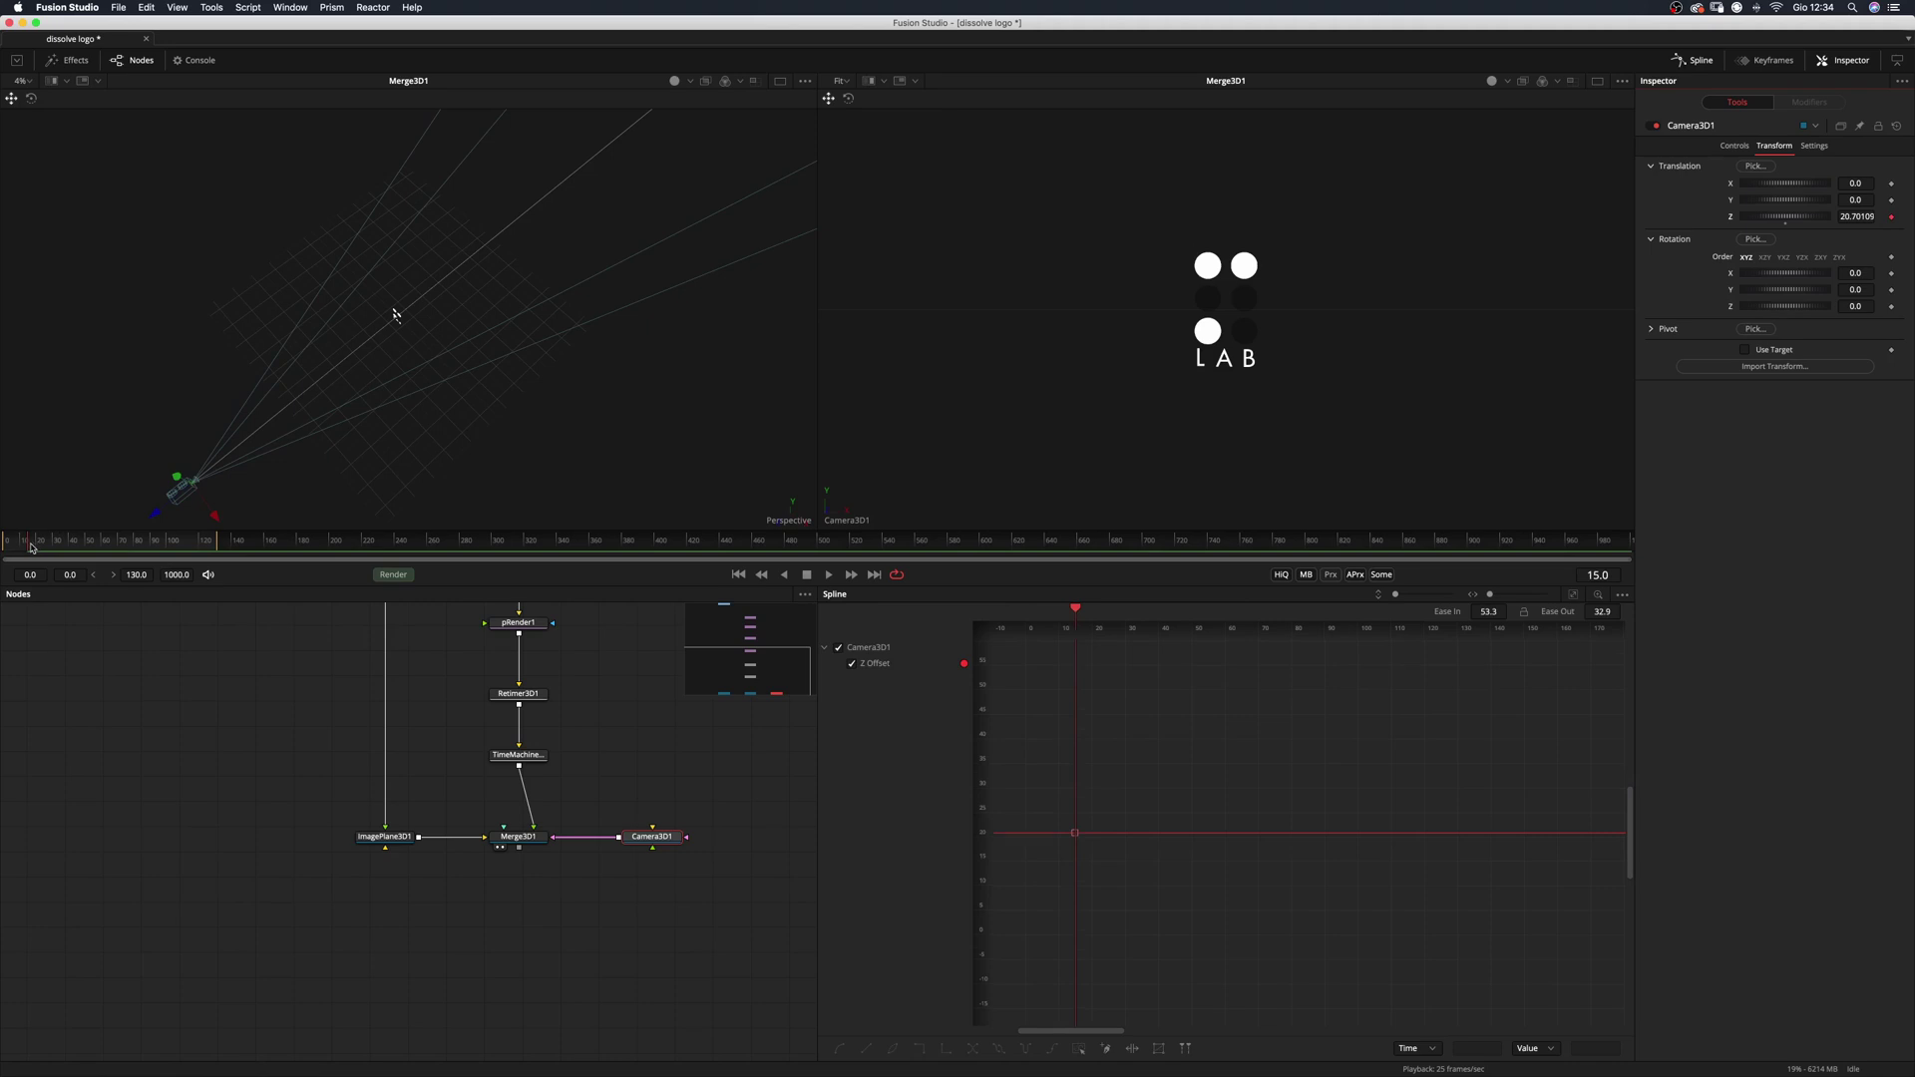
left_click_drag(31, 547, 271, 425)
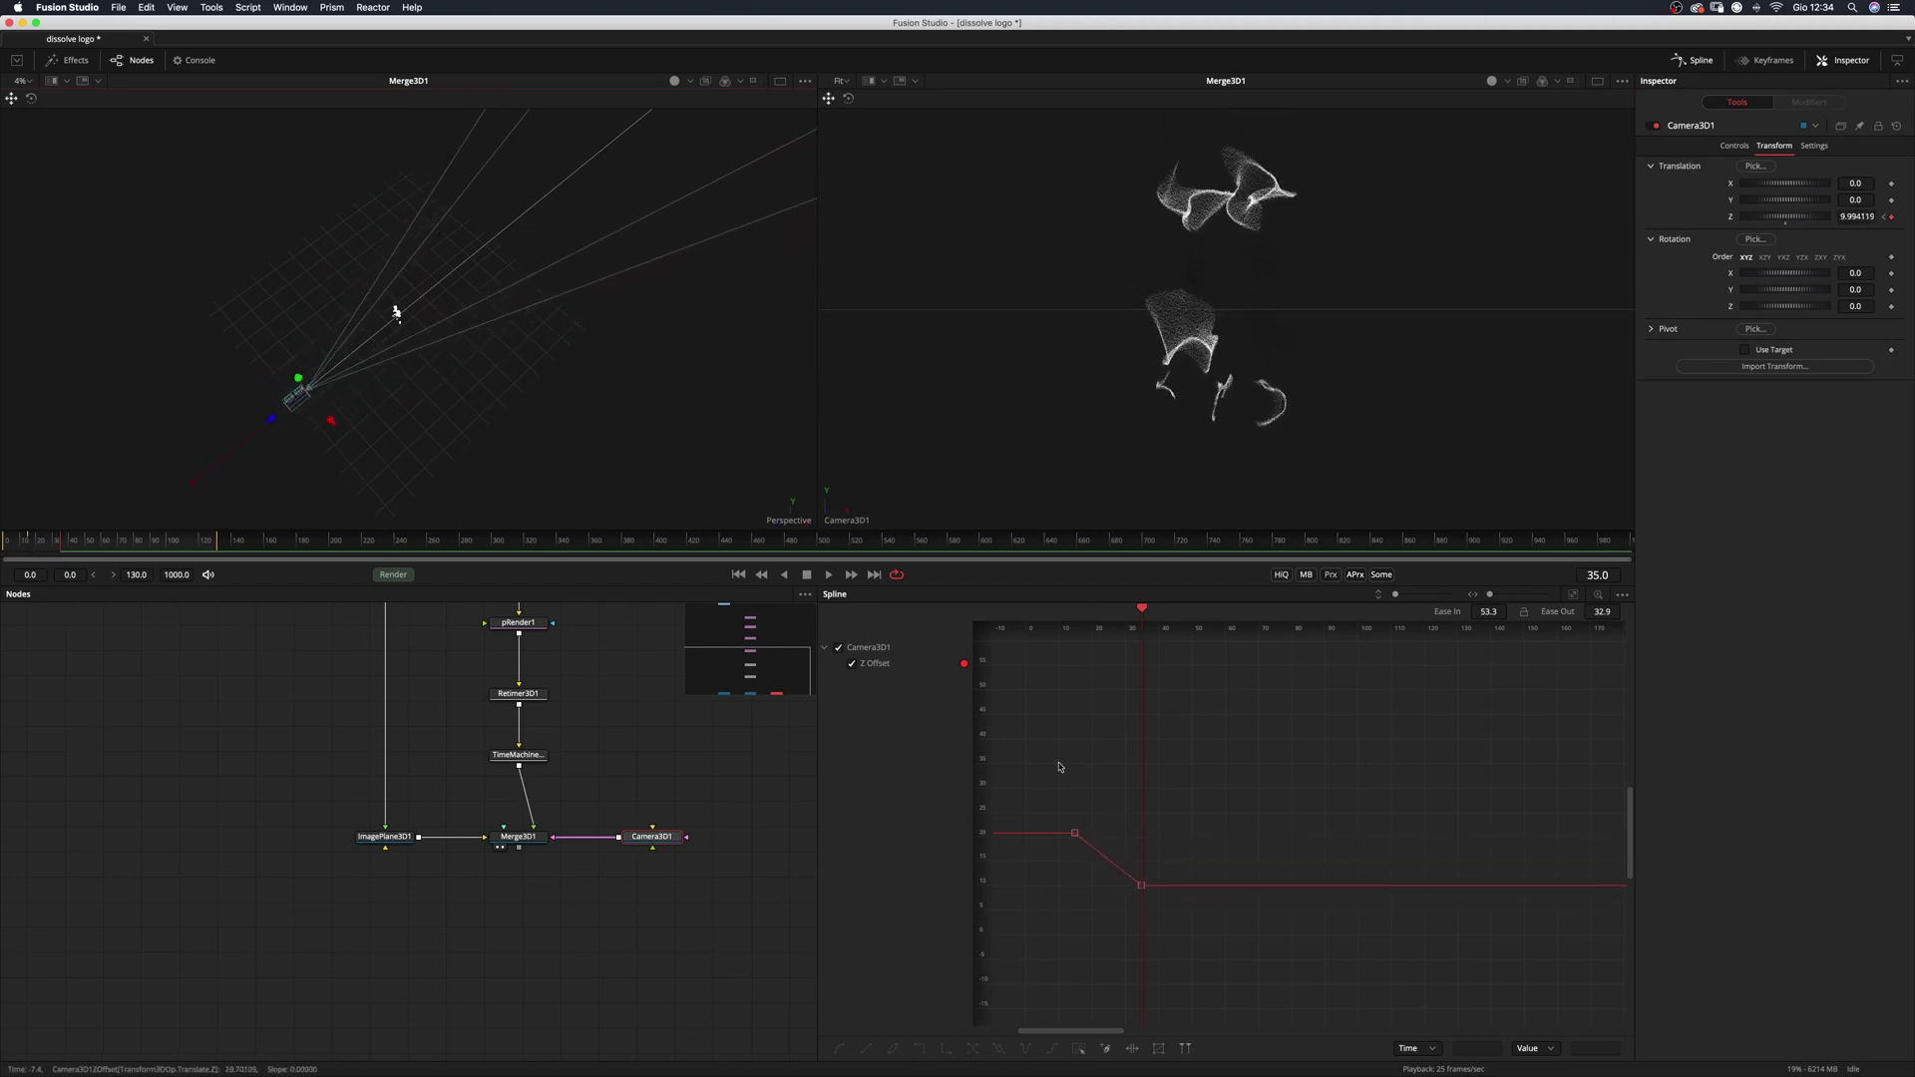
Smooth both of Camera3D1's Z Offset keyframes and set their ease in to 46.0.
left_click_drag(1060, 769, 1158, 889)
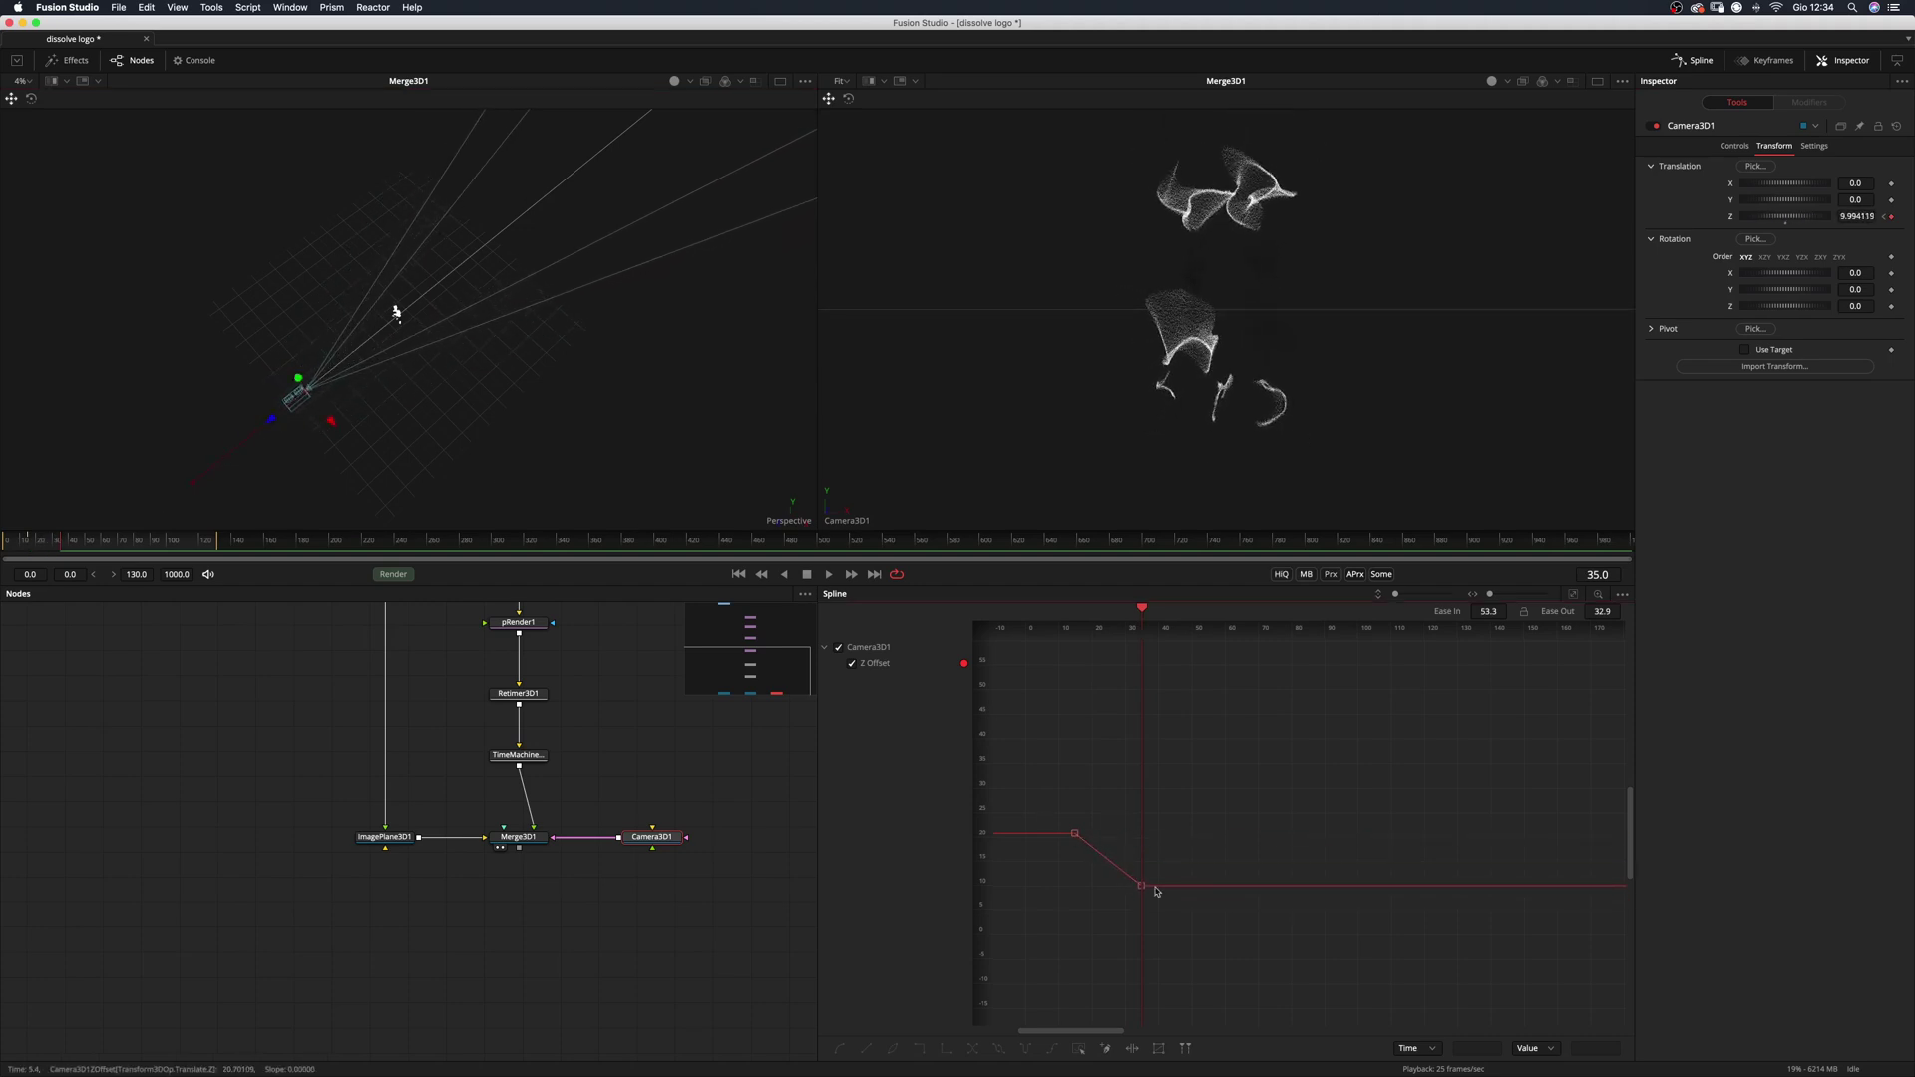
key("shift+s")
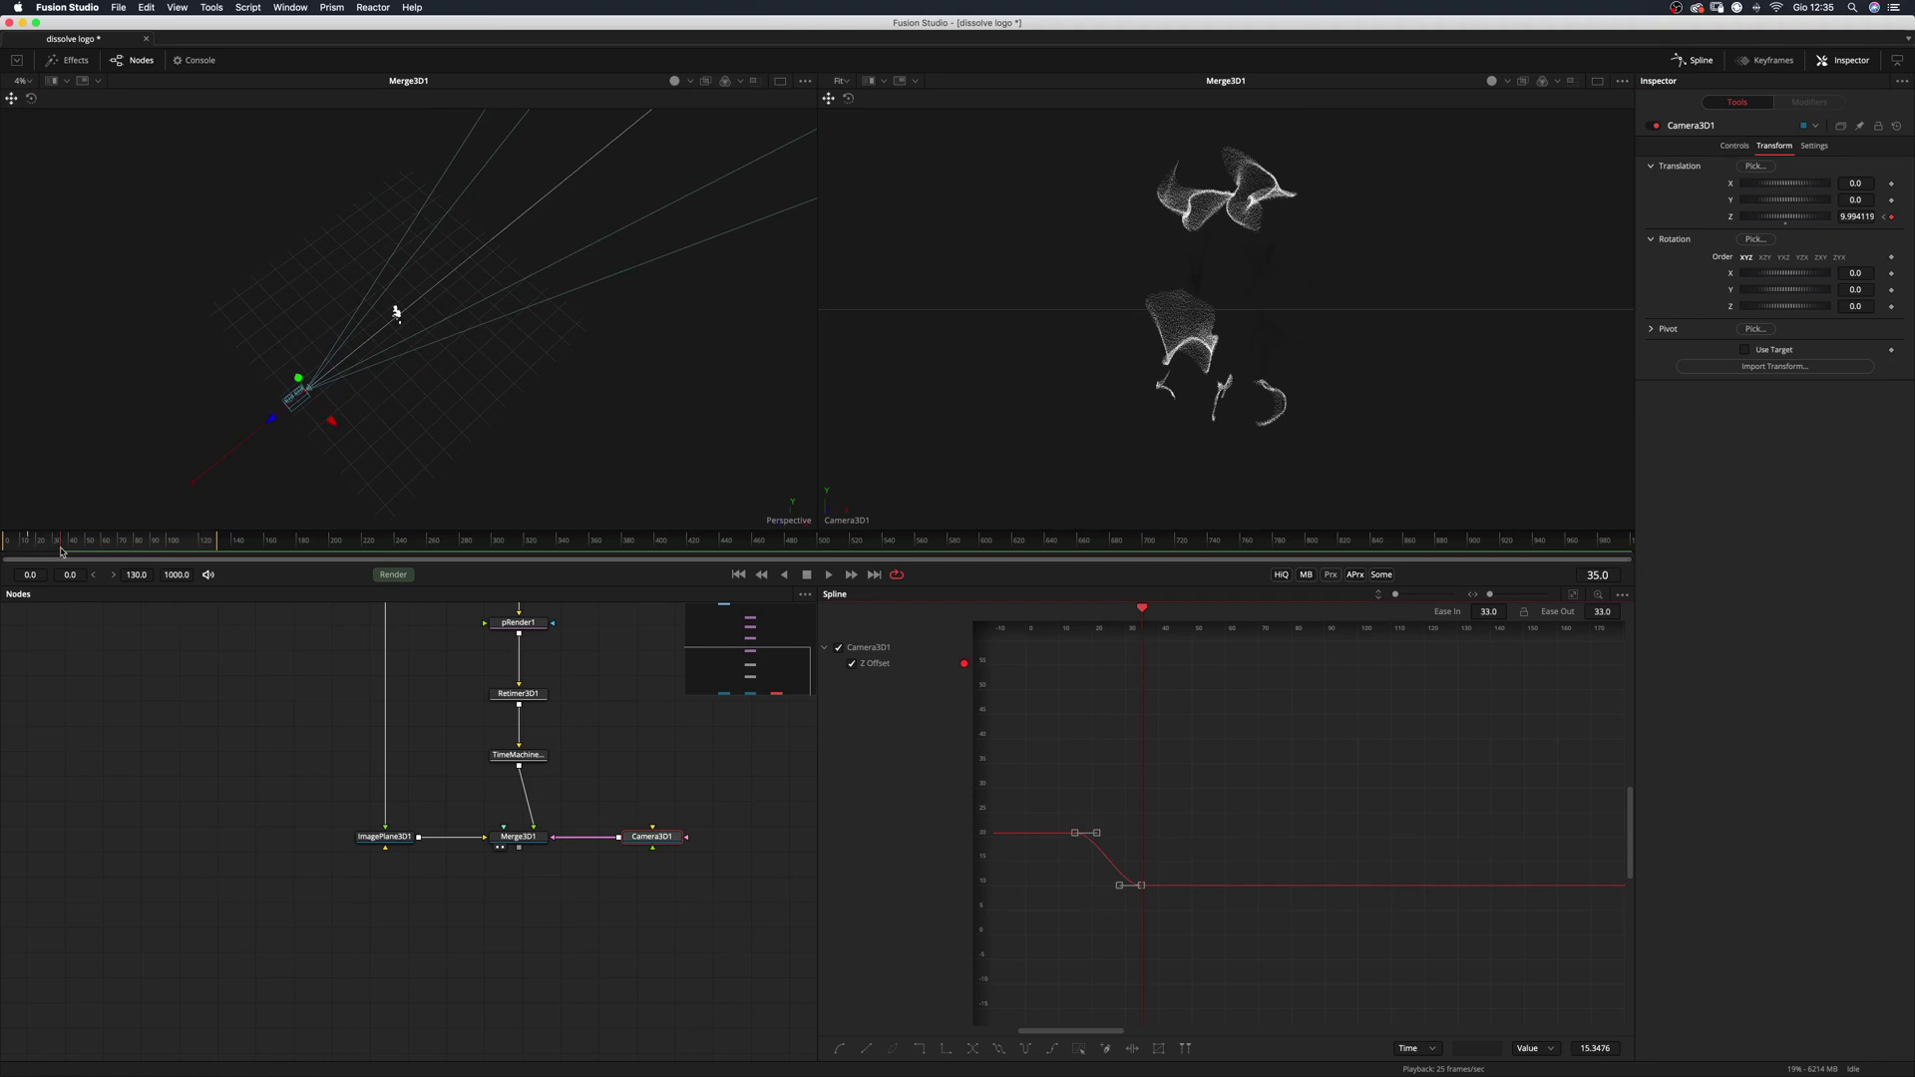
left_click_drag(60, 551, 59, 553)
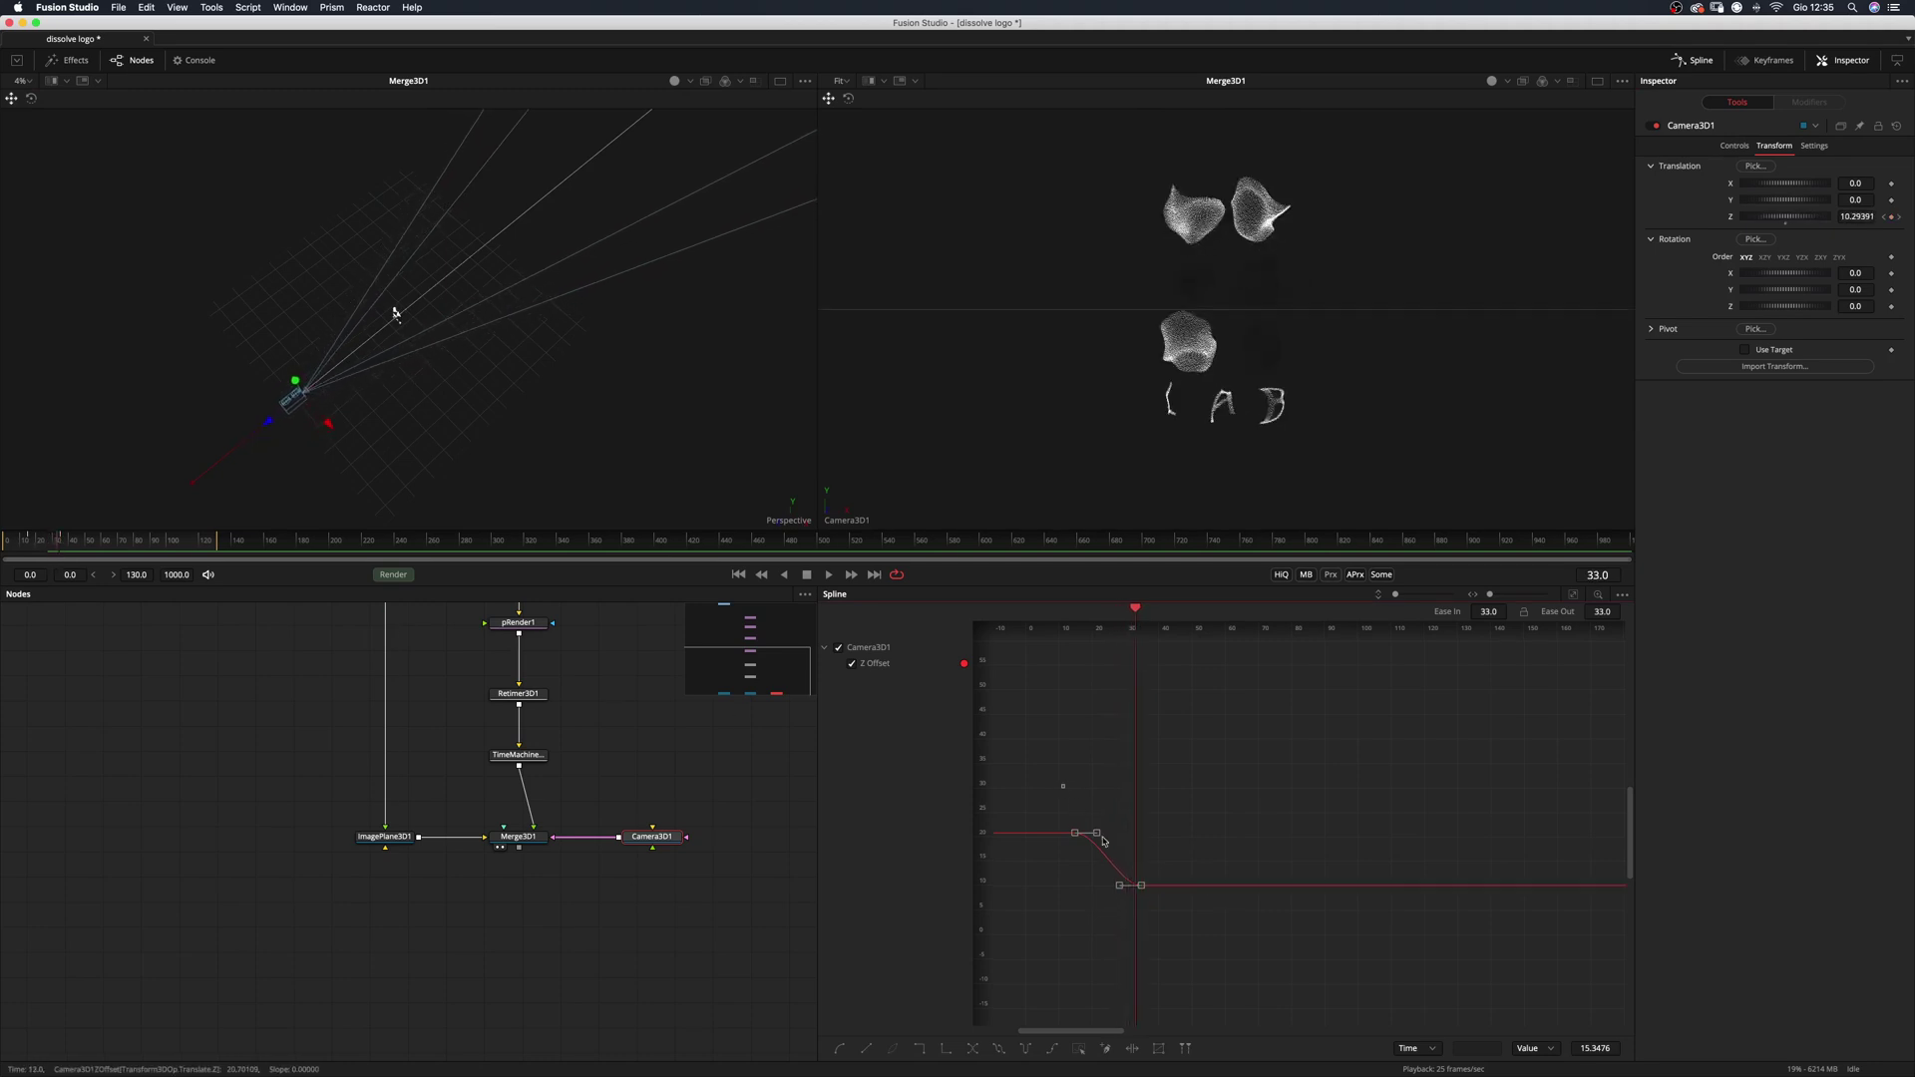
left_click_drag(1486, 614, 1511, 614)
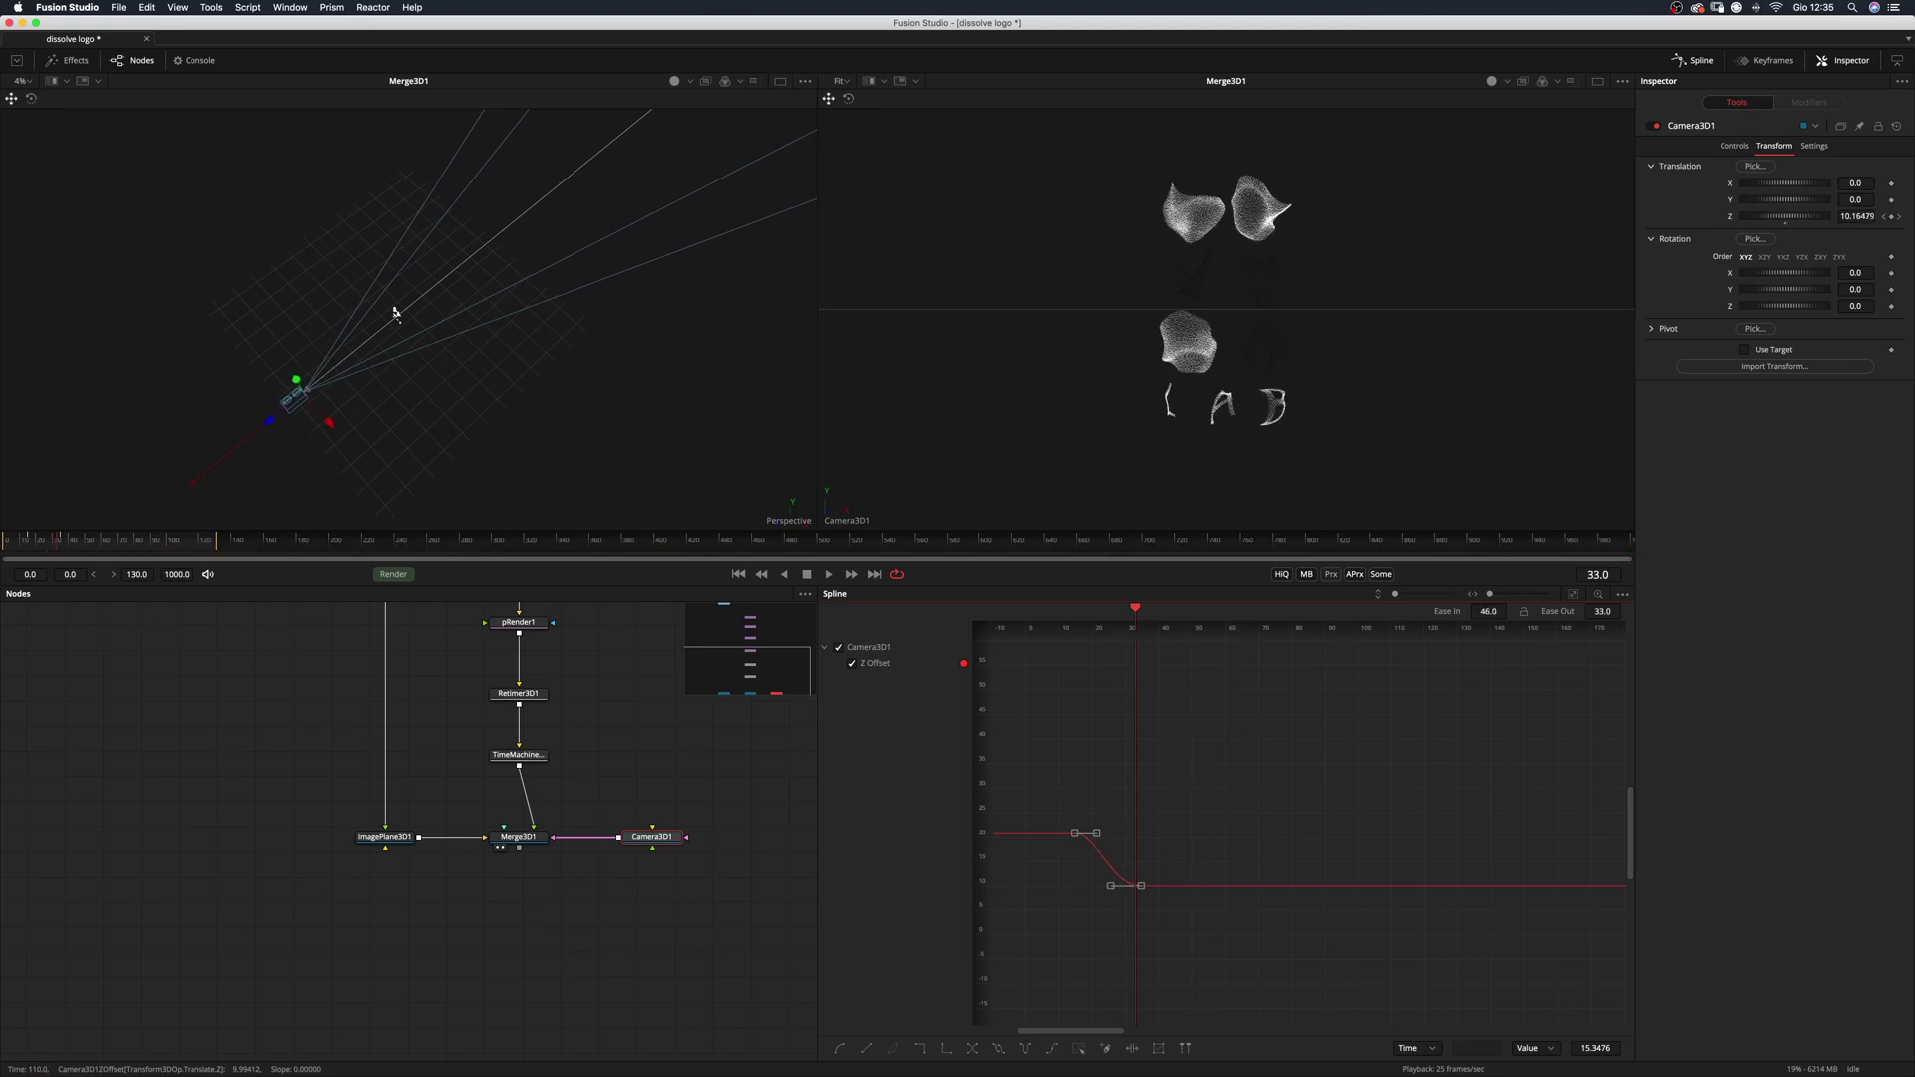
Set the ease of Camera3D1's Z Offset keyframes to 53.0 in and 62.0 out in the spline.
left_click_drag(1631, 616, 1635, 616)
left_click_drag(1220, 807, 1519, 744)
scroll(1346, 783, "up", 2)
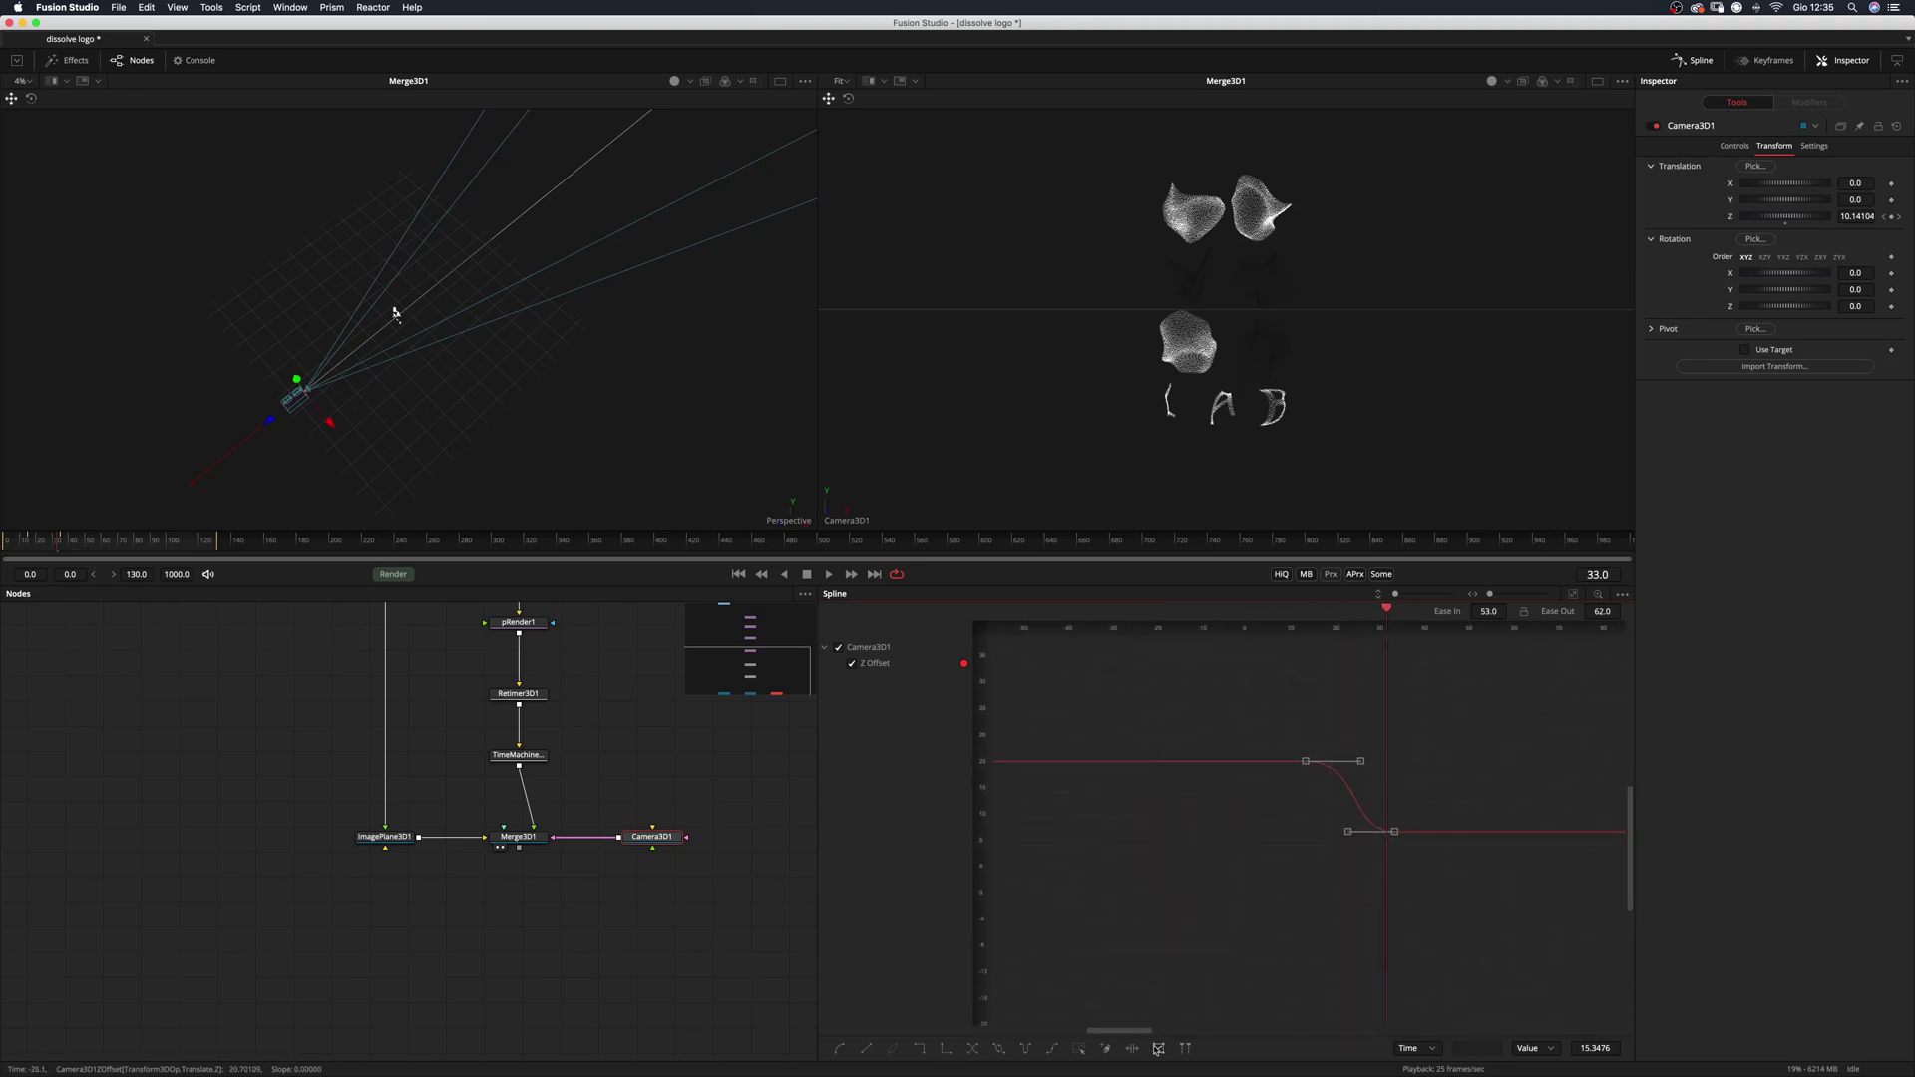
Stretch Camera3D1's Z Offset keyframes in time so the push-in ends later, and play the animation from the start.
left_click(1157, 1048)
mouse_move(1394, 795)
left_mouse_down()
mouse_move(1419, 795)
mouse_move(1312, 797)
mouse_move(1420, 799)
left_mouse_up()
left_click(131, 619)
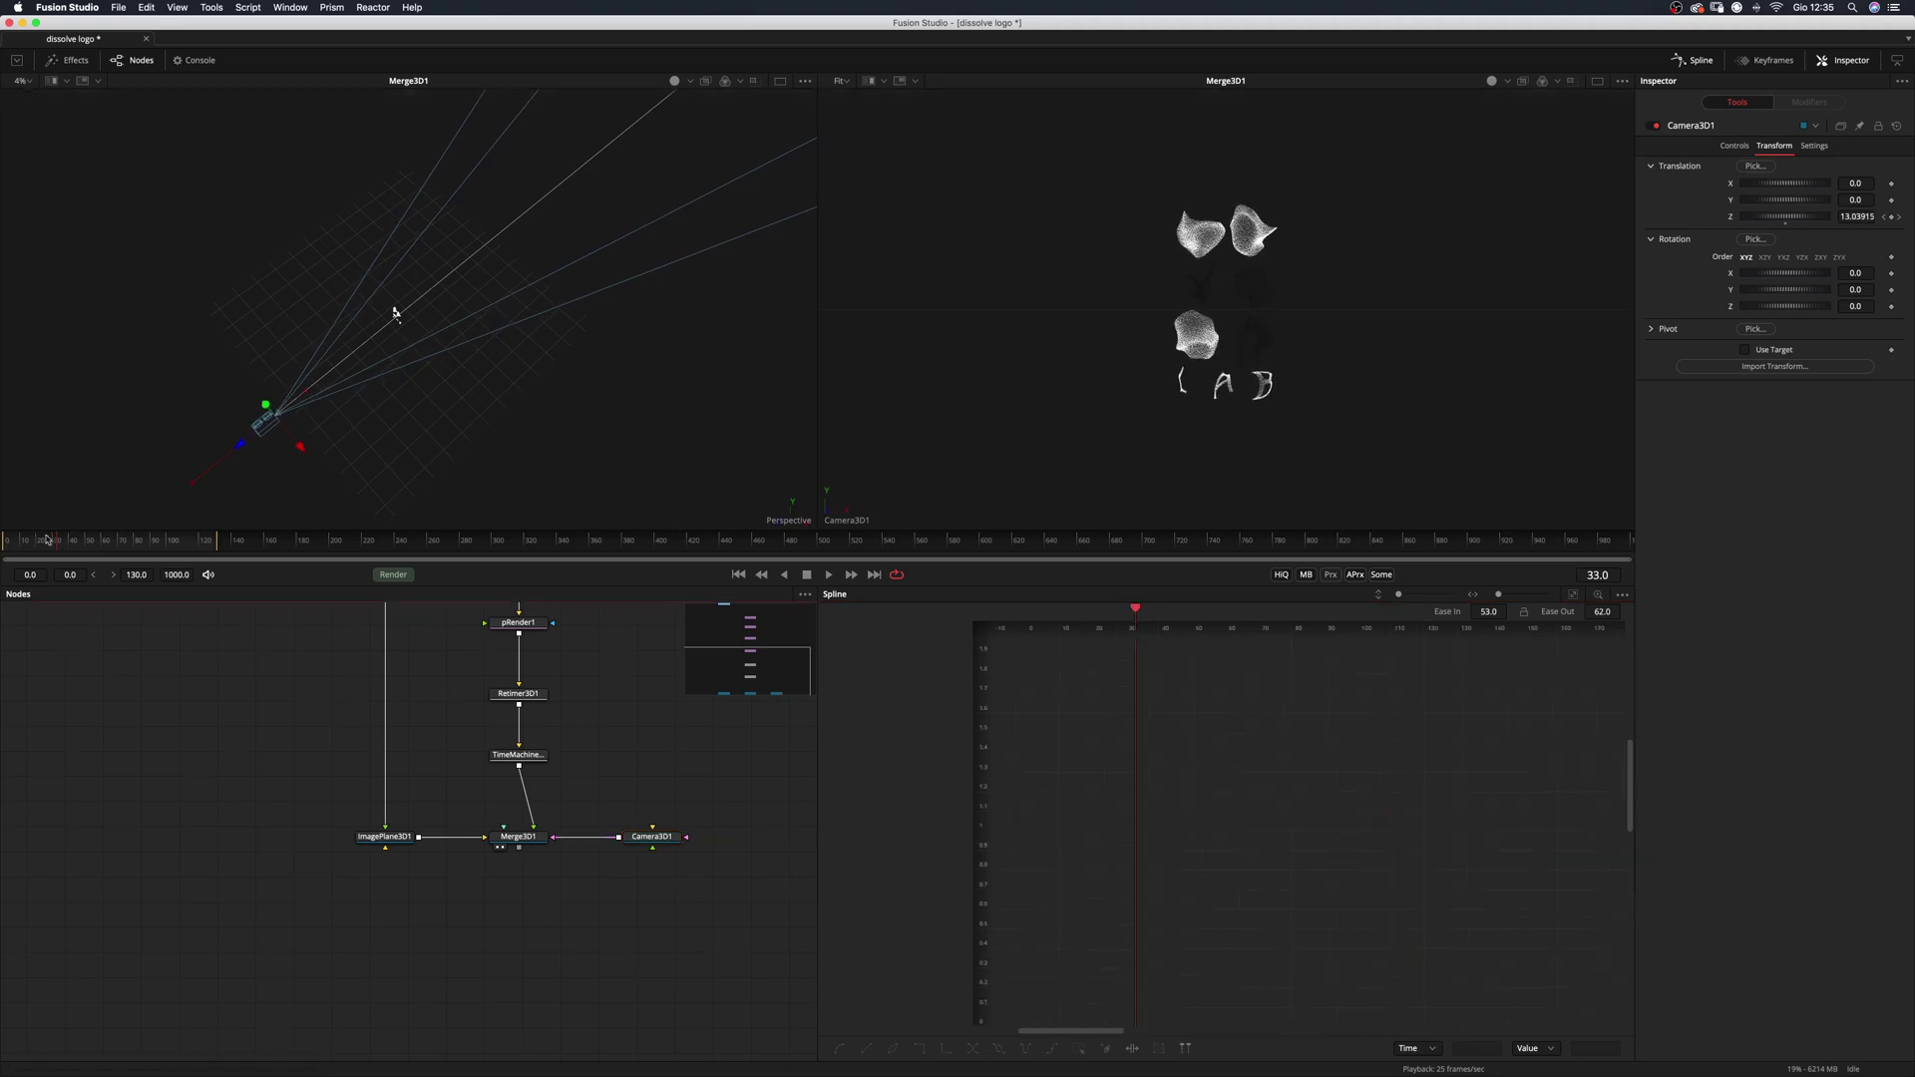
left_click_drag(46, 539, 4, 540)
key("space")
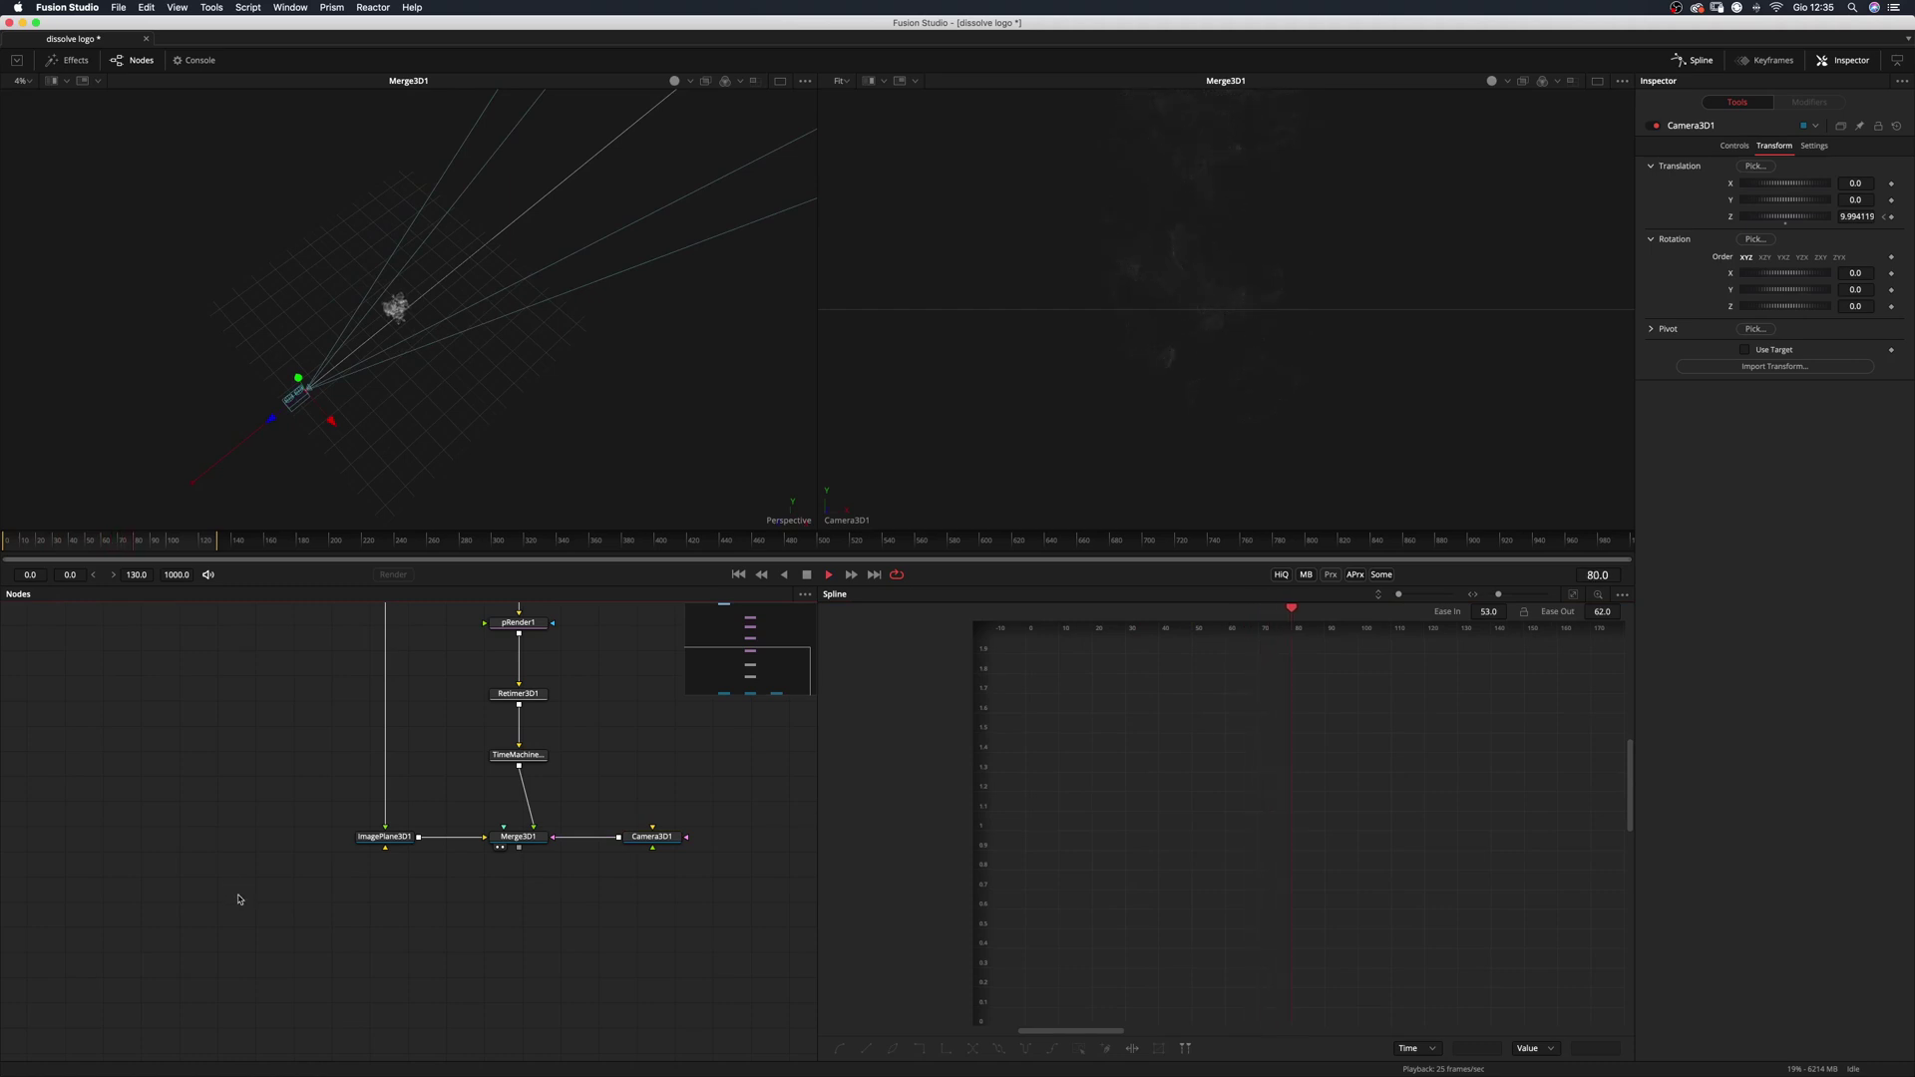
Add a Renderer 3D node after Merge3D1 and show it in the second viewer.
left_click(544, 841)
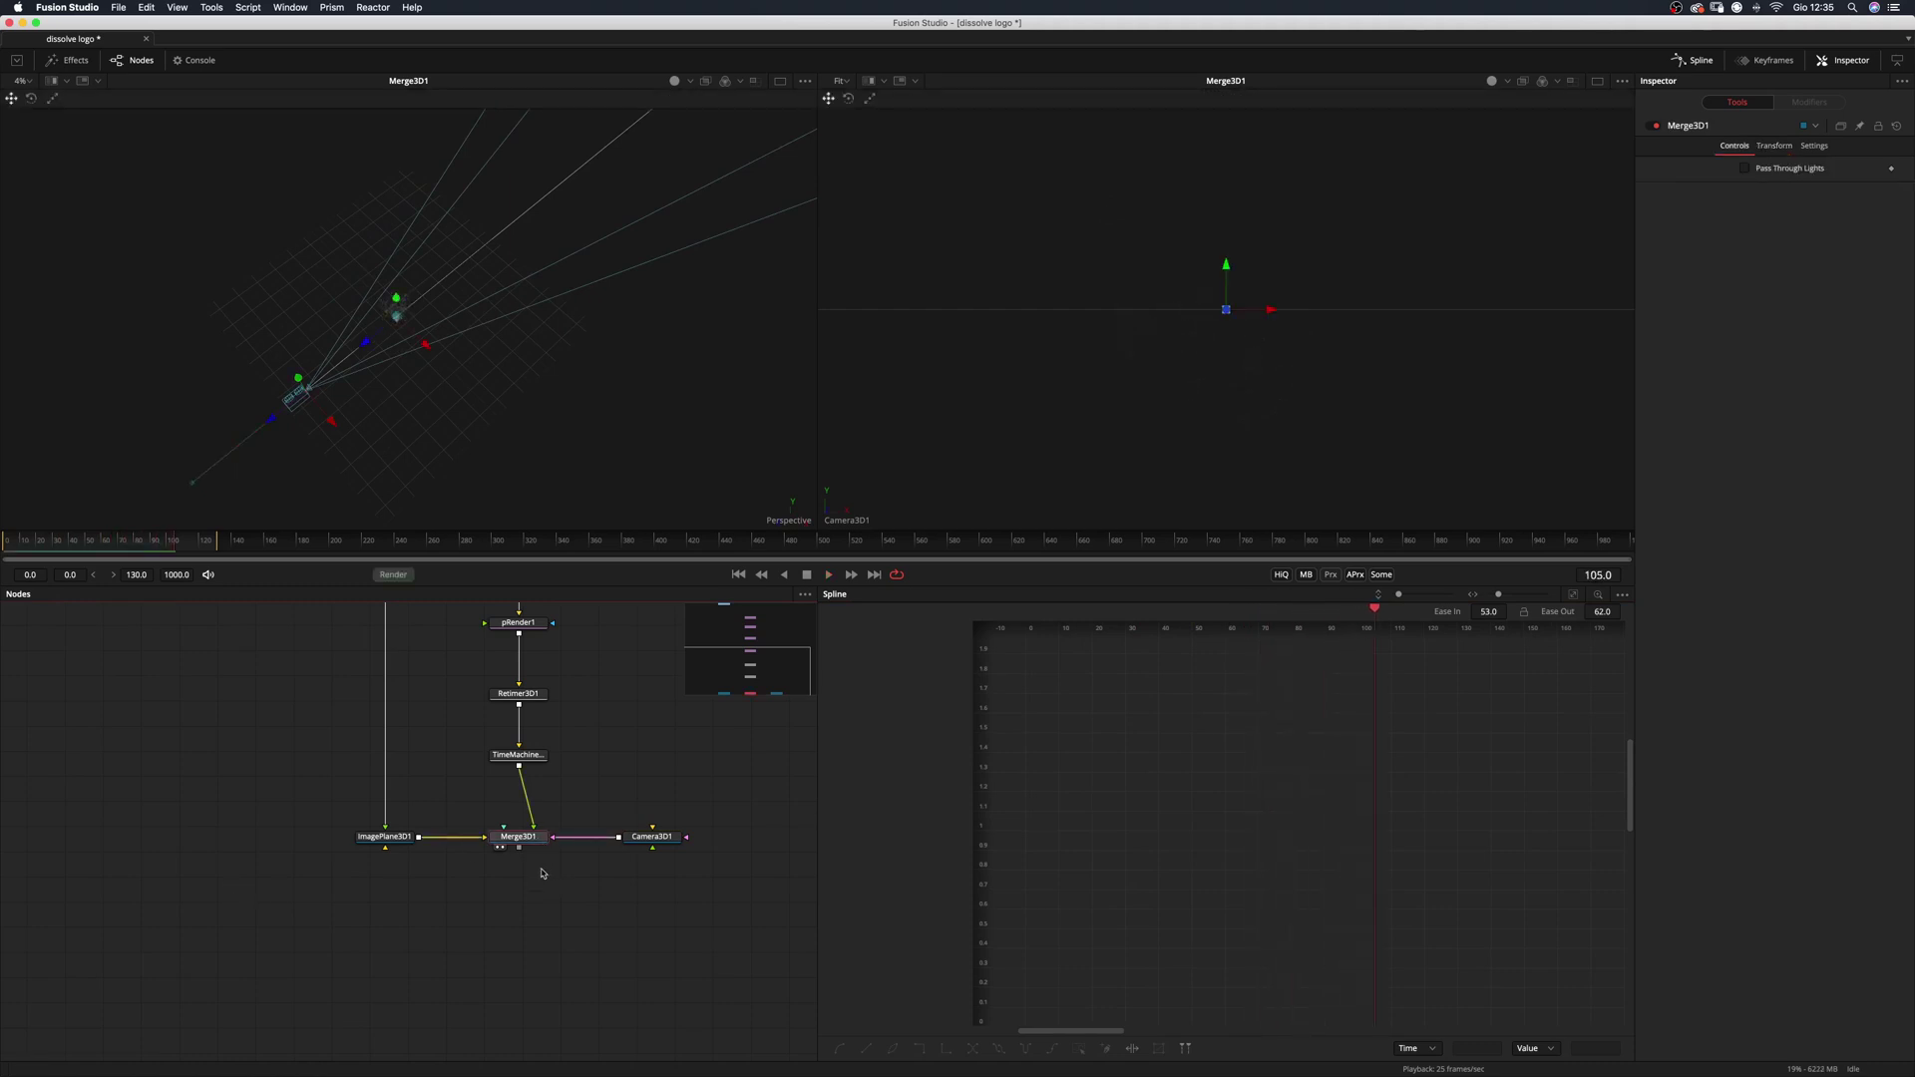
key("shift+space")
type("rende")
key("Return")
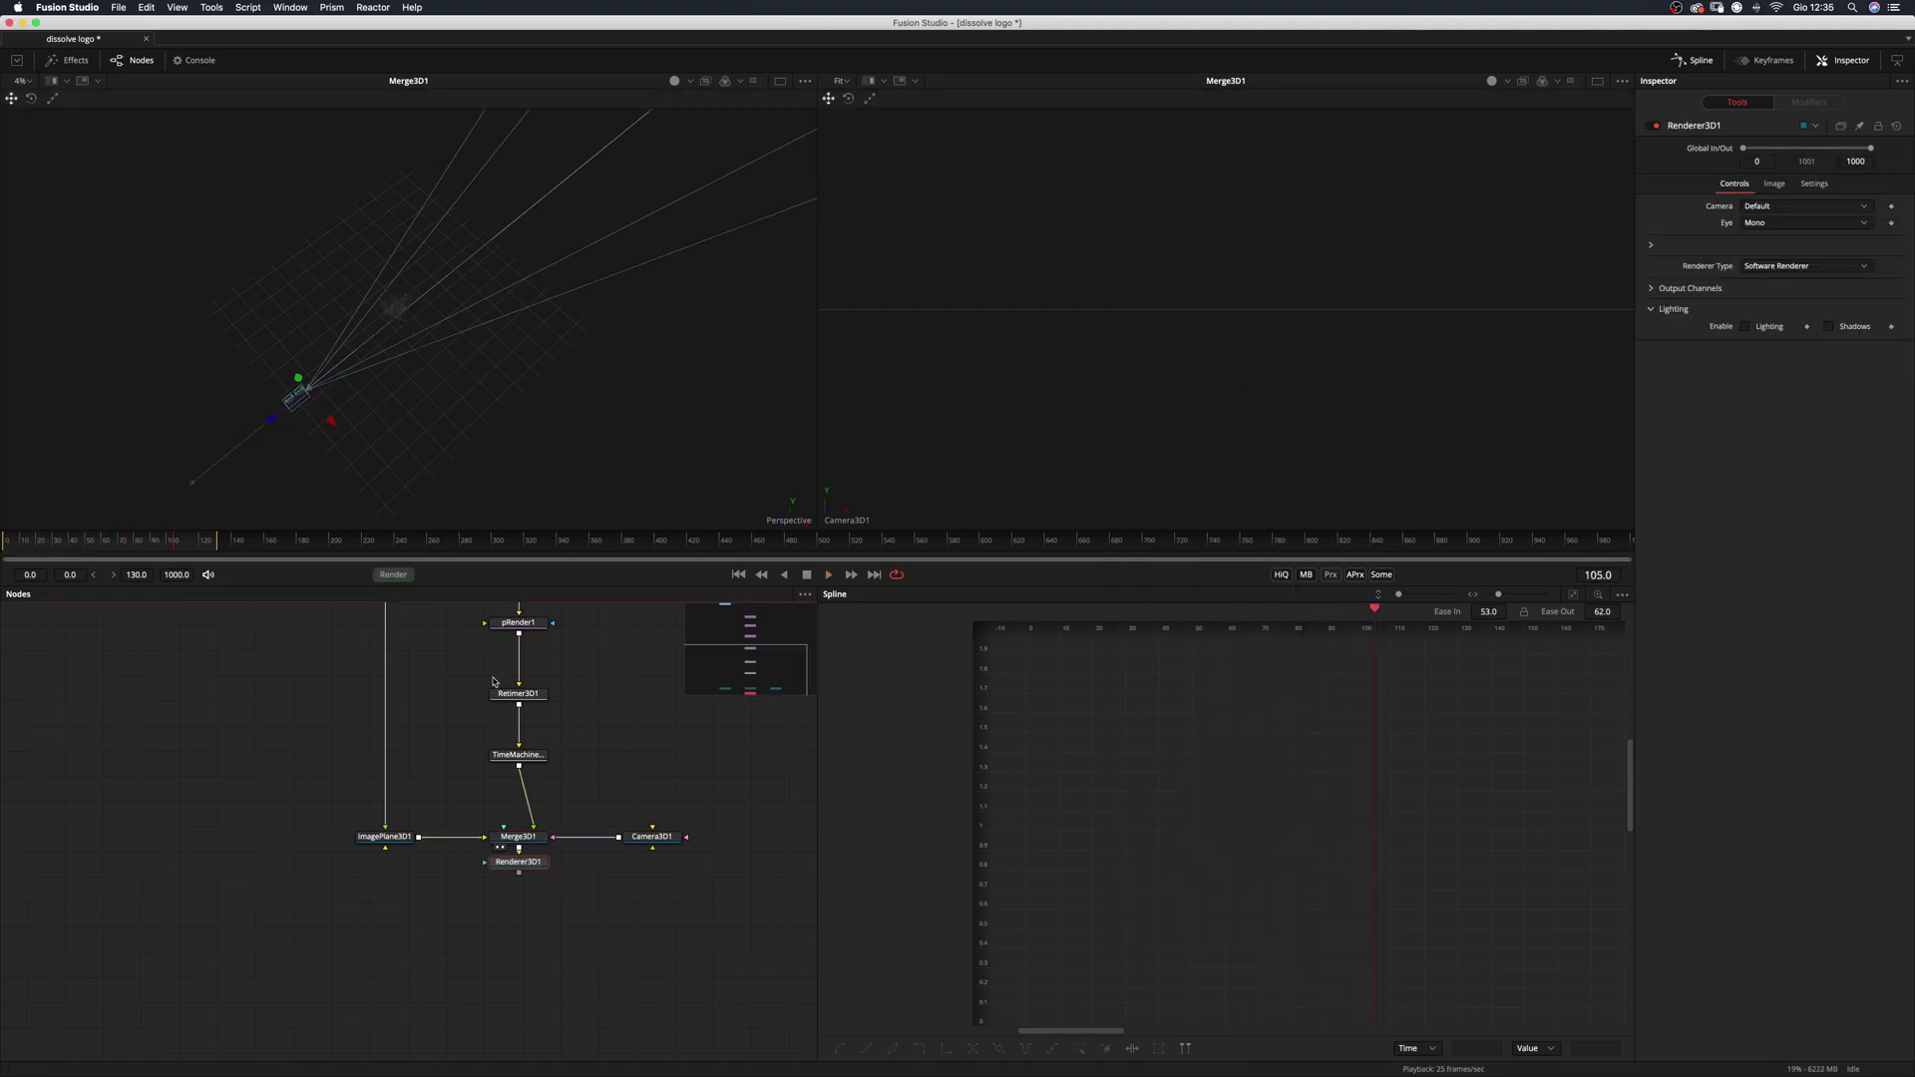
left_click_drag(517, 863, 1436, 320)
scroll(1130, 410, "down", 6)
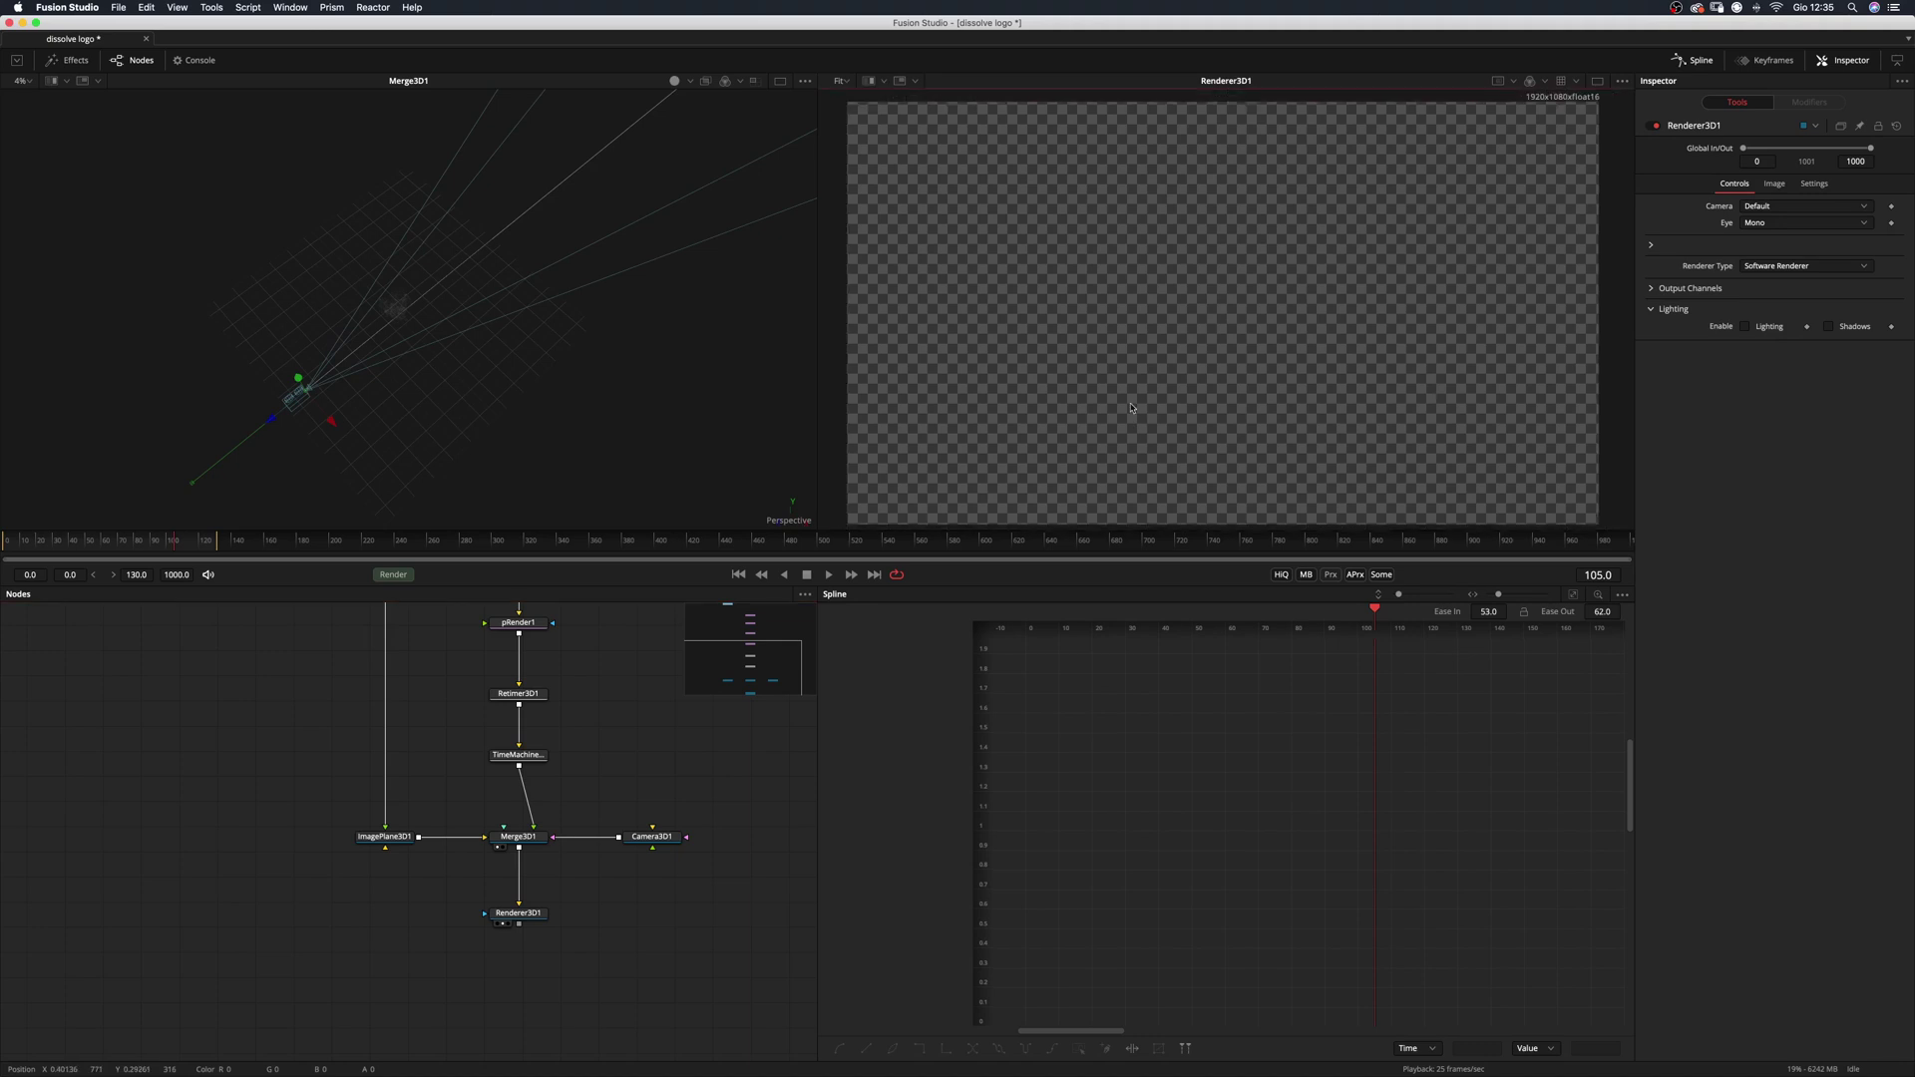
Play back the rendered logo dissolve and inspect the particles in the Renderer3D1 view.
scroll(1132, 410, "up", 2)
key("space")
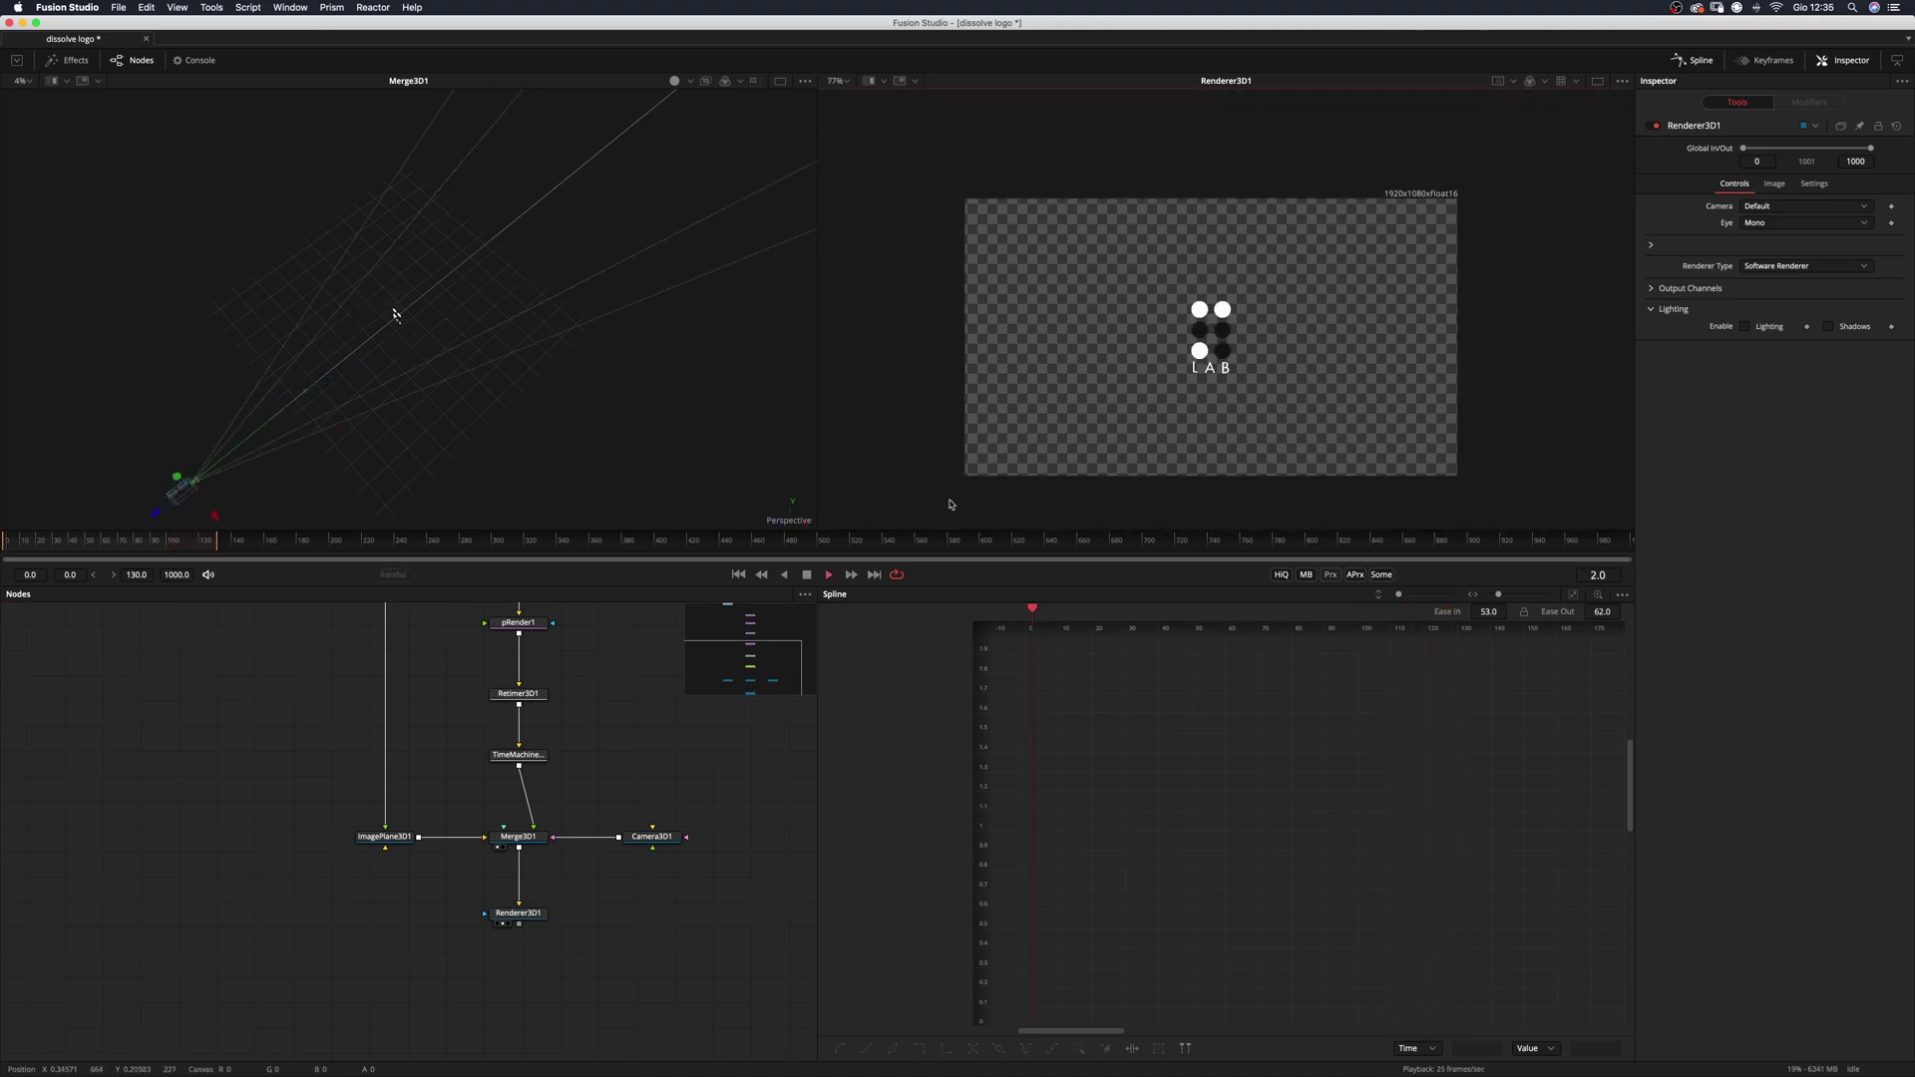
key("space")
left_click(738, 575)
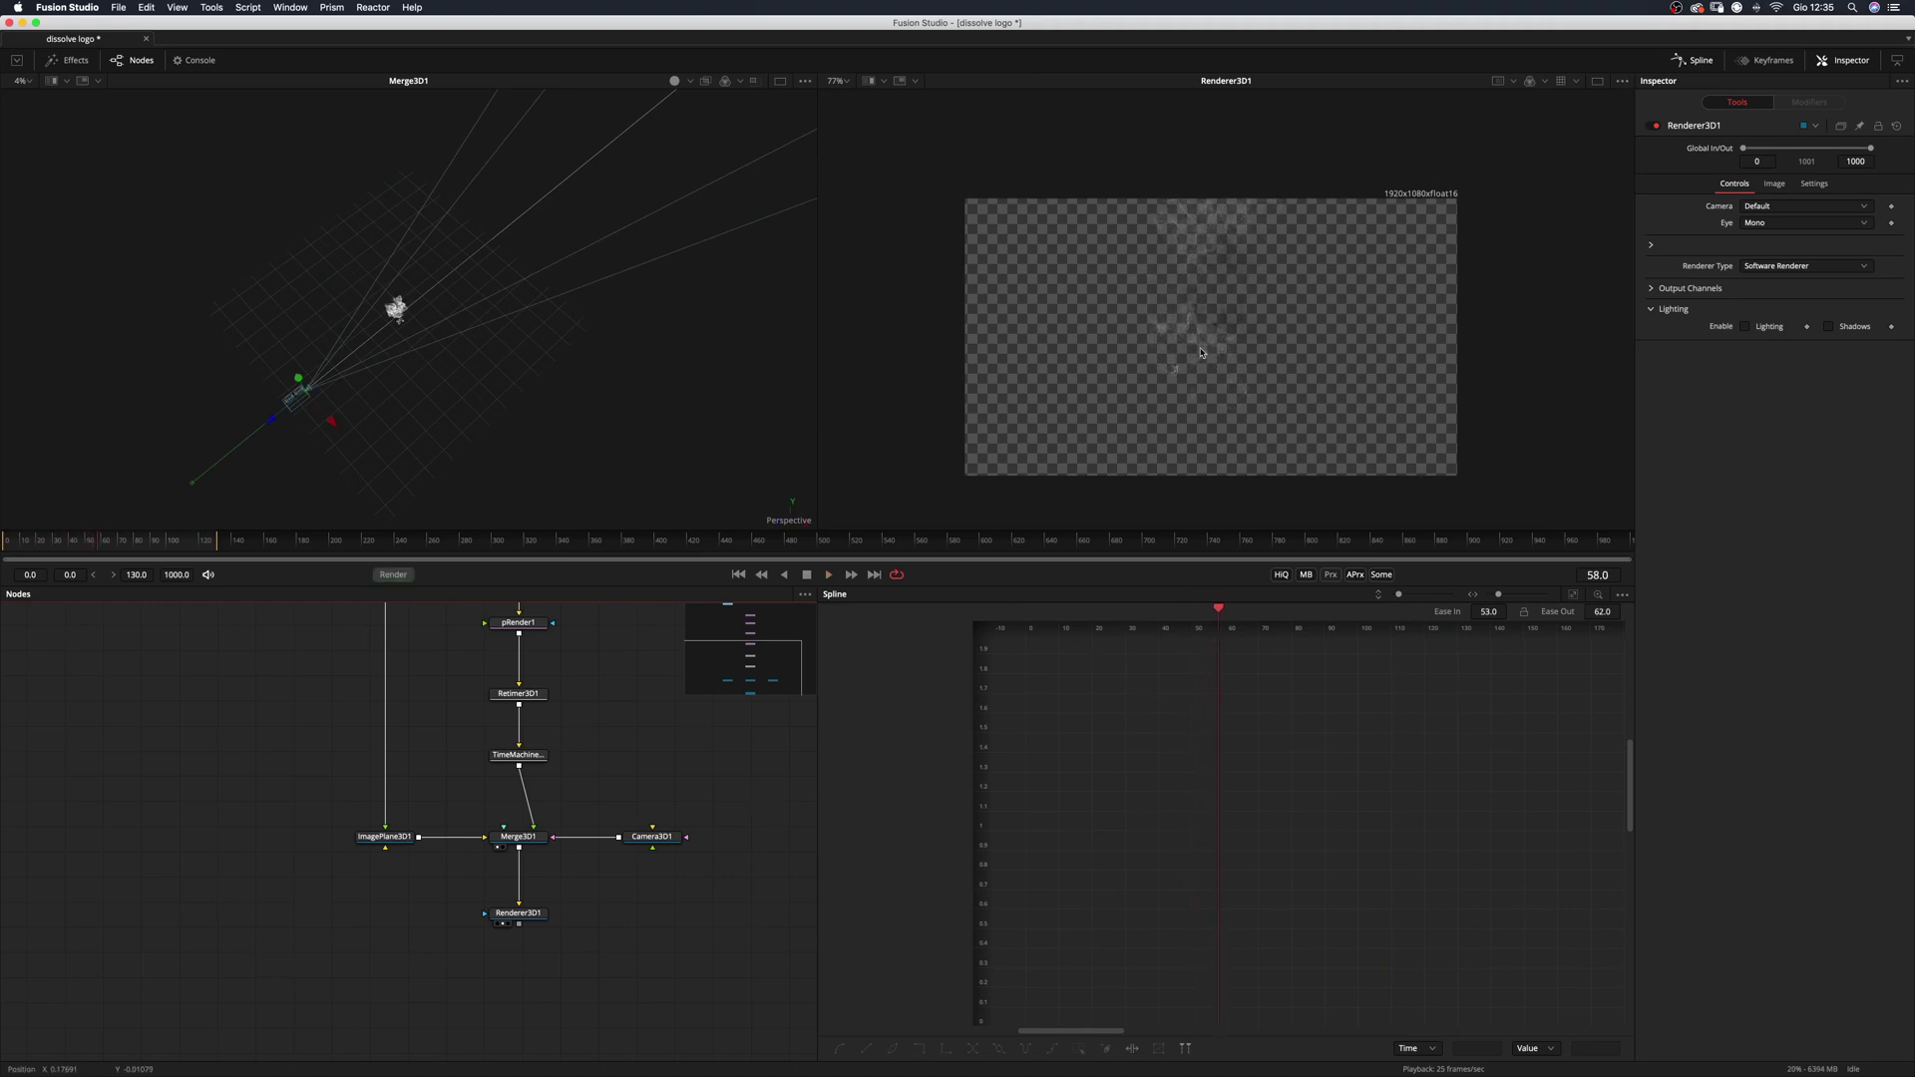
left_click_drag(1201, 353, 1256, 323)
scroll(1256, 322, "up", 2)
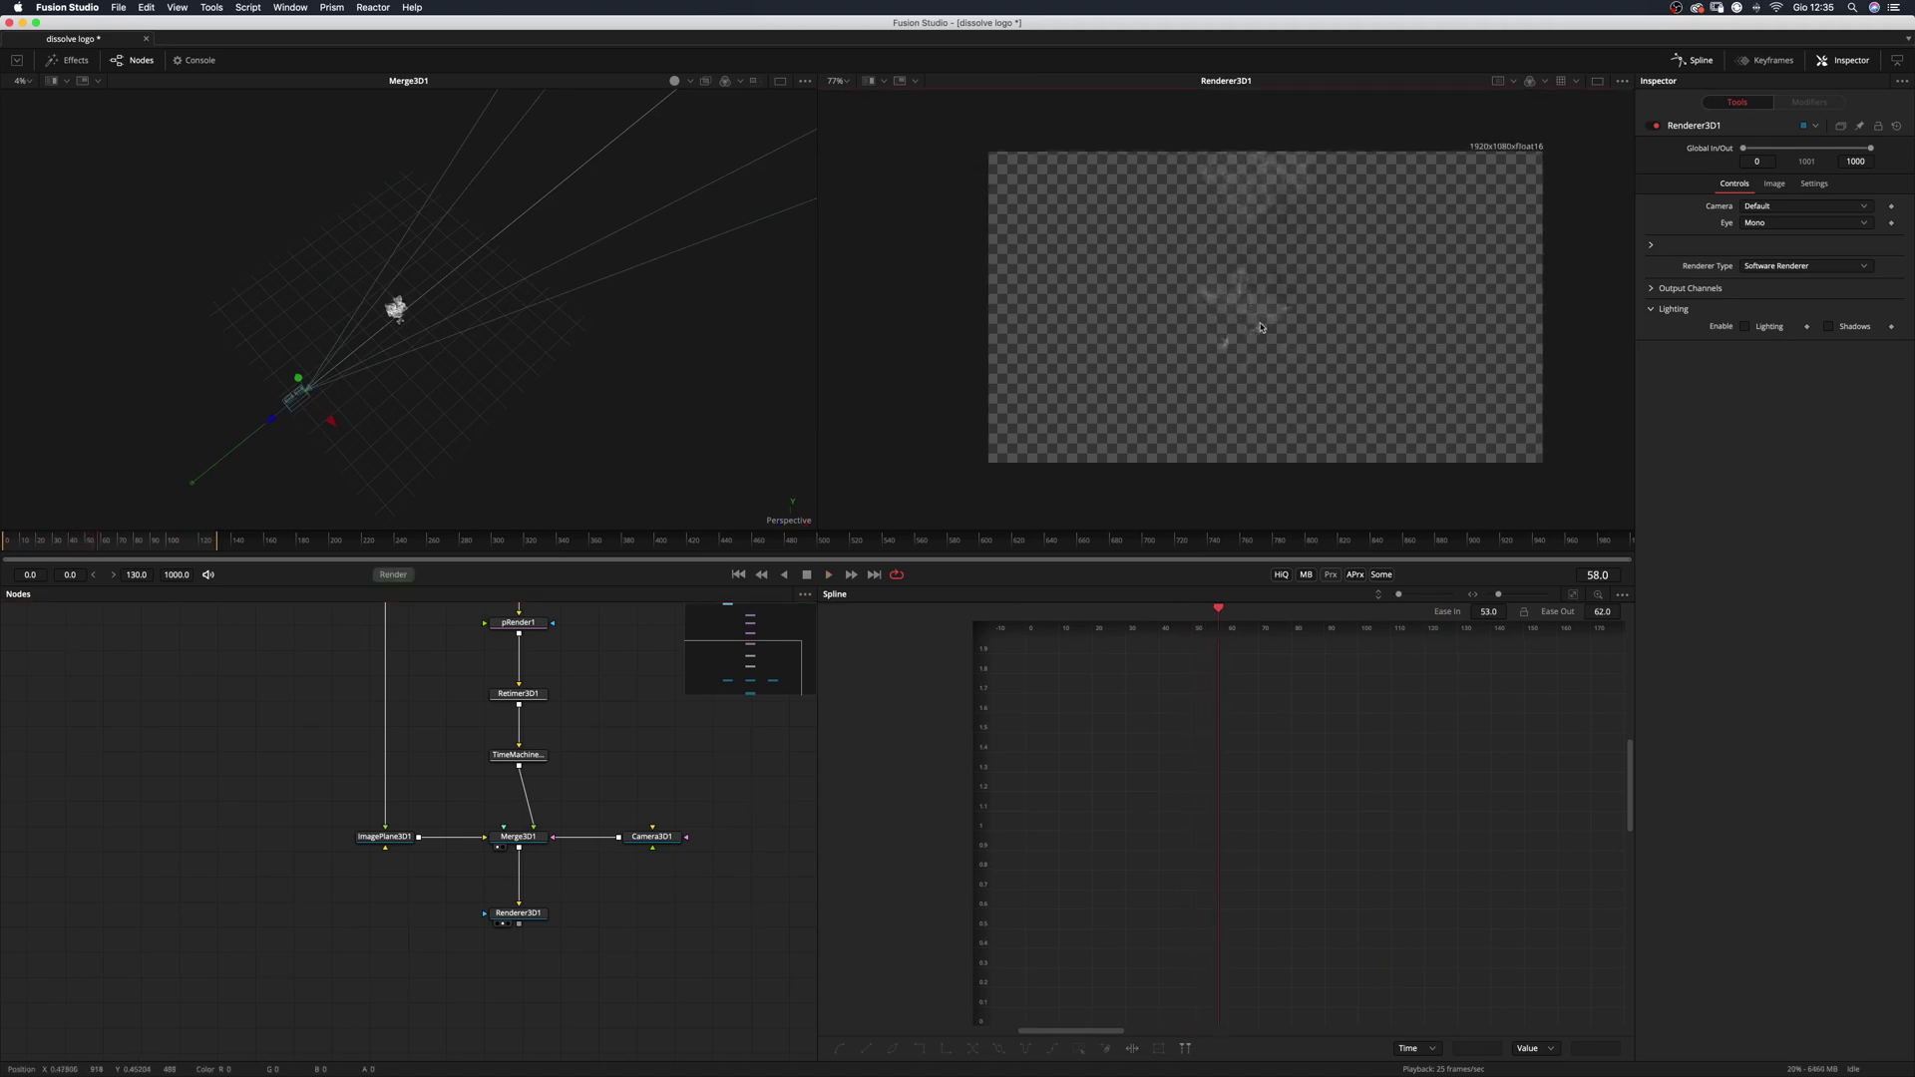
Add a Brightness / Contrast node after Renderer3D1 and enable Pre-Divide / Post-Multiply on it.
left_click(523, 912)
key("shift+space")
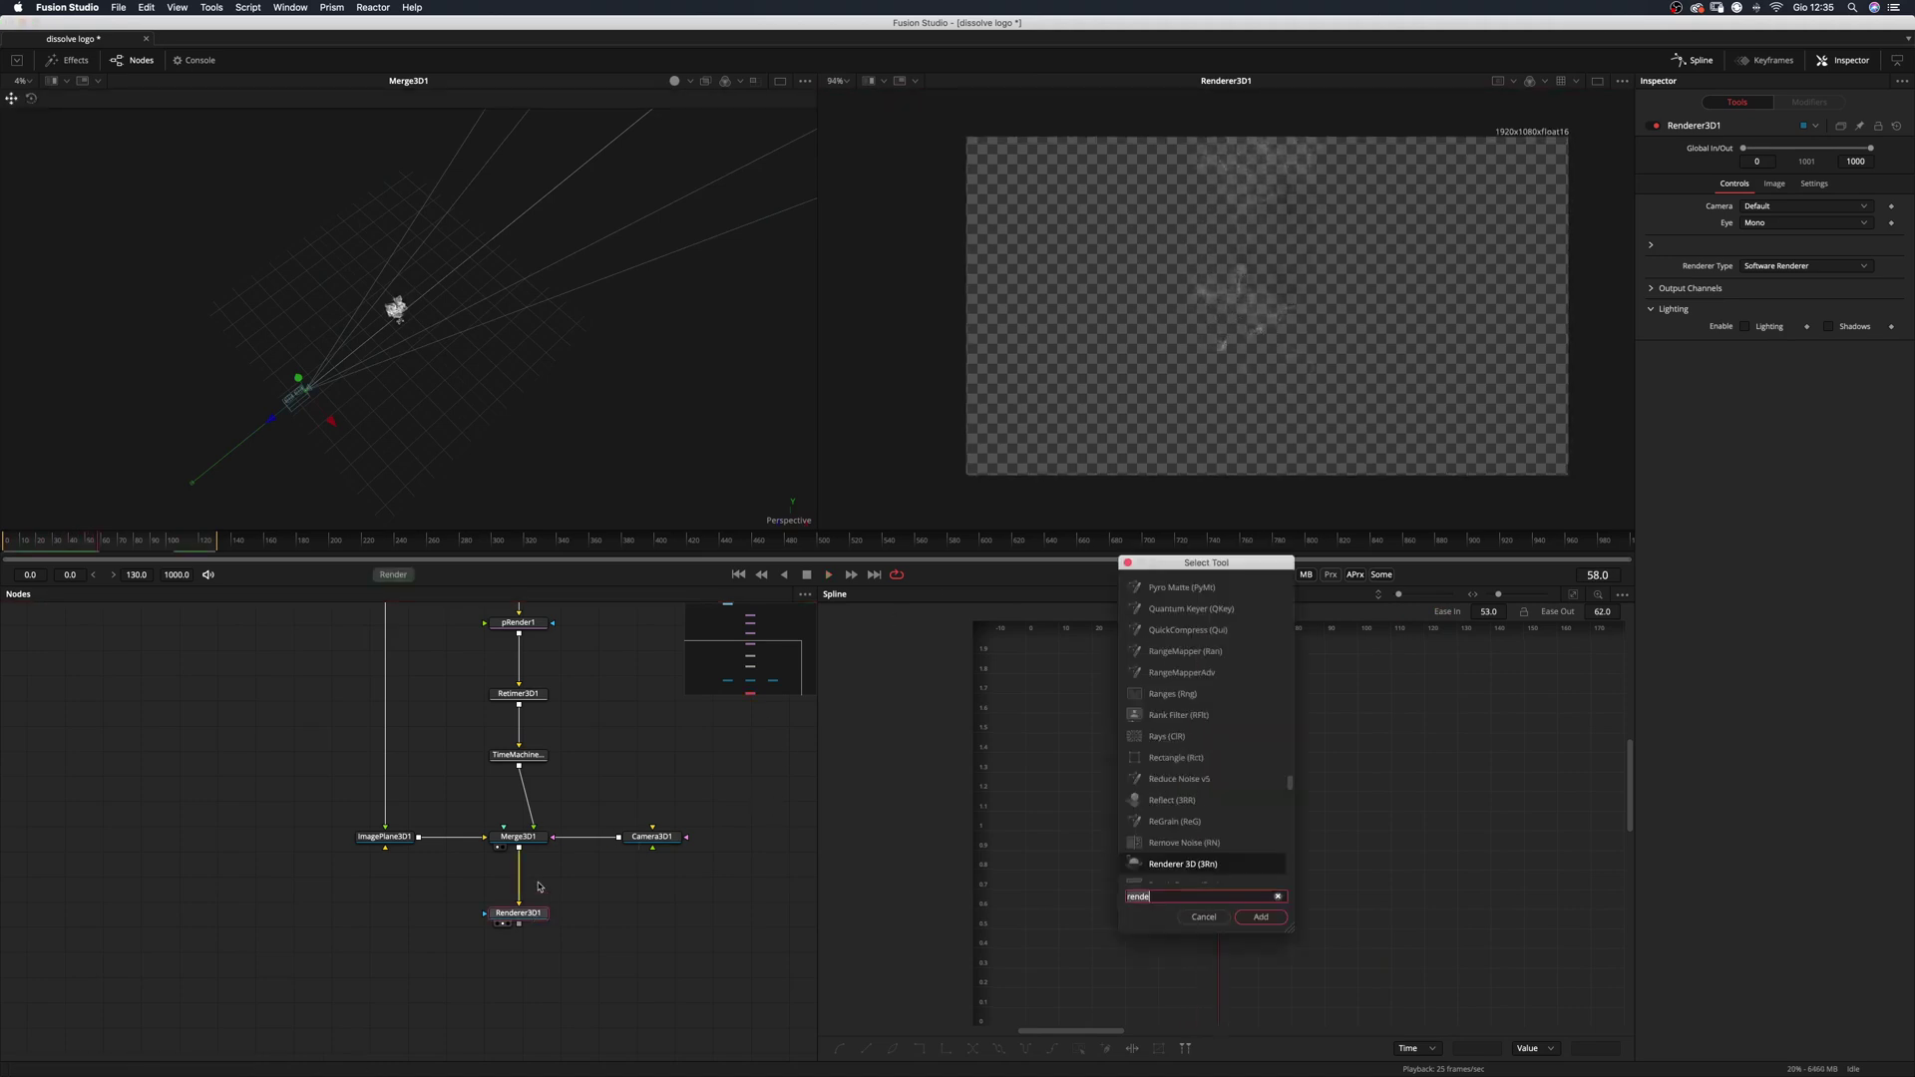
type("bc")
key("Return")
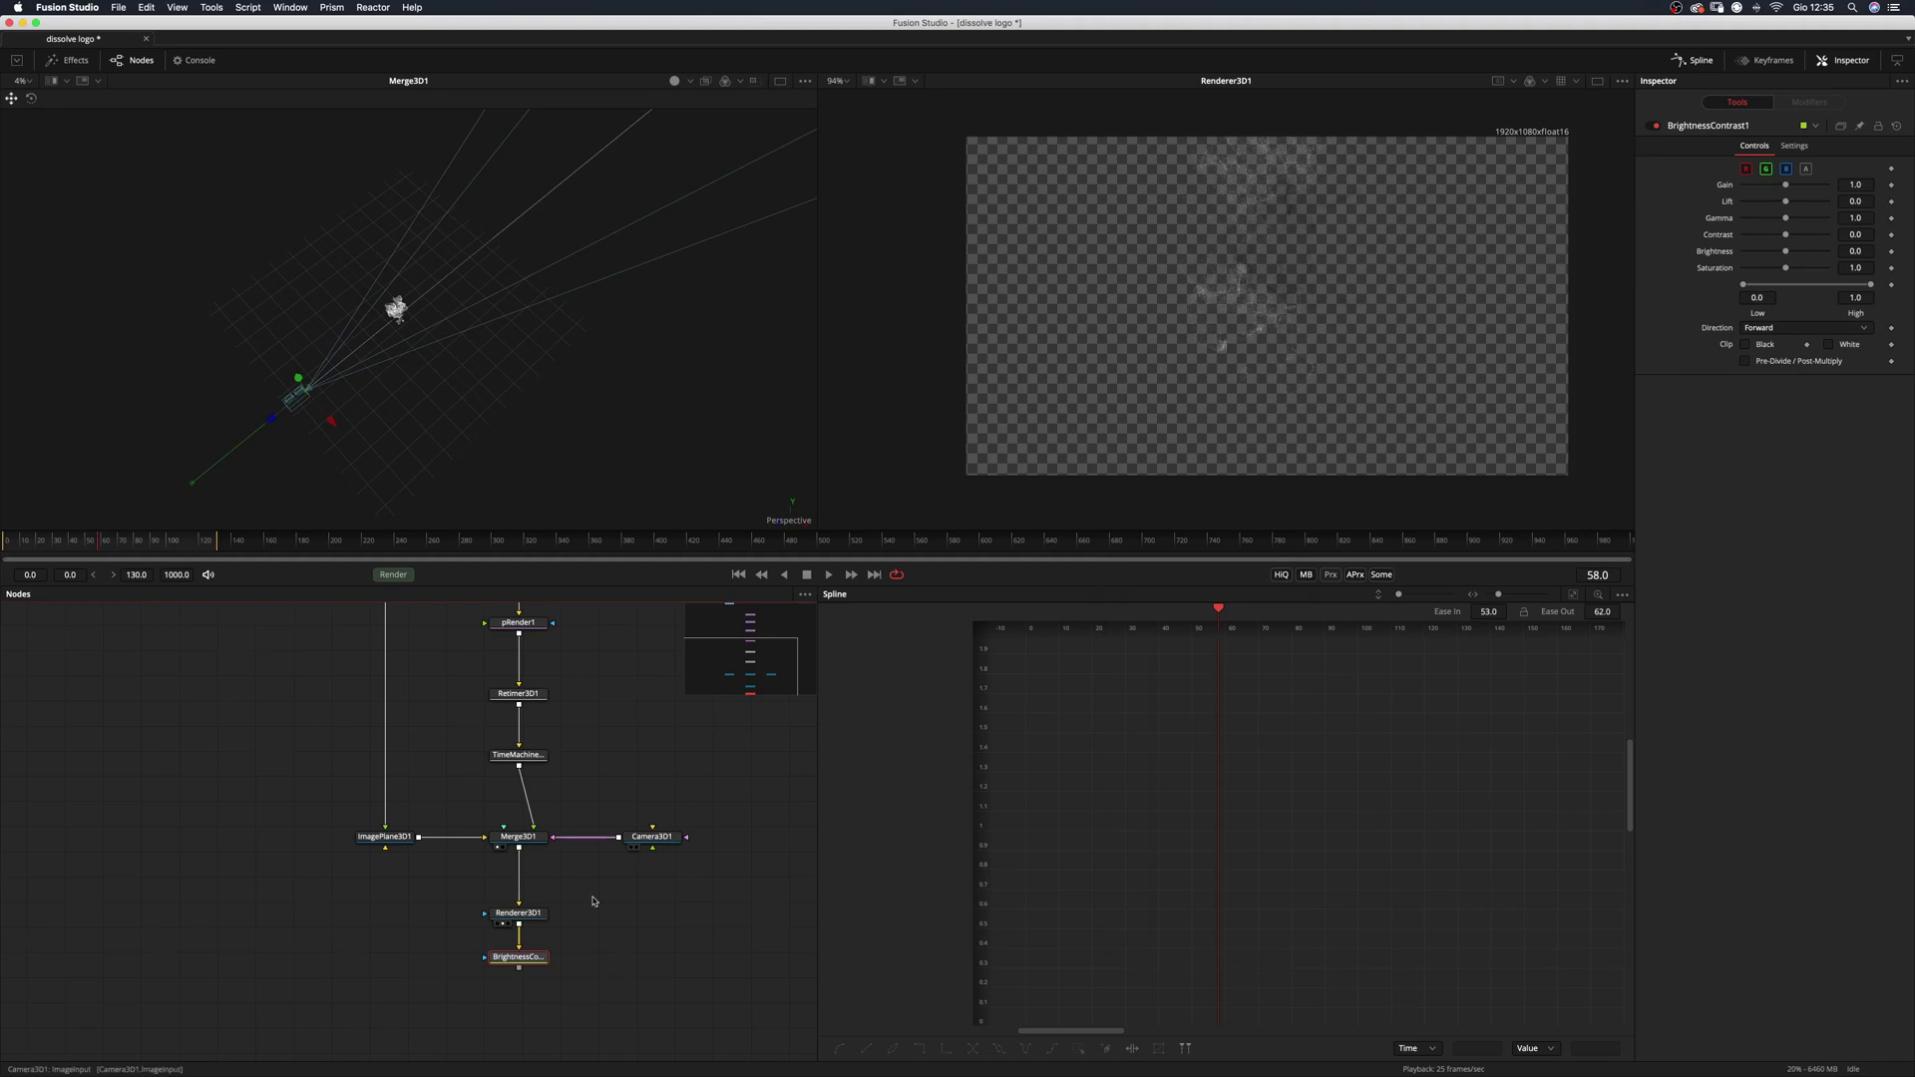
left_click_drag(512, 910, 513, 898)
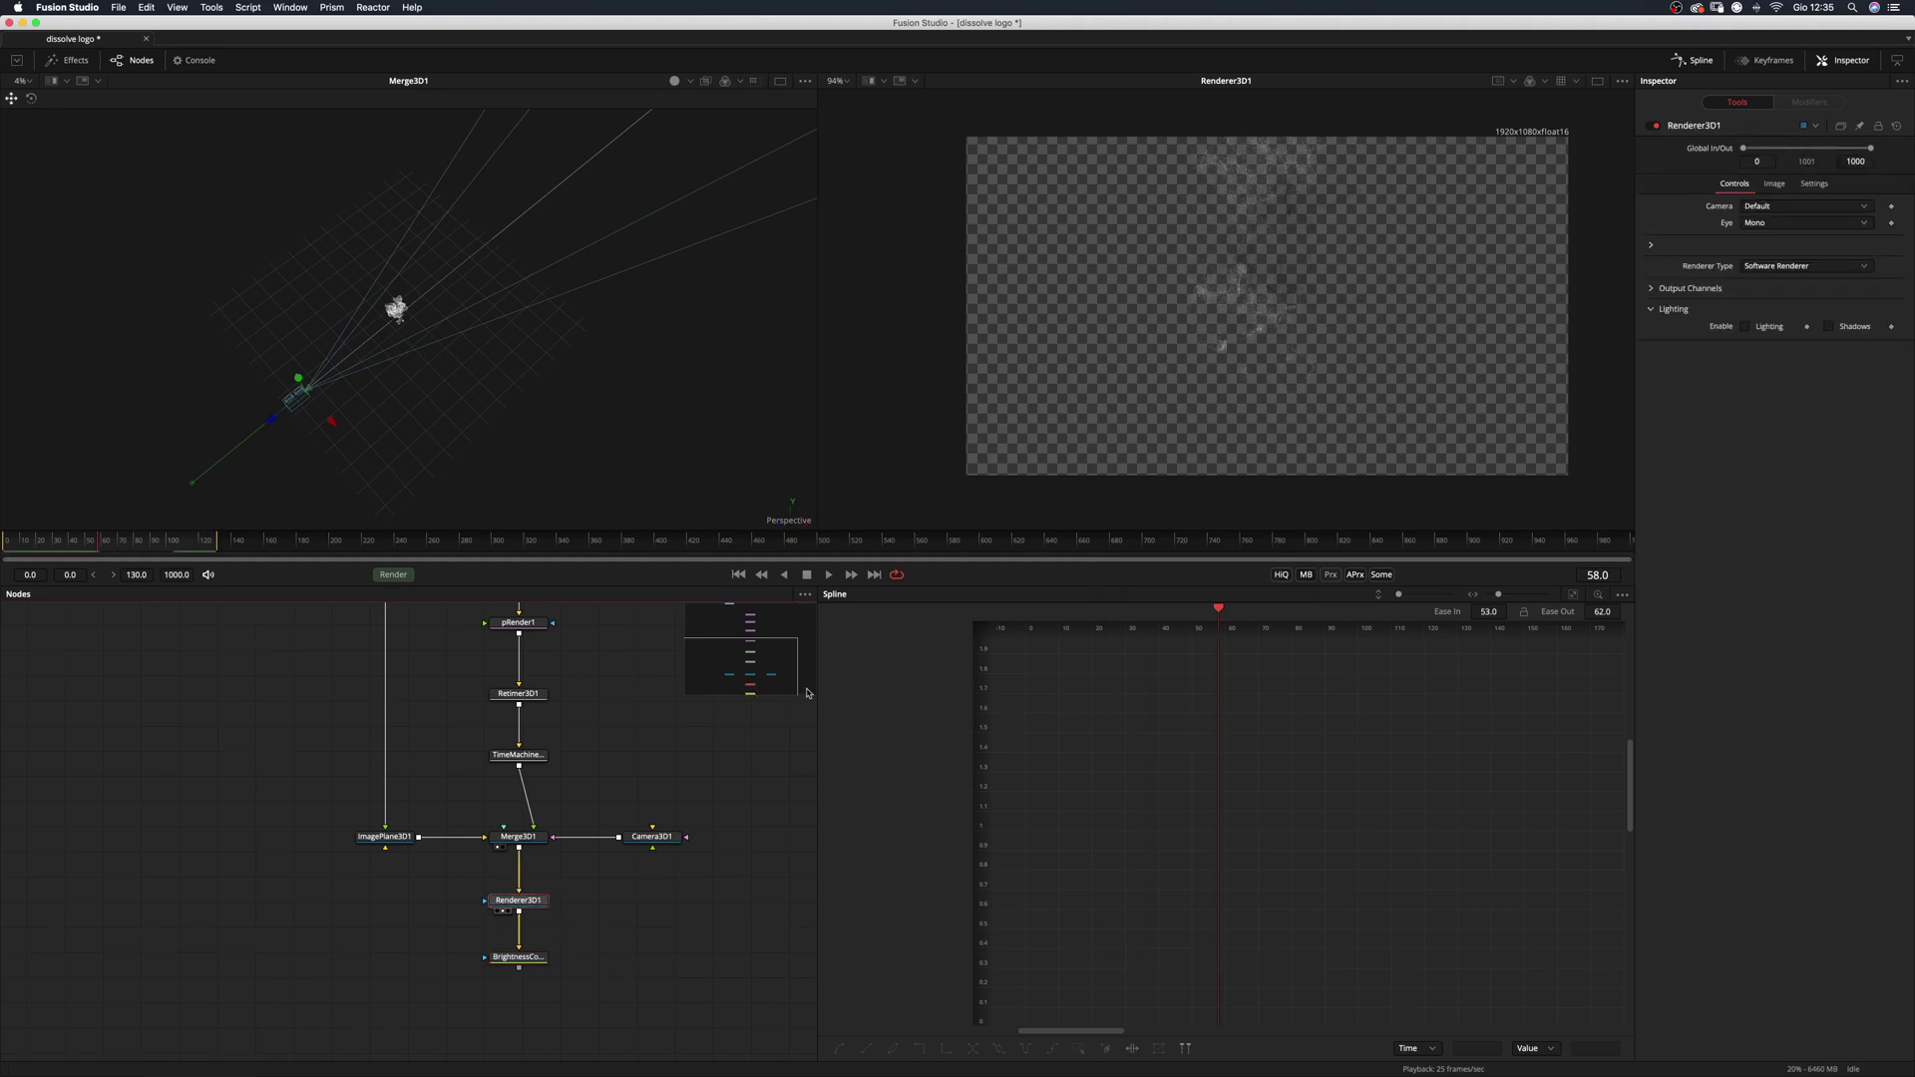
left_click(517, 958)
left_click(1745, 361)
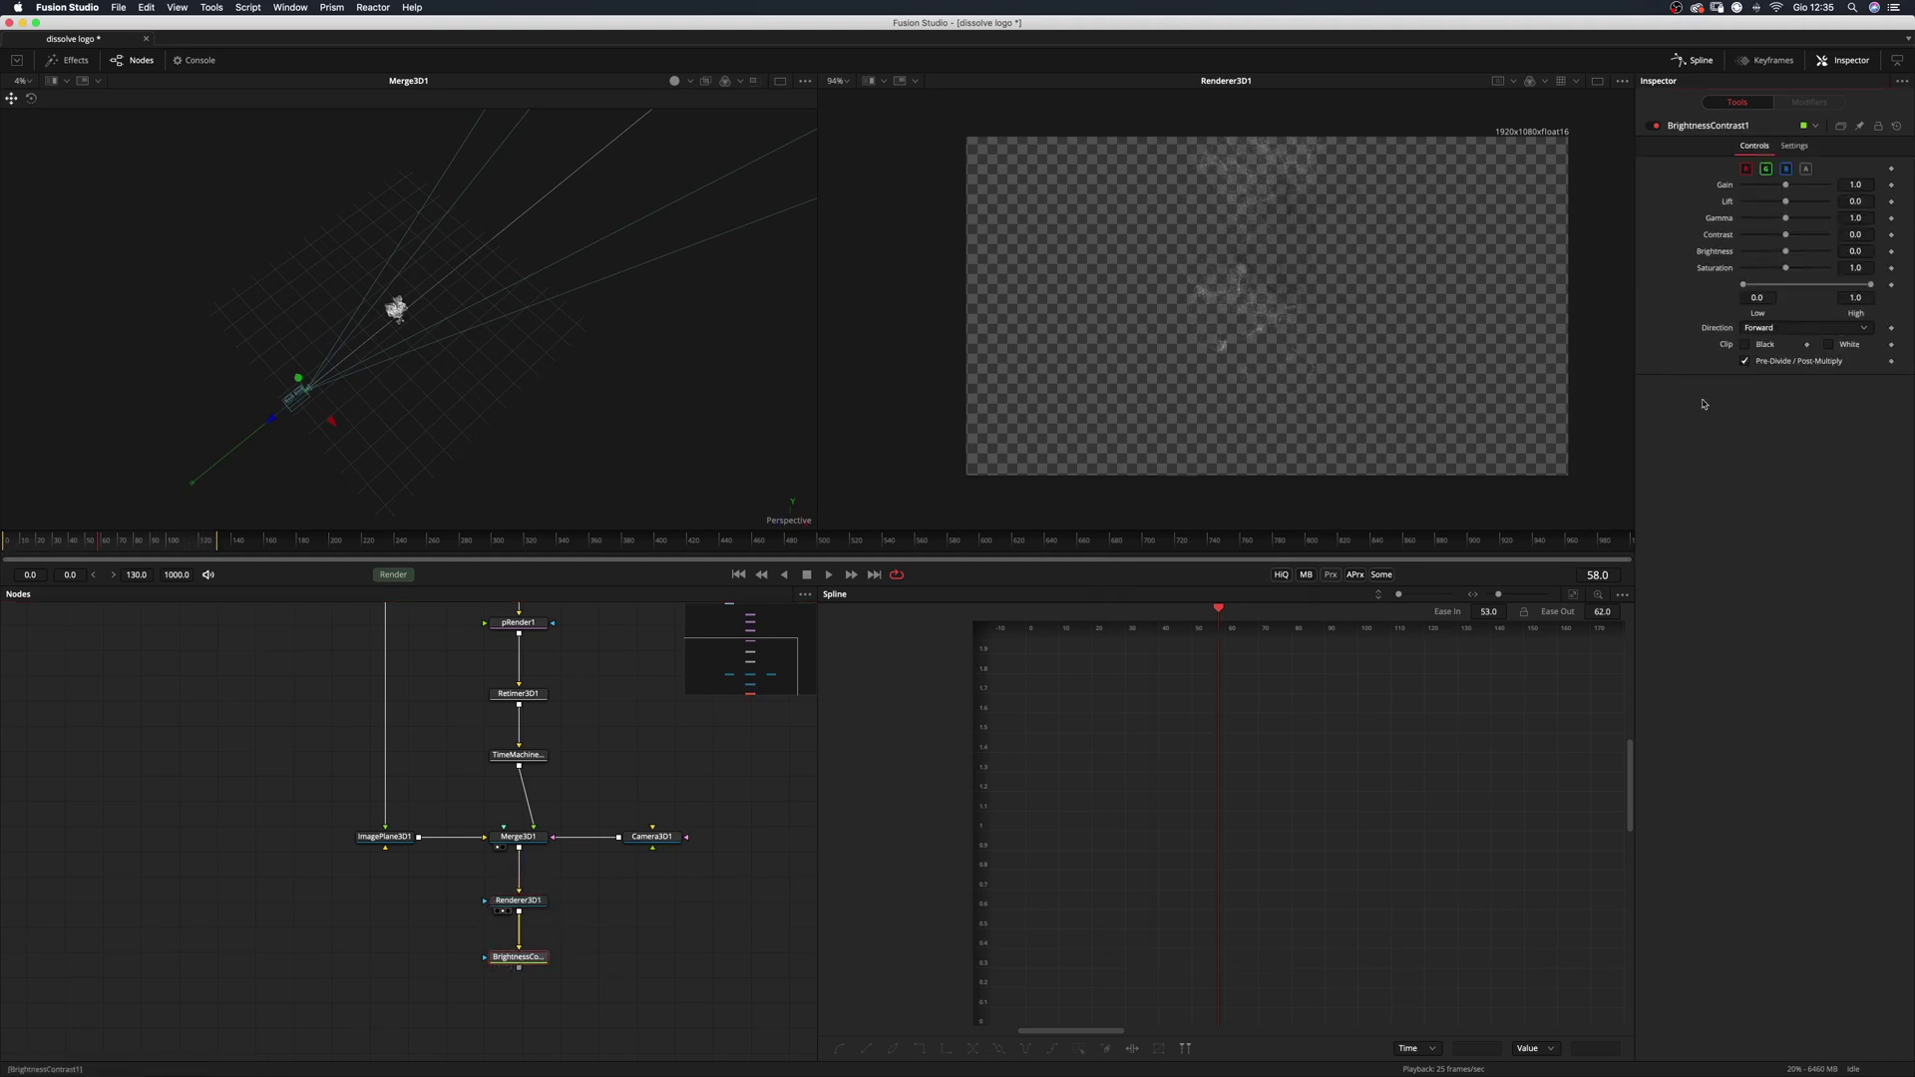
Add a Background node, merge the BrightnessContrast1 output over it, and show the merge in the second viewer.
scroll(551, 891, "down", 3)
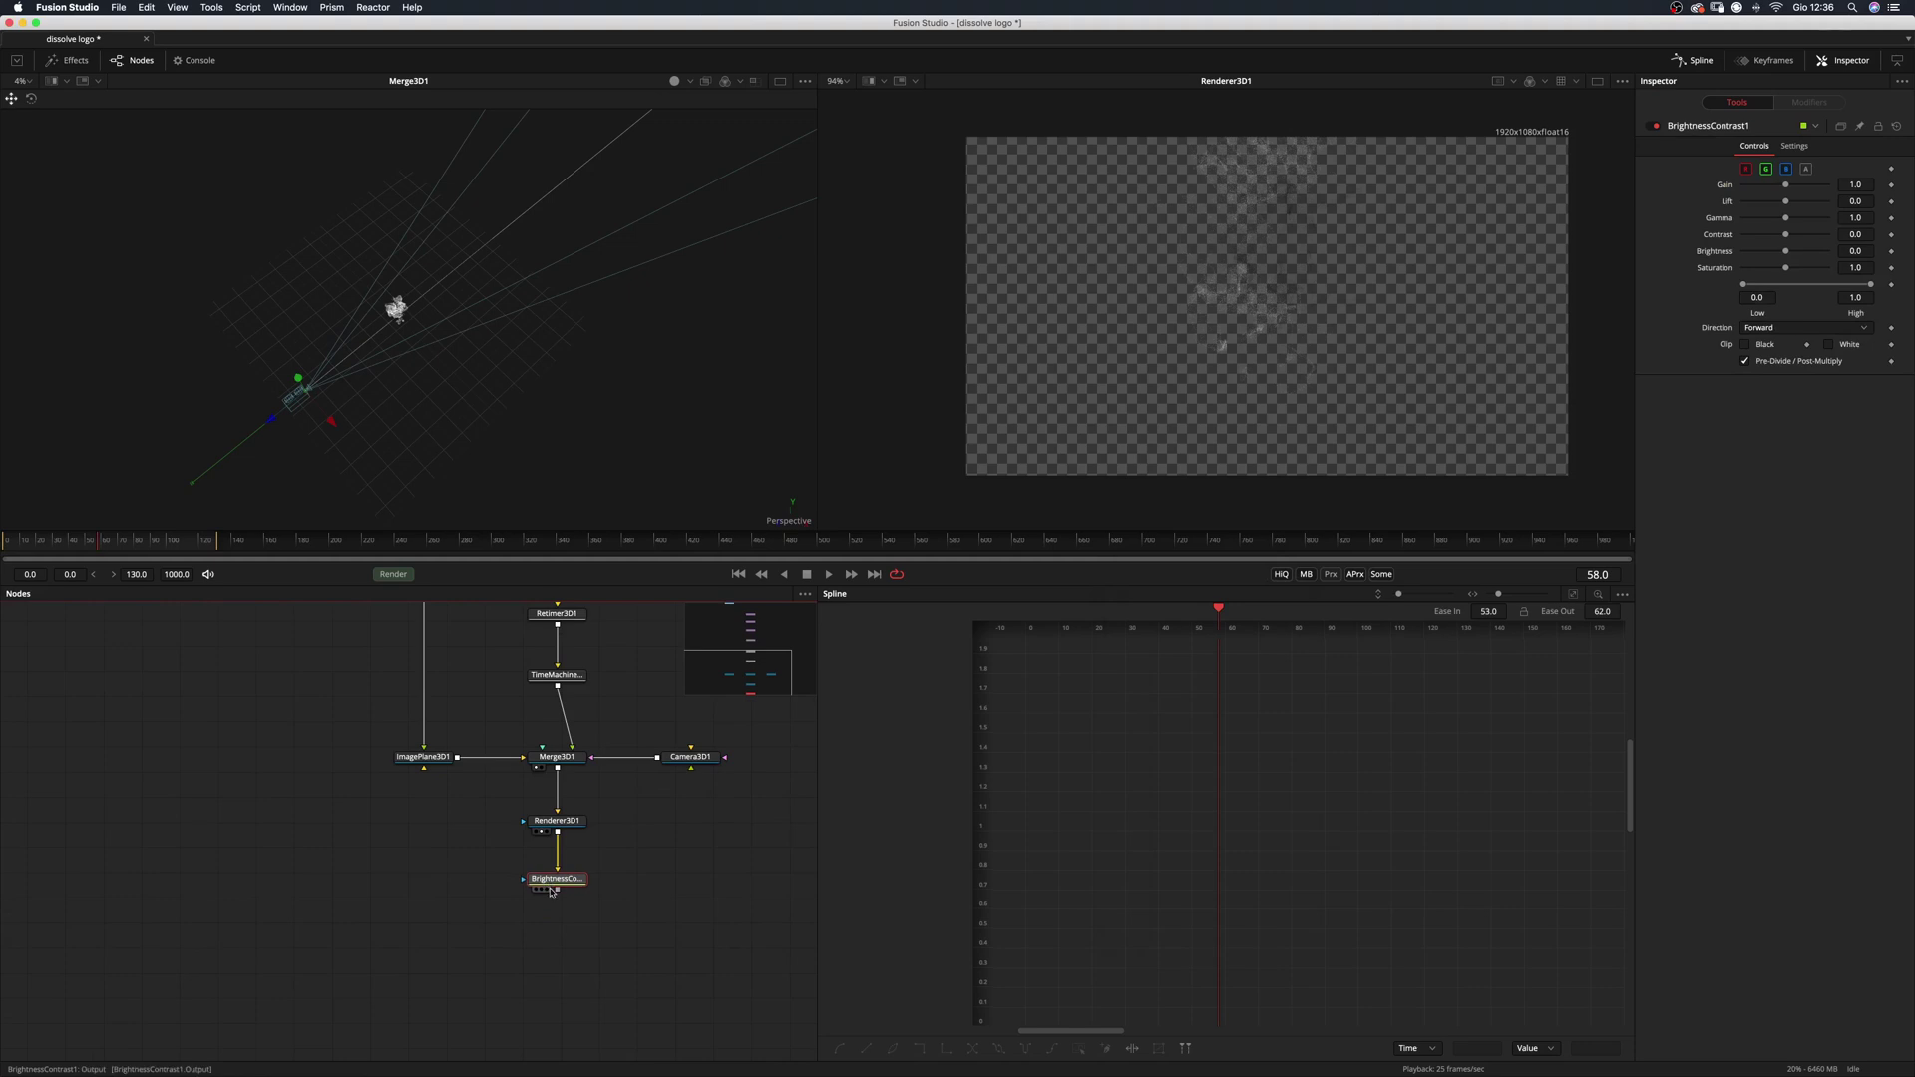
left_click(338, 897)
key("shift+space")
type("b")
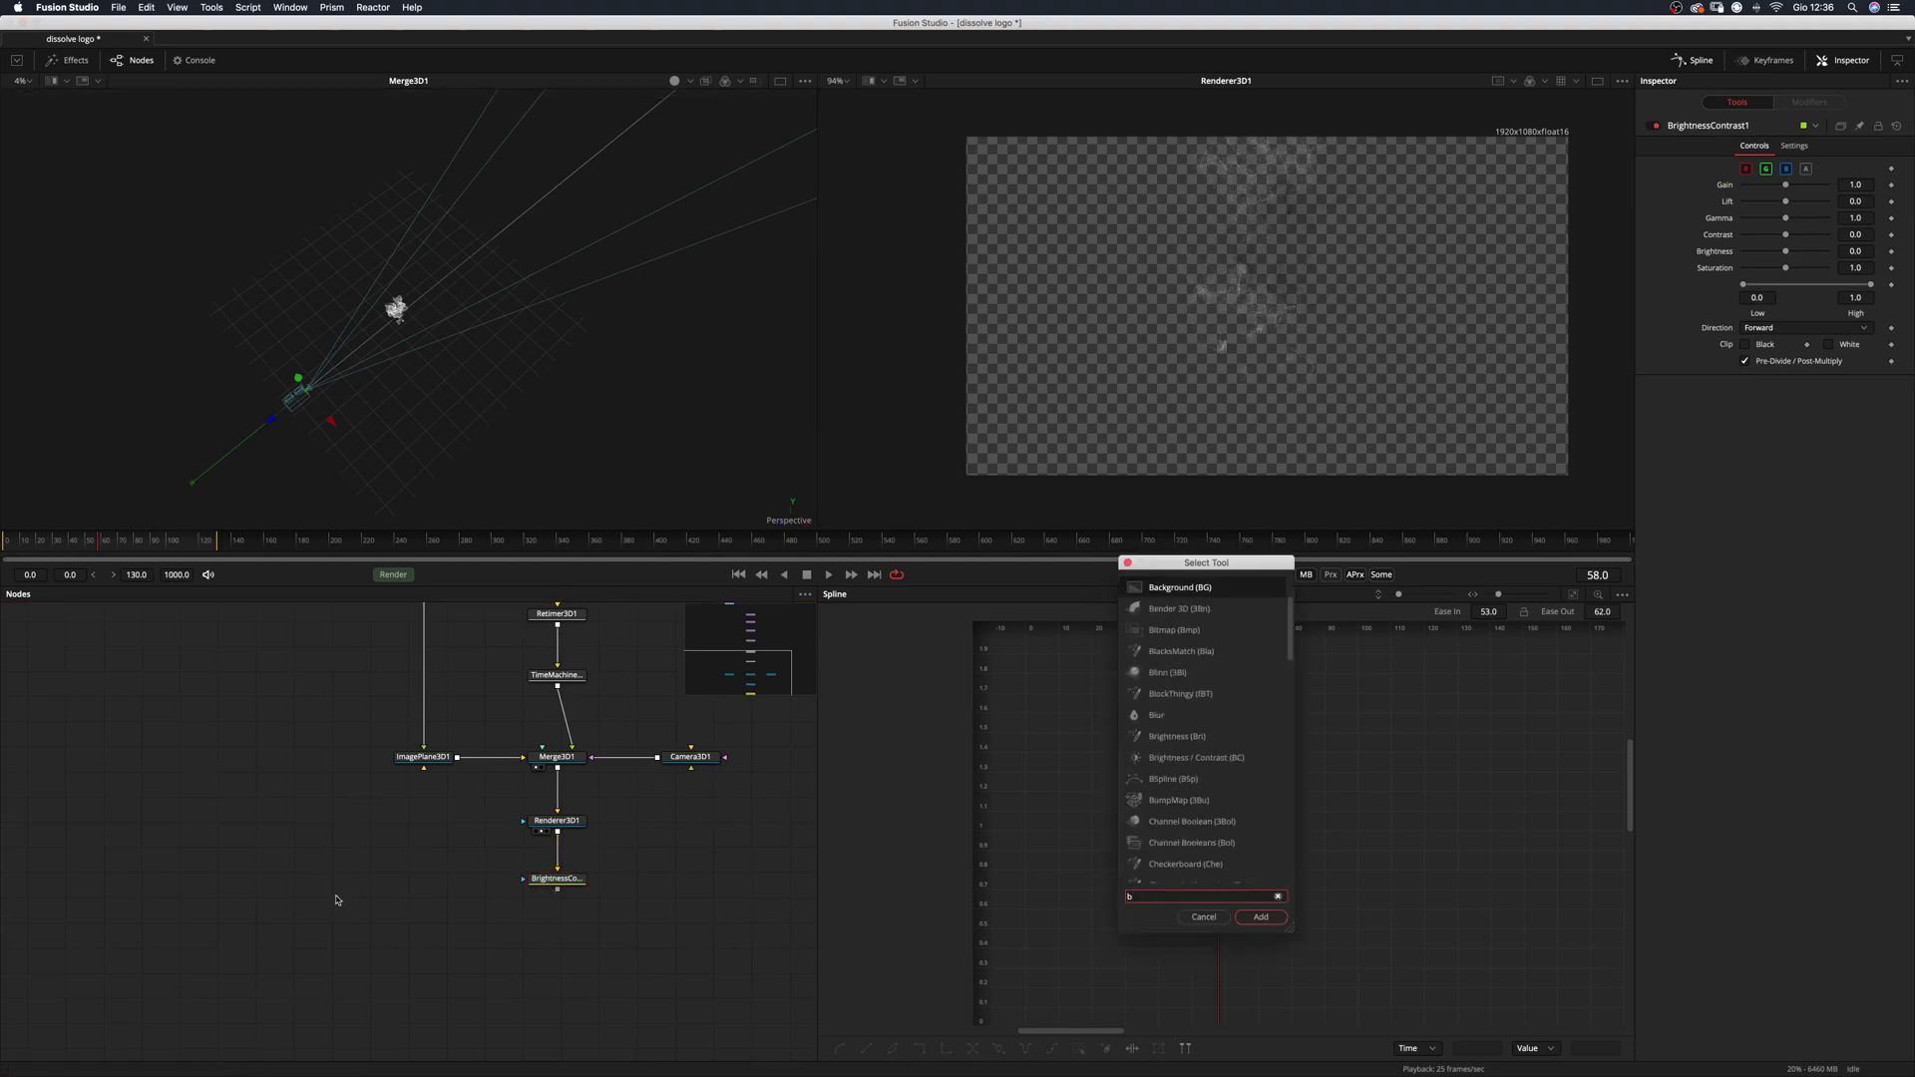
key("Return")
left_click_drag(337, 896, 355, 950)
left_click_drag(556, 889, 387, 951)
key("2")
Show Background1 in the first viewer and make it a radial gradient whose start colour is grey at value 0.11.
left_click(354, 950)
key("1")
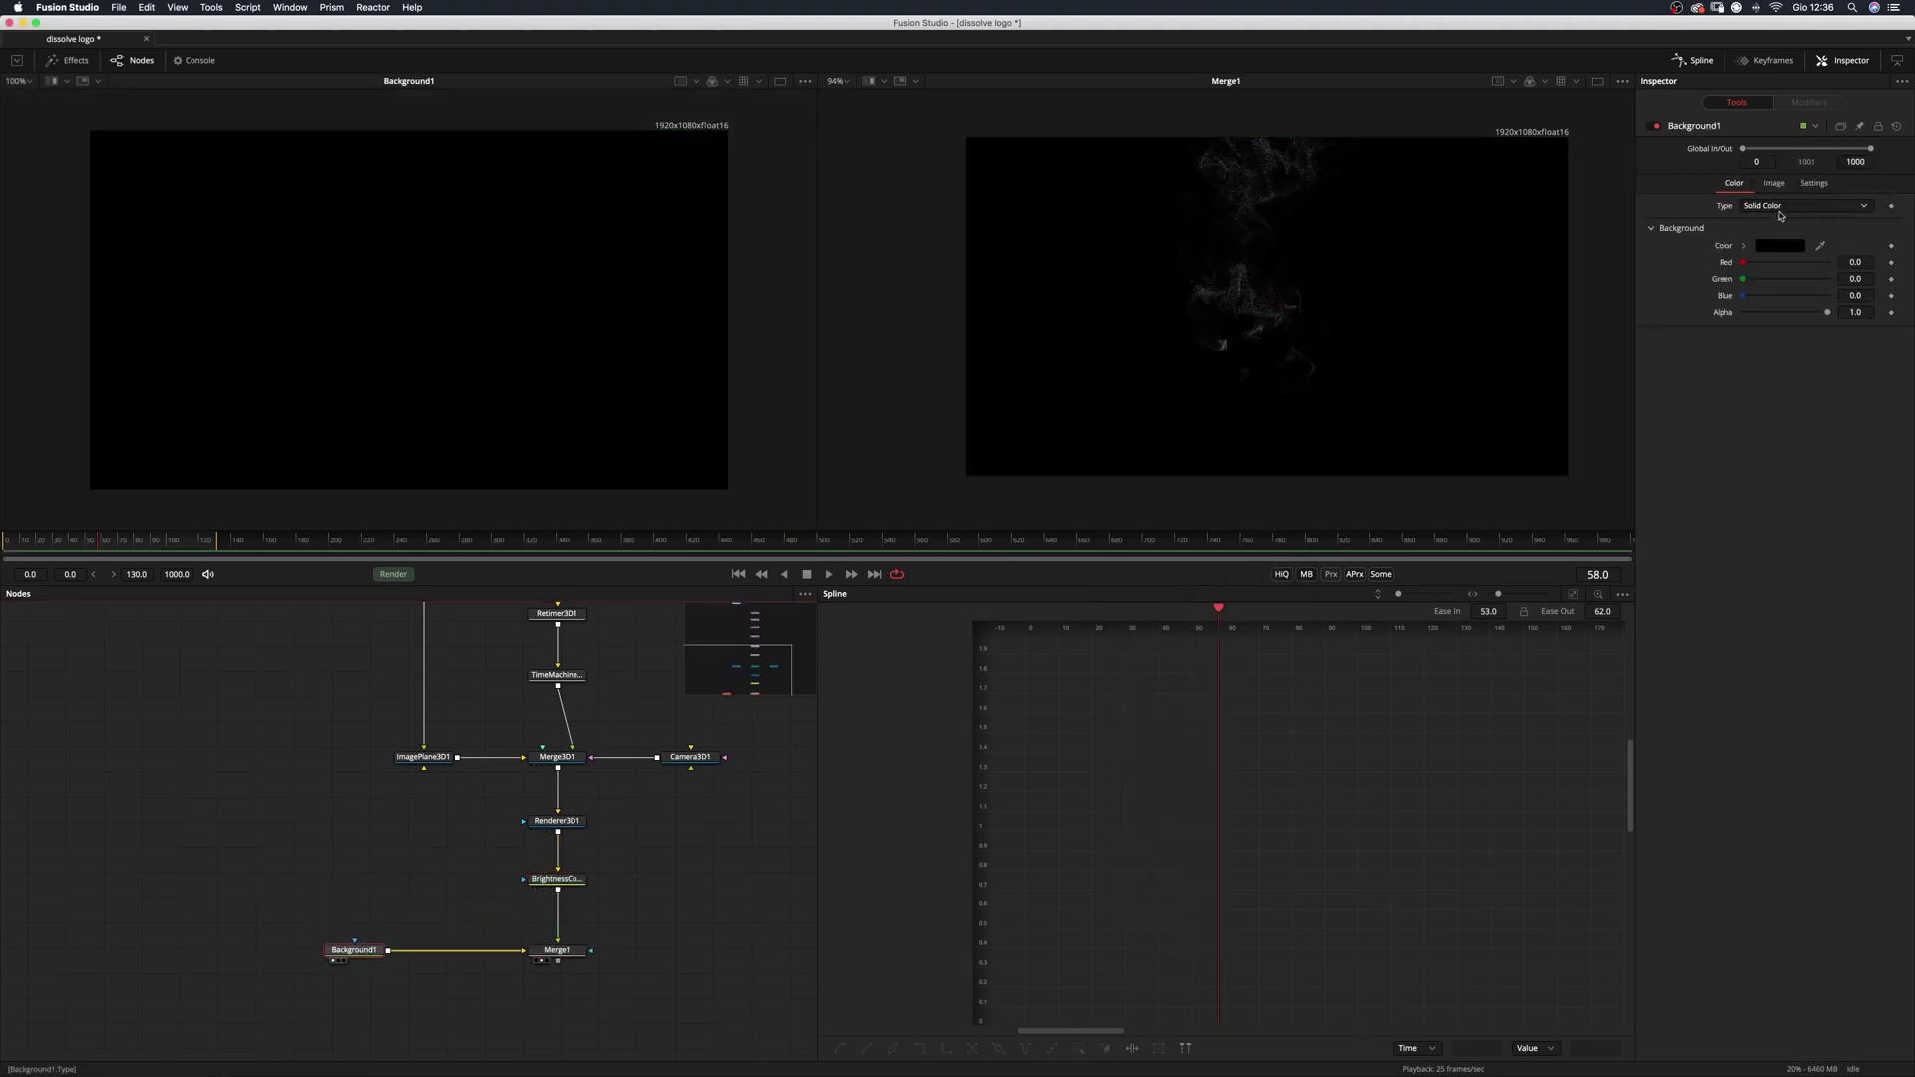
left_click(1781, 206)
left_click(1766, 268)
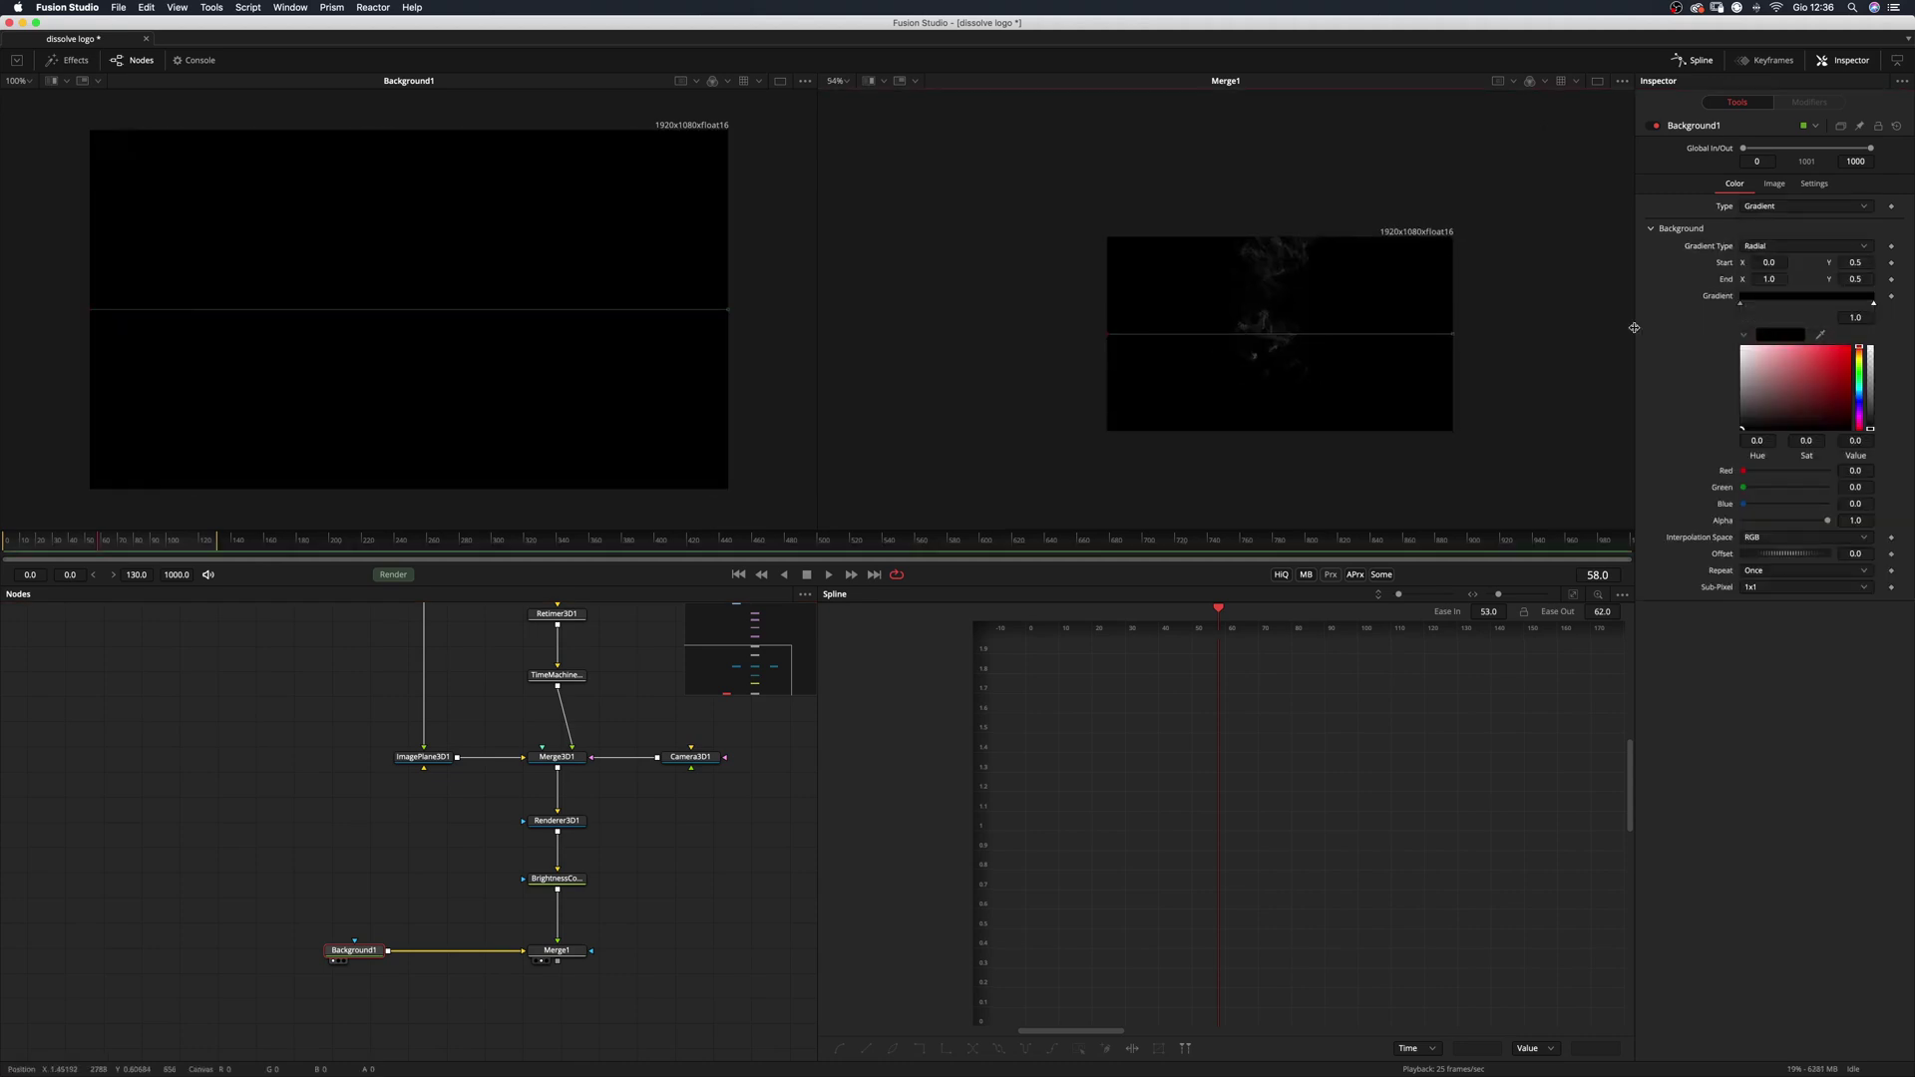
left_click(1740, 303)
left_click_drag(1742, 428, 1741, 422)
Orient Background1's gradient vertically, starting at about X 0.51, Y 1.27 and ending at about X 0.52, Y -0.45.
left_click_drag(1107, 333, 1275, 225)
left_click_drag(1453, 333, 1284, 508)
left_click_drag(1276, 224, 1283, 184)
left_click_drag(1285, 508, 1286, 519)
scroll(1214, 299, "up", 4)
scroll(955, 422, "down", 2)
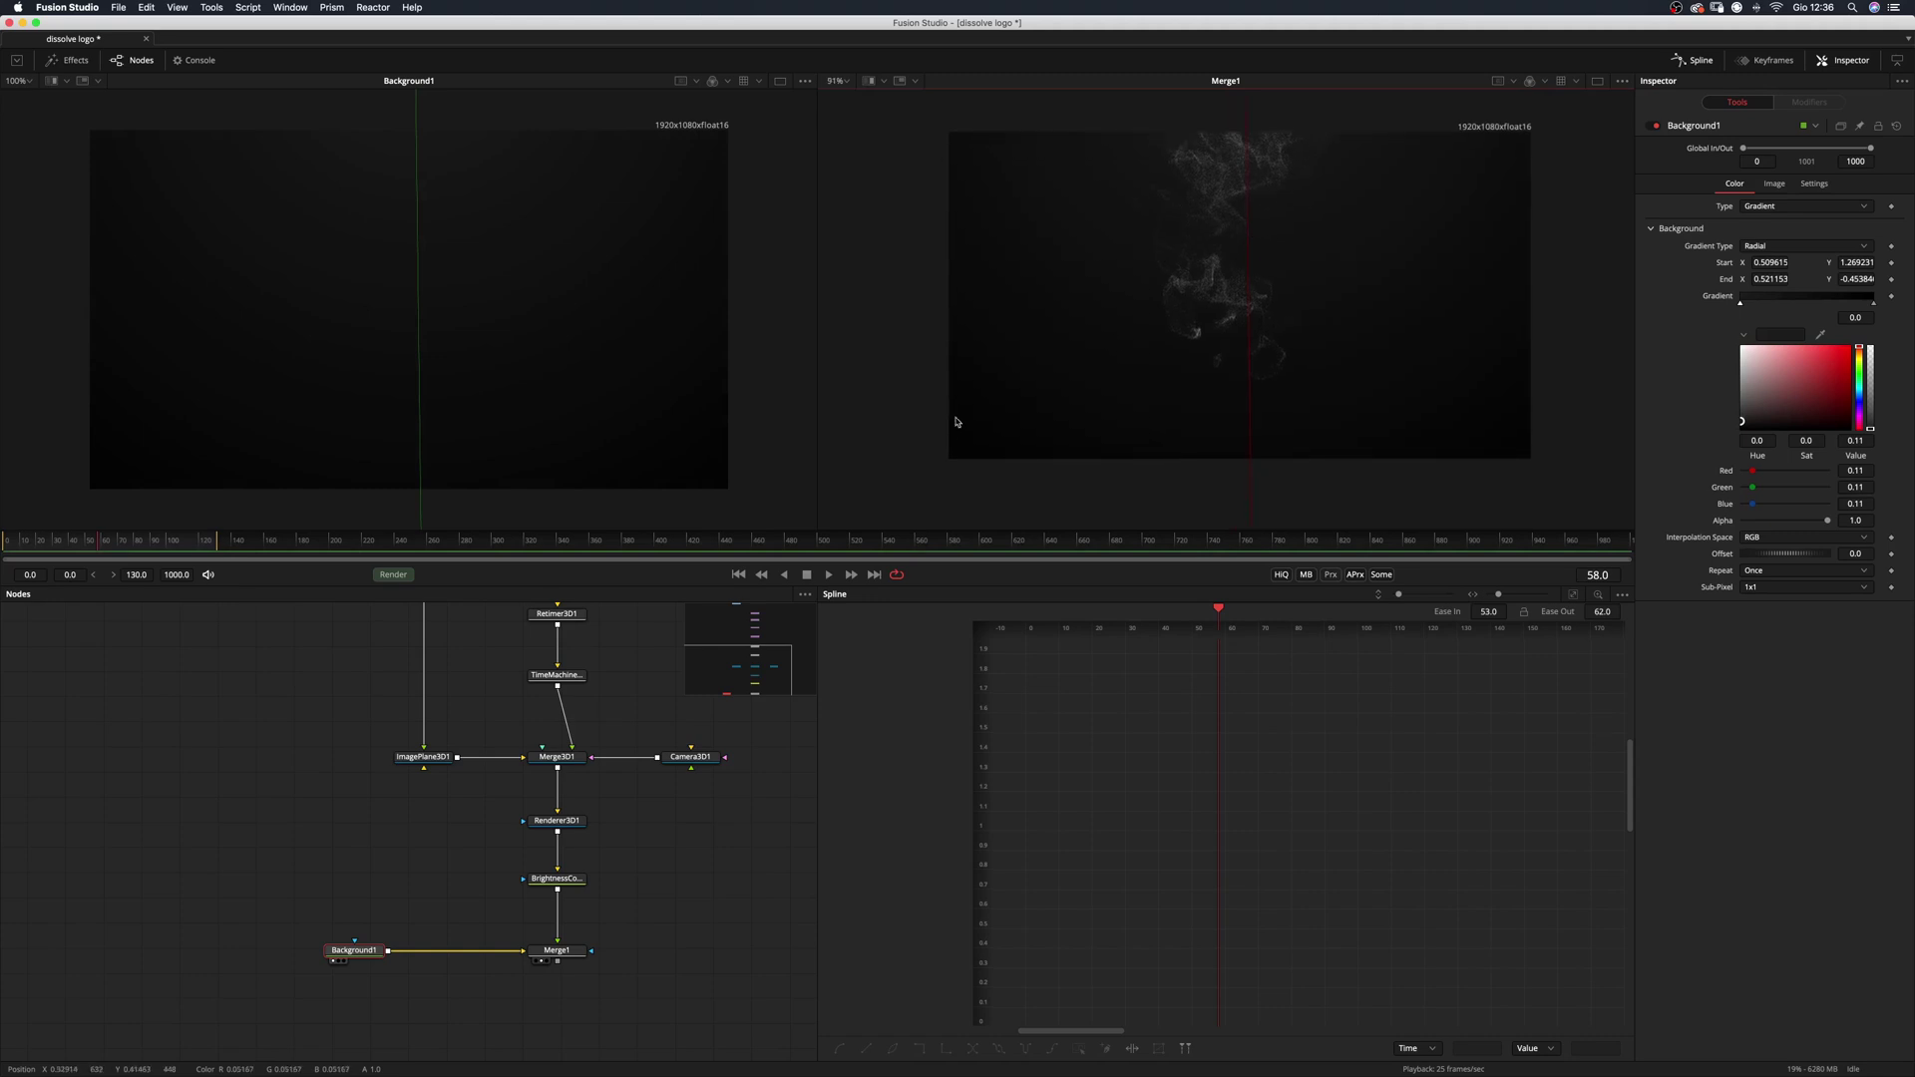
Play back the composite from the first frame and brighten the gradient's start colour to value 0.142.
left_click(738, 575)
left_click(666, 891)
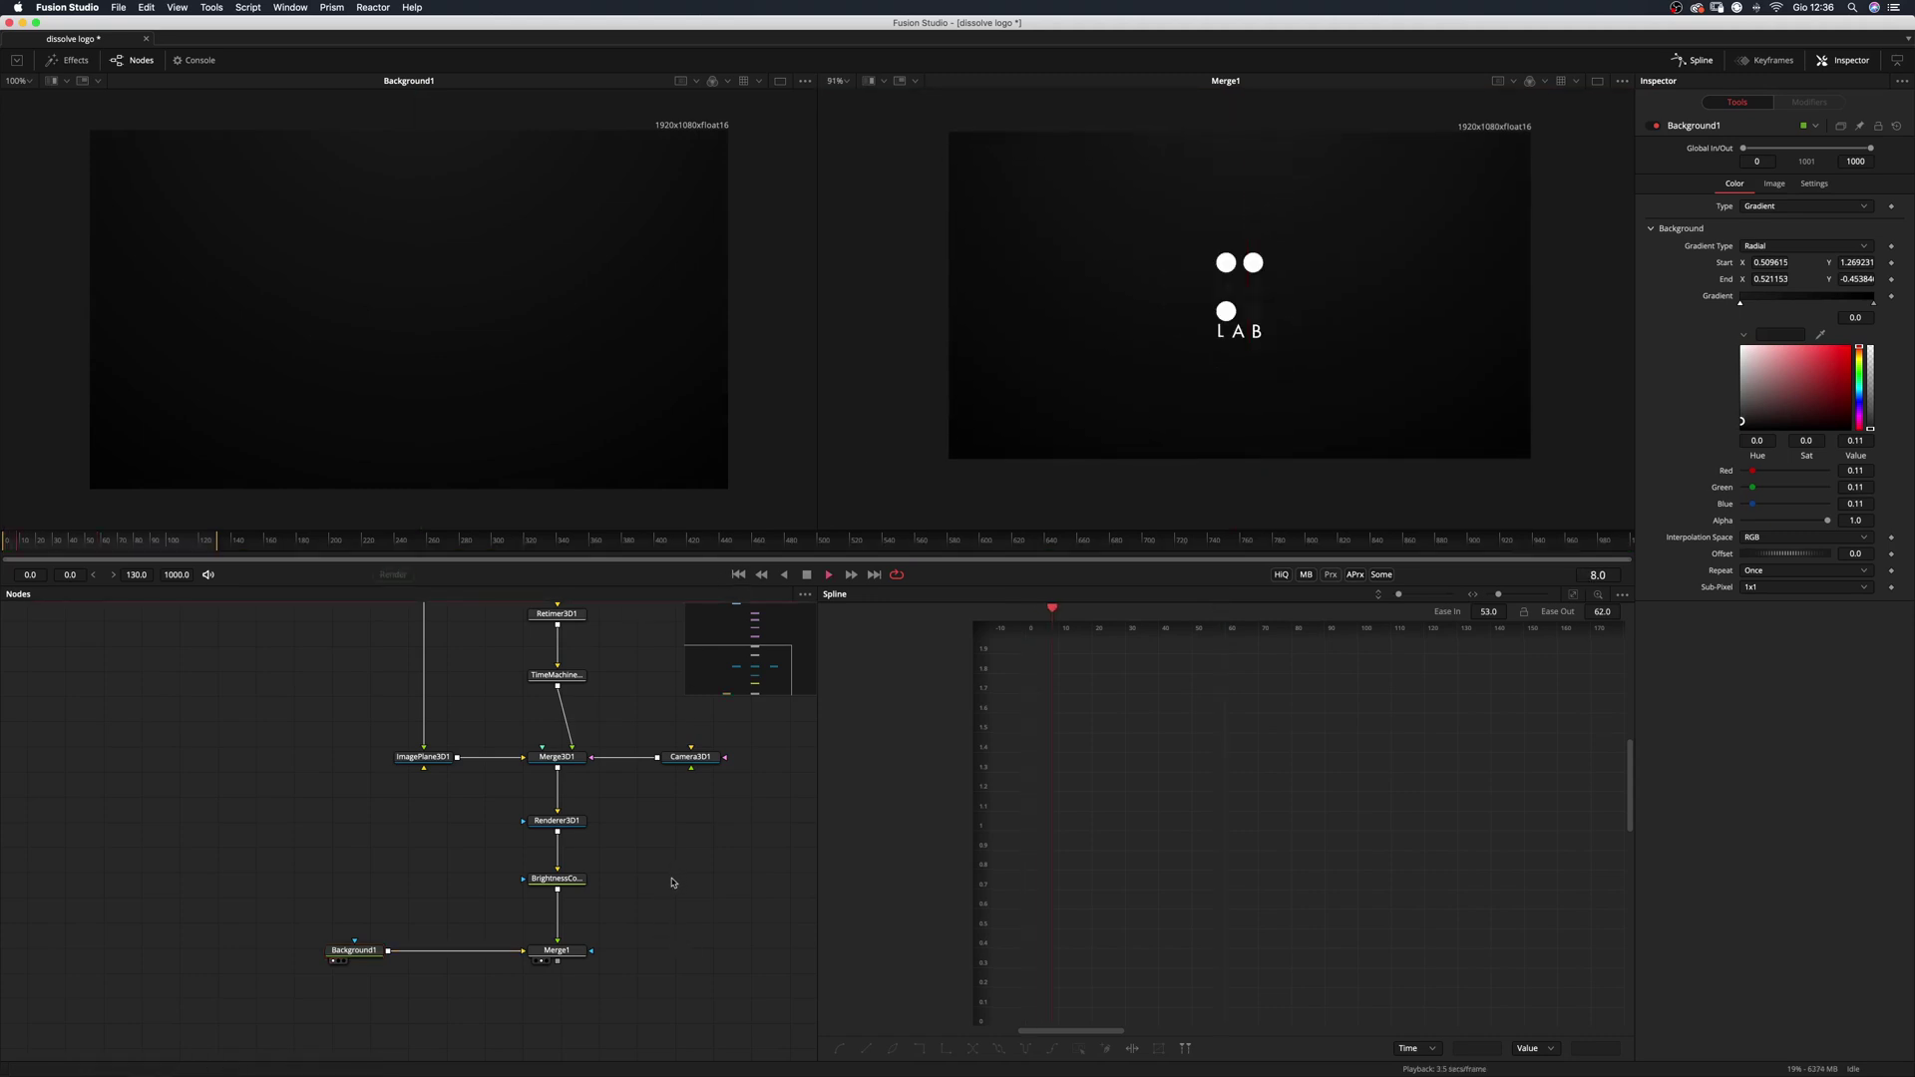
key("space")
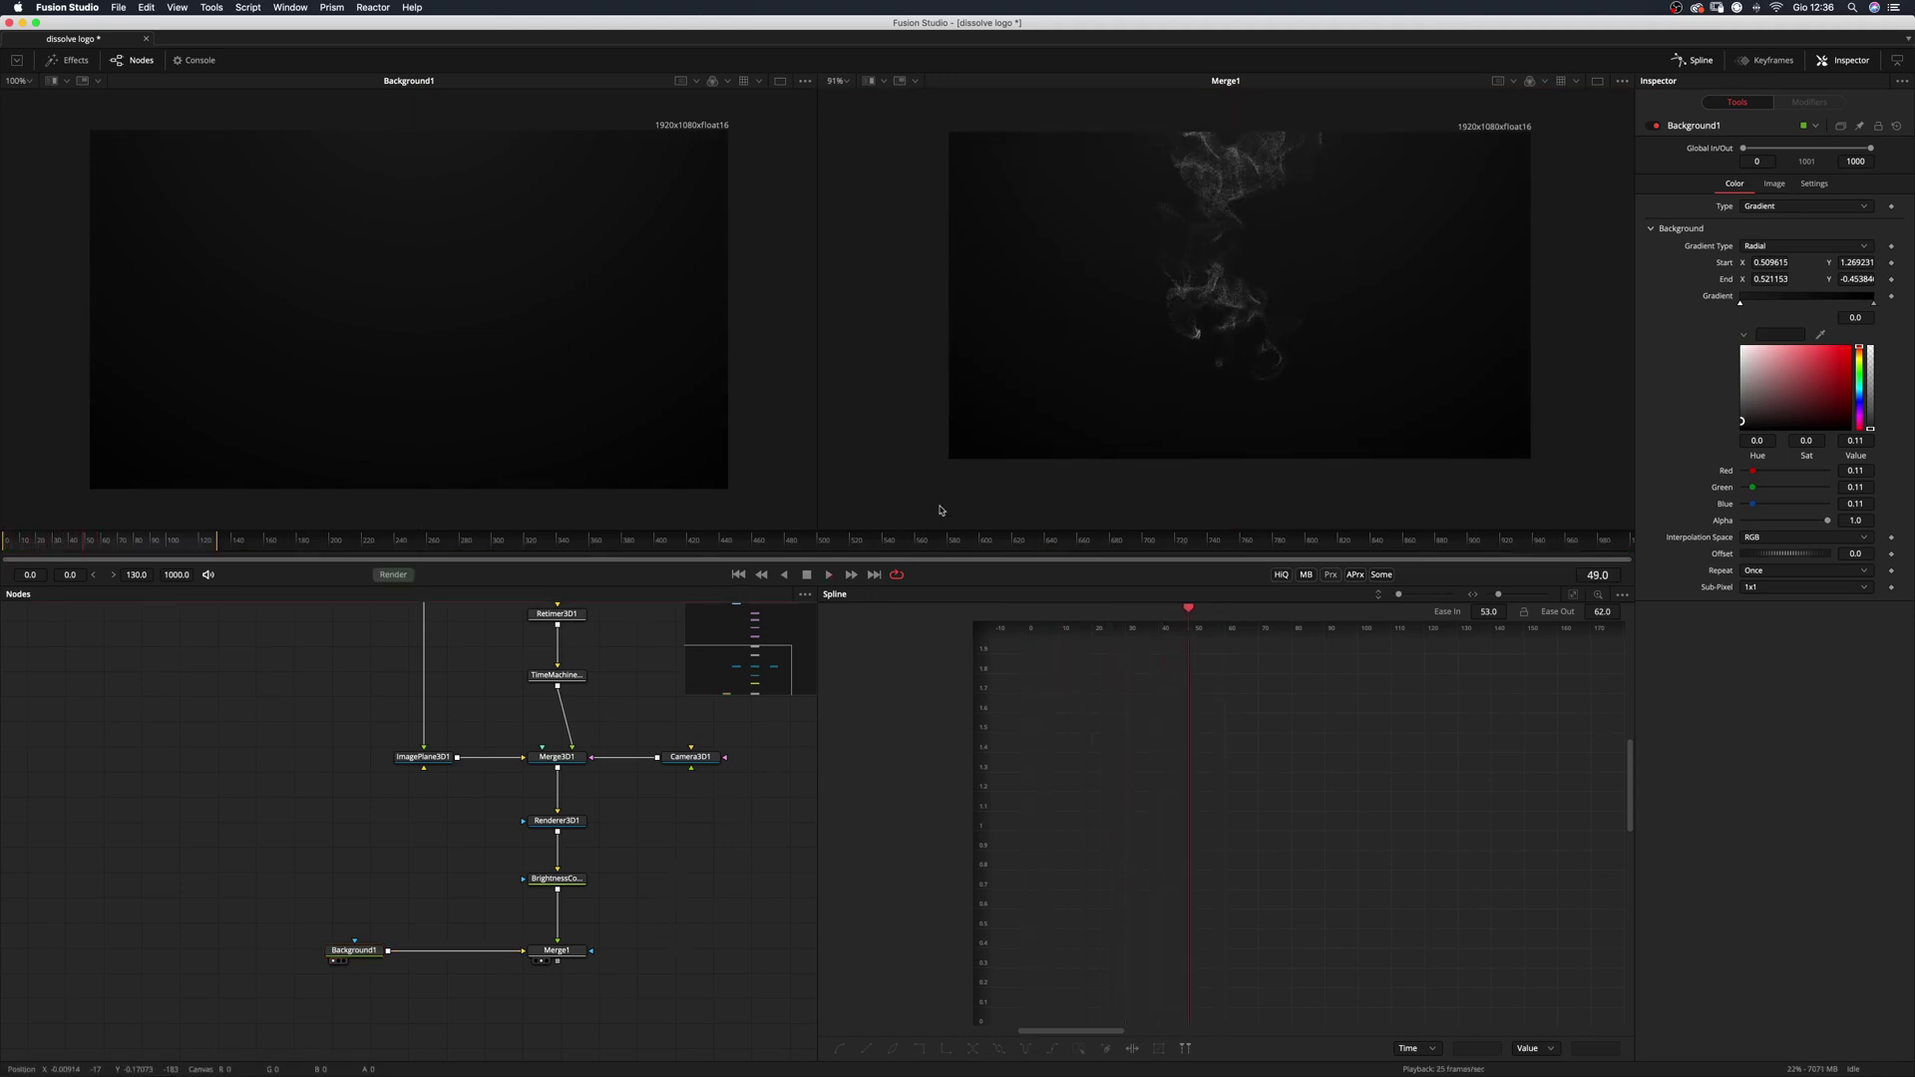
left_click_drag(22, 540, 3, 539)
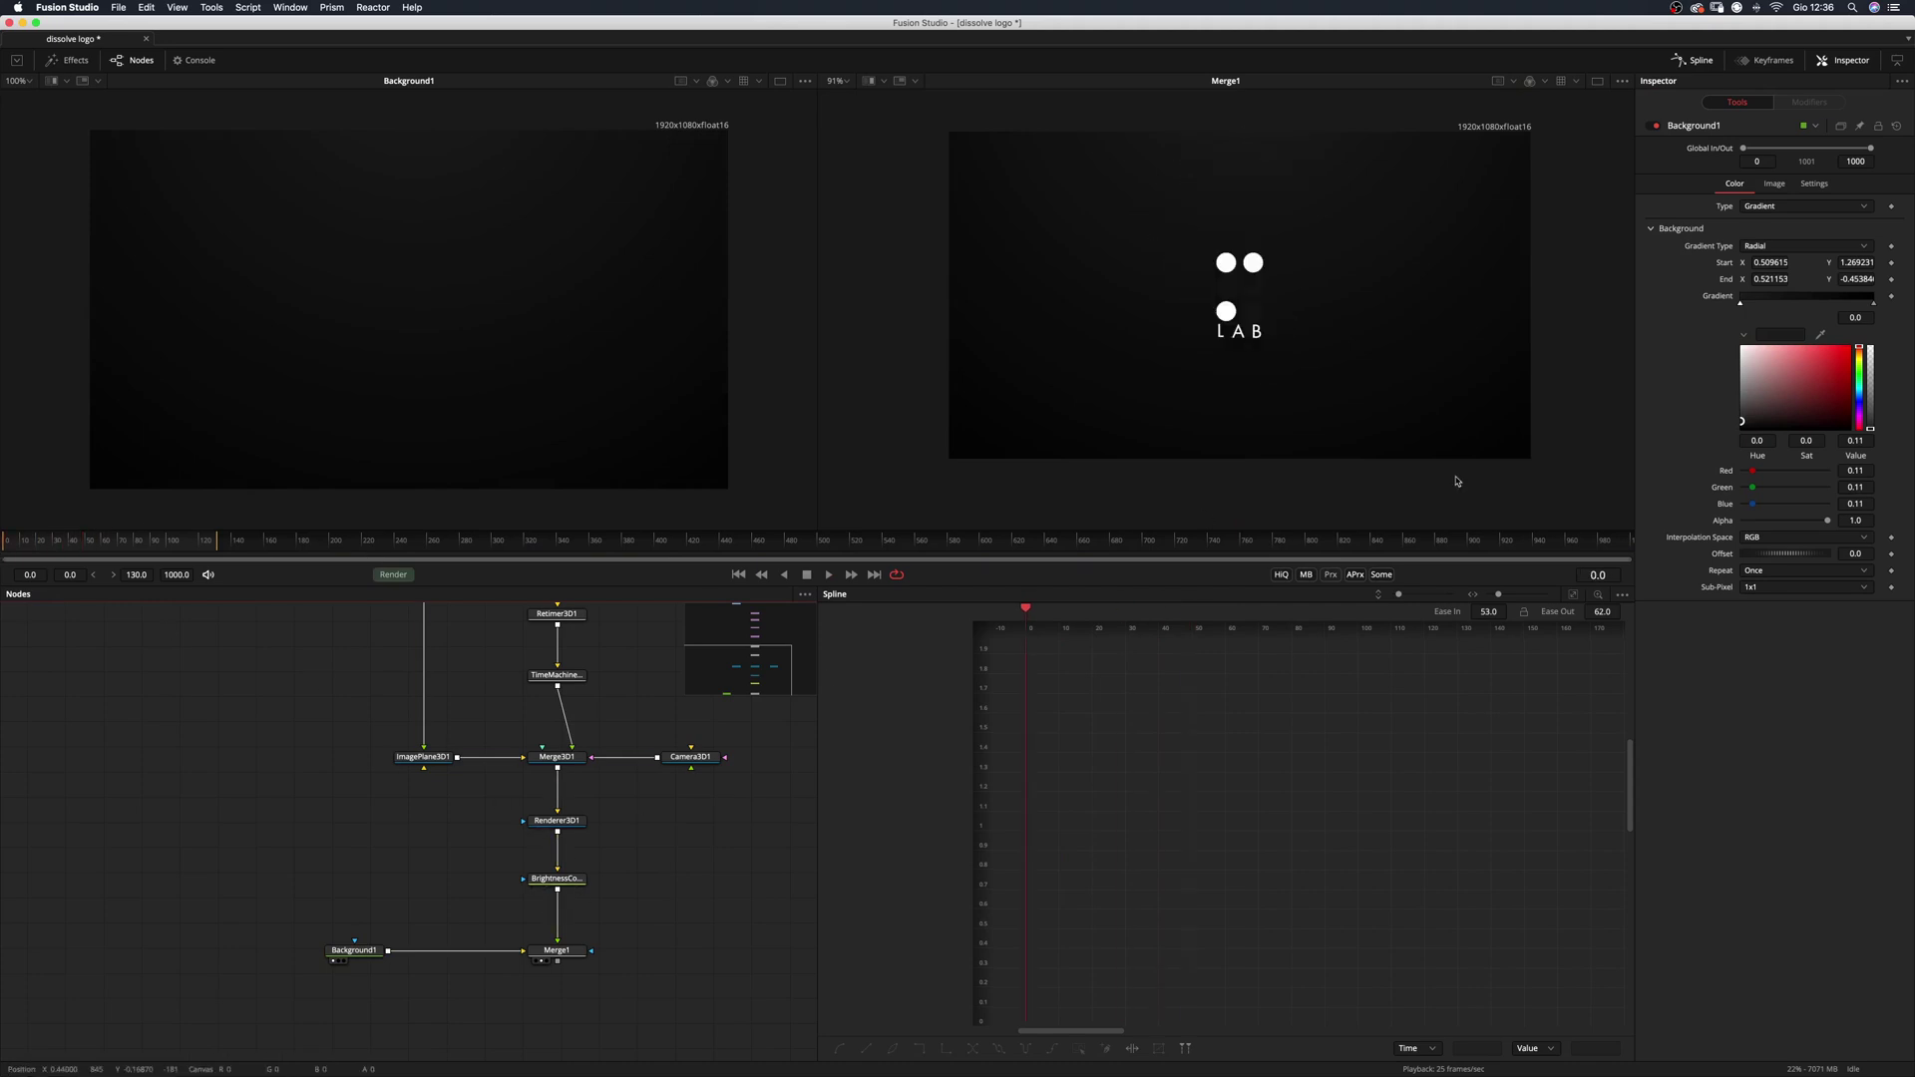
left_click_drag(1740, 421, 1739, 418)
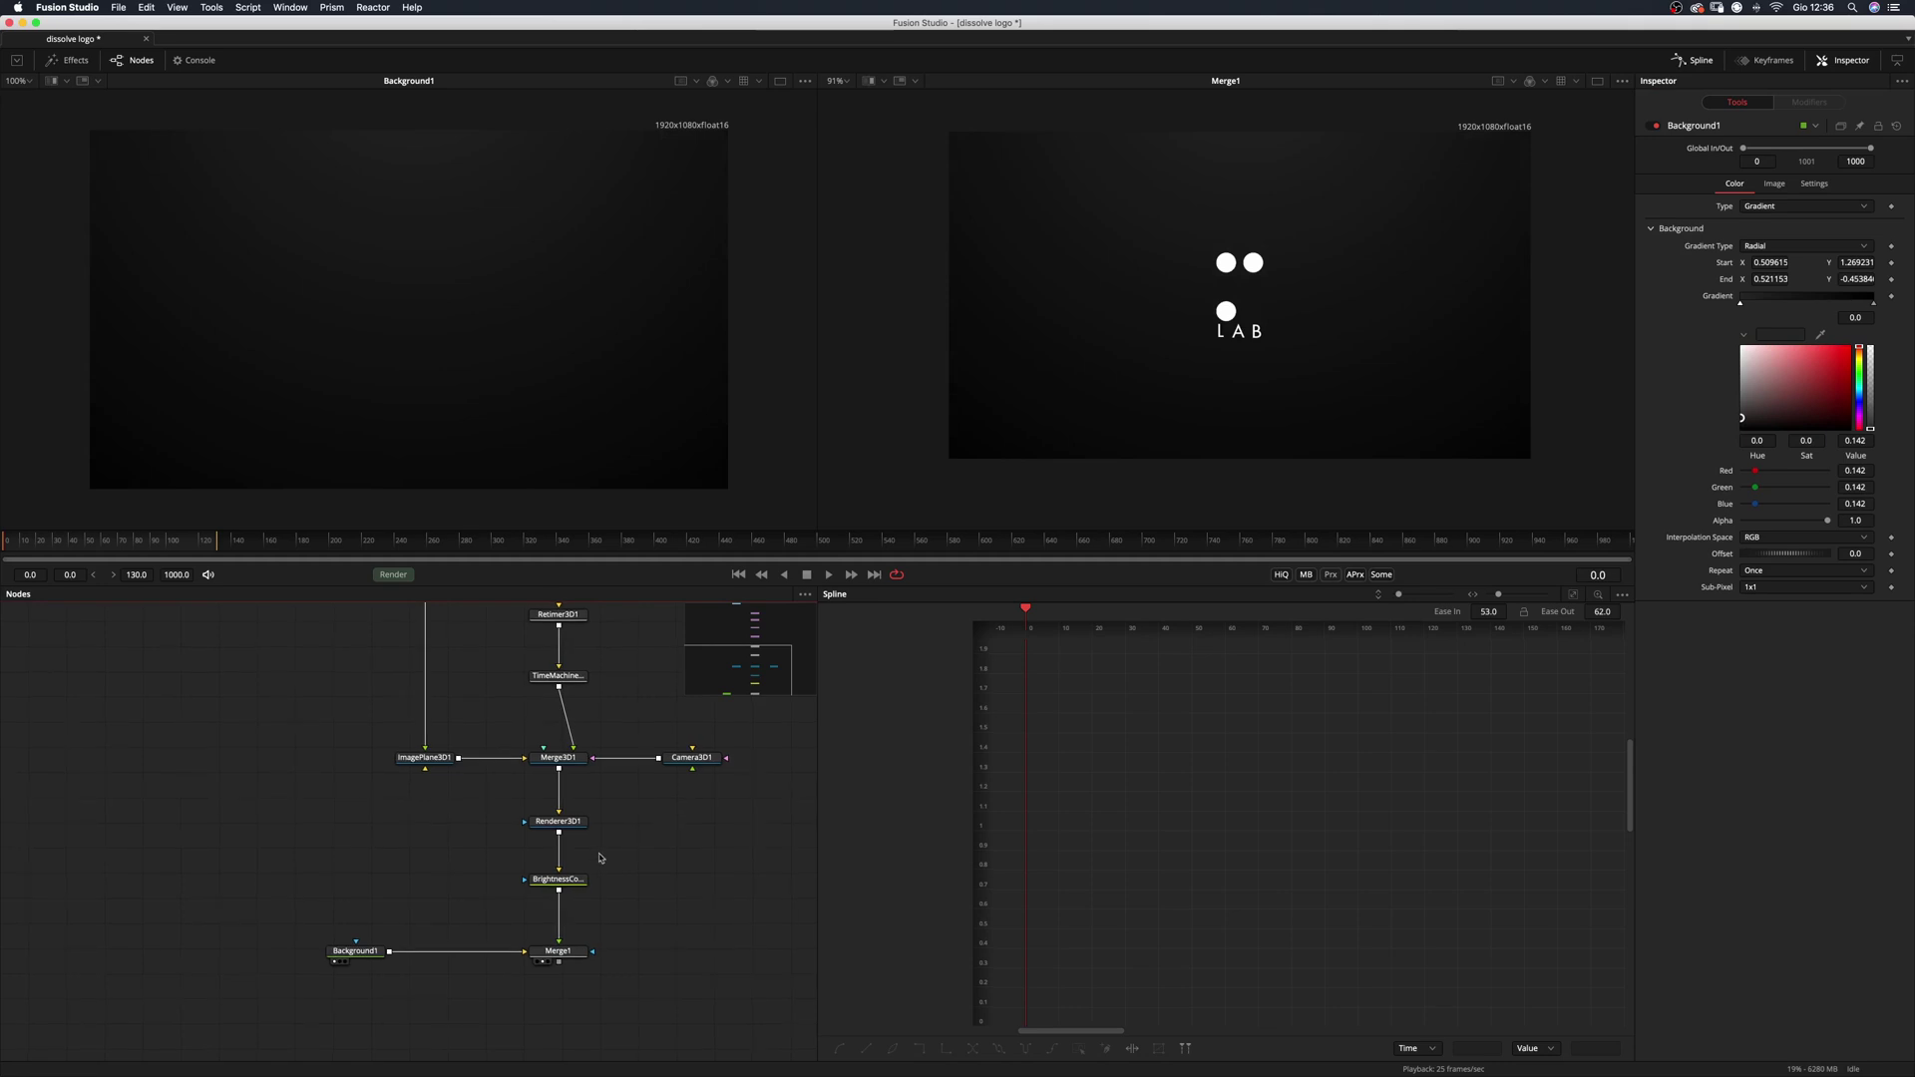
Set BrightnessContrast1's Lift to 0.04 and inspect the logo's dark dots against the background.
scroll(610, 843, "down", 1)
scroll(610, 843, "right", 1)
scroll(610, 842, "up", 2)
left_click(512, 863)
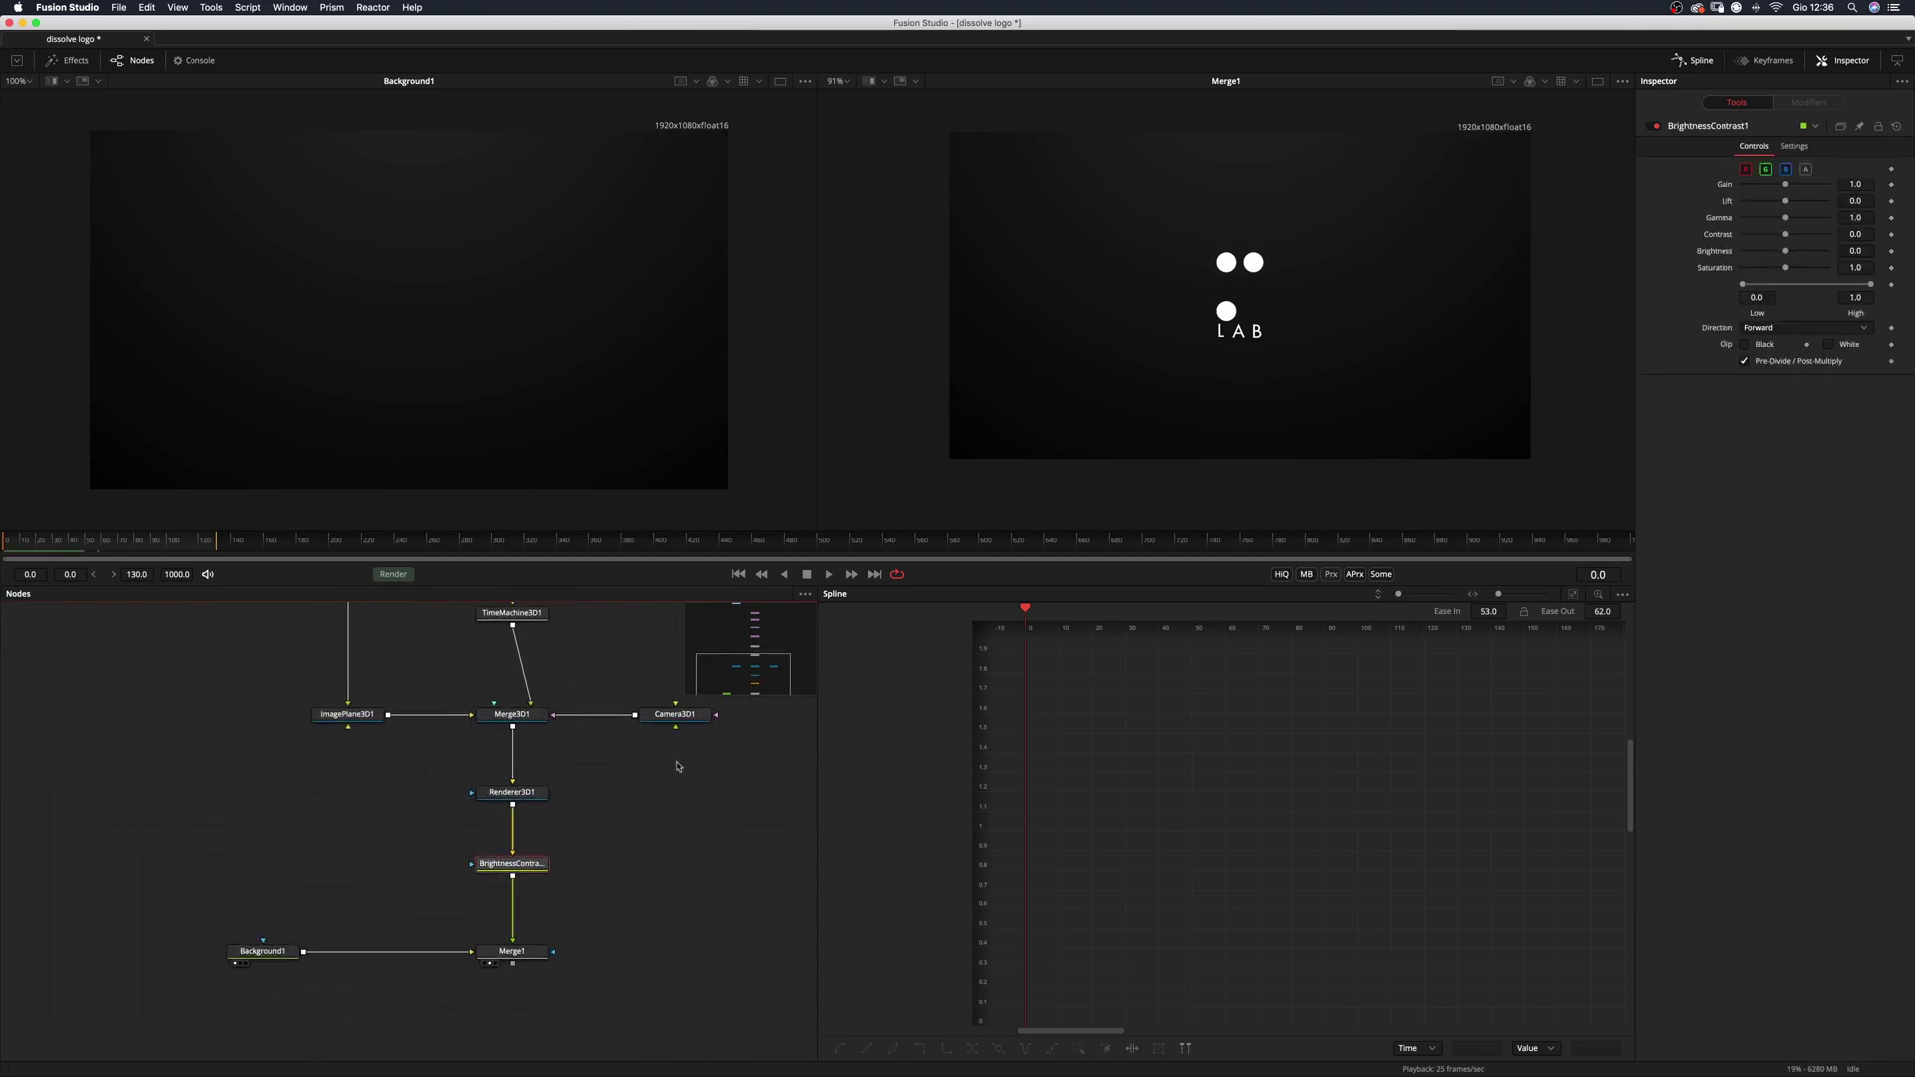
left_click_drag(1789, 205, 1788, 206)
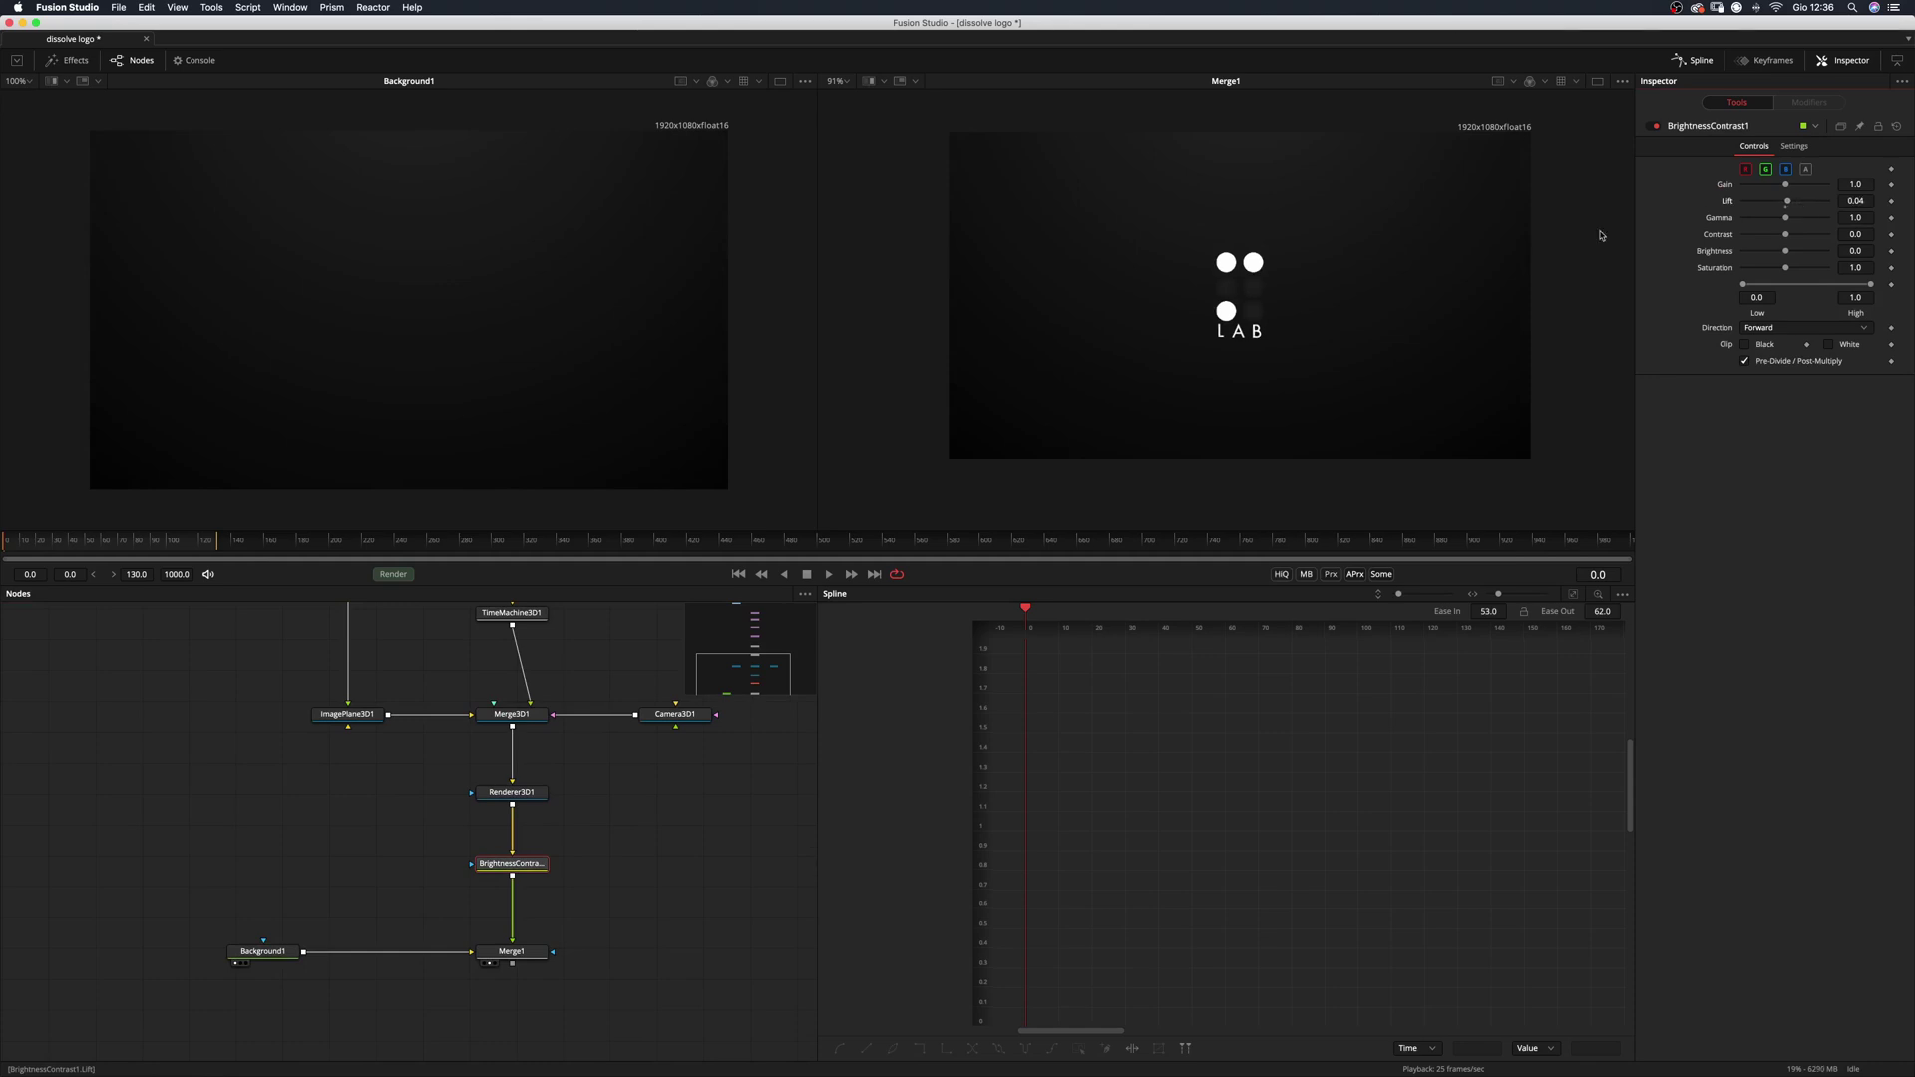
scroll(1245, 298, "up", 3)
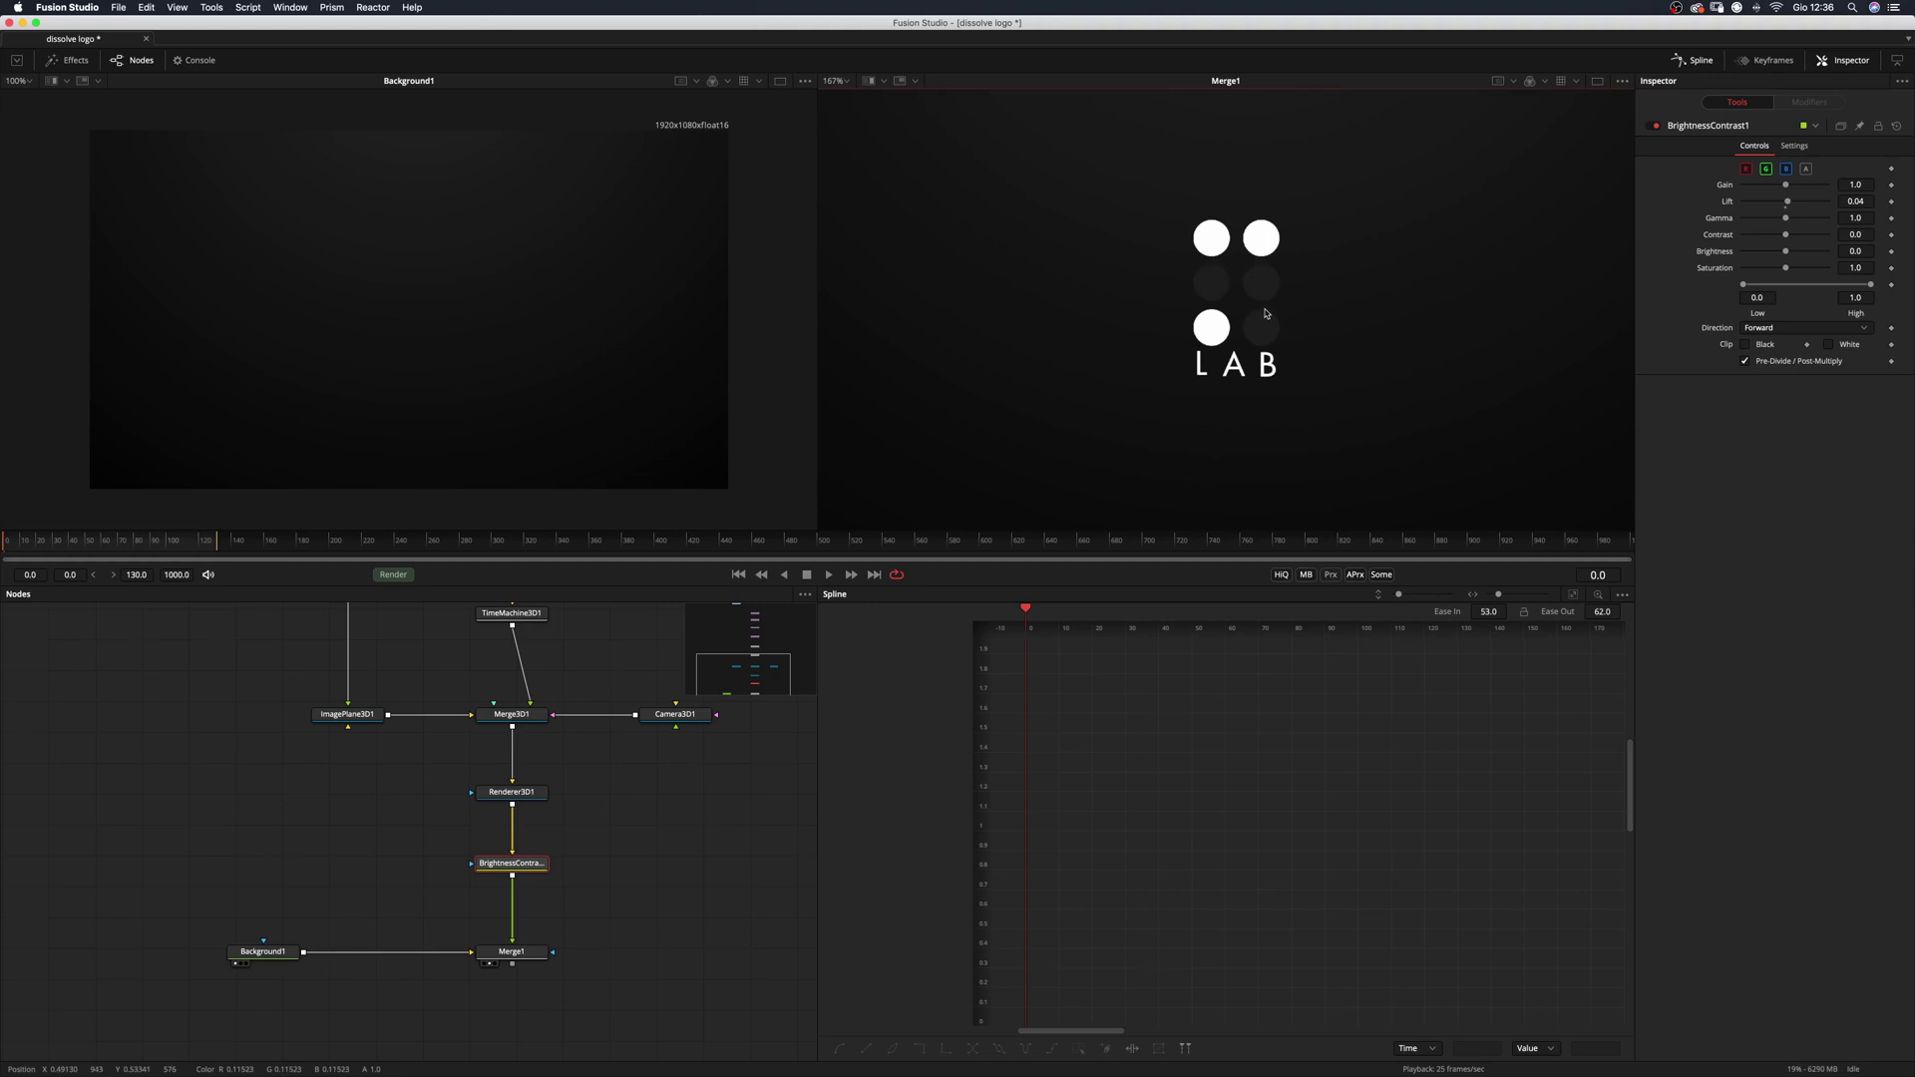
scroll(1219, 283, "down", 4)
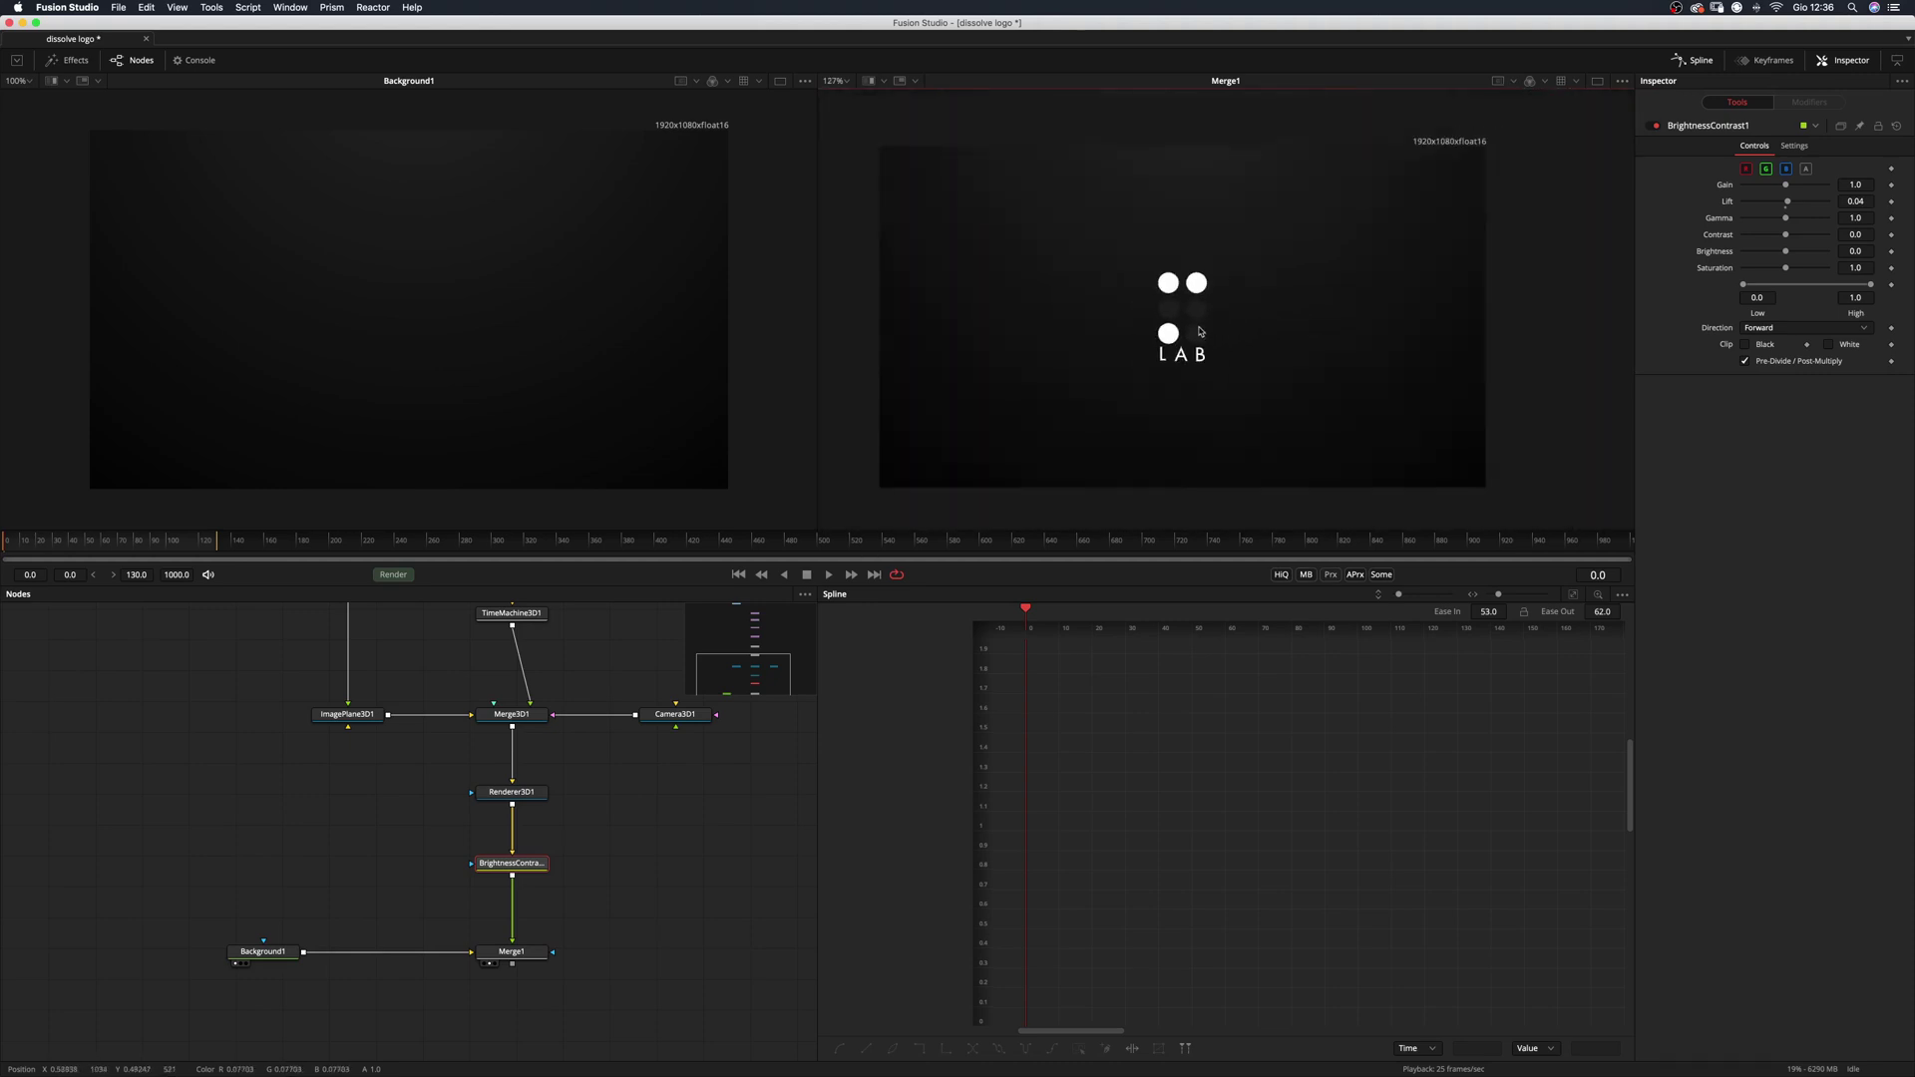
Add a Defocus node after Merge1 and place it below the merge.
left_click(513, 952)
scroll(618, 878, "down", 5)
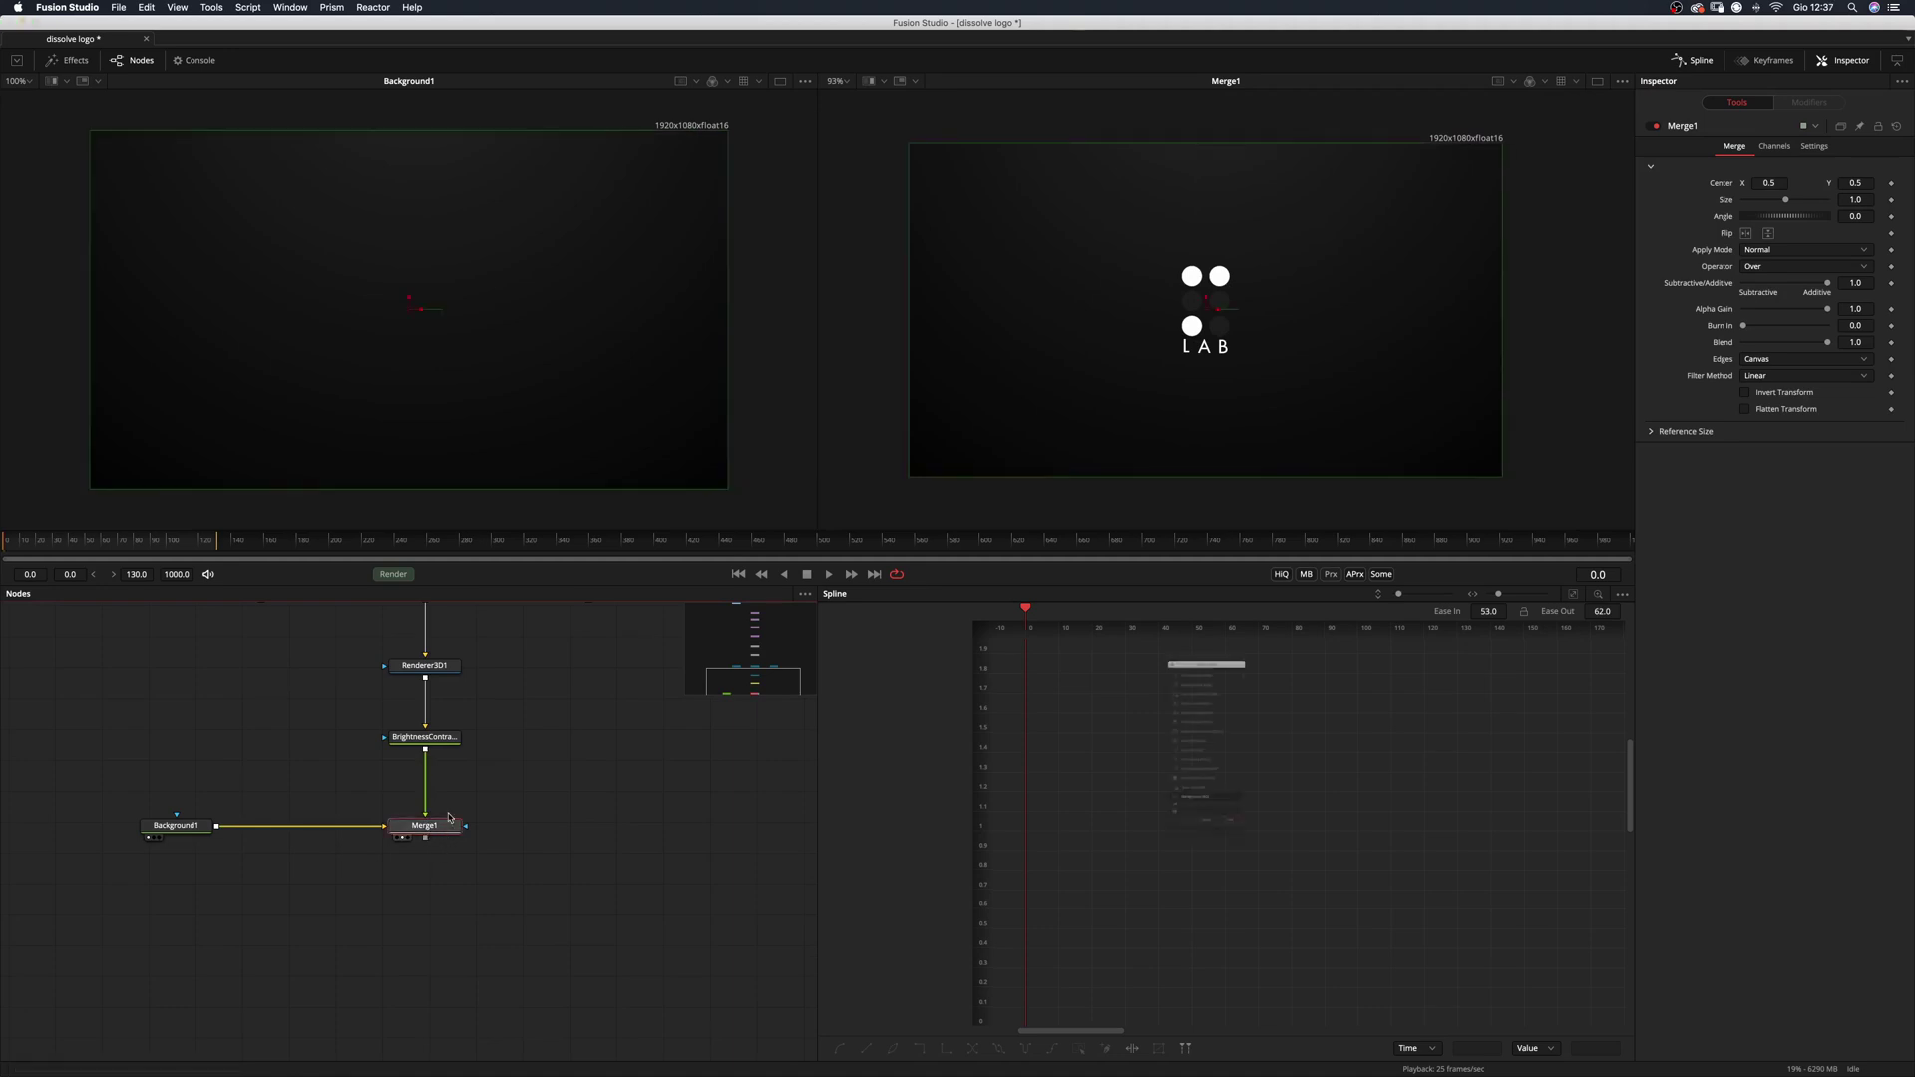
type("defoc")
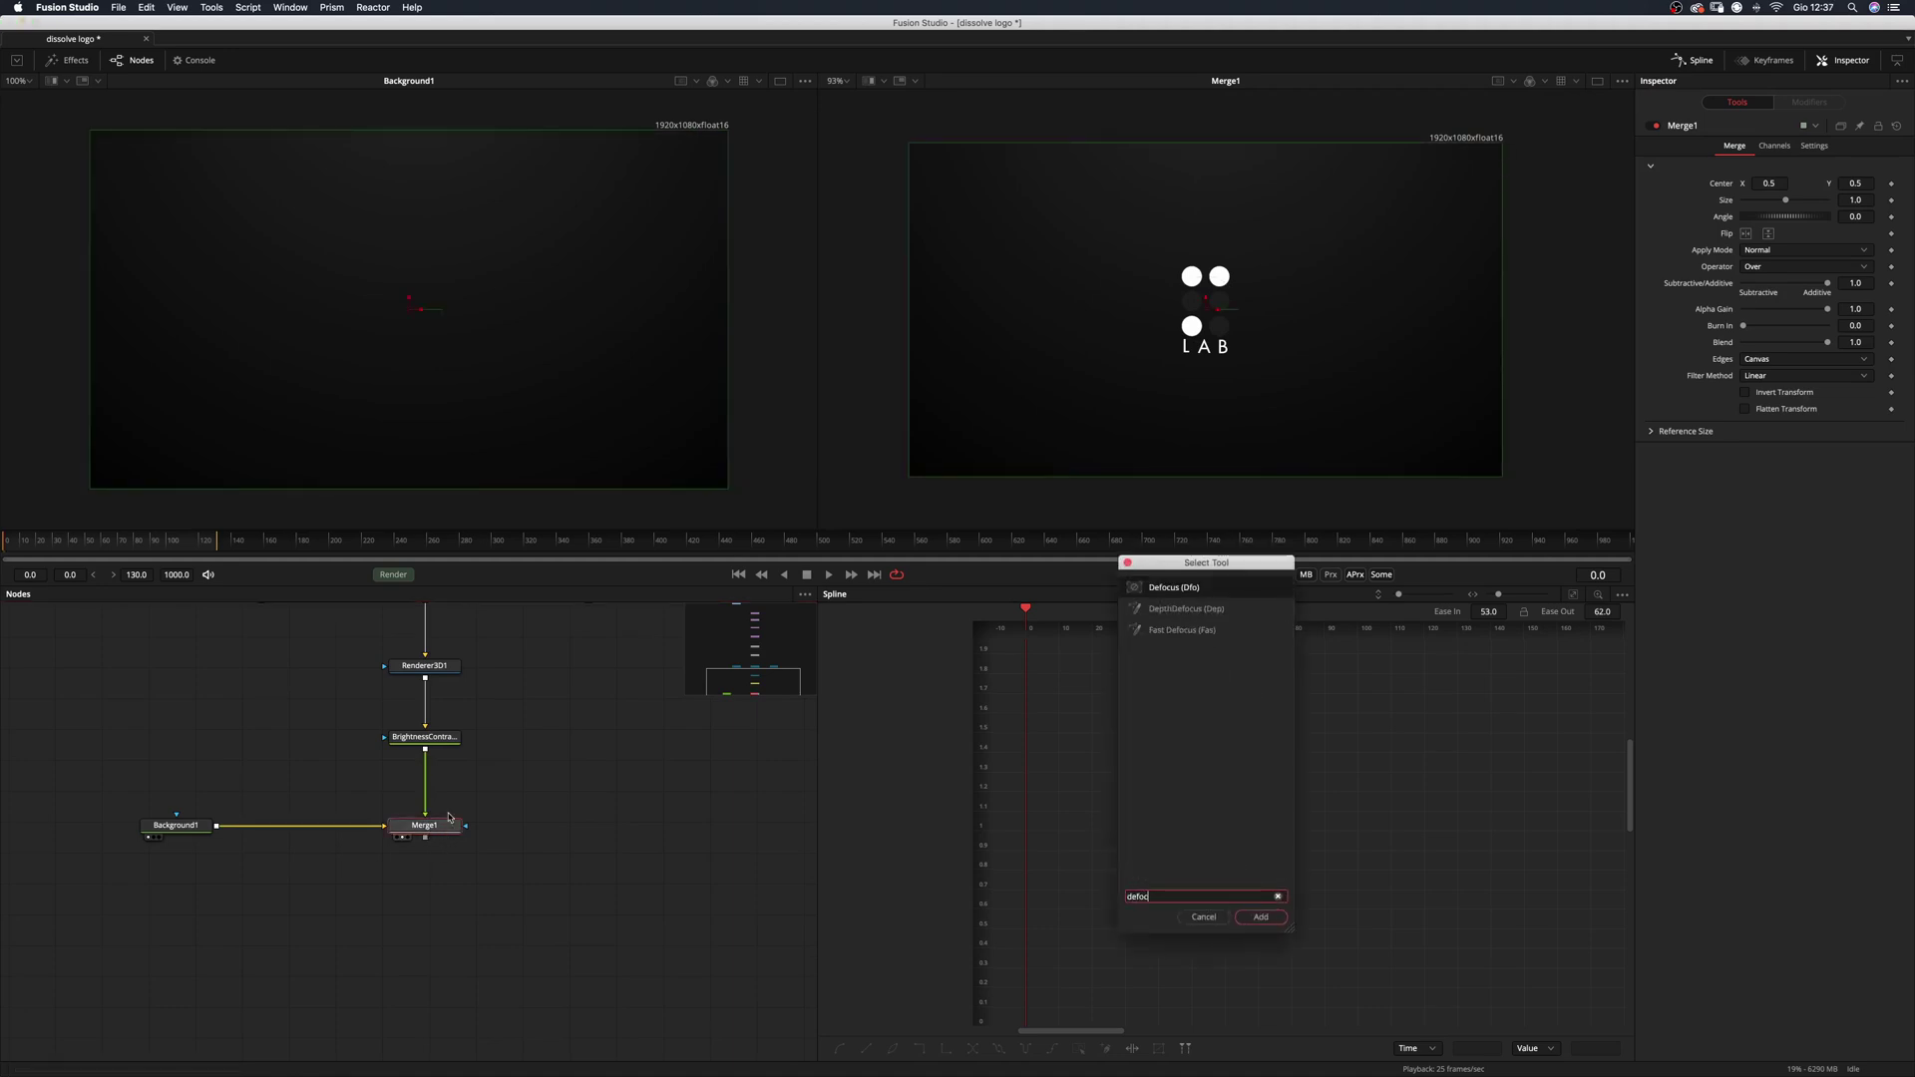
key("Return")
left_click_drag(419, 858, 419, 908)
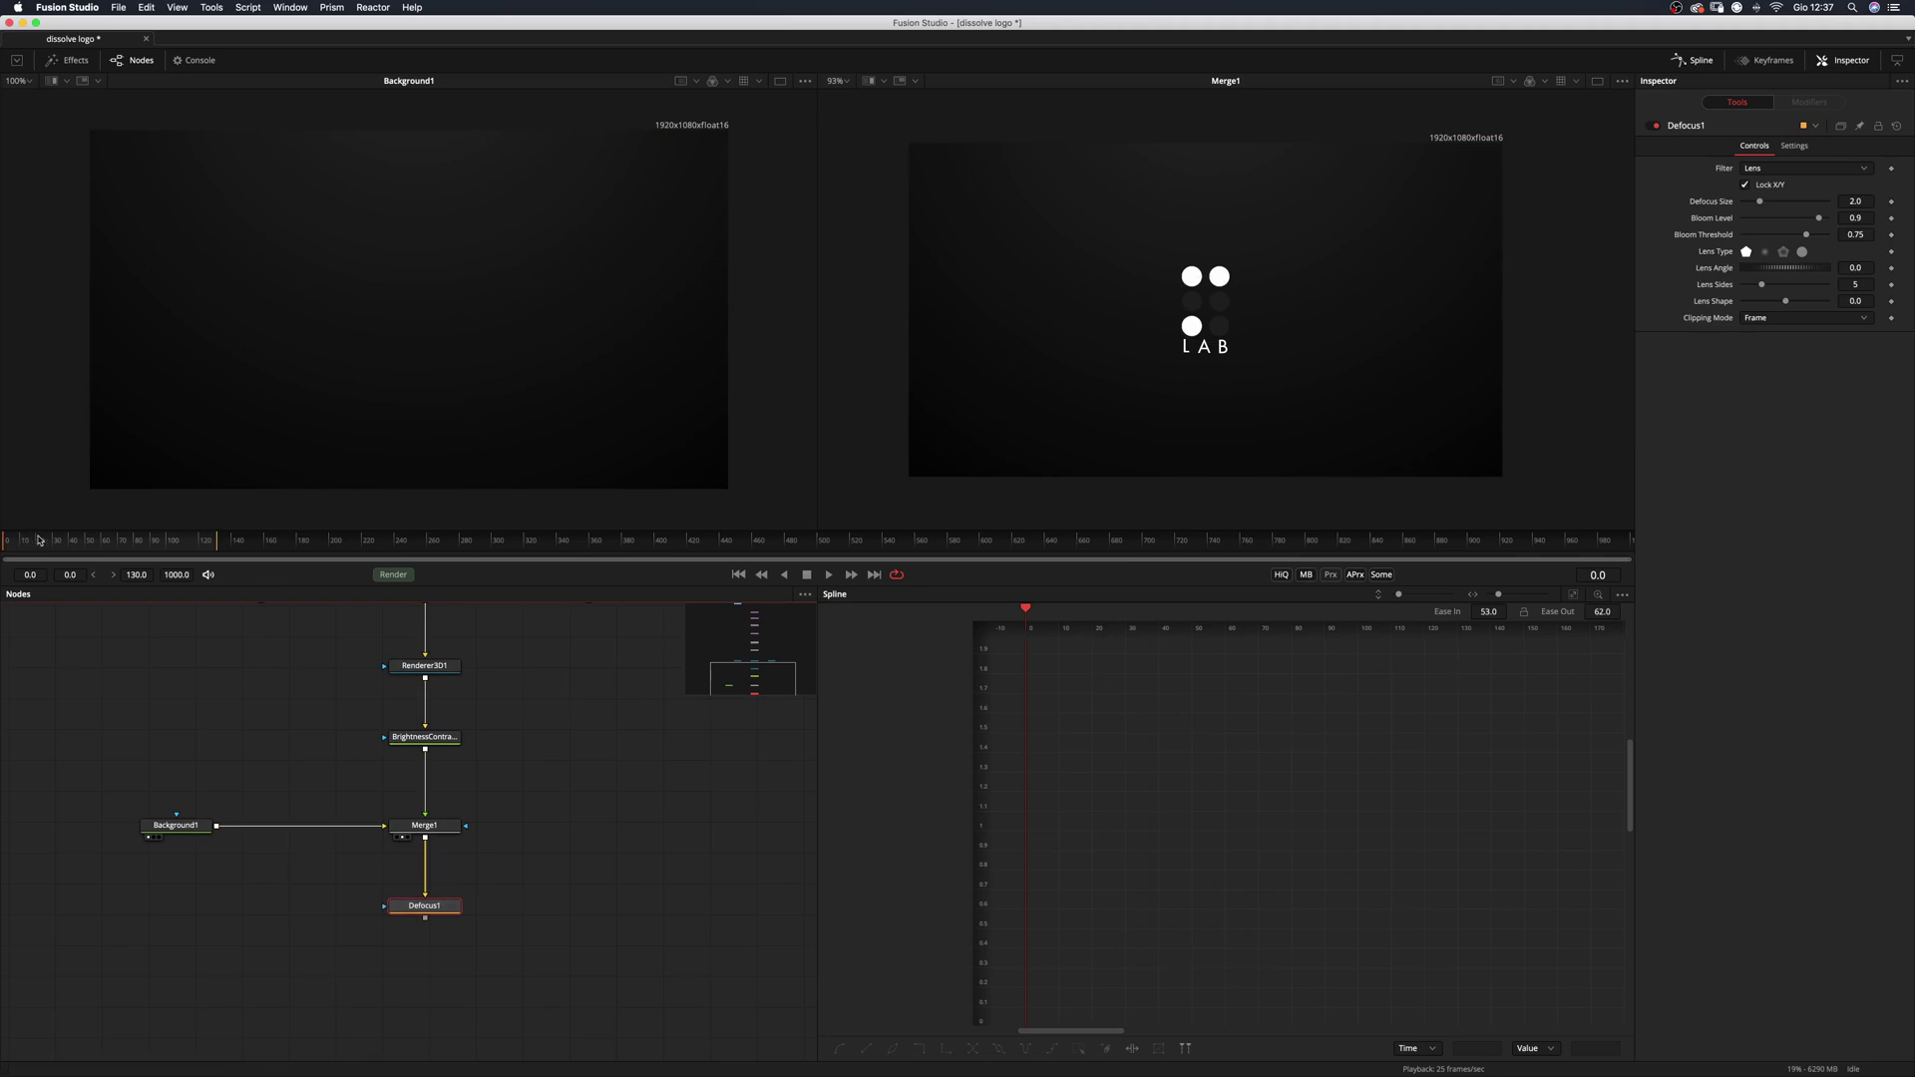
Keyframe Defocus1's Defocus Size at 0.0 on frame 30 and at 10.0 on frame 45.
left_click(54, 546)
left_click_drag(54, 547, 52, 550)
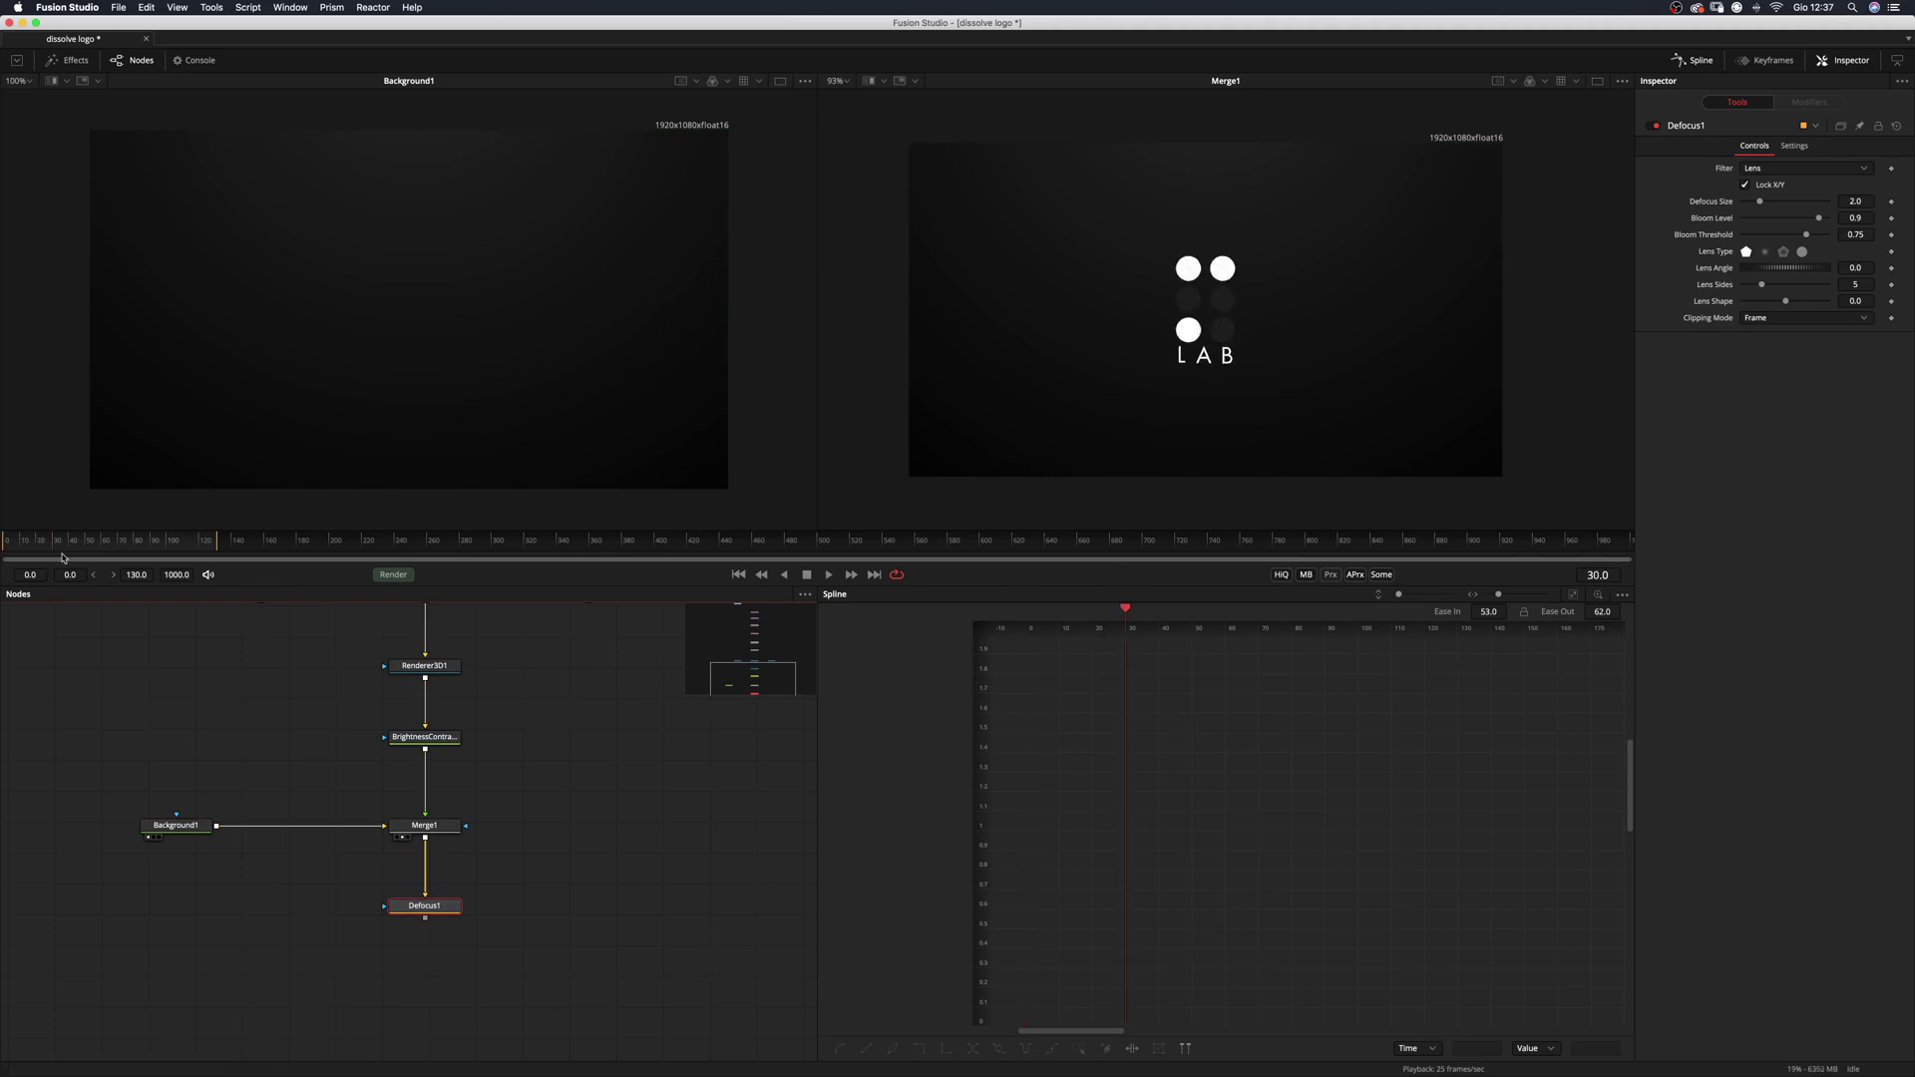
left_click(1890, 202)
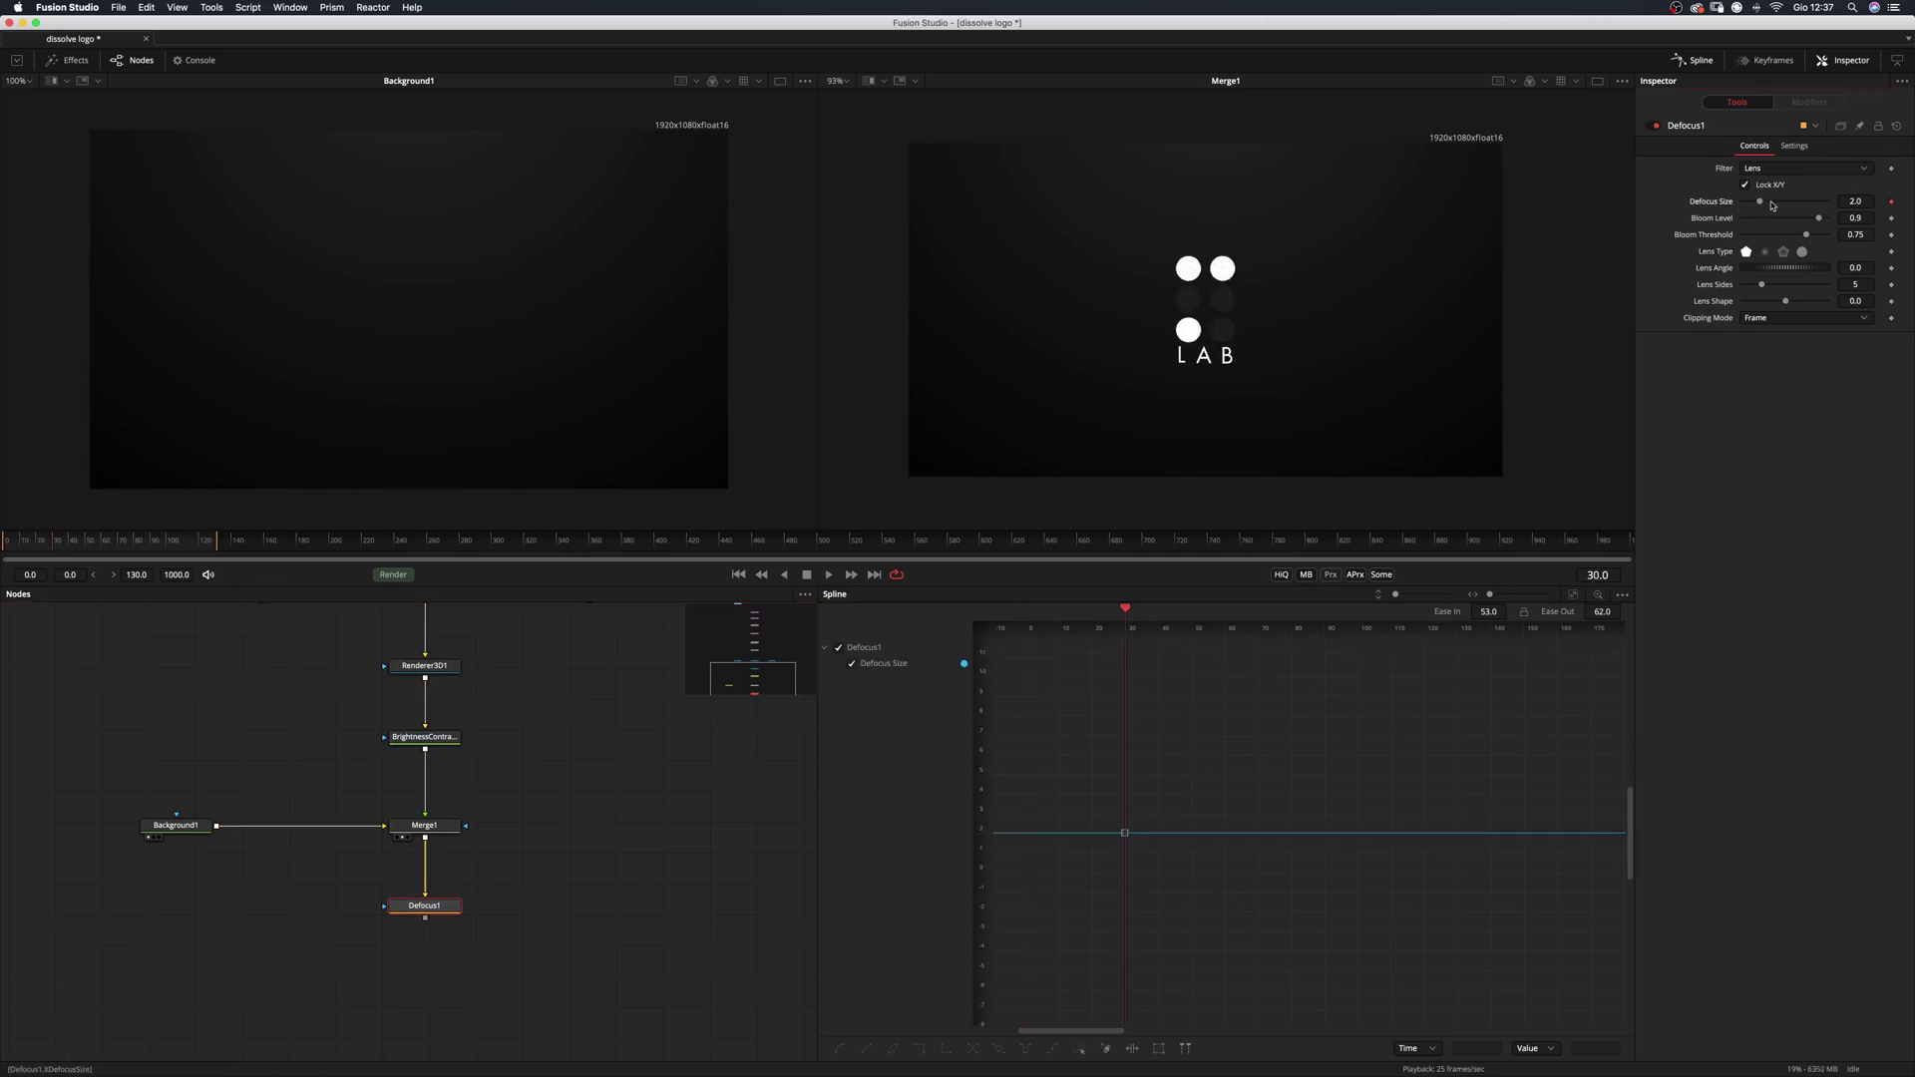
left_click_drag(1773, 206, 1742, 202)
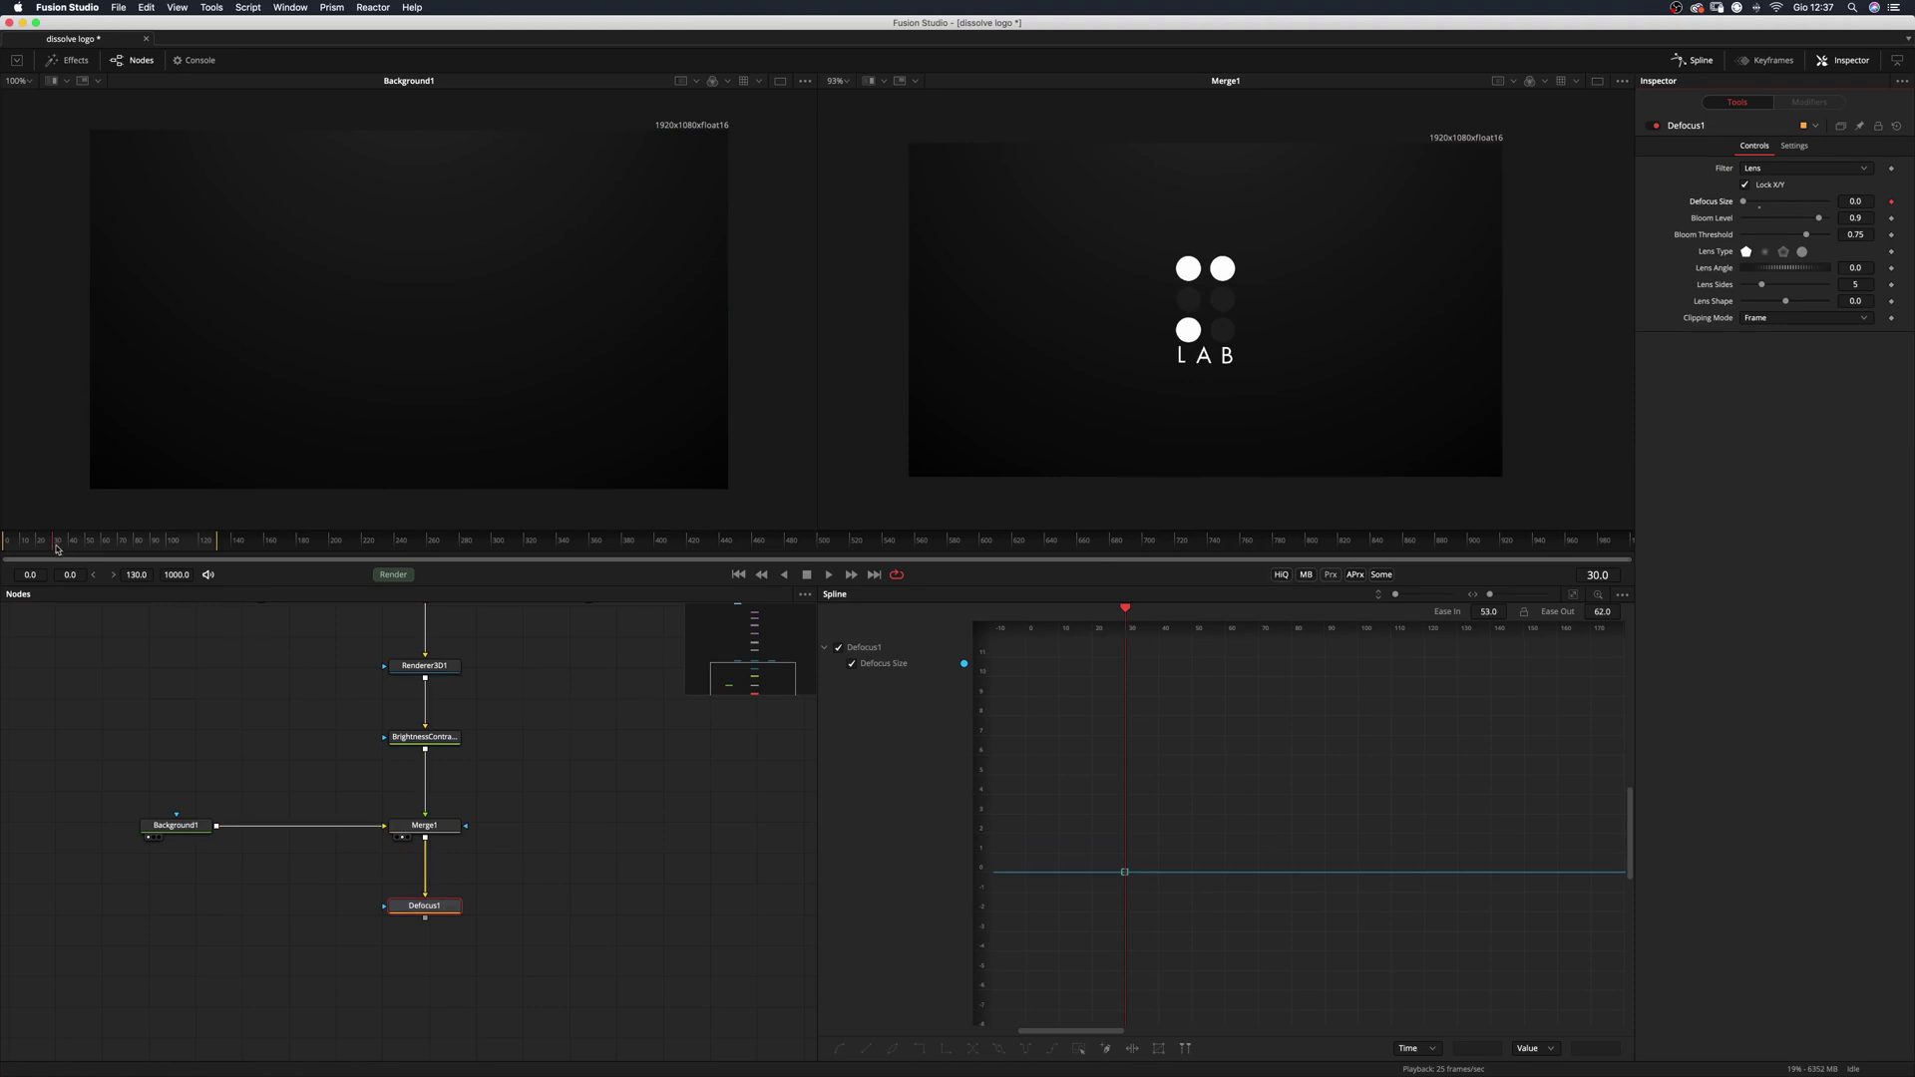
left_click_drag(57, 548, 78, 547)
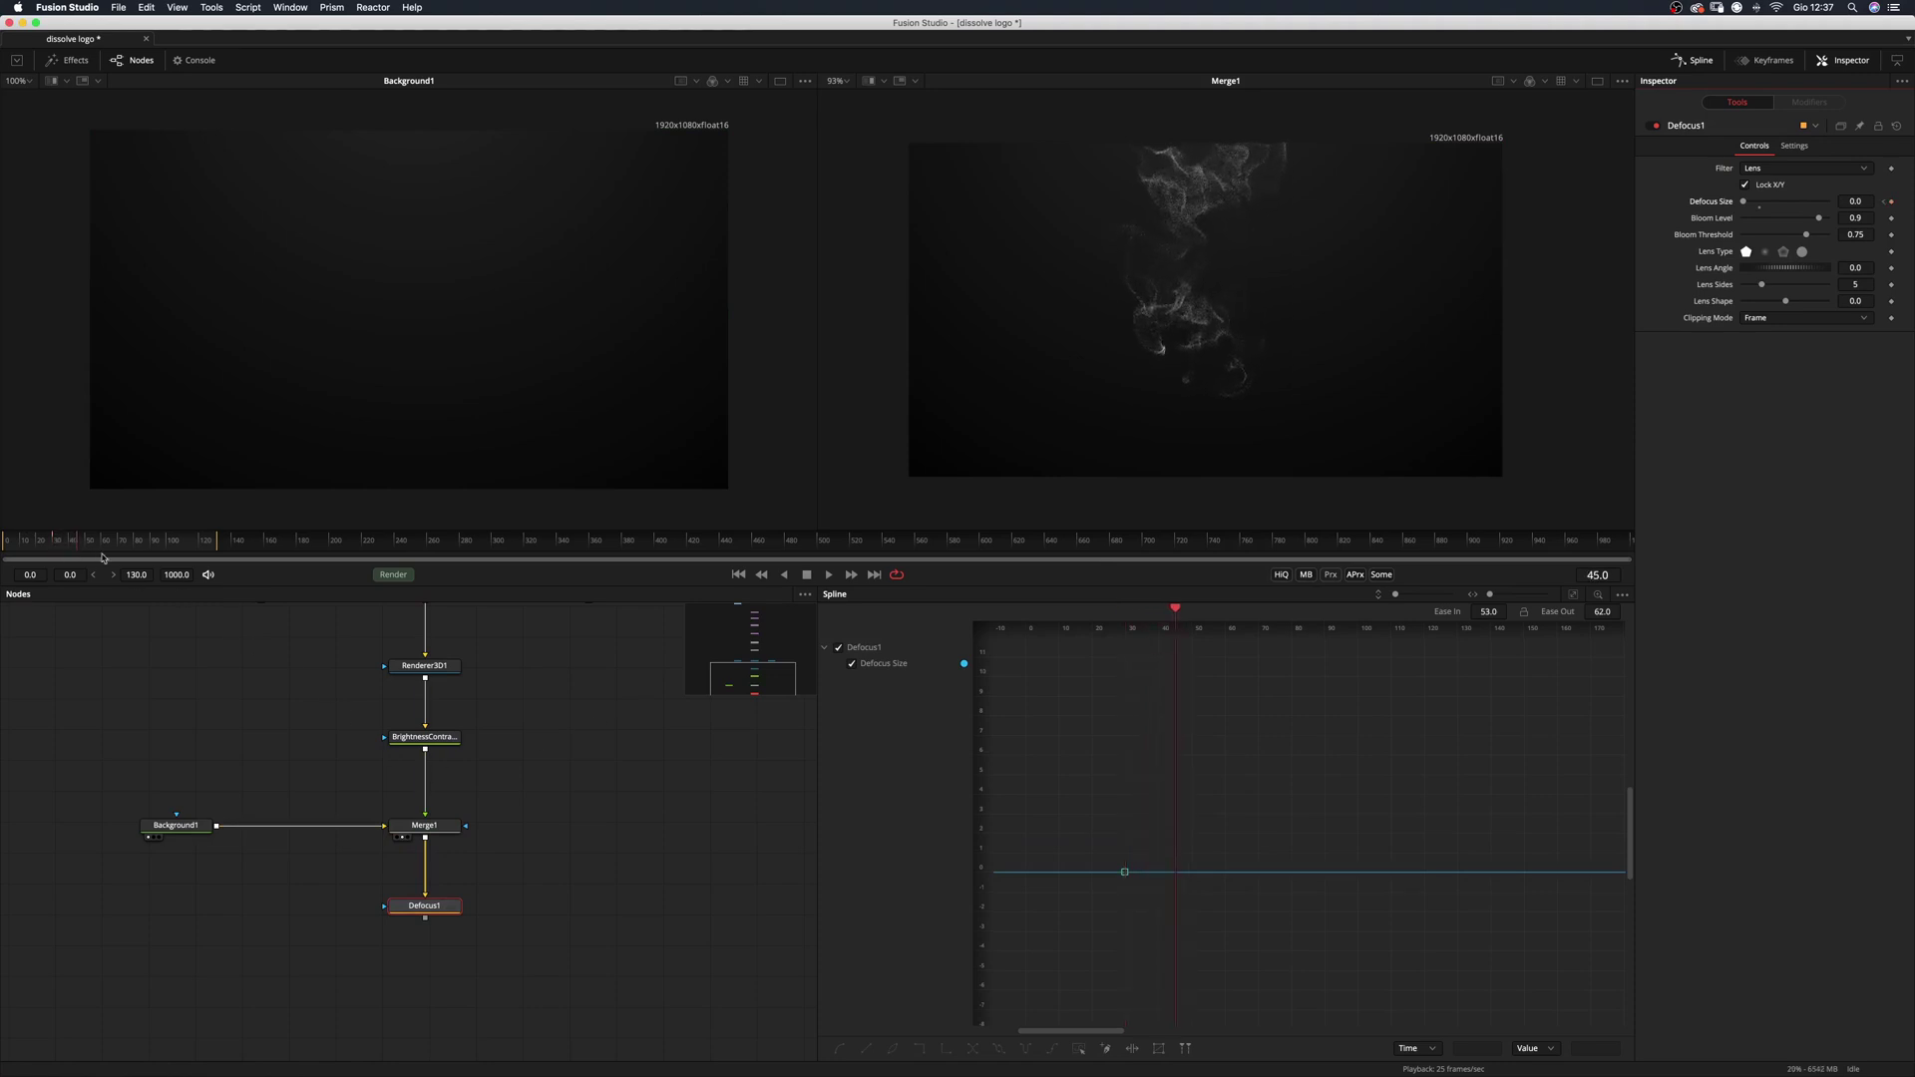
left_click(1867, 199)
type("10")
key("Tab")
Show Defocus1 in the second viewer and set its Lens Angle to 23.5, Lens Sides to 6 and Lens Shape to -0.187.
left_click_drag(439, 906, 1177, 354)
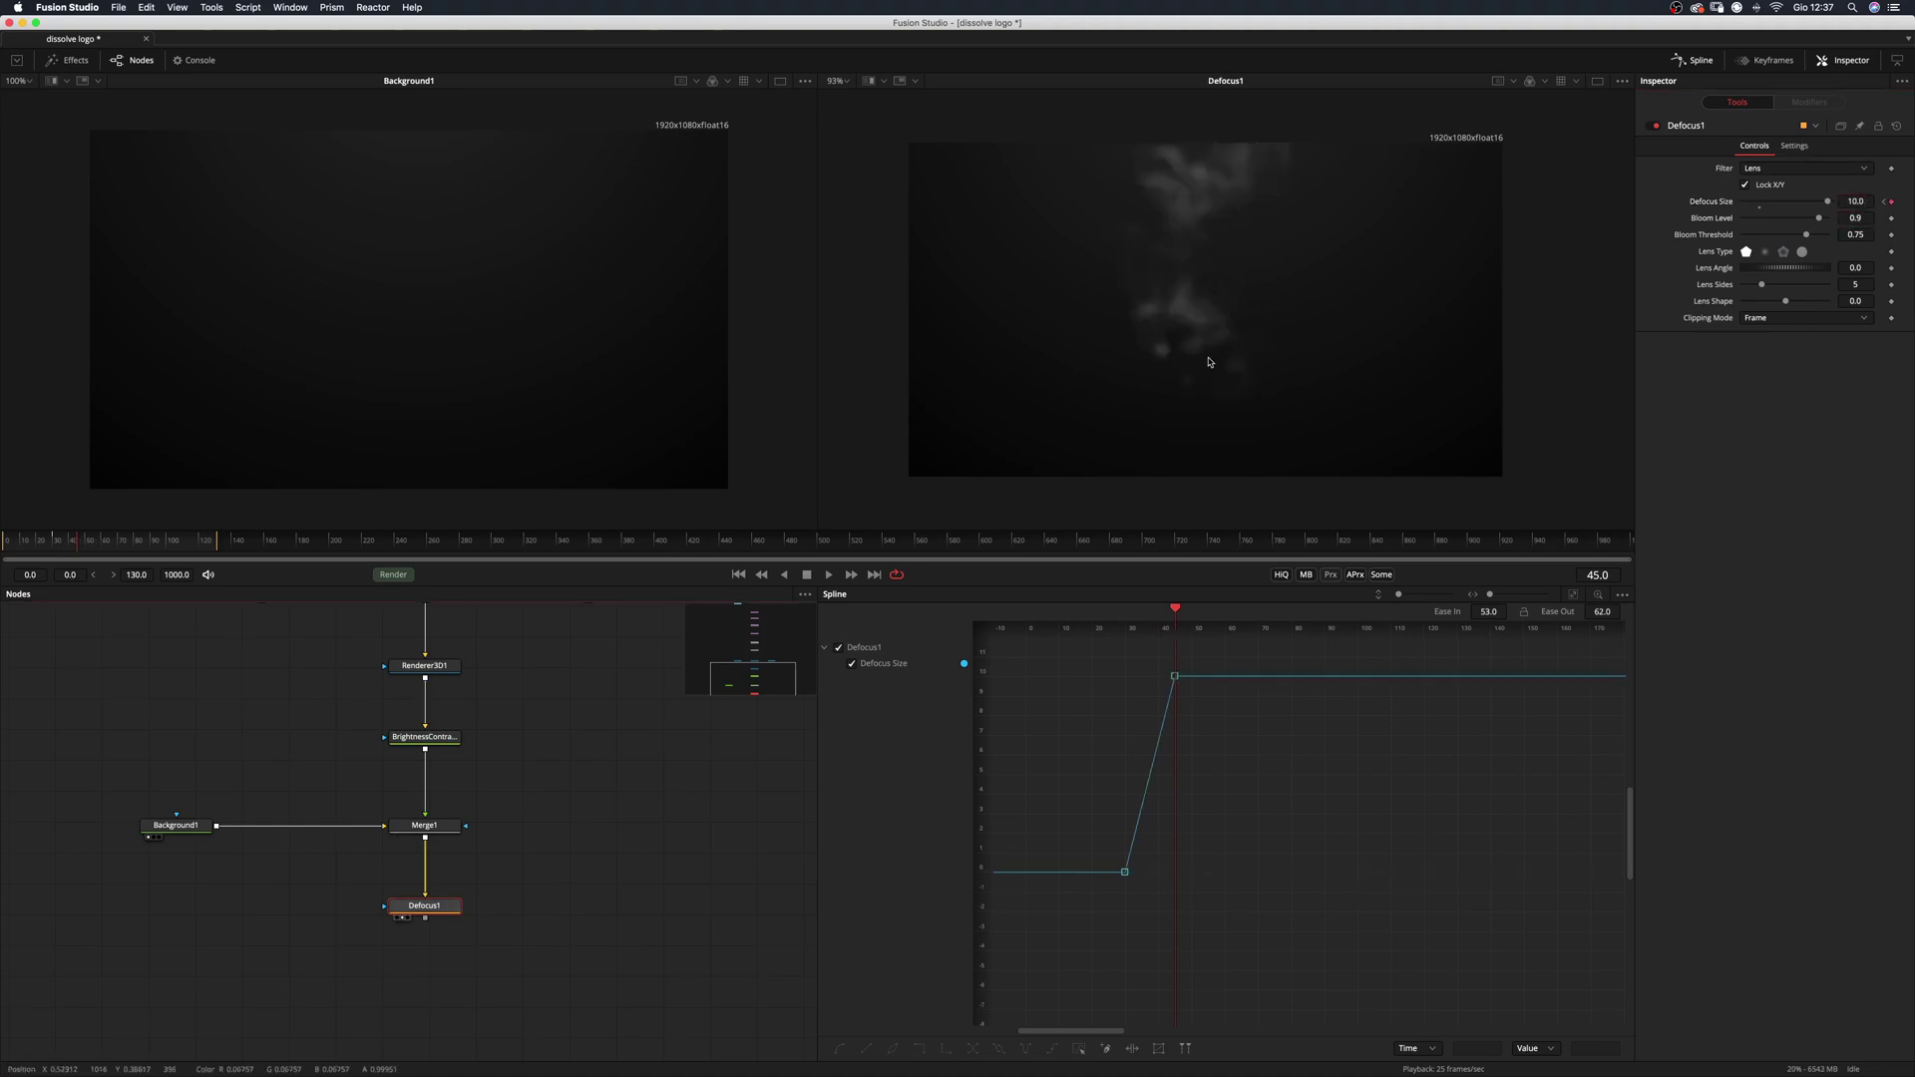
scroll(1177, 354, "up", 5)
left_click_drag(1761, 285, 1770, 286)
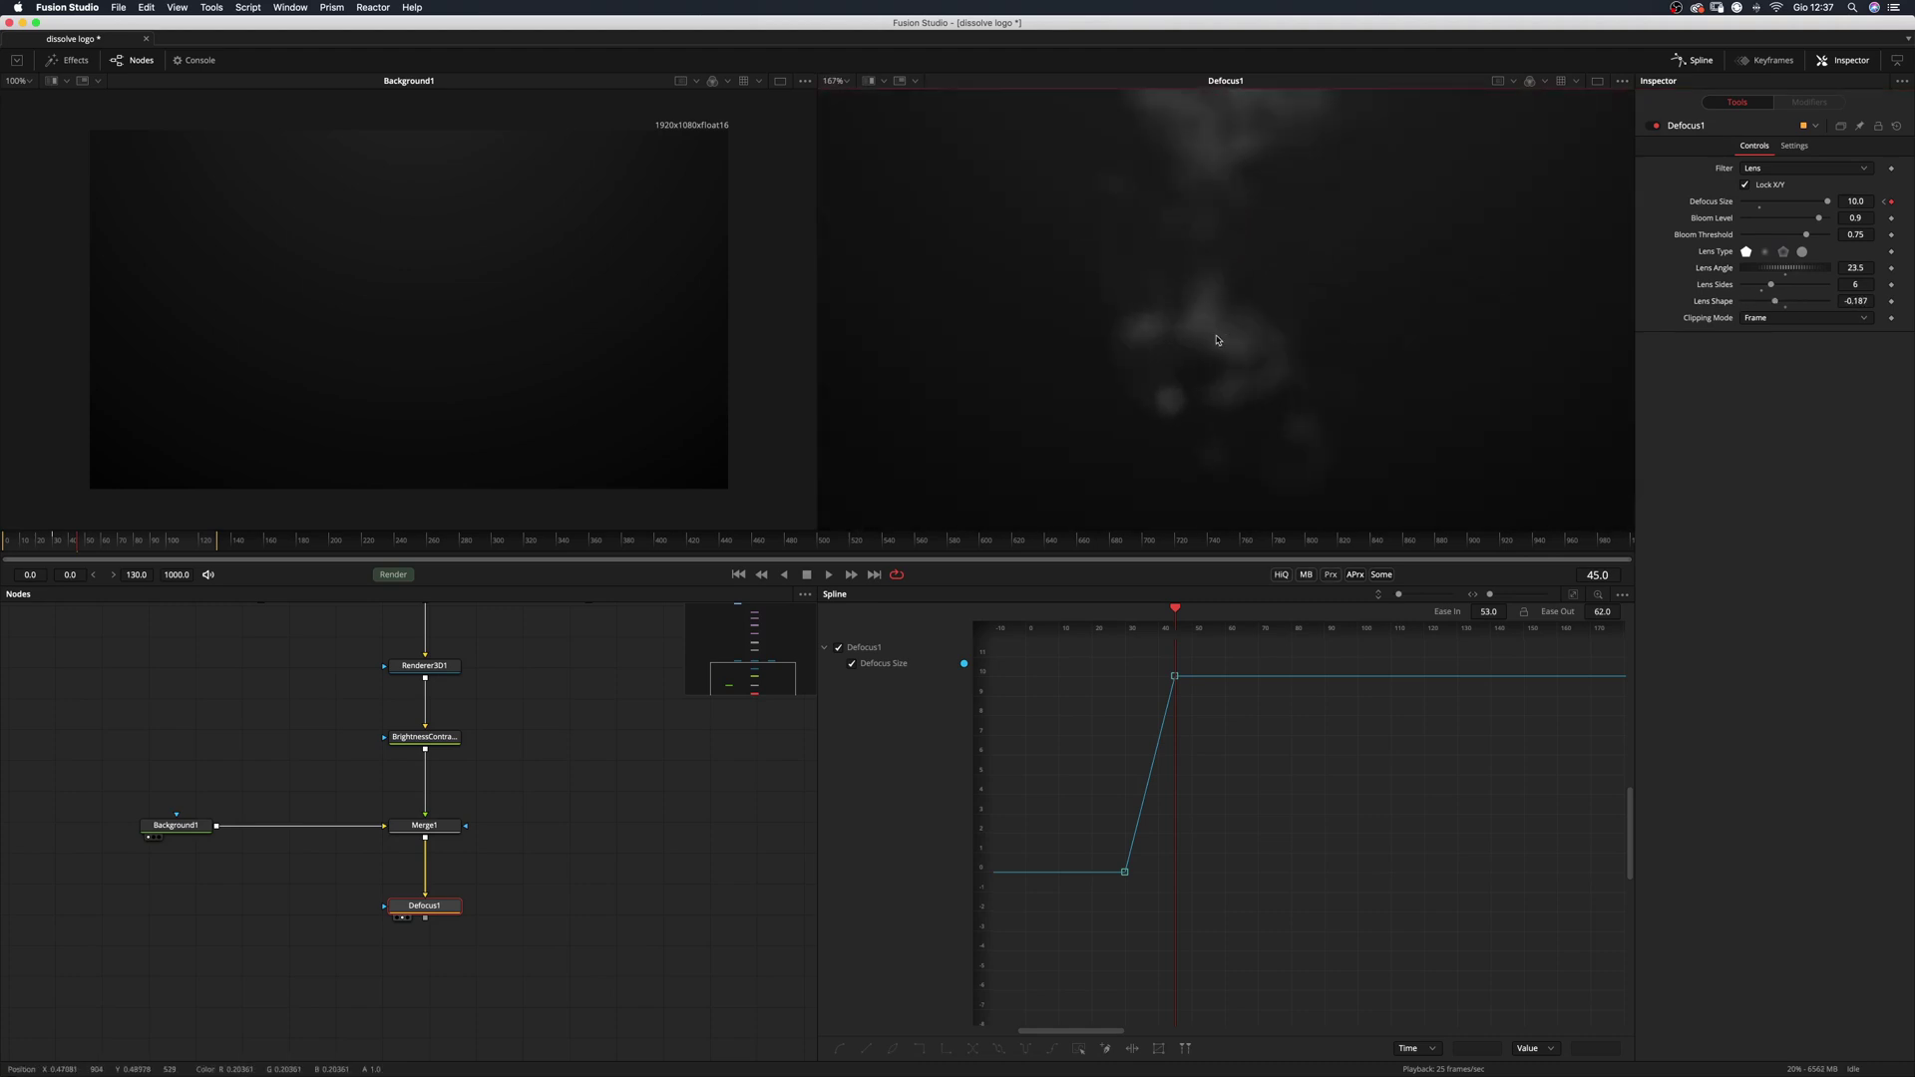
Set Defocus1's Bloom Threshold to 0.0 and Bloom Level to 0.496, and play back the defocus animation from the start.
scroll(1231, 329, "down", 5)
left_click(739, 575)
left_click(828, 575)
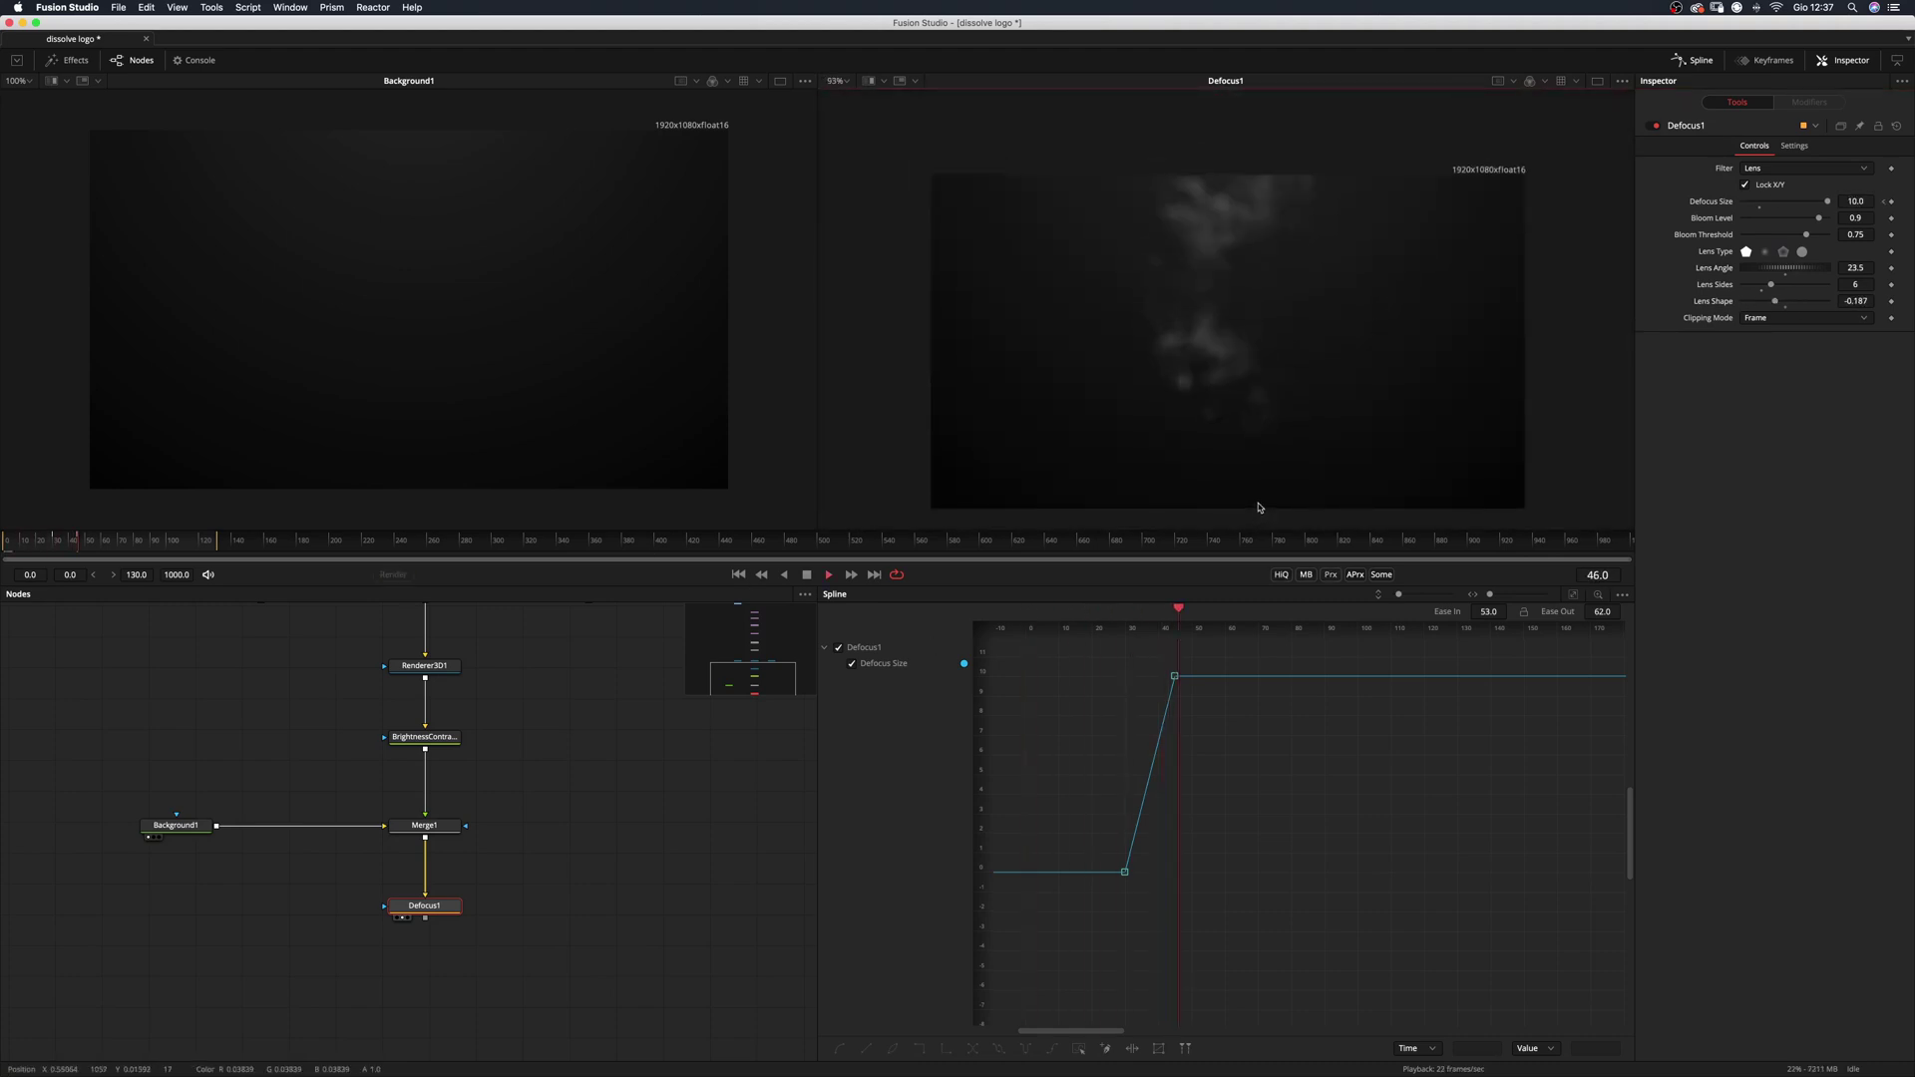
key("space")
mouse_move(1807, 234)
left_mouse_down()
mouse_move(1730, 239)
mouse_move(1812, 219)
mouse_move(1788, 219)
left_mouse_up()
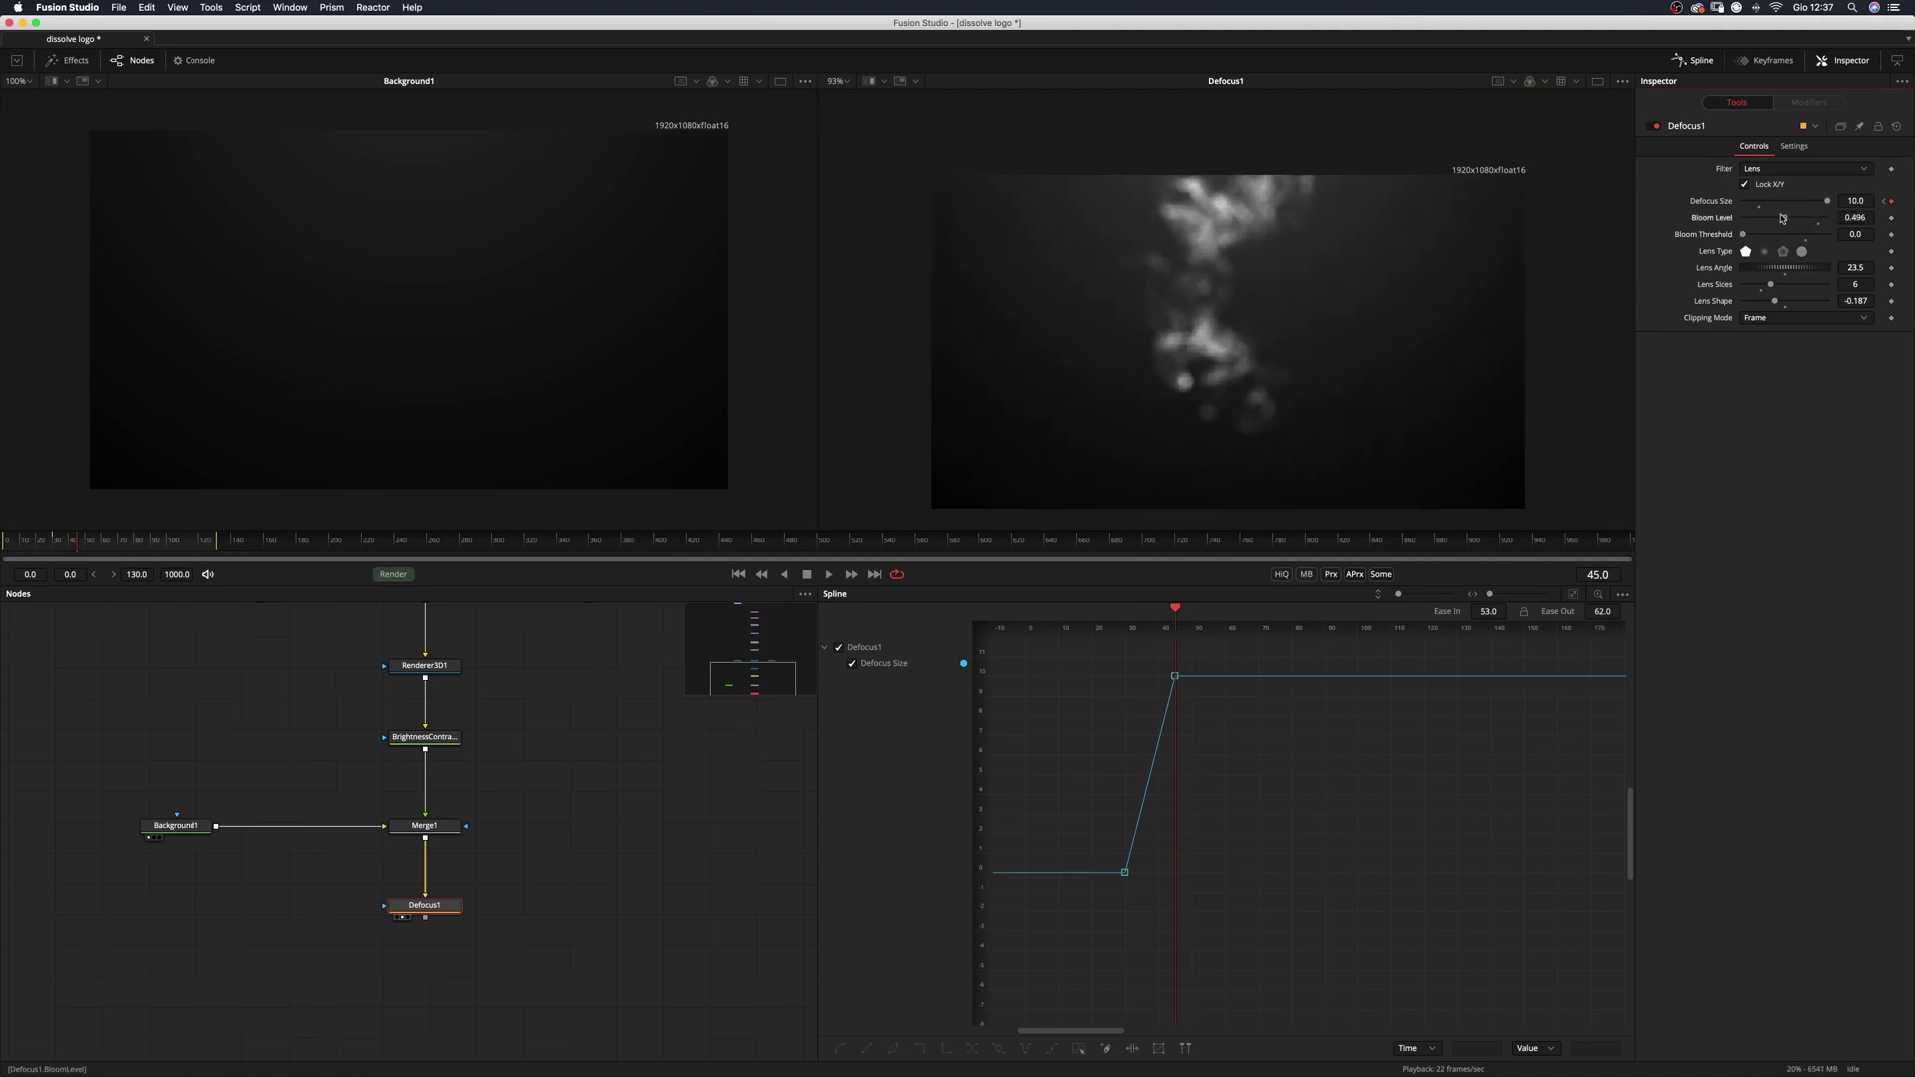
left_click(5, 543)
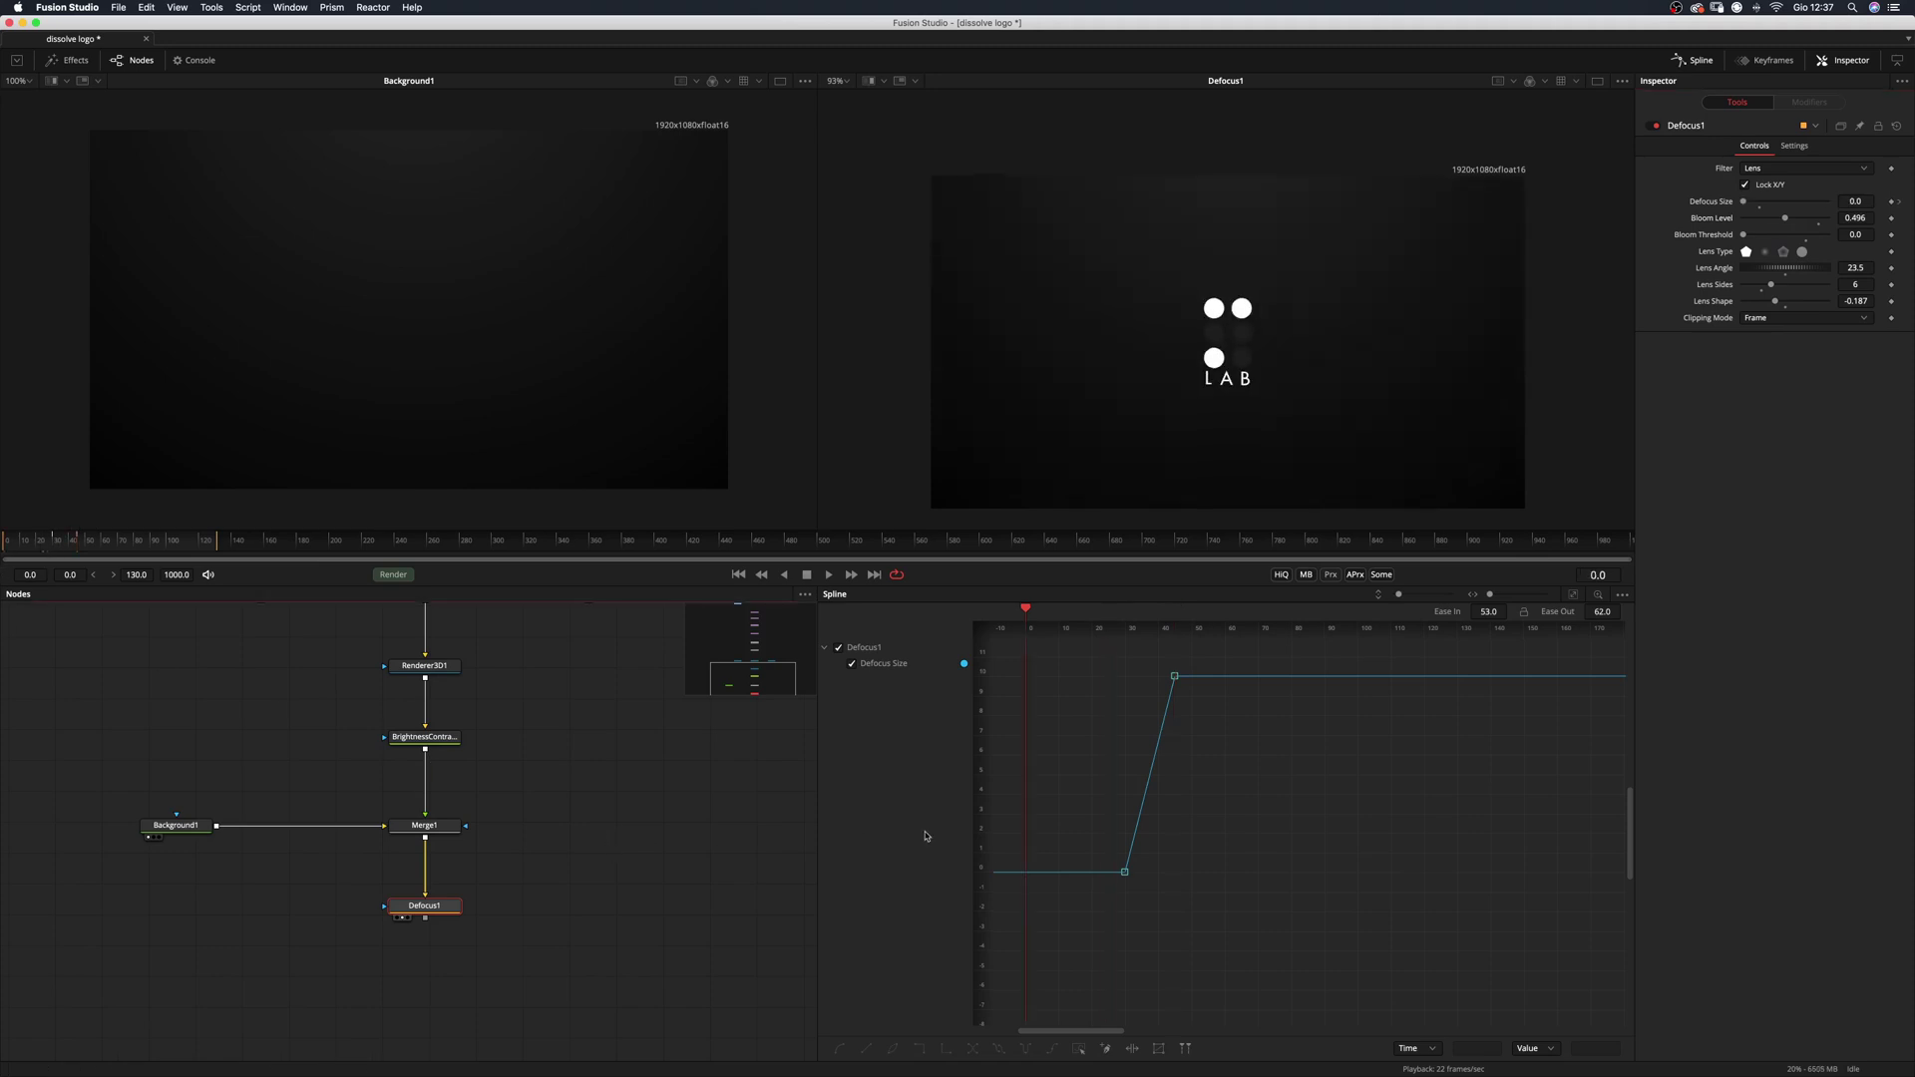
key("space")
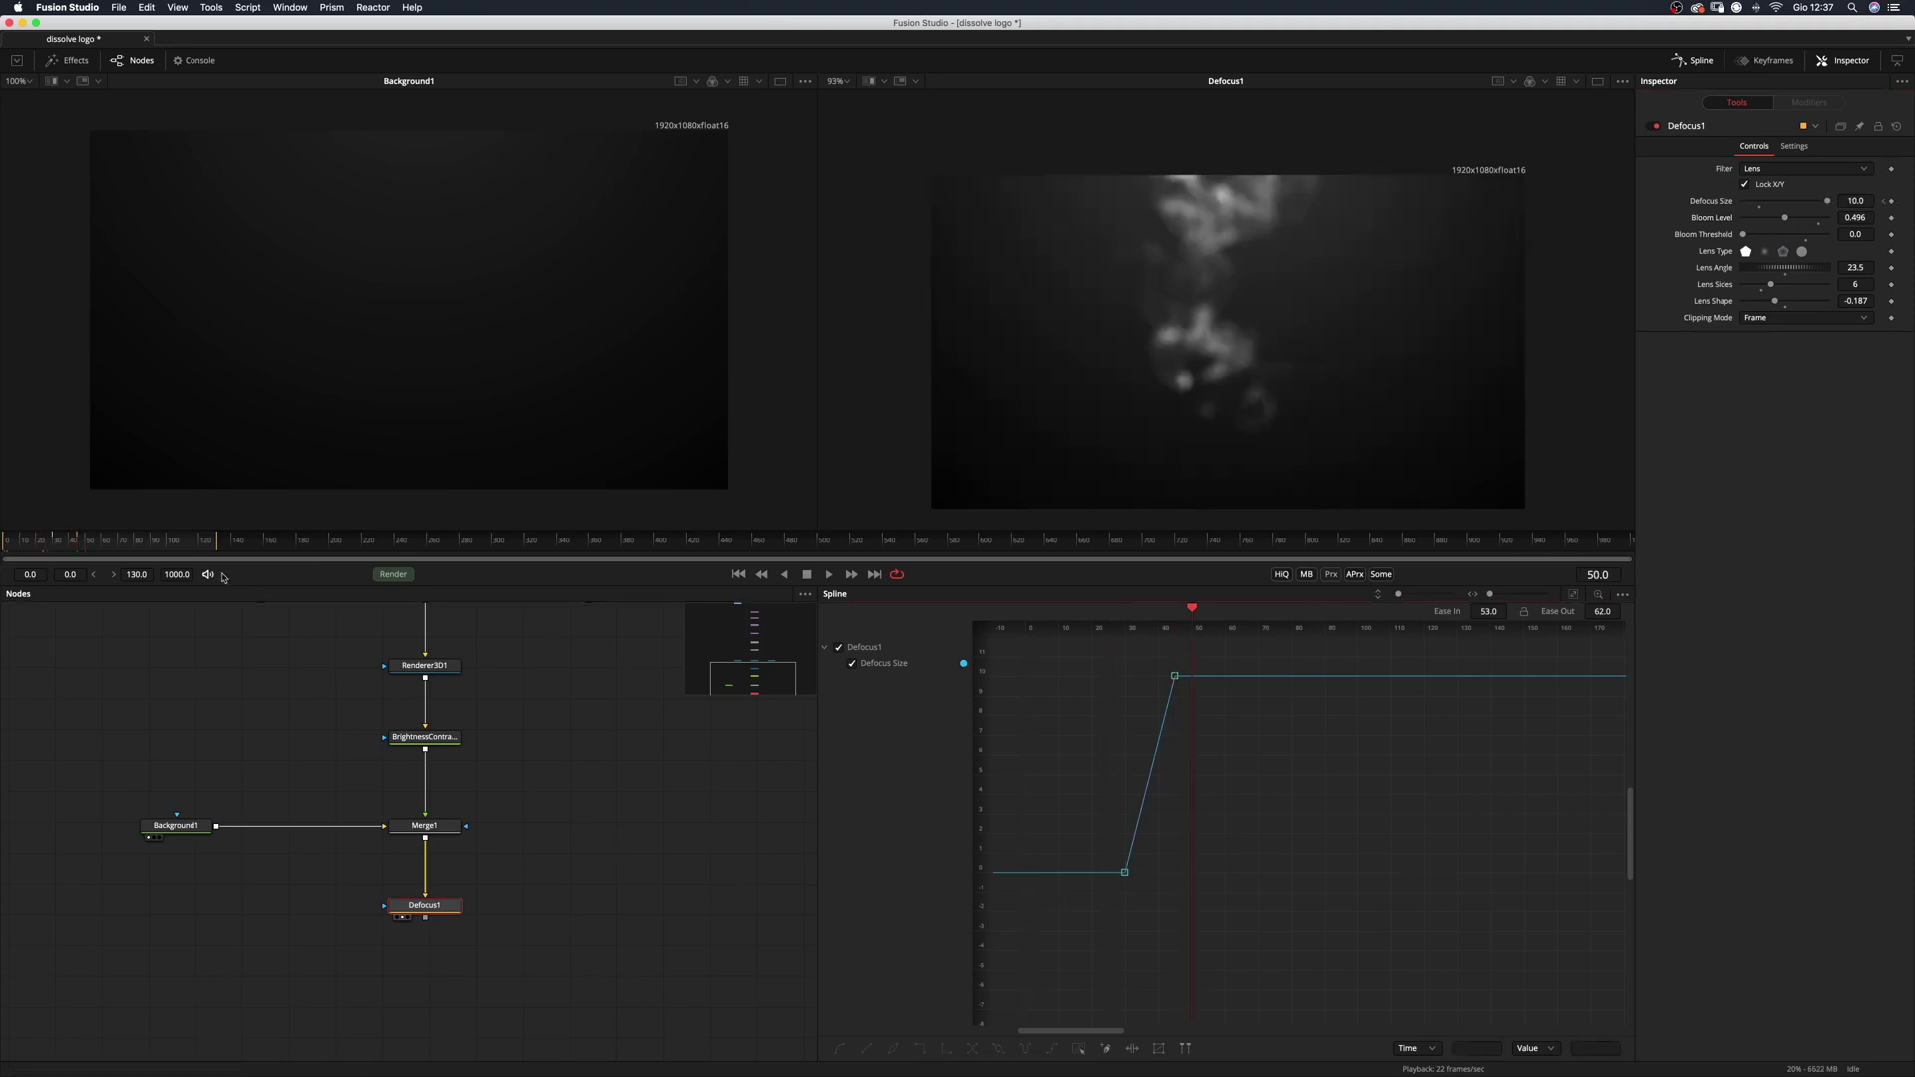
Smooth both Defocus Size keyframes in the spline and play the animation from frame 0.
left_click(1027, 611)
left_click_drag(1051, 950, 1268, 643)
key("s")
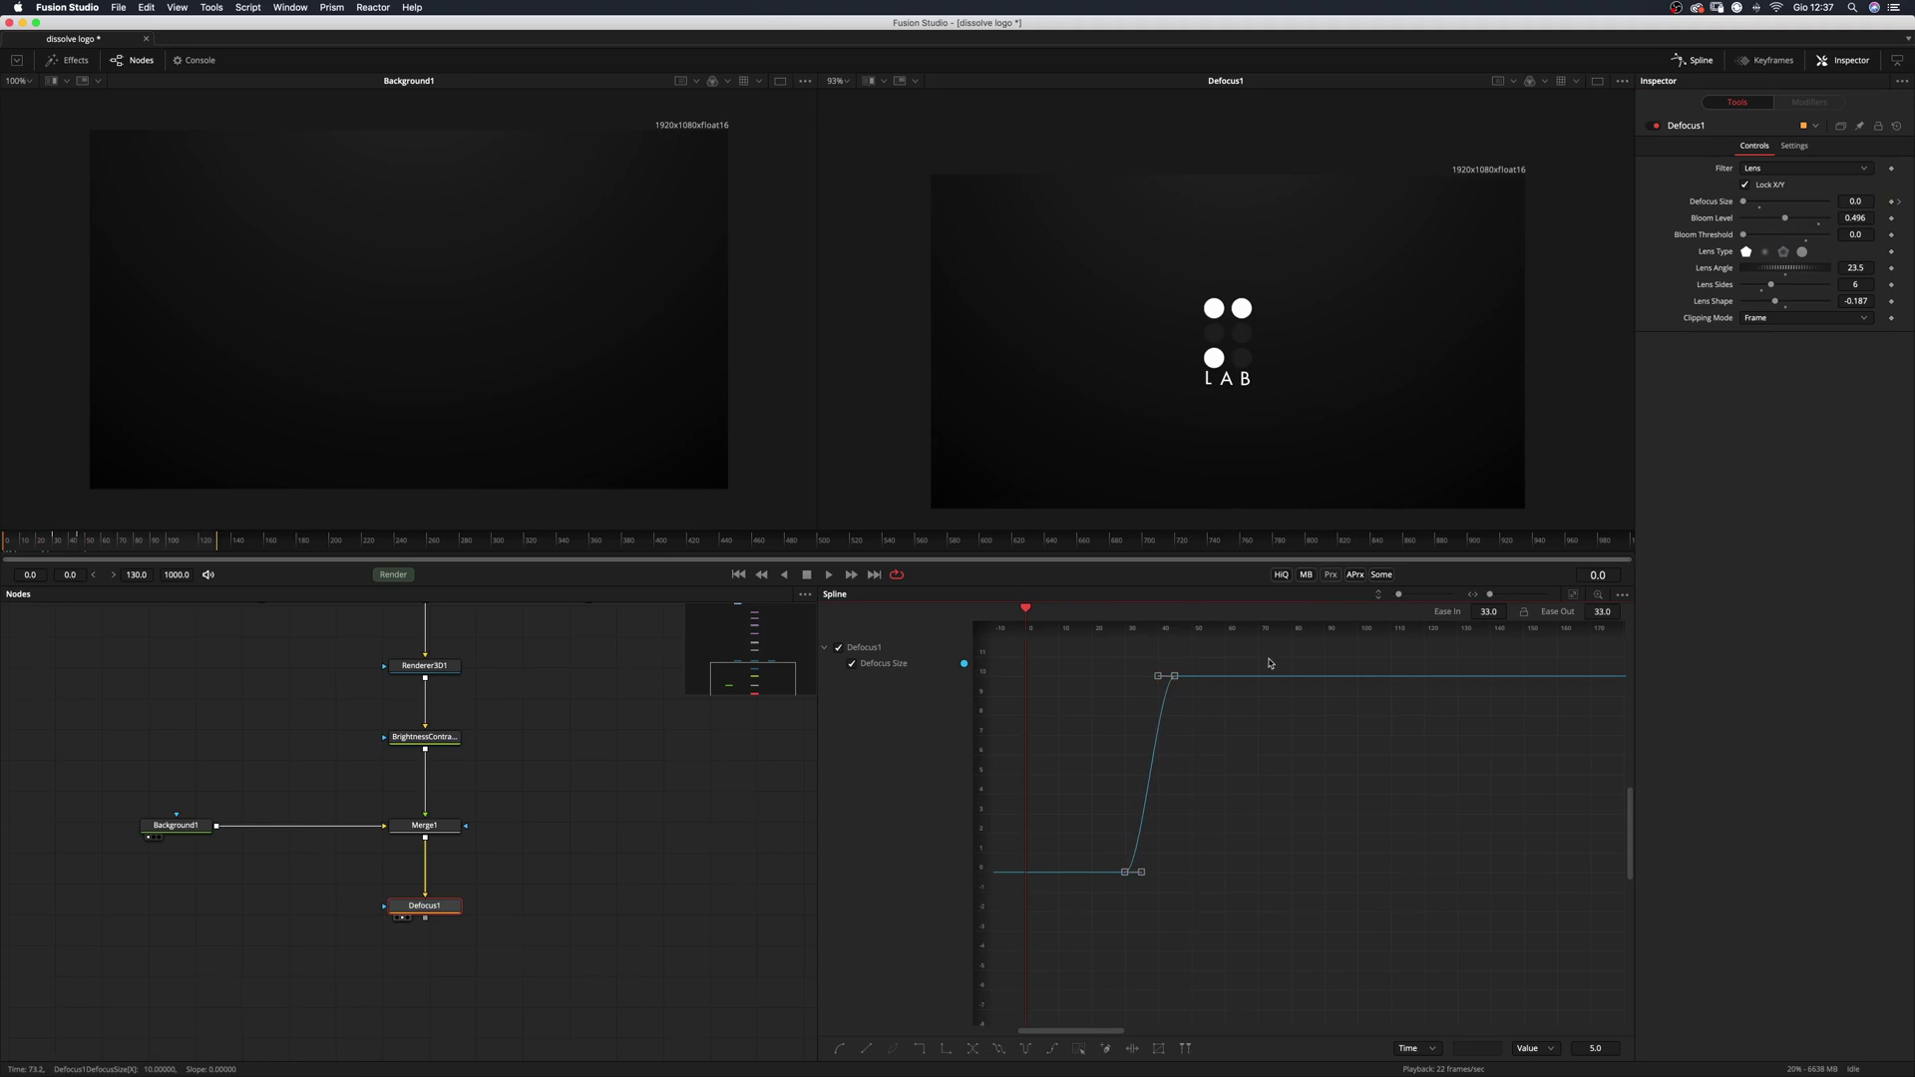
key("space")
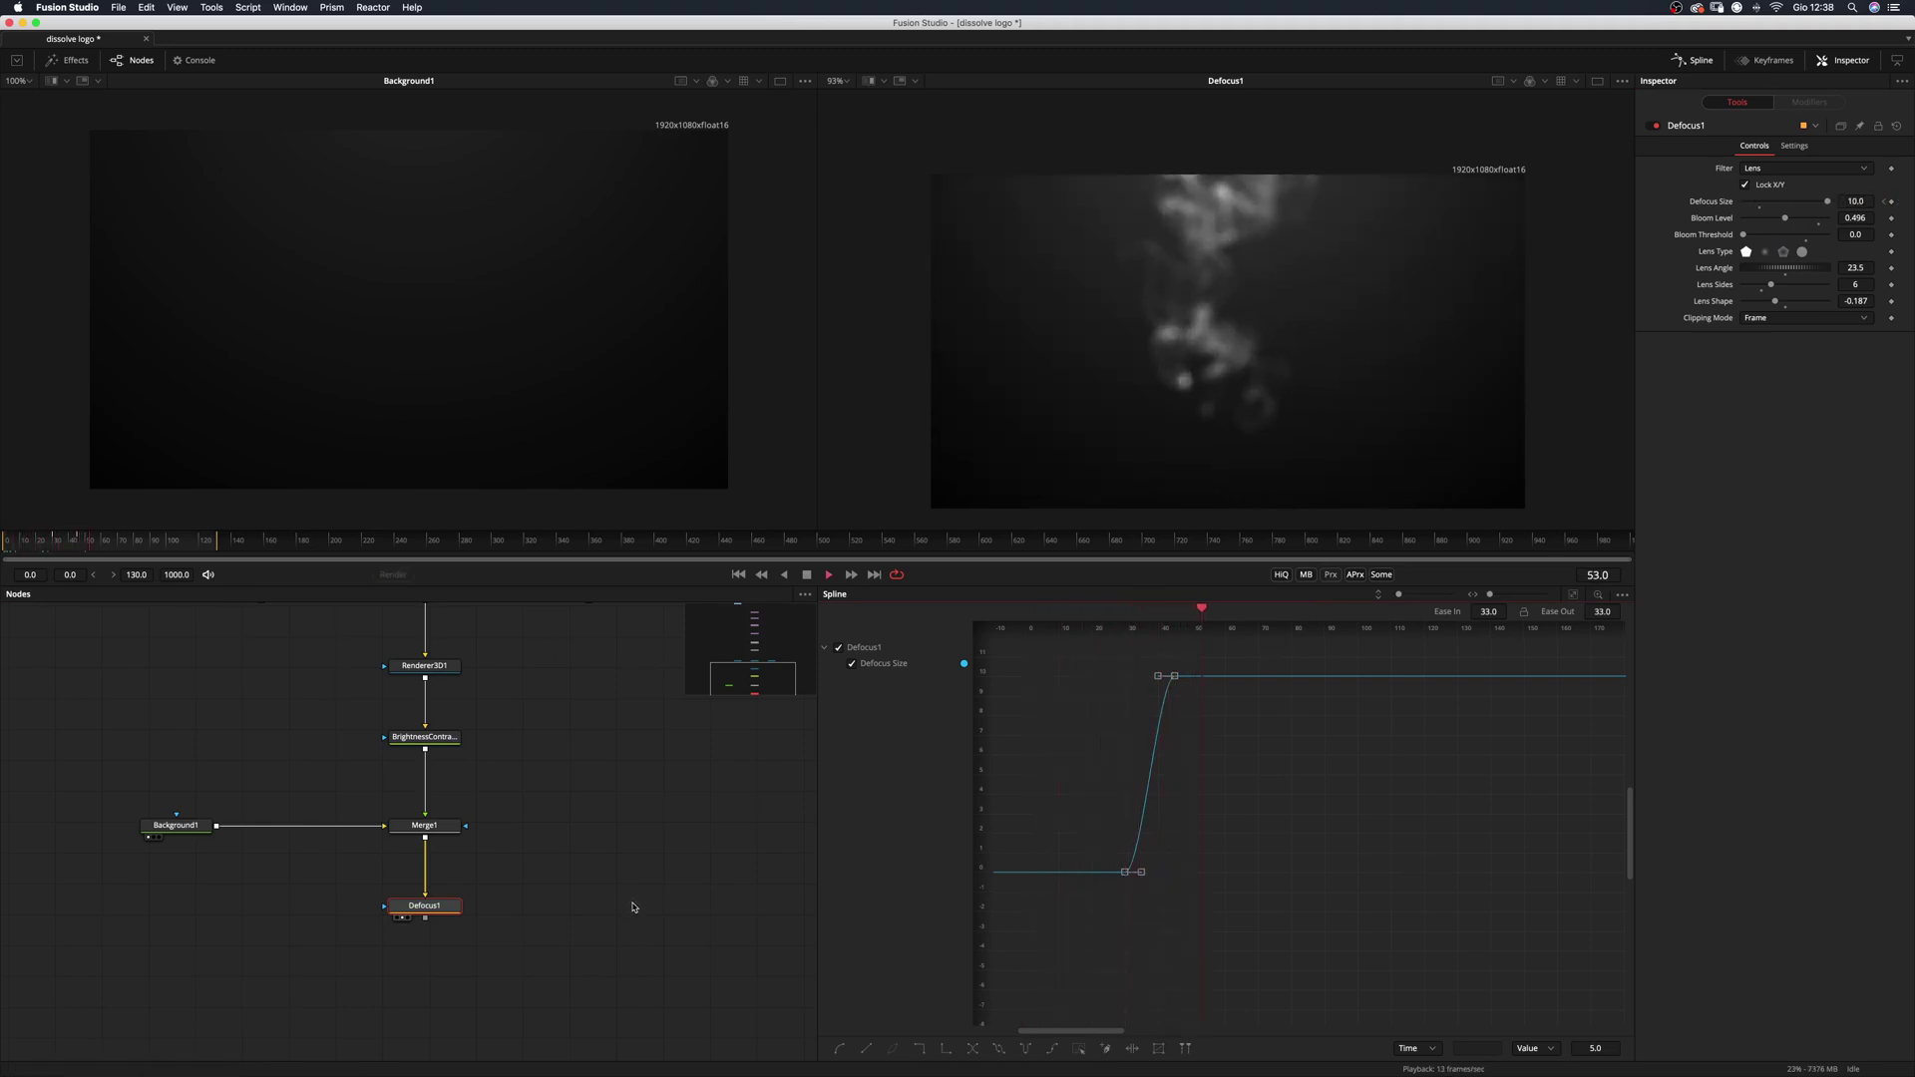
key("space")
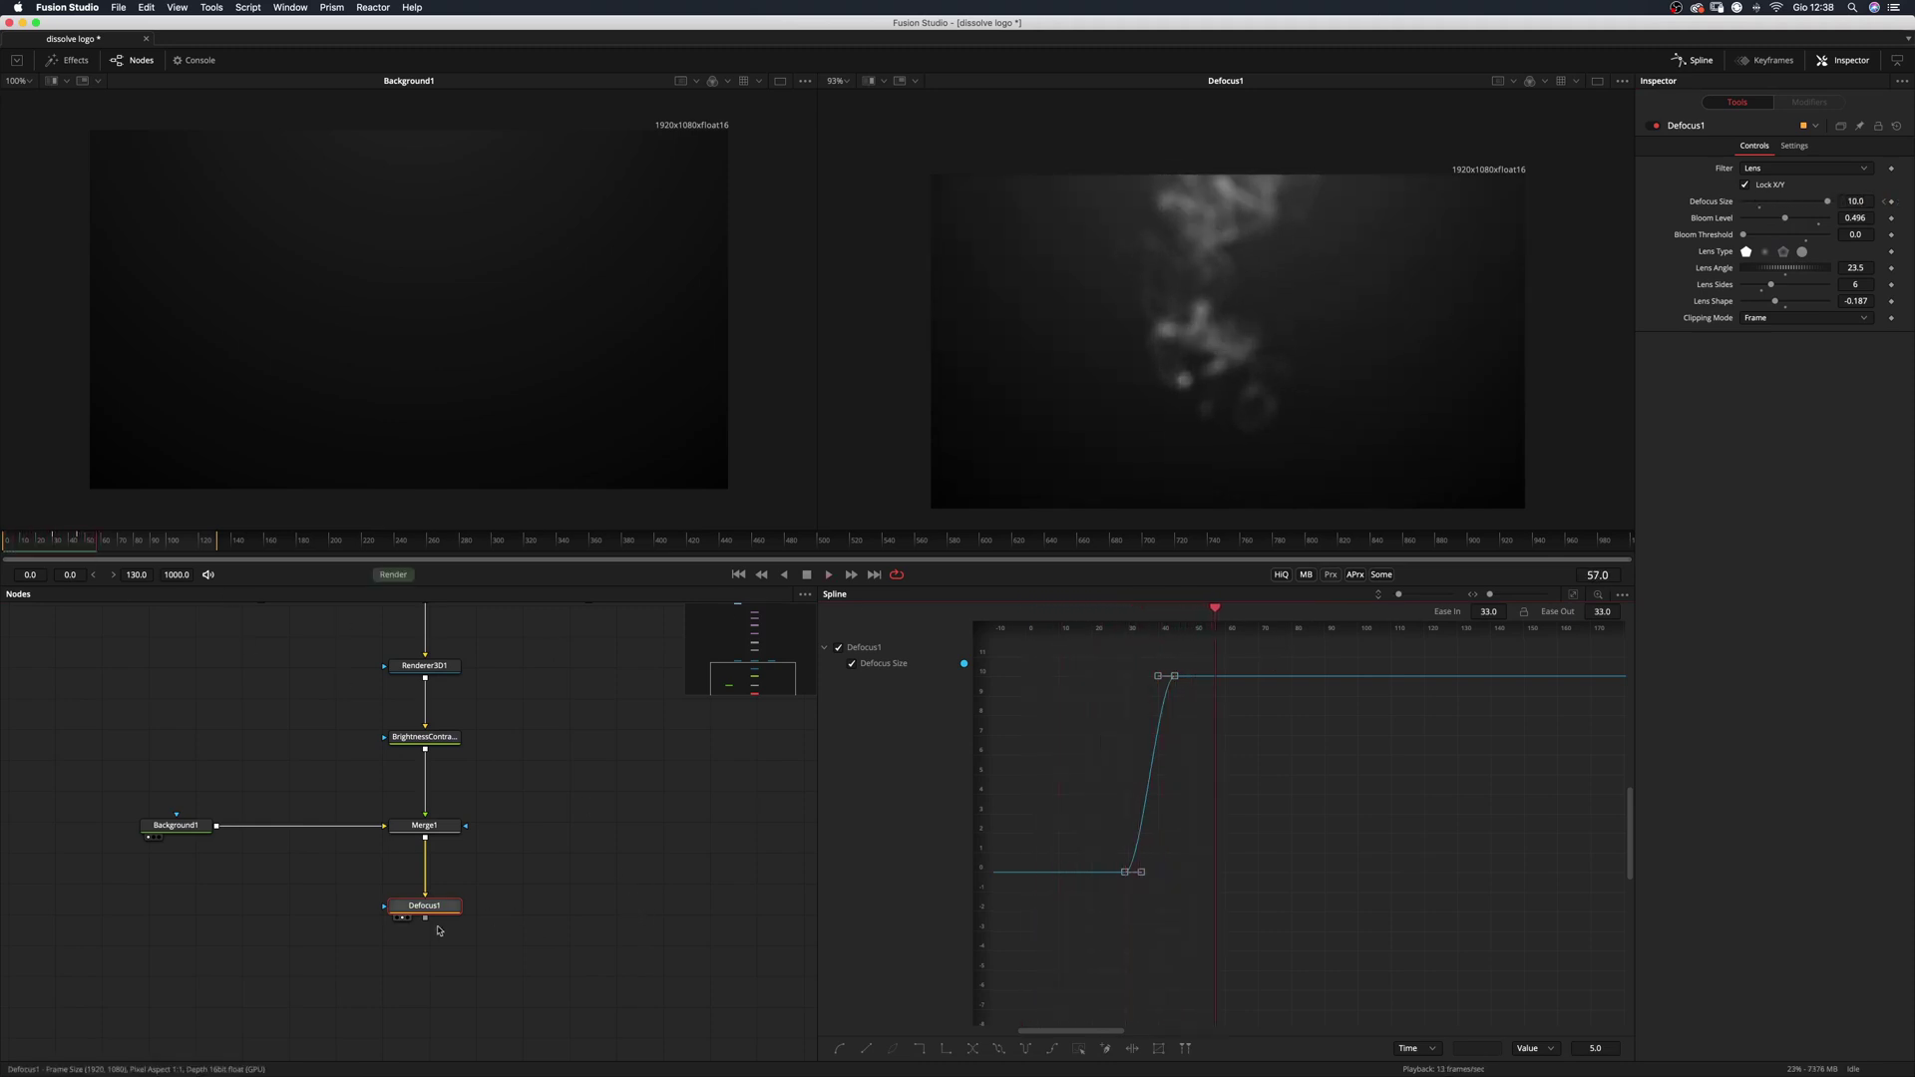
Add an ml_FastExpoGlow node after Defocus1, place it below, and show it in the second viewer.
scroll(539, 798, "down", 3)
key("shift+space")
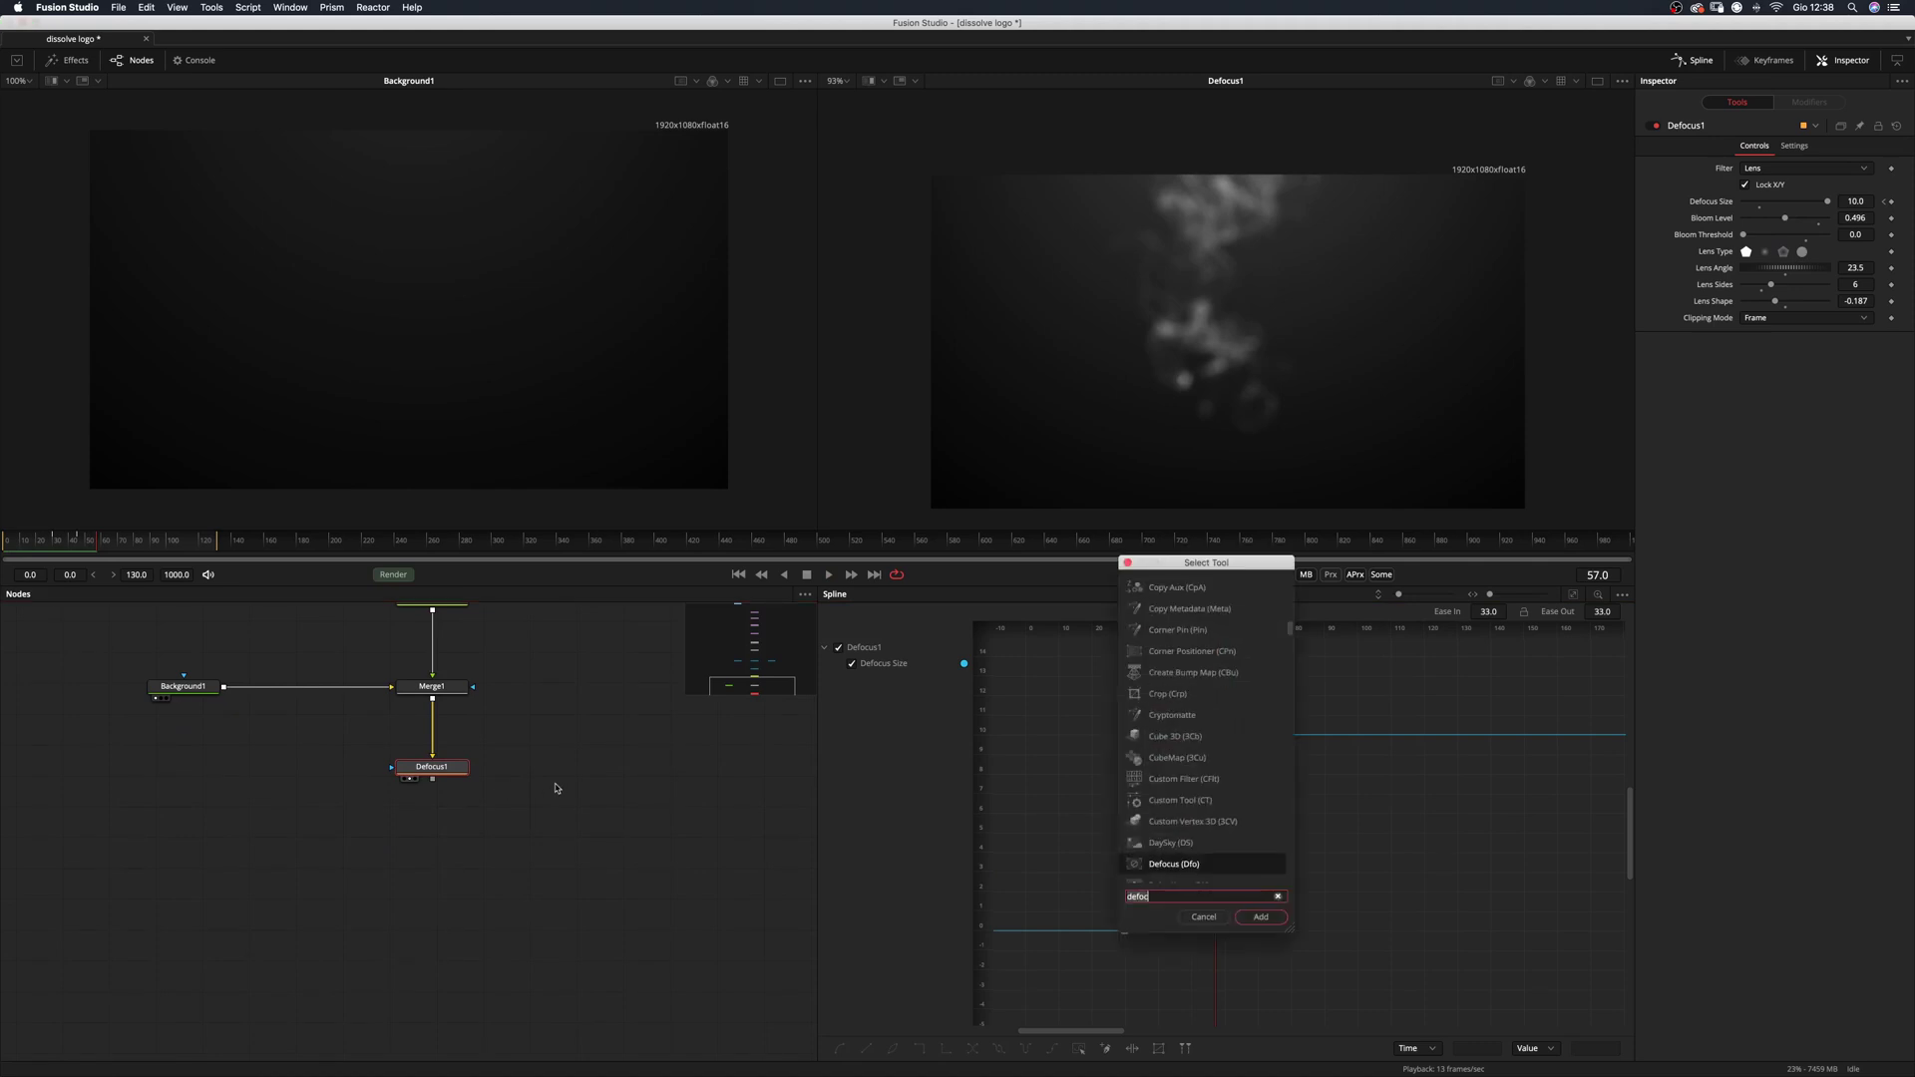
type("fast")
key("Down")
key("Down")
key("Down")
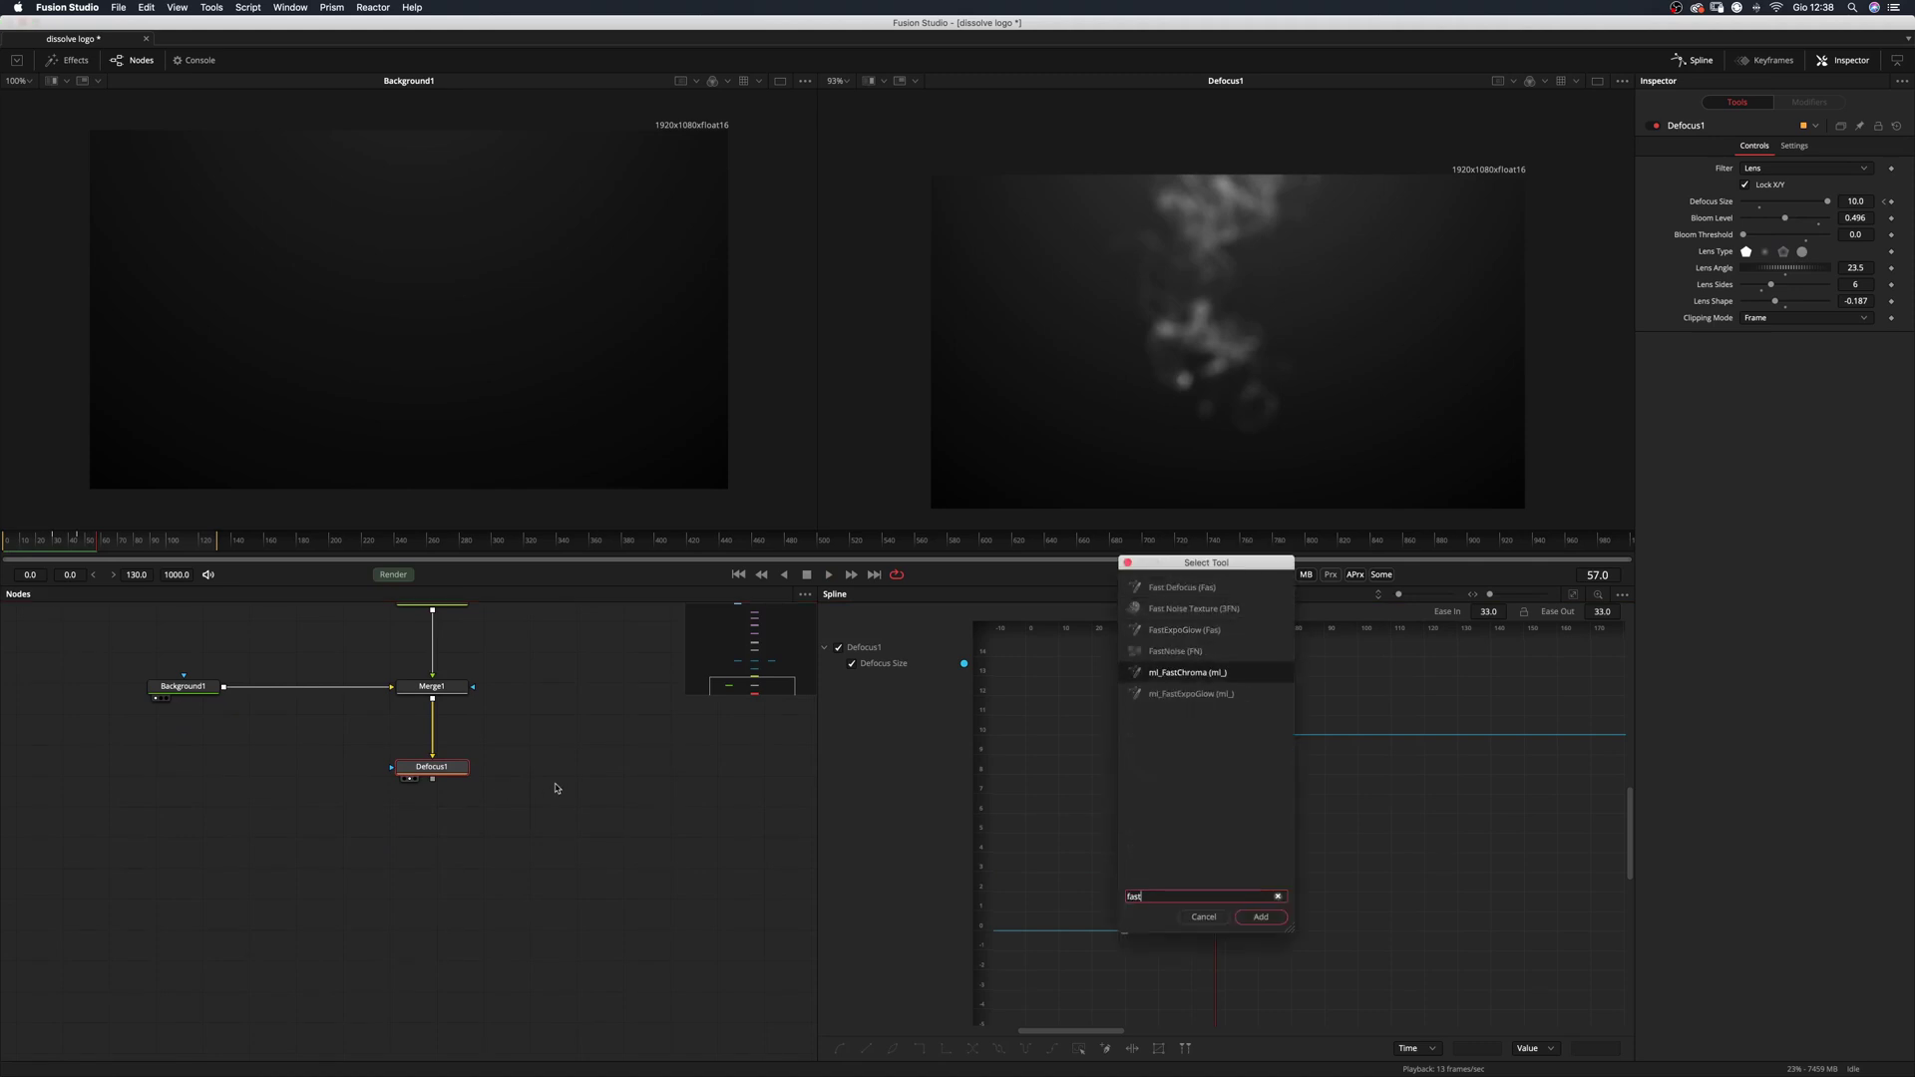
key("Return")
left_click_drag(447, 844, 447, 860)
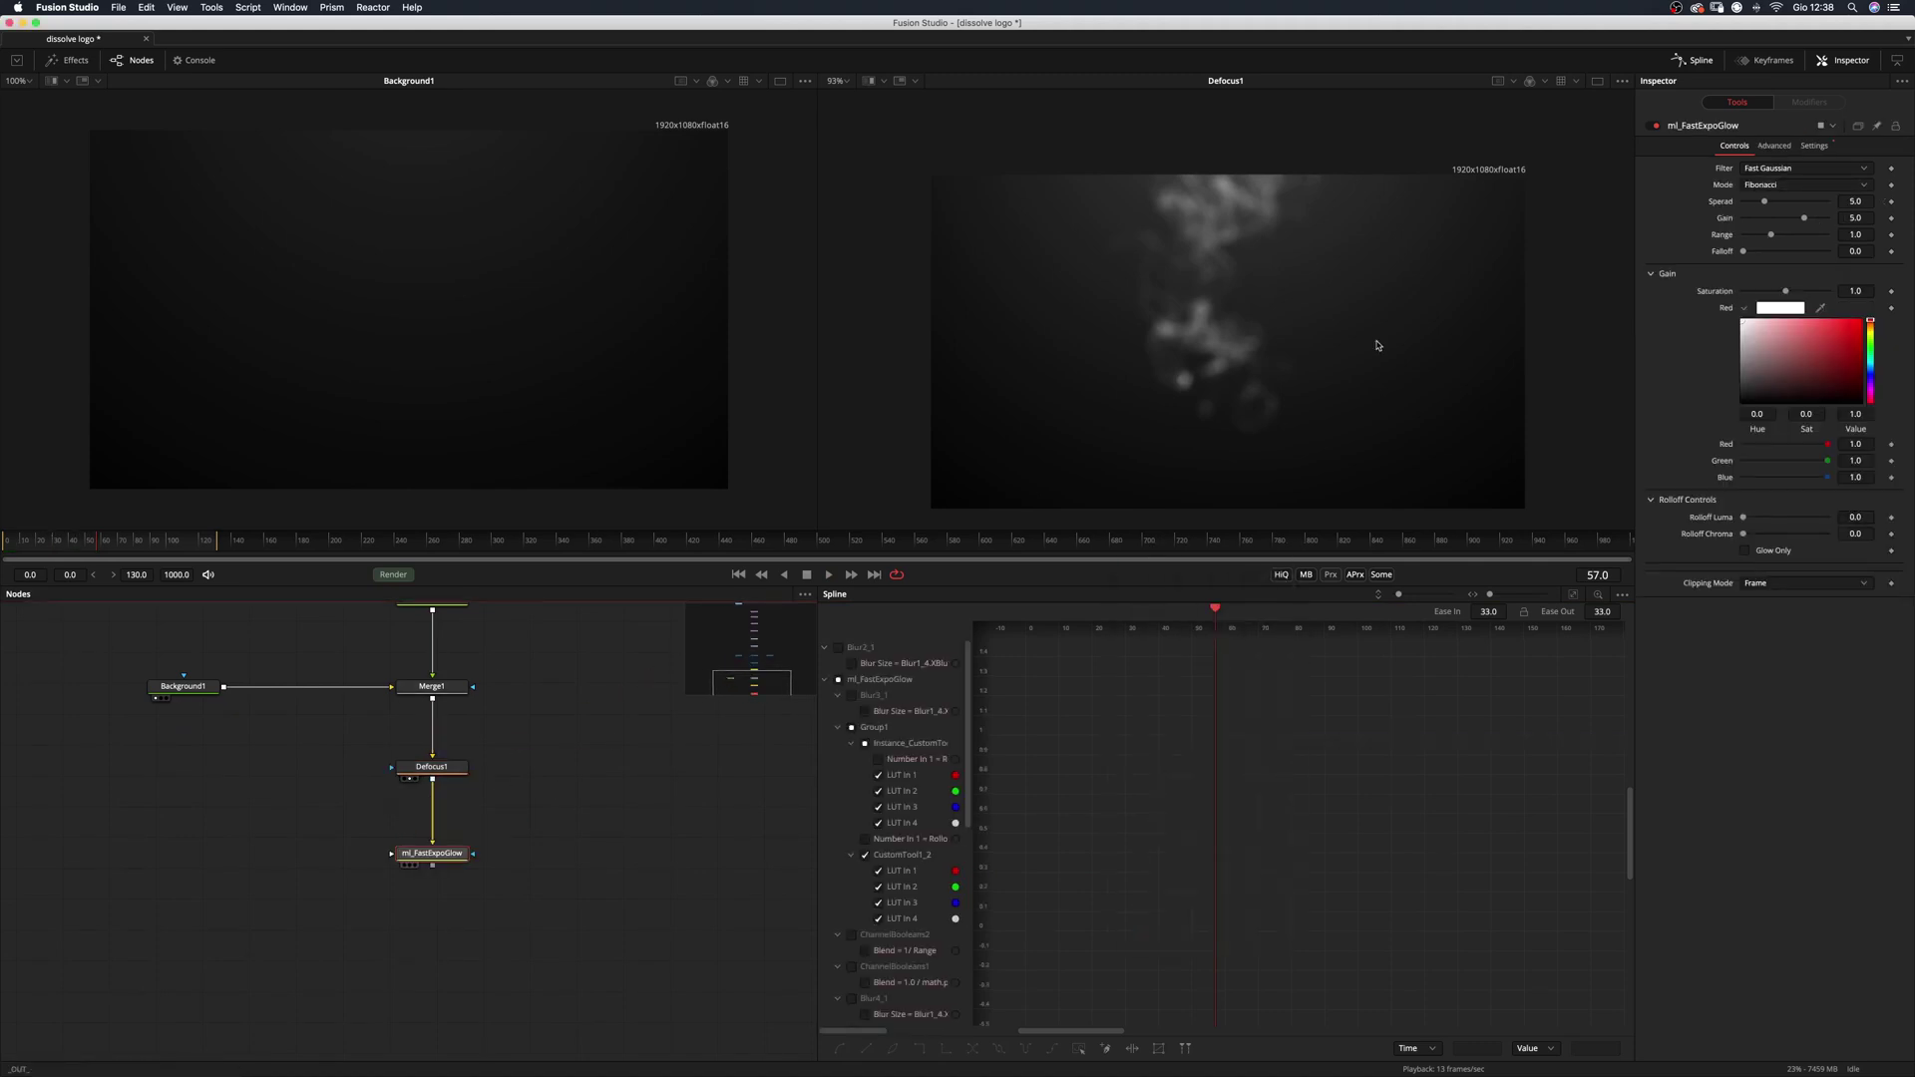
key("2")
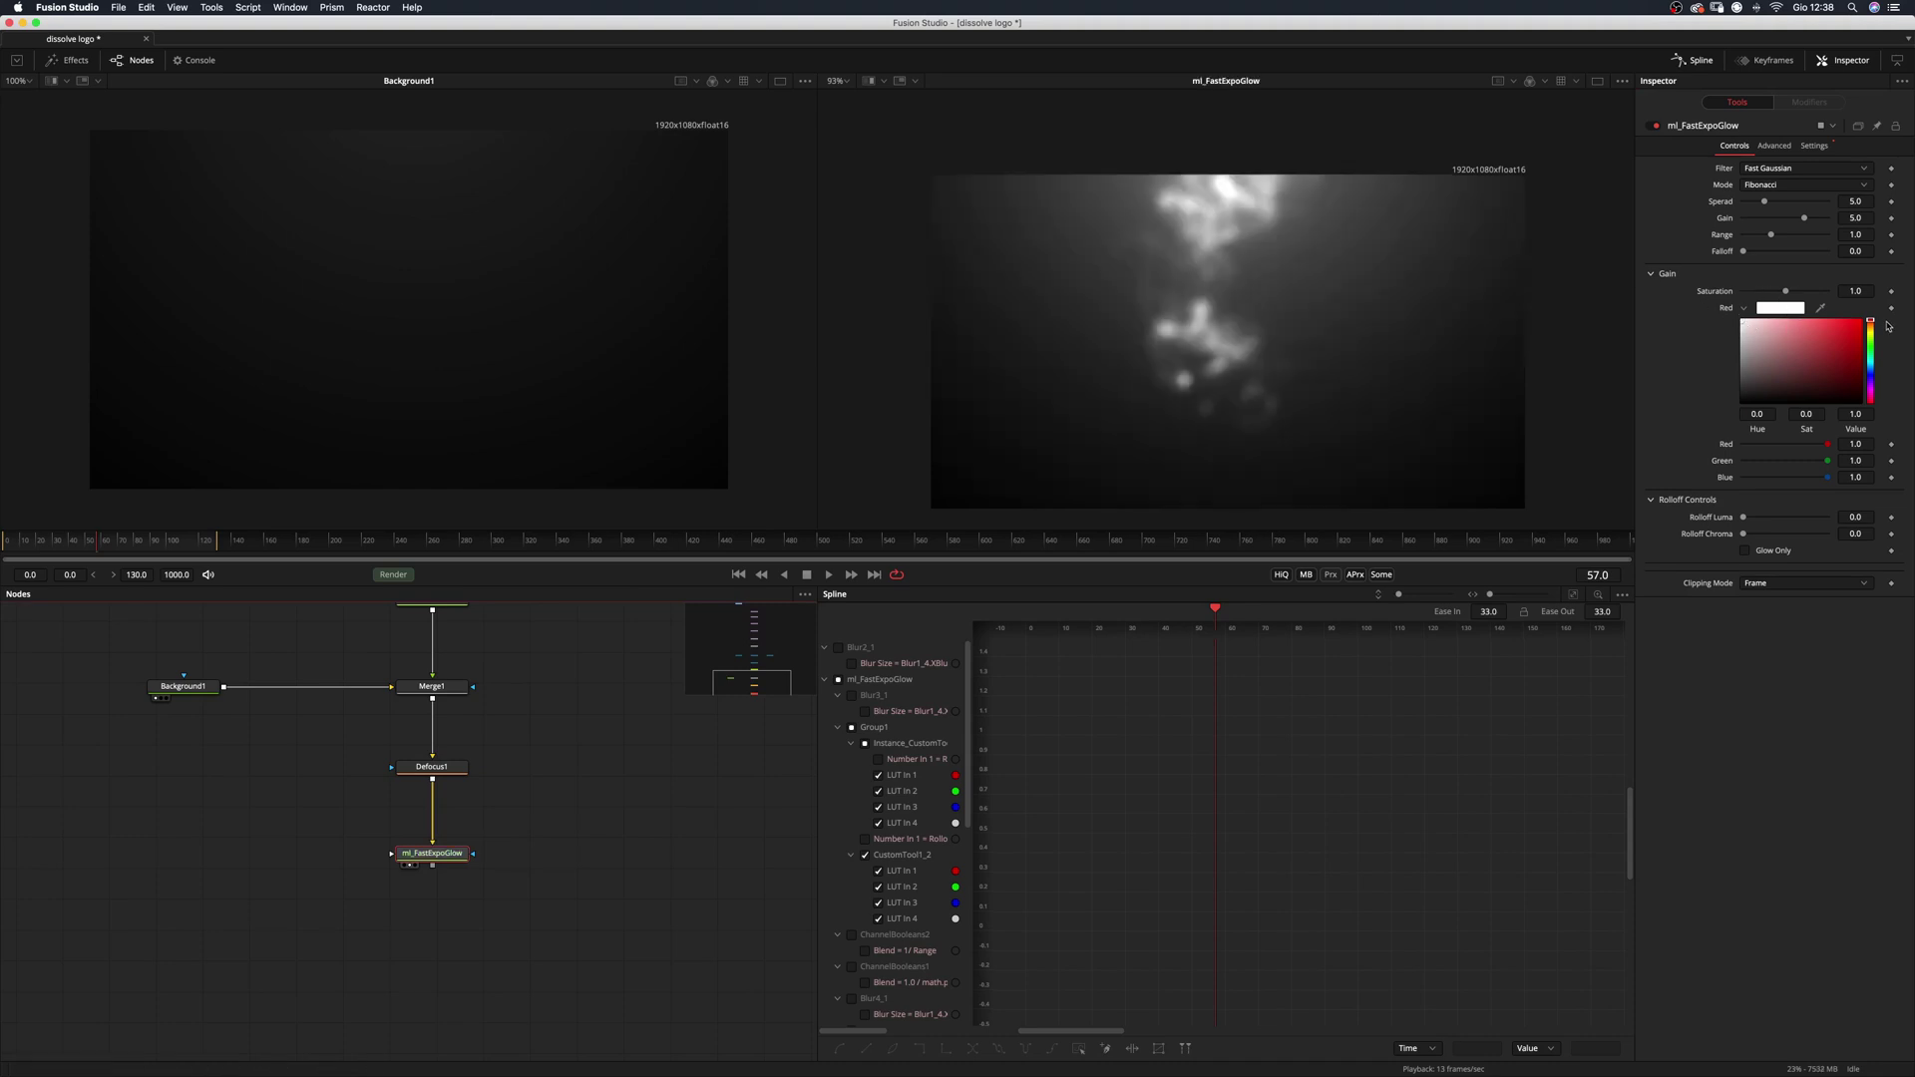
Tint the glow's gain colour with hue 0.088 and saturation 0.131, and set the gain Saturation to 2.14, checking frame 30.
left_click_drag(1874, 325, 1763, 319)
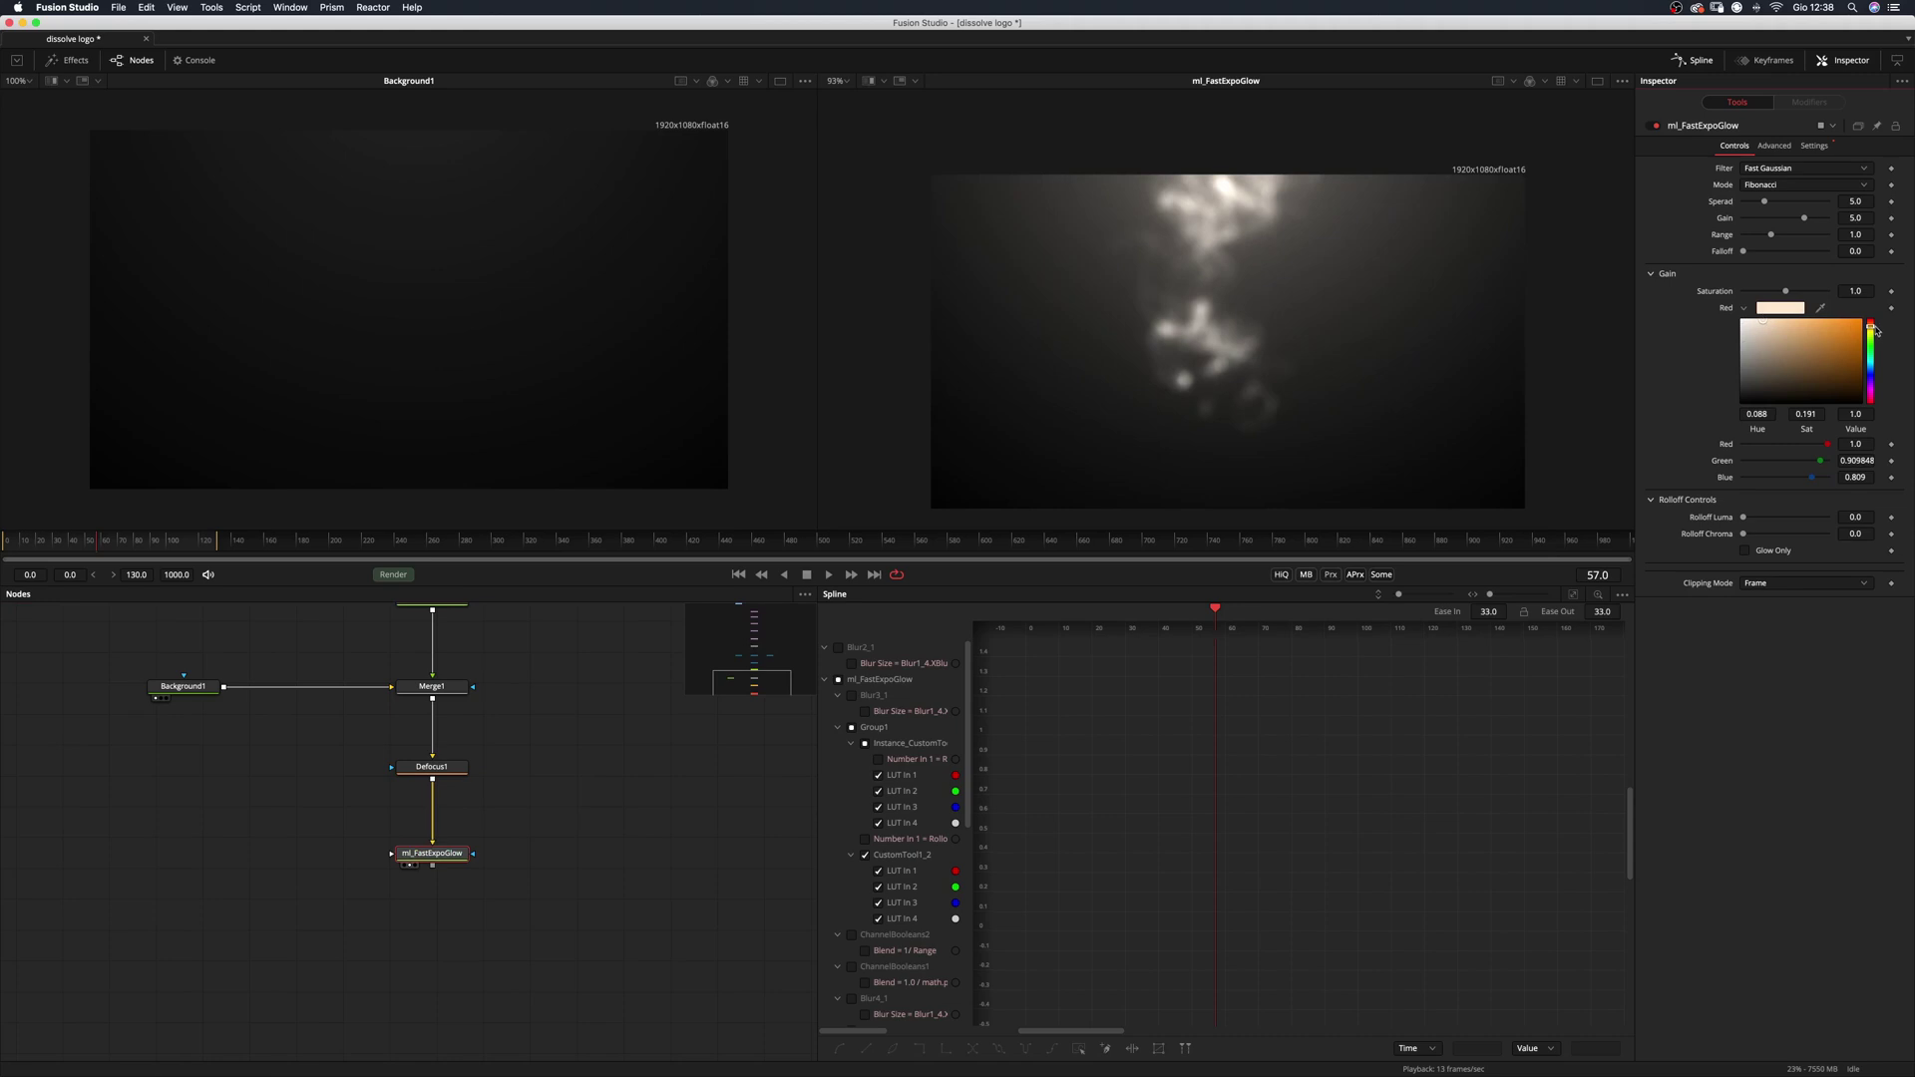
left_click_drag(1785, 291, 1799, 294)
left_click(57, 544)
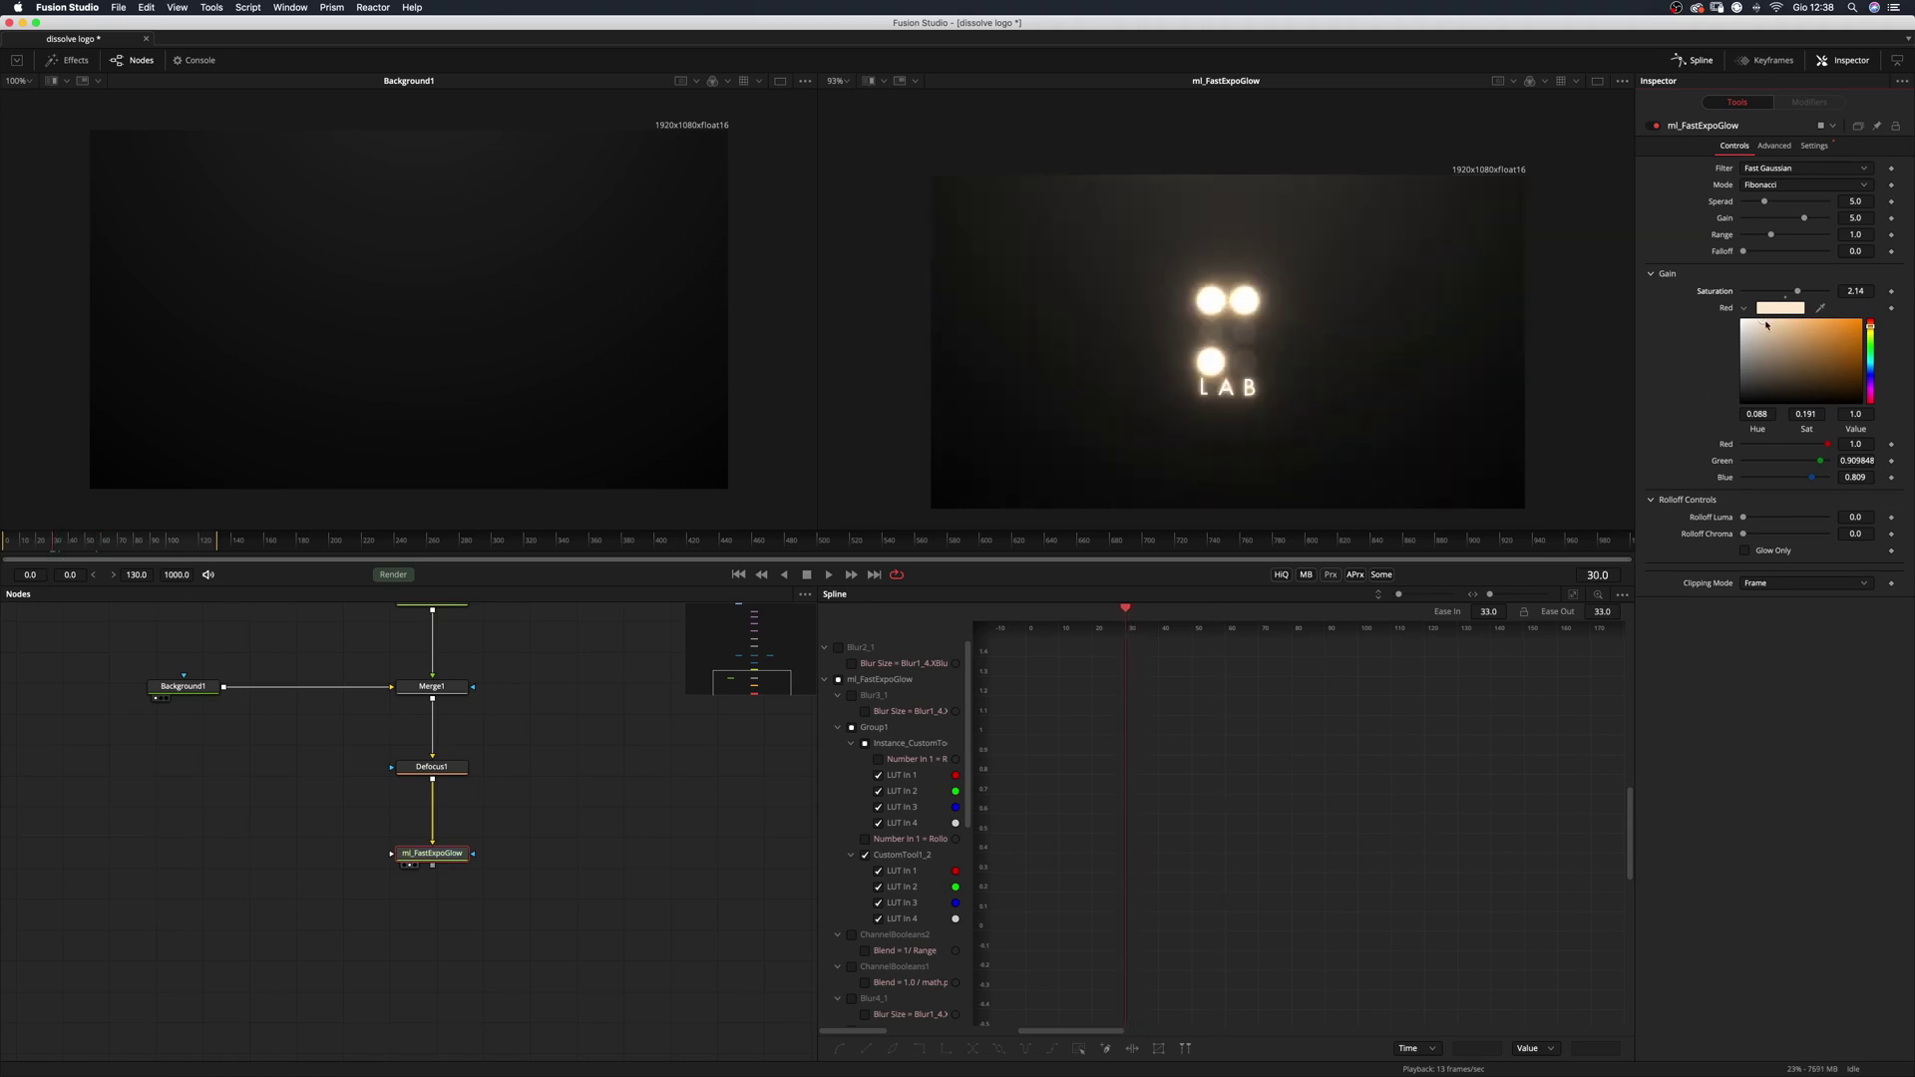
left_click_drag(1766, 324, 1758, 318)
Keyframe the glow's Range at 2.0 on frame 30 and at about 0.83 on frame 44.
left_click(1891, 235)
left_click_drag(1771, 236, 1827, 235)
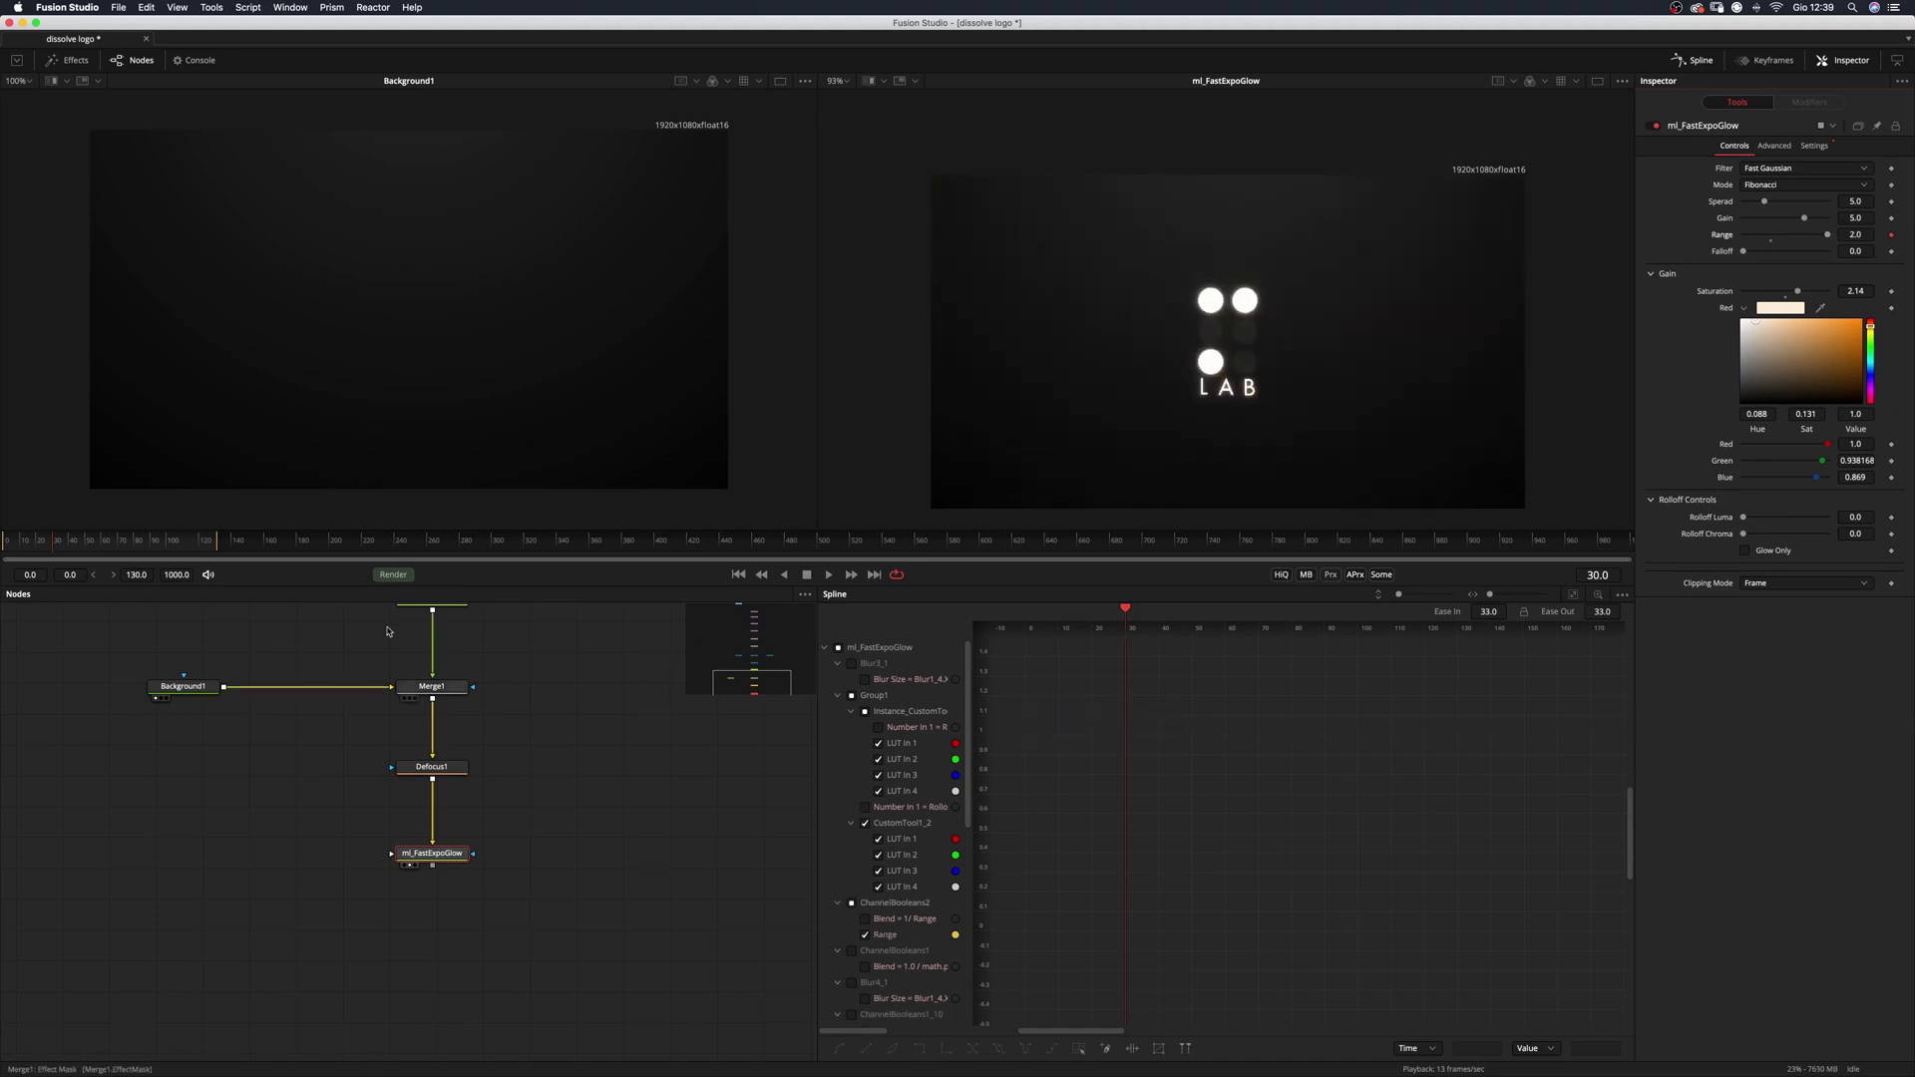
left_click_drag(57, 550, 77, 553)
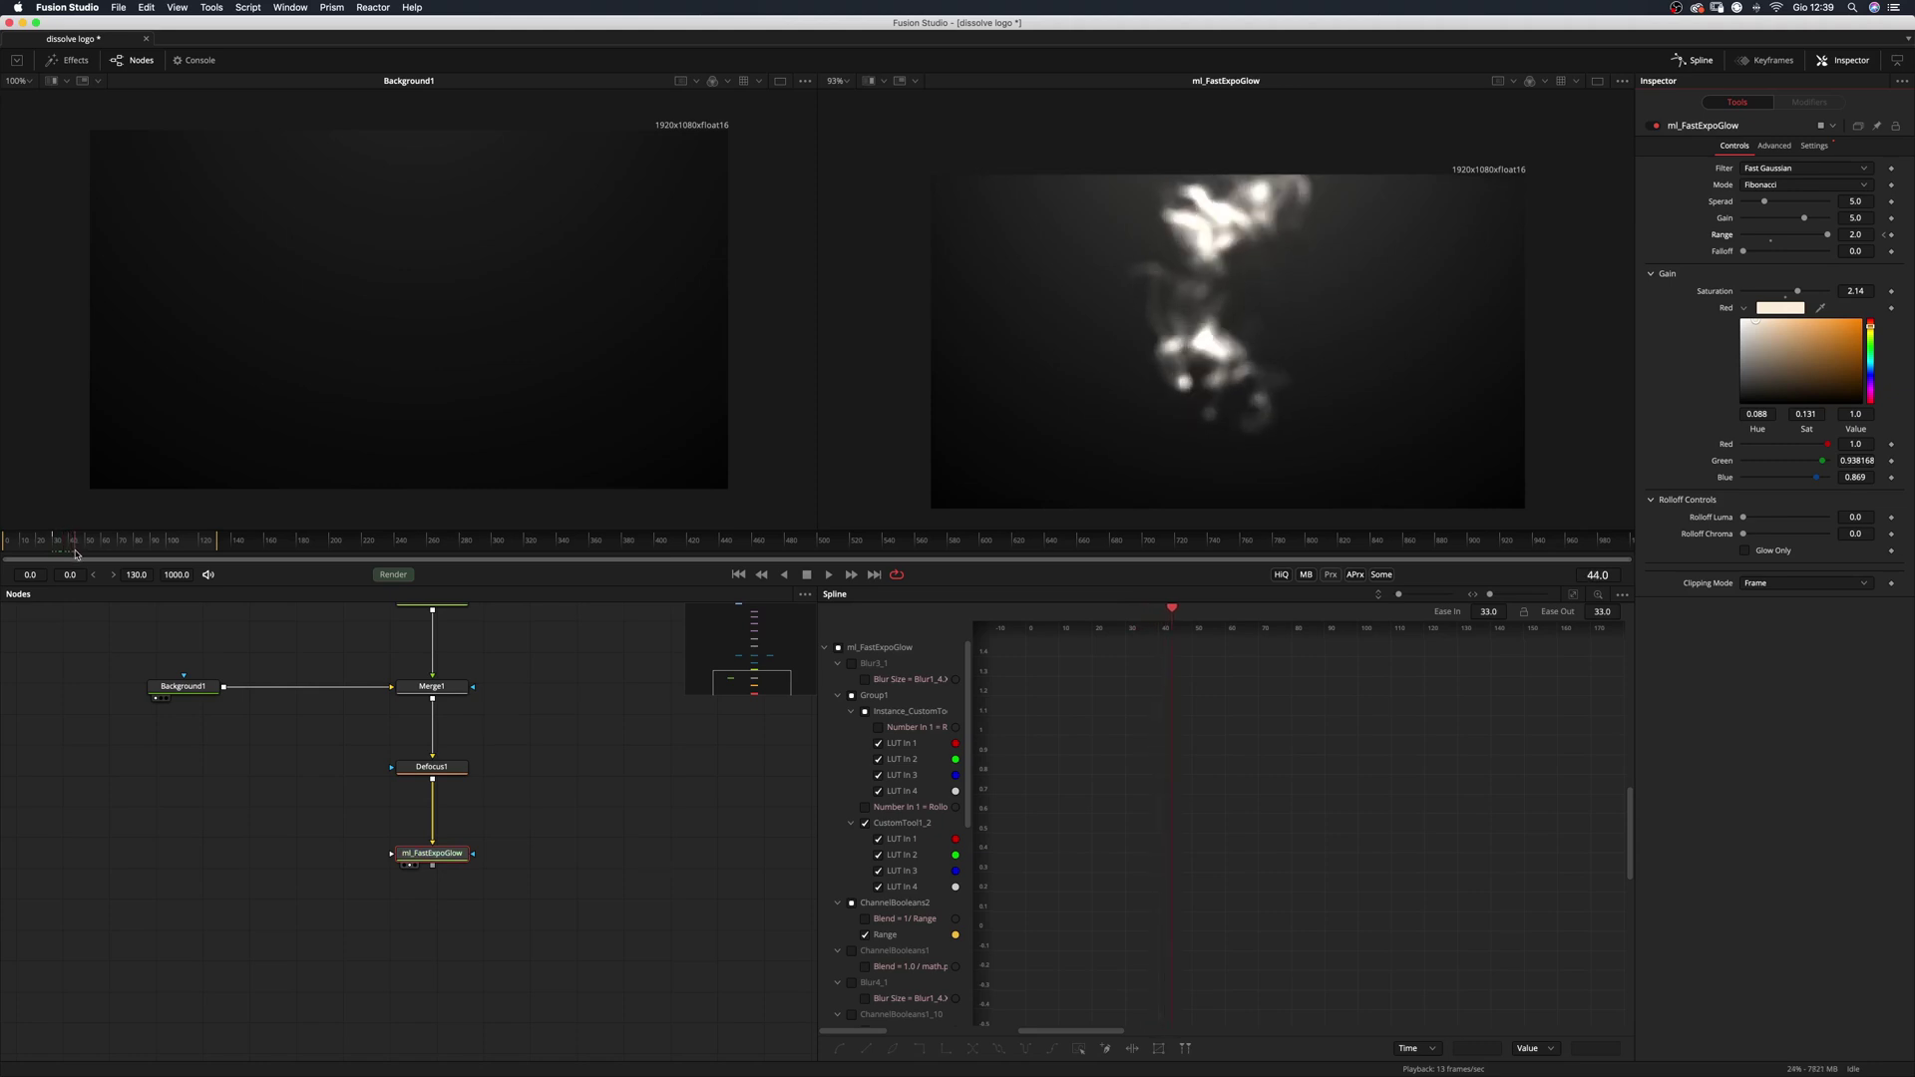
left_click(1770, 238)
left_click_drag(1774, 240, 1761, 239)
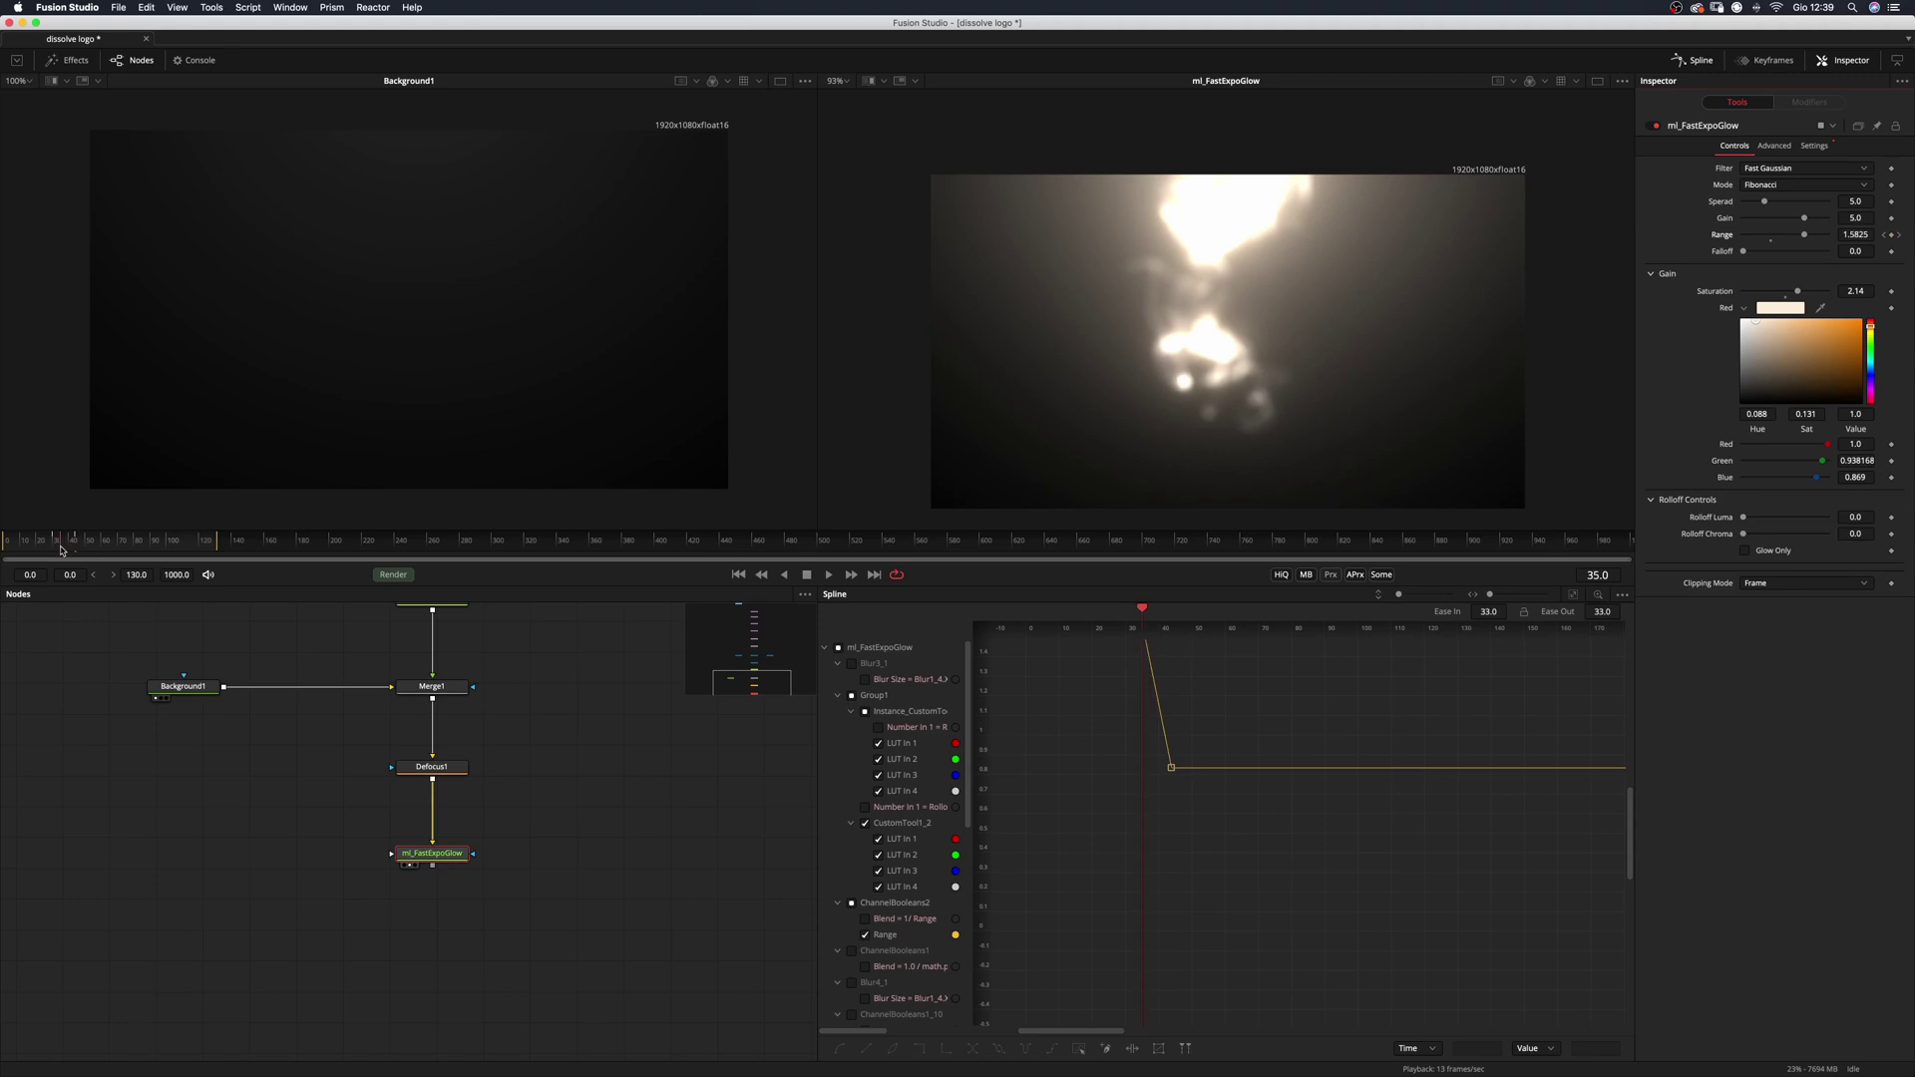
Smooth the glow's Range keyframes and use the shape box to shift them about four frames earlier.
left_click_drag(61, 548, 63, 549)
scroll(1180, 690, "down", 2)
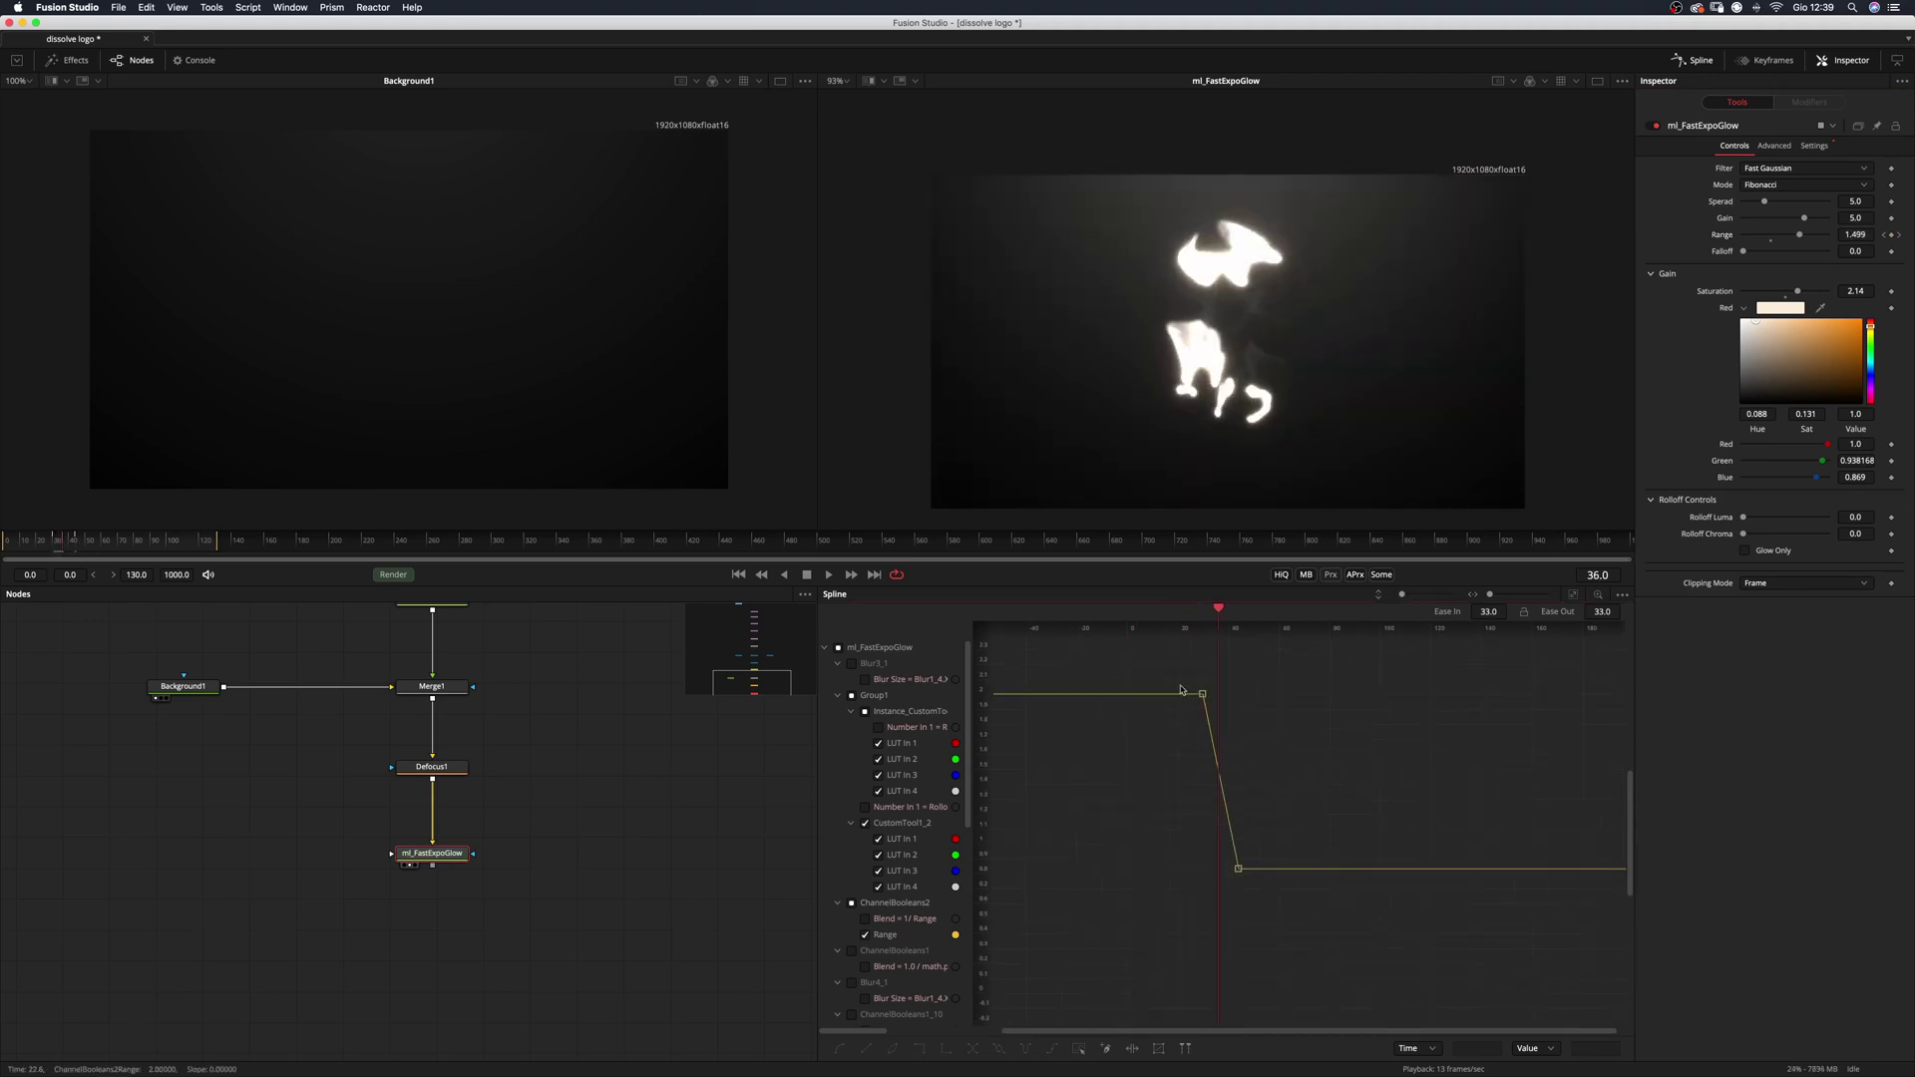
left_click_drag(1180, 690, 1296, 898)
scroll(1294, 888, "up", 3)
scroll(1295, 880, "right", 3)
key("shift+s")
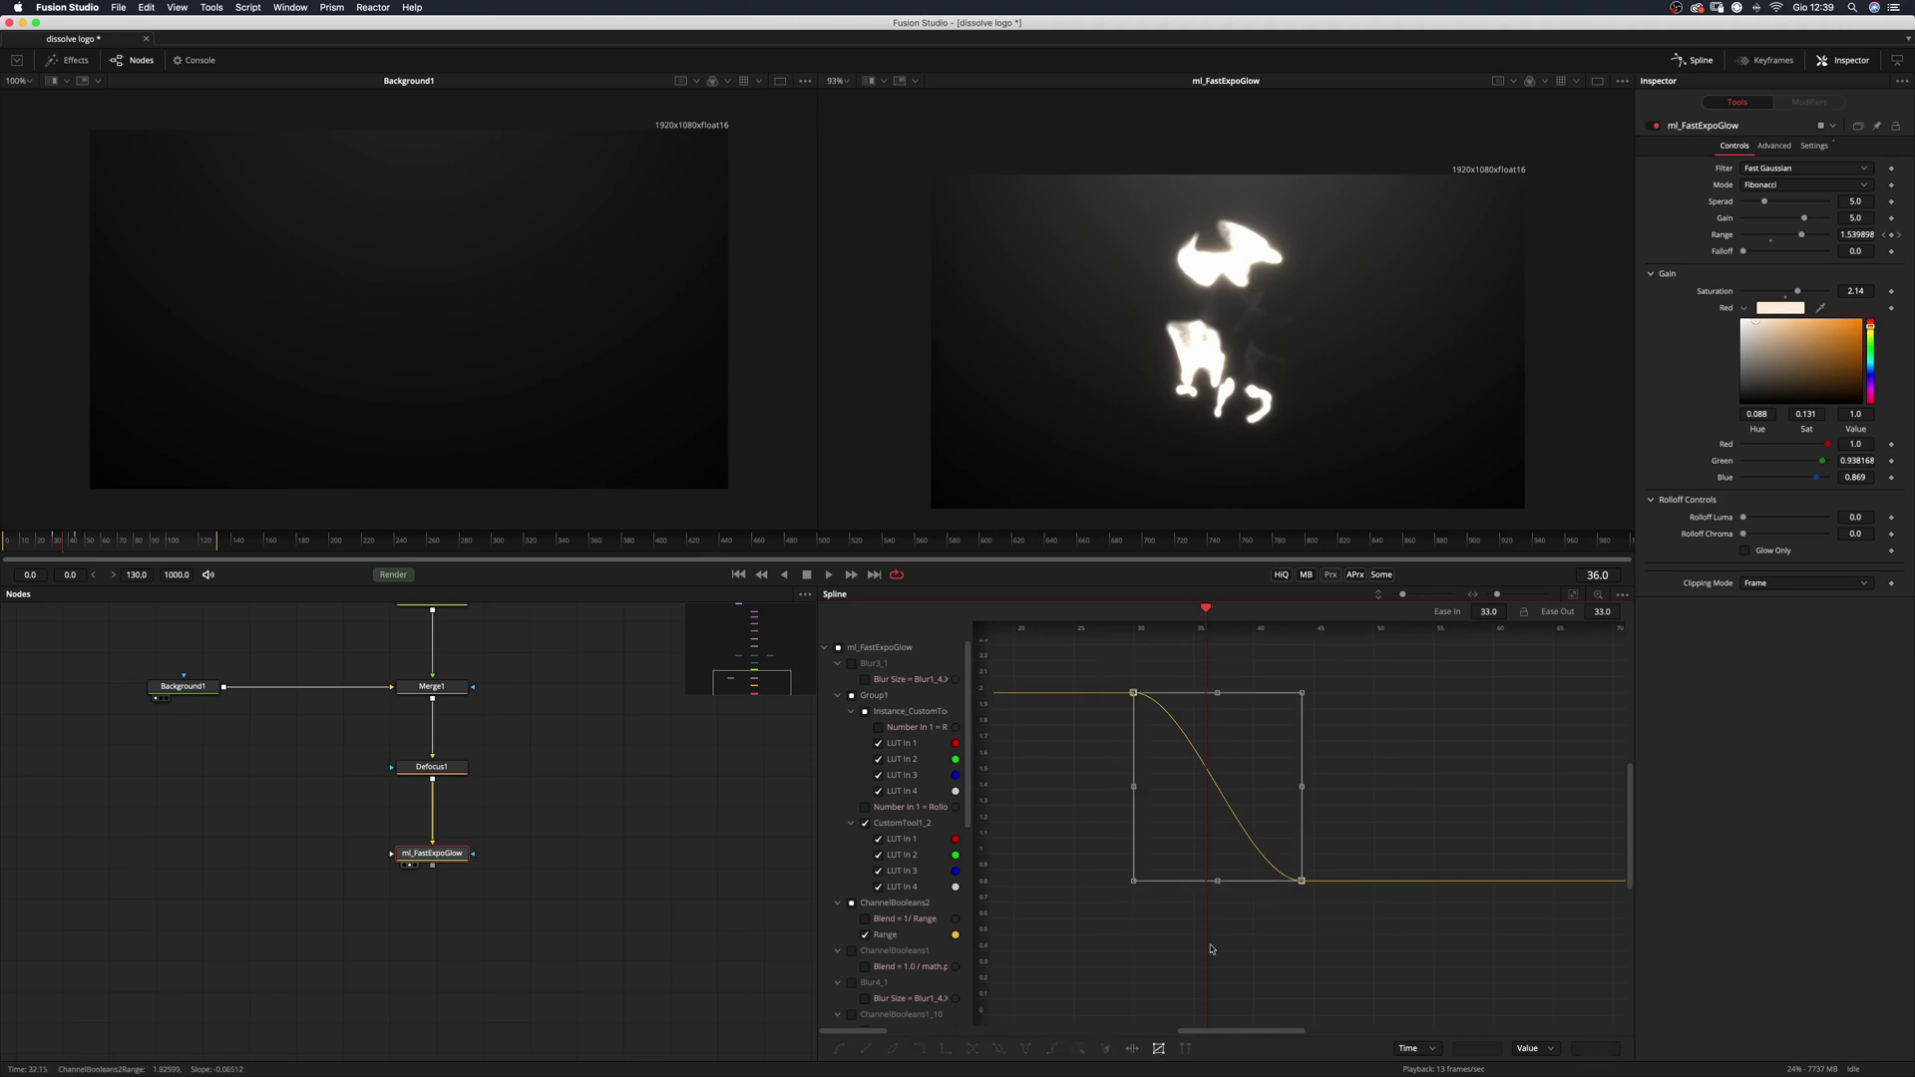
left_click_drag(1302, 787, 1082, 789)
left_click_drag(1236, 786, 1247, 787)
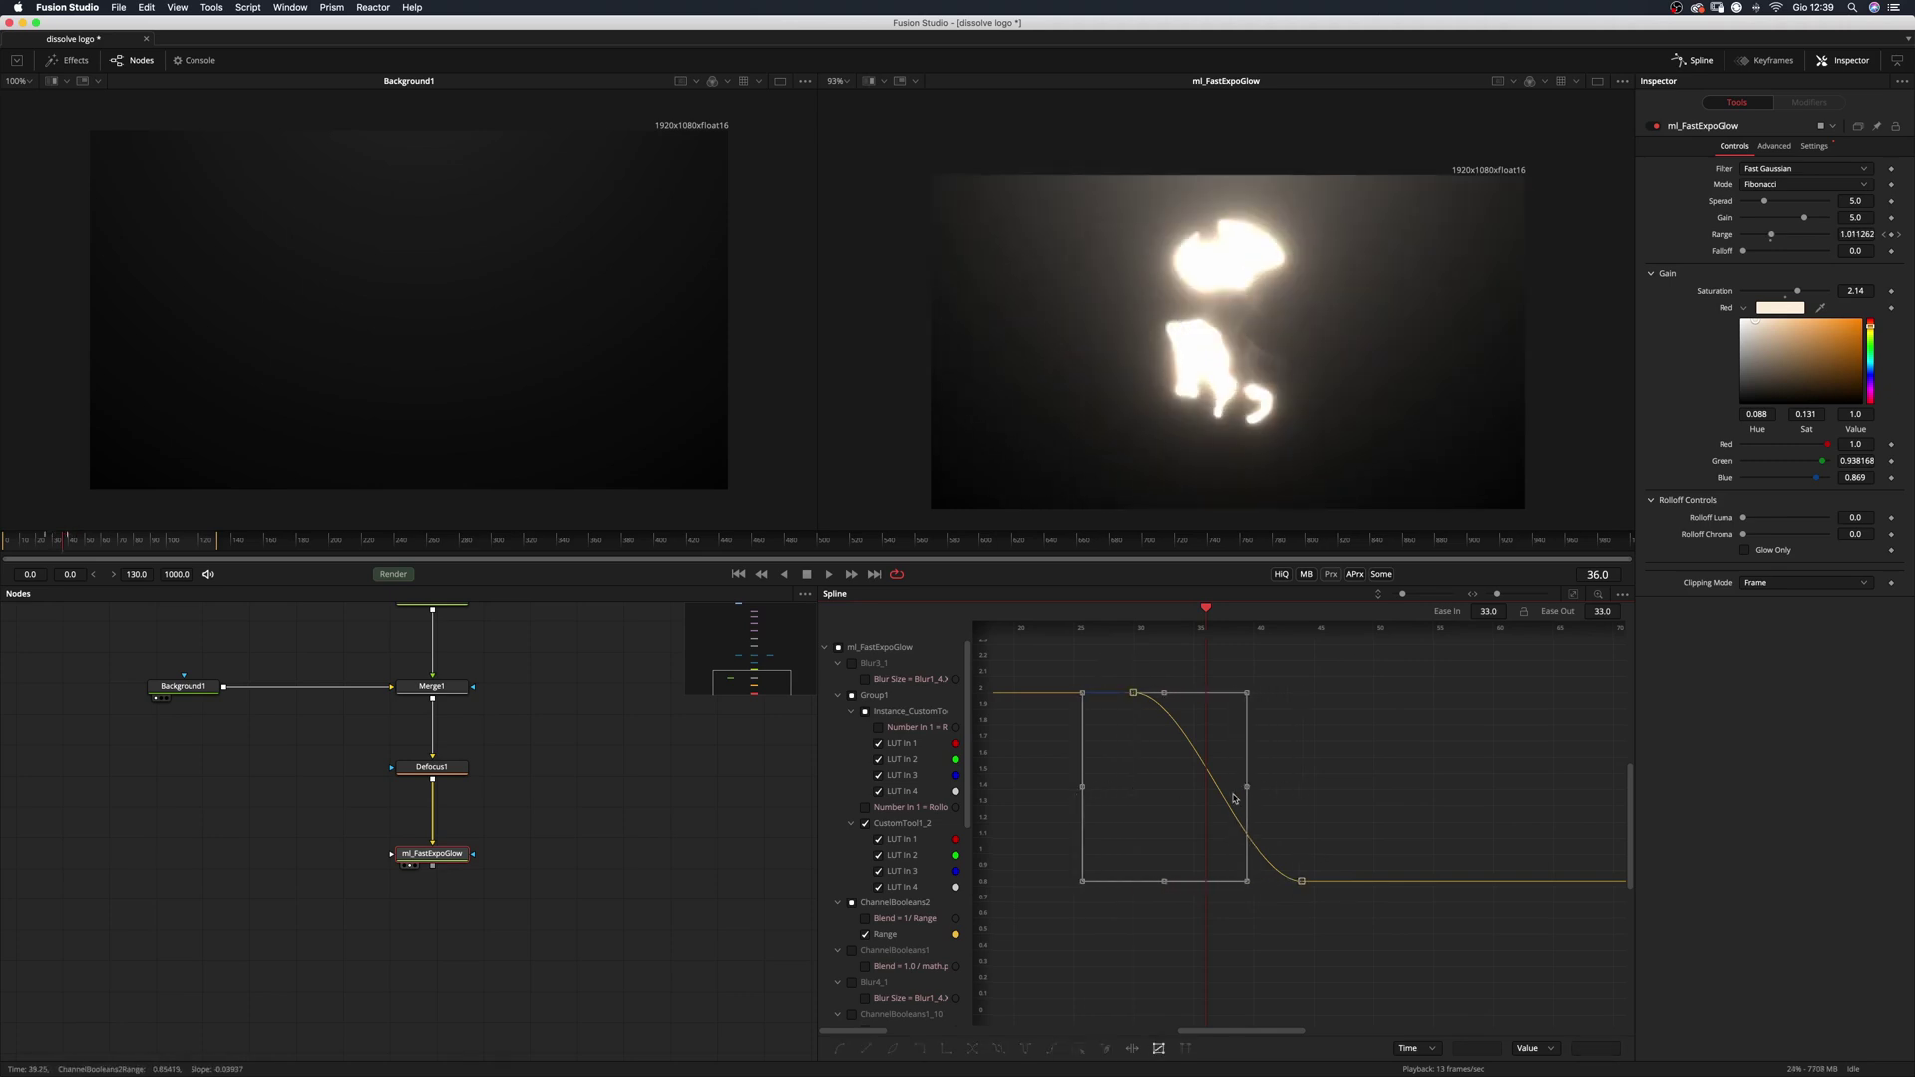
left_click(1157, 1048)
left_click_drag(30, 543, 87, 549)
Lower Defocus1's Bloom Level, and set the glow's Gain to 3.14 and Rolloff Luma to 0.362.
left_click_drag(433, 769, 432, 771)
left_click(433, 771)
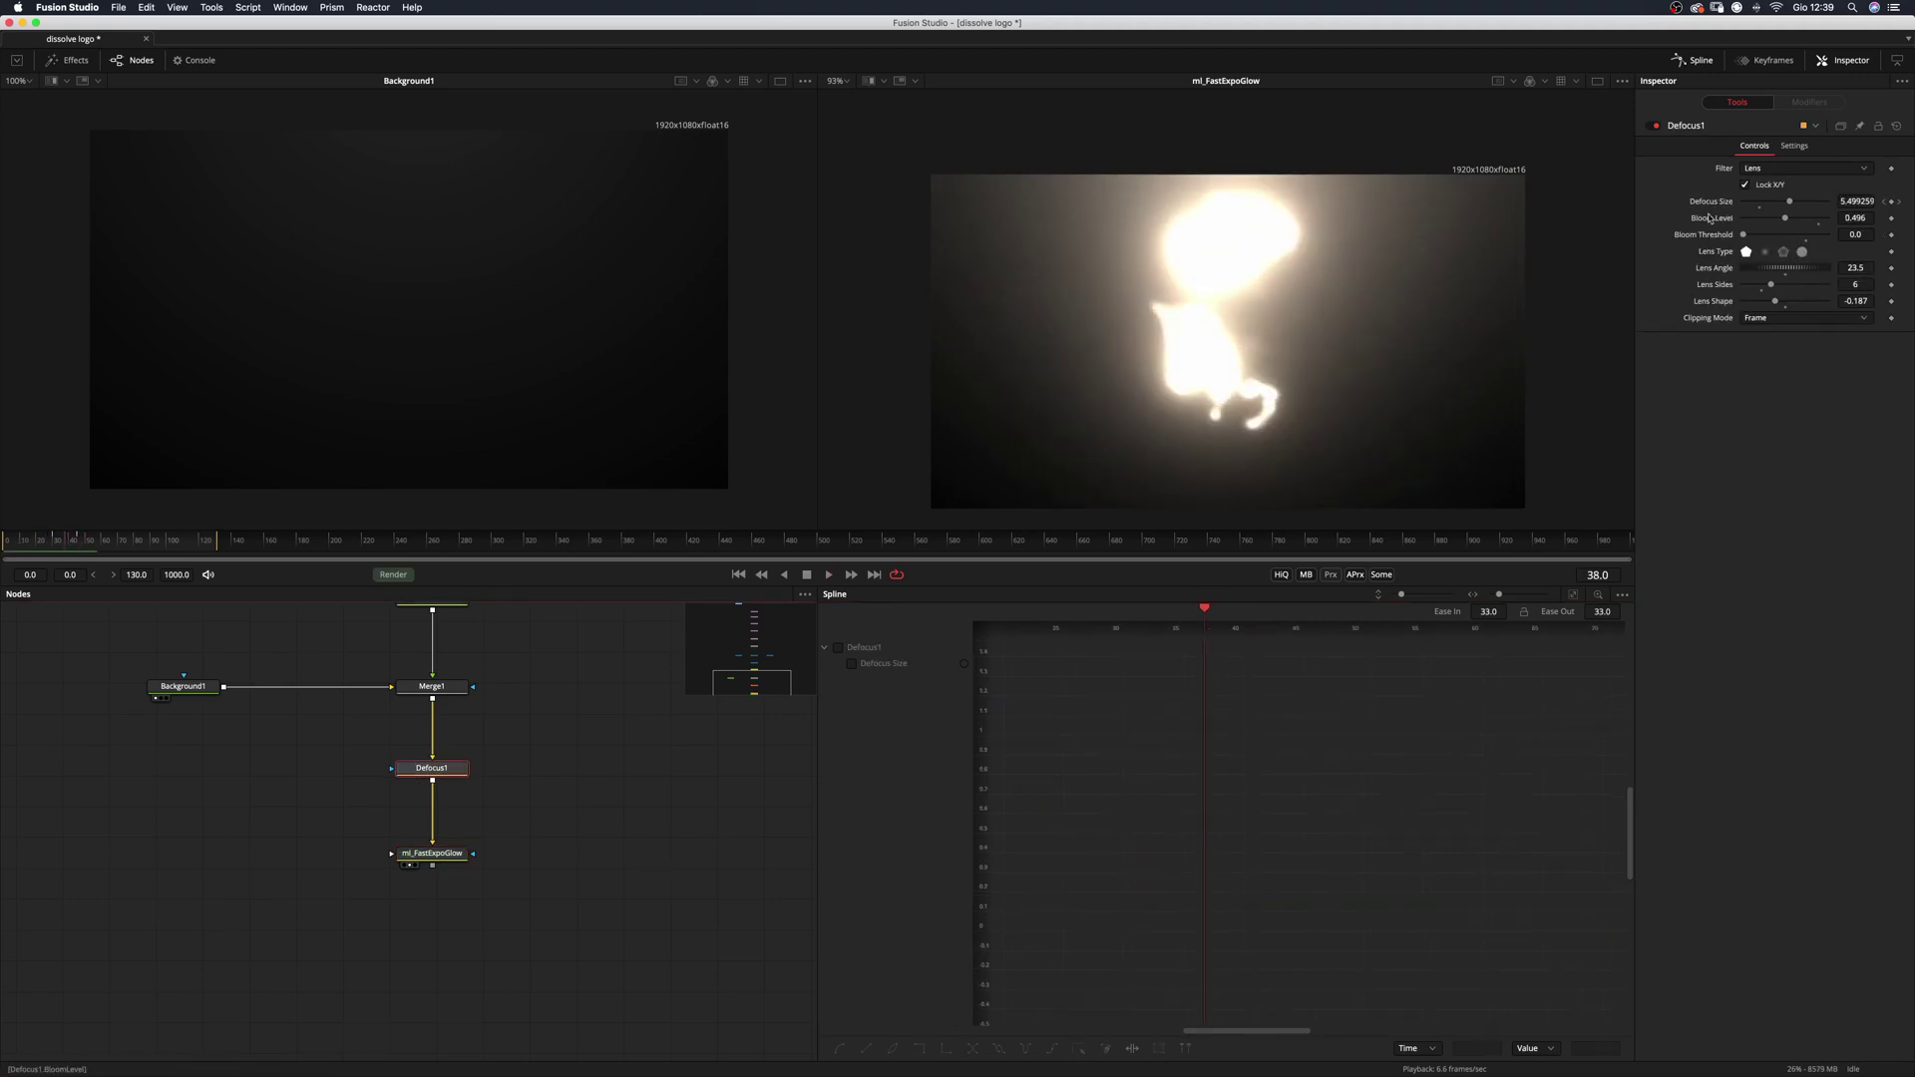
left_click_drag(1786, 218, 1770, 218)
left_click(432, 852)
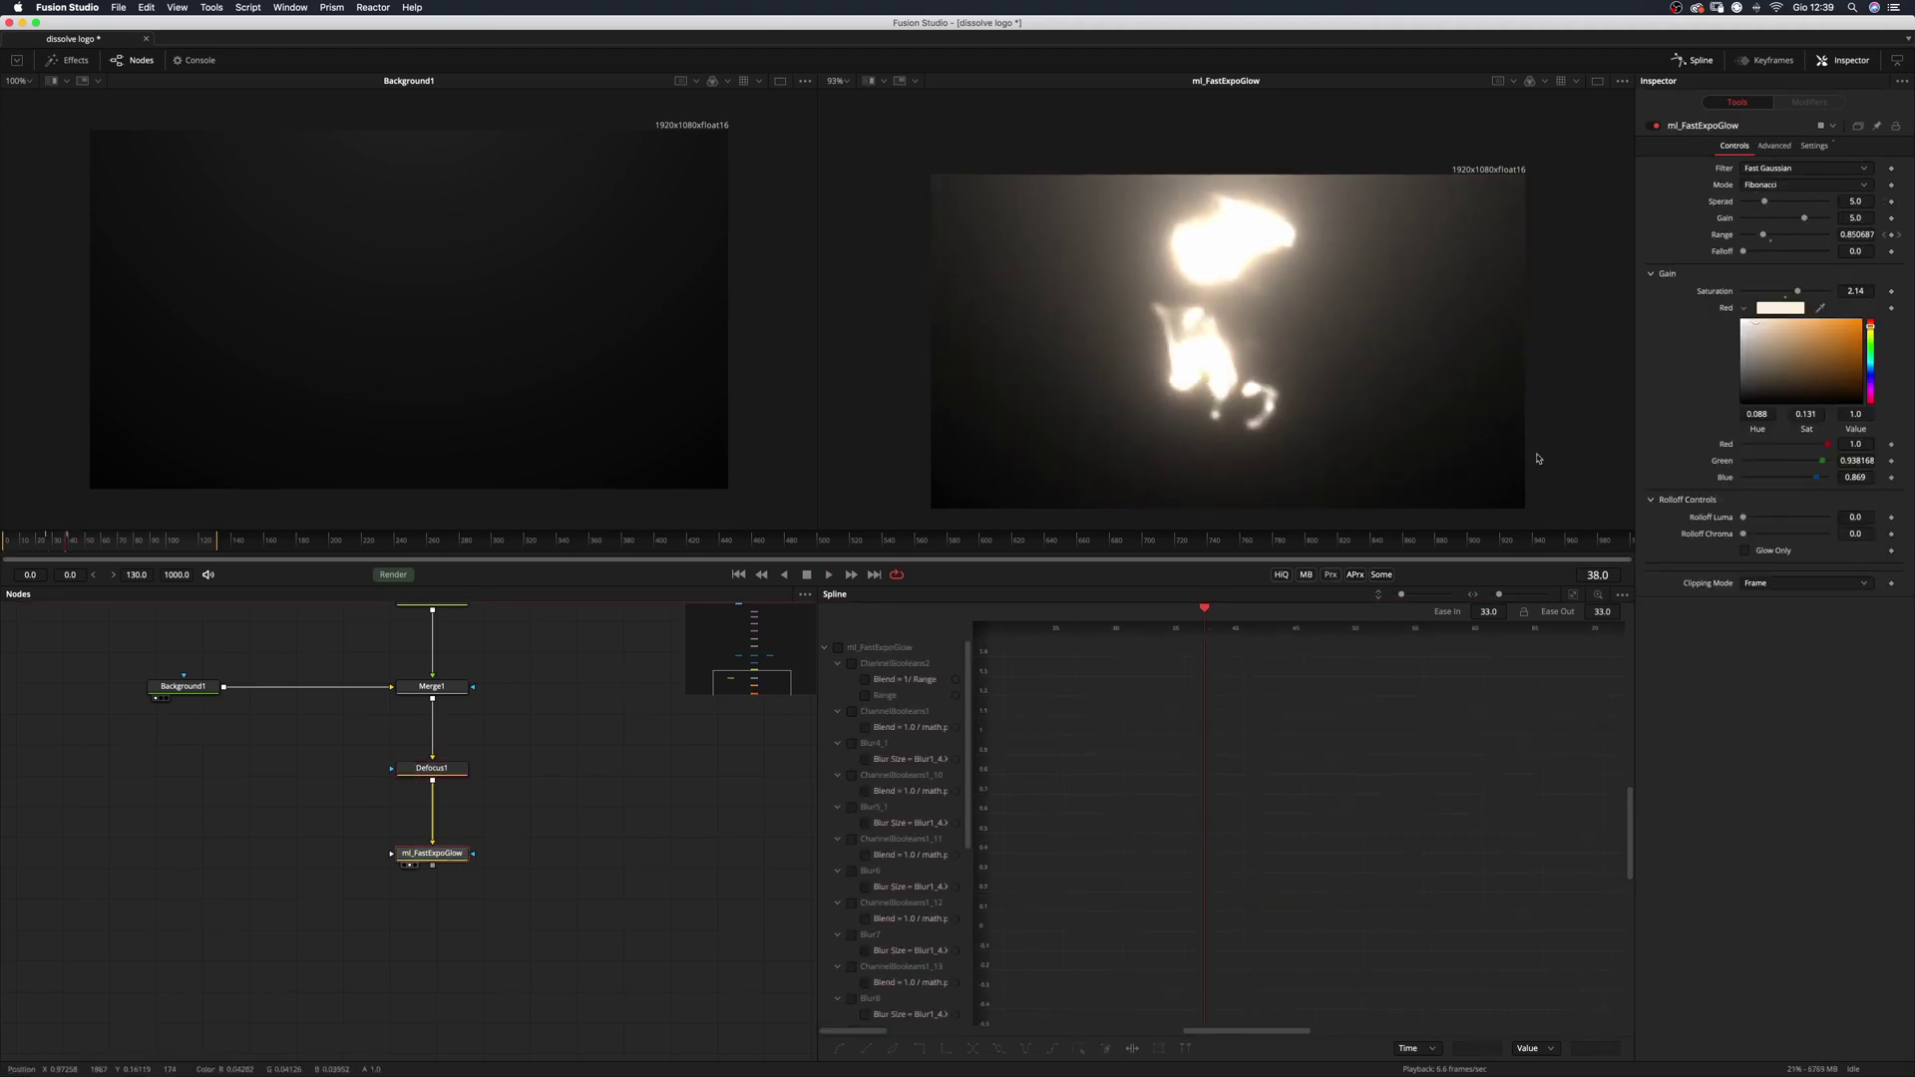
left_click_drag(1743, 518, 1774, 518)
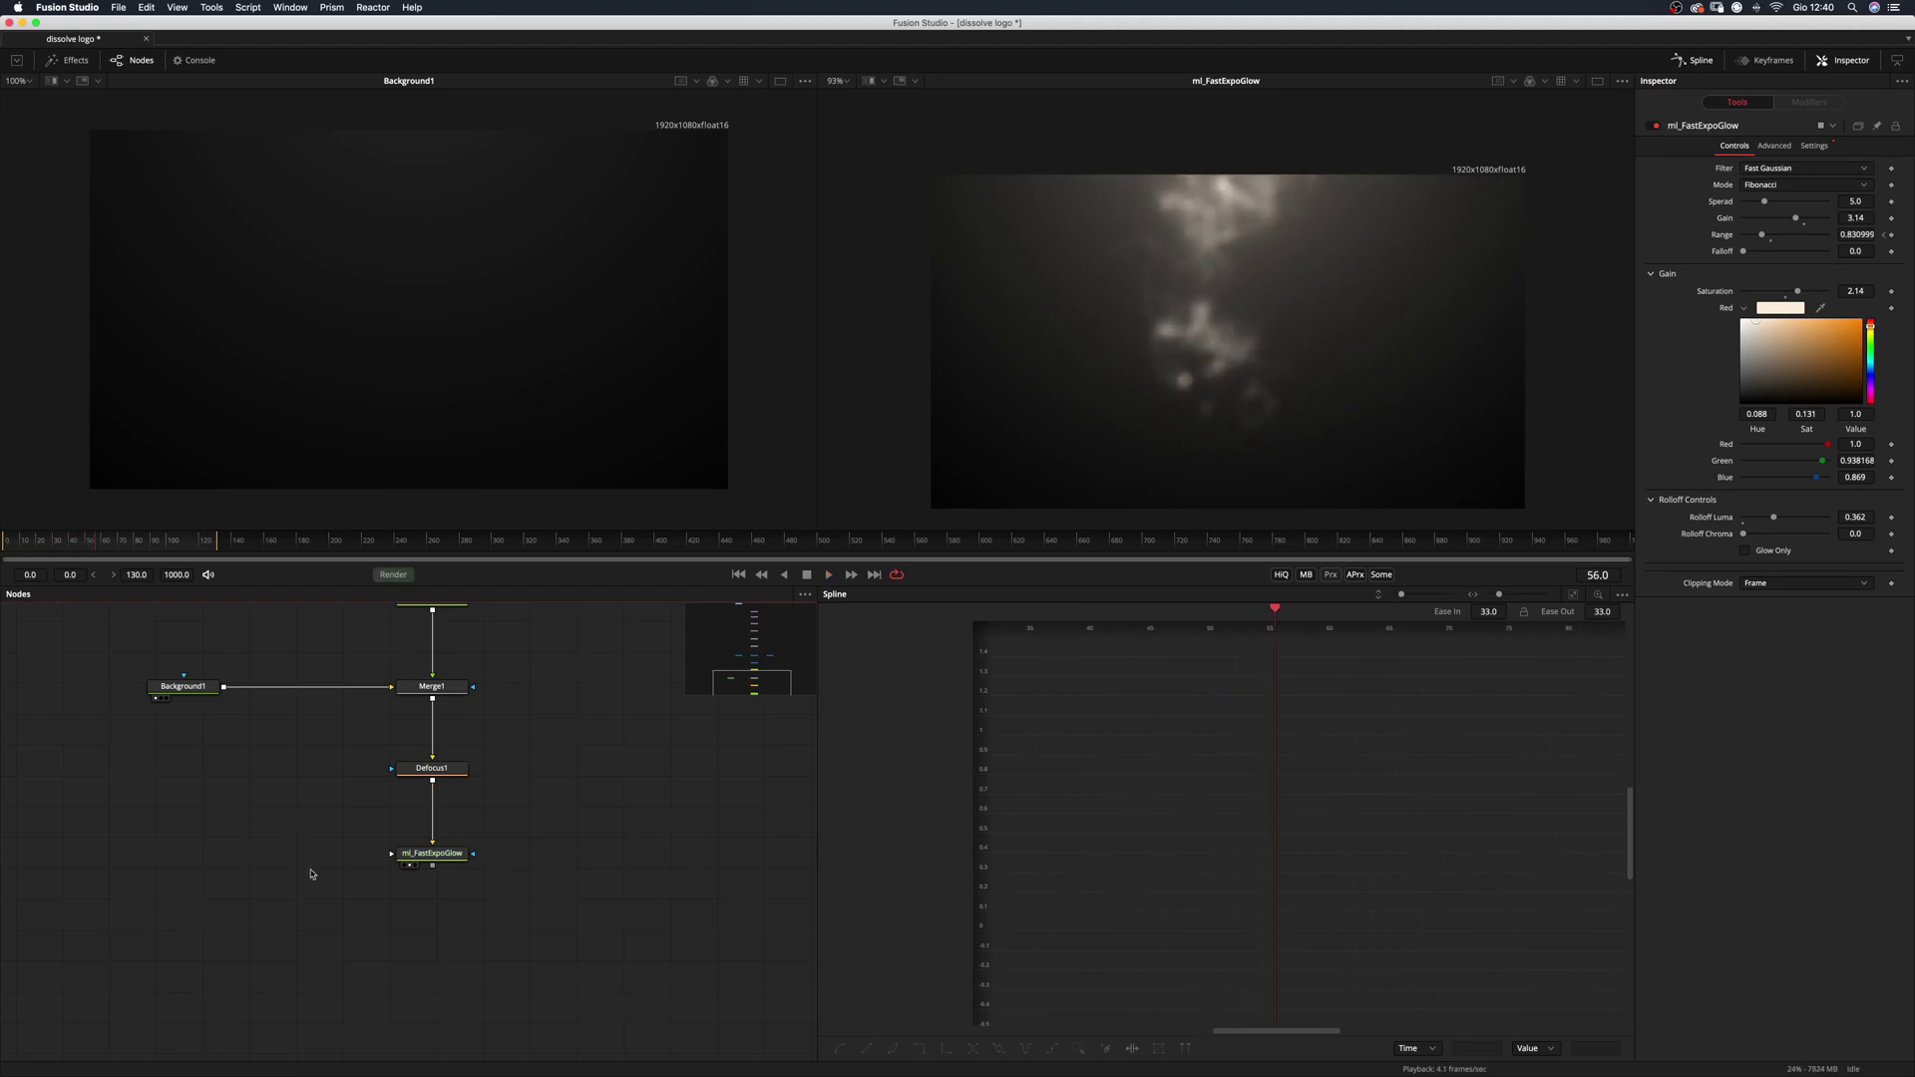
Add an ml_FastChroma node after ml_FastExpoGlow, place it below, and show it in the second viewer.
left_click(454, 855)
key("shift+space")
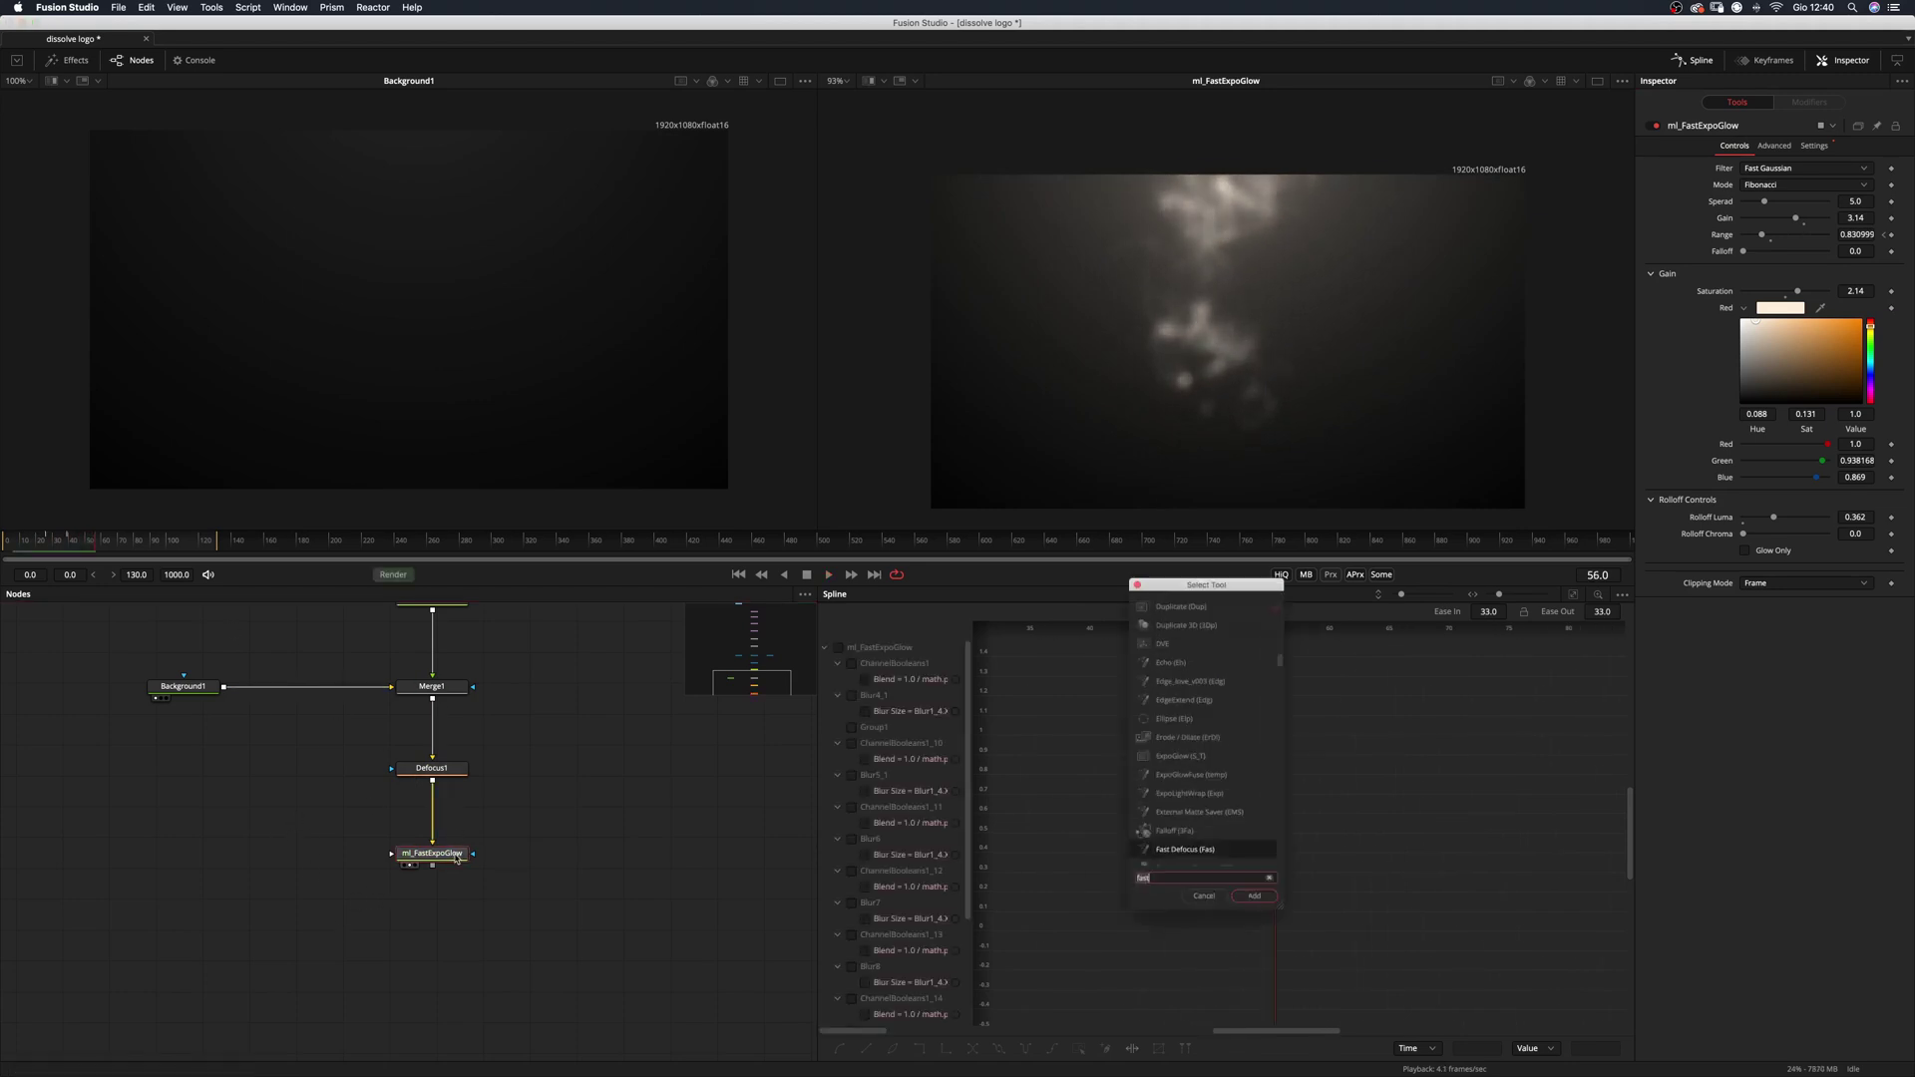
type("fastfastc")
key("Return")
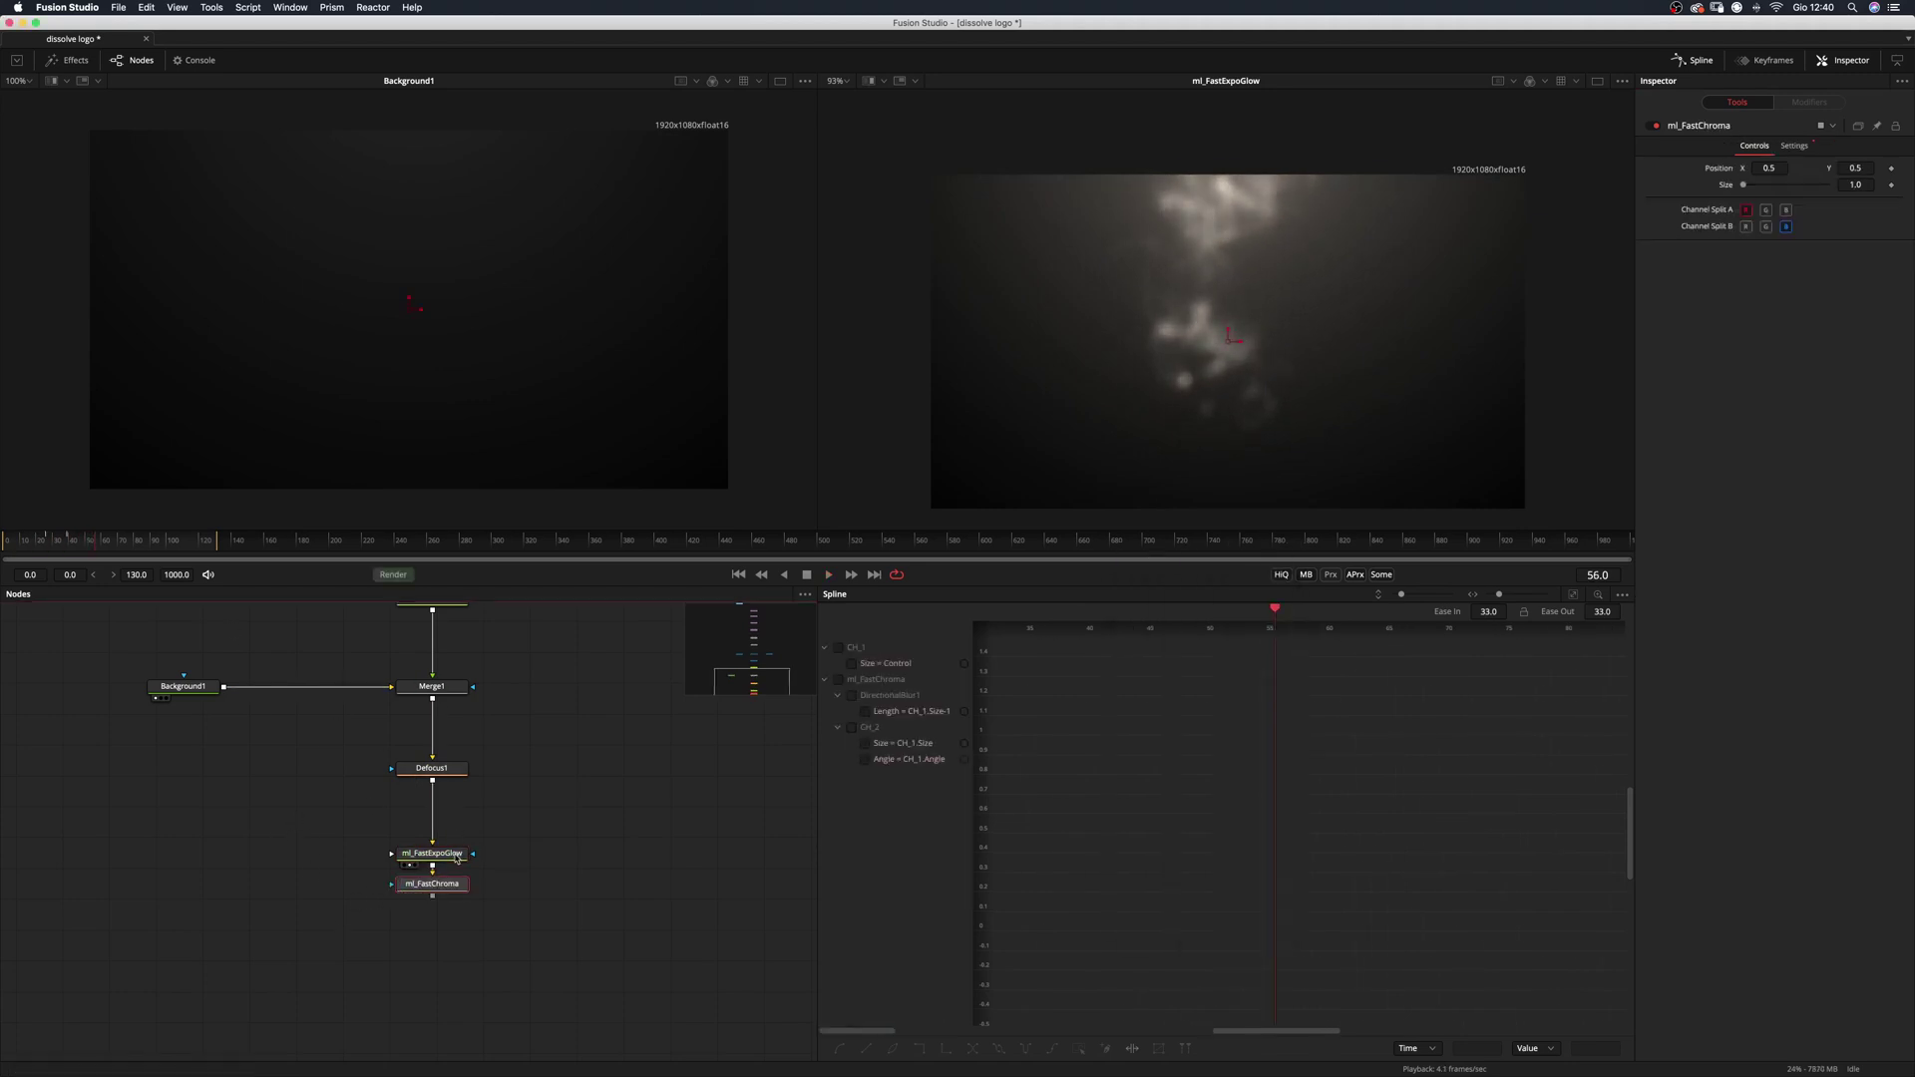
left_click_drag(438, 884, 439, 936)
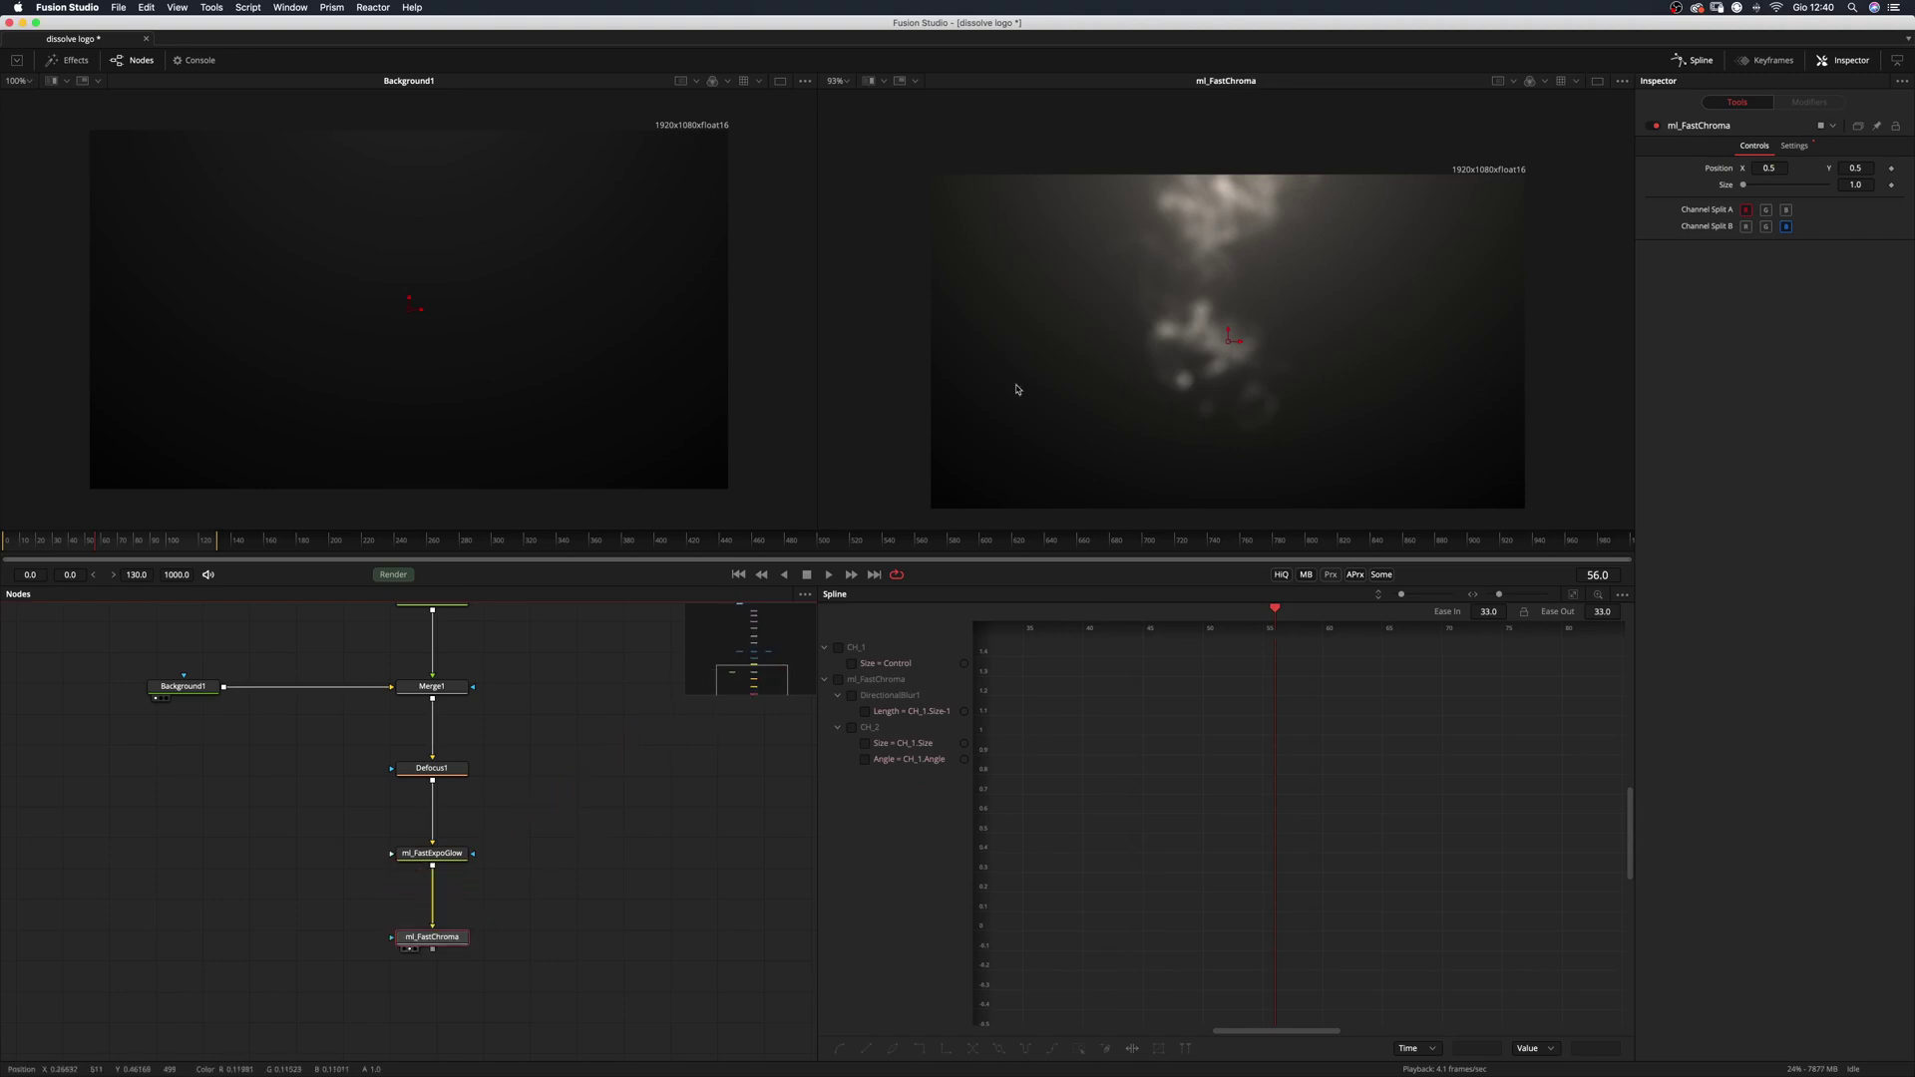
Keyframe ml_FastChroma's Size at 1.0 on frame 30 and 1.02756 on frame 44 with smooth easing, and play back the animation.
left_click_drag(92, 540, 57, 540)
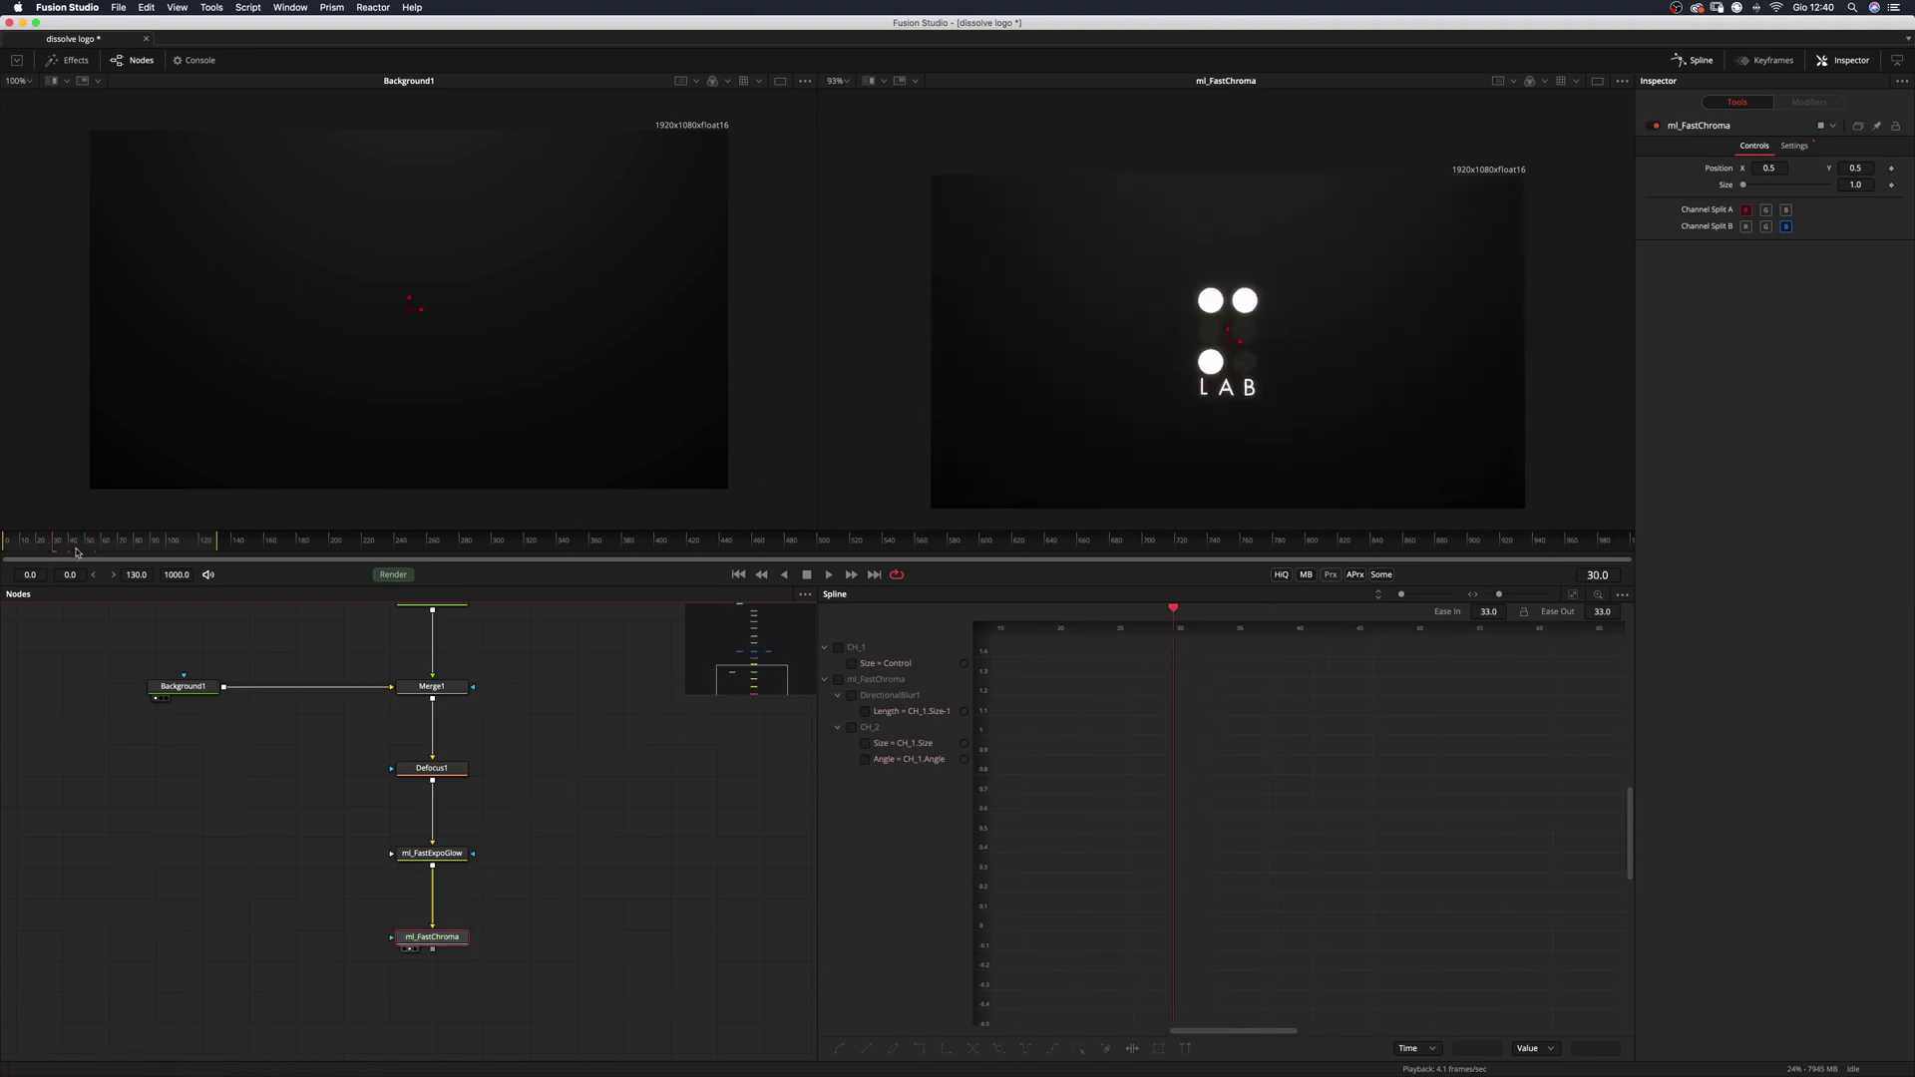
left_click(1891, 184)
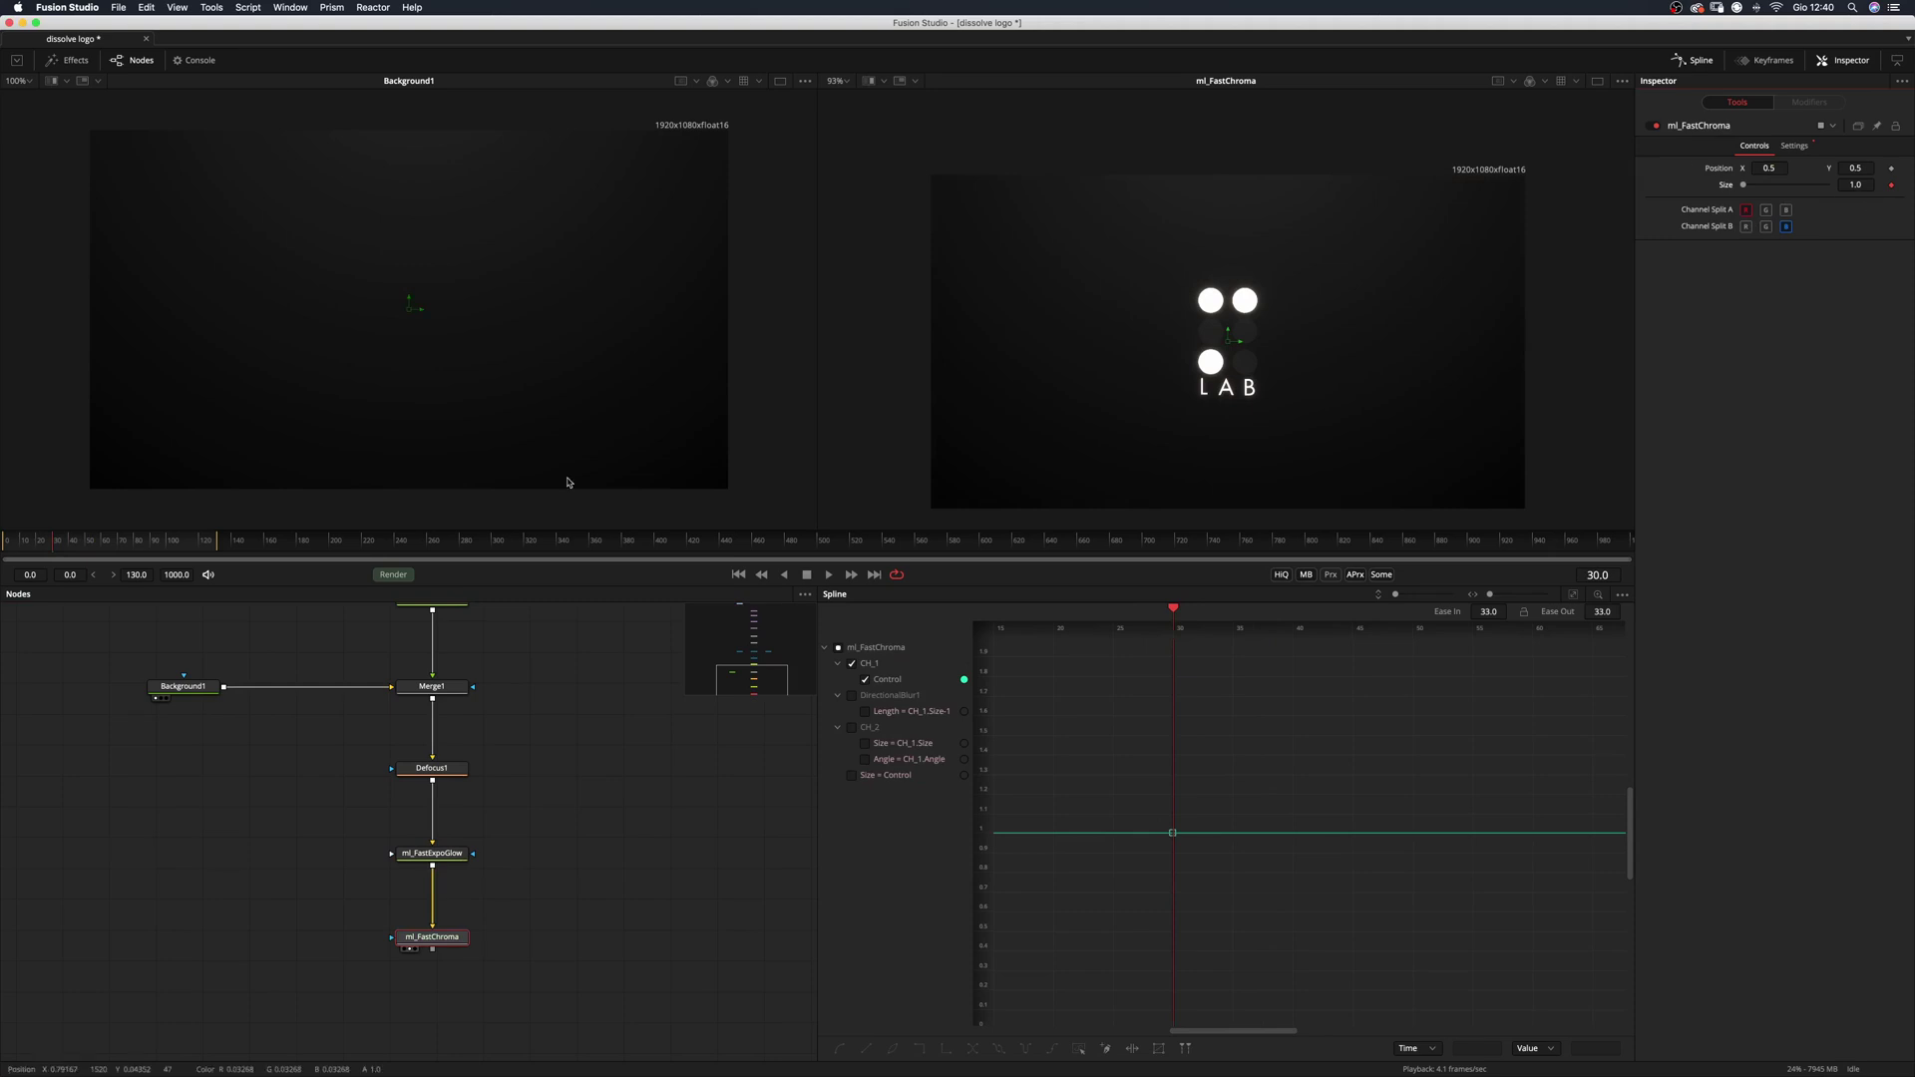
left_click_drag(59, 548, 77, 548)
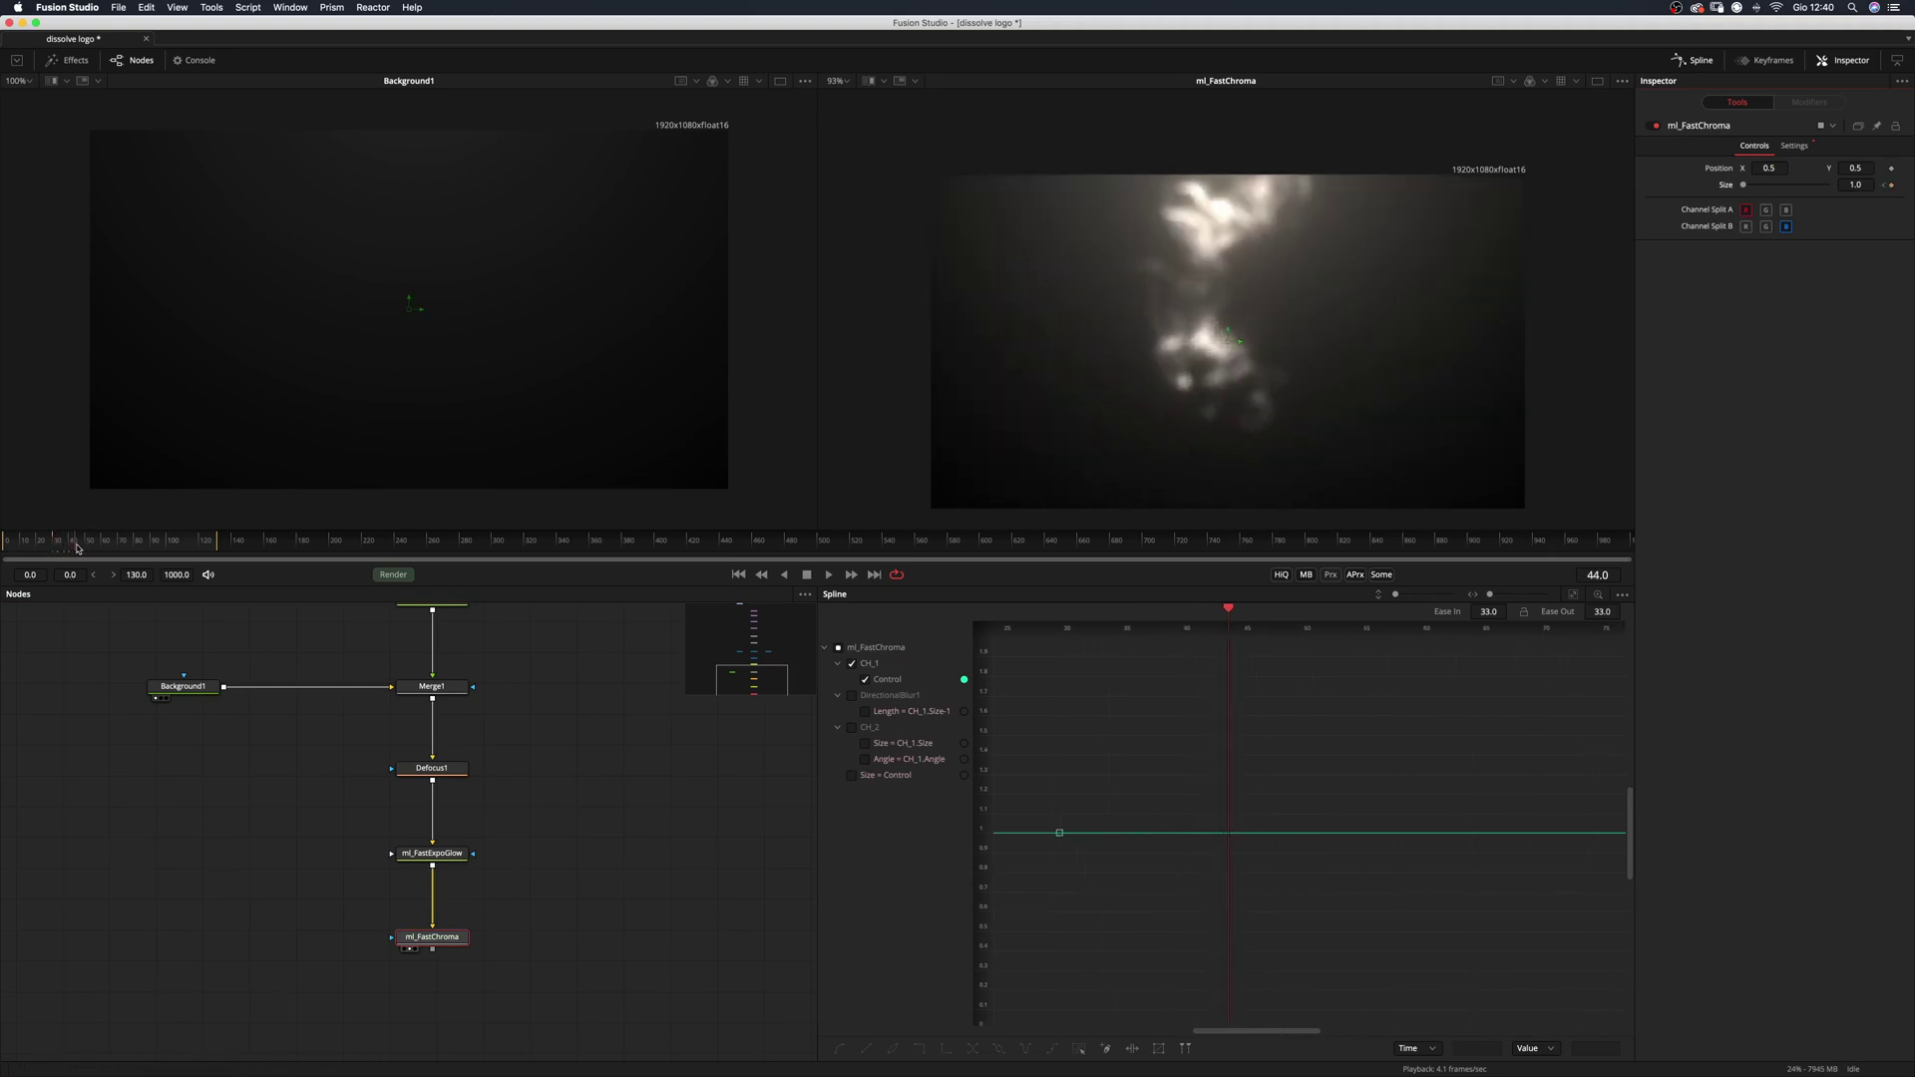
left_click_drag(1757, 188, 1798, 190)
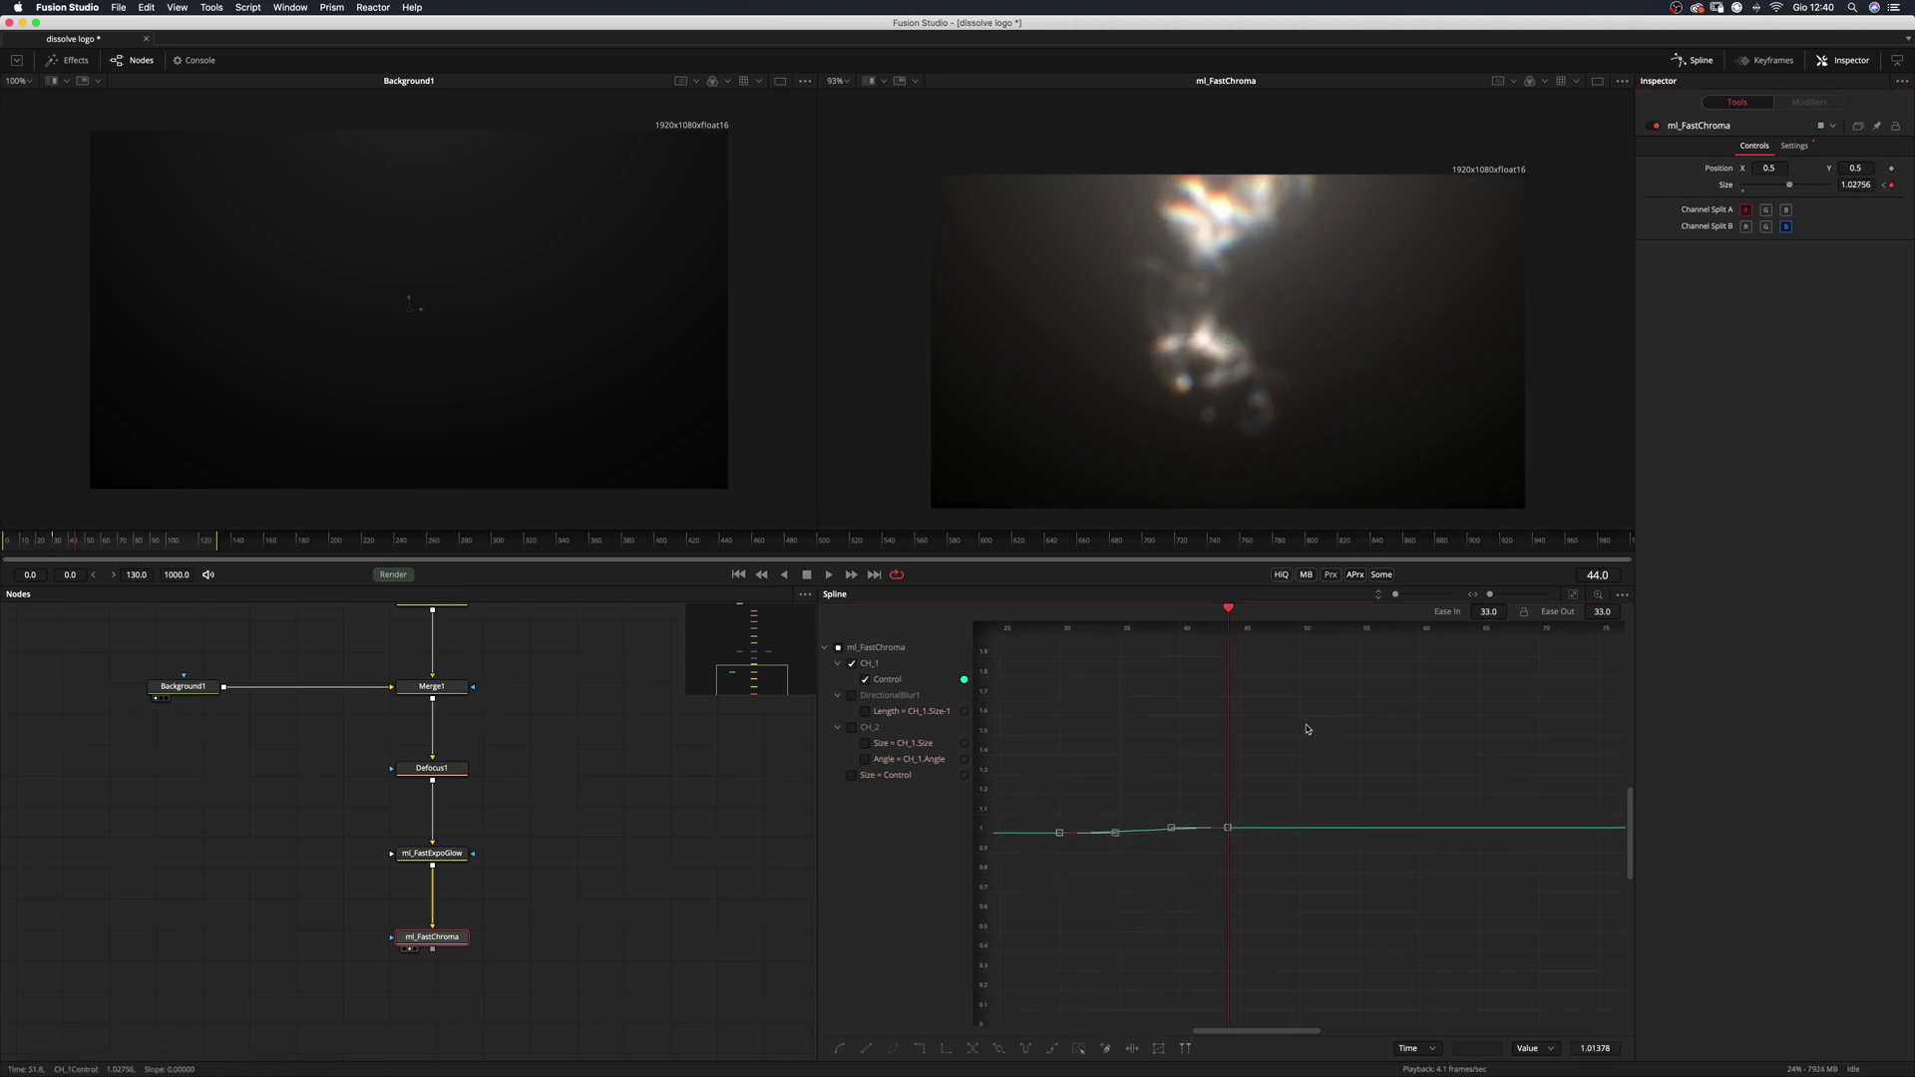
left_click(738, 574)
key("space")
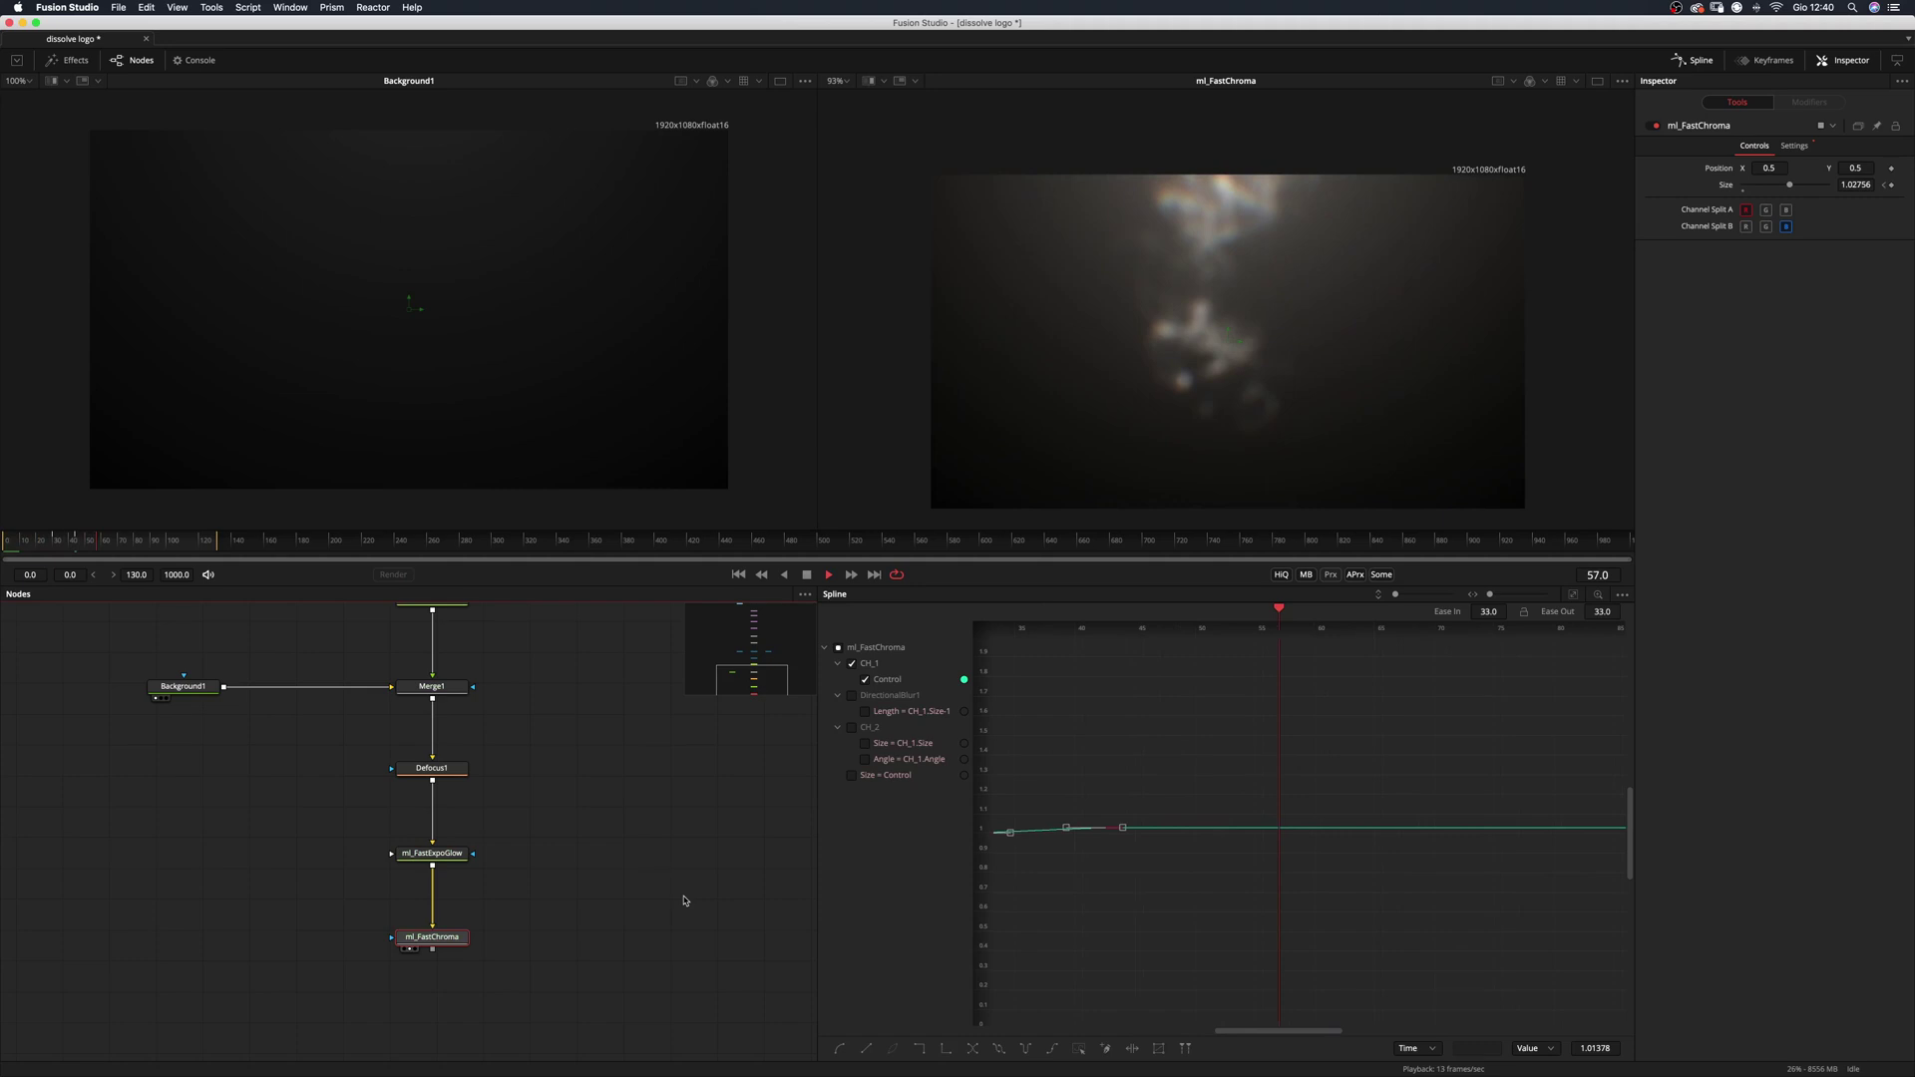
Check the dissolve around frame 33 and offset both ml_FastChroma Size keyframes in time by -10 frames, followed by 5 frames.
left_click(65, 548)
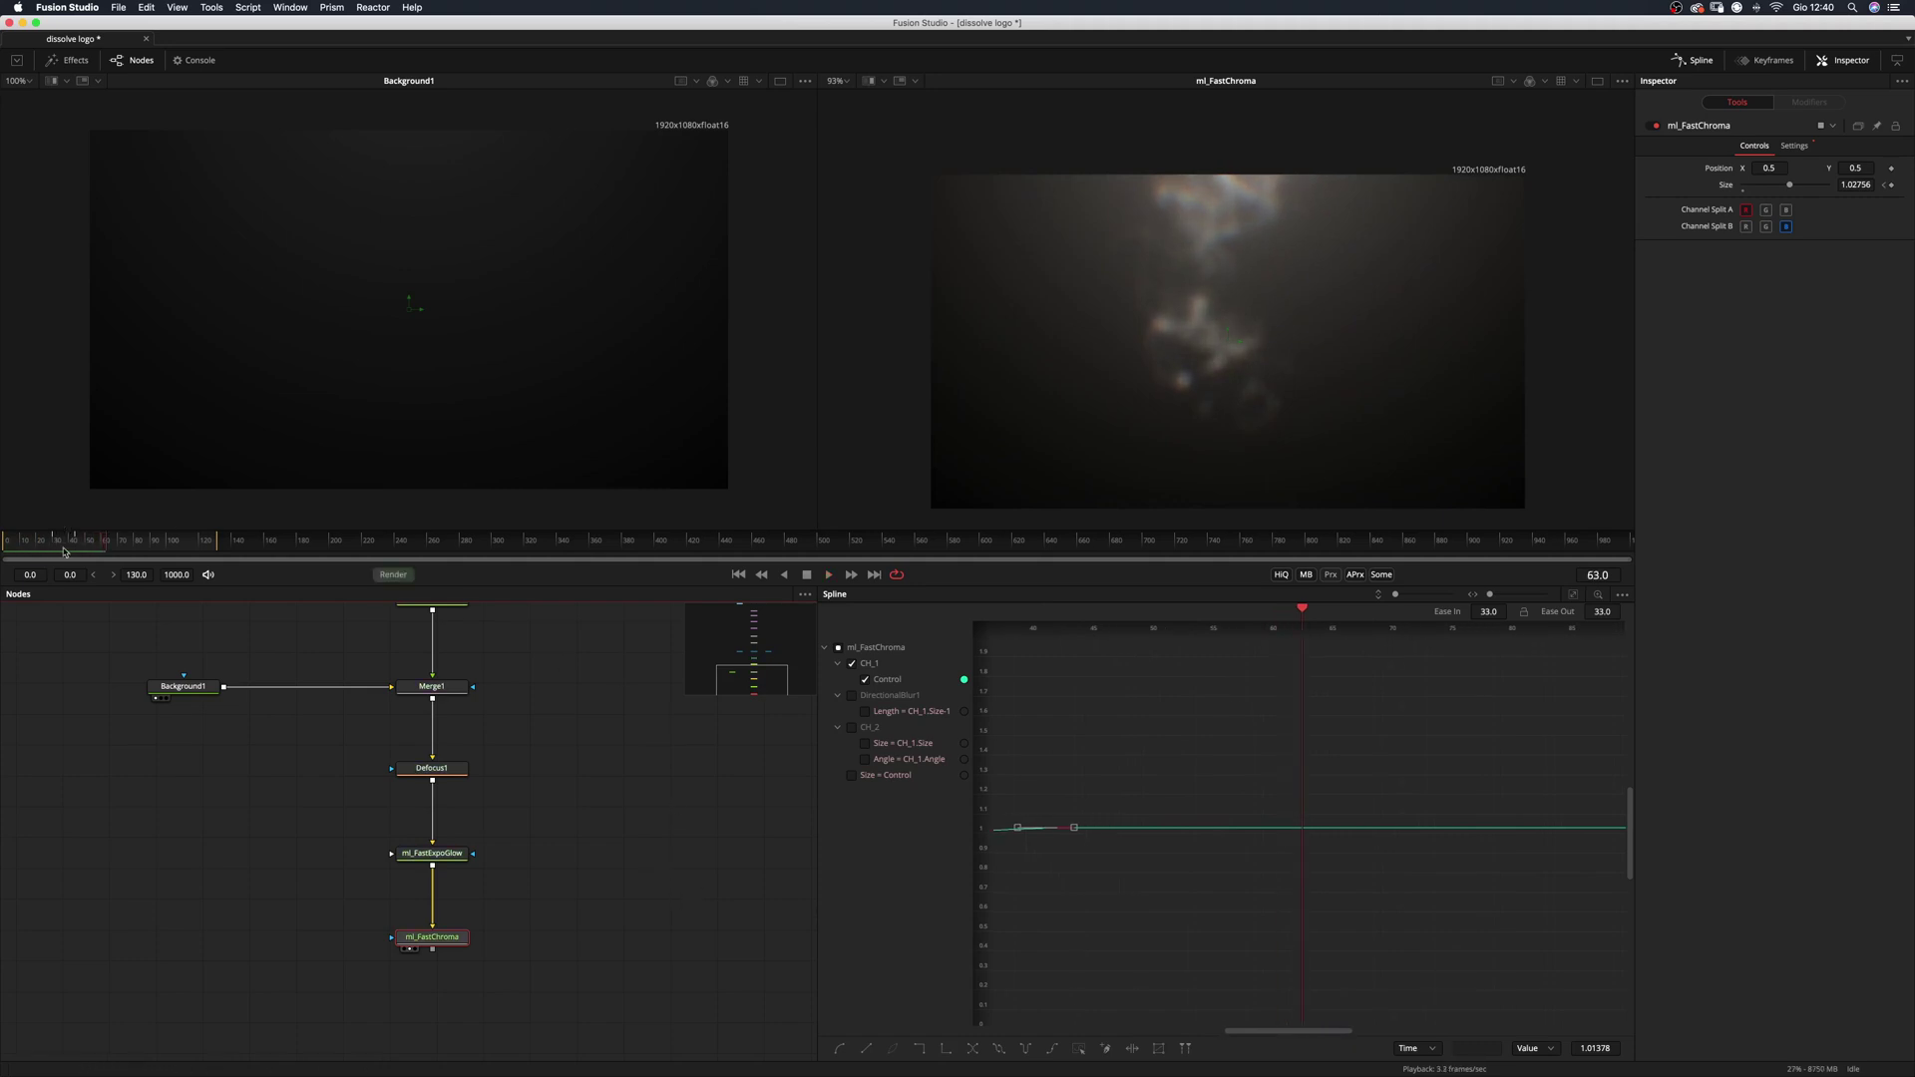
left_click_drag(67, 548, 57, 548)
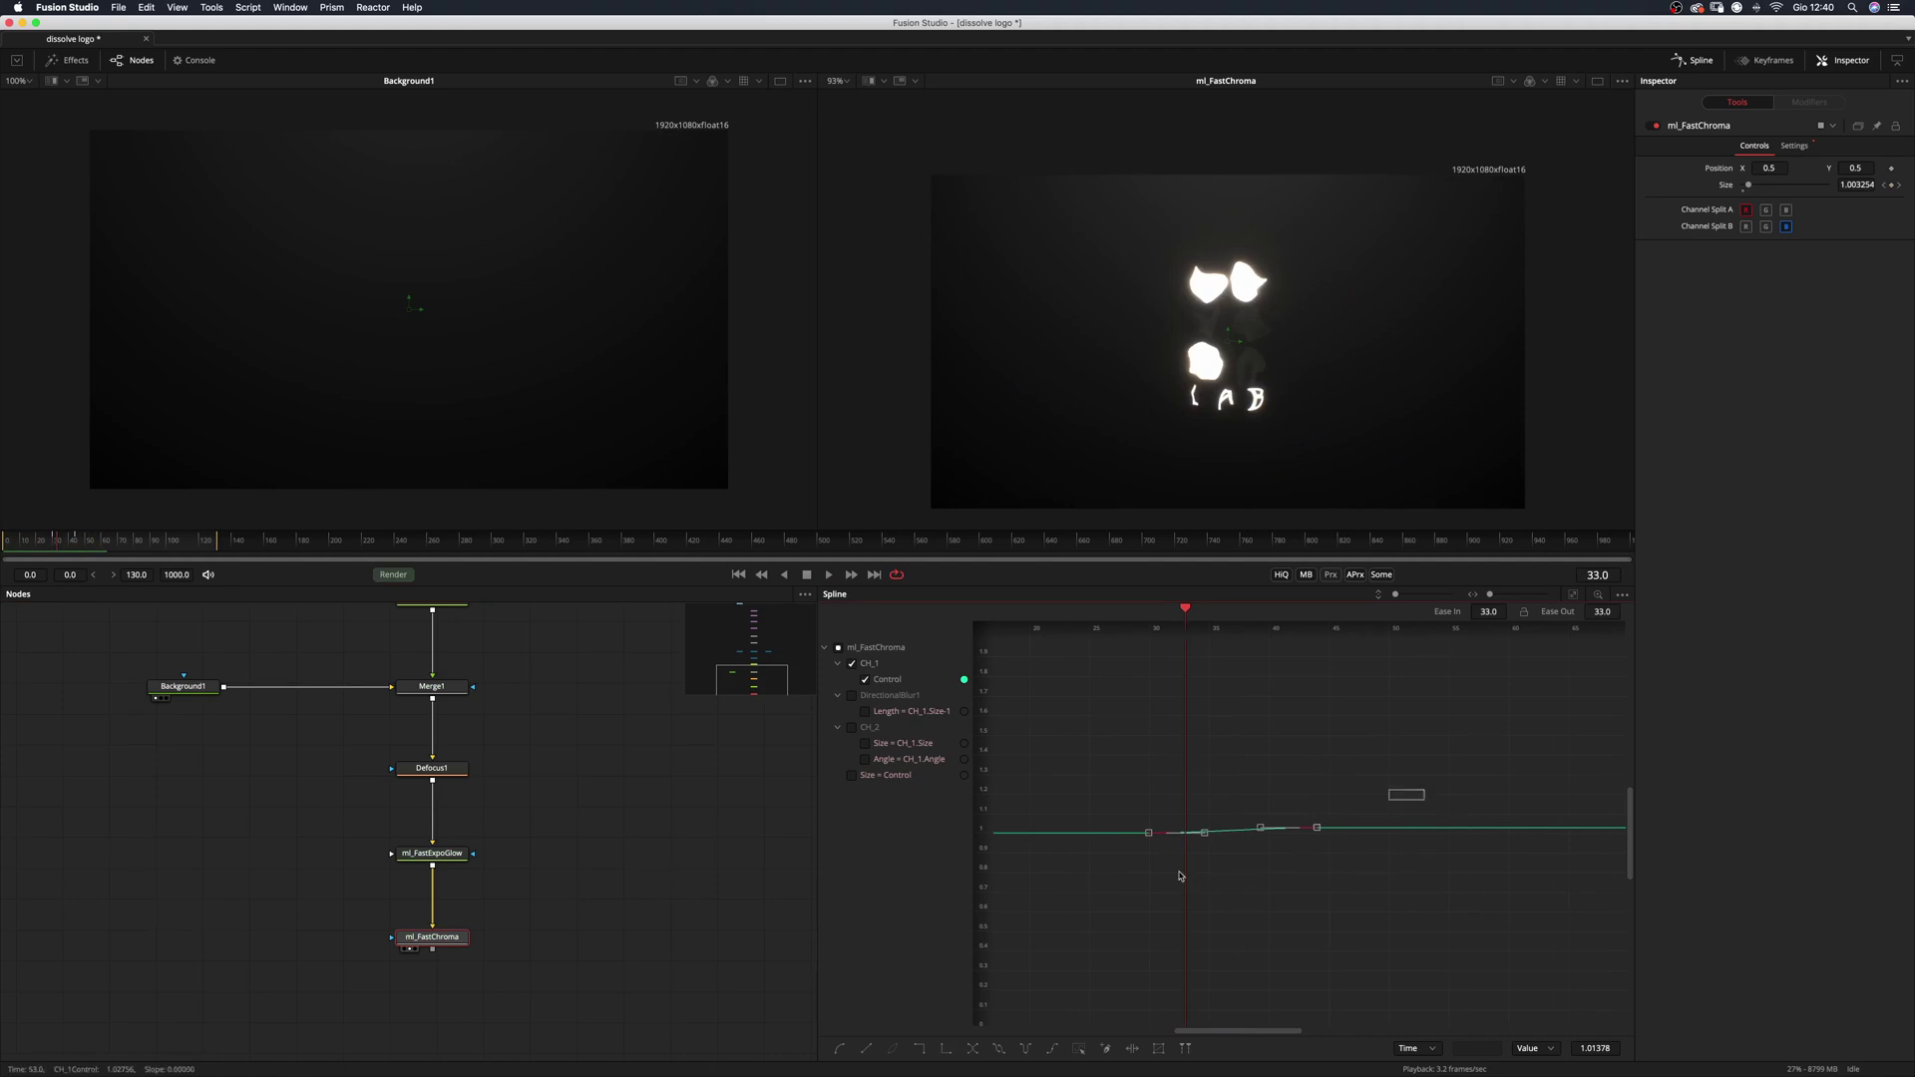
left_click(1431, 1049)
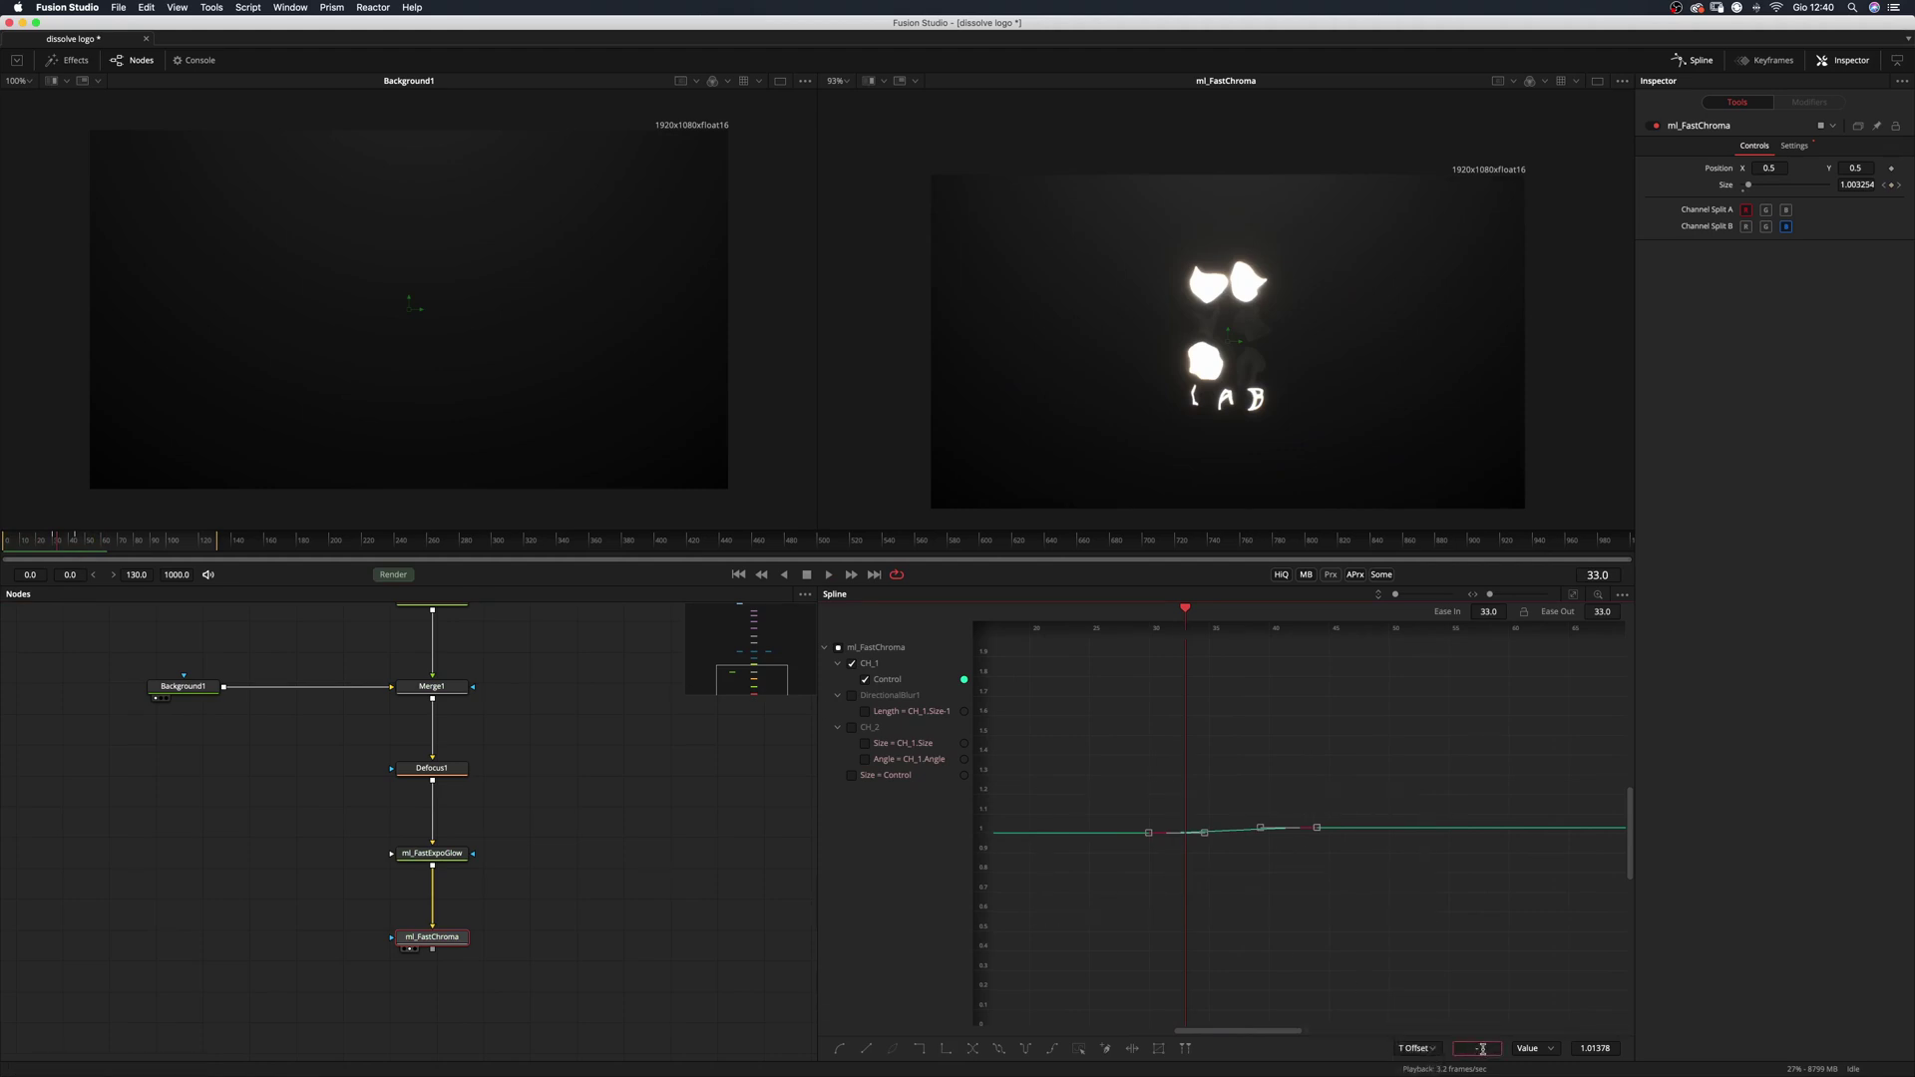
left_click(1482, 1049)
type("-10")
key("Return")
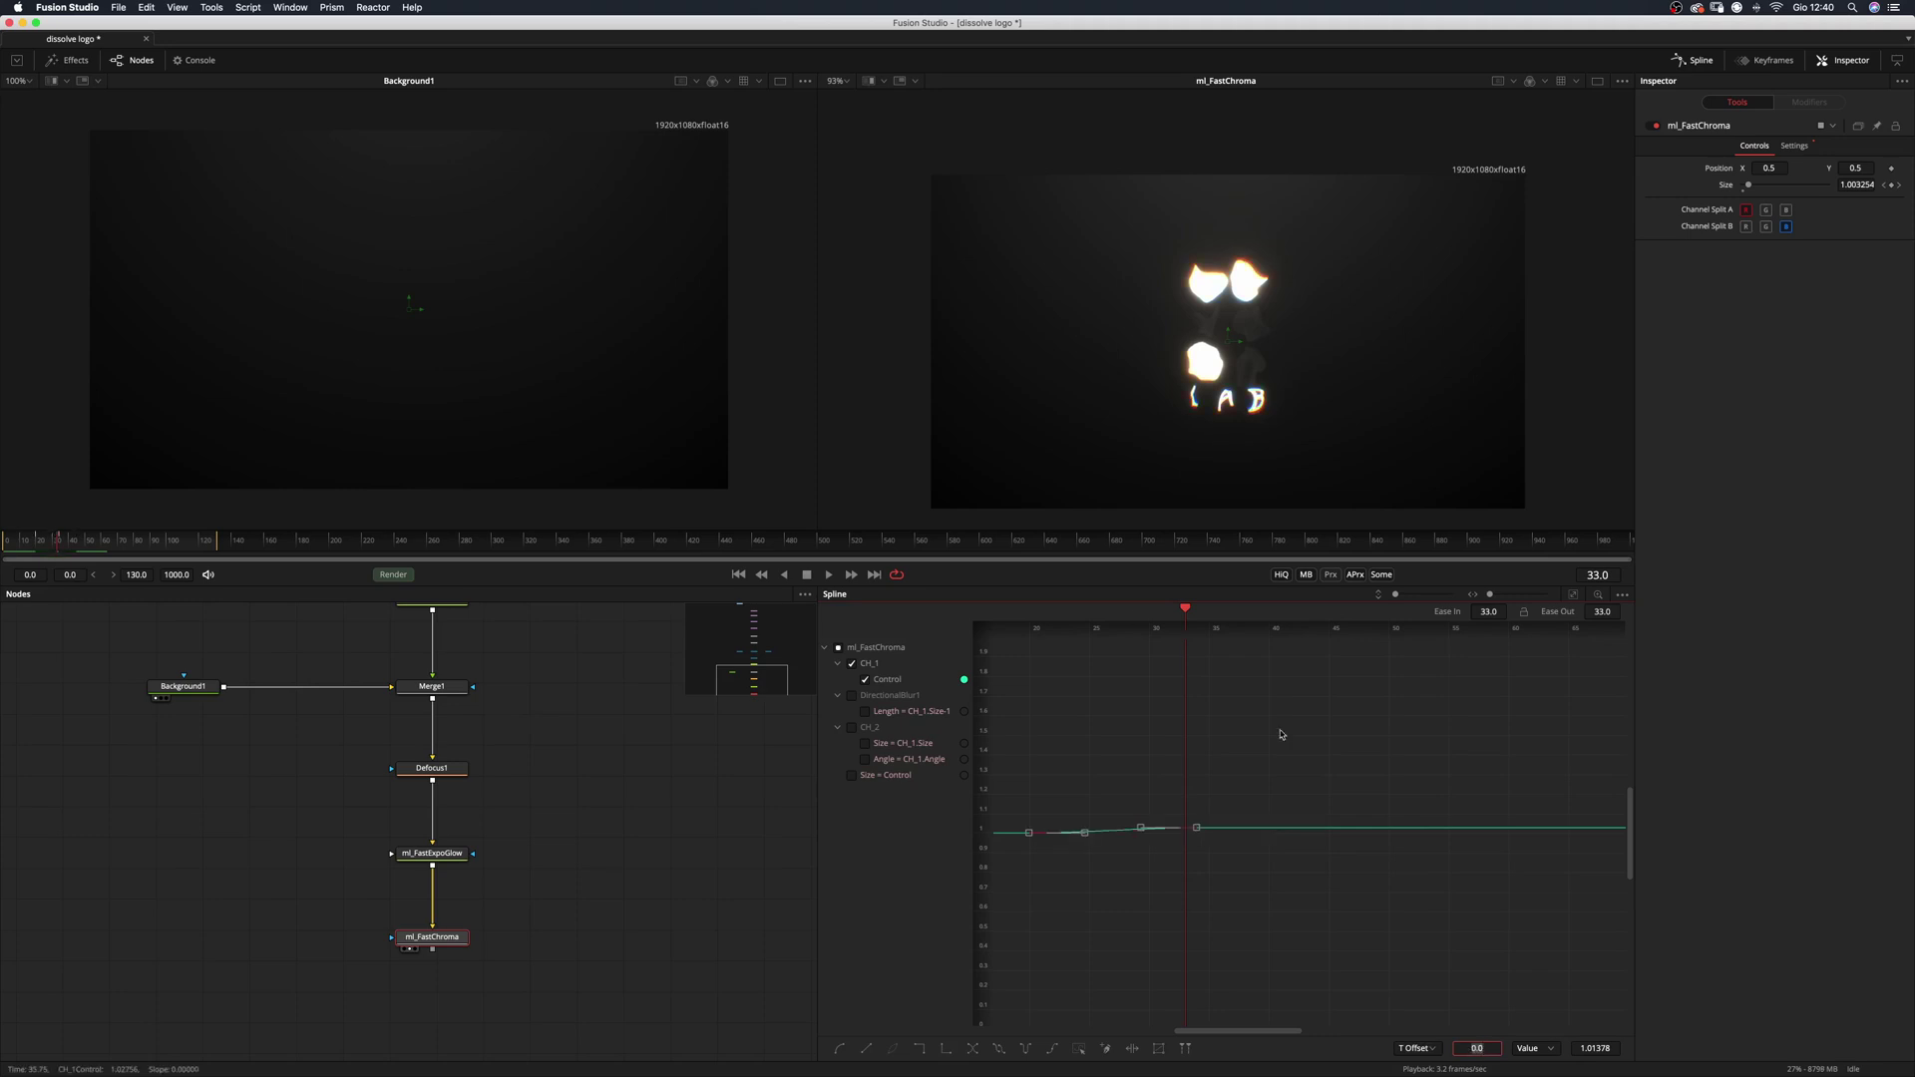
type("5")
key("Return")
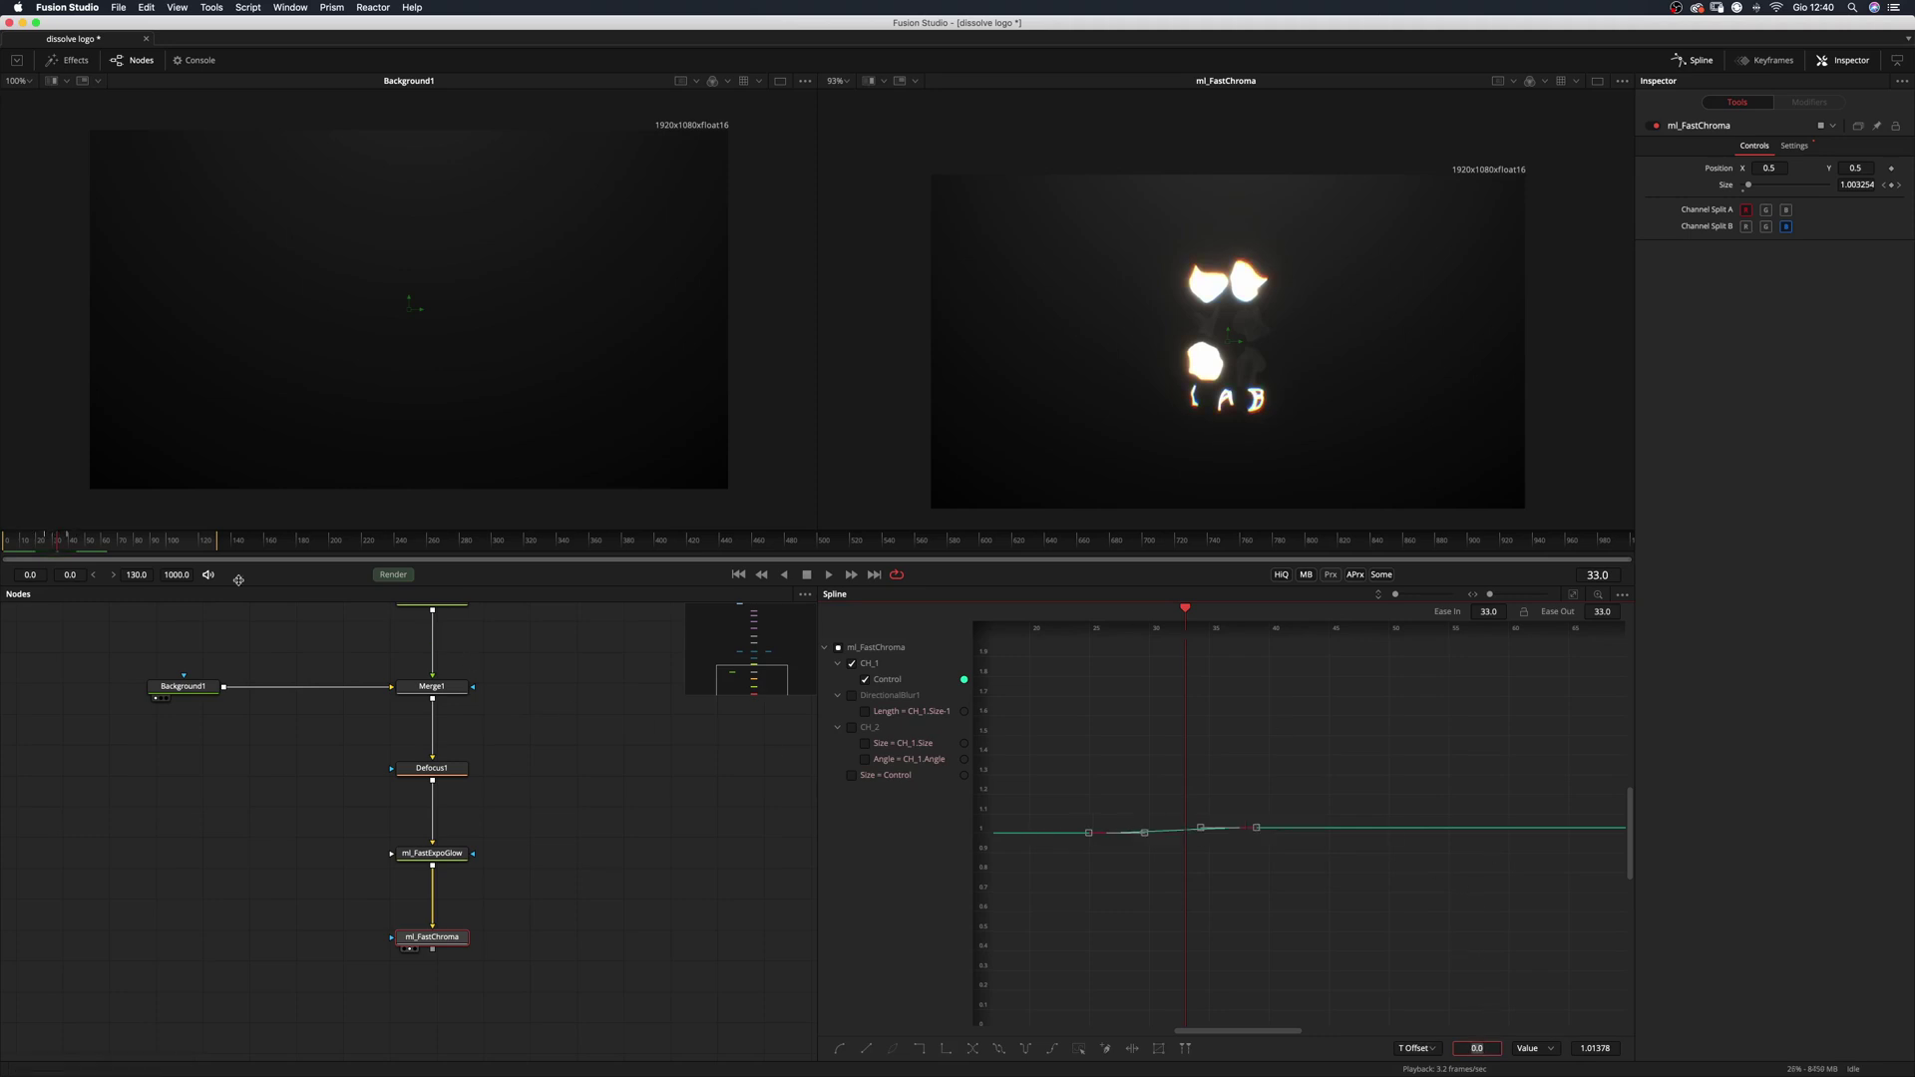
Play back the animation from the first frame to check the retimed chromatic aberration.
left_click_drag(55, 548, 4, 547)
left_click(138, 855)
key("space")
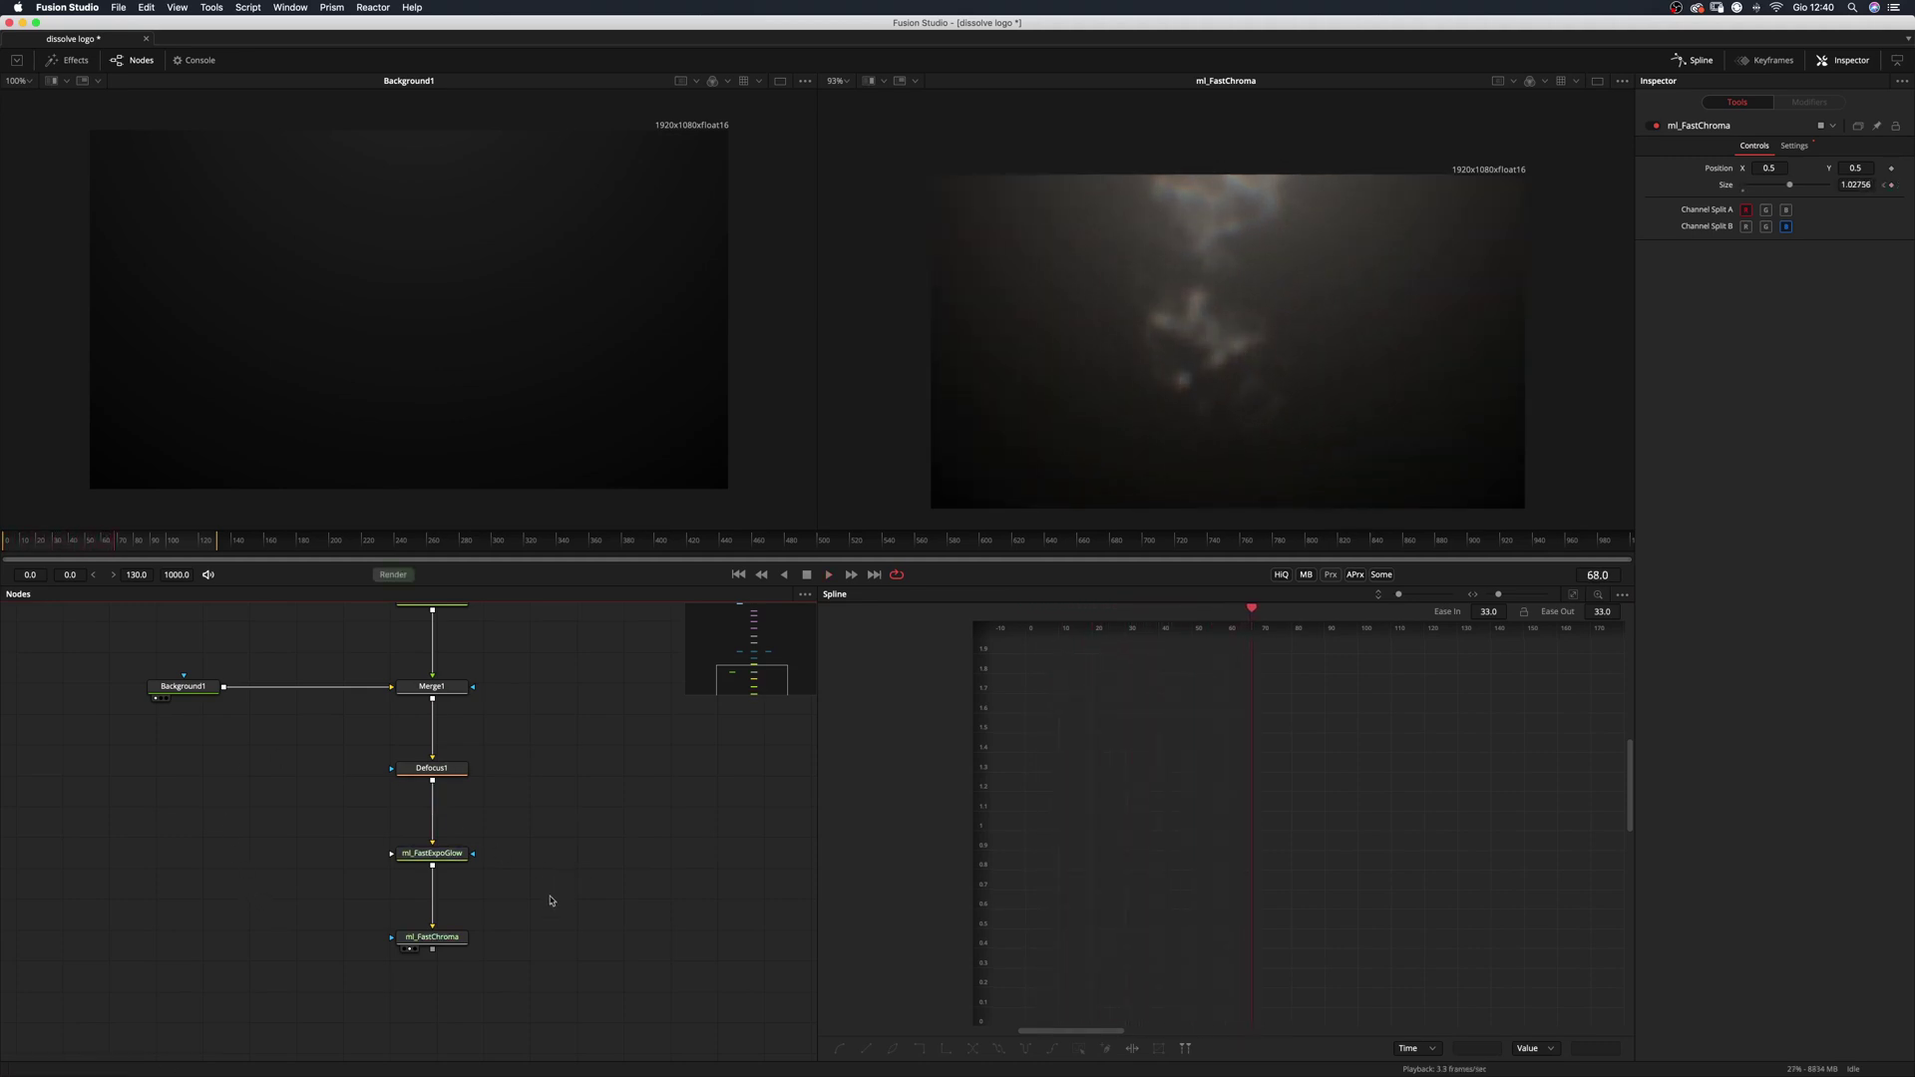
Add a Film Grain node after ml_FastChroma, place it below, and show it in the second viewer.
scroll(549, 901, "down", 2)
left_click(460, 868)
key("shift+space")
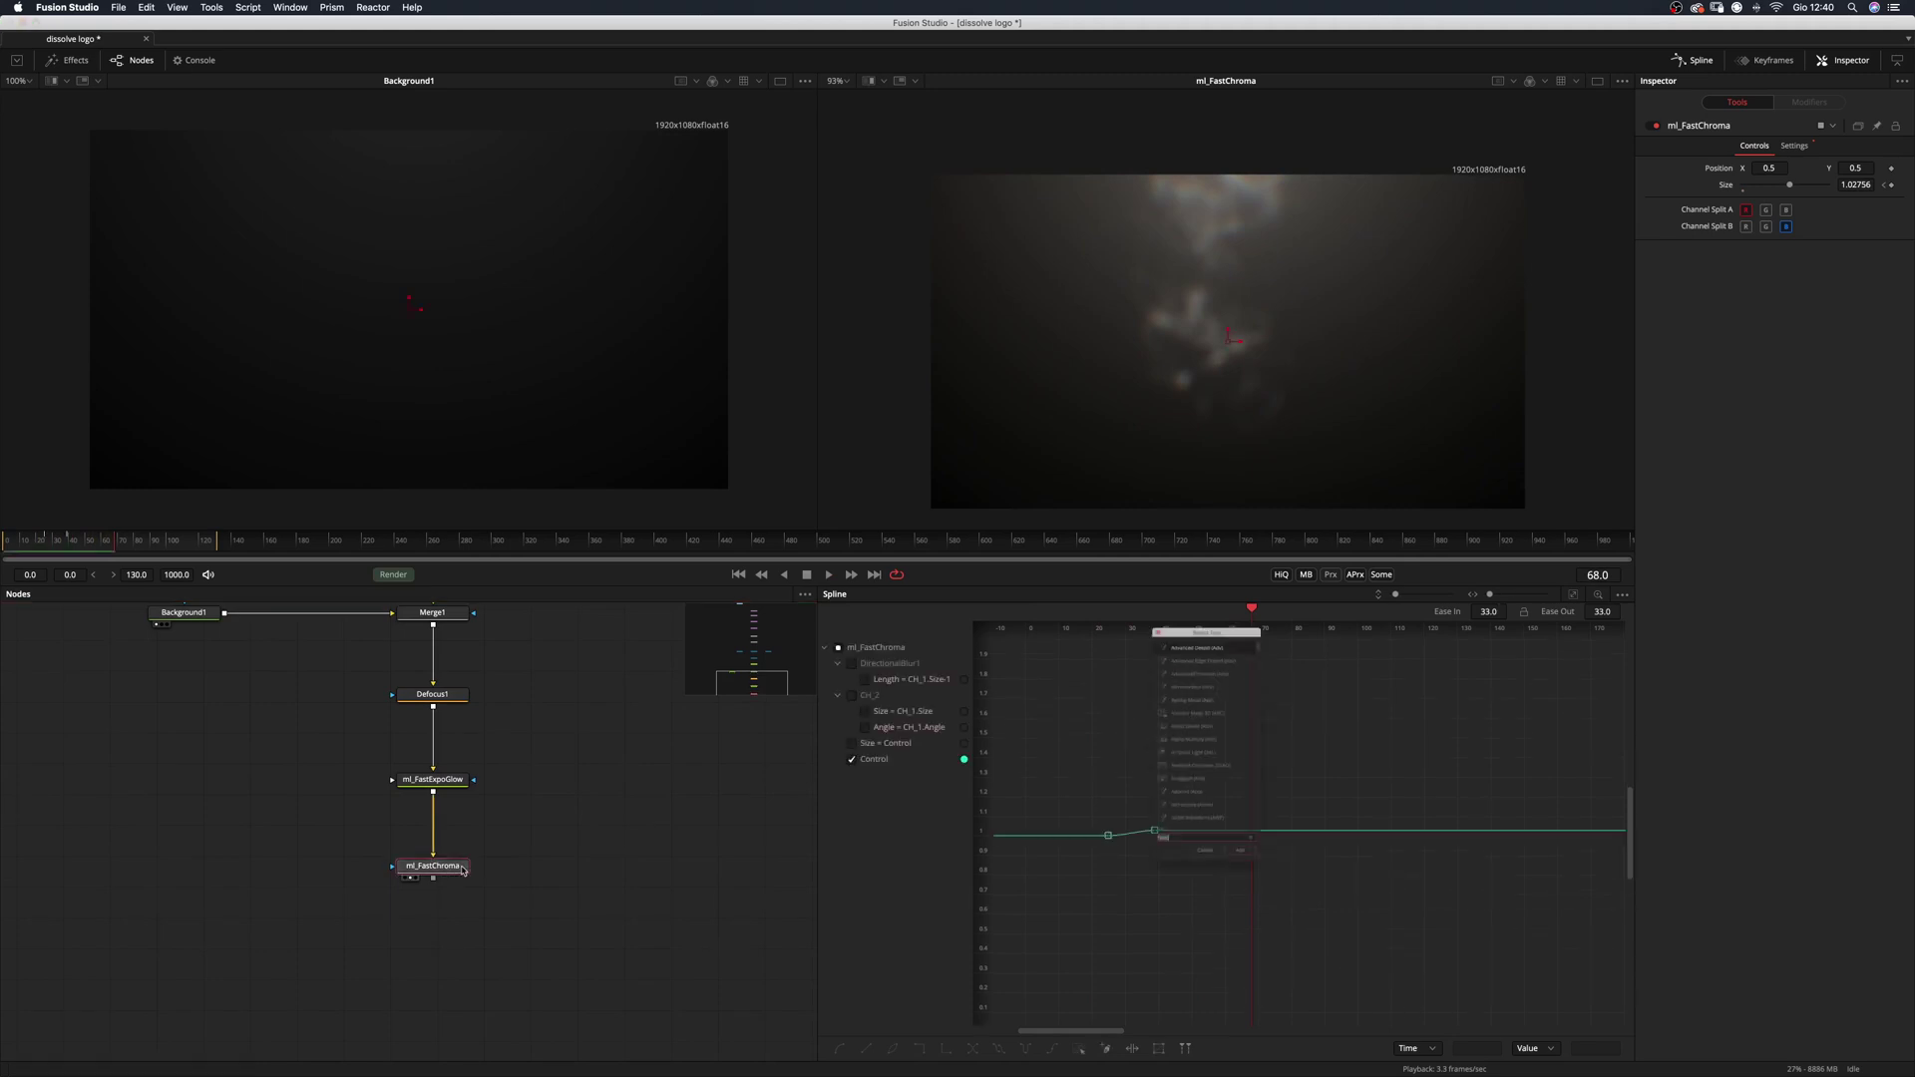
type("film")
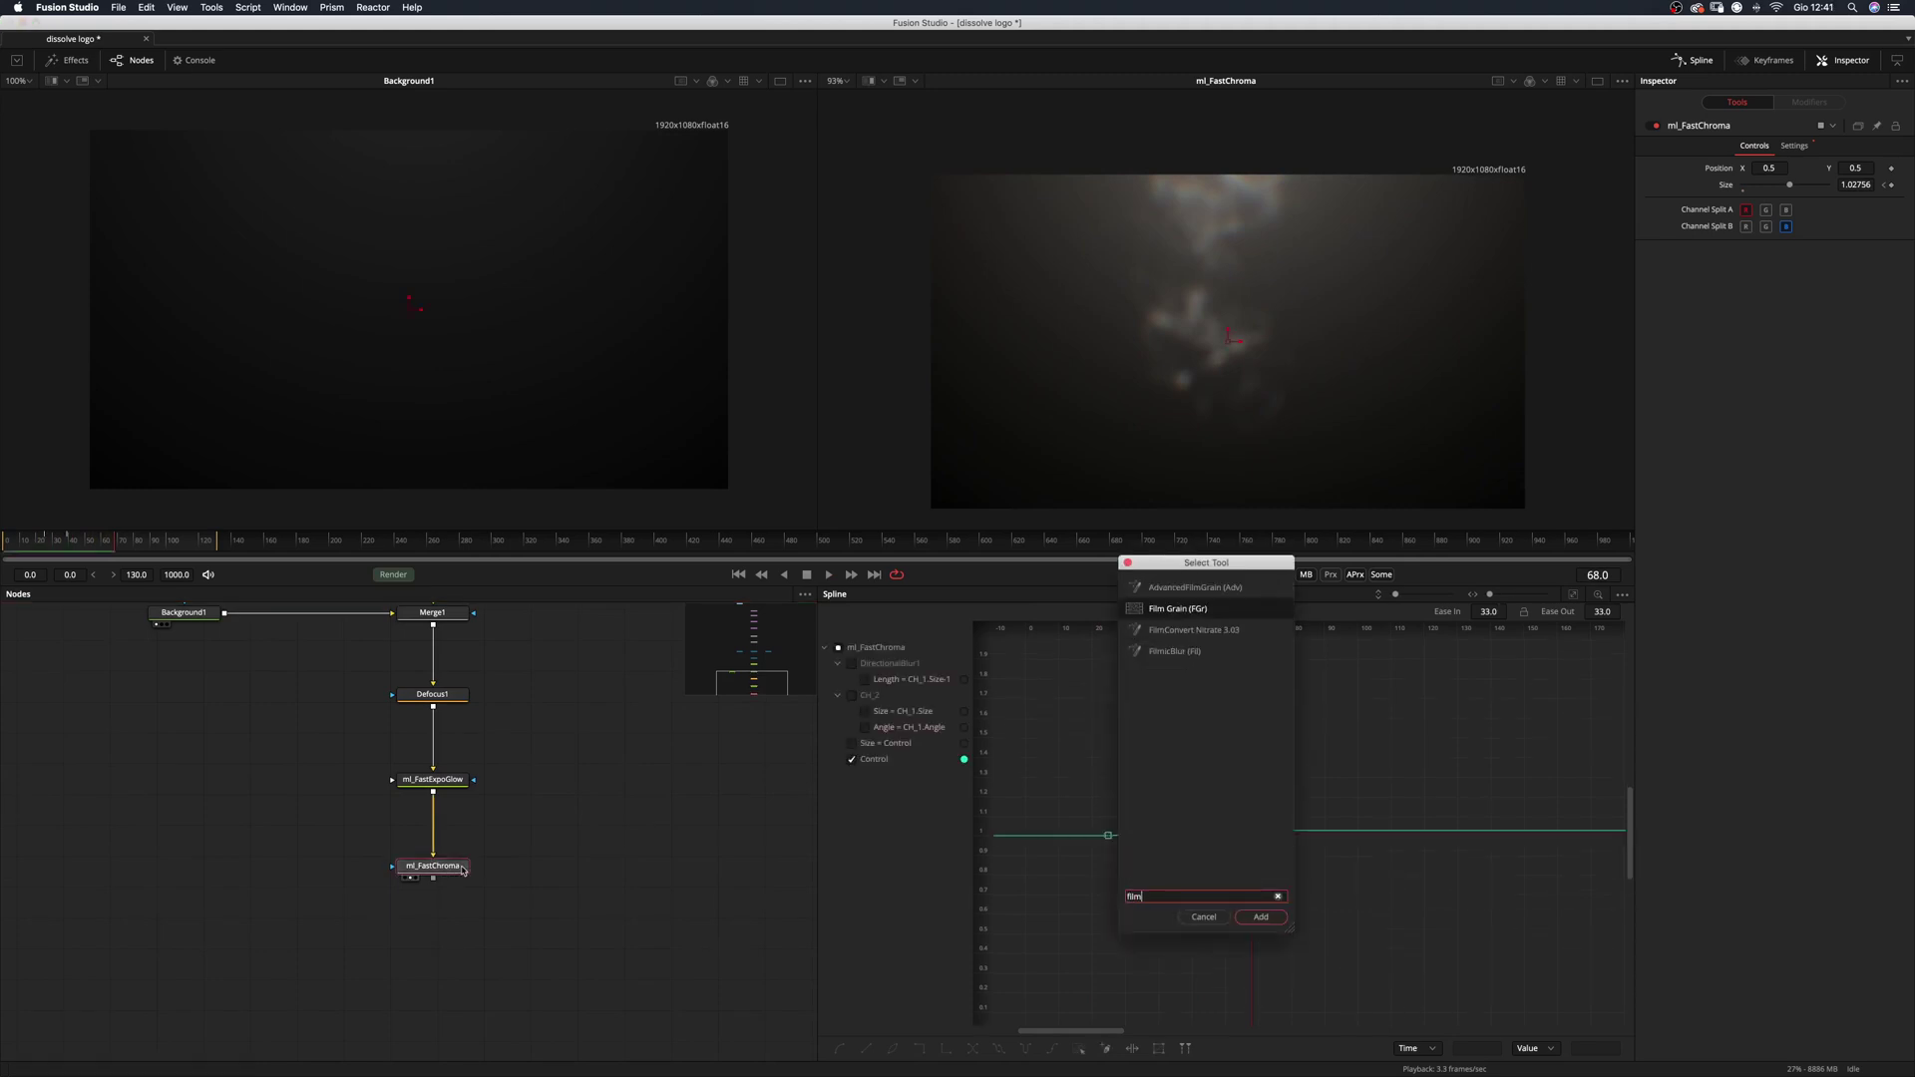
key("Return")
left_click_drag(438, 897, 439, 949)
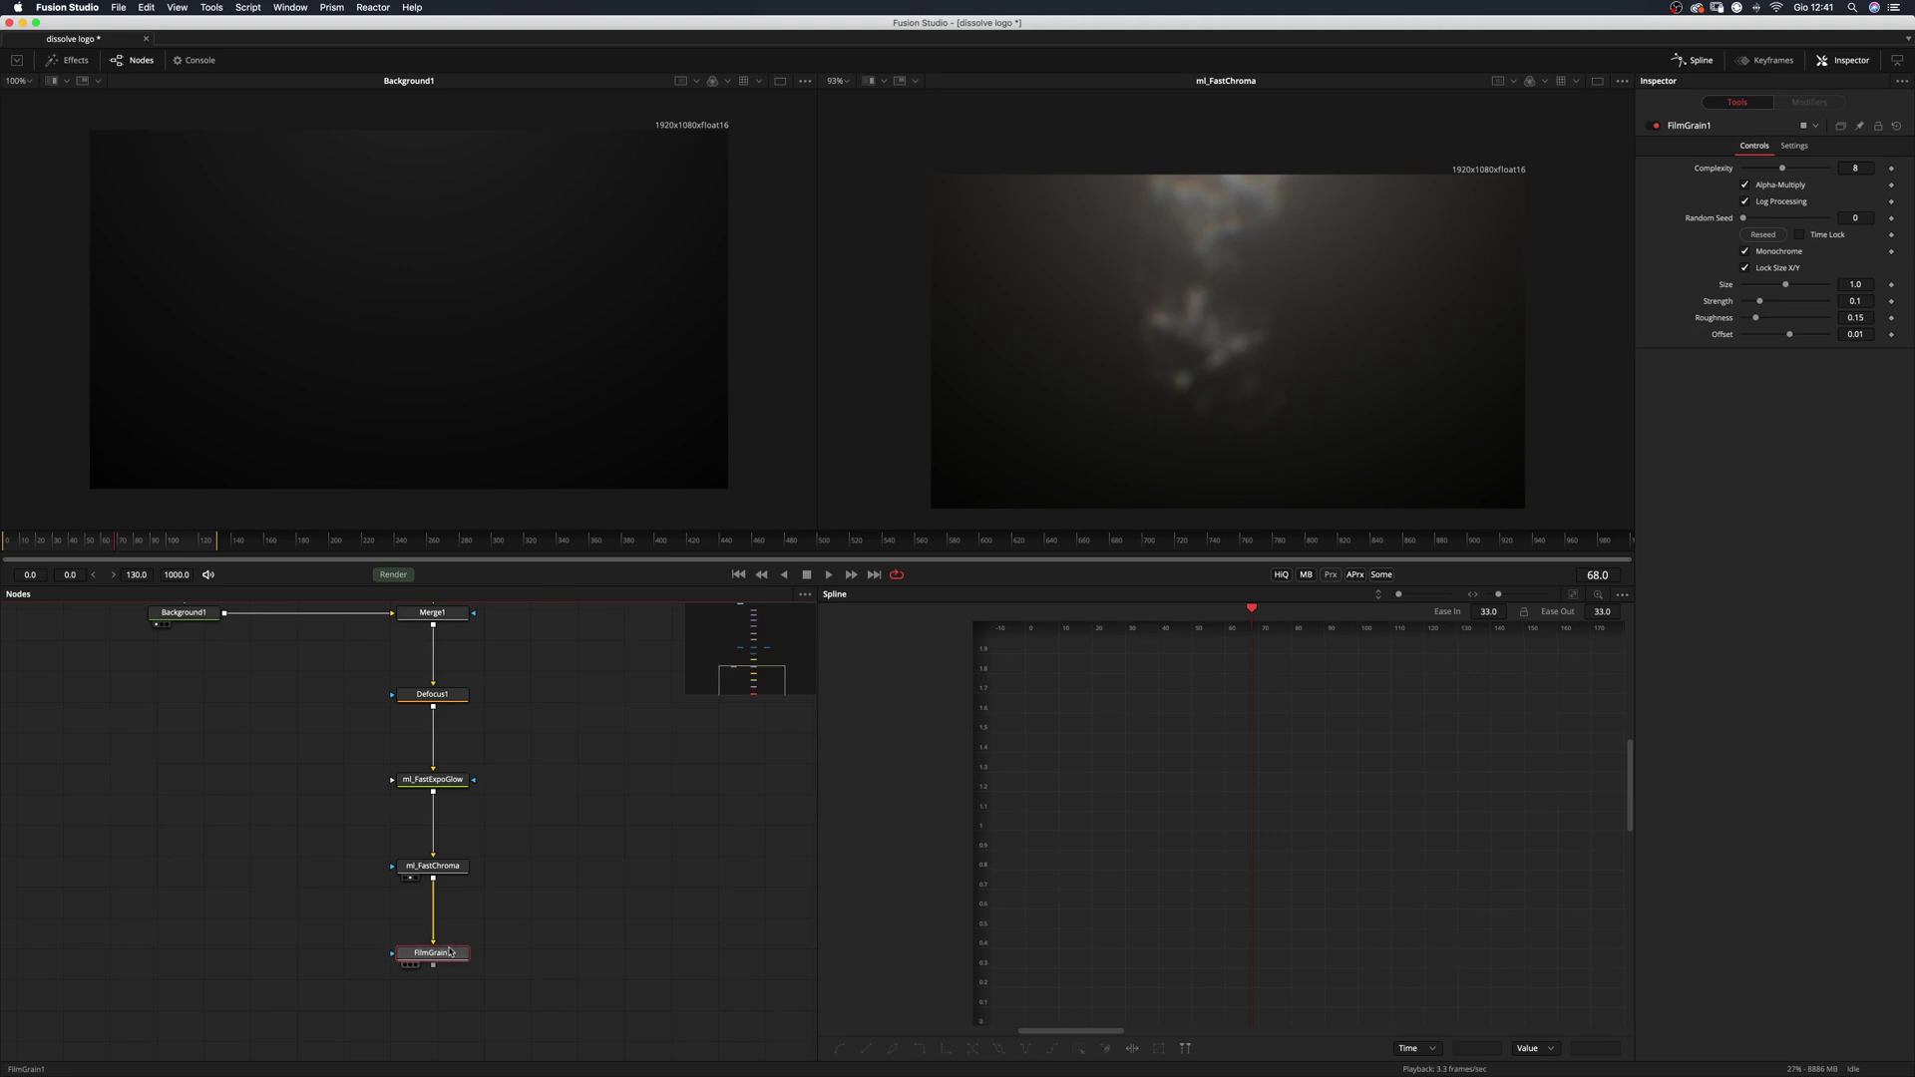
key("2")
Turn off Monochrome for the film grain and set its Master Strength to 0.0354.
scroll(1223, 344, "up", 5)
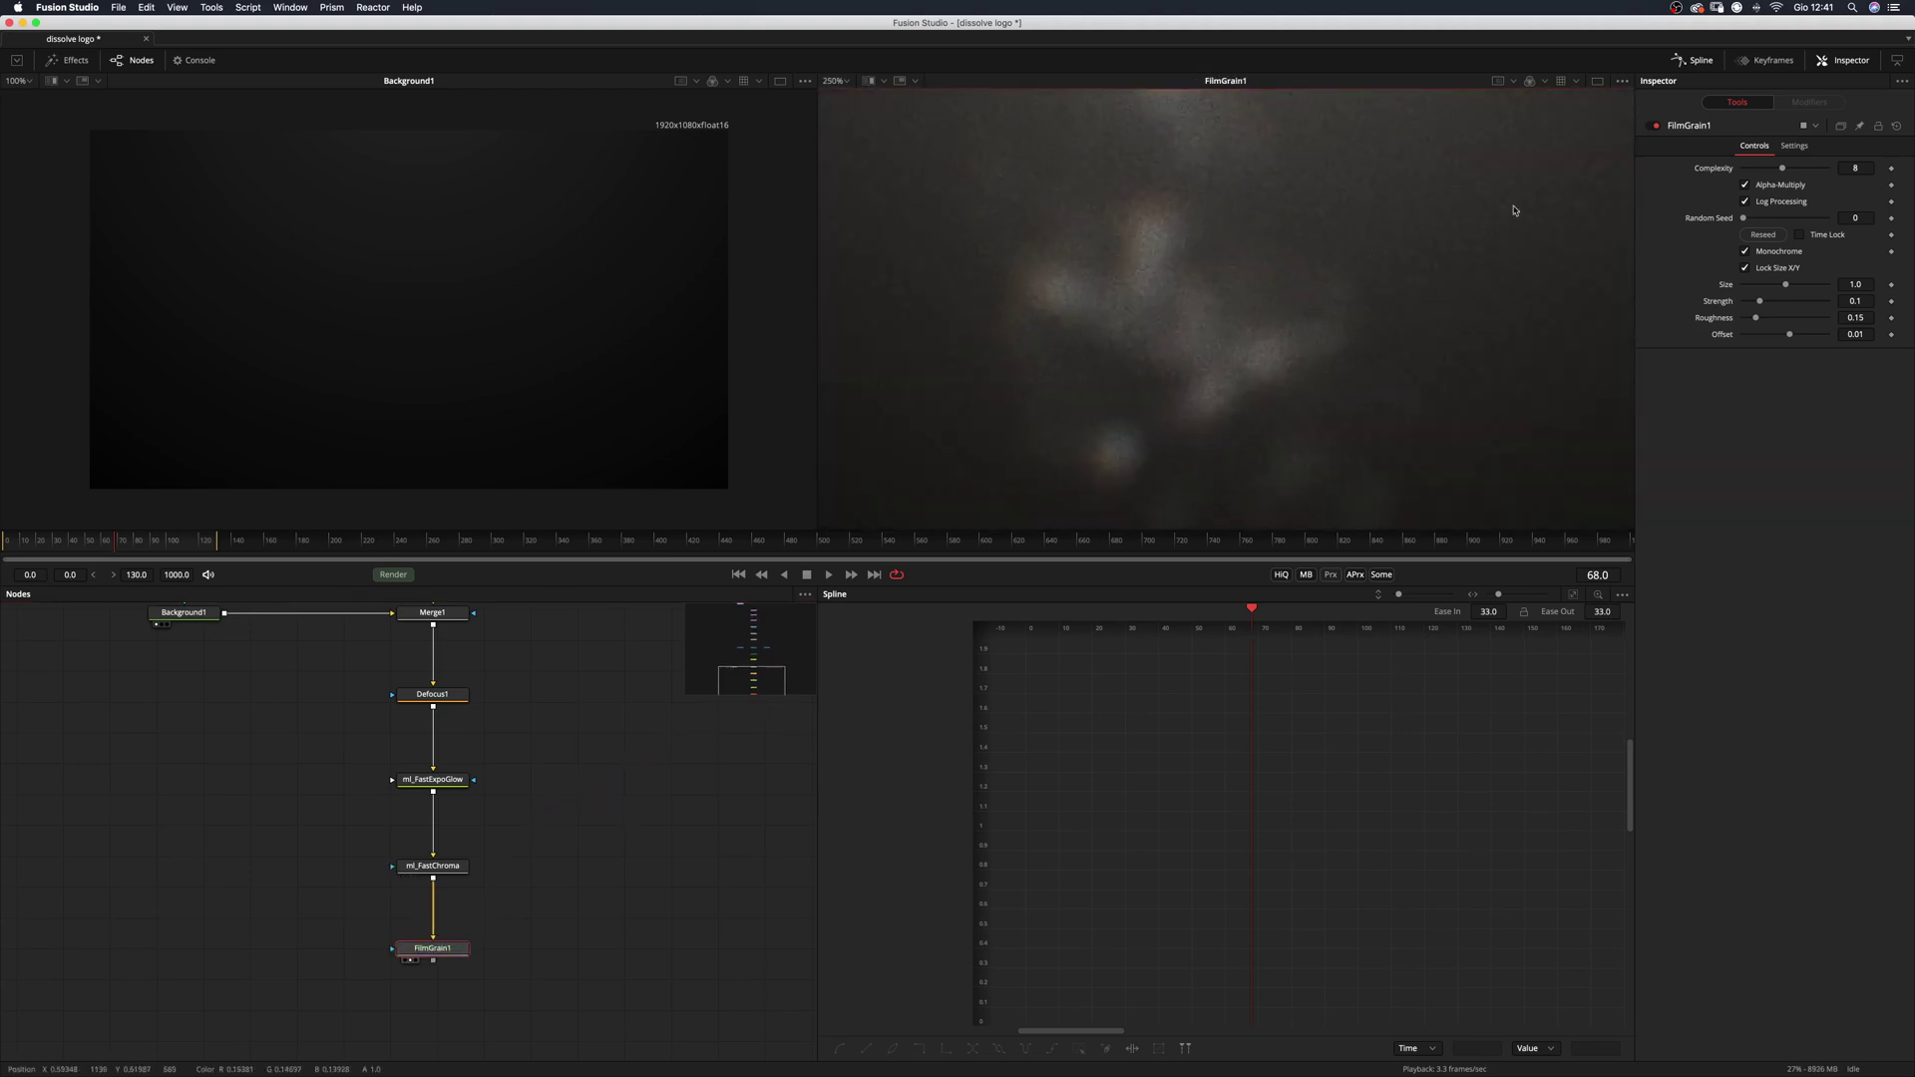
left_click(1745, 252)
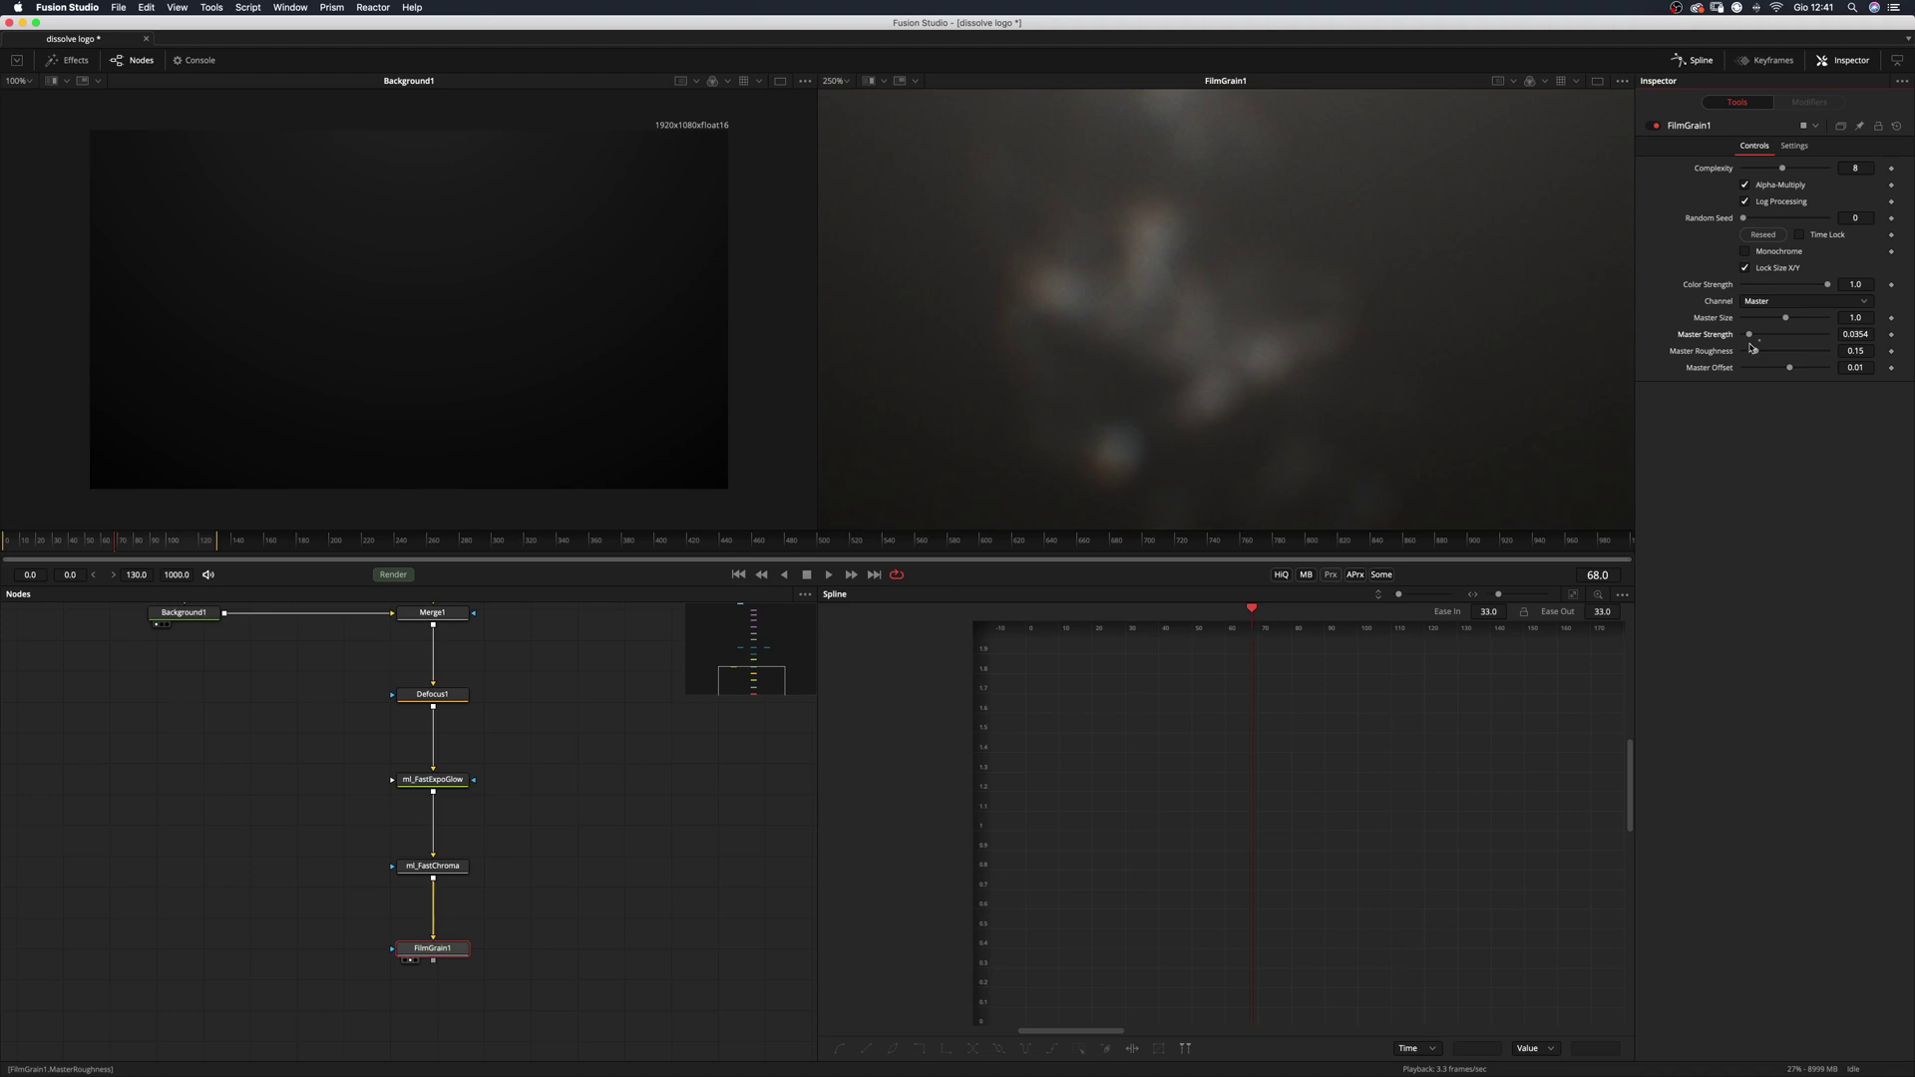
key("super+f")
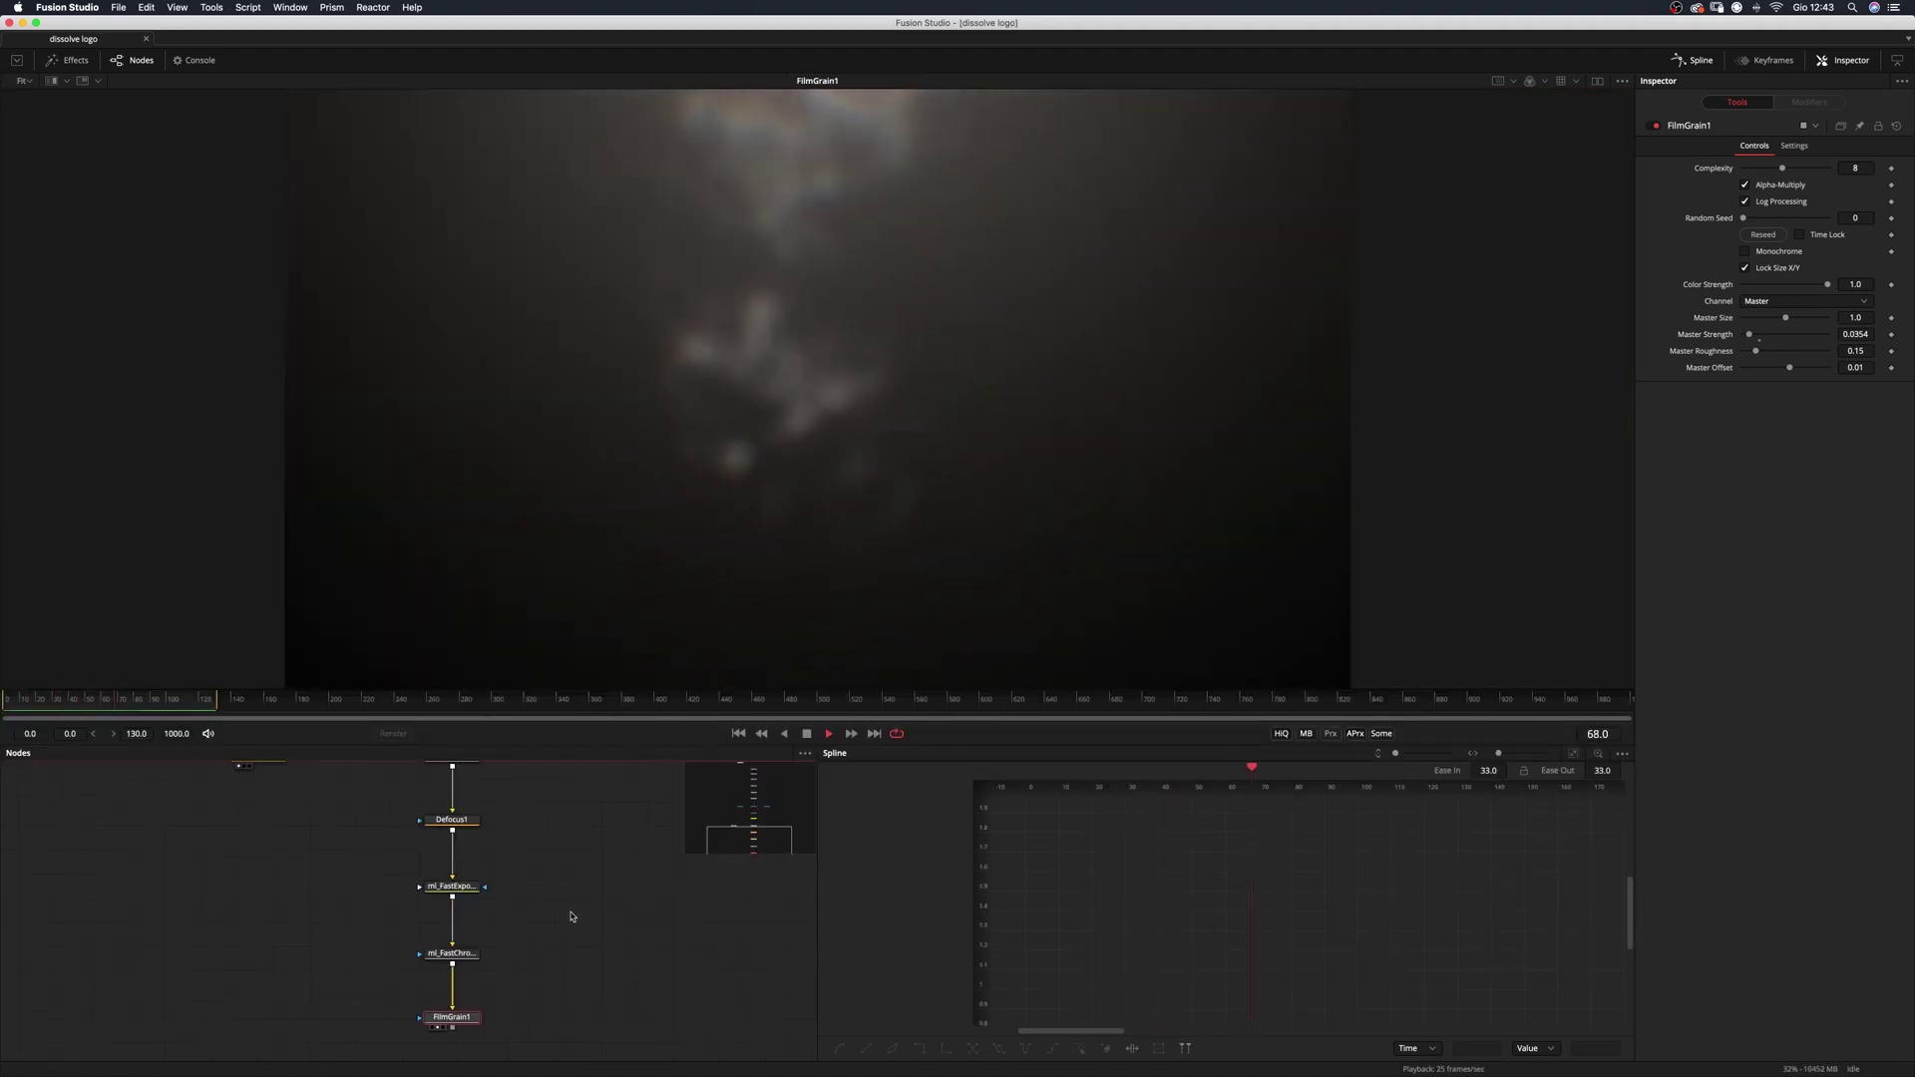
Review the complete node tree from Mlab.png down to FilmGrain1 while the final animation plays.
scroll(573, 898, "up", 5)
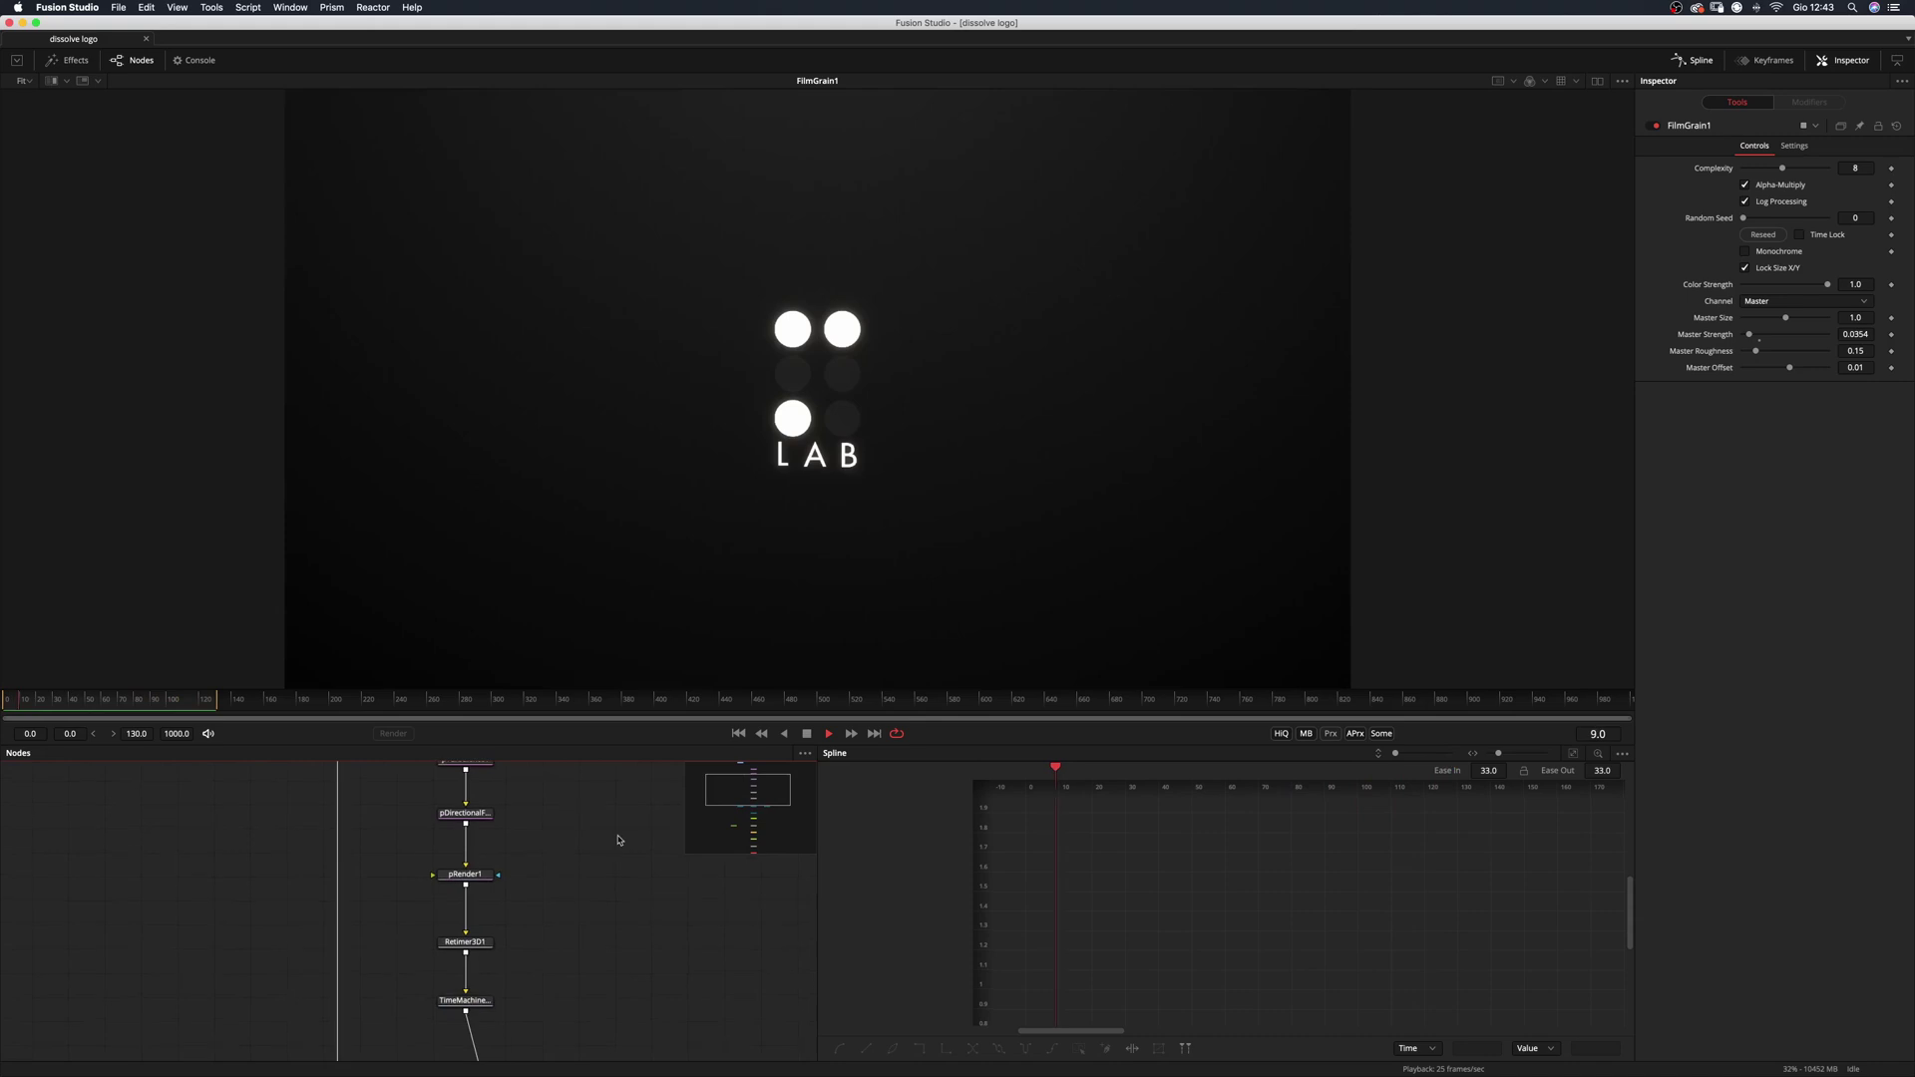
scroll(618, 840, "up", 3)
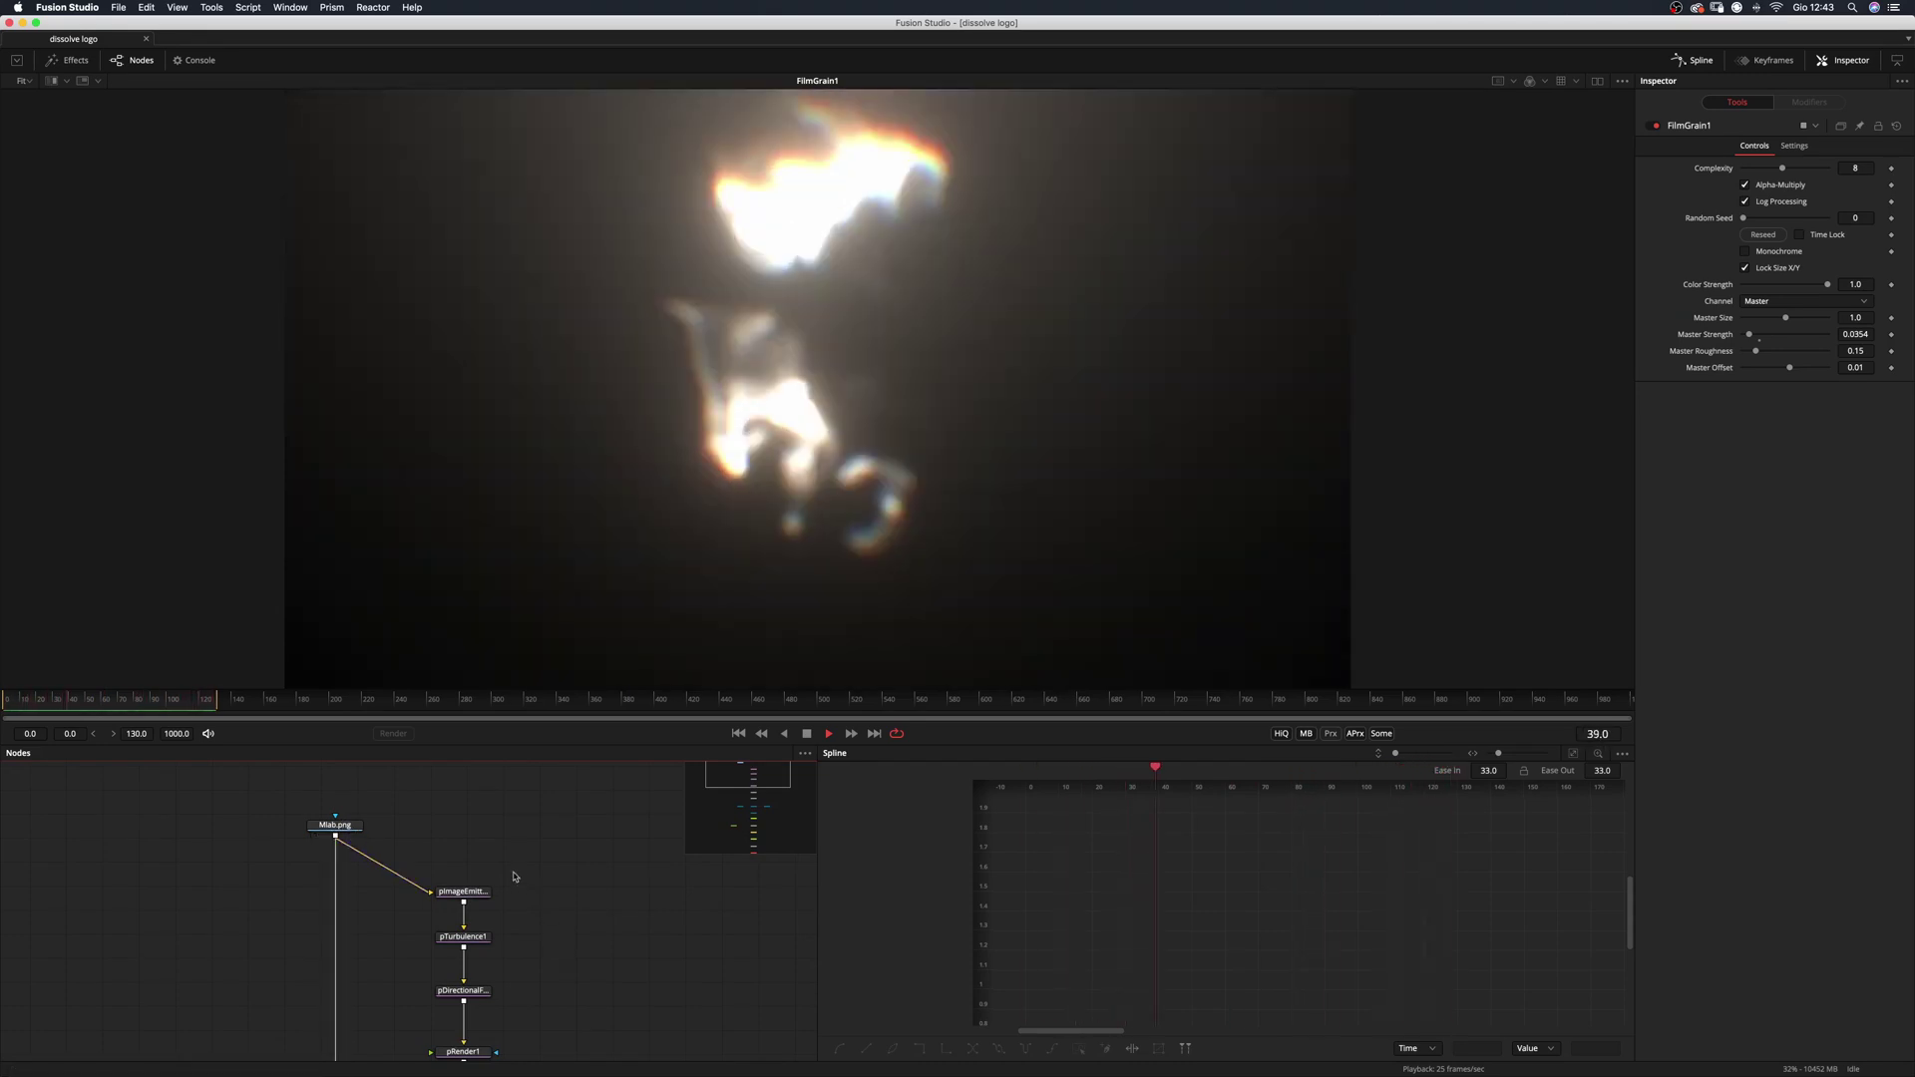
scroll(513, 877, "down", 3)
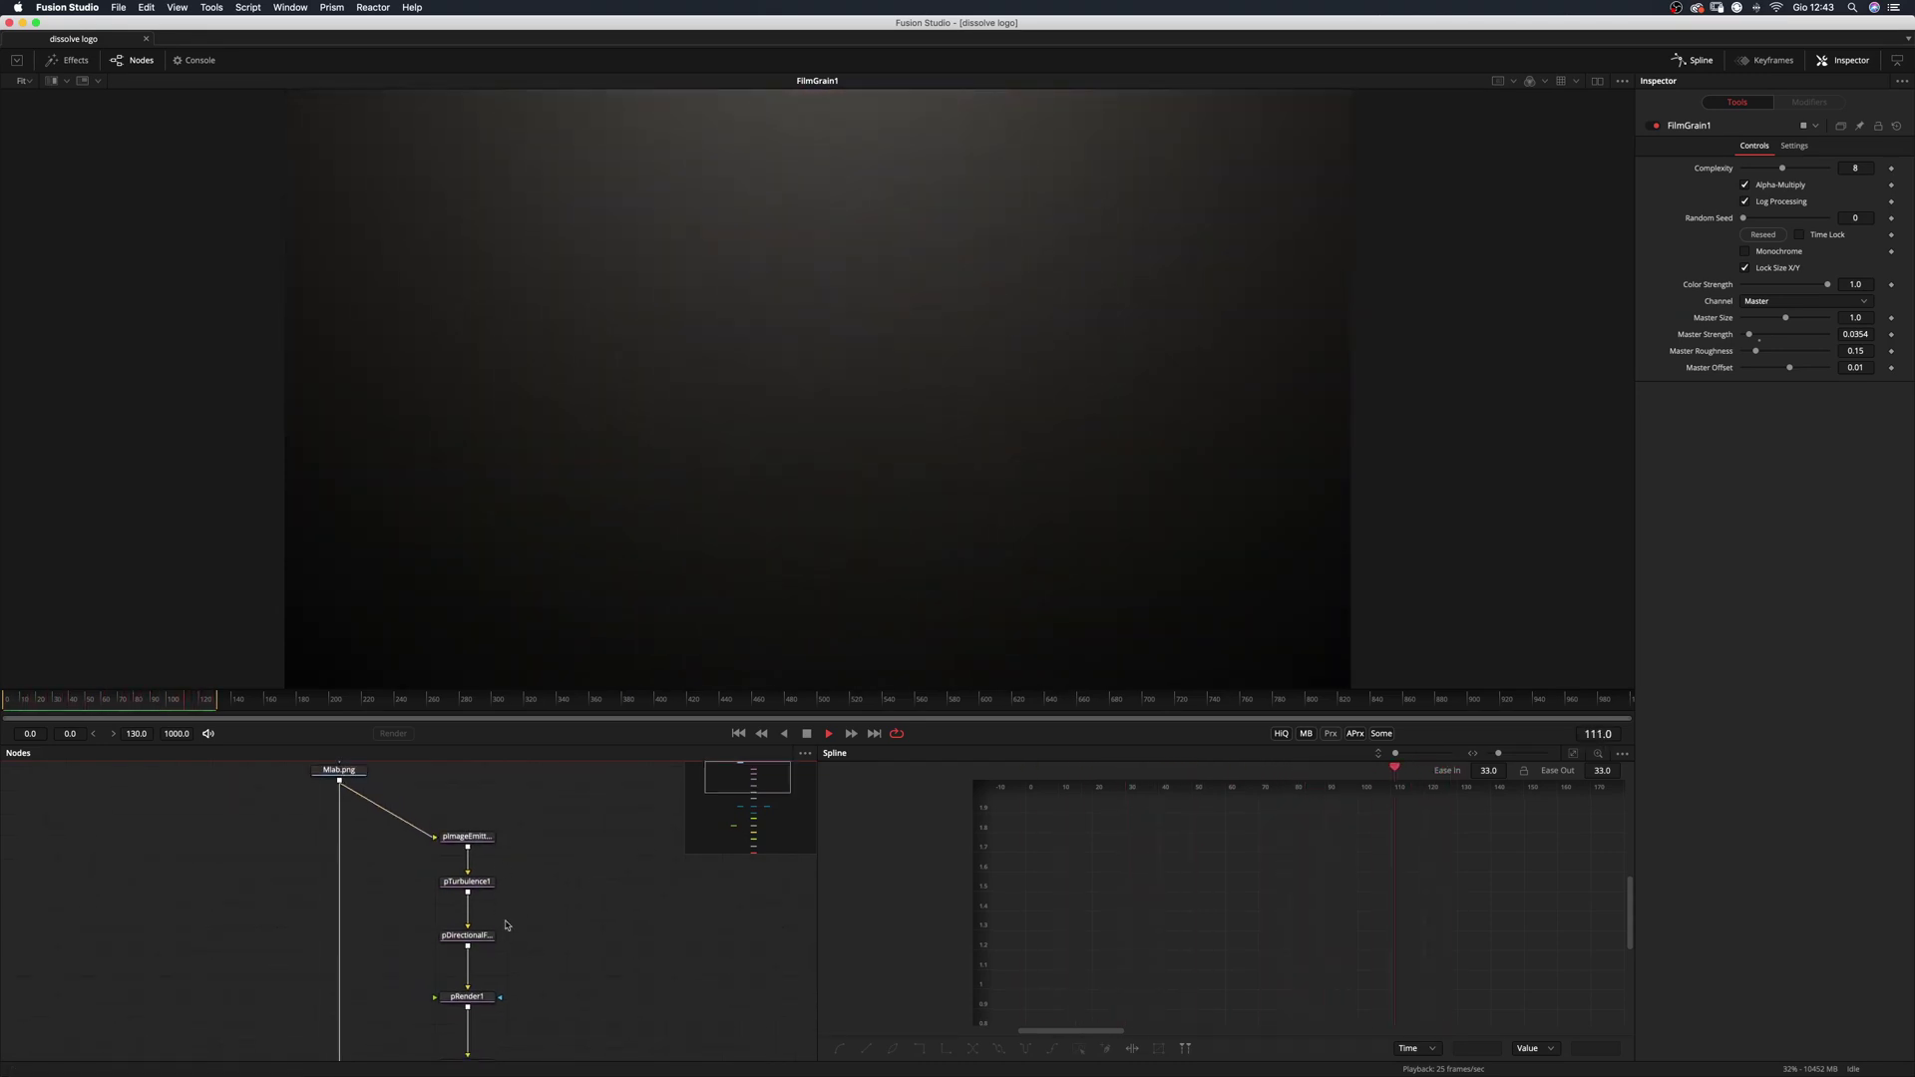
scroll(535, 865, "down", 10)
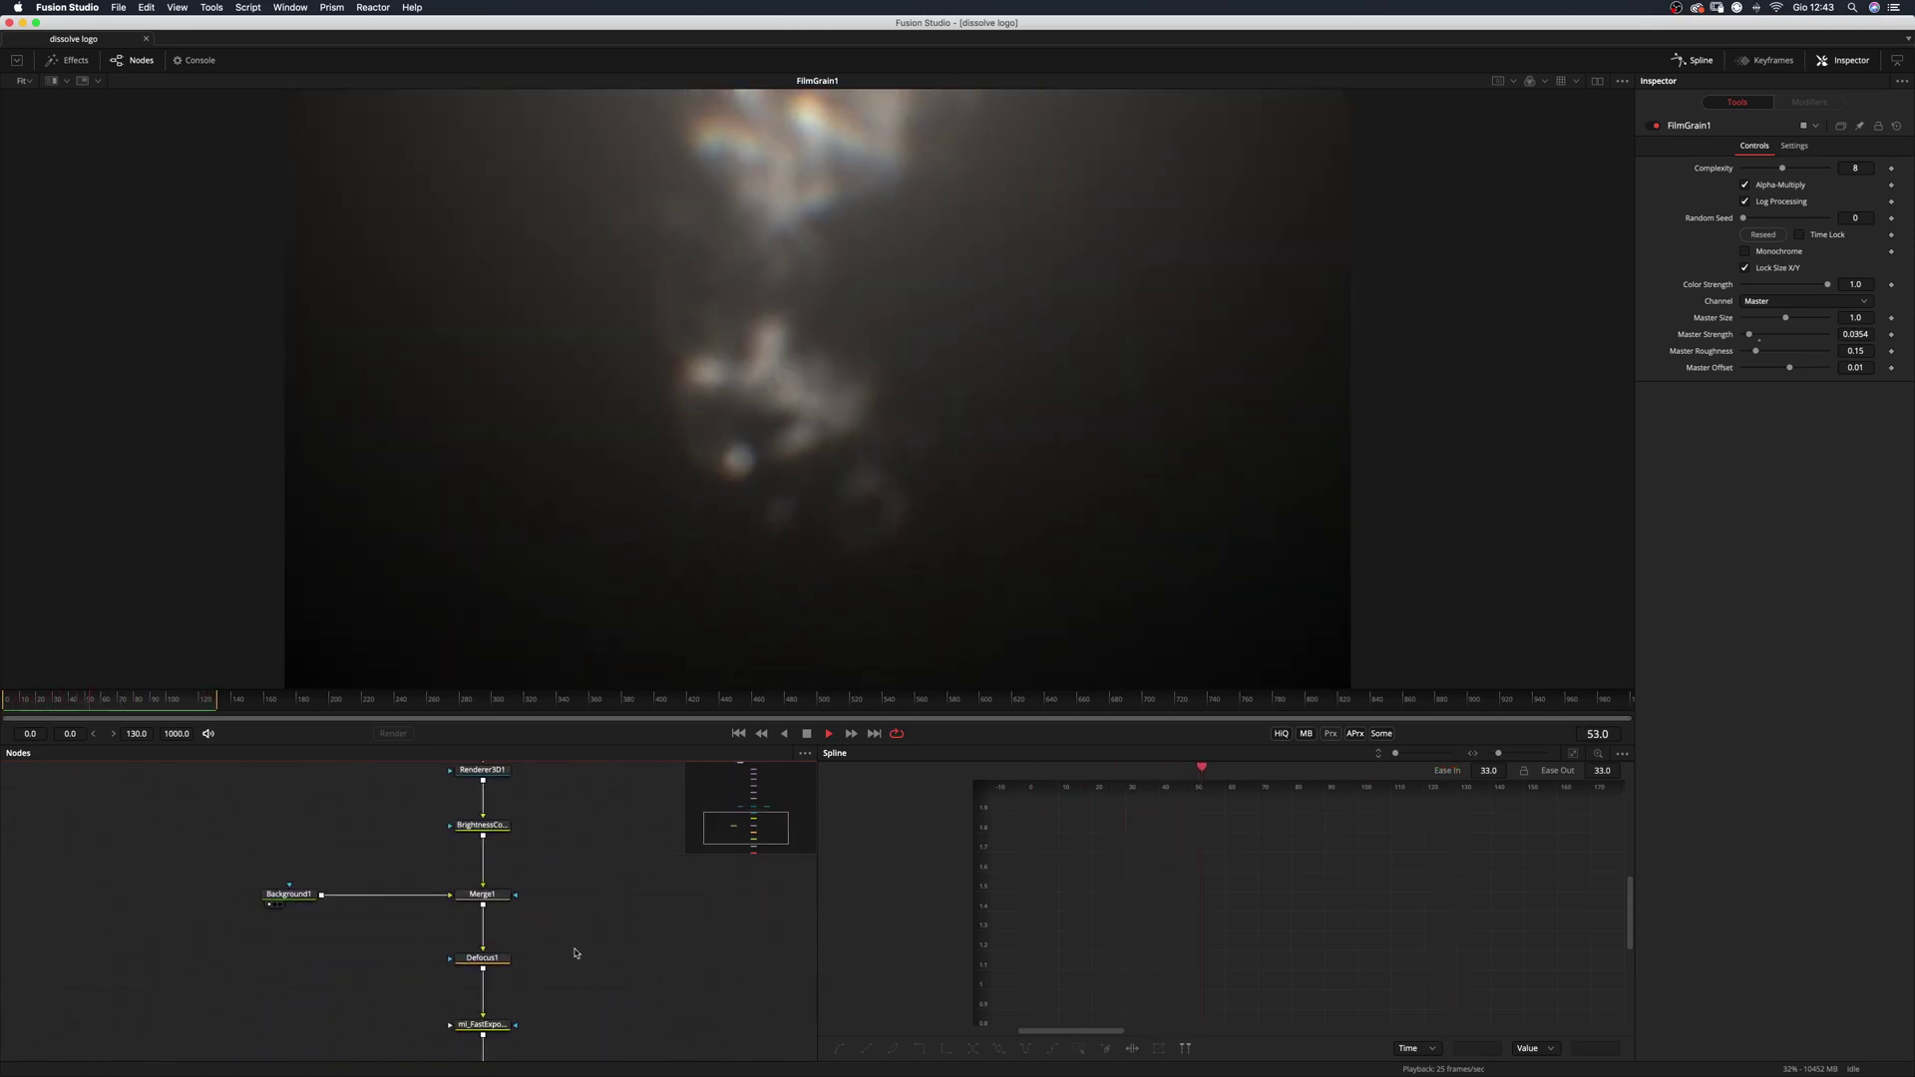
left_click_drag(556, 826, 488, 773)
left_click_drag(530, 925, 544, 964)
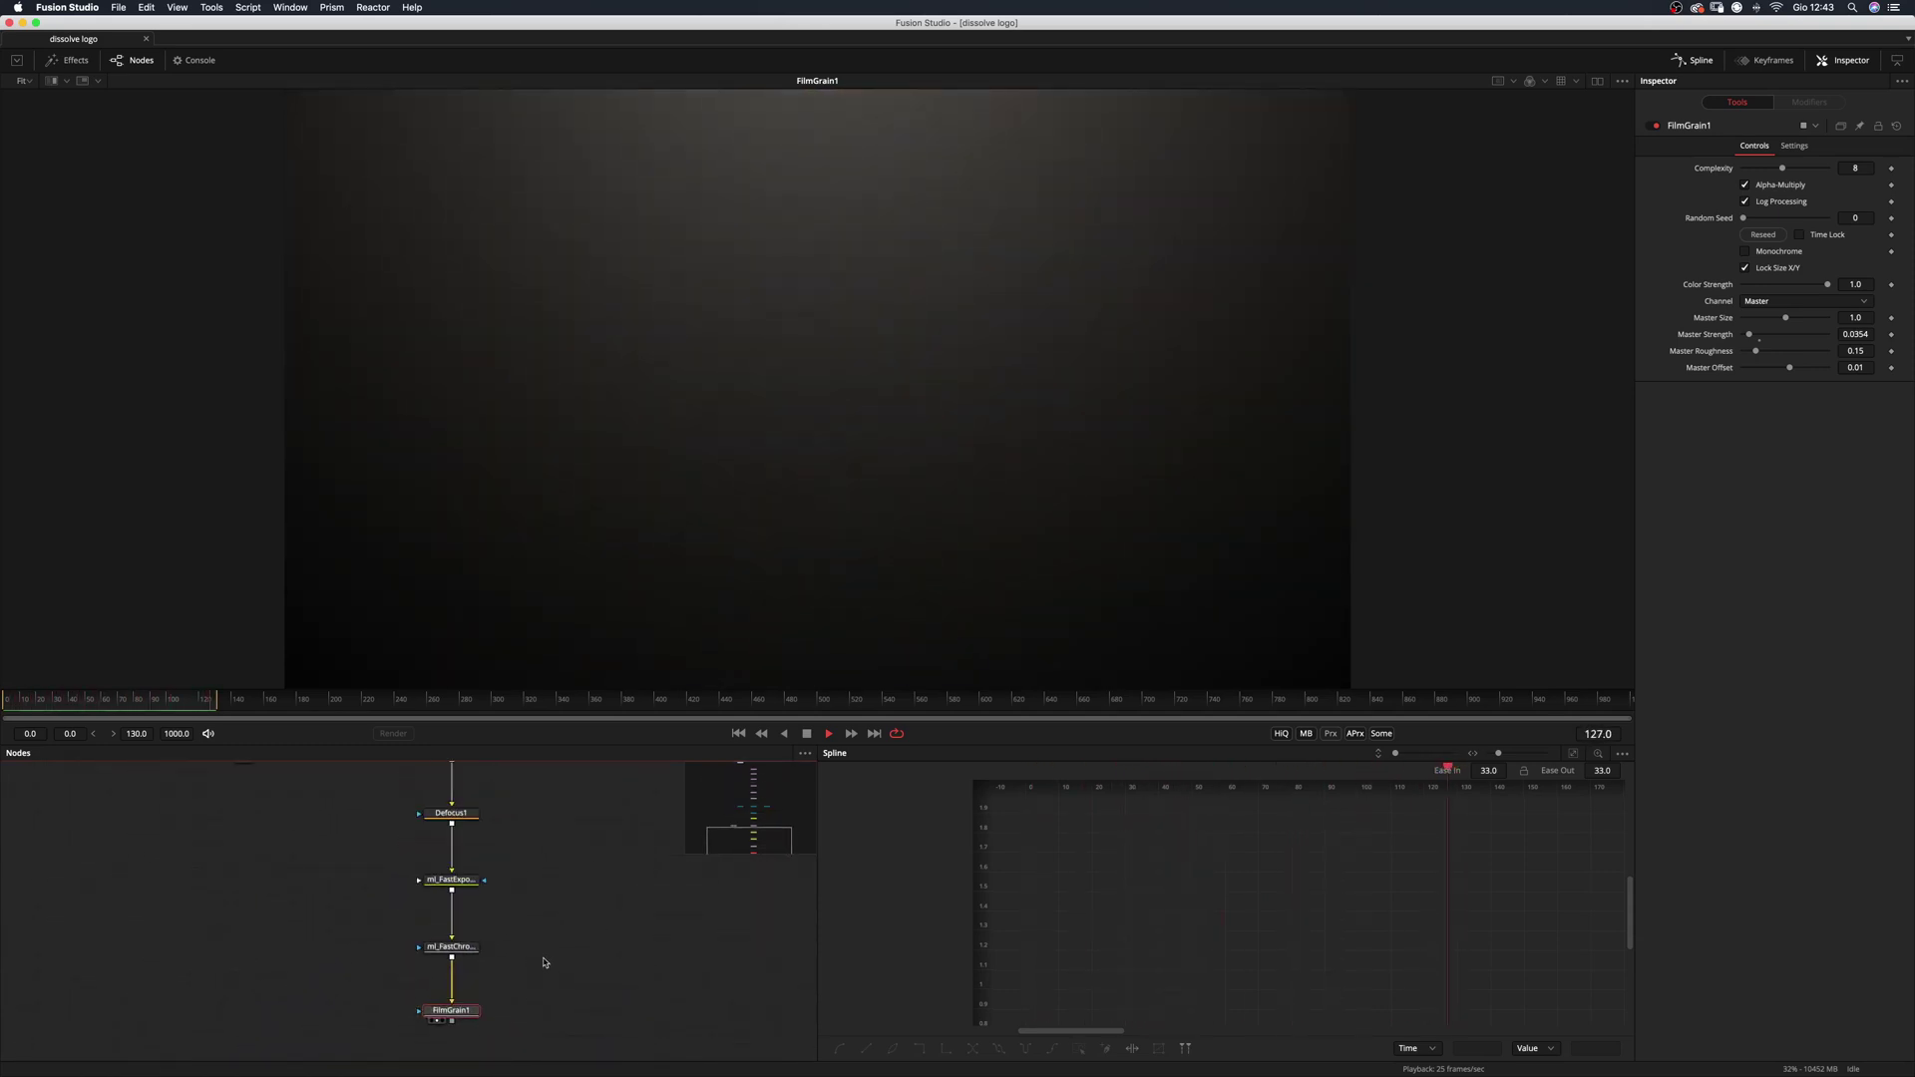